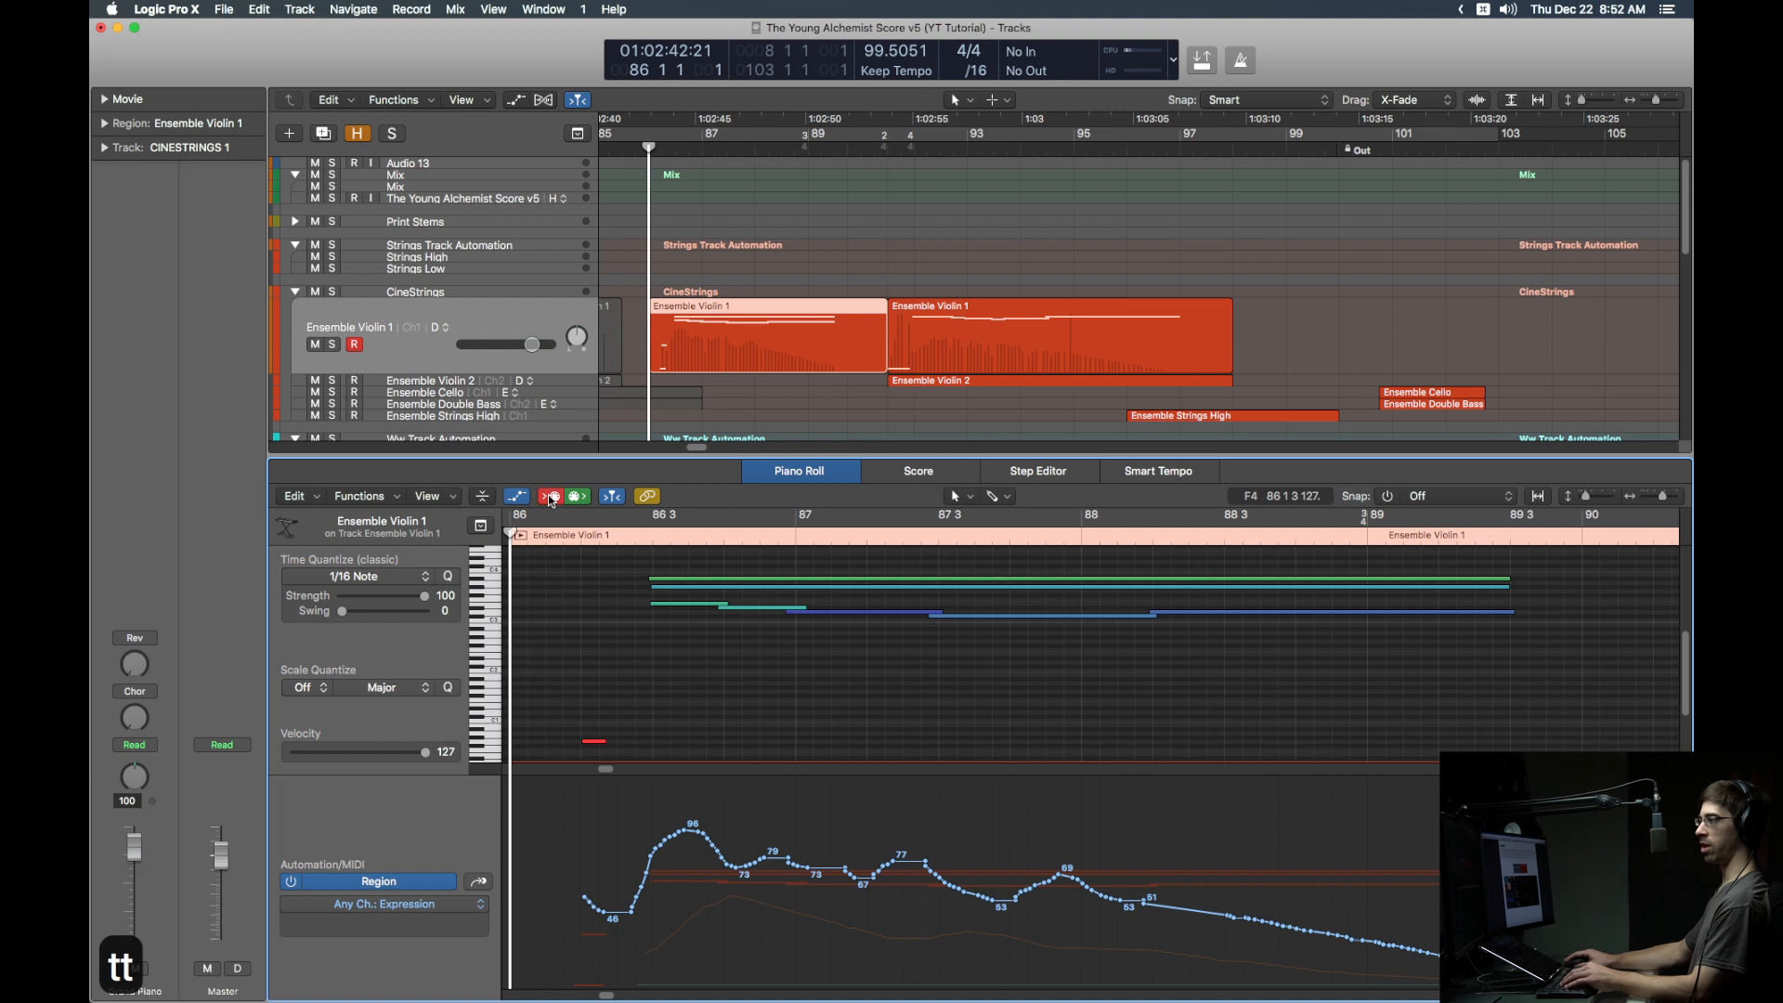
click(552, 496)
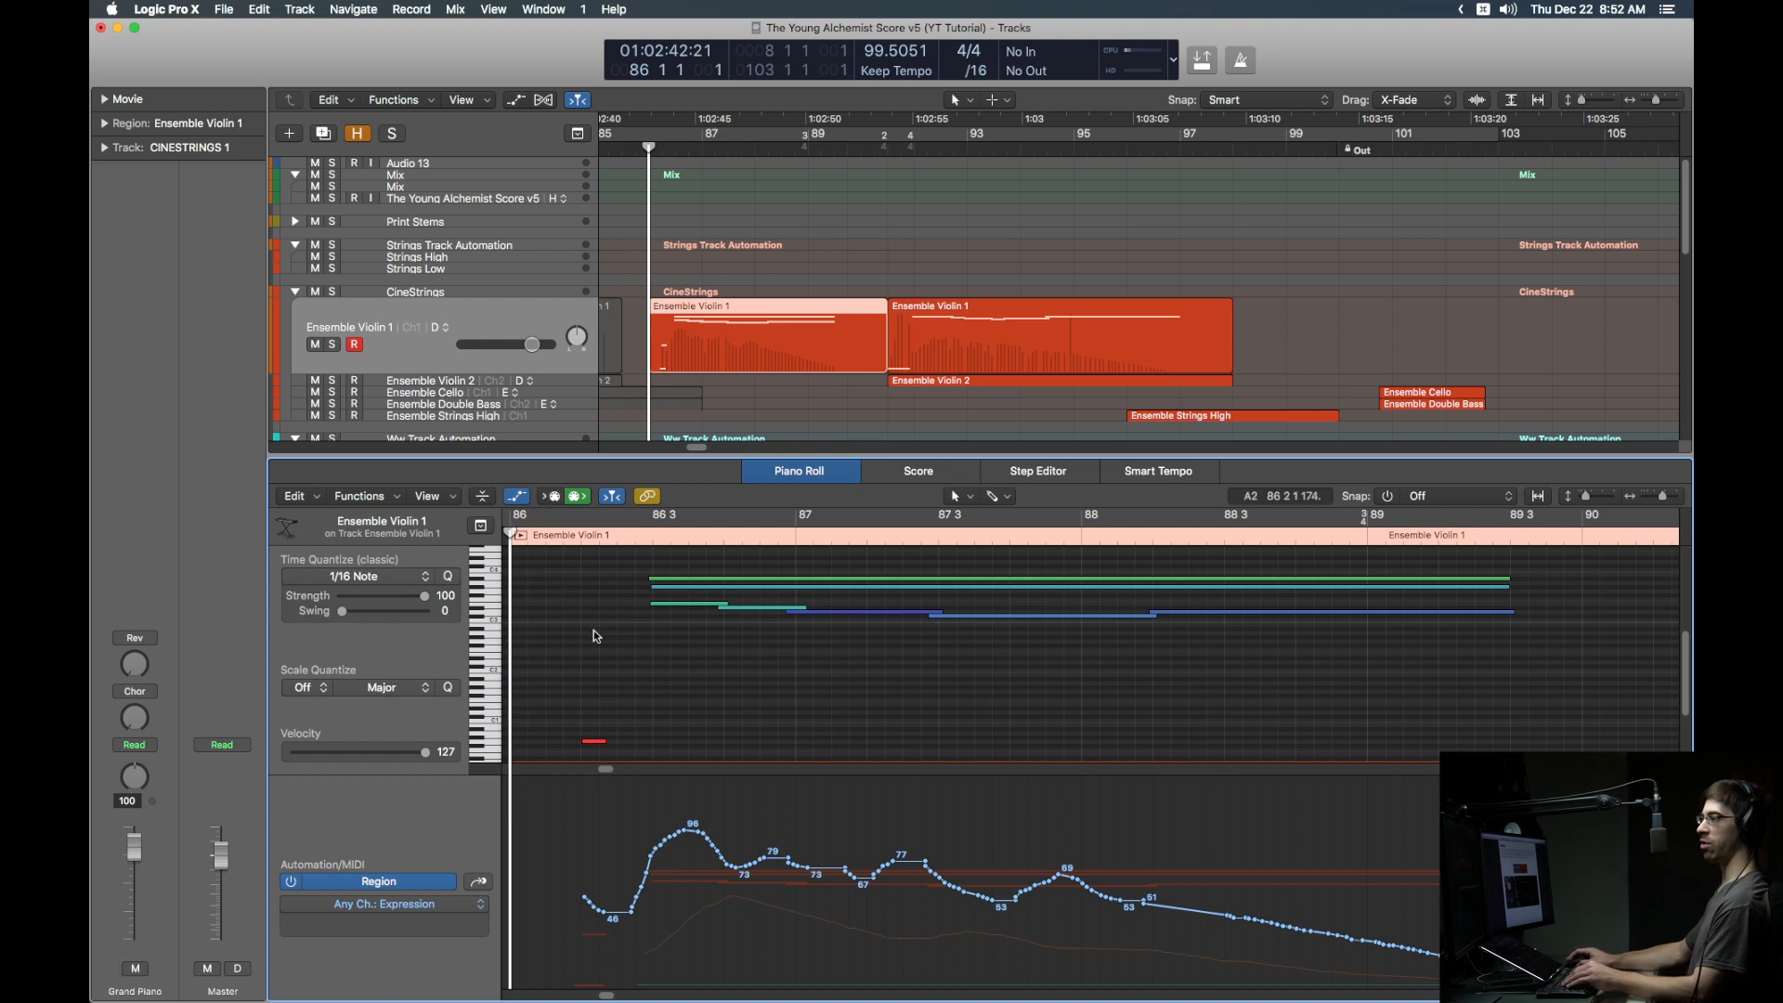
Step: Close the note editor and compare Ensemble Violin 1's track and region Expression automation
key(e)
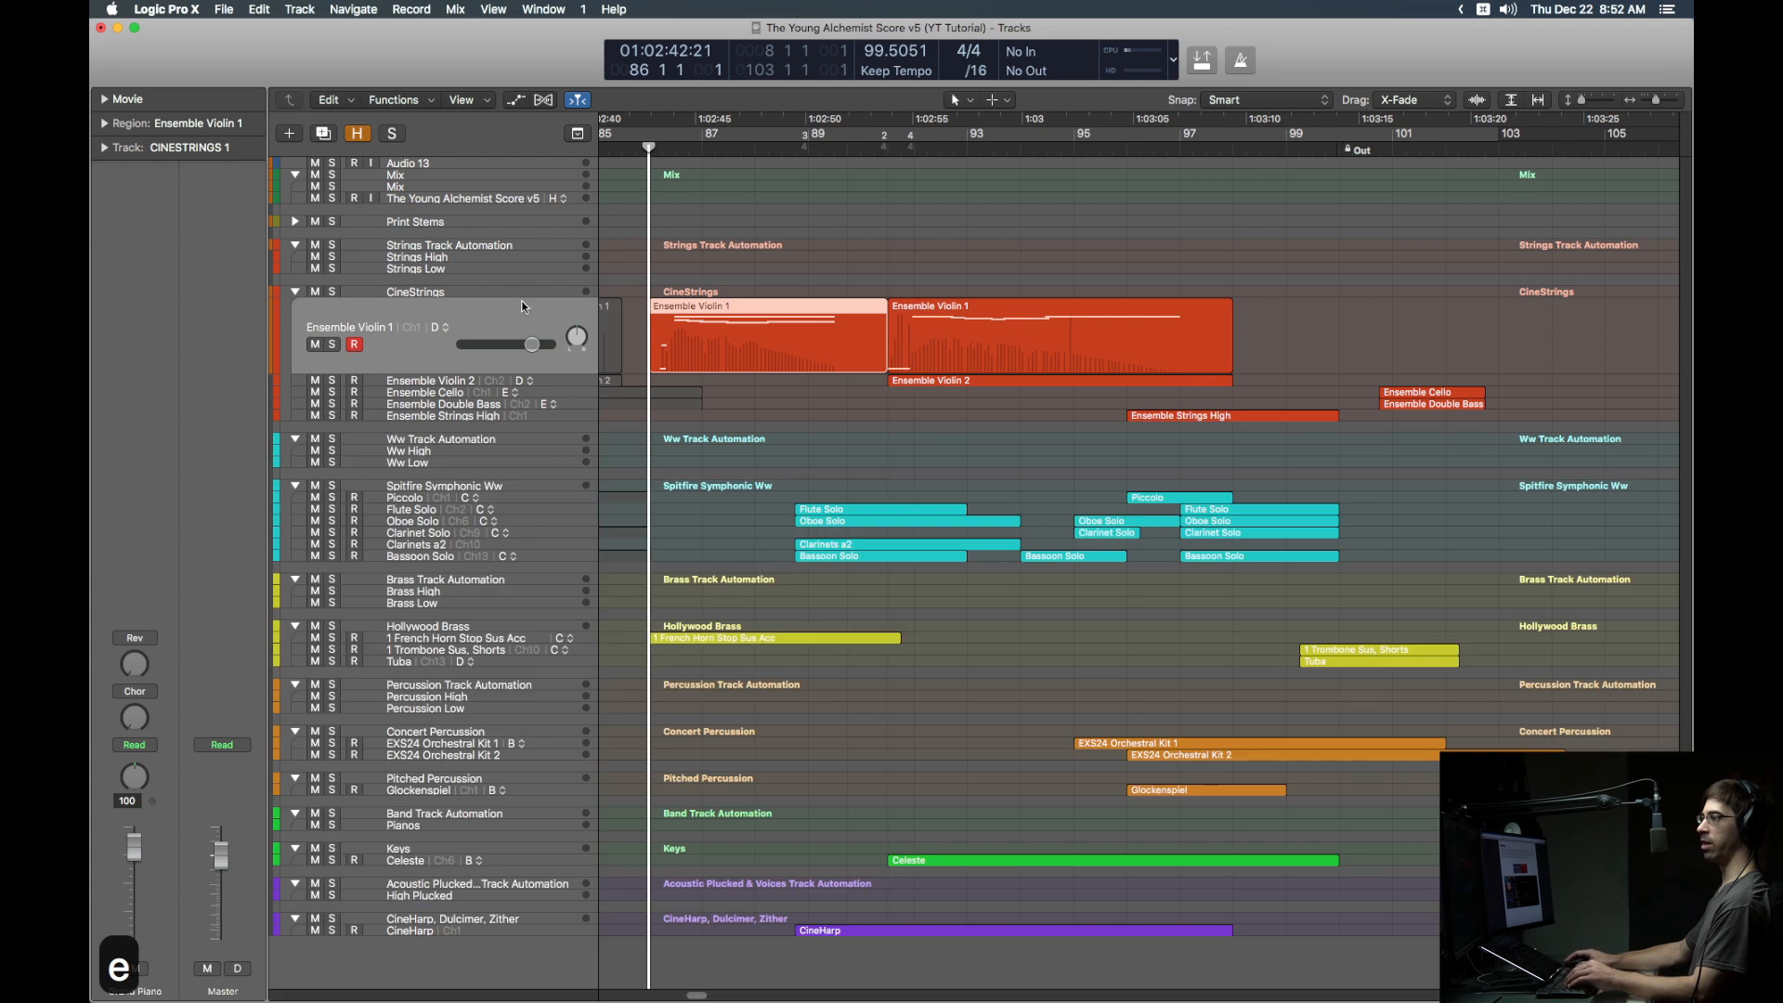
key(a)
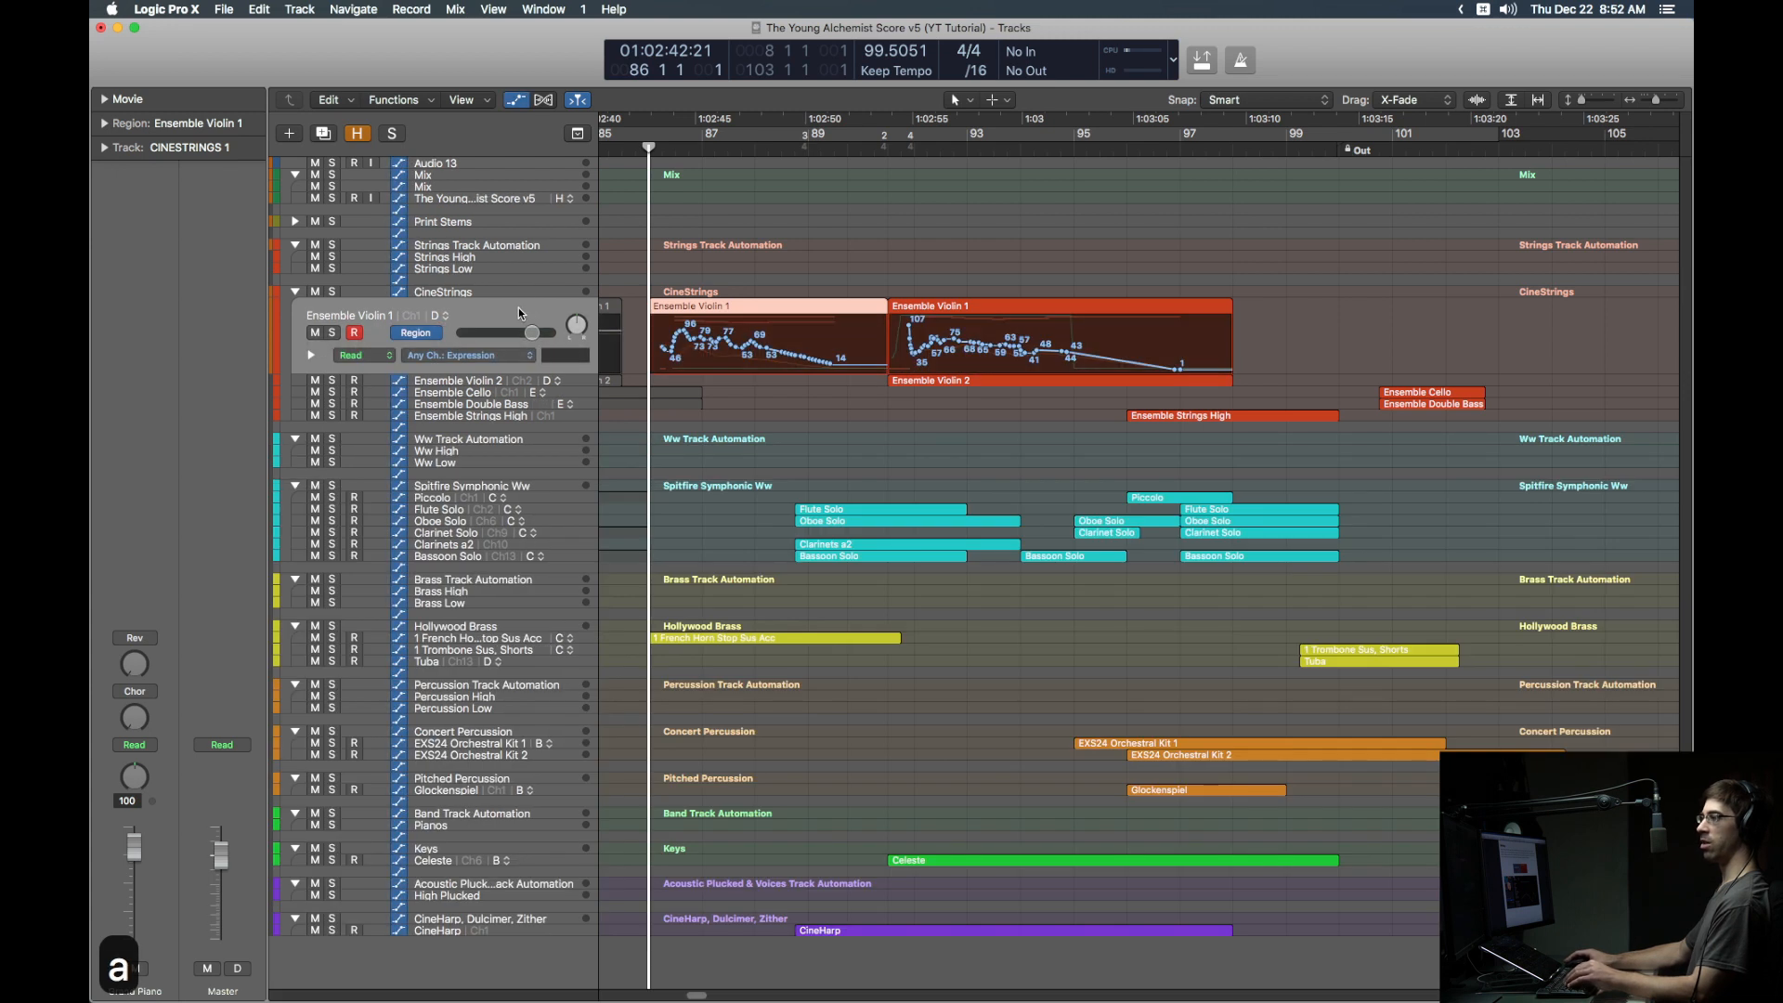
click(426, 333)
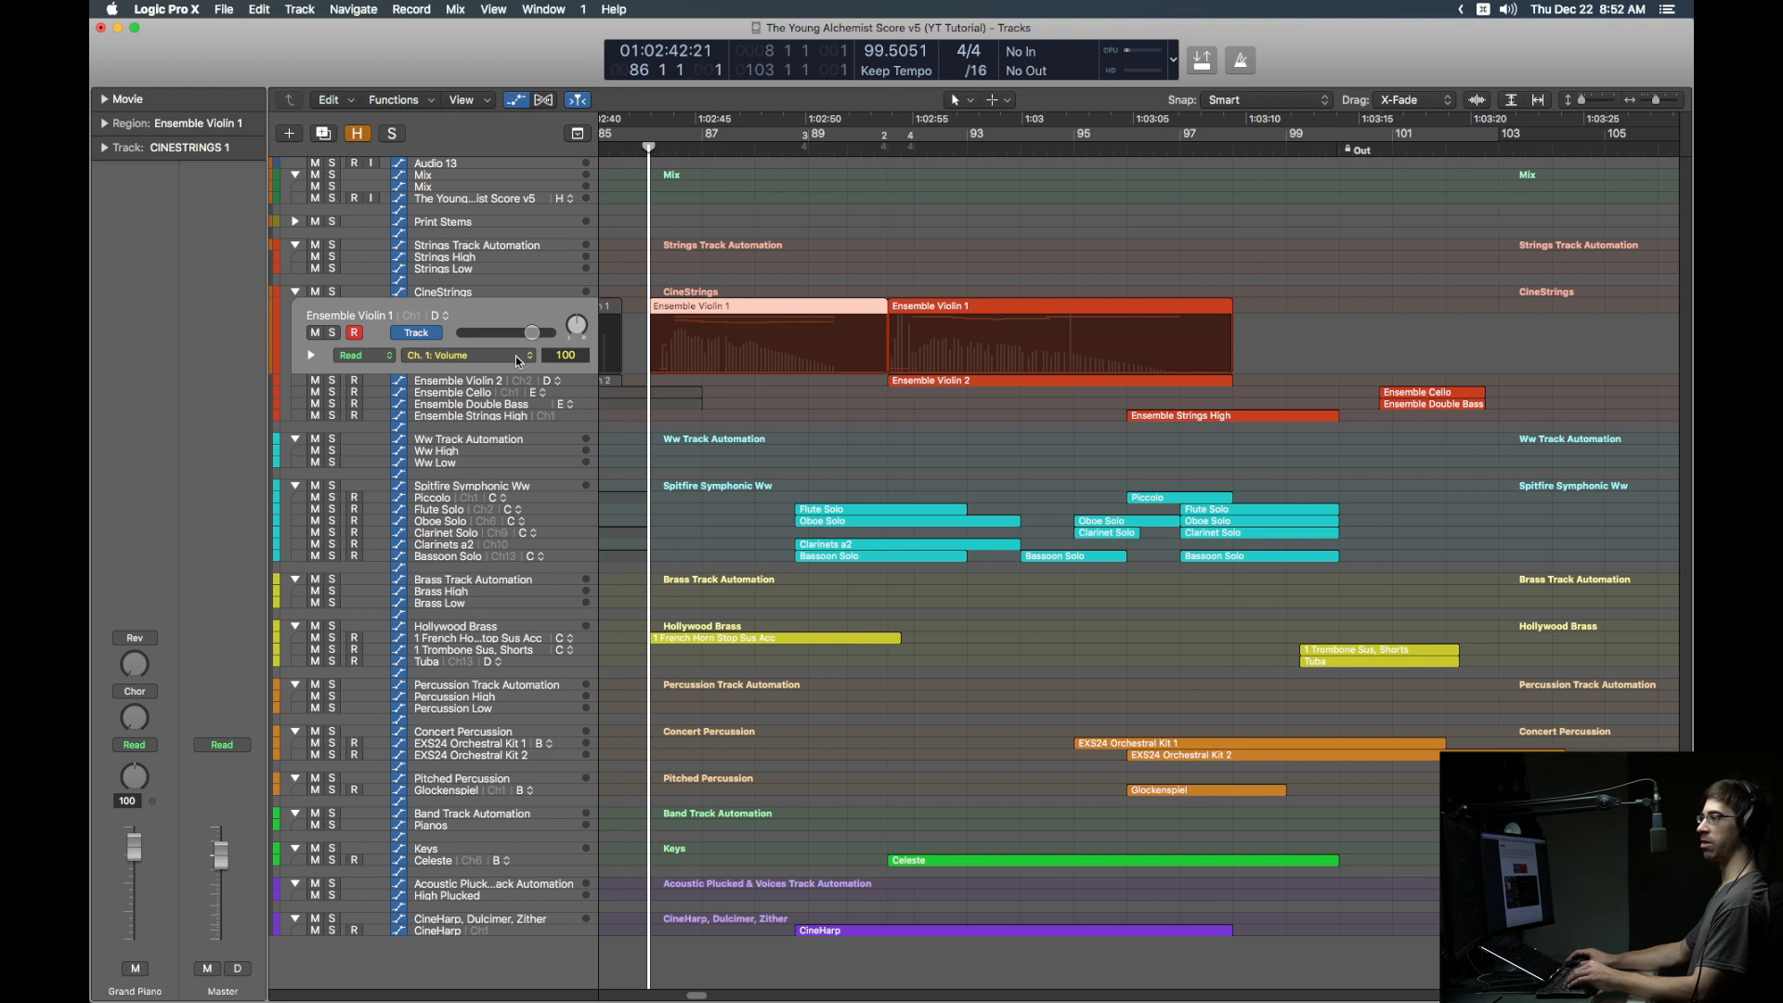
click(426, 333)
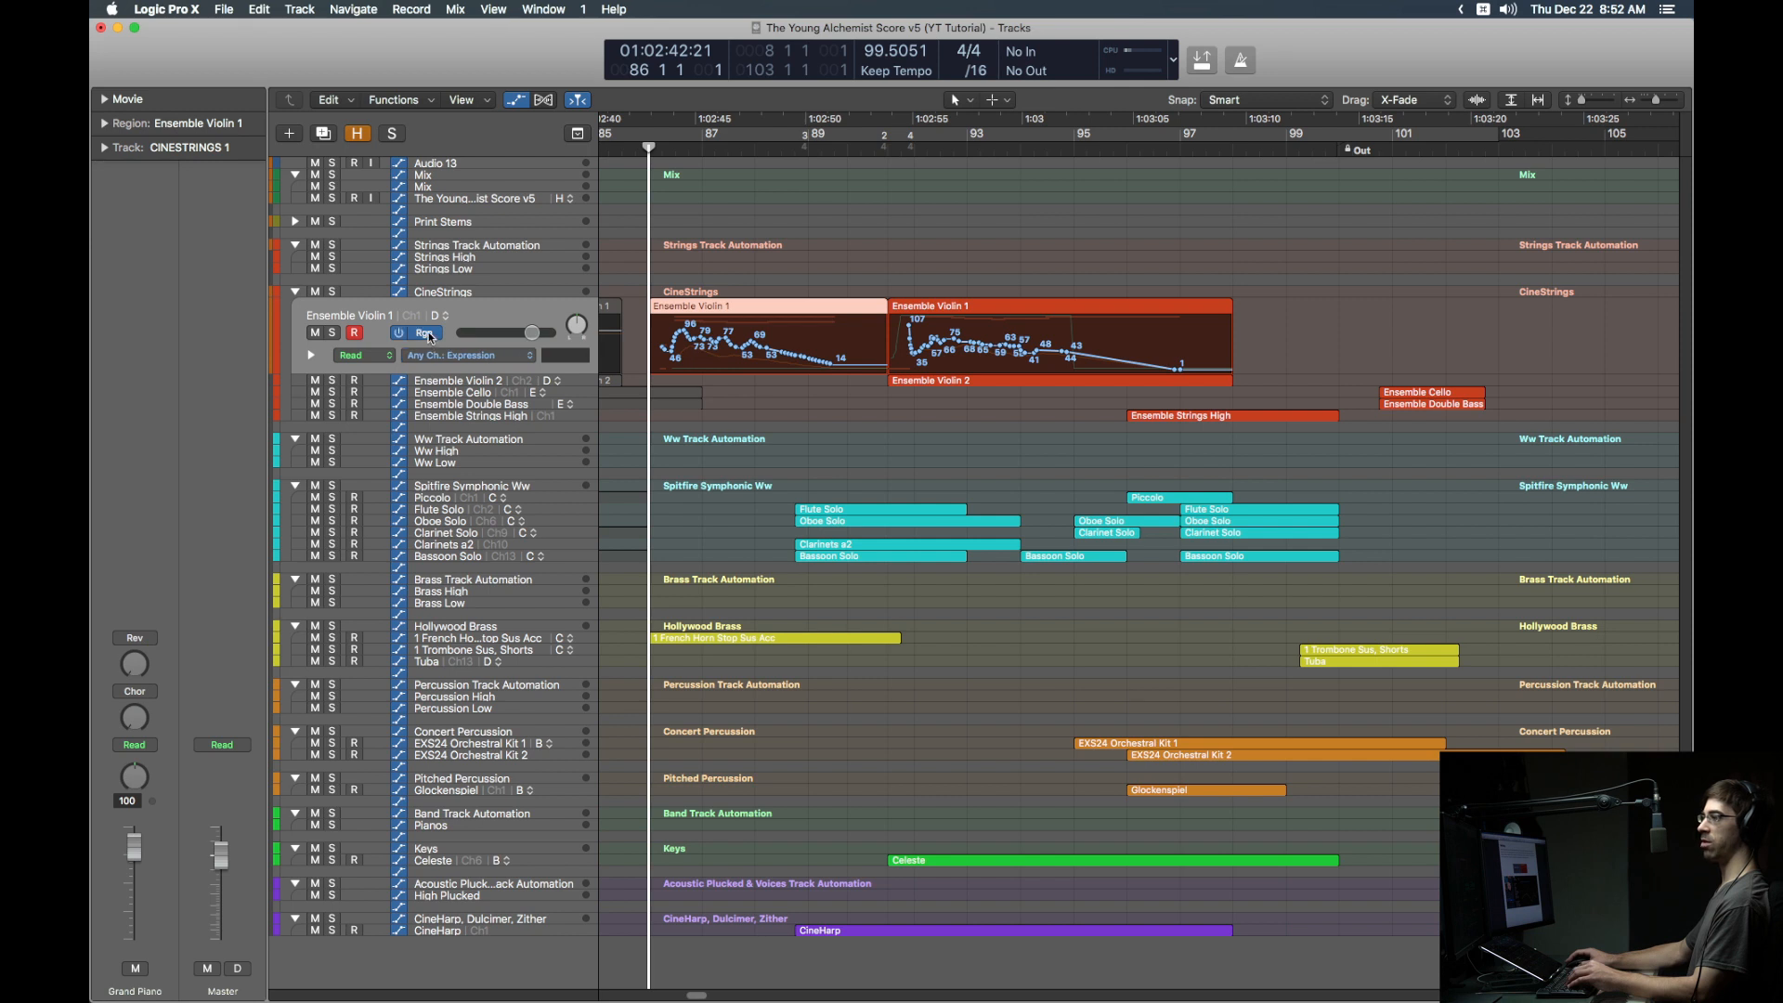
Step: Browse the automation parameter list, hide automation, and reopen the Ensemble Violin 1 Piano Roll
click(525, 356)
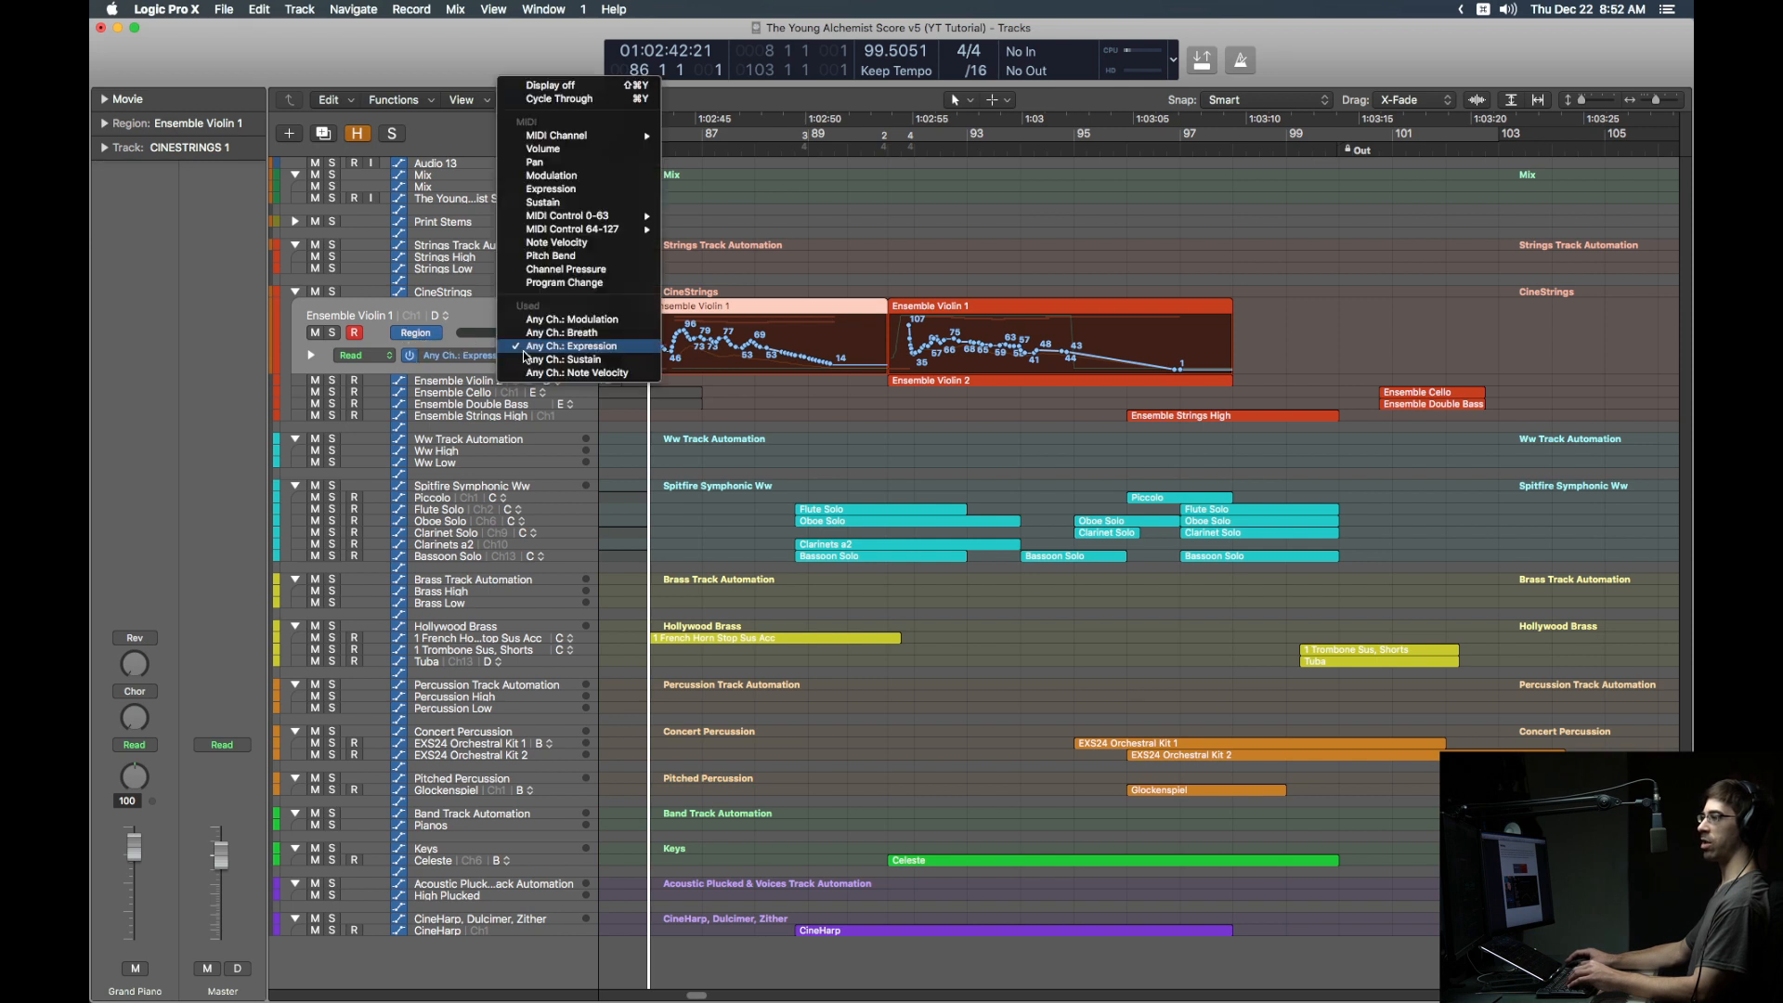
click(478, 319)
key(a)
key(e)
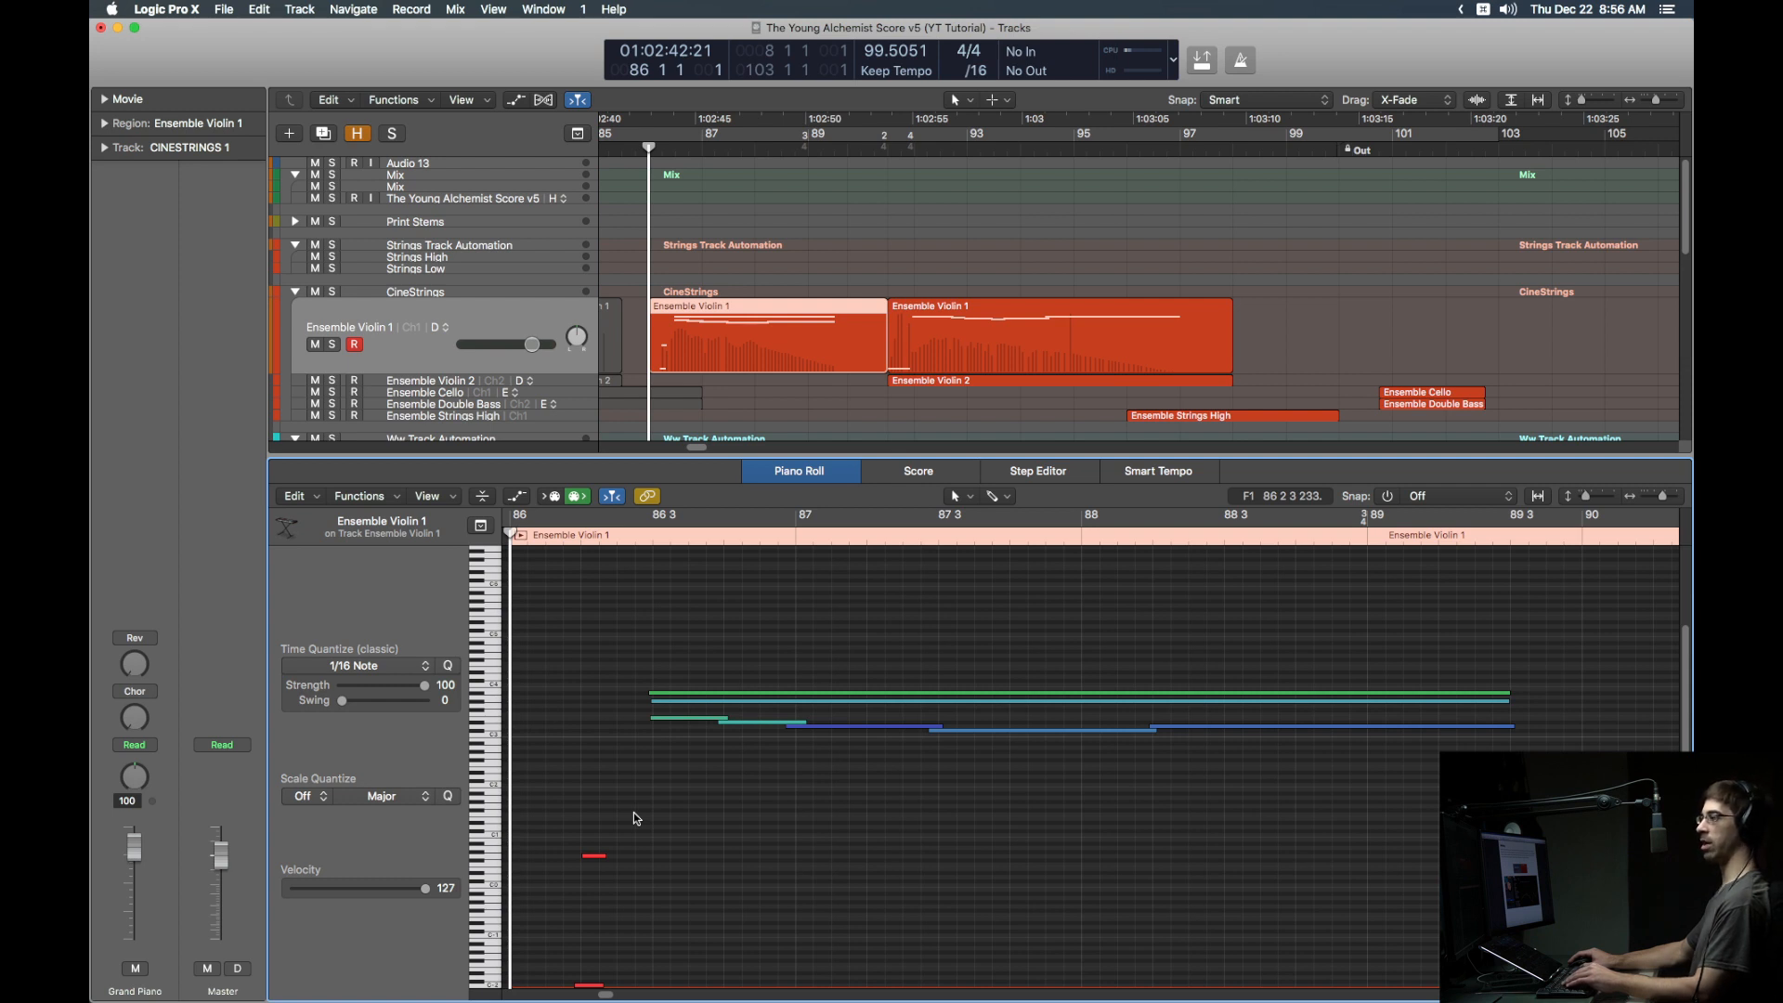
Step: Close the Piano Roll, play and return to bar 86, then select Ensemble Violin 2 and Strings High
key(e)
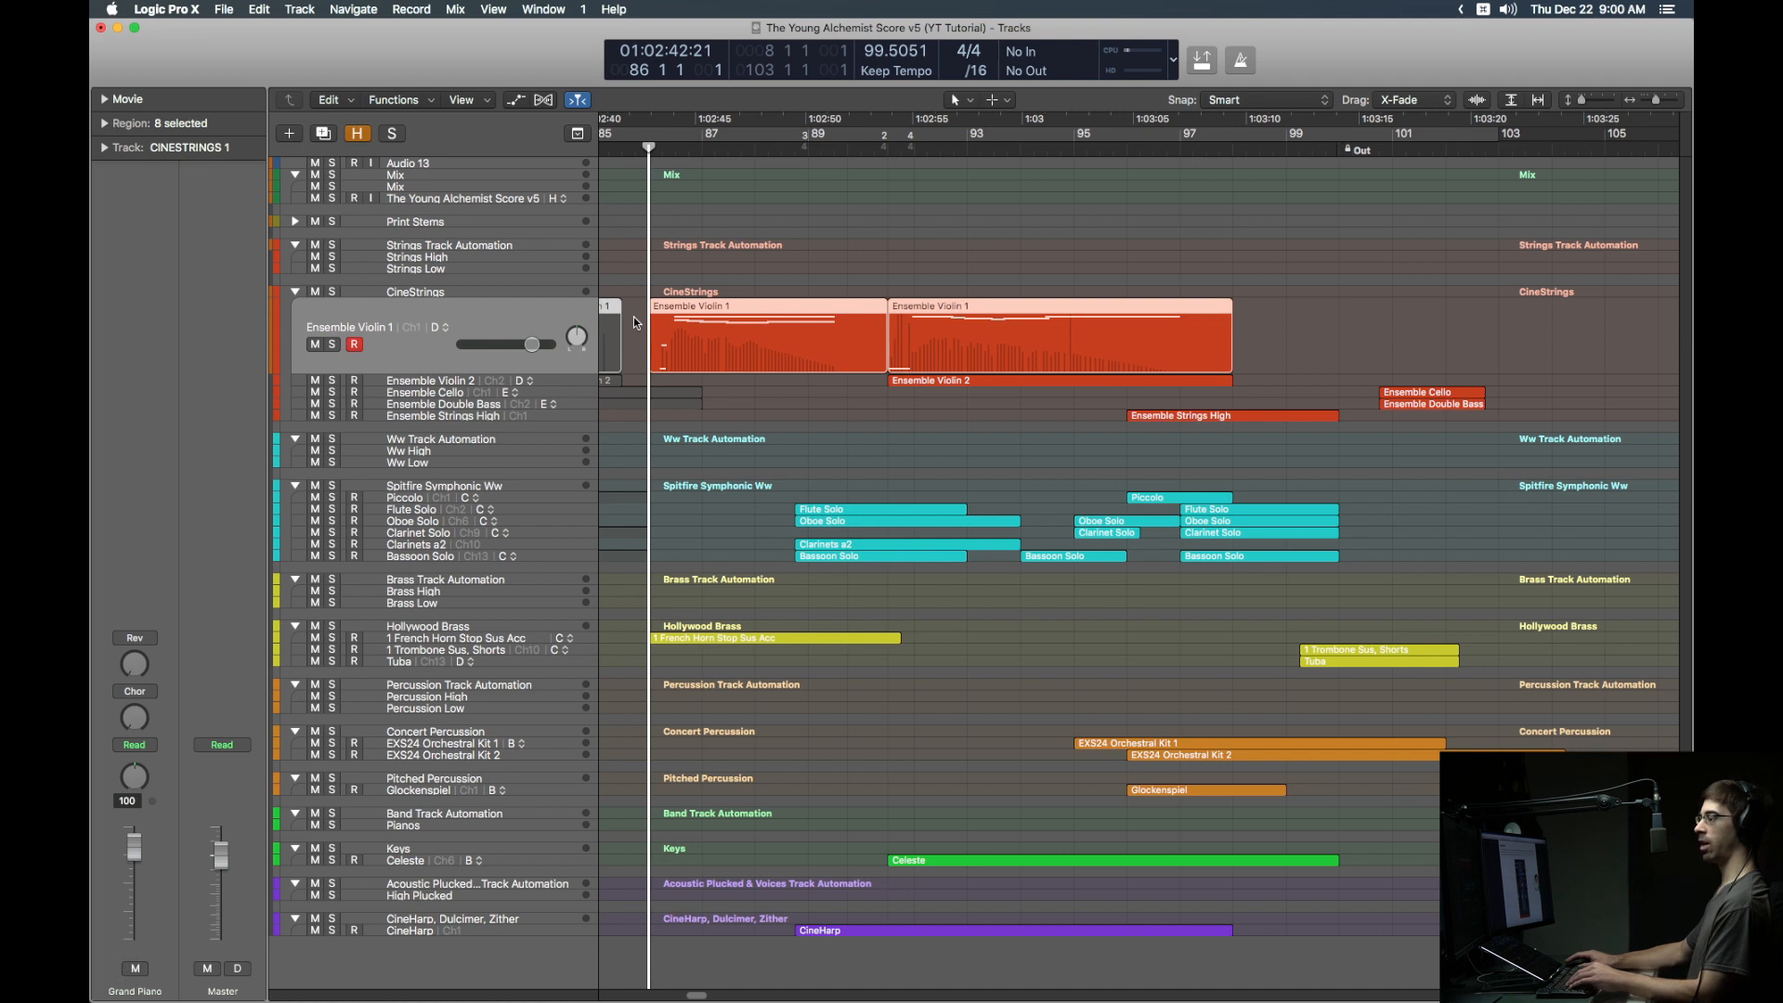
key(space)
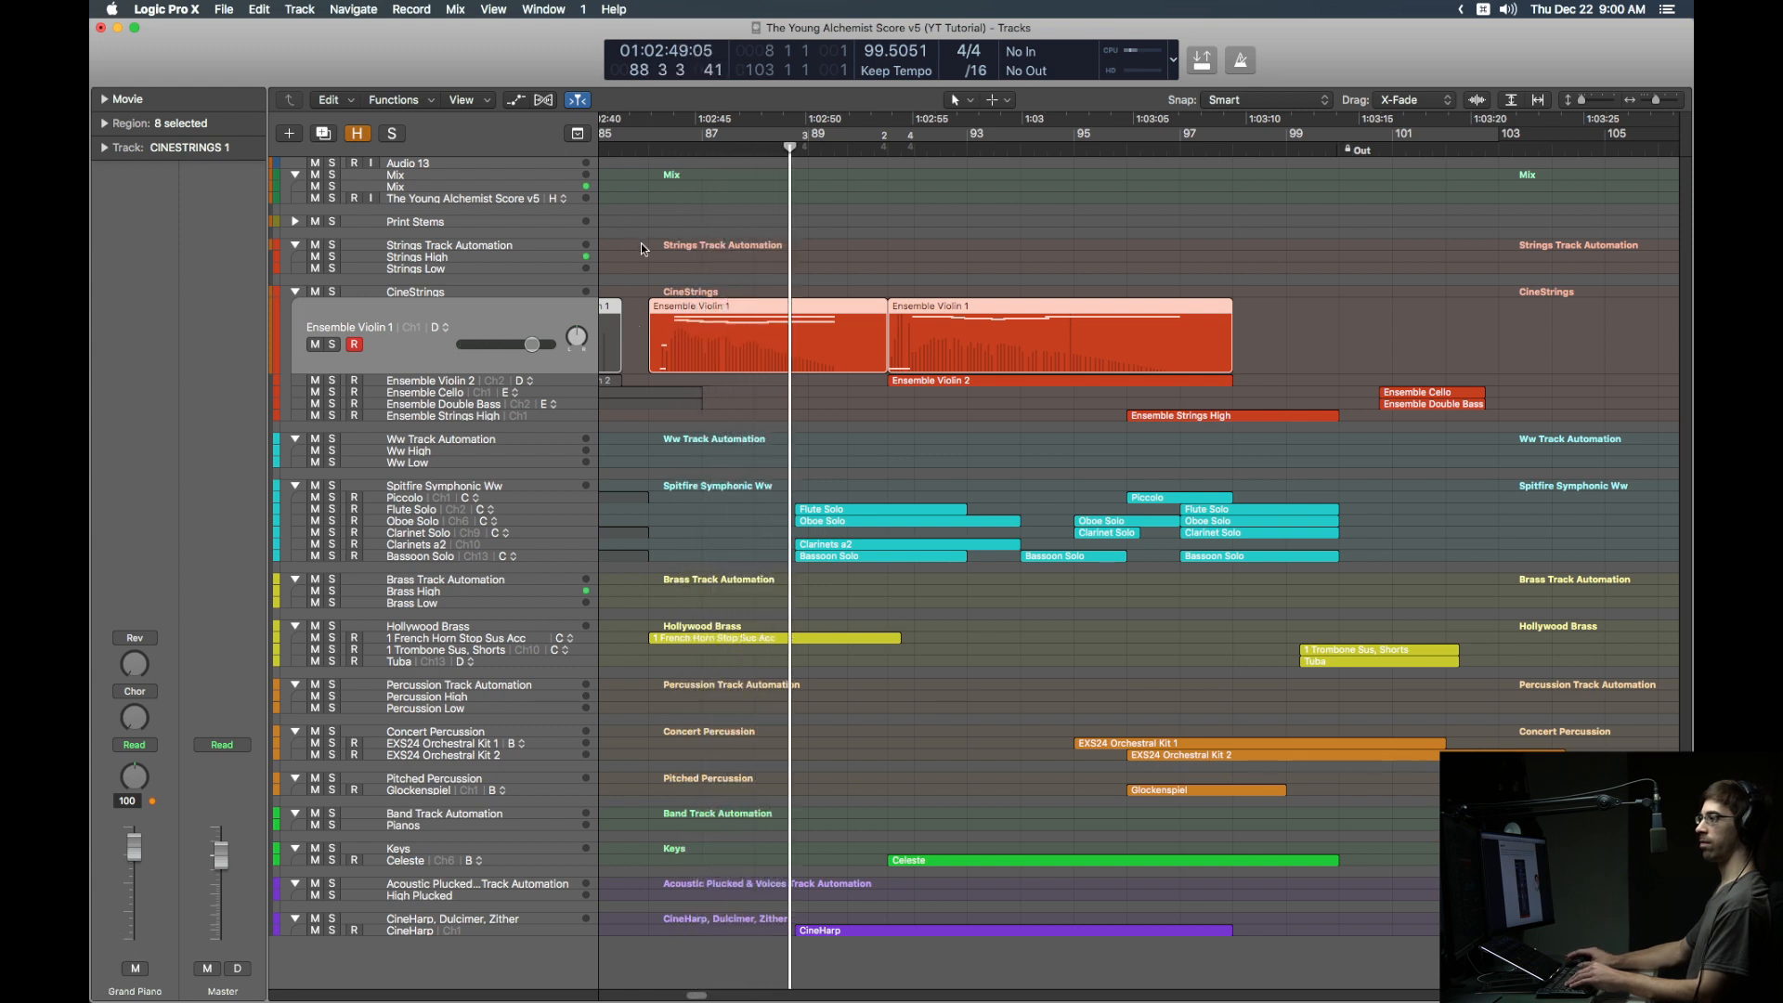
key(slash)
text(86 1 1 1)
key(Return)
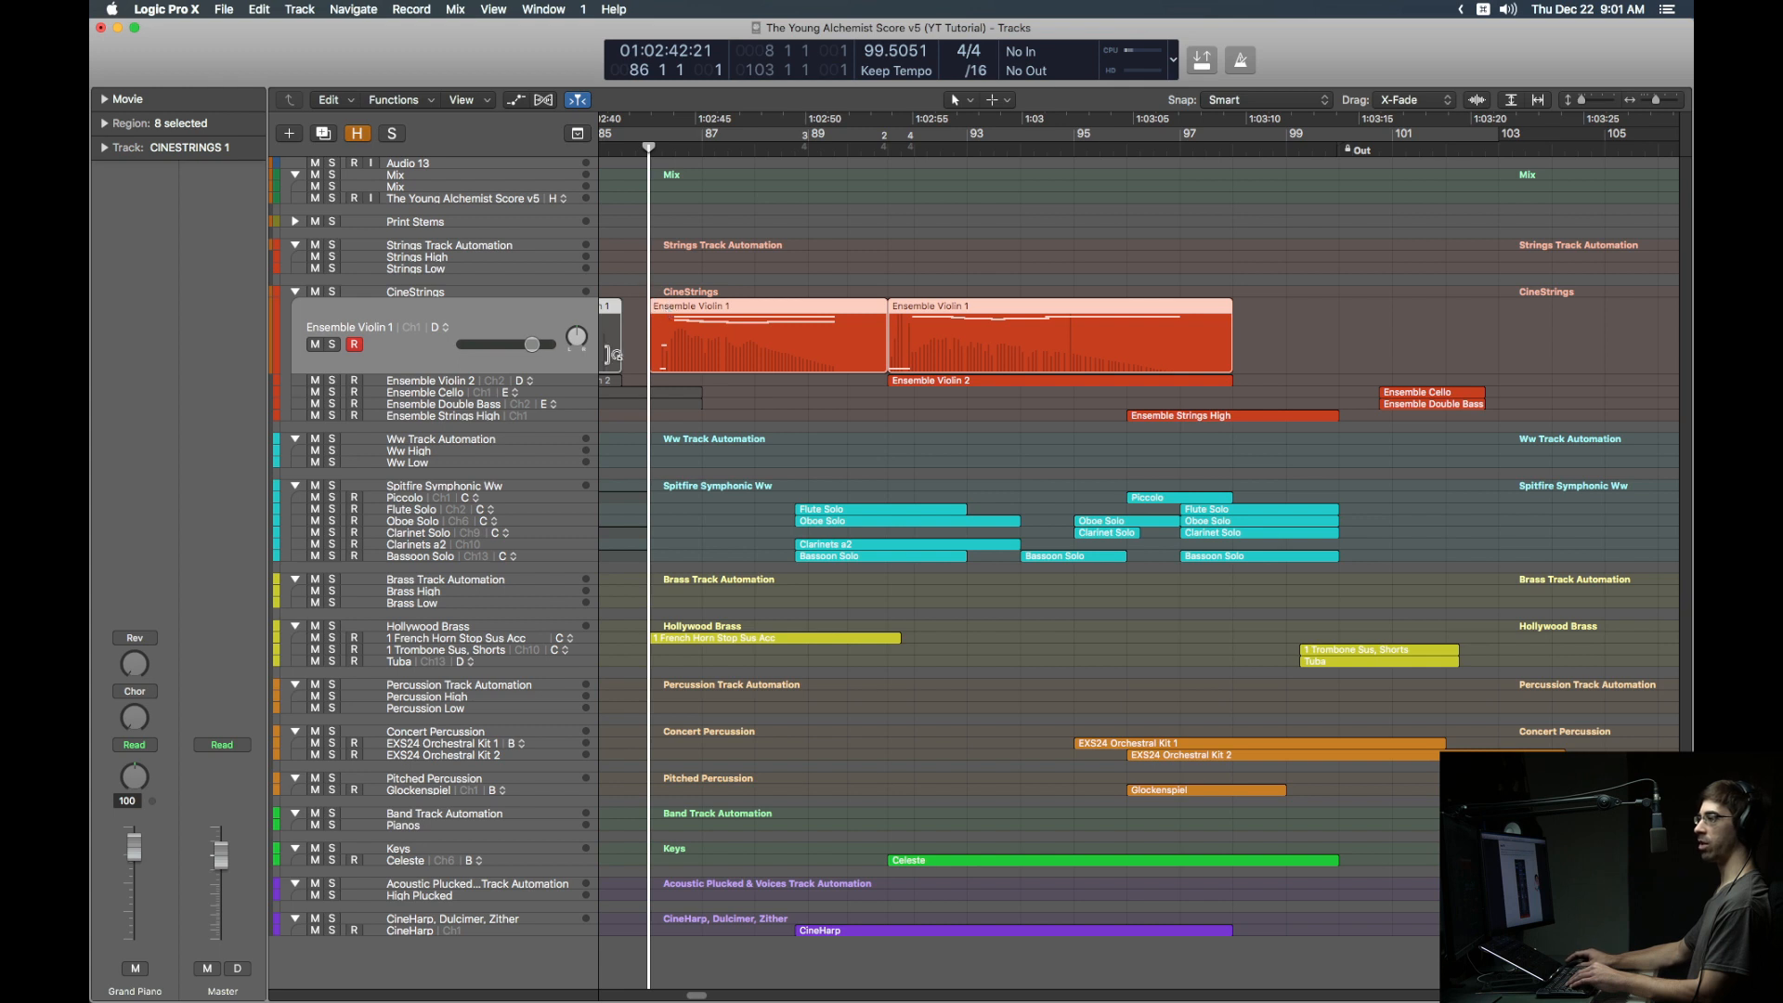
click(466, 384)
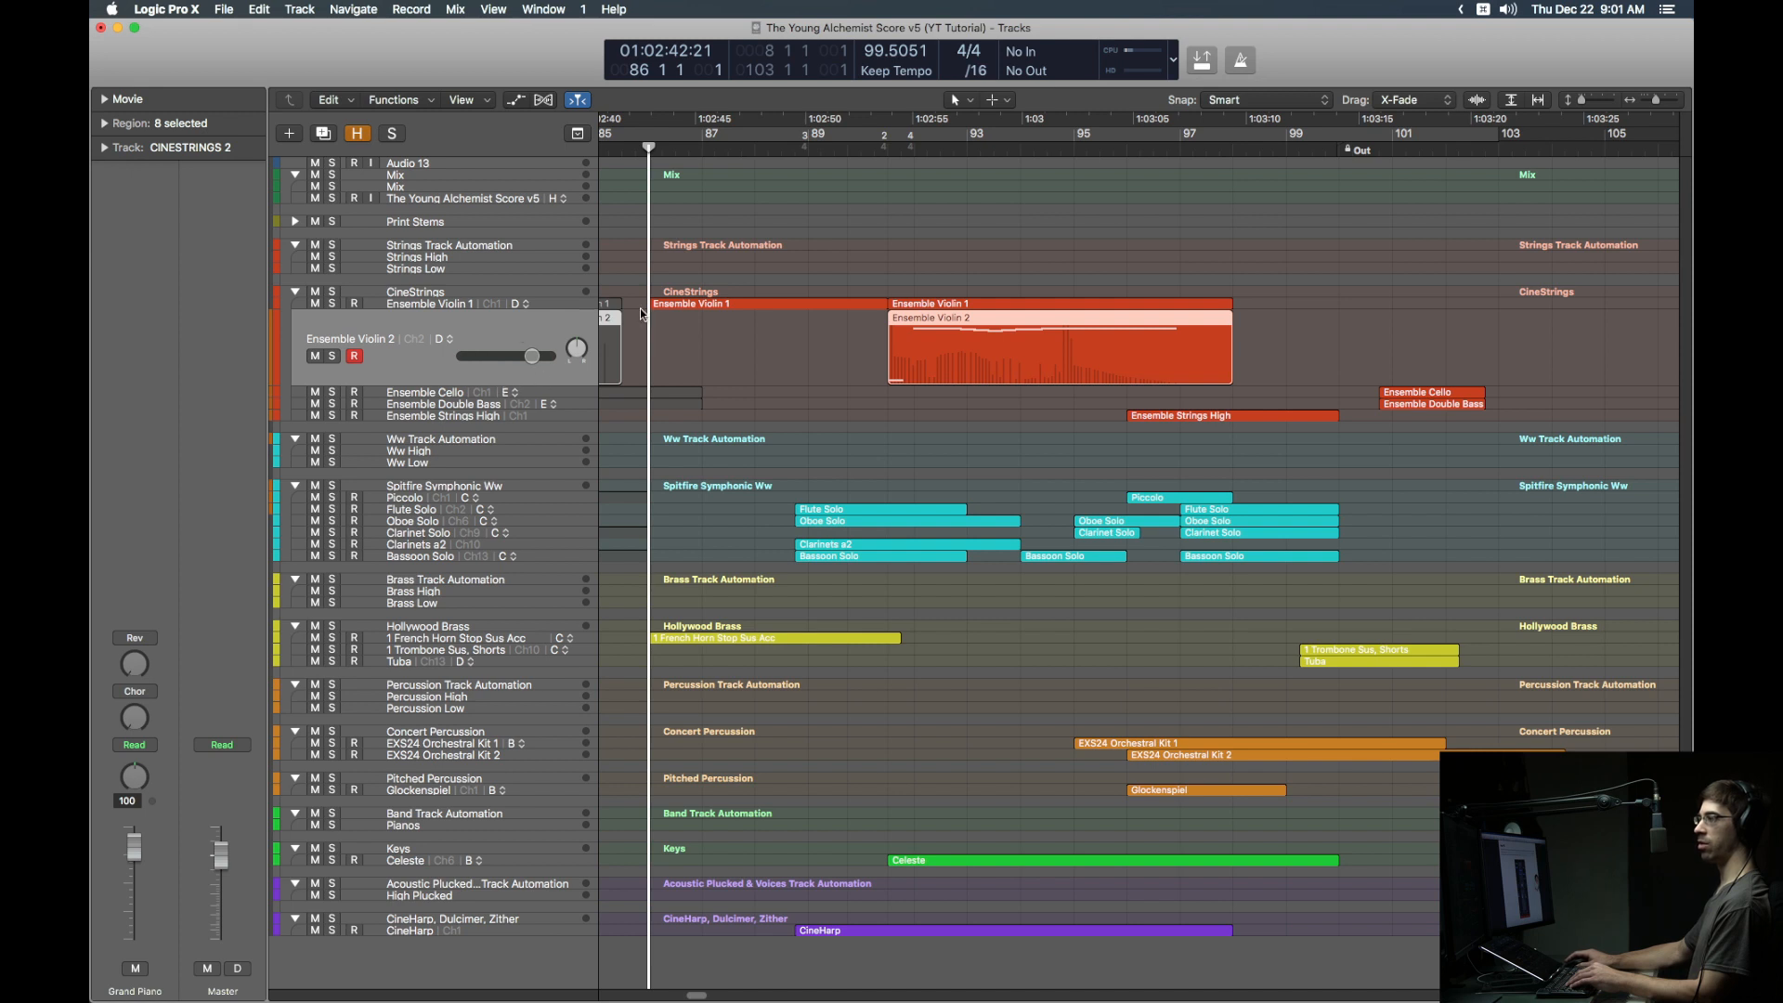
click(509, 258)
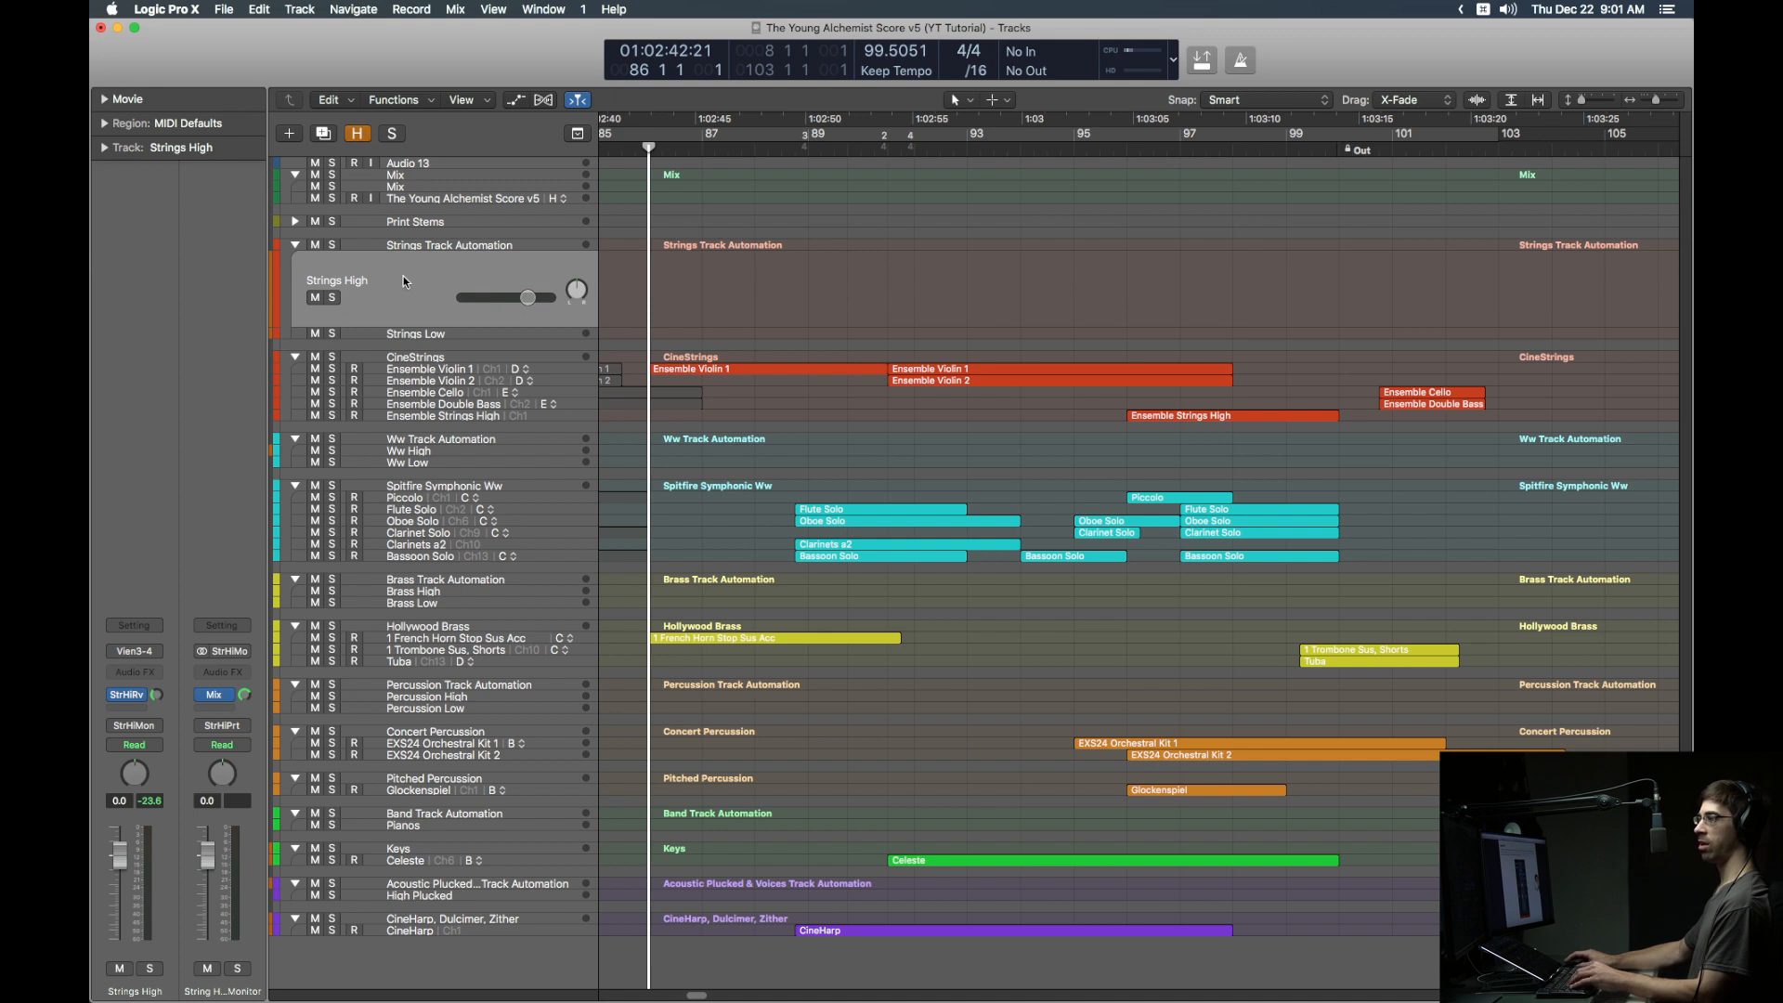
Step: Insert a stereo Chorus on Strings High with Rate 0.833 Hz, Intensity 55% and Mix 81%
click(146, 670)
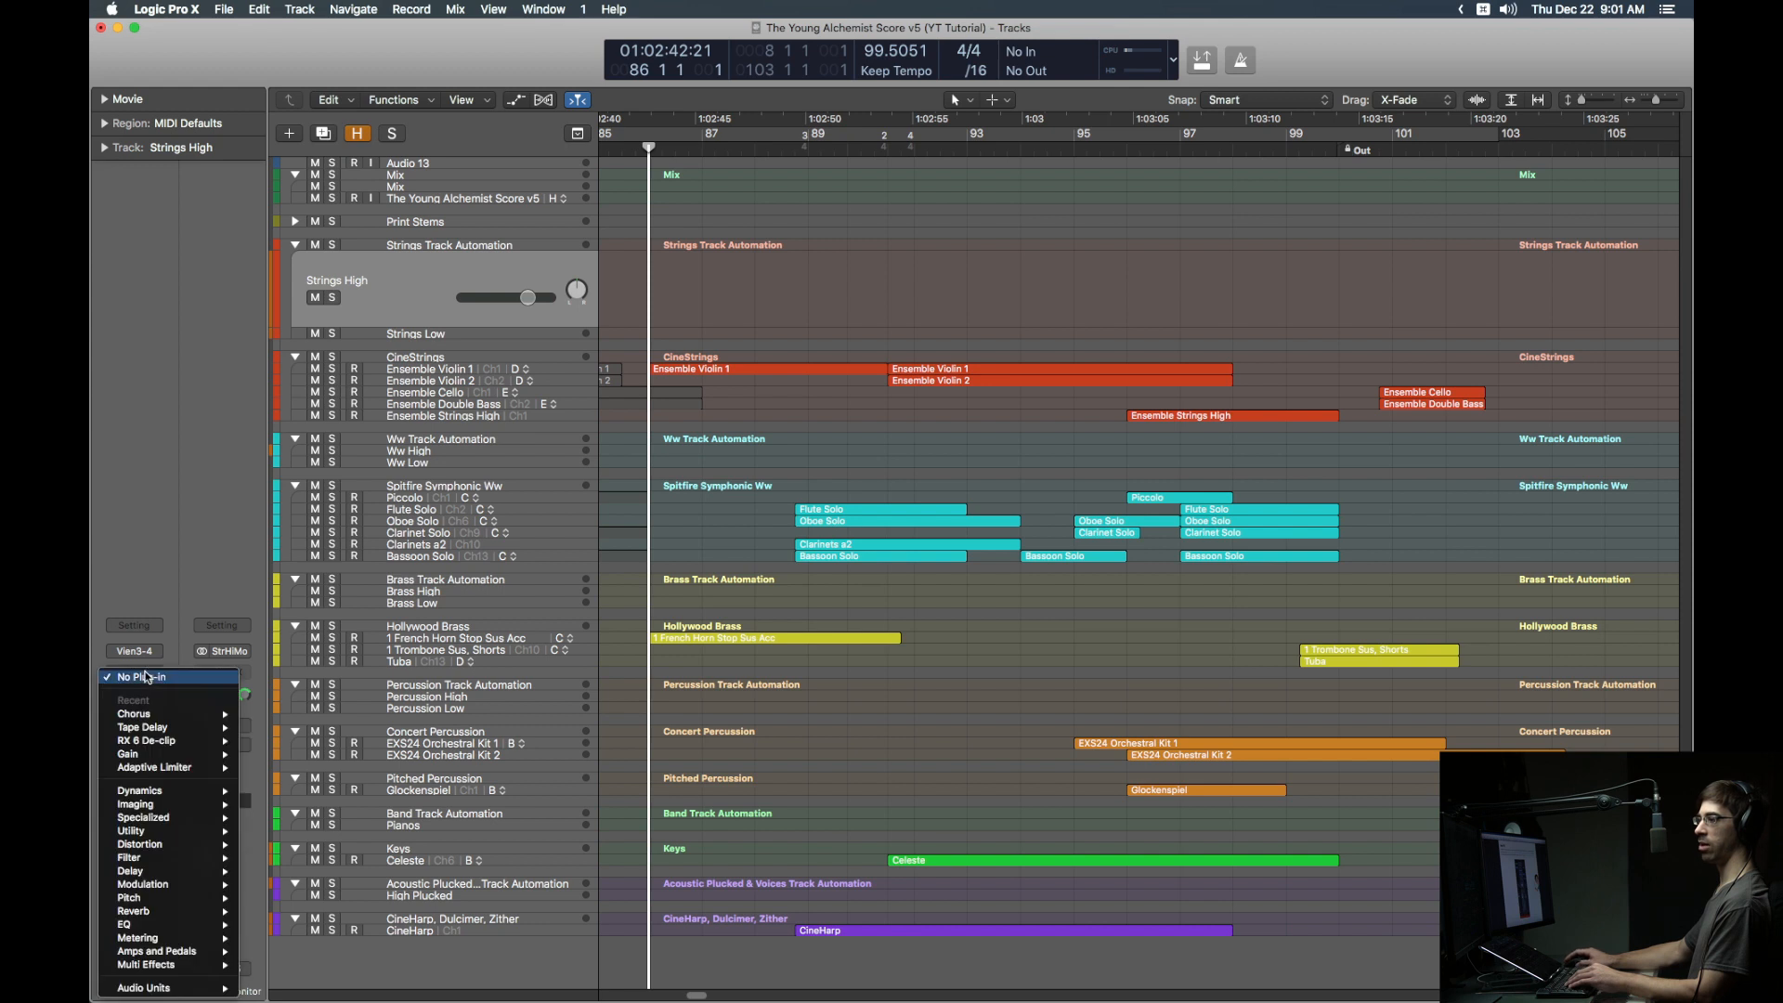
mouse_move(152, 714)
click(273, 713)
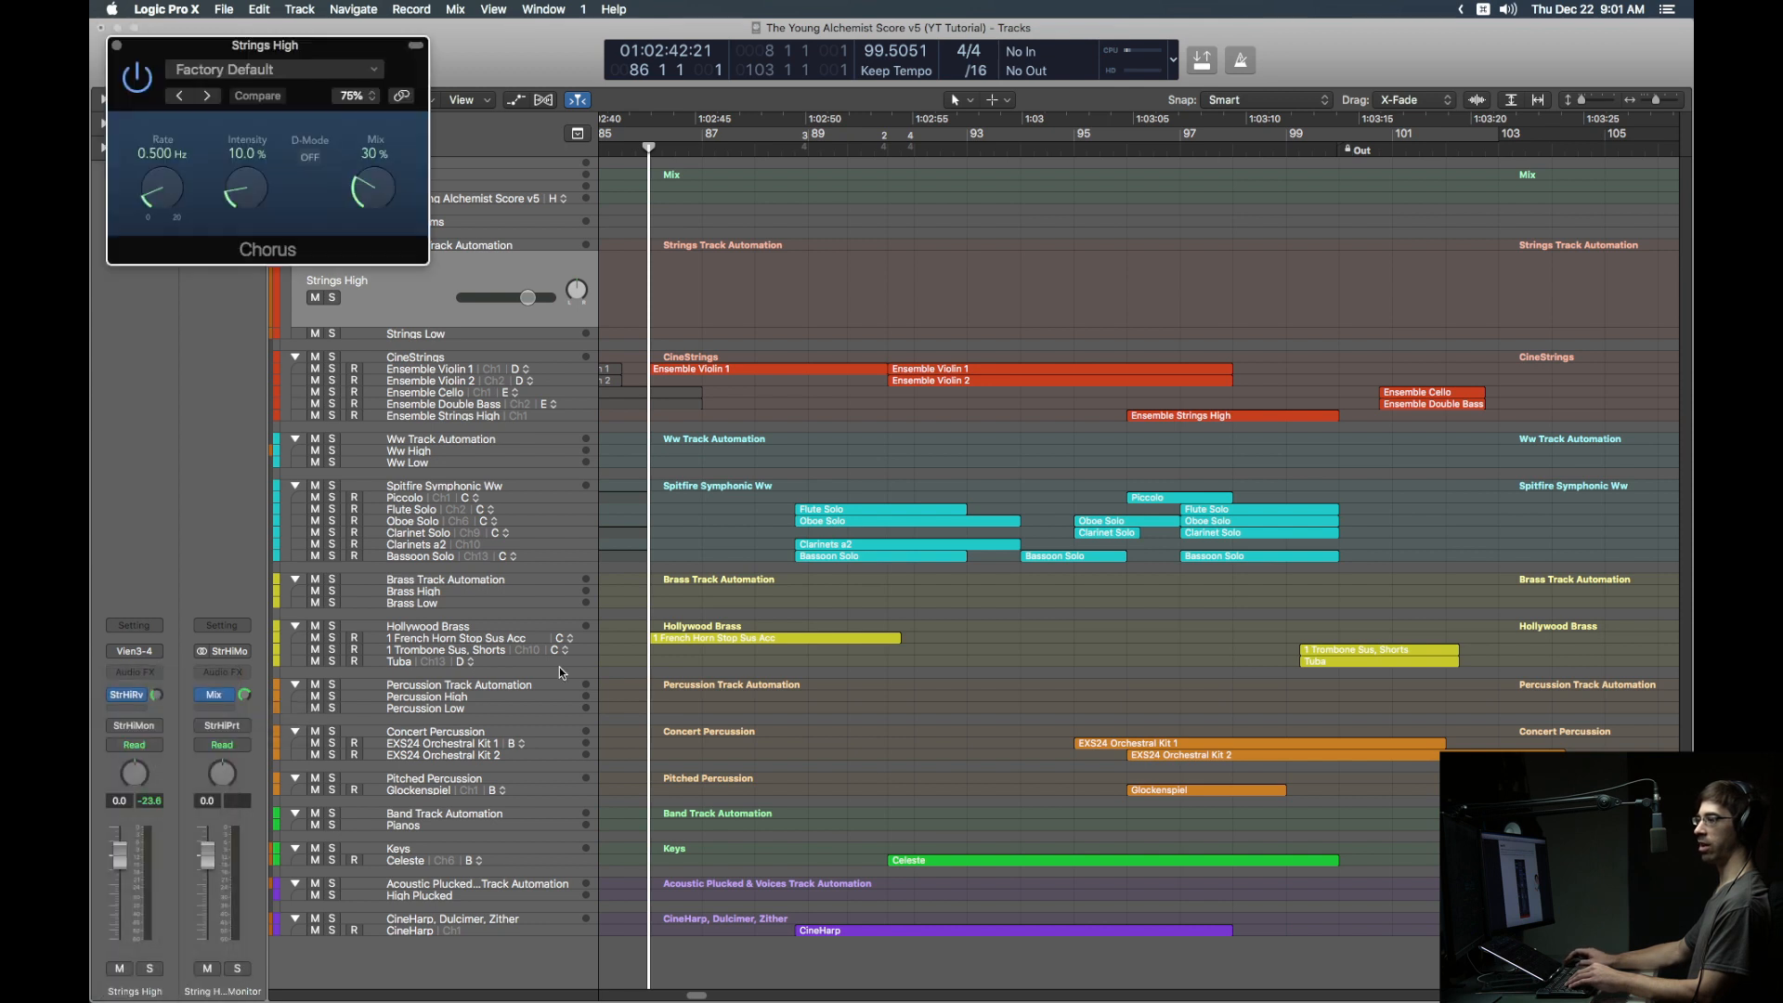
drag(250, 192, 259, 154)
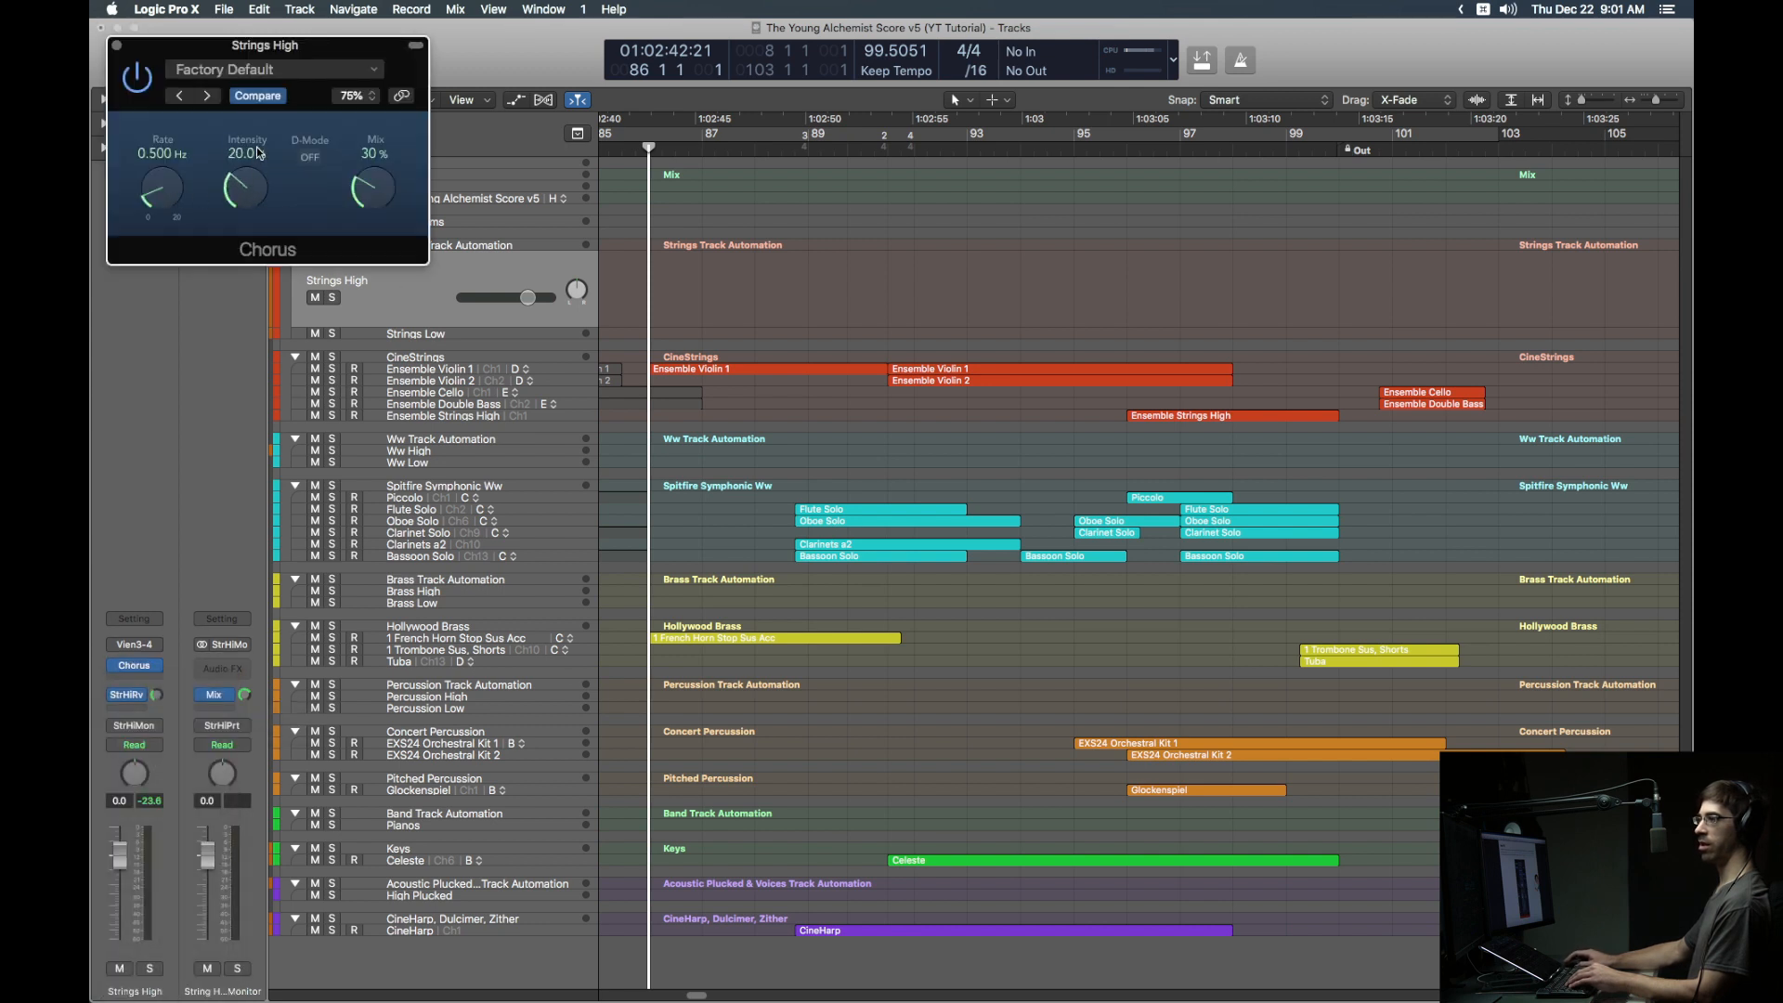
drag(392, 216, 381, 132)
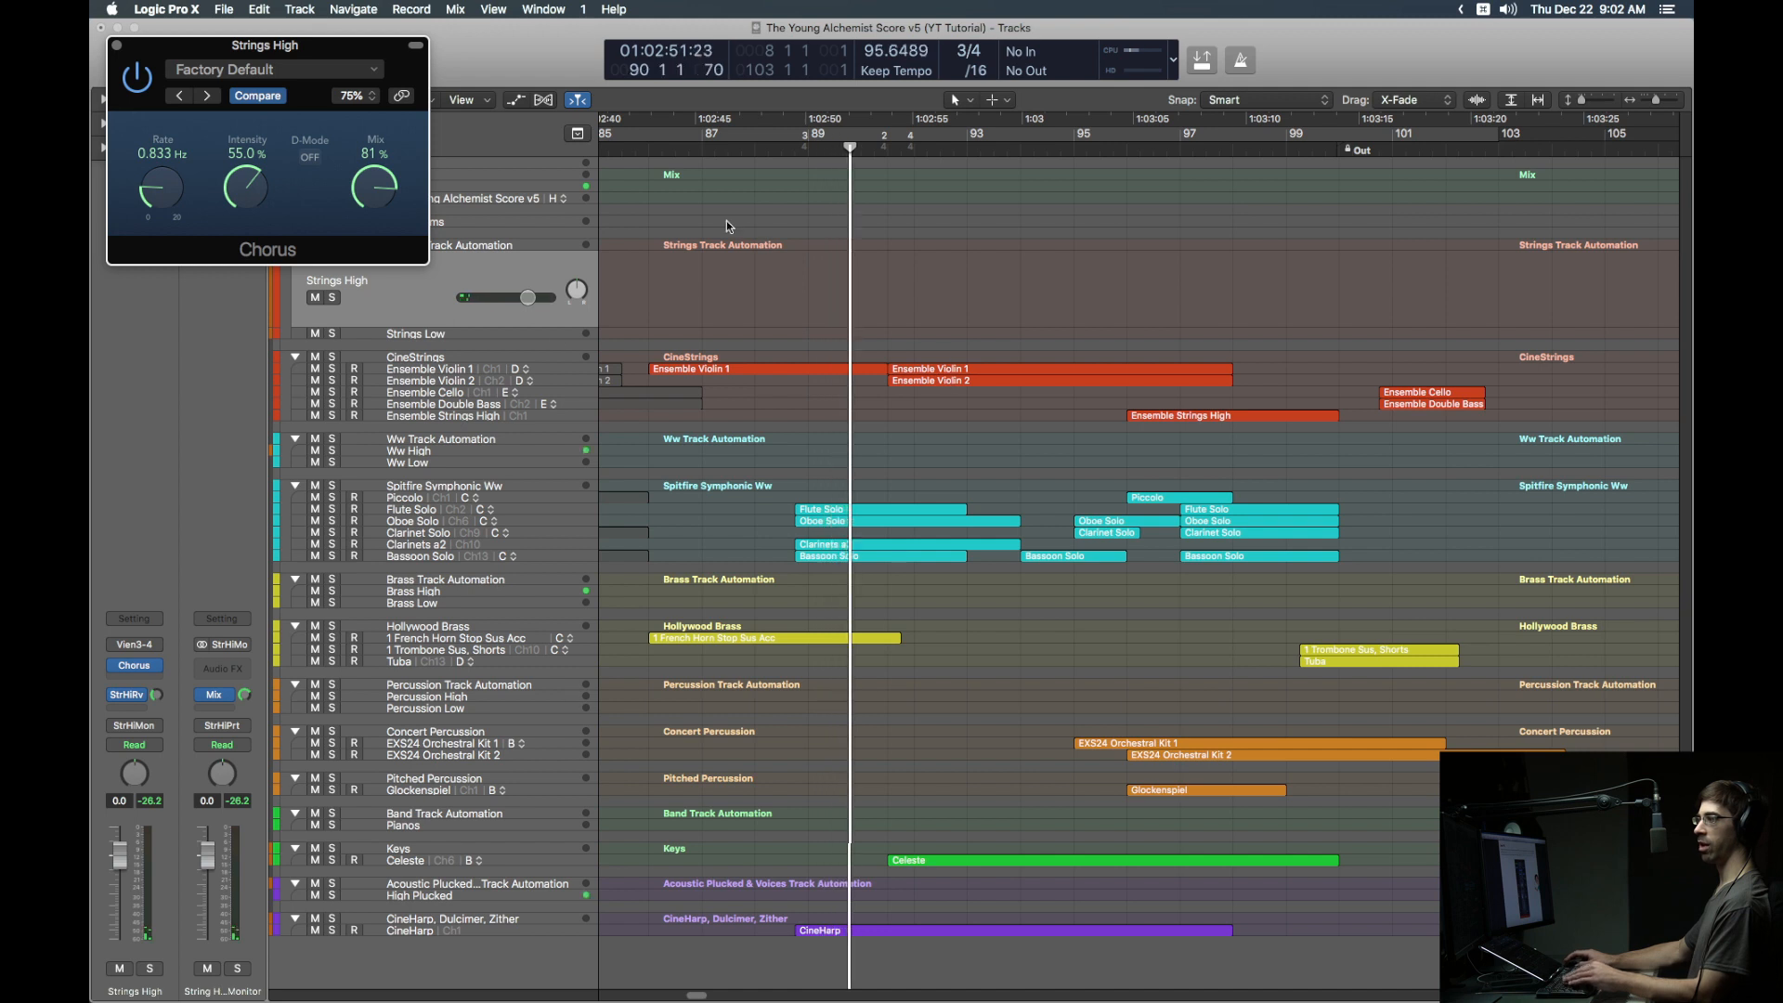
key(space)
click(659, 146)
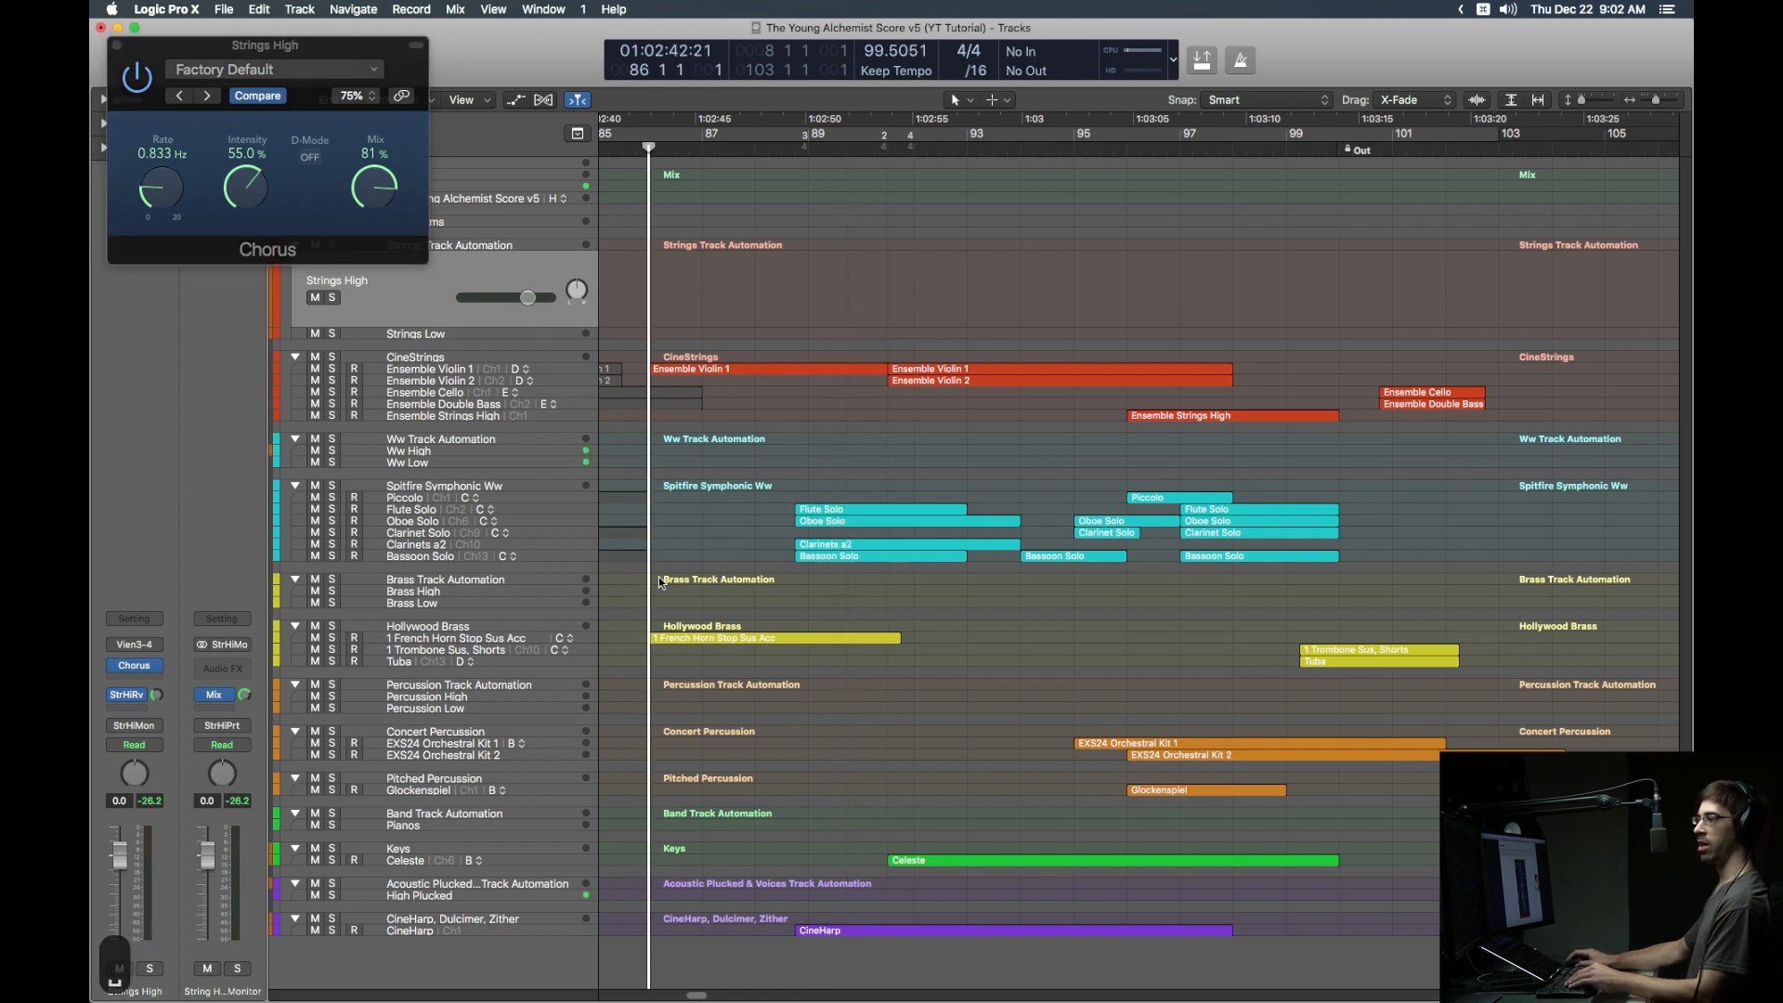
click(732, 639)
key(ctrl+s)
key(space)
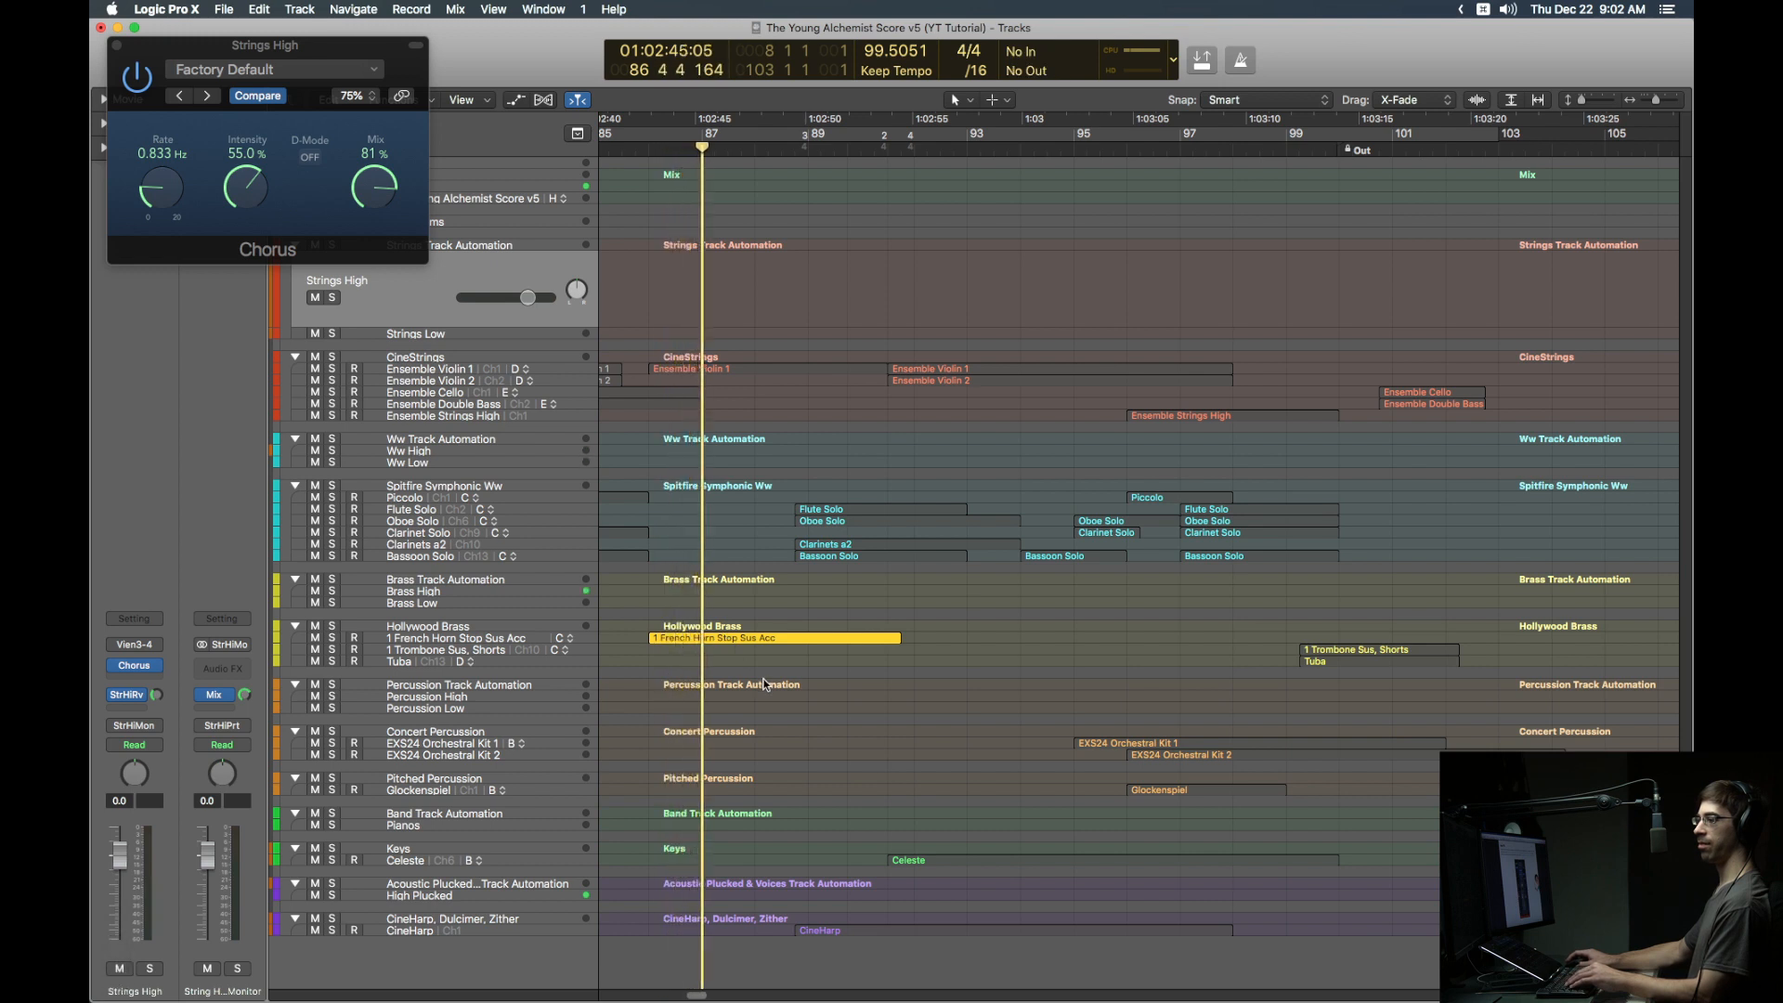
key(ctrl+s)
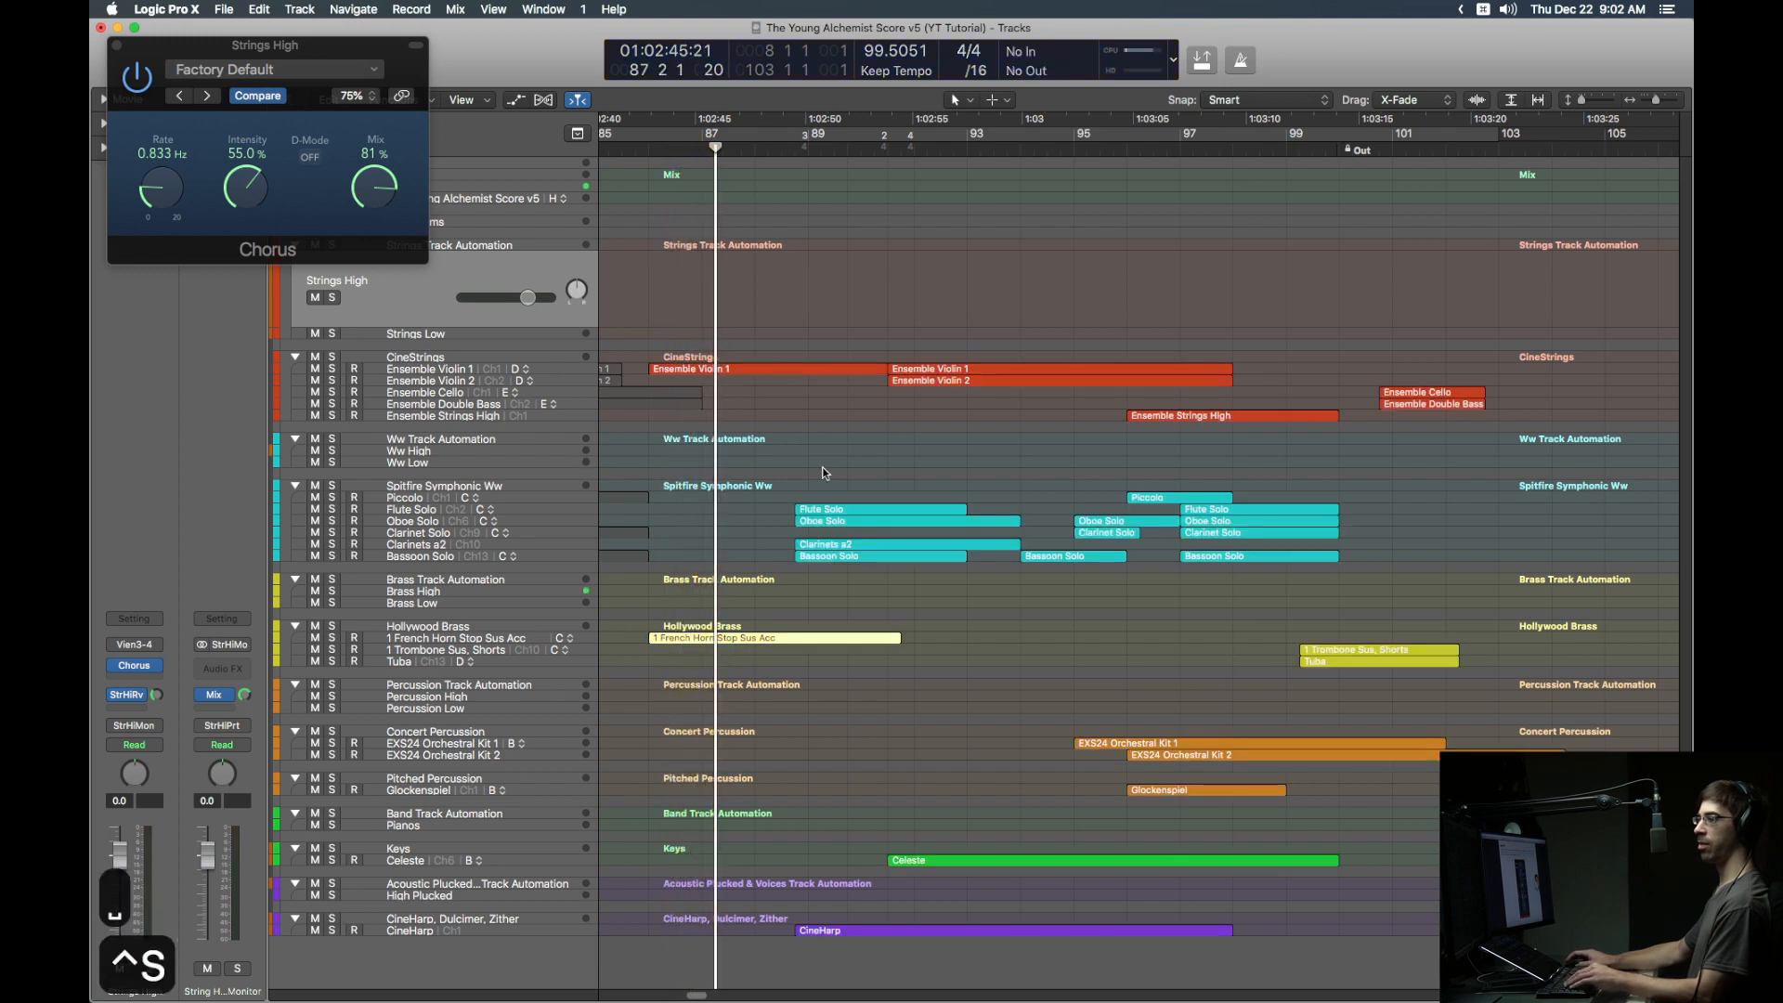
click(903, 377)
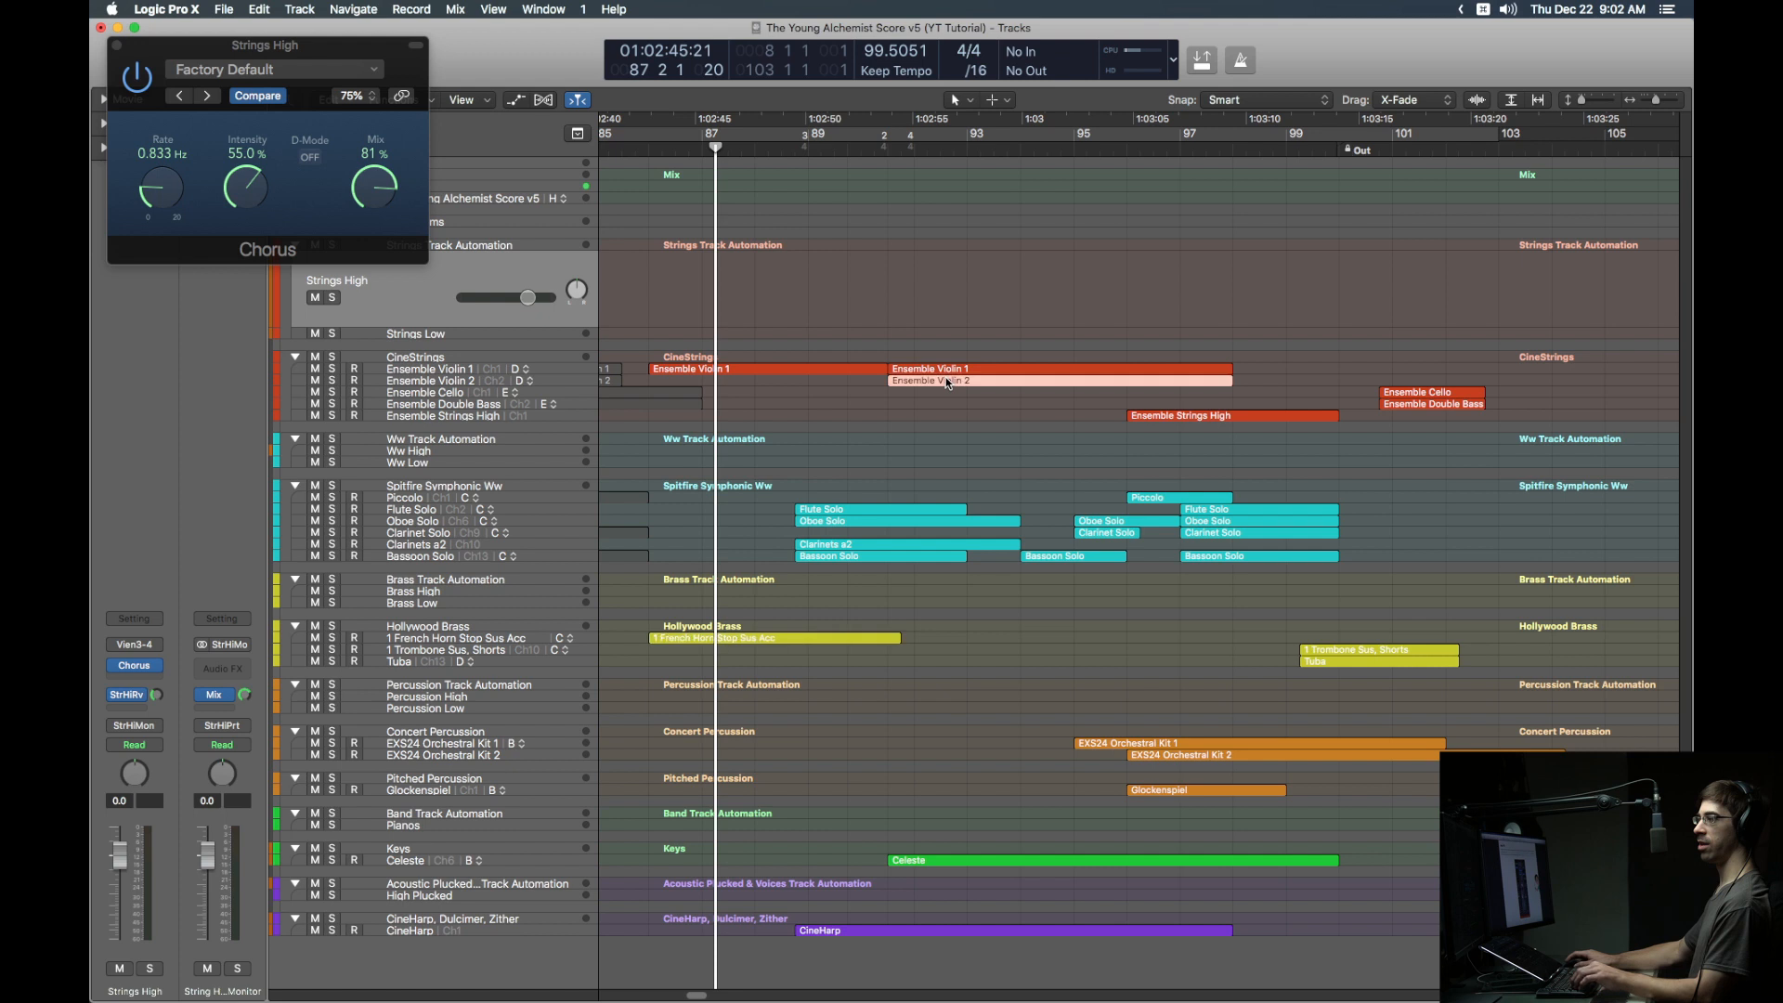
key(ctrl+s)
key(shift+Return)
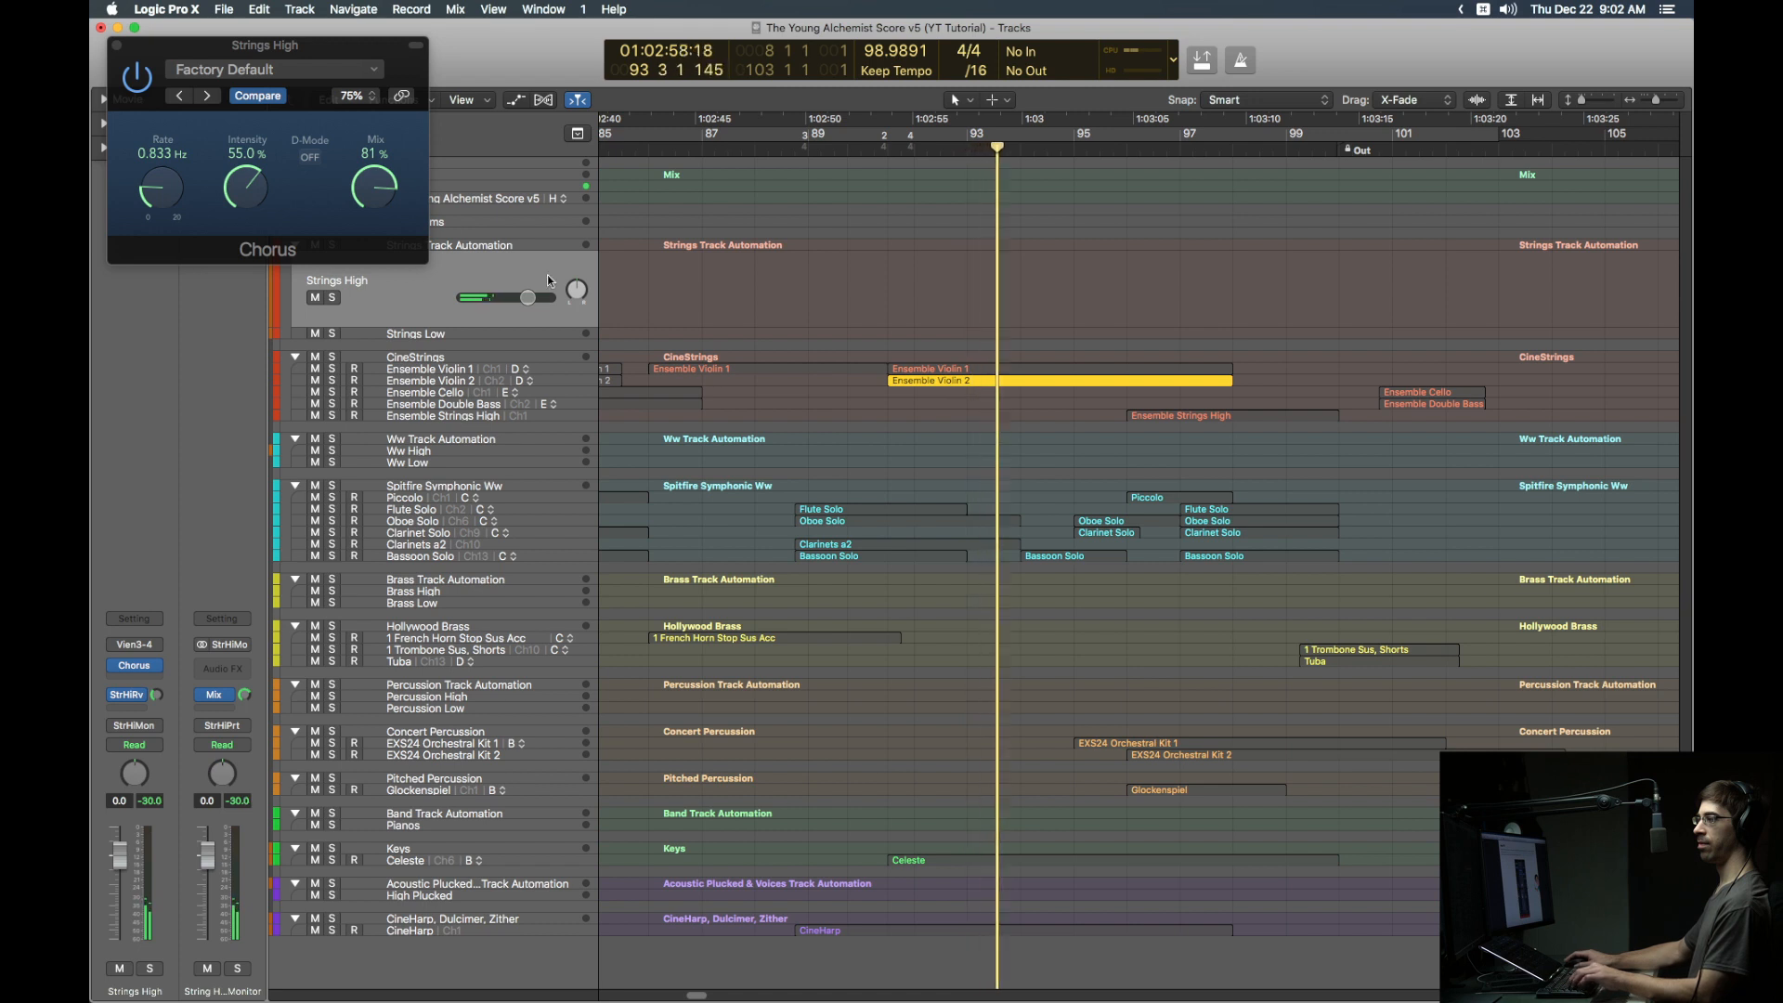
click(137, 81)
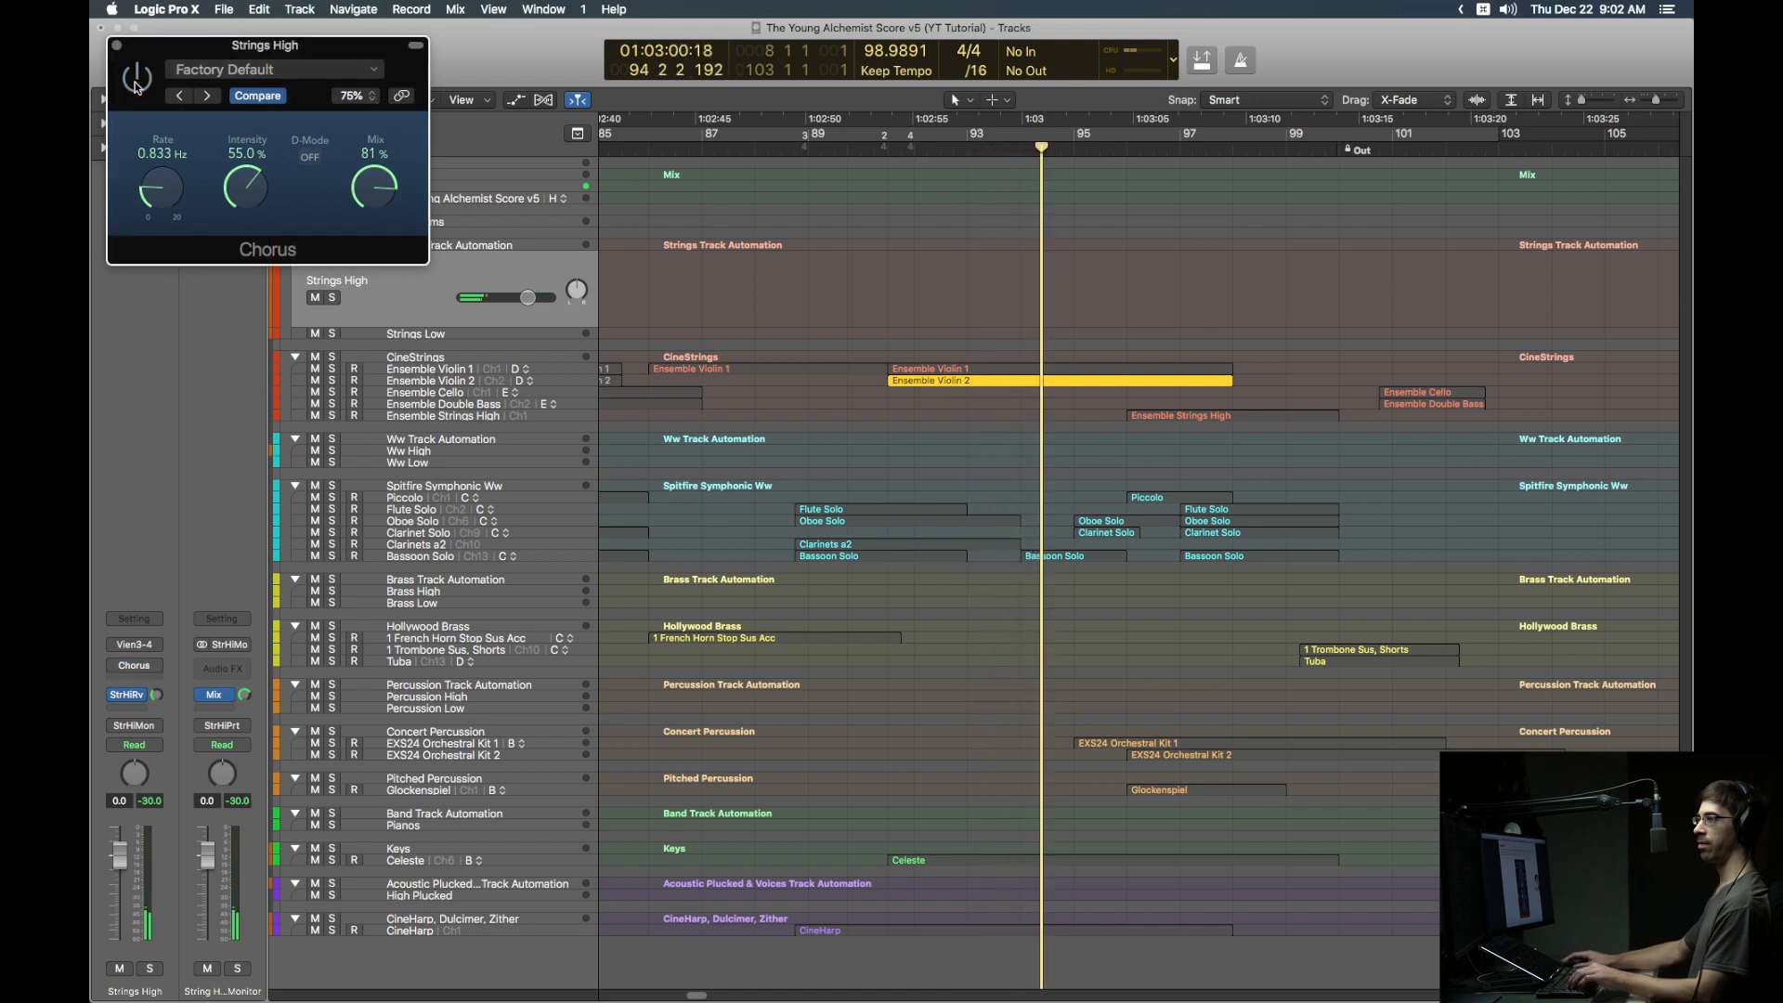
click(136, 81)
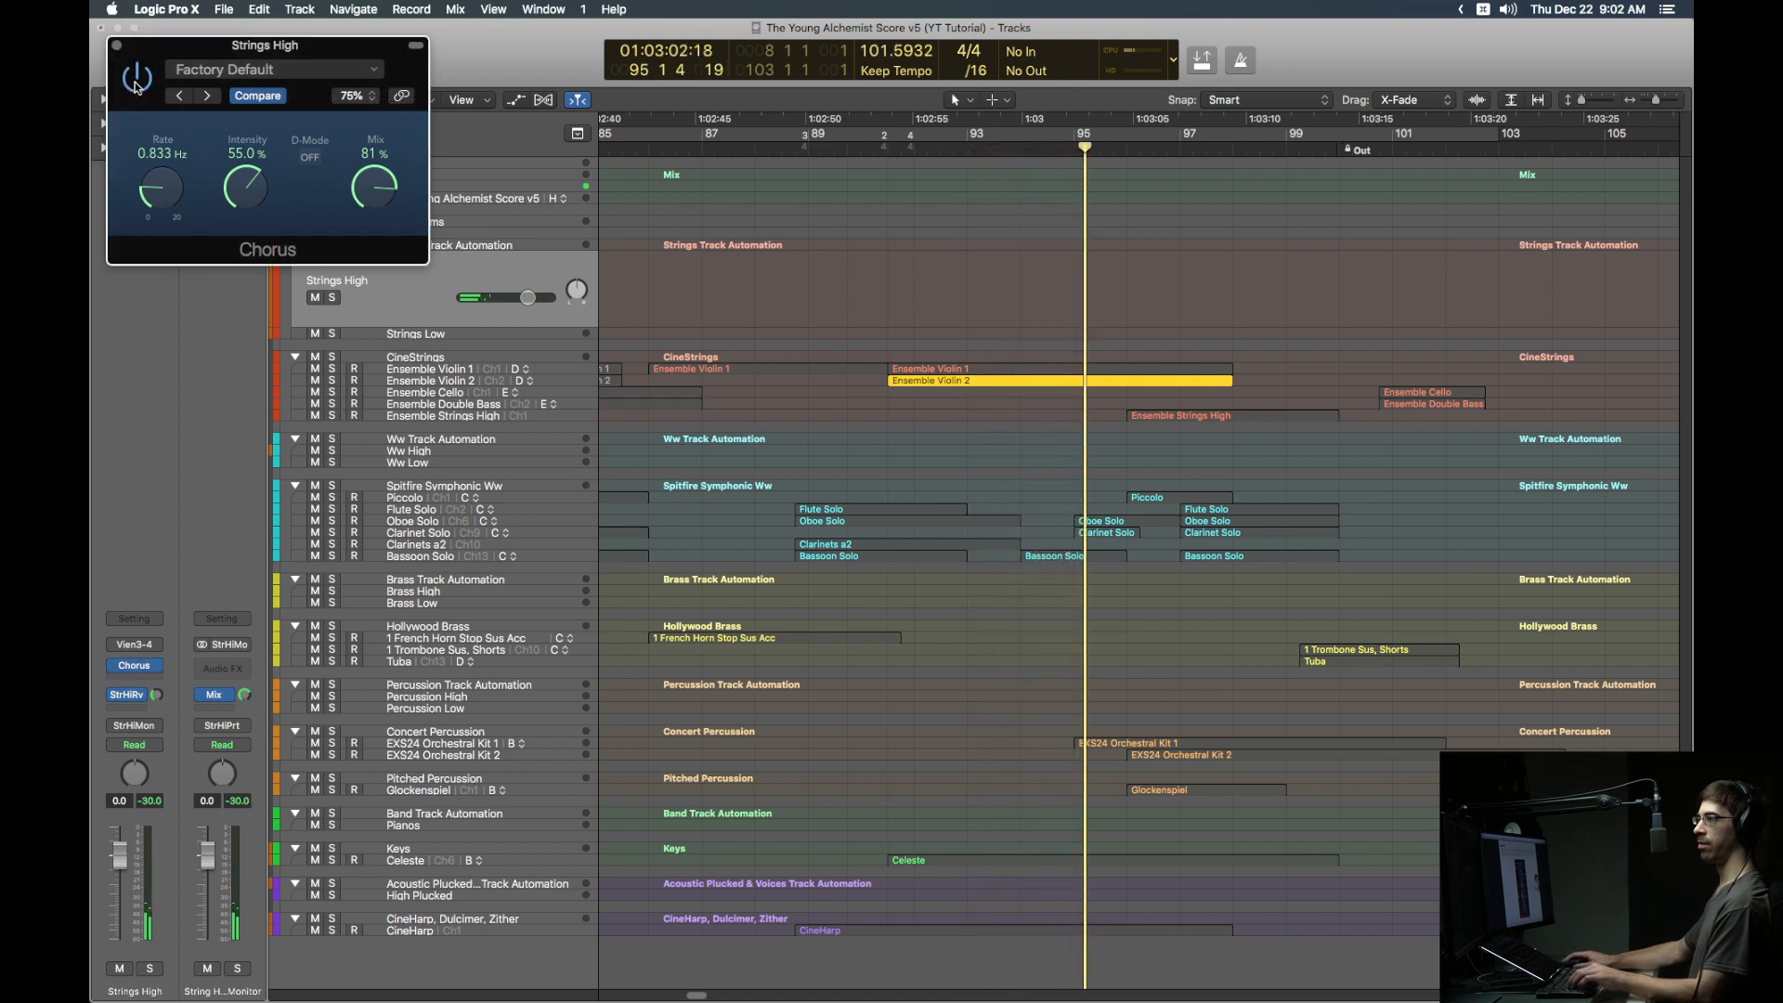
key(space)
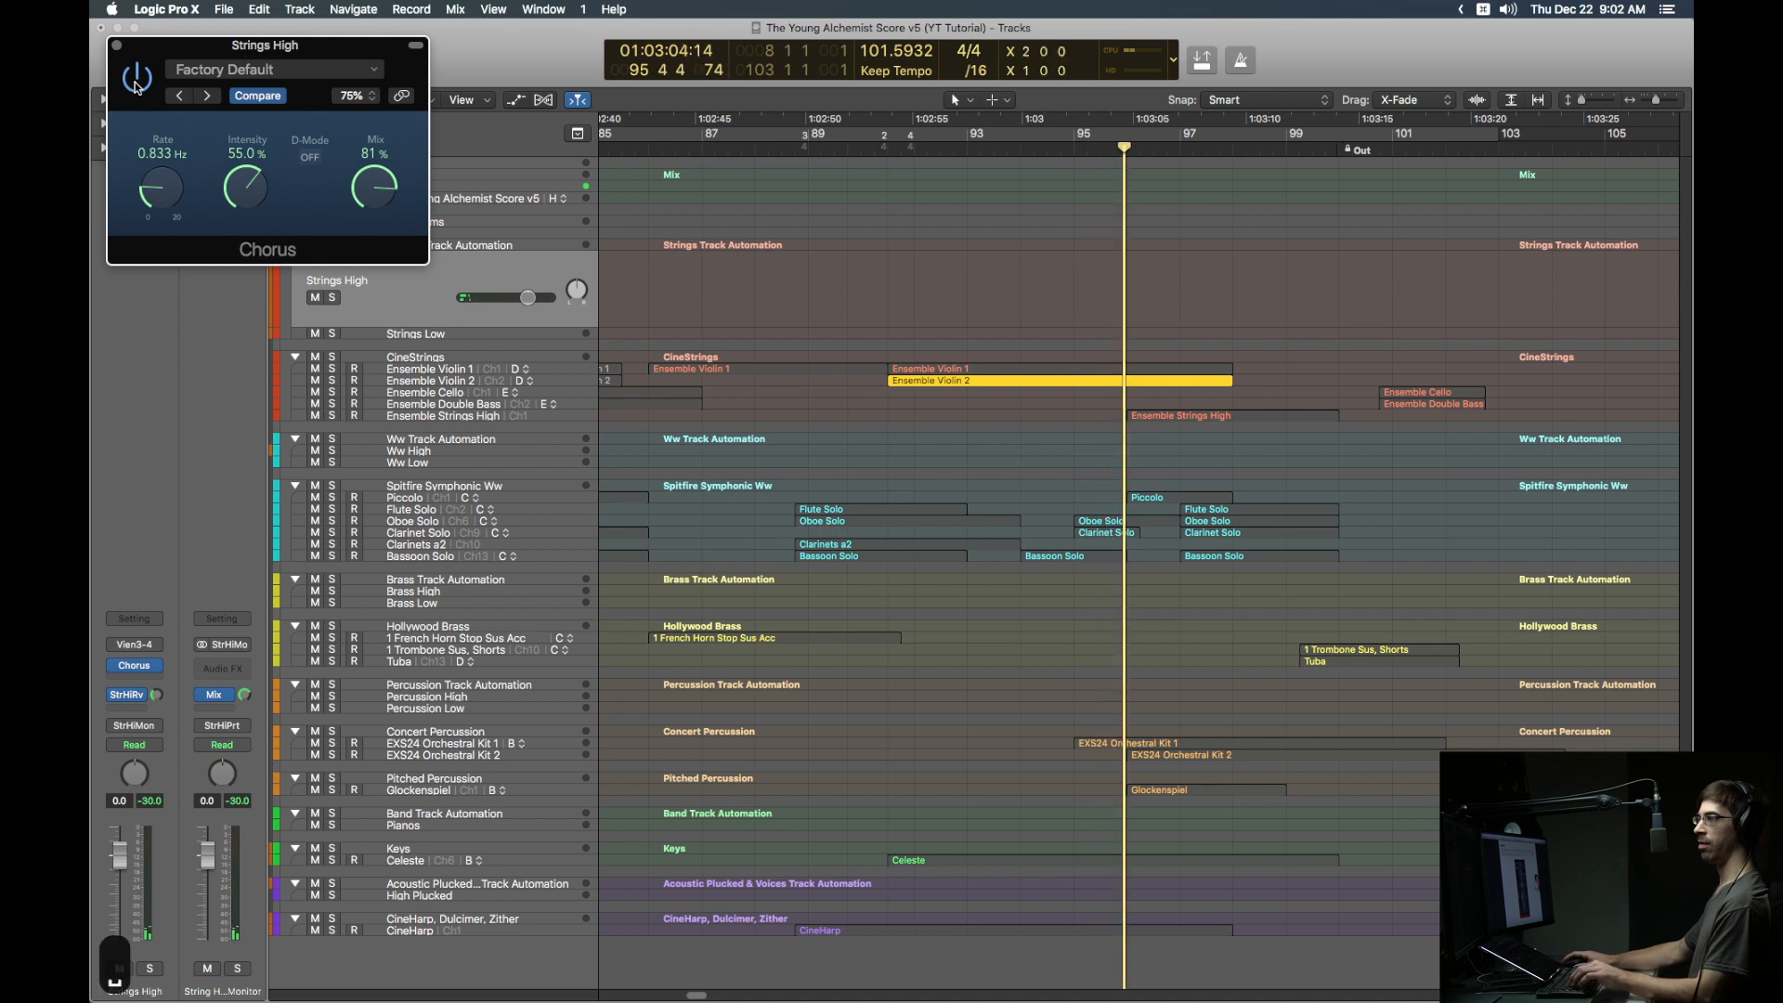
key(ctrl+s)
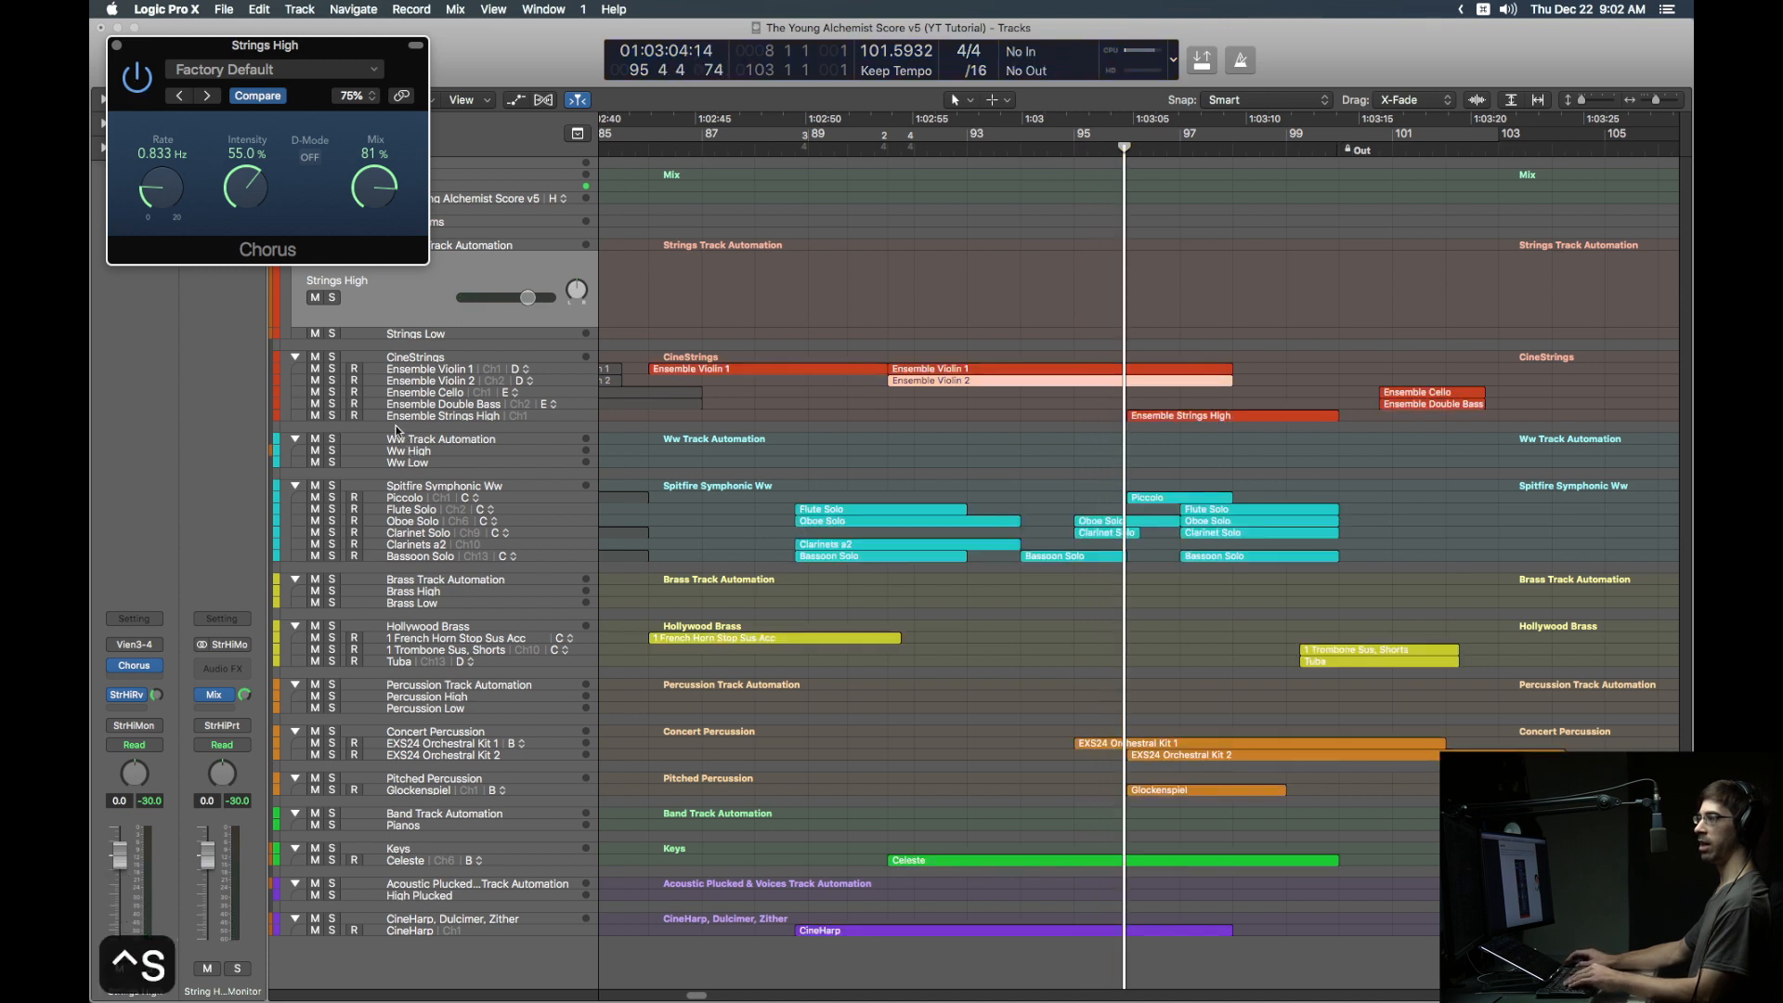
mouse_move(145, 672)
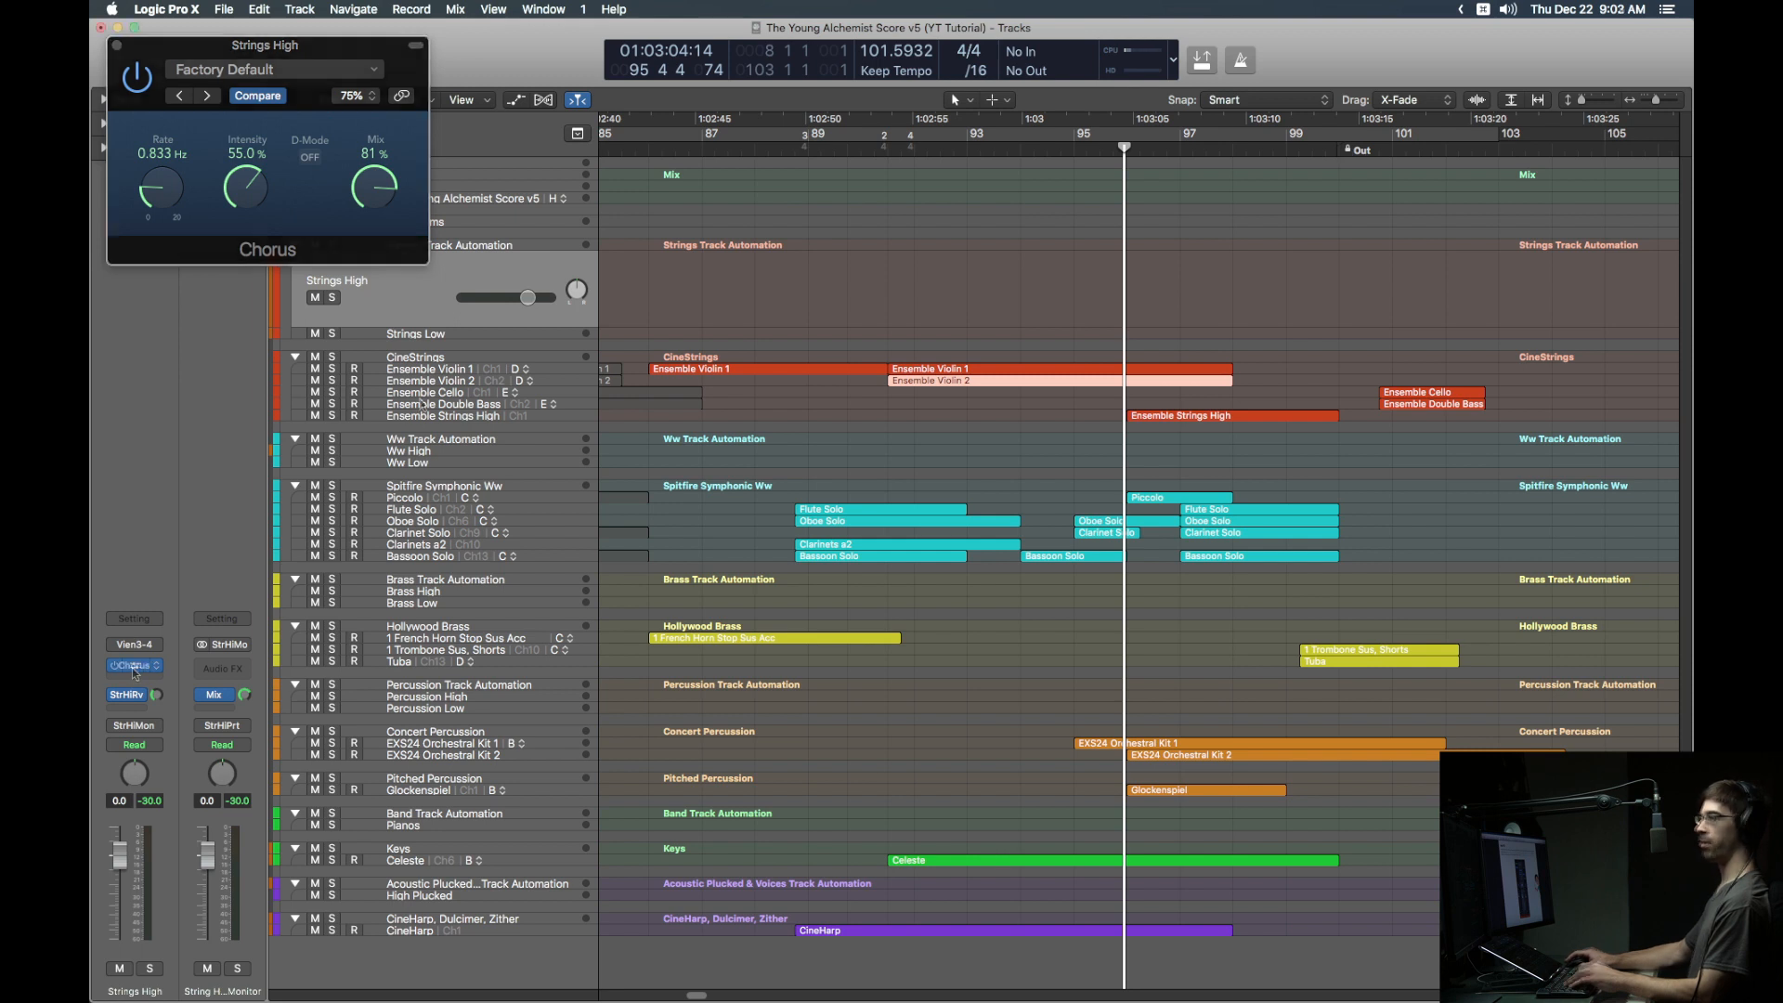
Step: Open and close the Mixer, then show track automation with Strings High on Main: Volume
key(x)
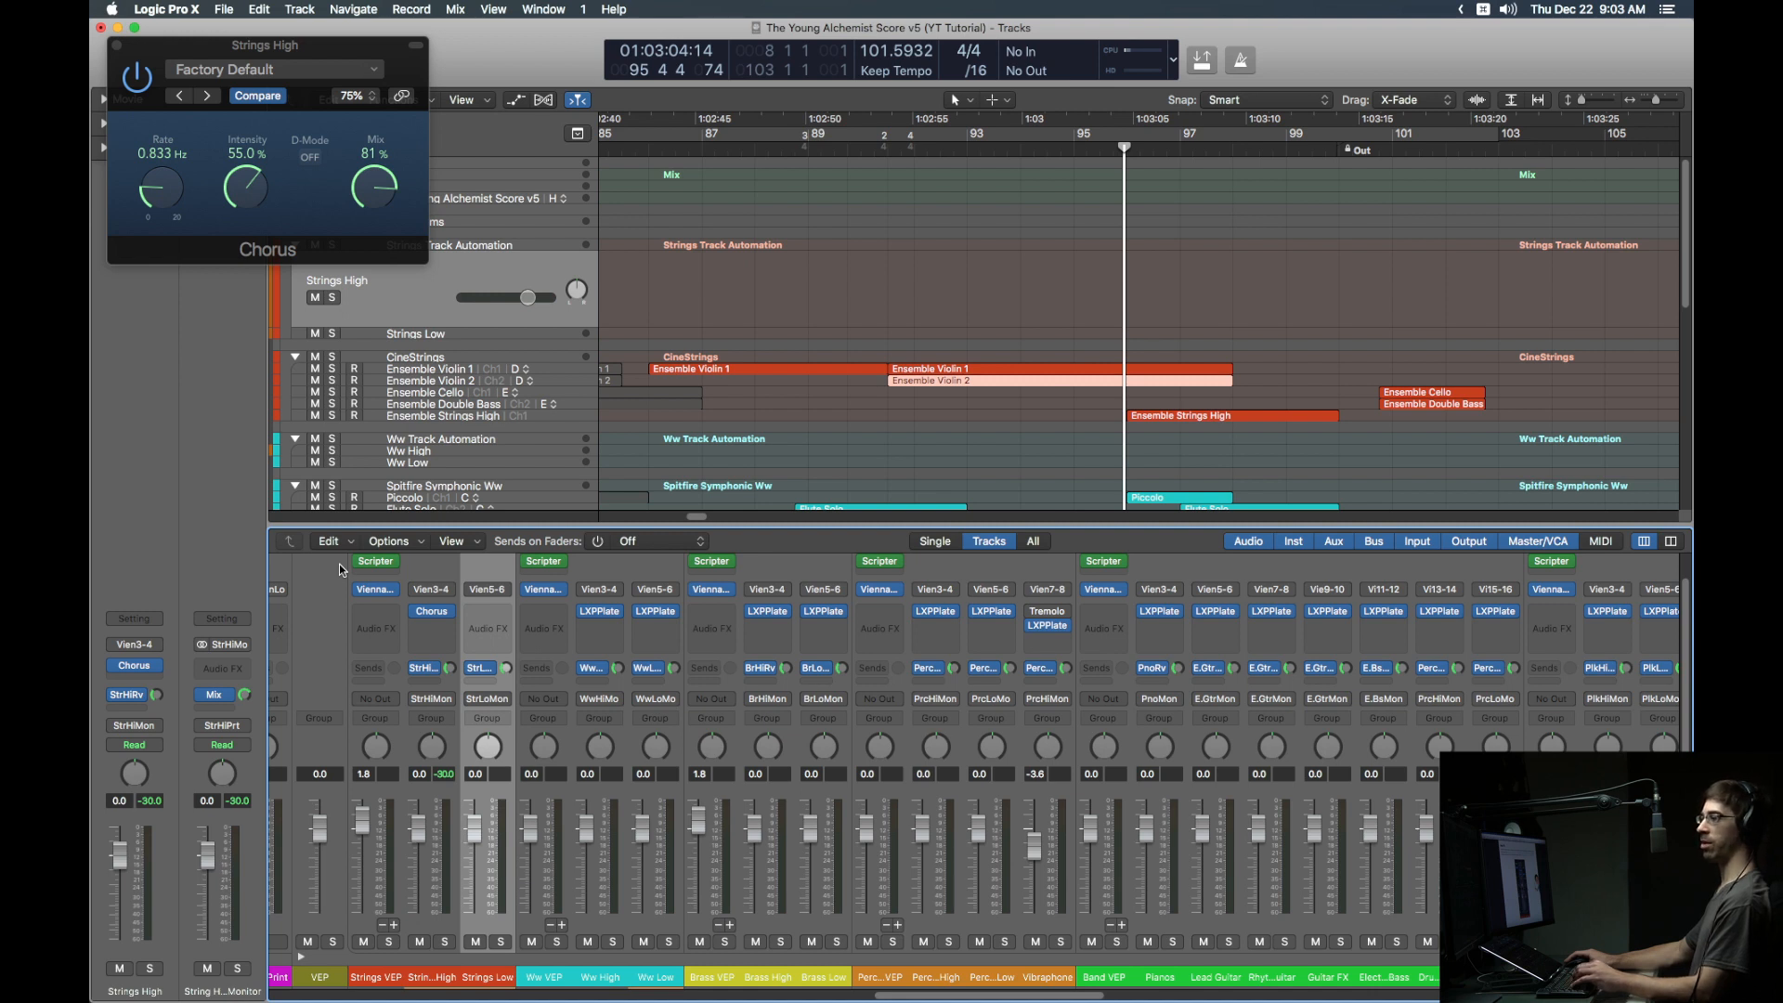
key(x)
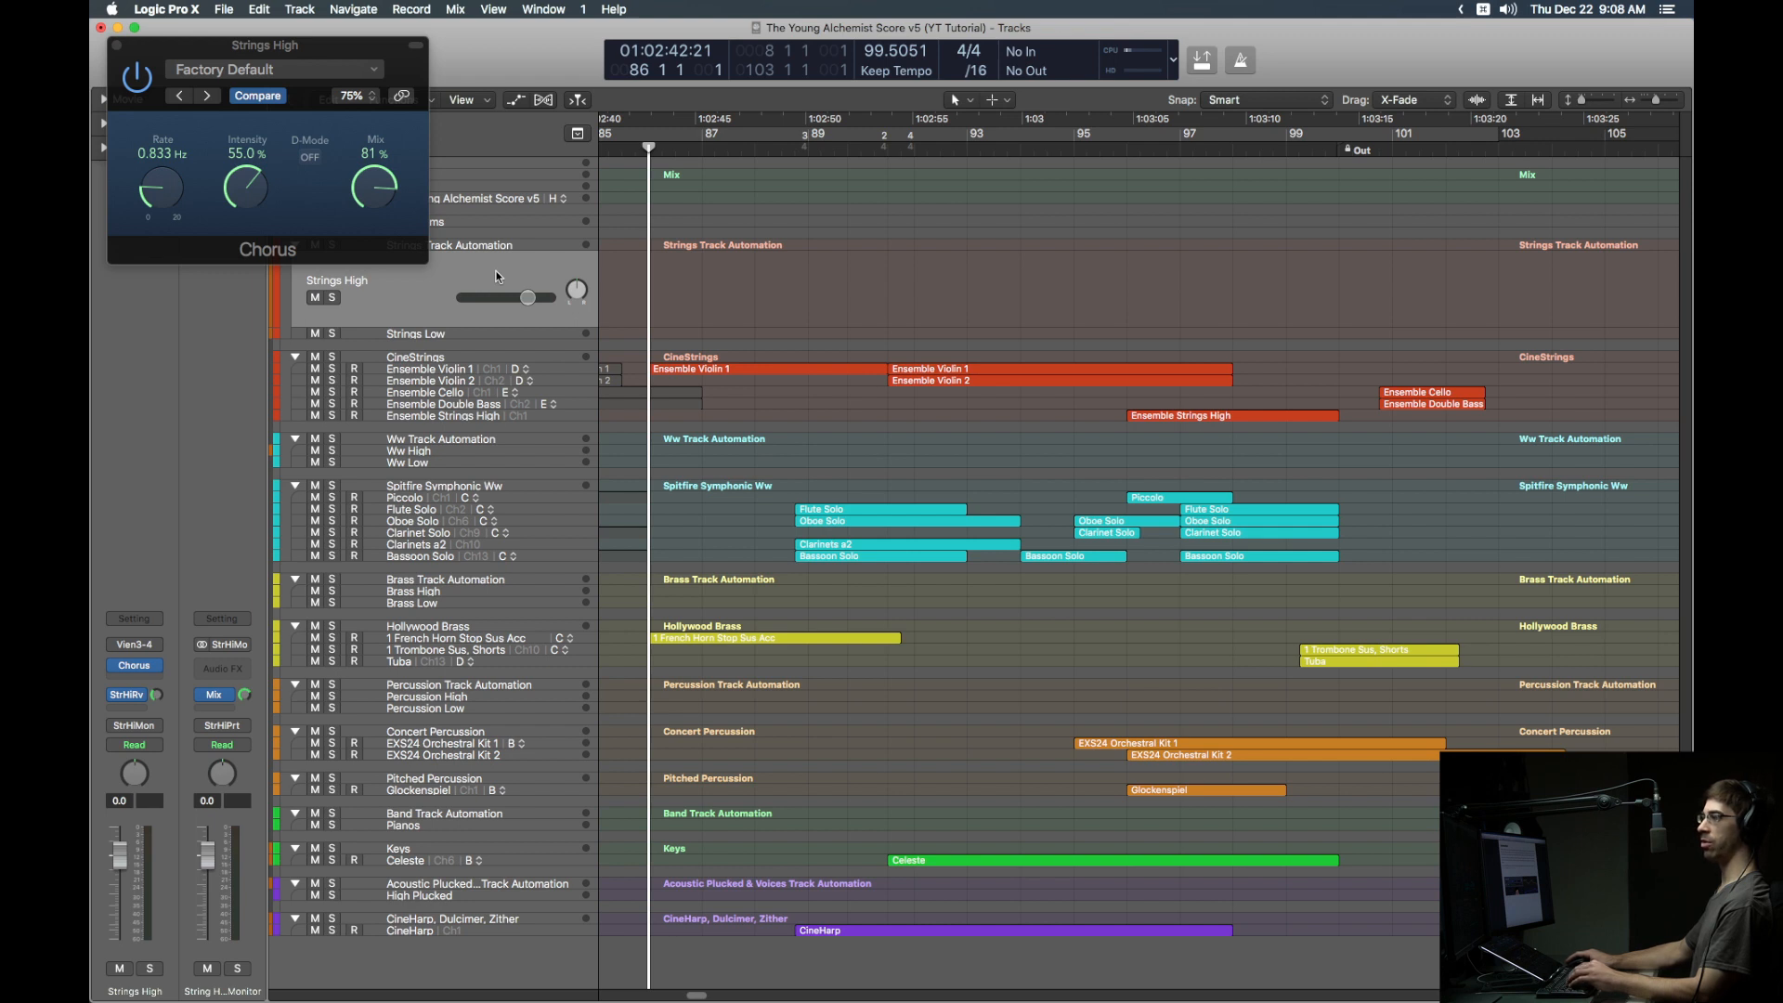
key(a)
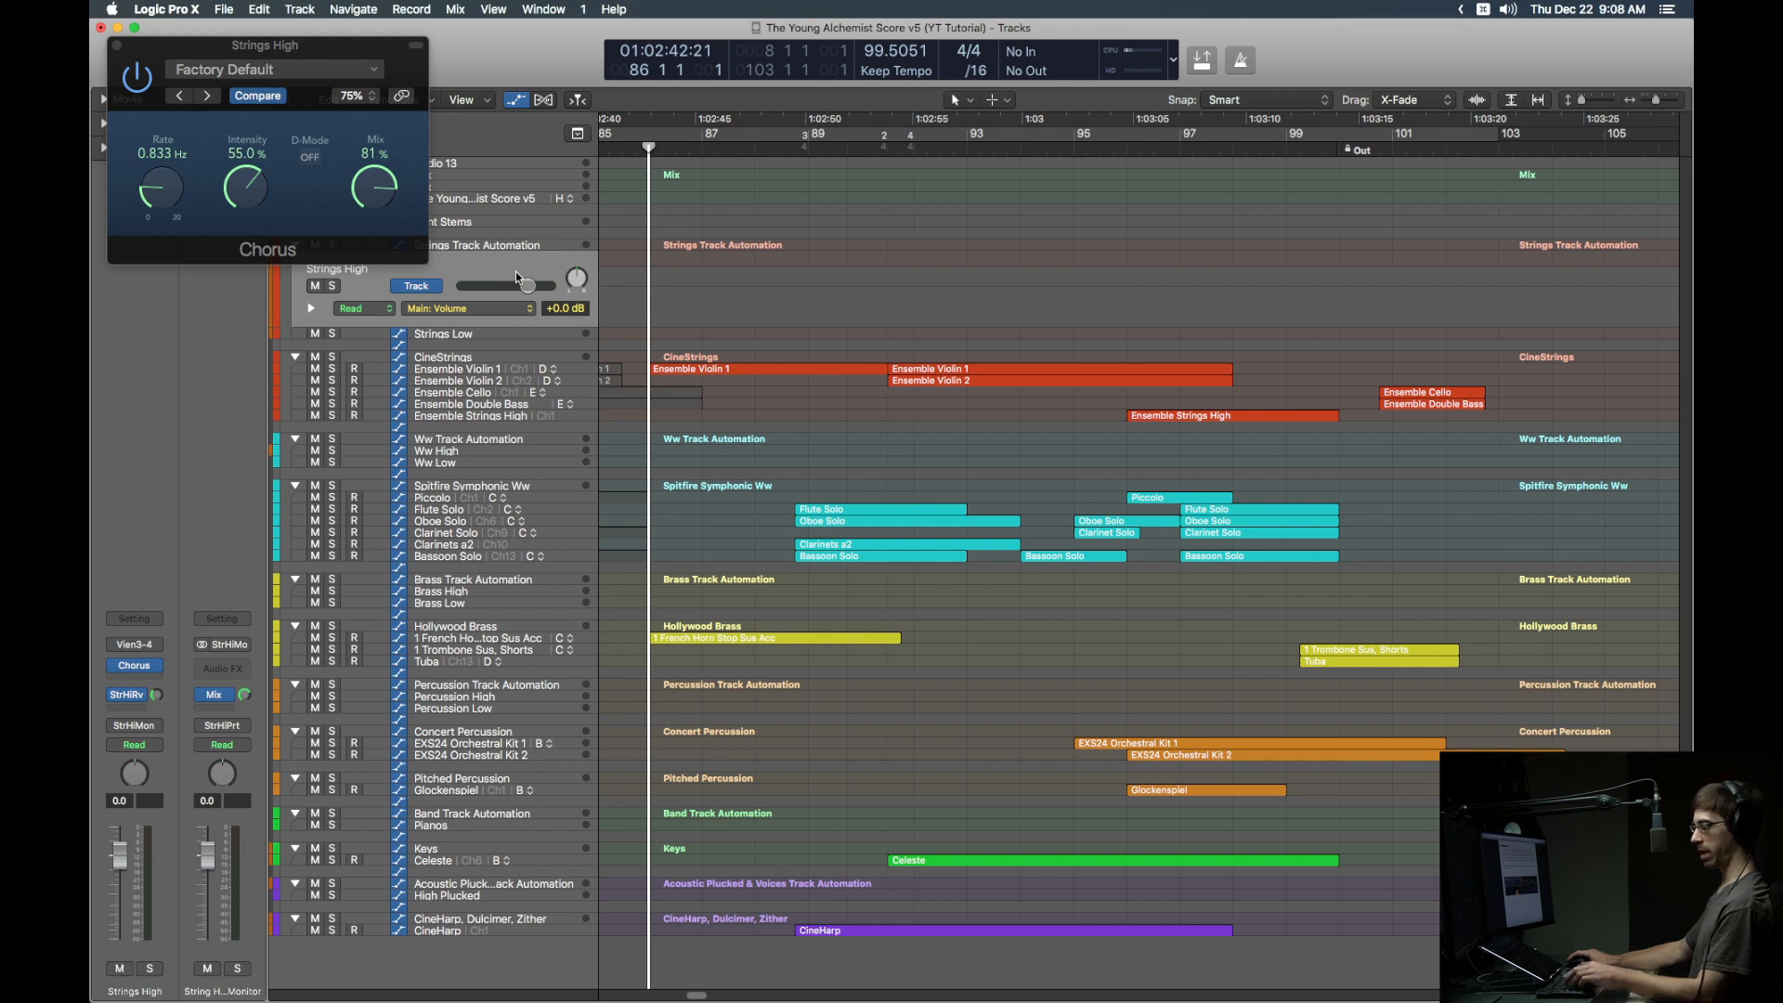
Step: Set Strings High to Touch, choose Chorus Intensity as the automated parameter, then switch to Latch
key(ctrl+shift+super+t)
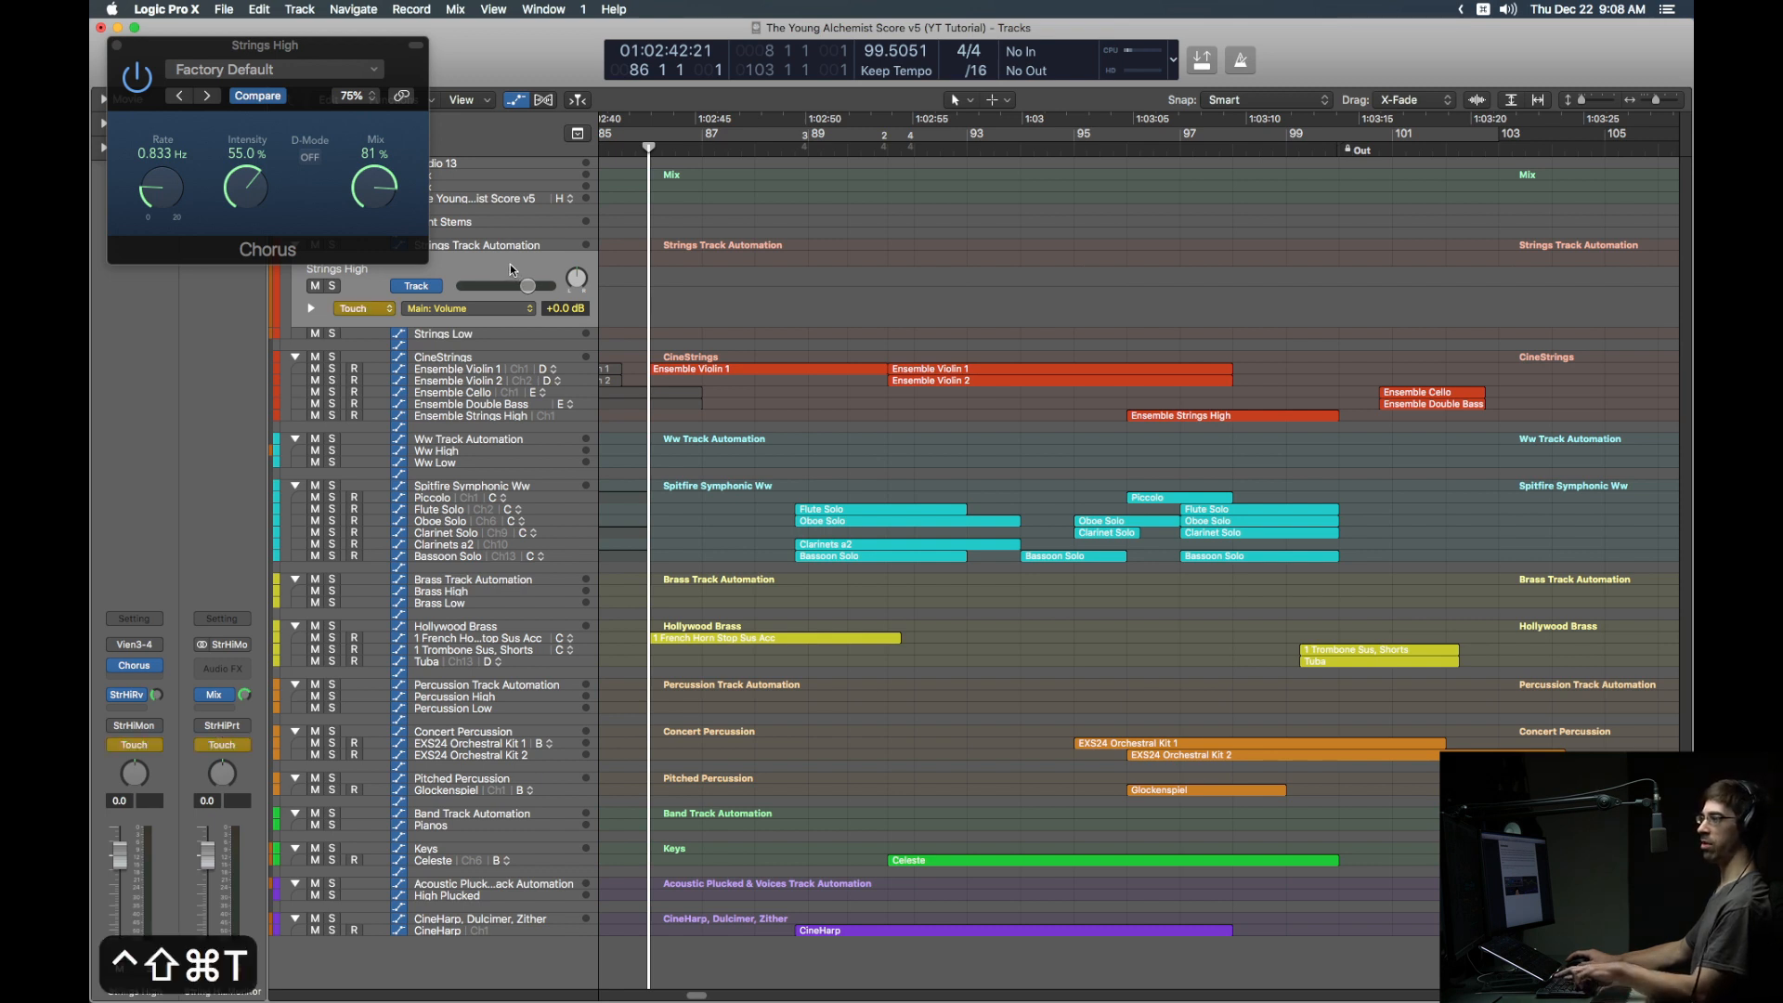
click(243, 194)
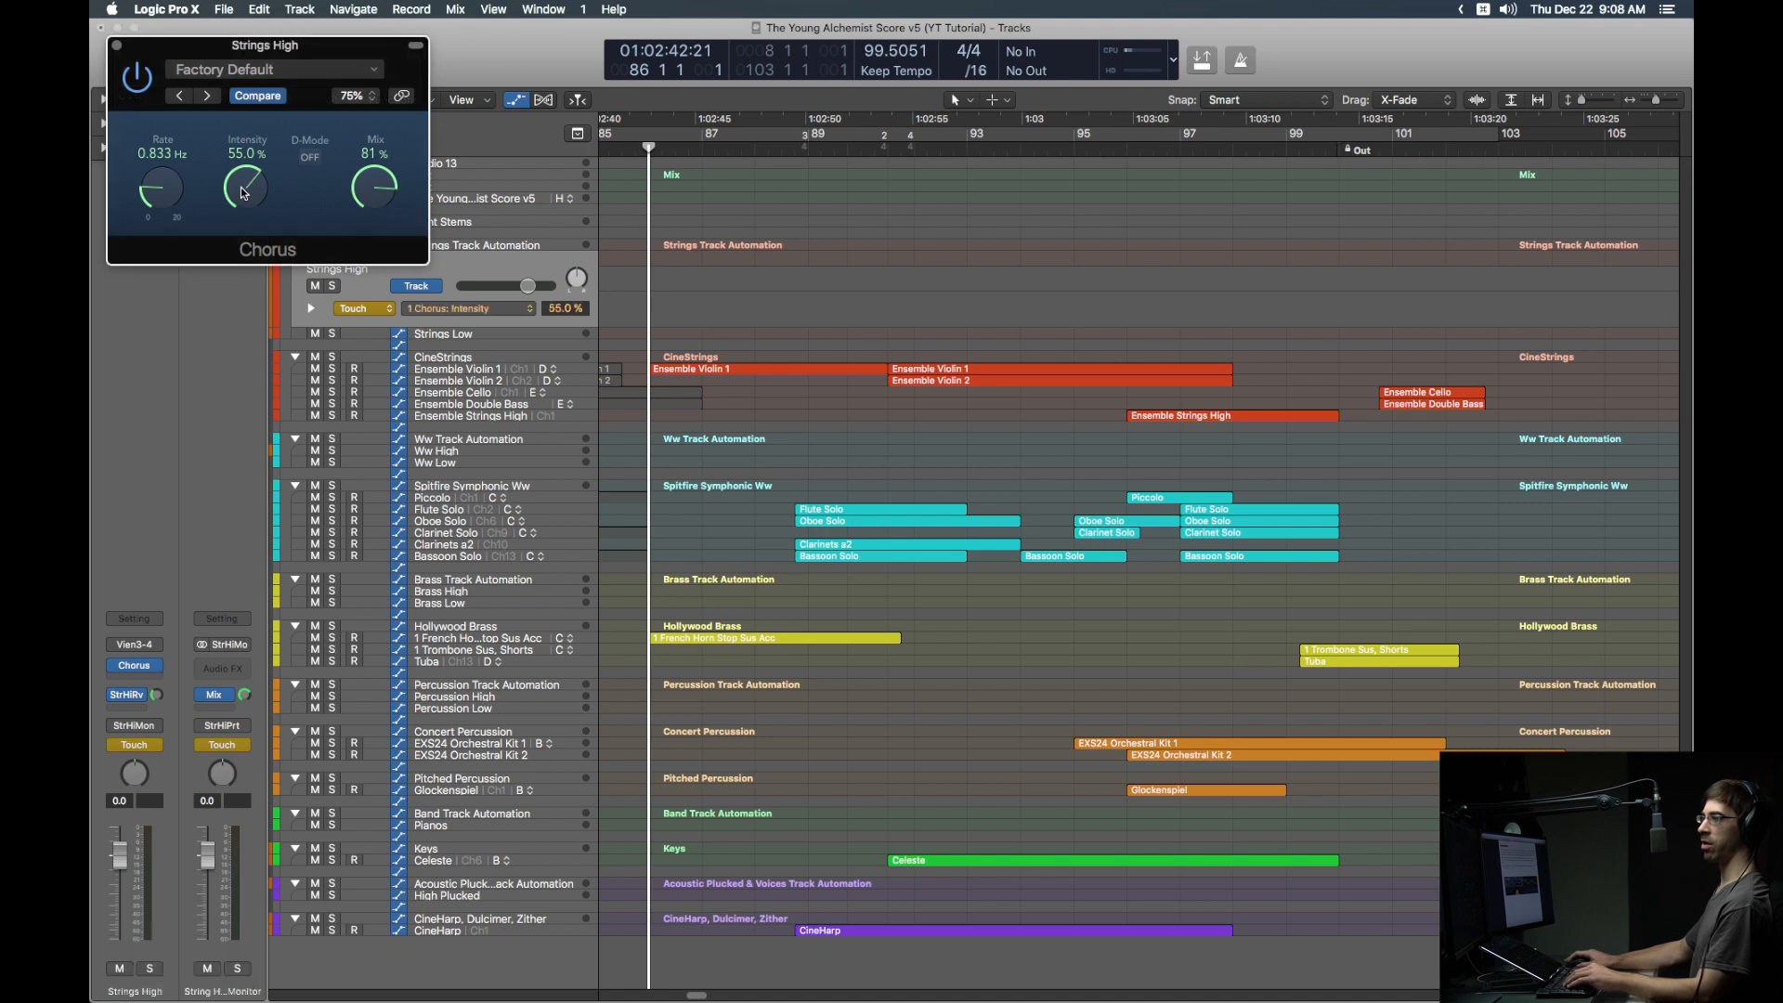
click(376, 191)
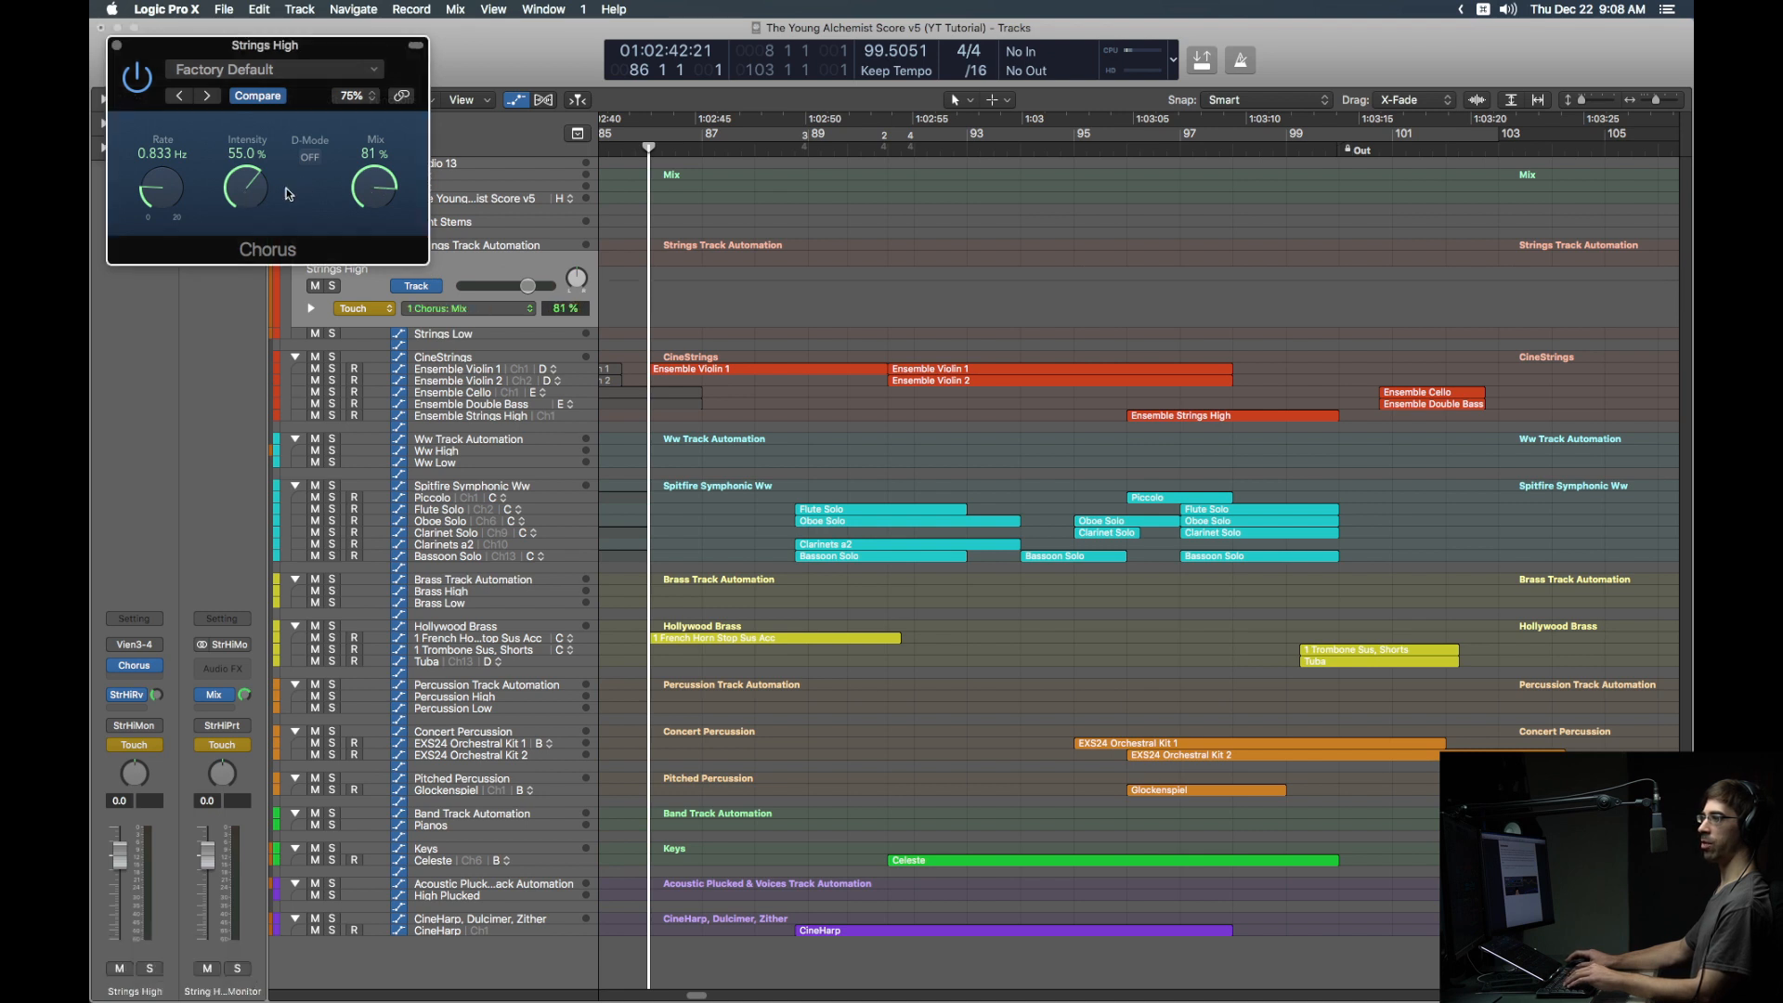
click(160, 191)
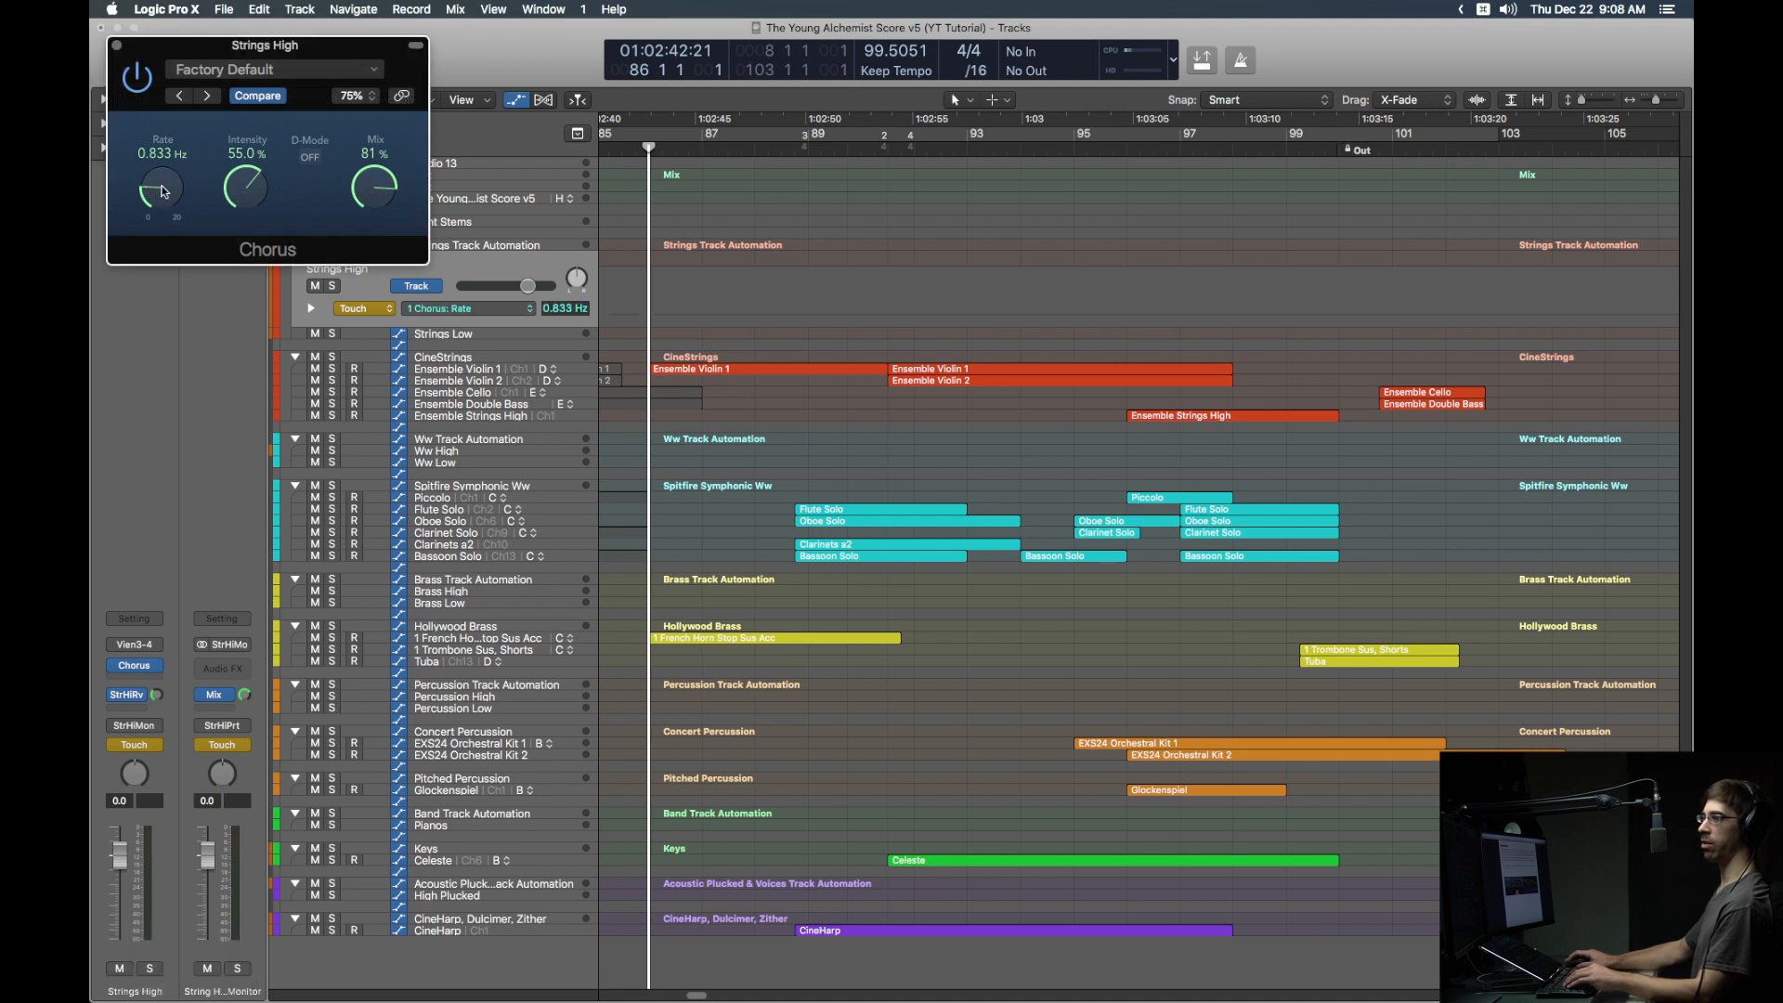
click(244, 192)
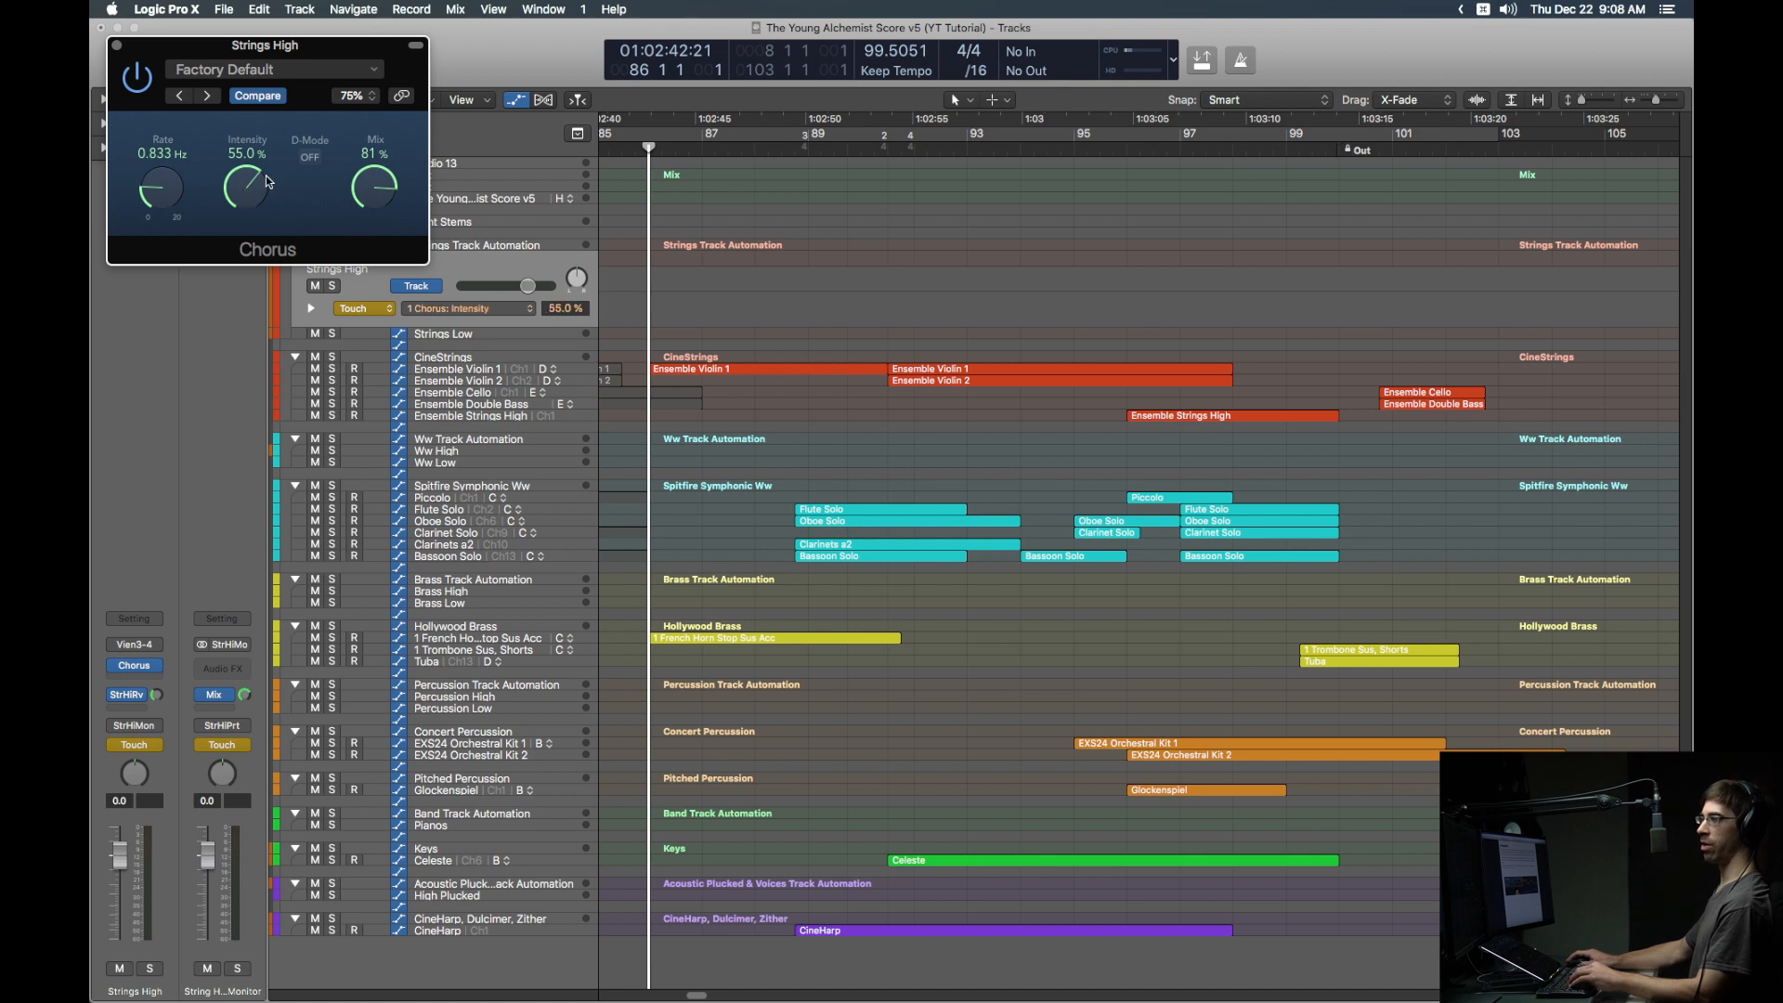
key(ctrl+shift+super+l)
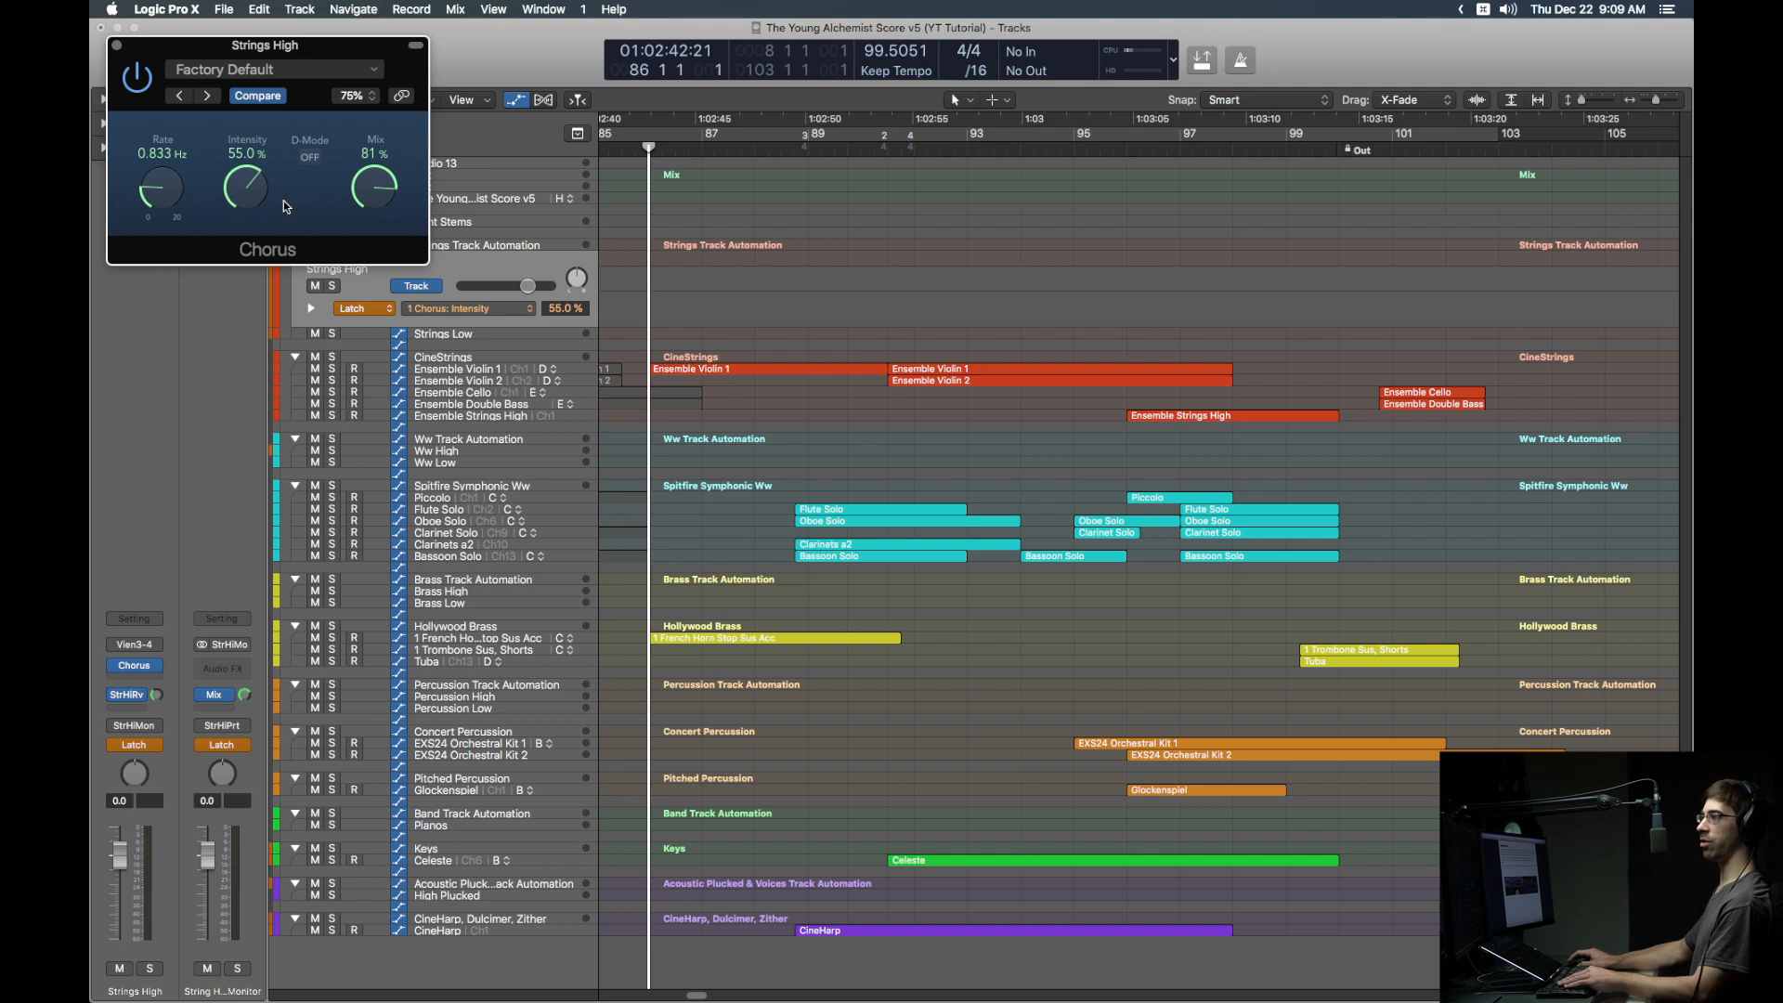
Step: Record Chorus Mix and Intensity knob moves on Strings High from bar 86, then return there
key(r)
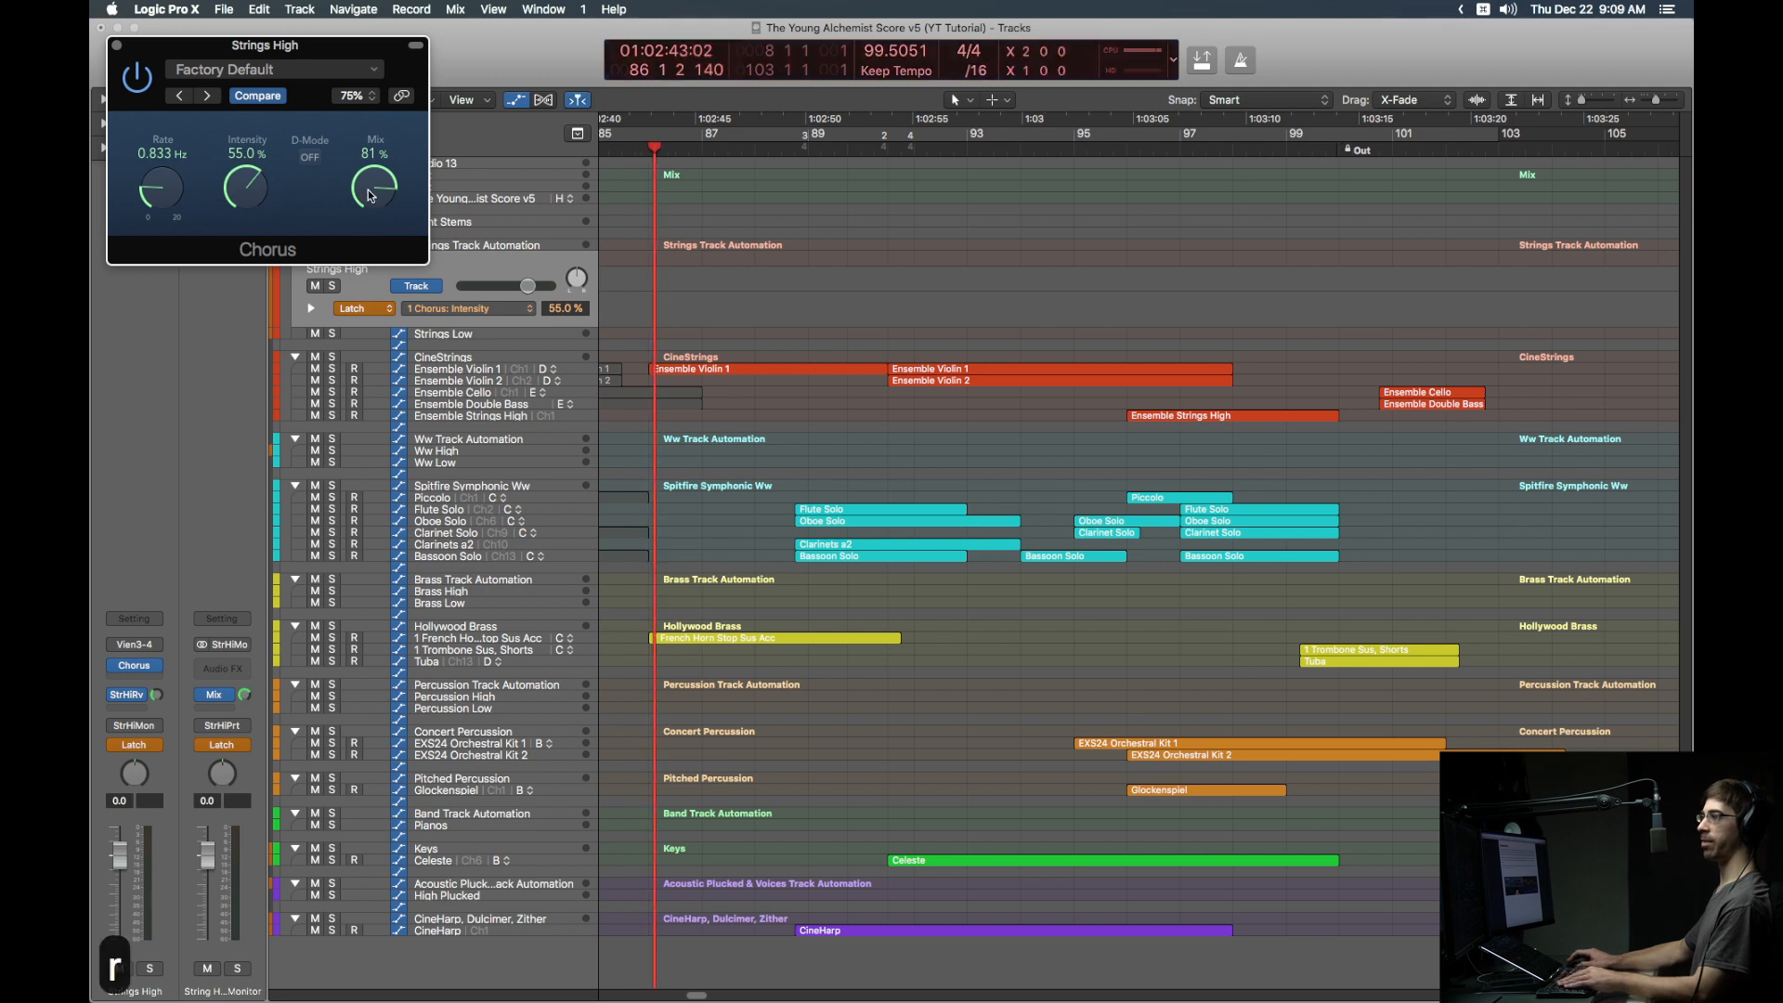
drag(369, 189, 385, 306)
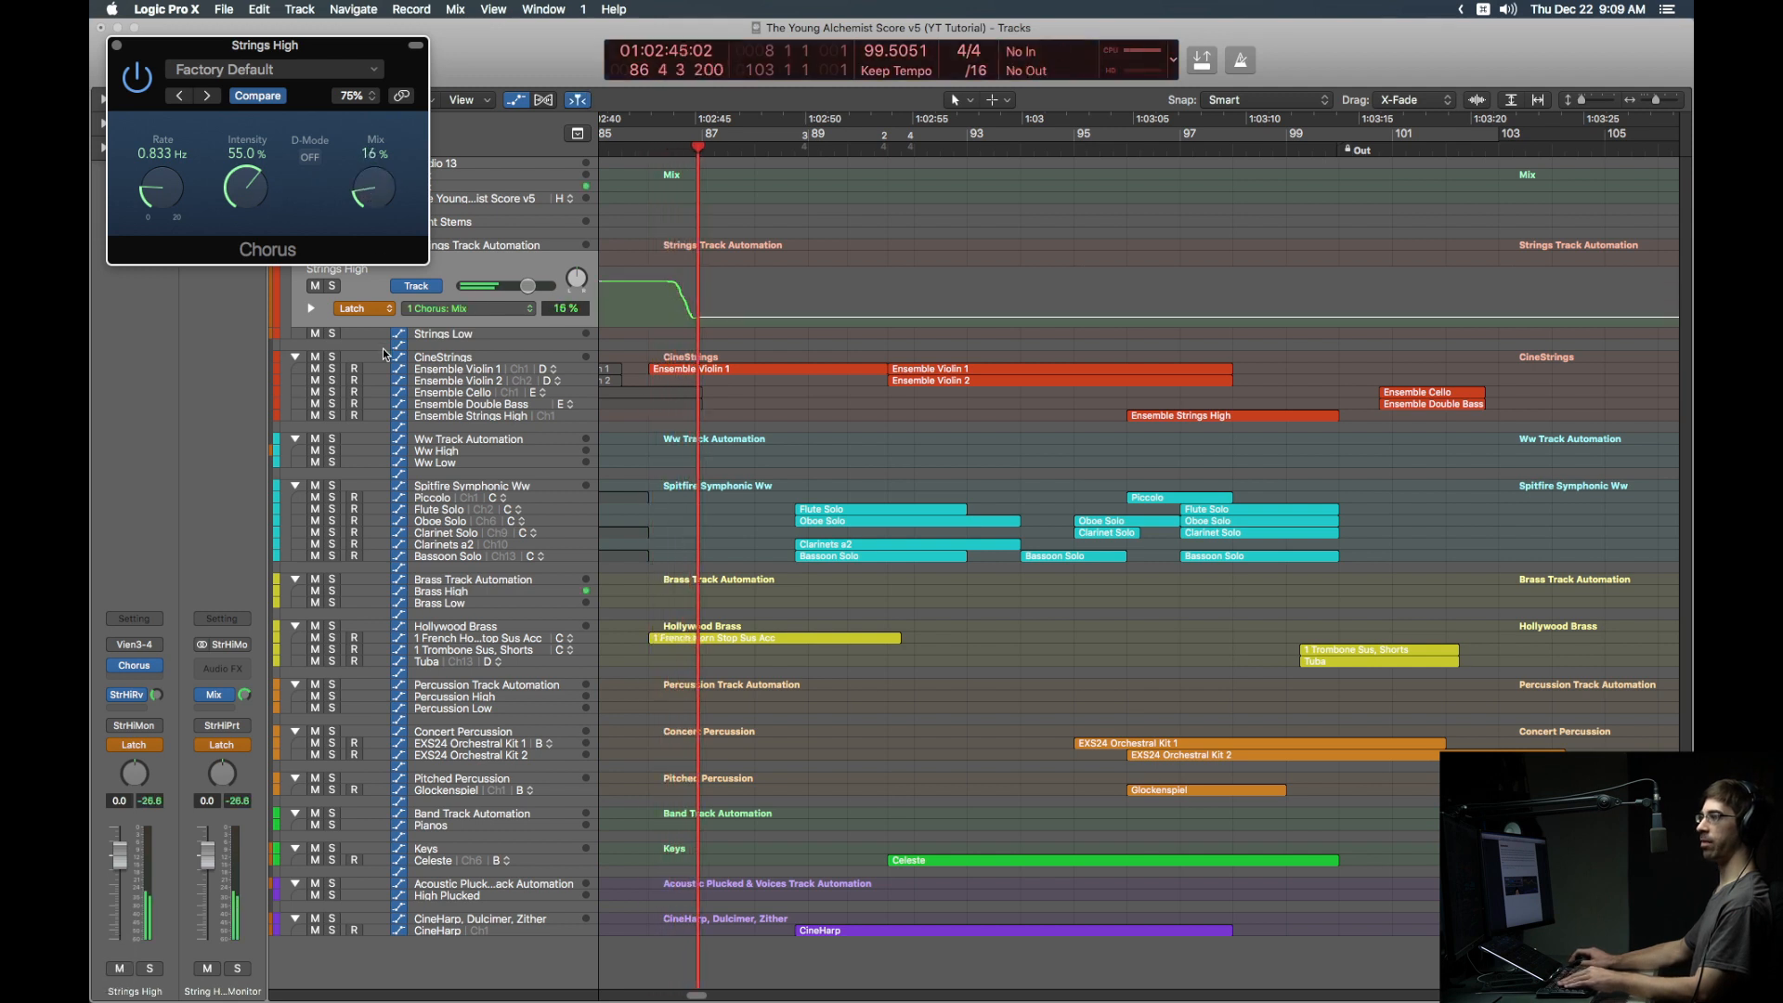
mouse_move(246, 186)
mouse_down()
mouse_move(248, 306)
mouse_move(247, 104)
mouse_up()
drag(381, 186, 389, 309)
key(space)
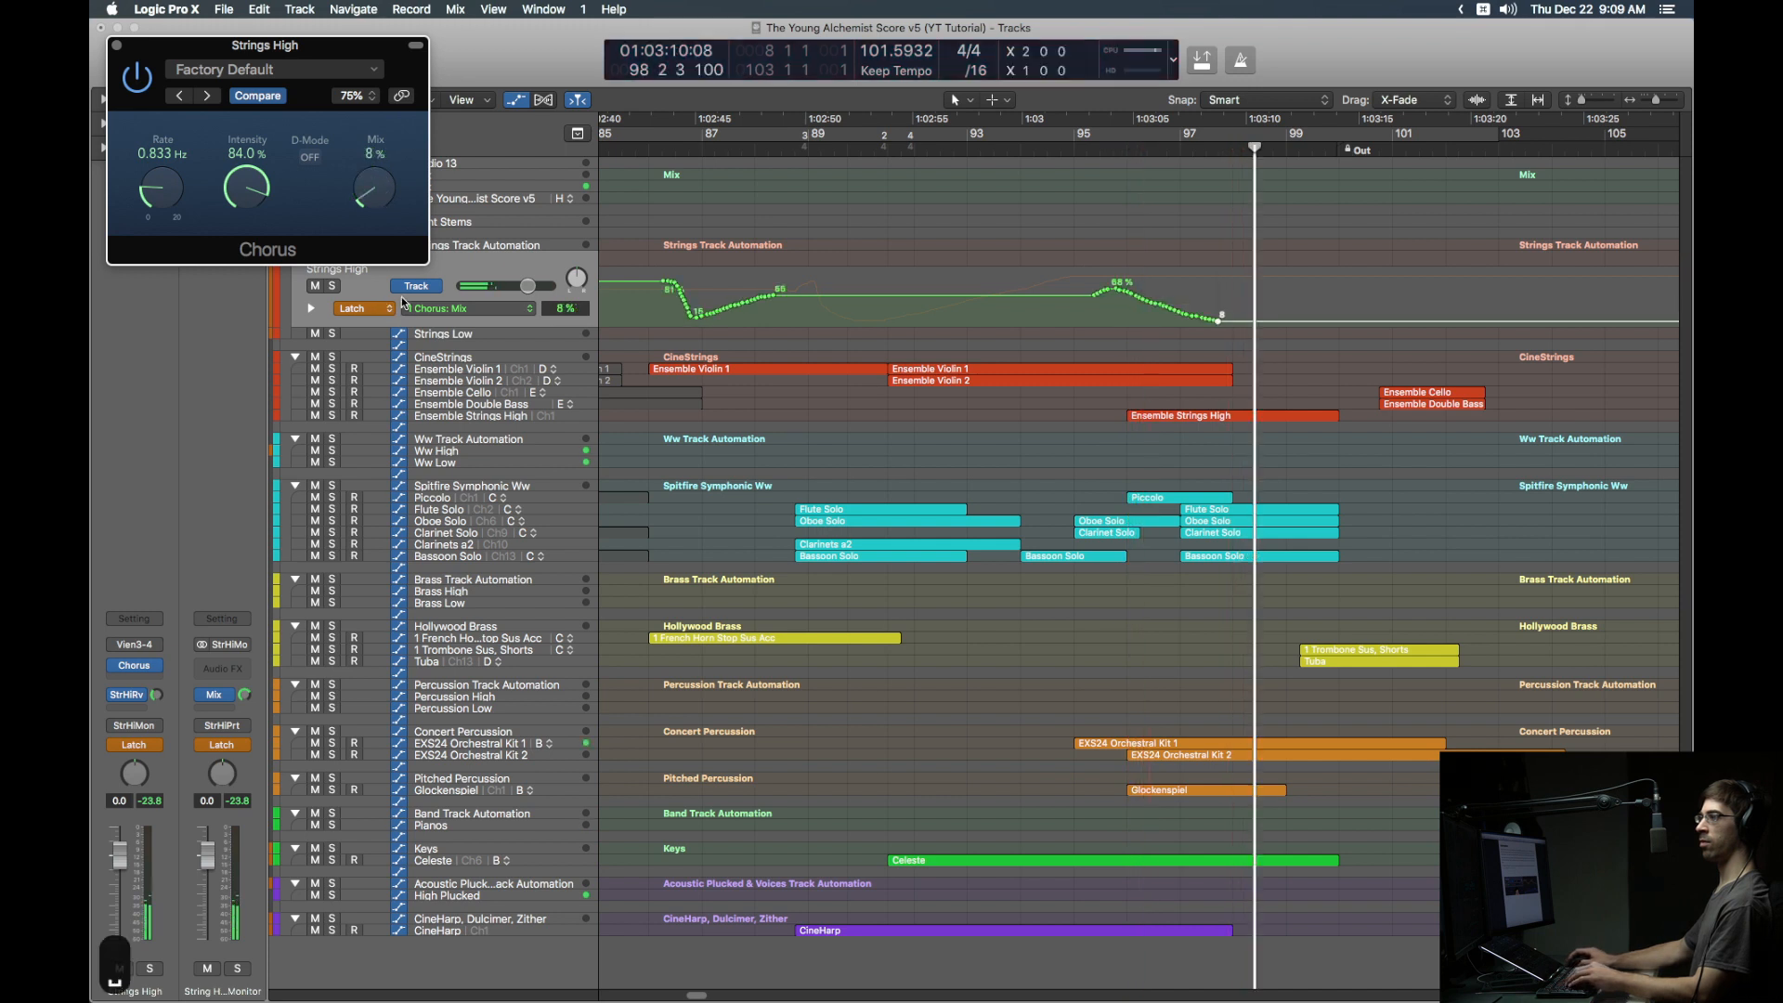
click(650, 148)
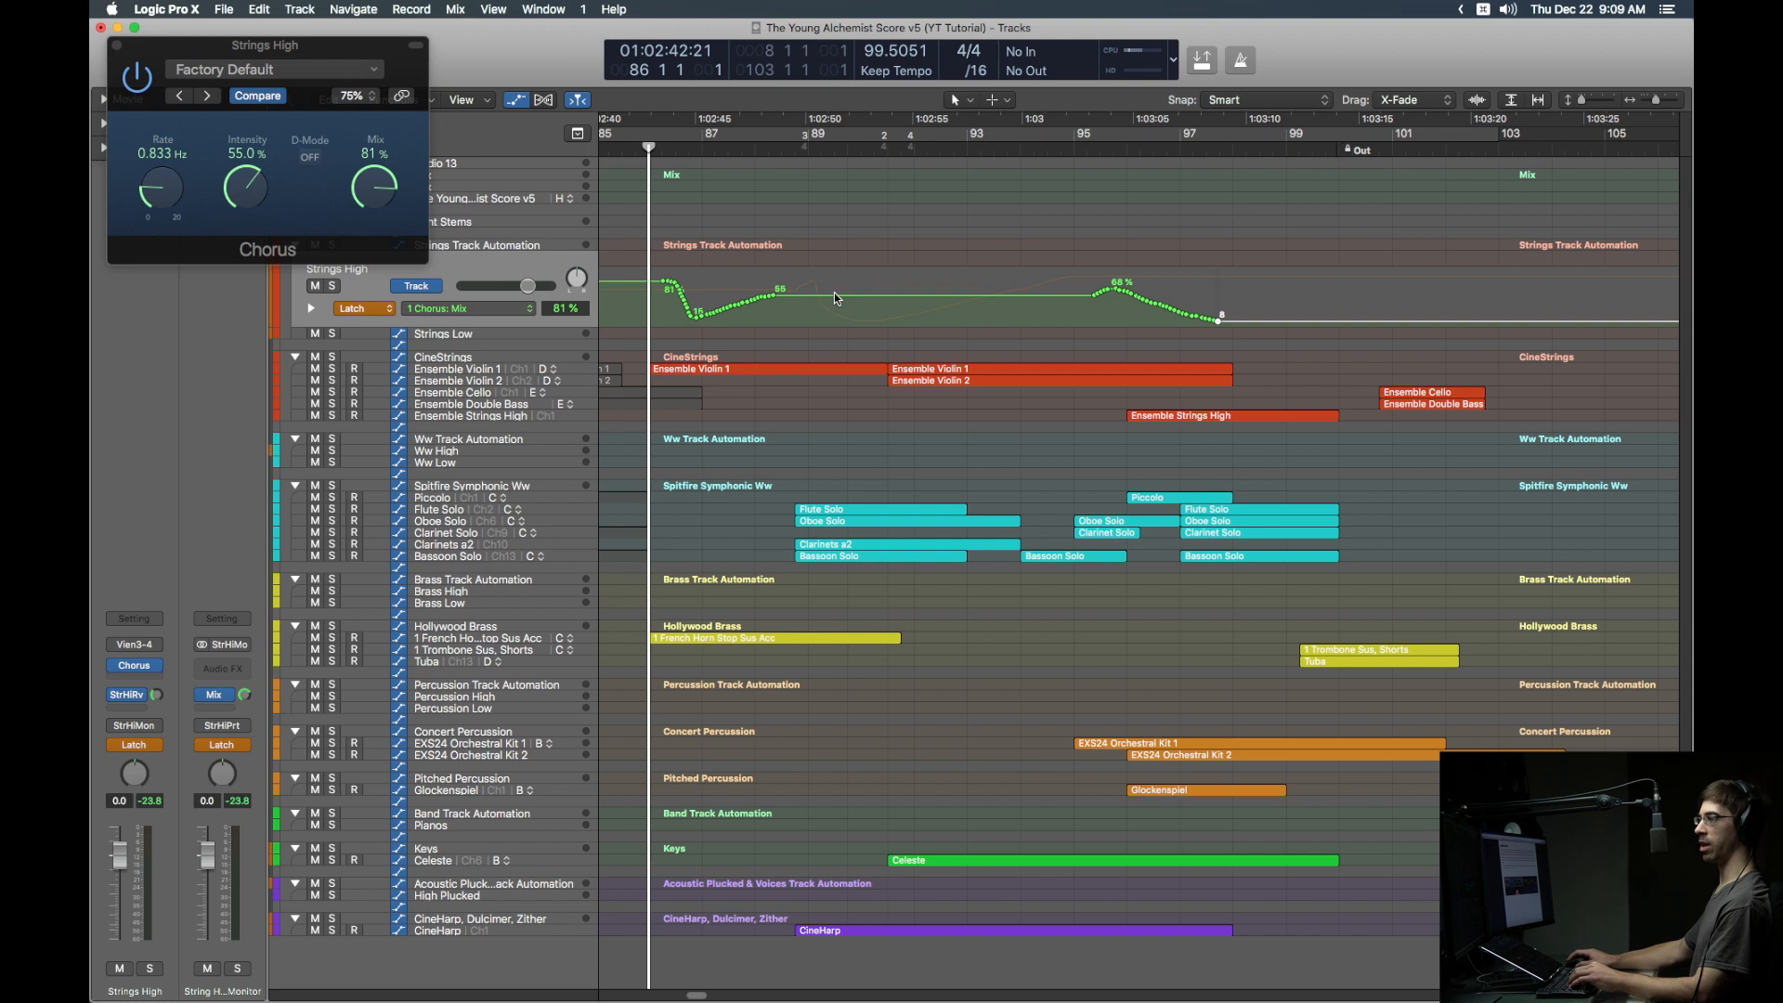
Step: Draw a new Chorus Mix automation curve peaking at 78% with the Pencil tool
key(t)
key(p)
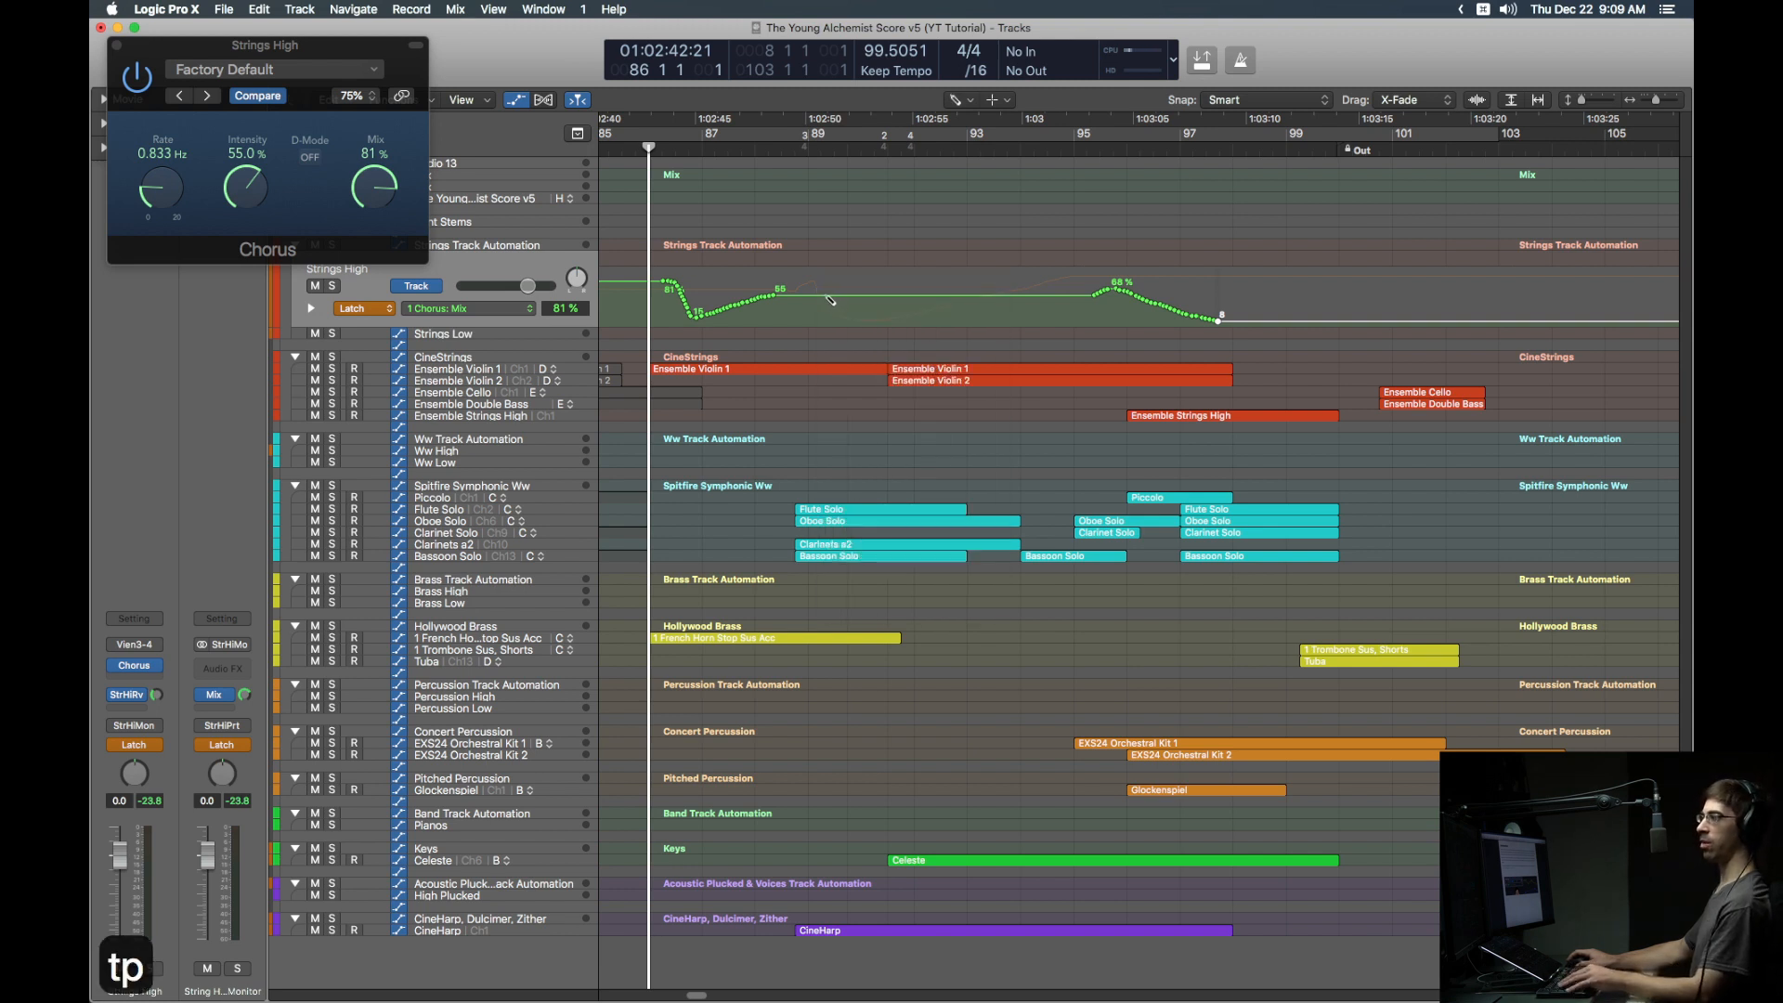
mouse_move(823, 298)
mouse_down()
mouse_move(1087, 294)
mouse_move(1020, 299)
mouse_up()
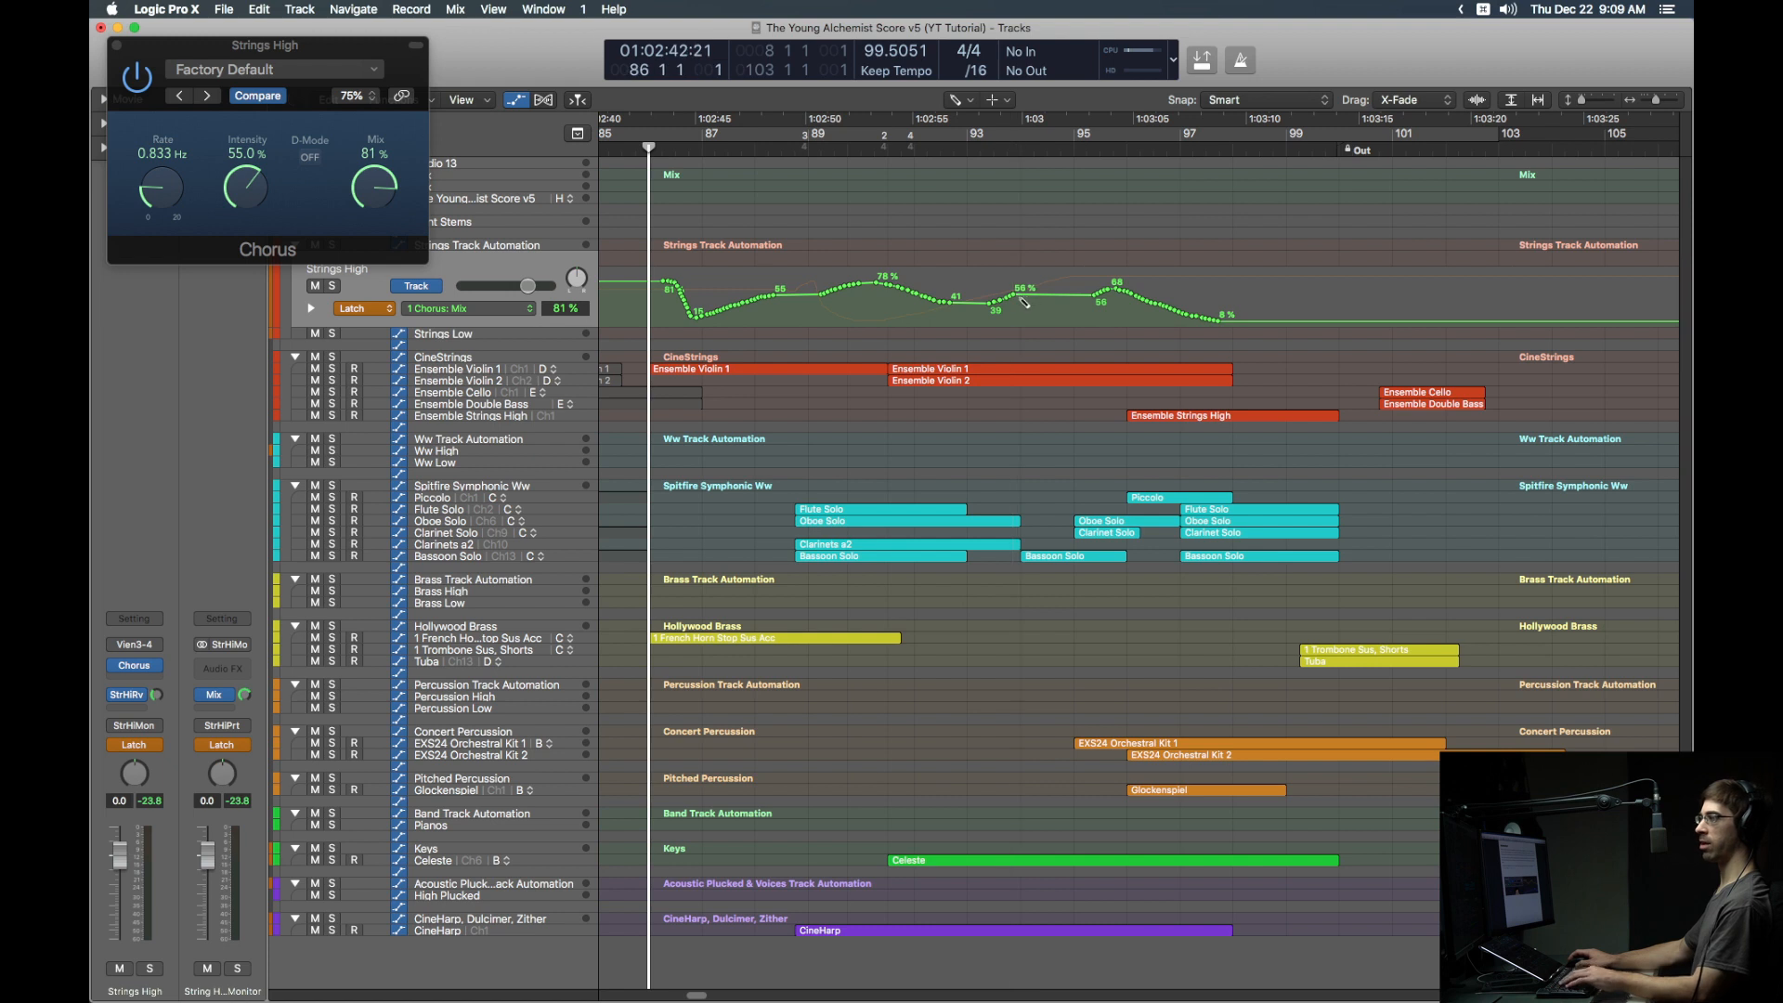
Step: Delete dense Chorus Intensity points, lower one to 4.0, then set Read mode and hide automation
key(t)
key(super+y)
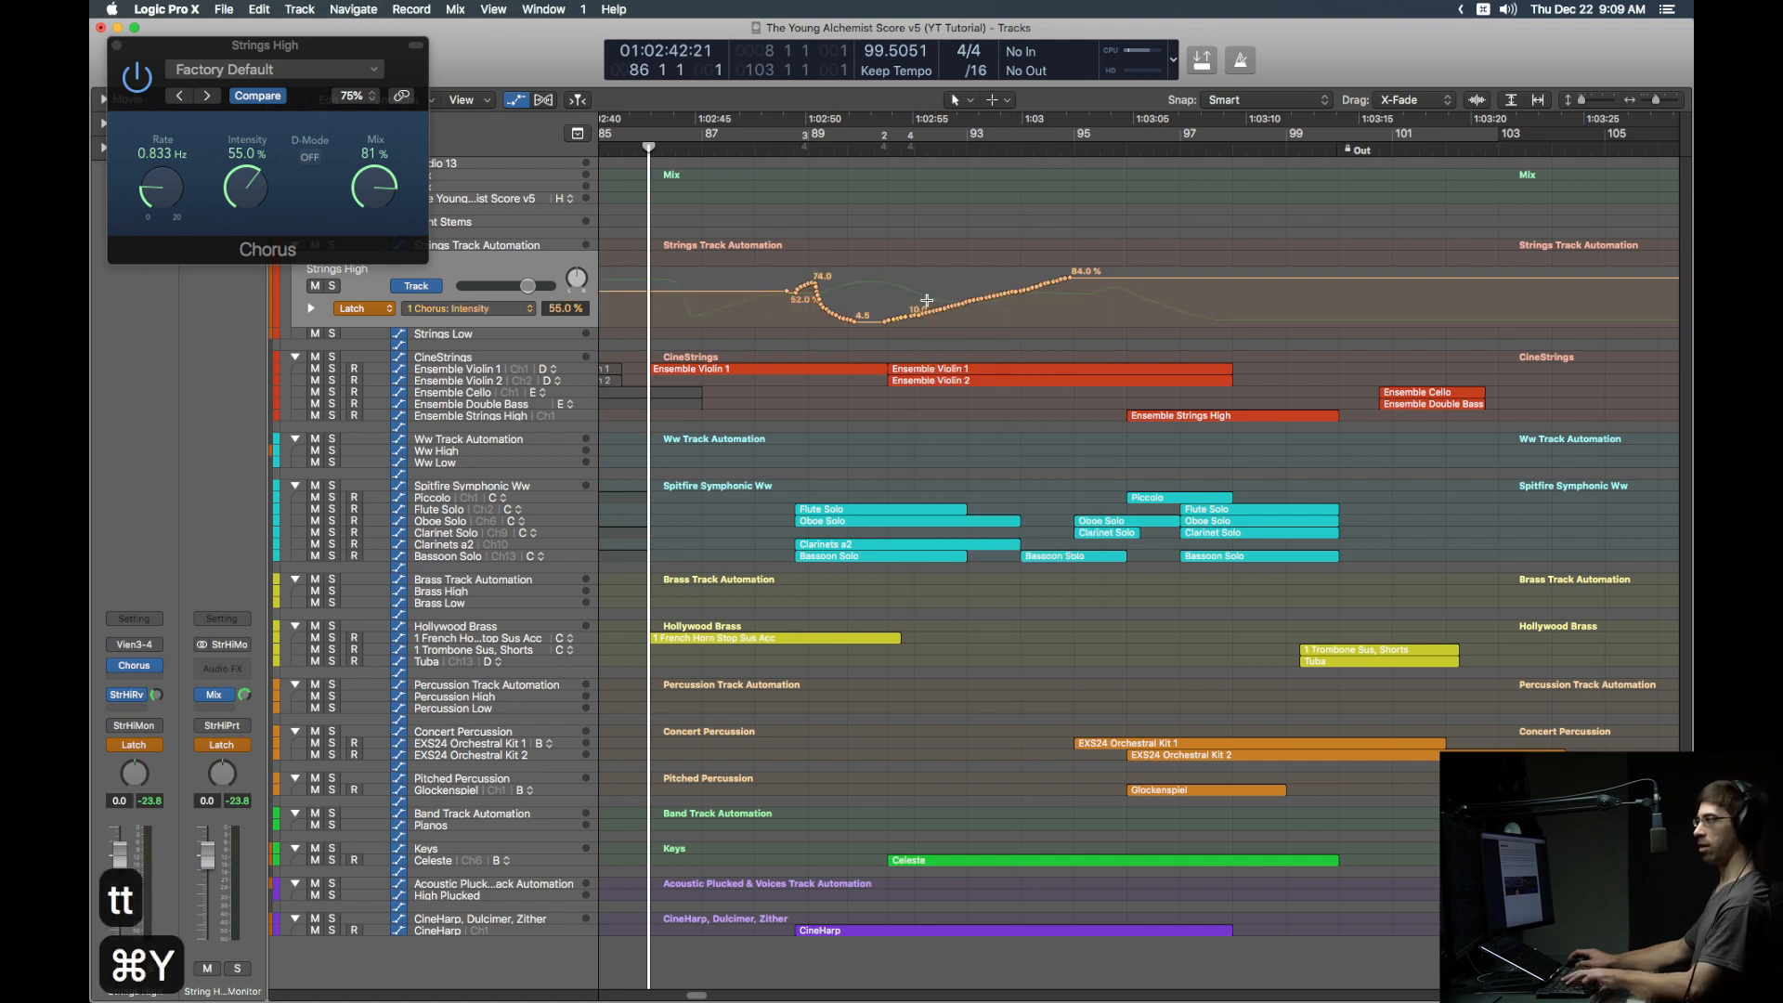
drag(927, 302, 1028, 295)
key(Delete)
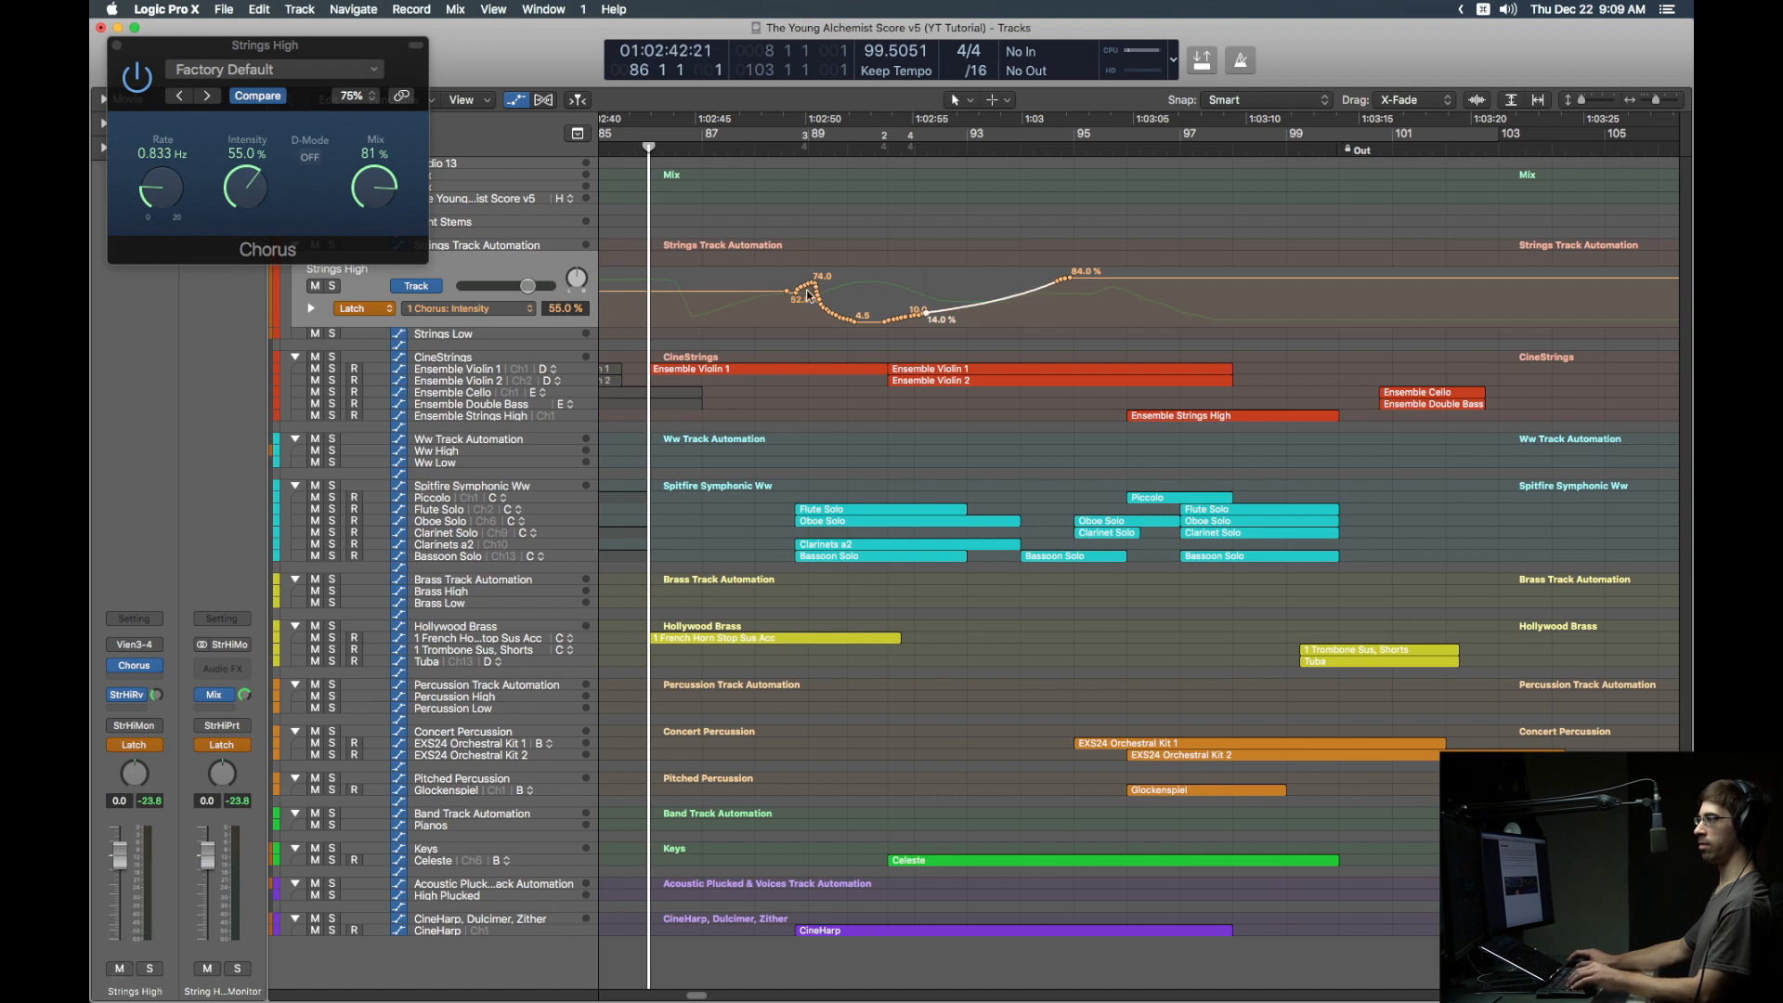
mouse_move(818, 287)
mouse_down()
mouse_move(854, 323)
mouse_move(839, 293)
mouse_up()
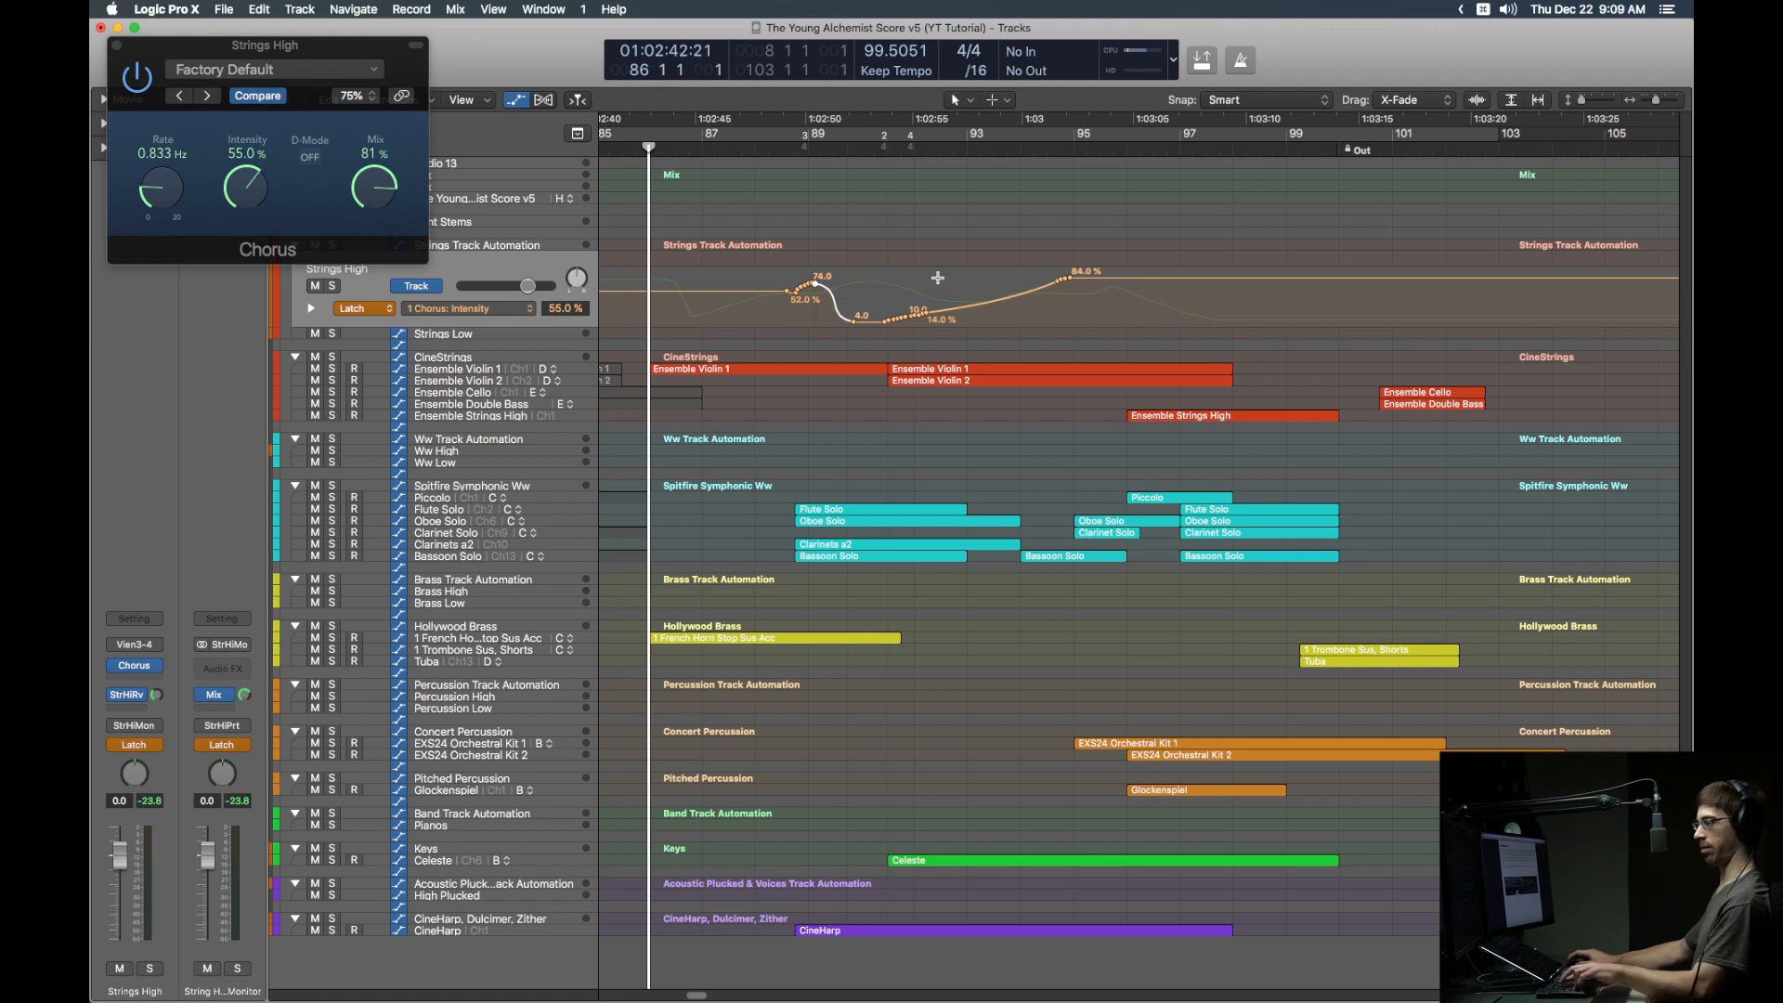
key(ctrl+alt+super+r)
key(a)
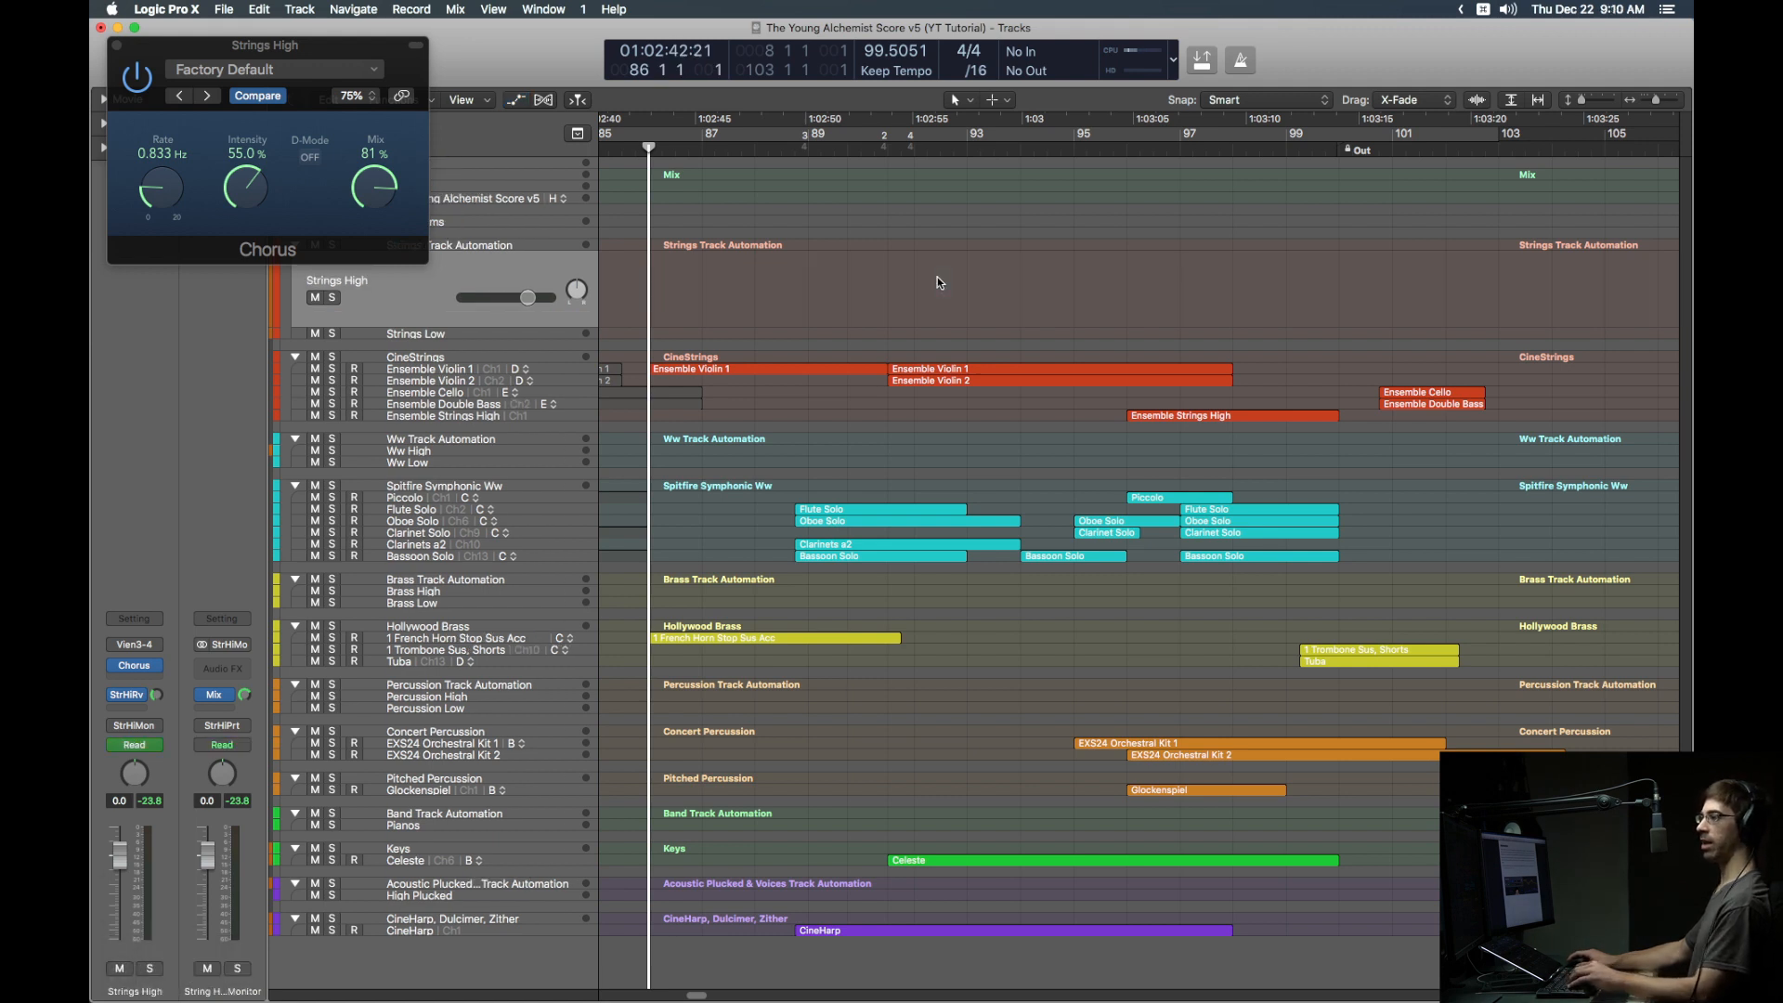
Step: Add an Aux 7 channel strip in the Mixer, then close the Mixer and the Chorus plug-in window
key(x)
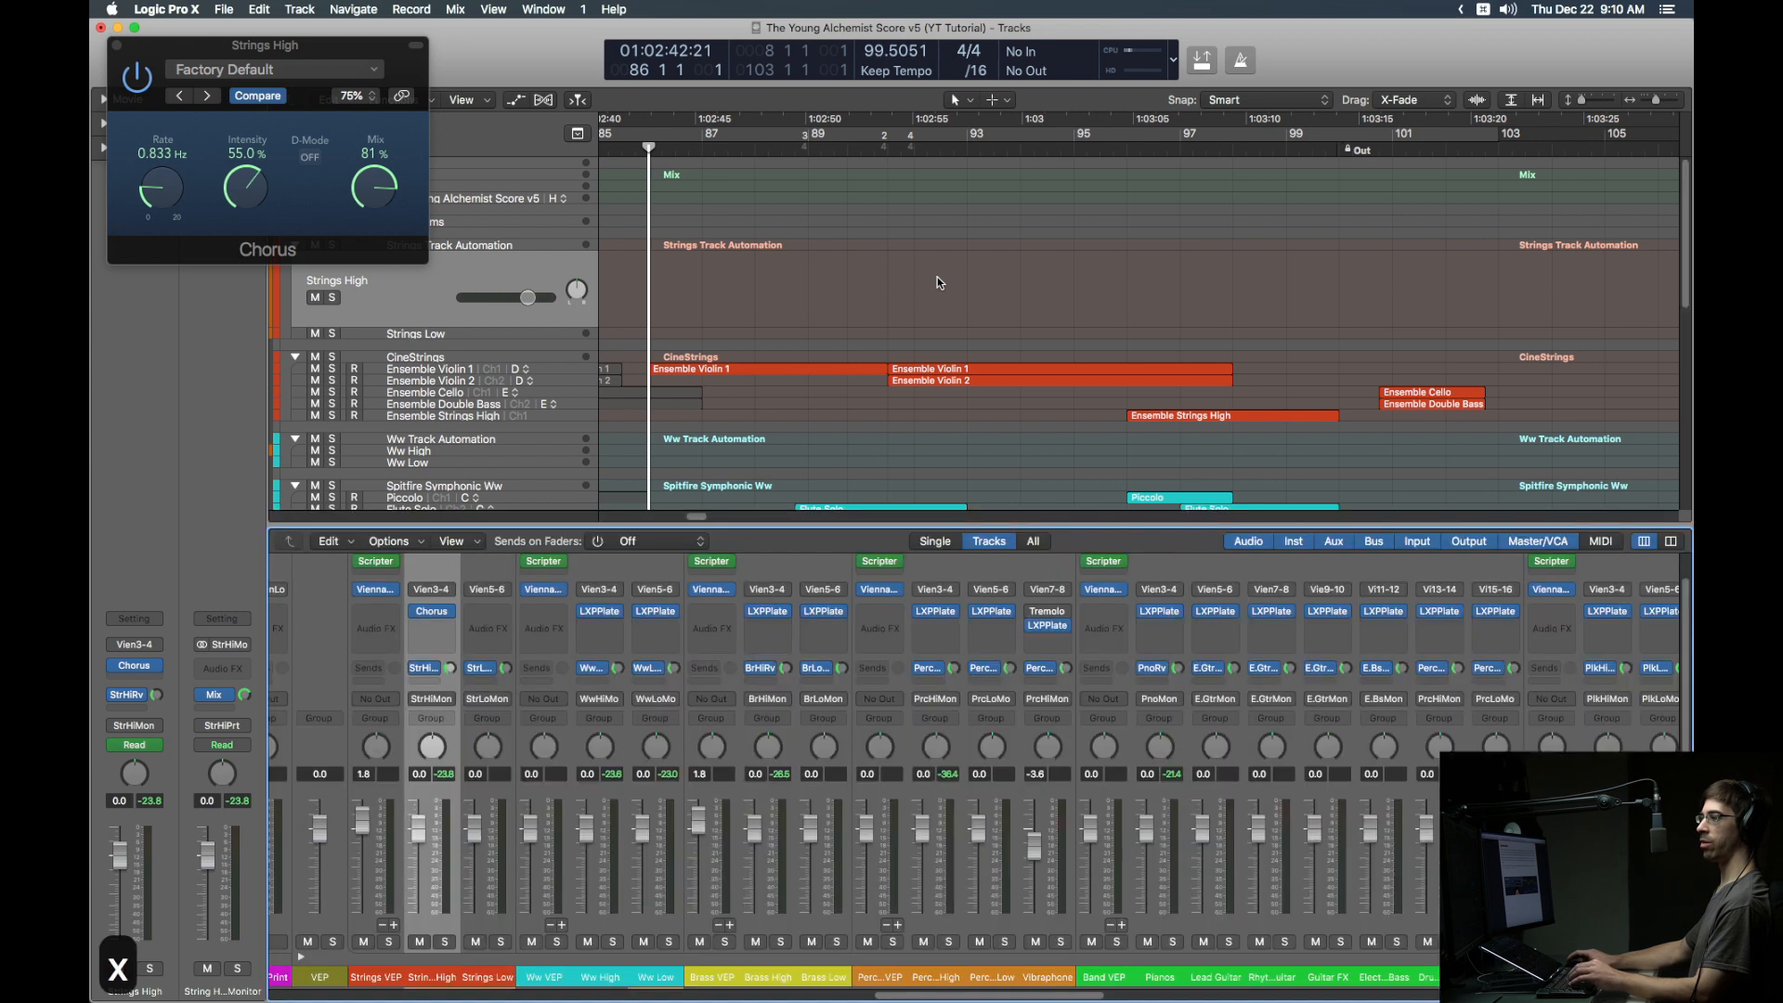
click(396, 926)
right_click(549, 925)
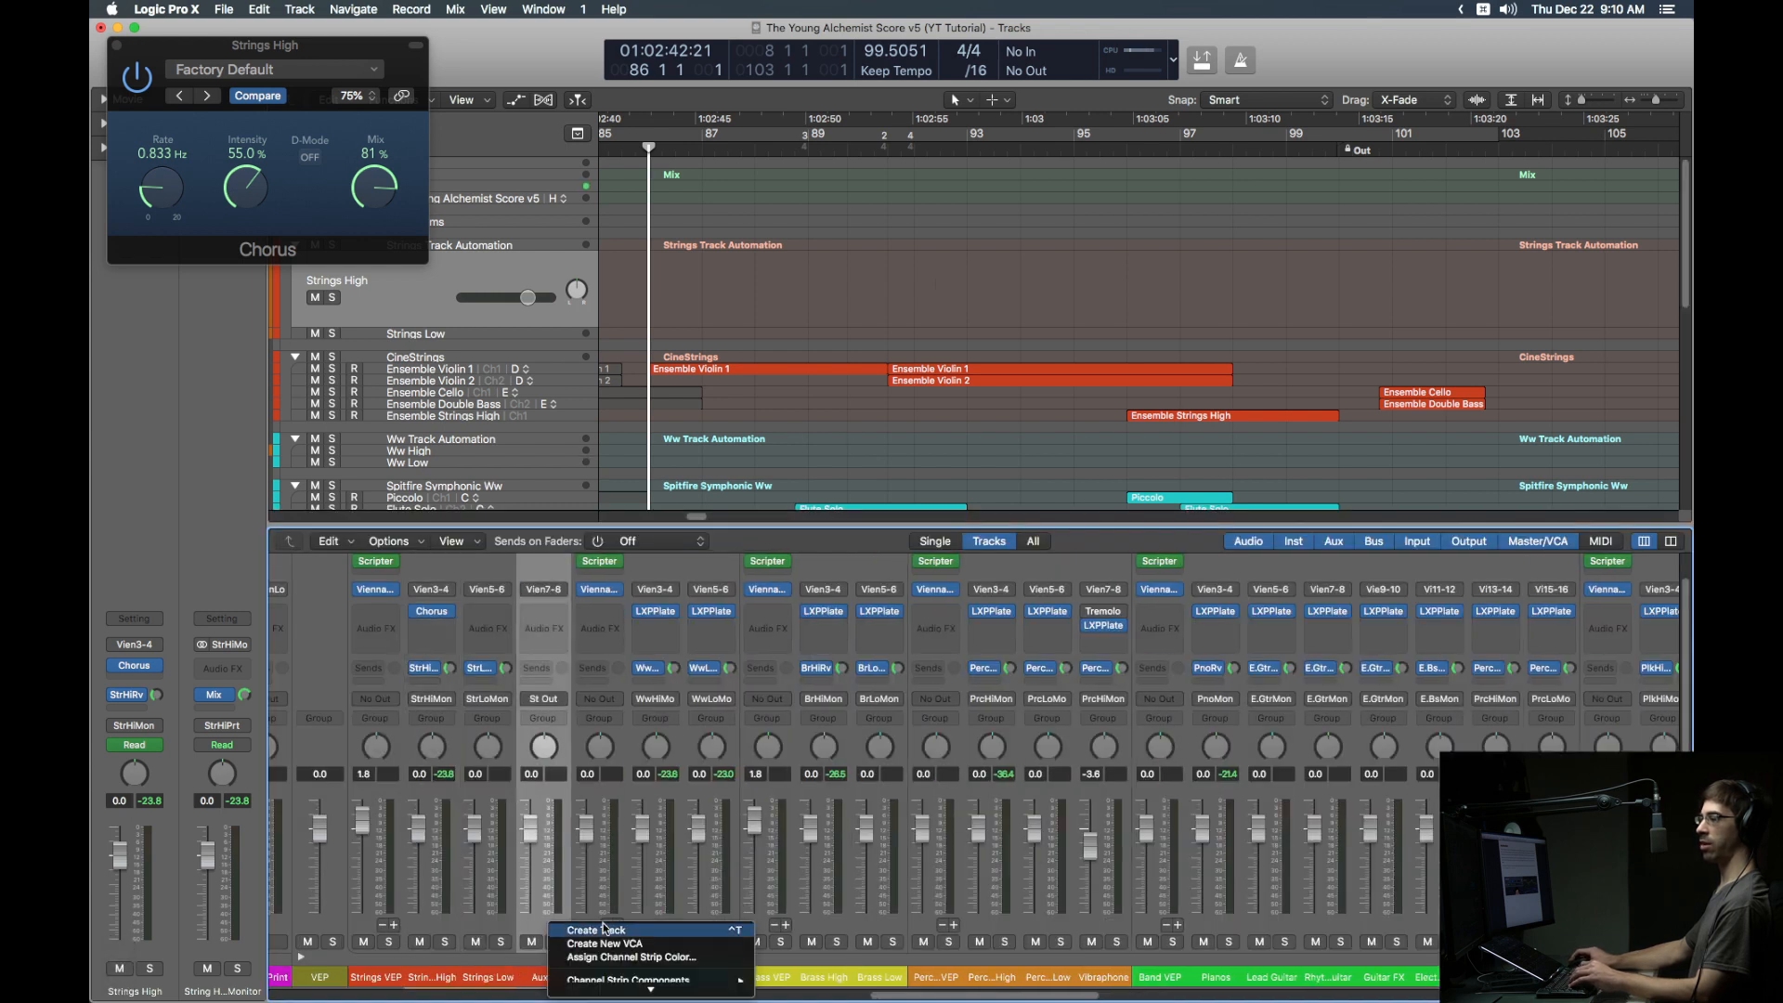
click(520, 923)
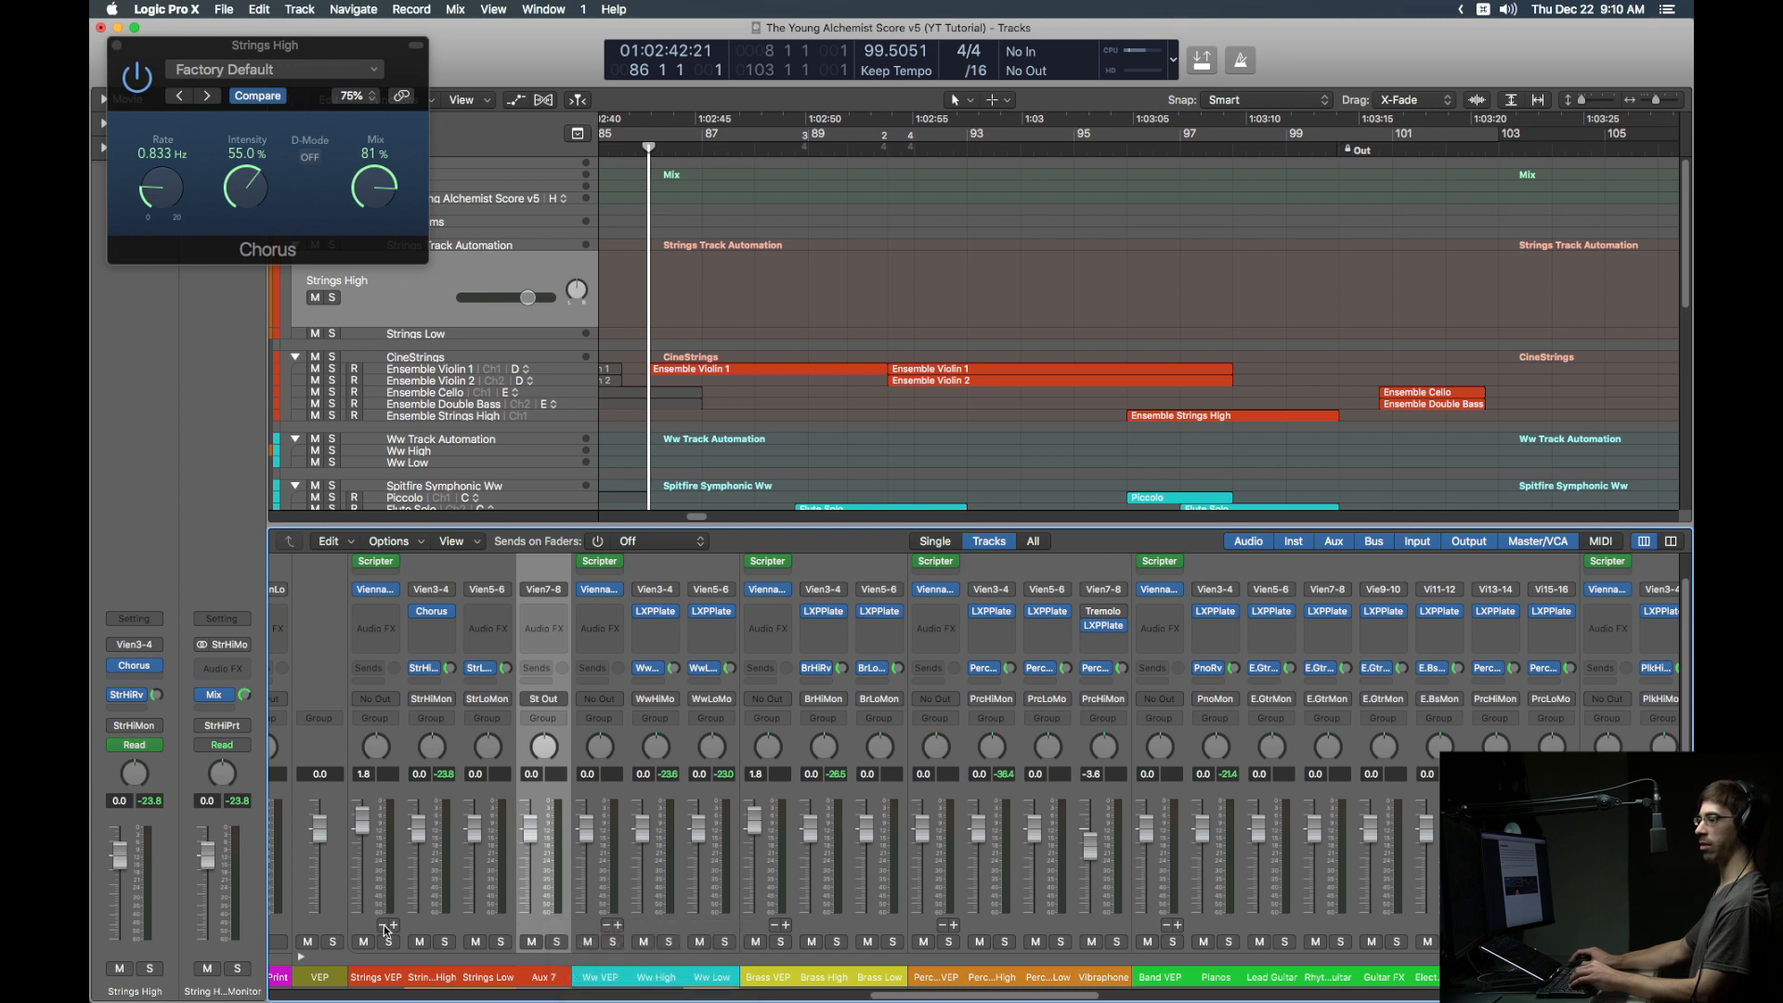
key(x)
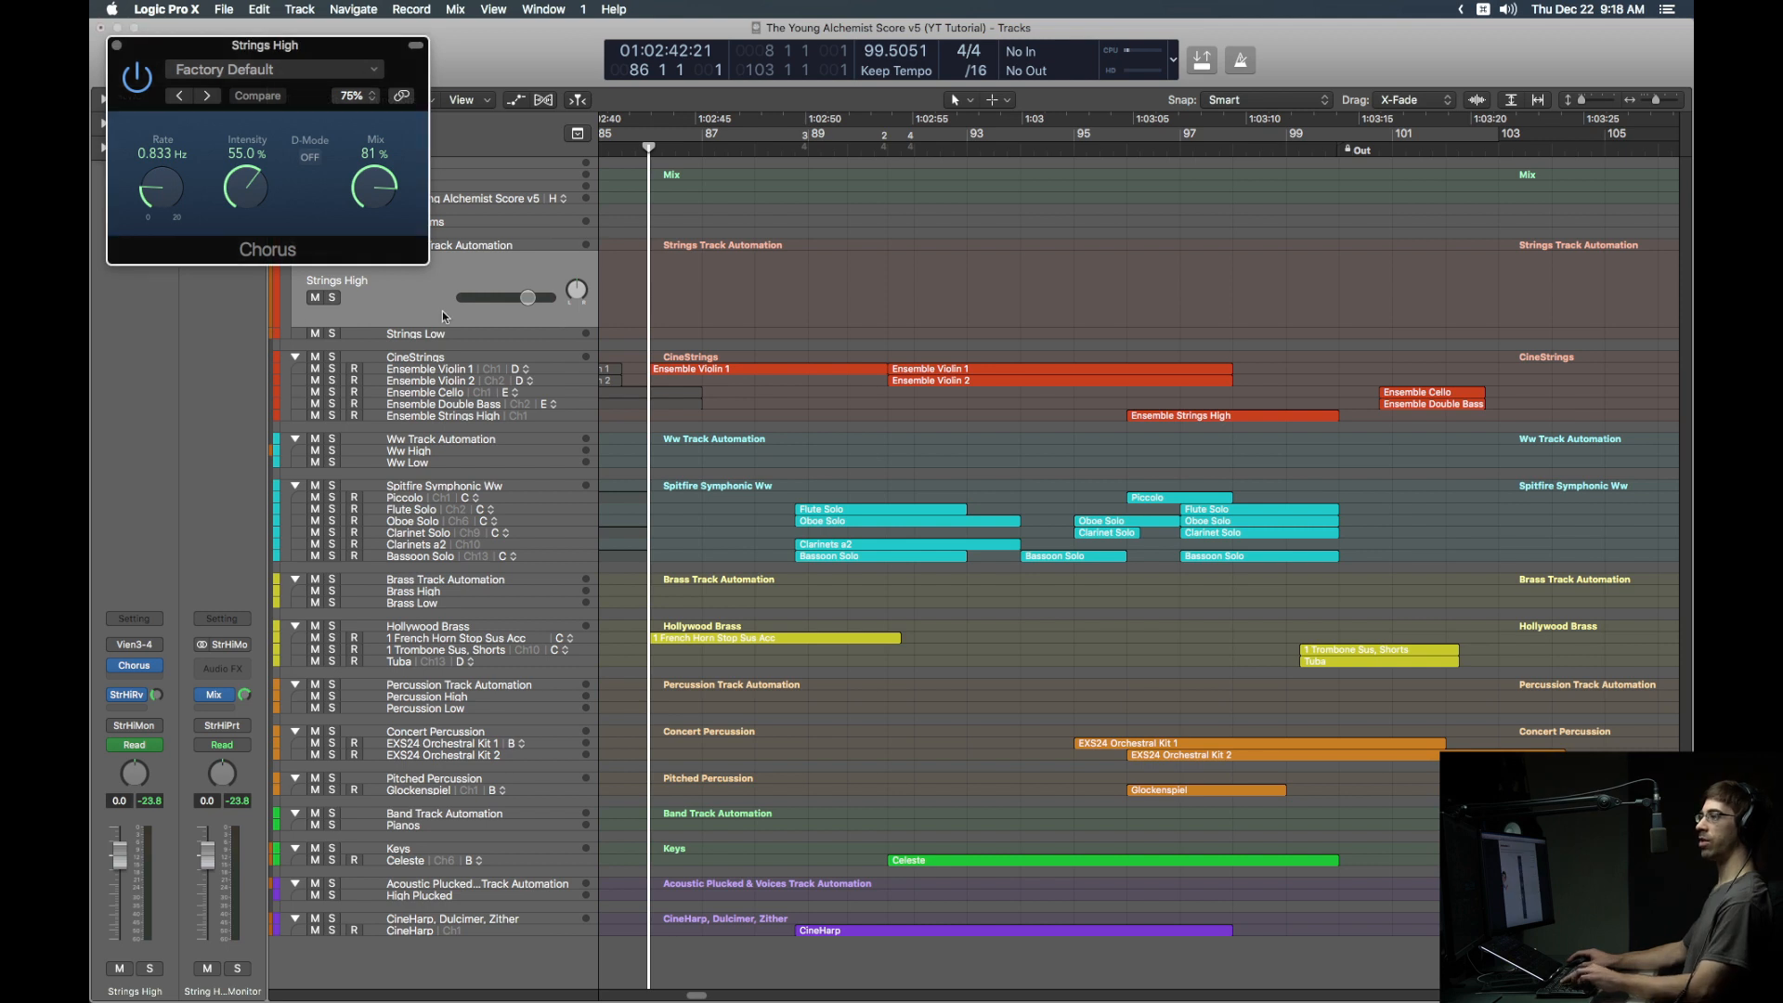
key(super+w)
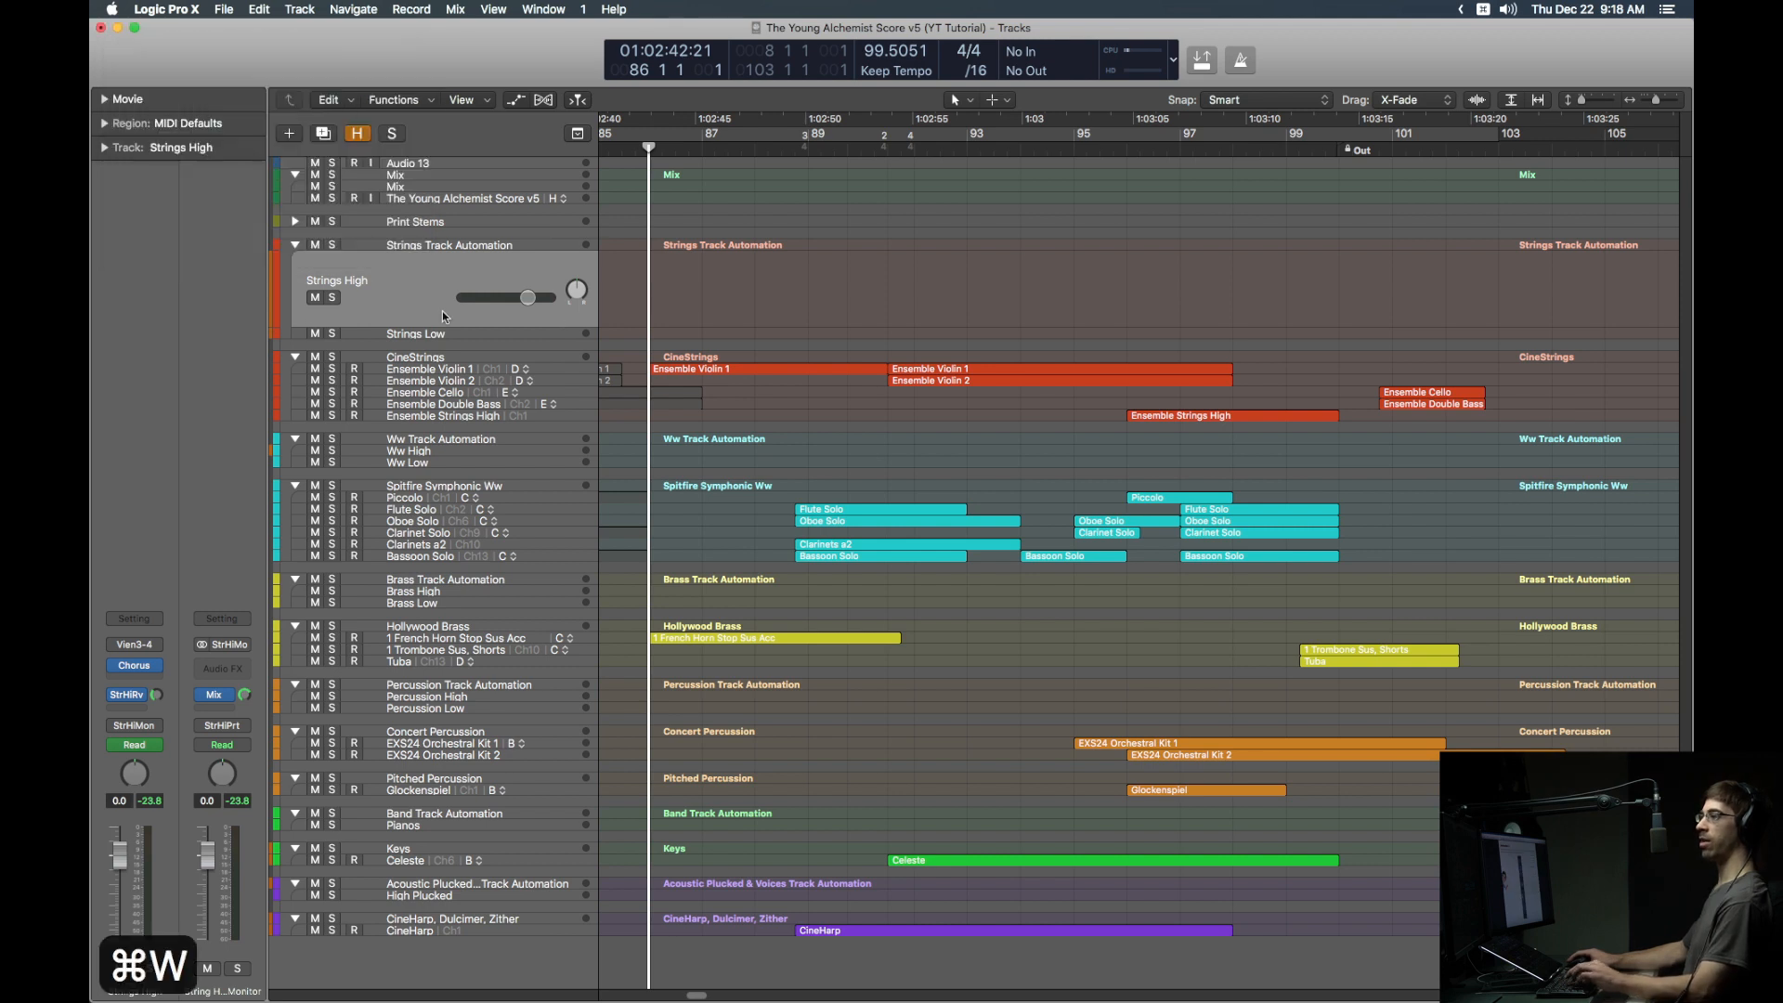
Step: Select the Mix track, toggle automation on and off, then select Ensemble Violin 1 and its regions
click(405, 188)
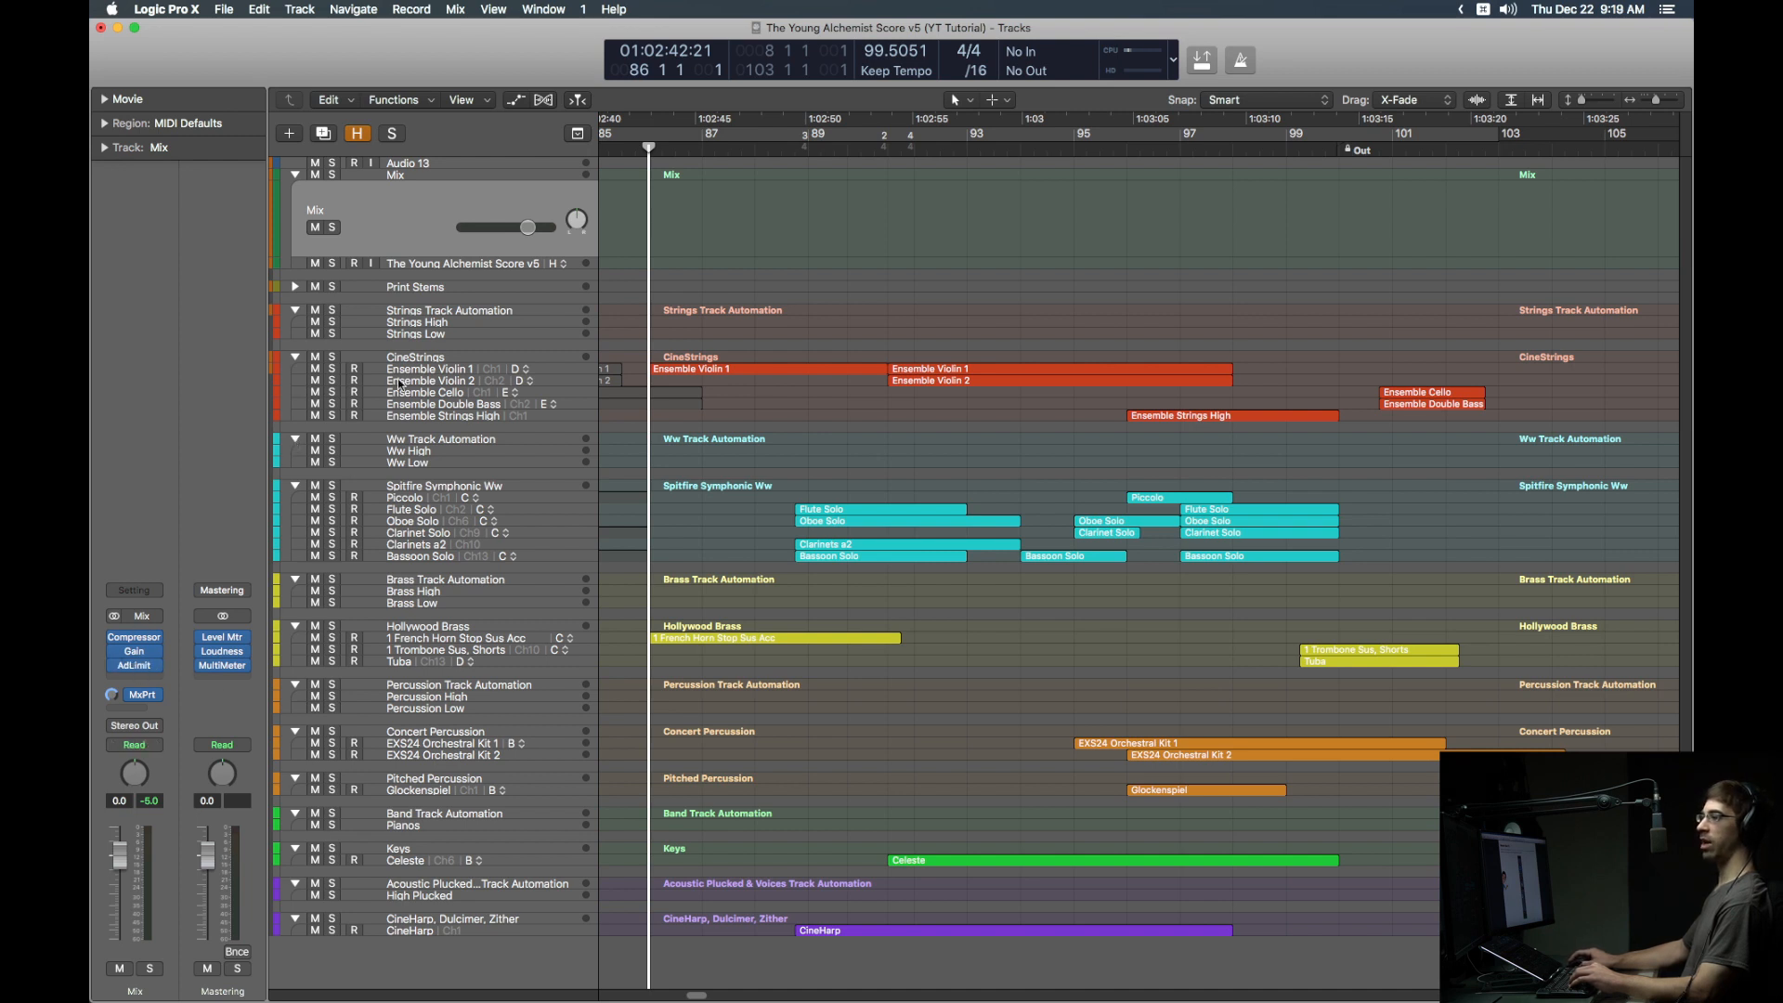
key(a)
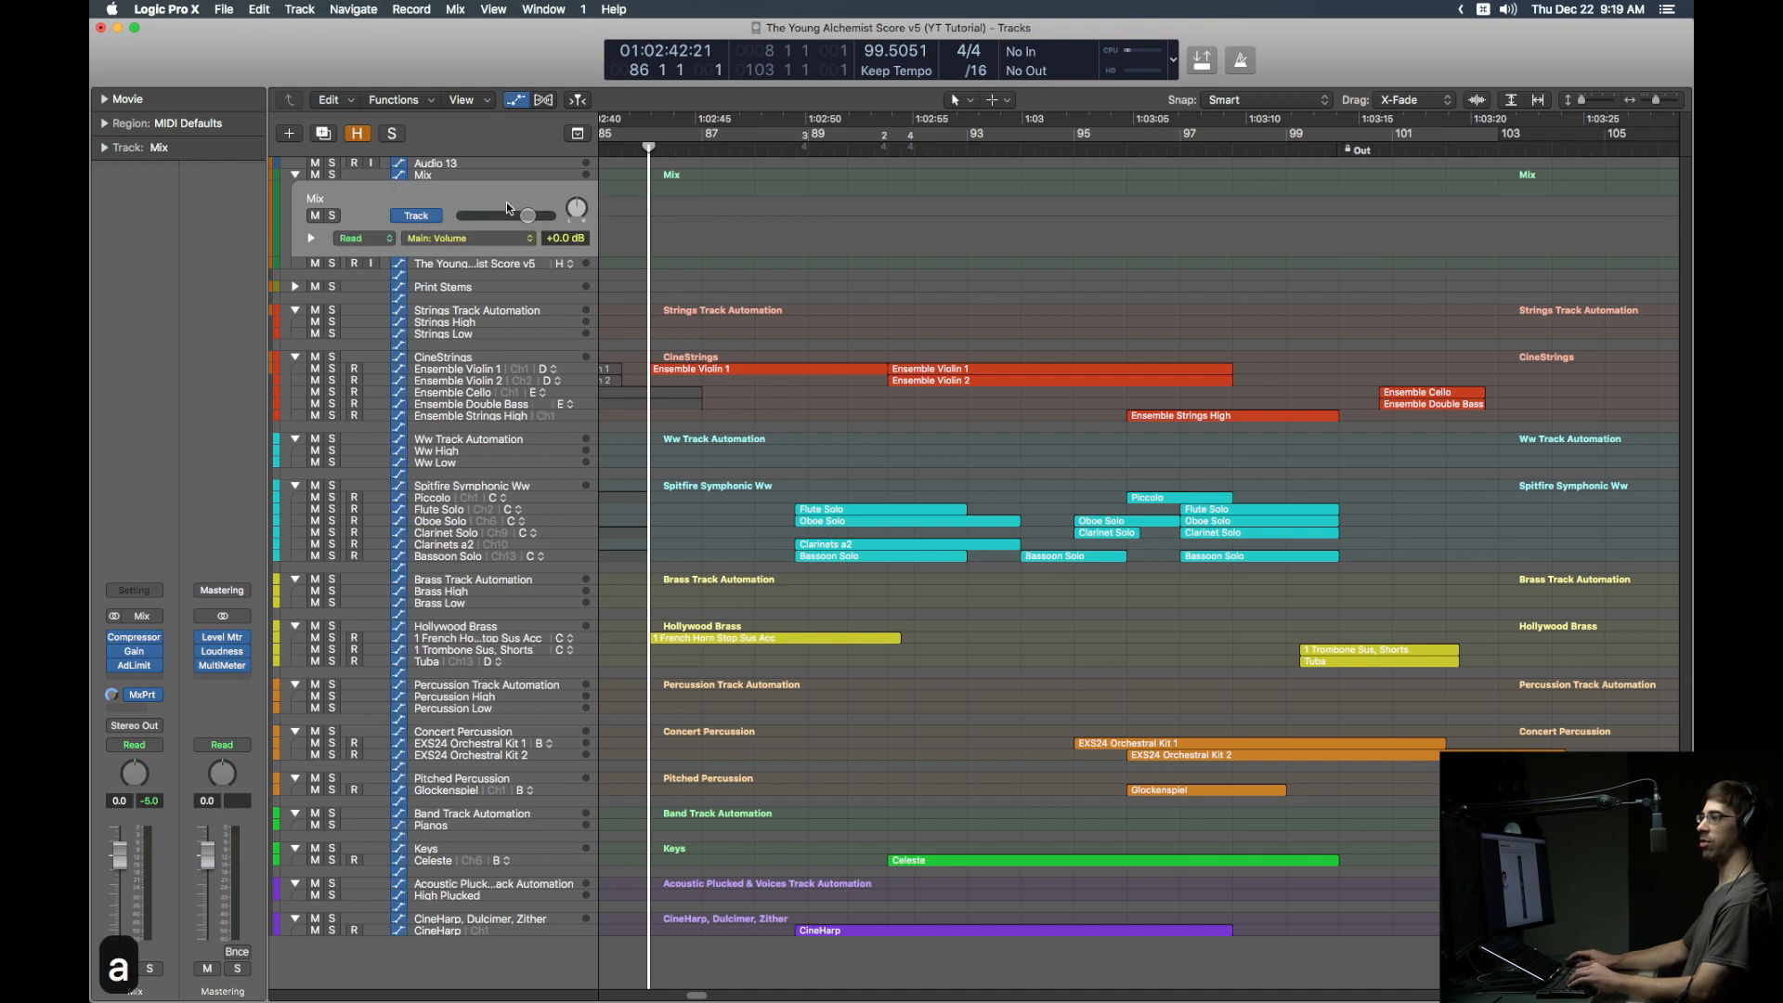
key(a)
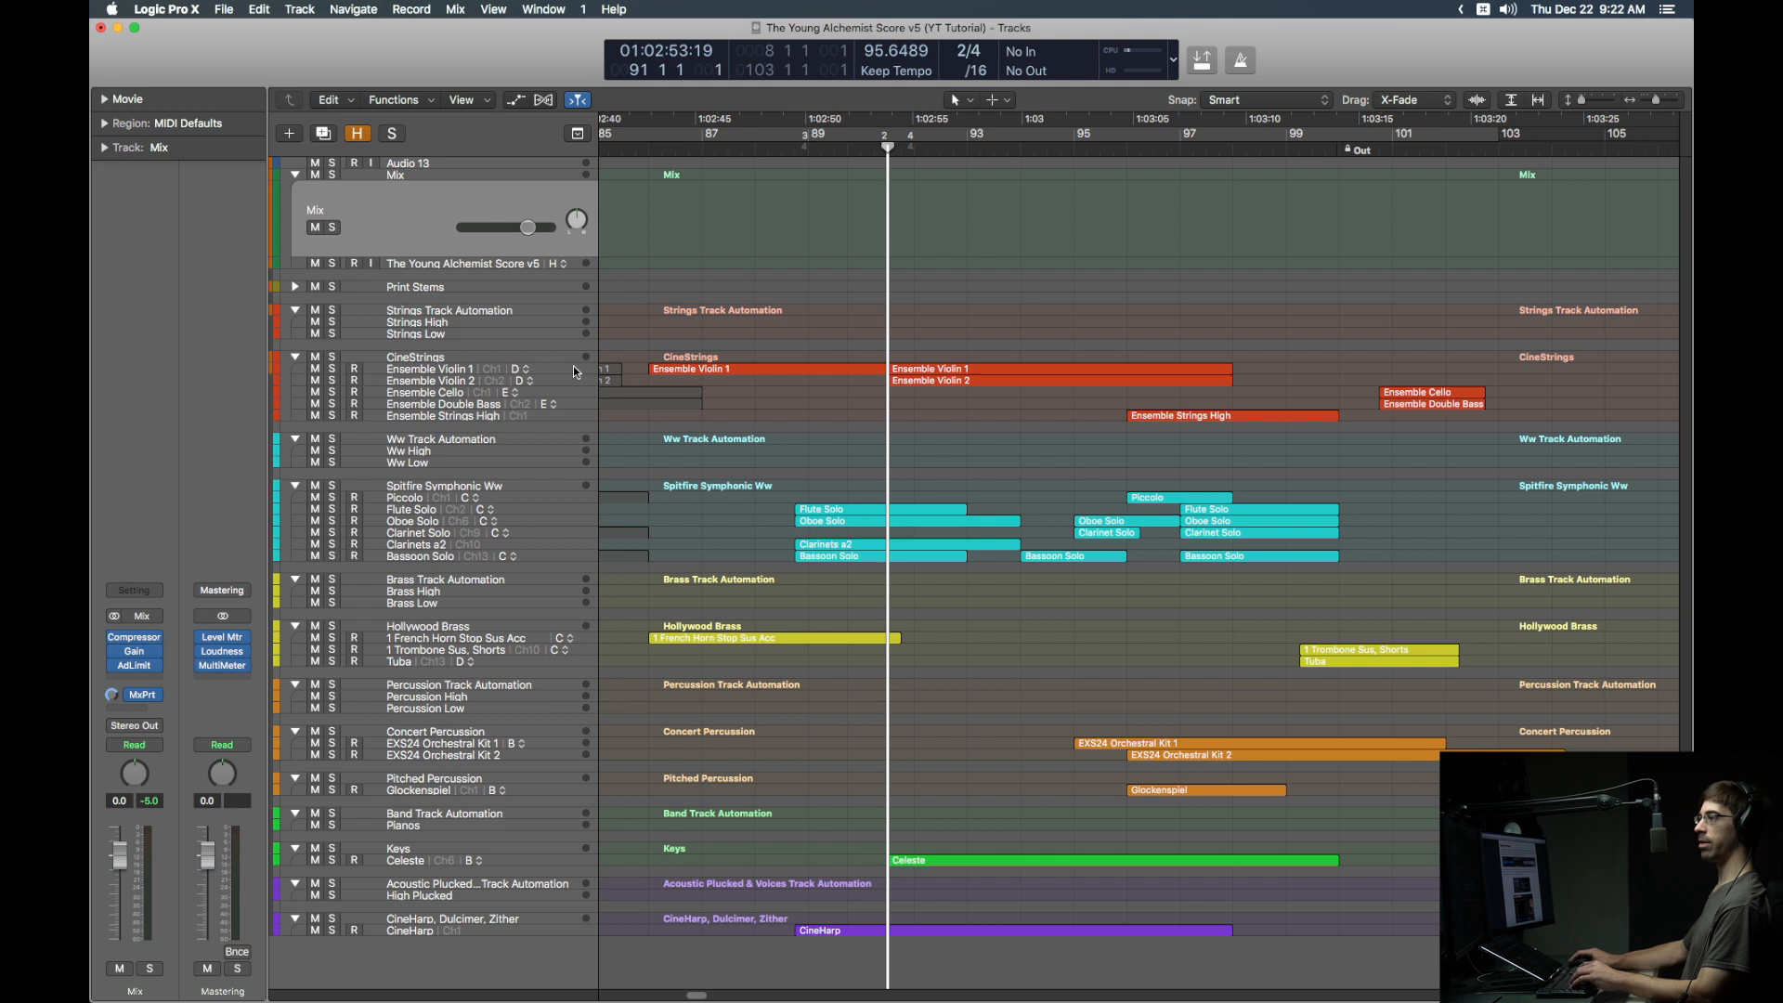
click(572, 366)
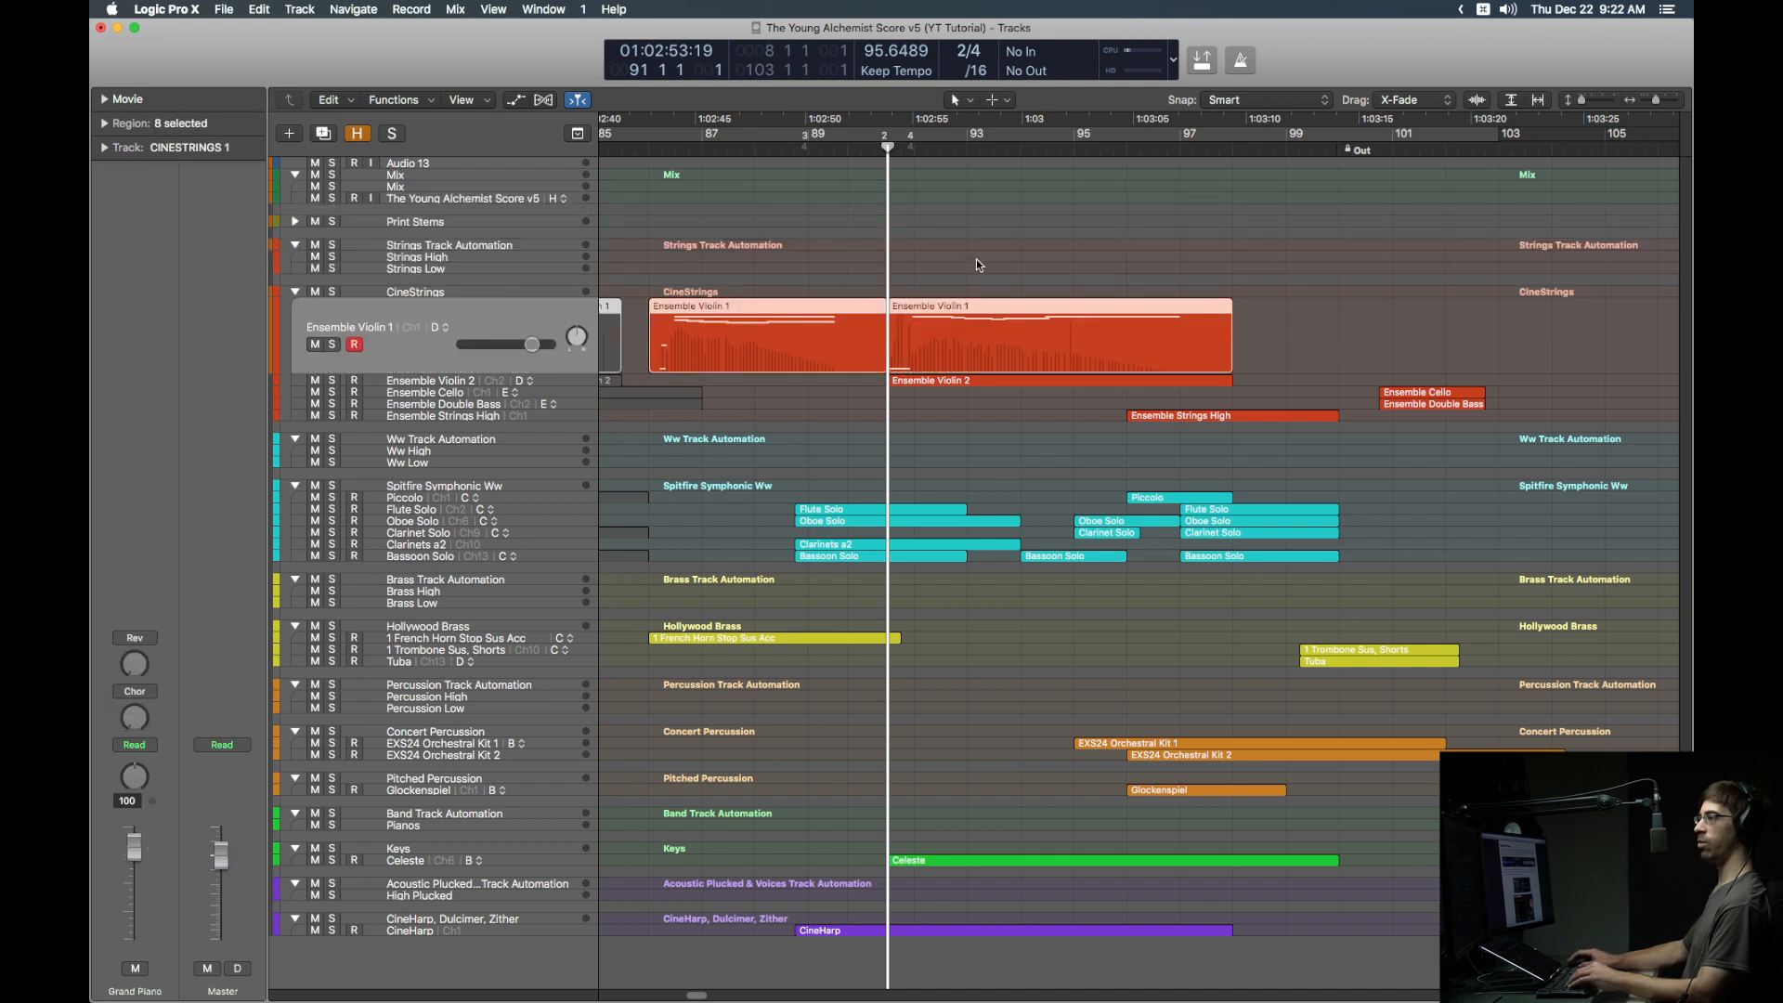
Step: Select the later Ensemble Violin 1 region and copy the track name 'Ensemble Violin 1' without renaming anything
click(1008, 311)
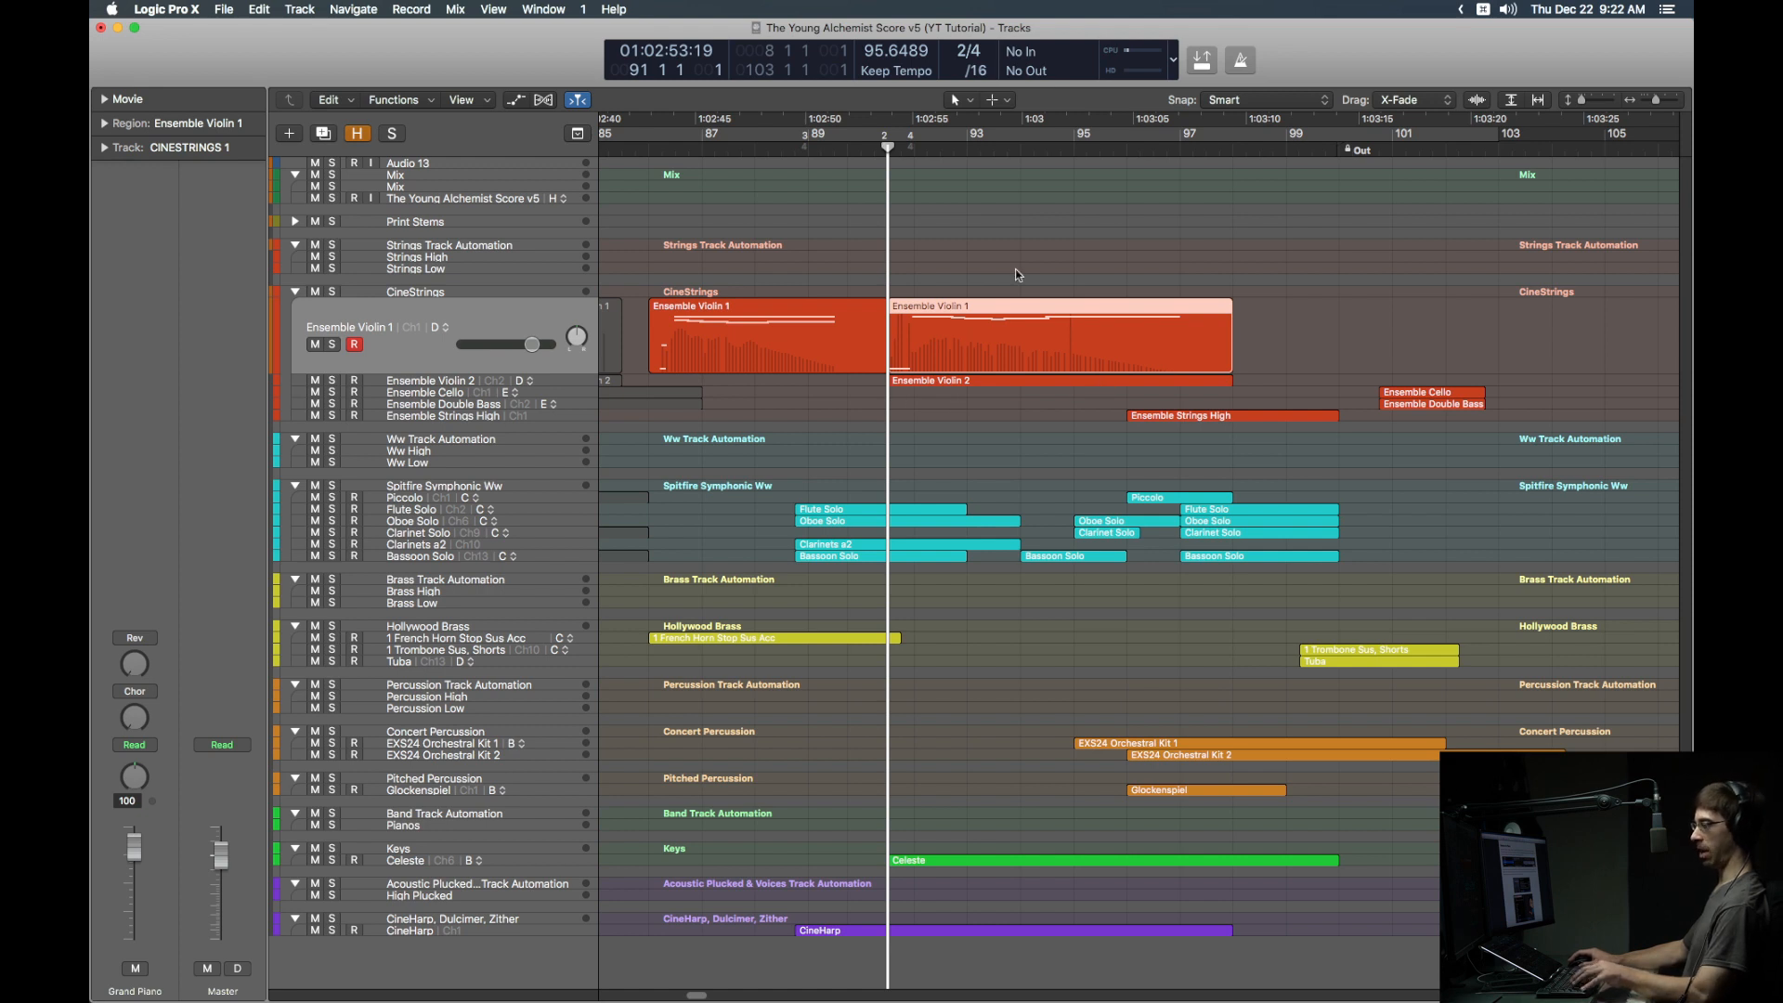
key(ctrl+b)
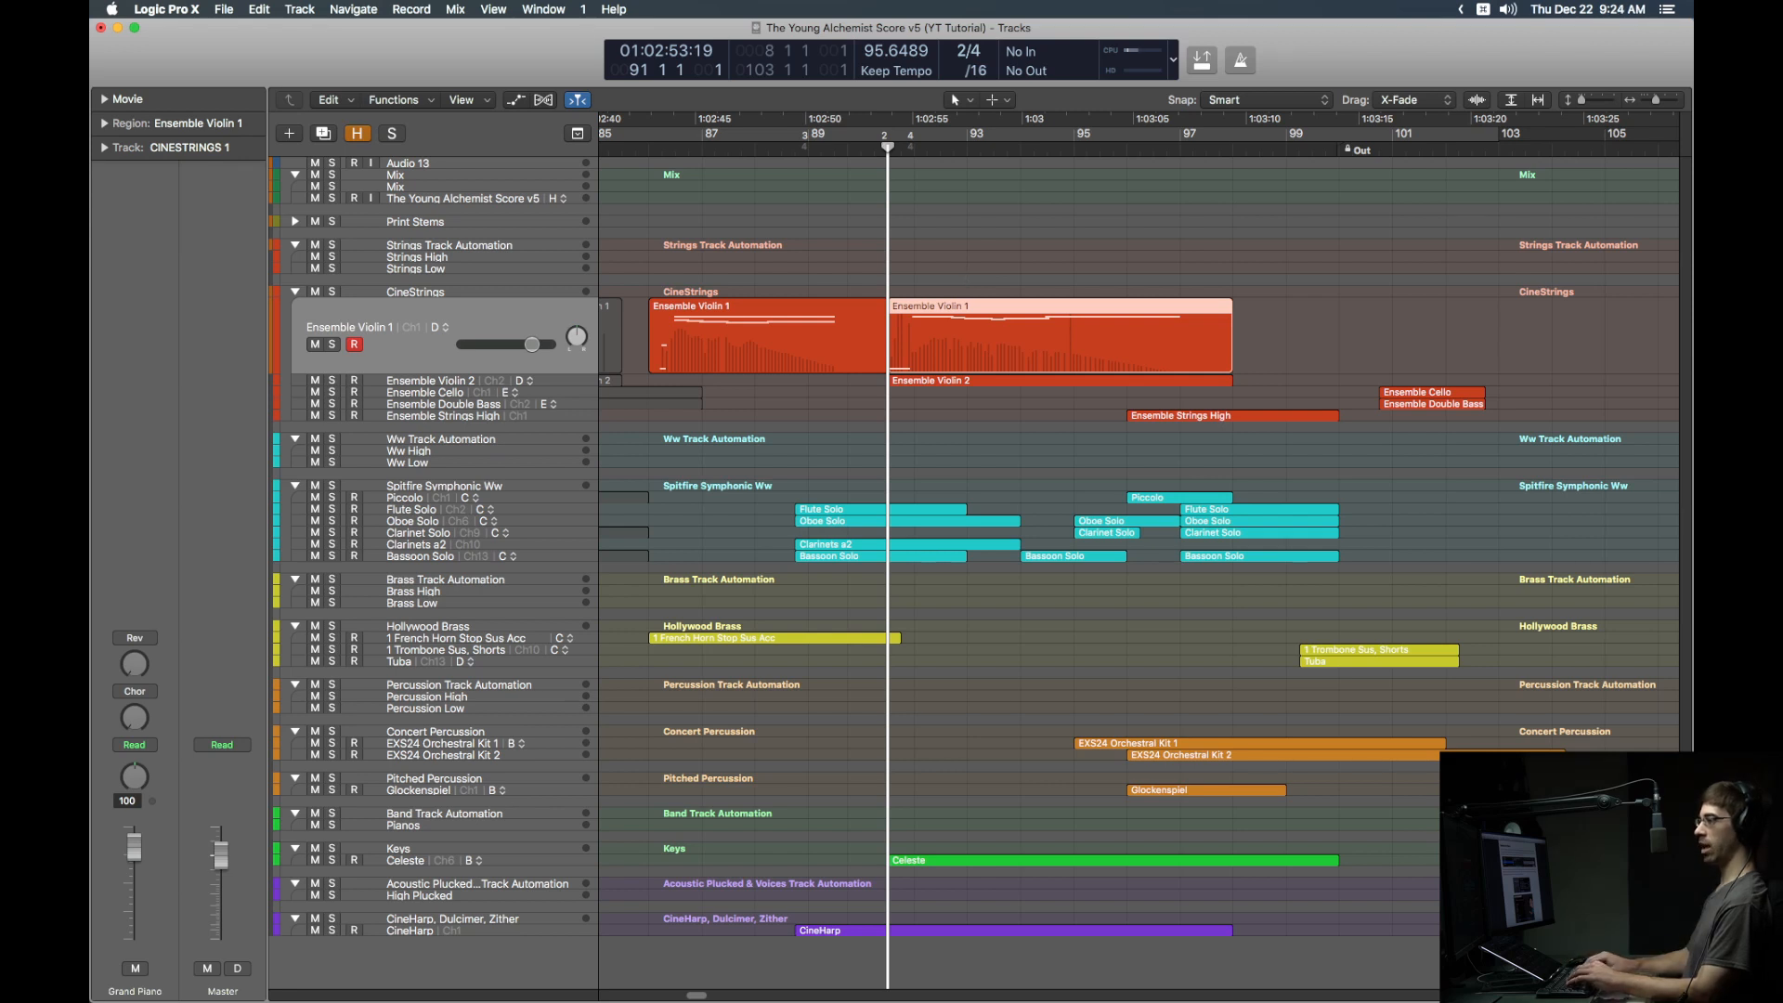
key(shift+n)
key(Escape)
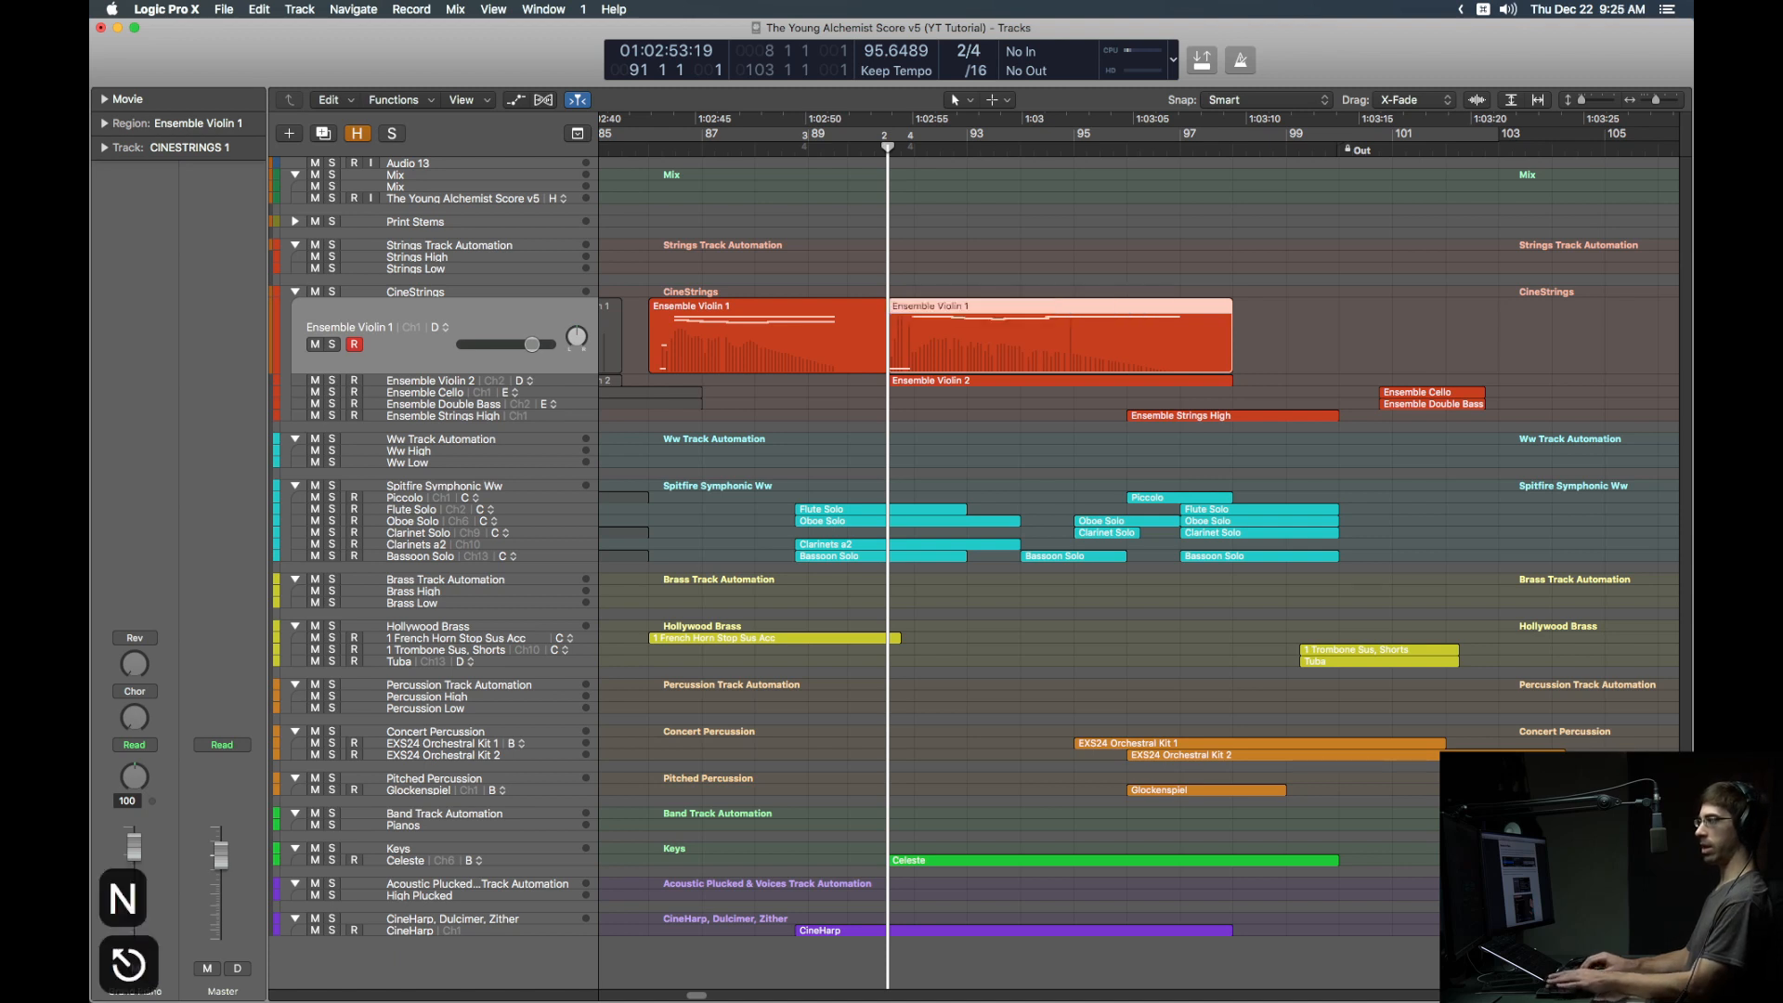
key(shift+Return)
key(cmd+c)
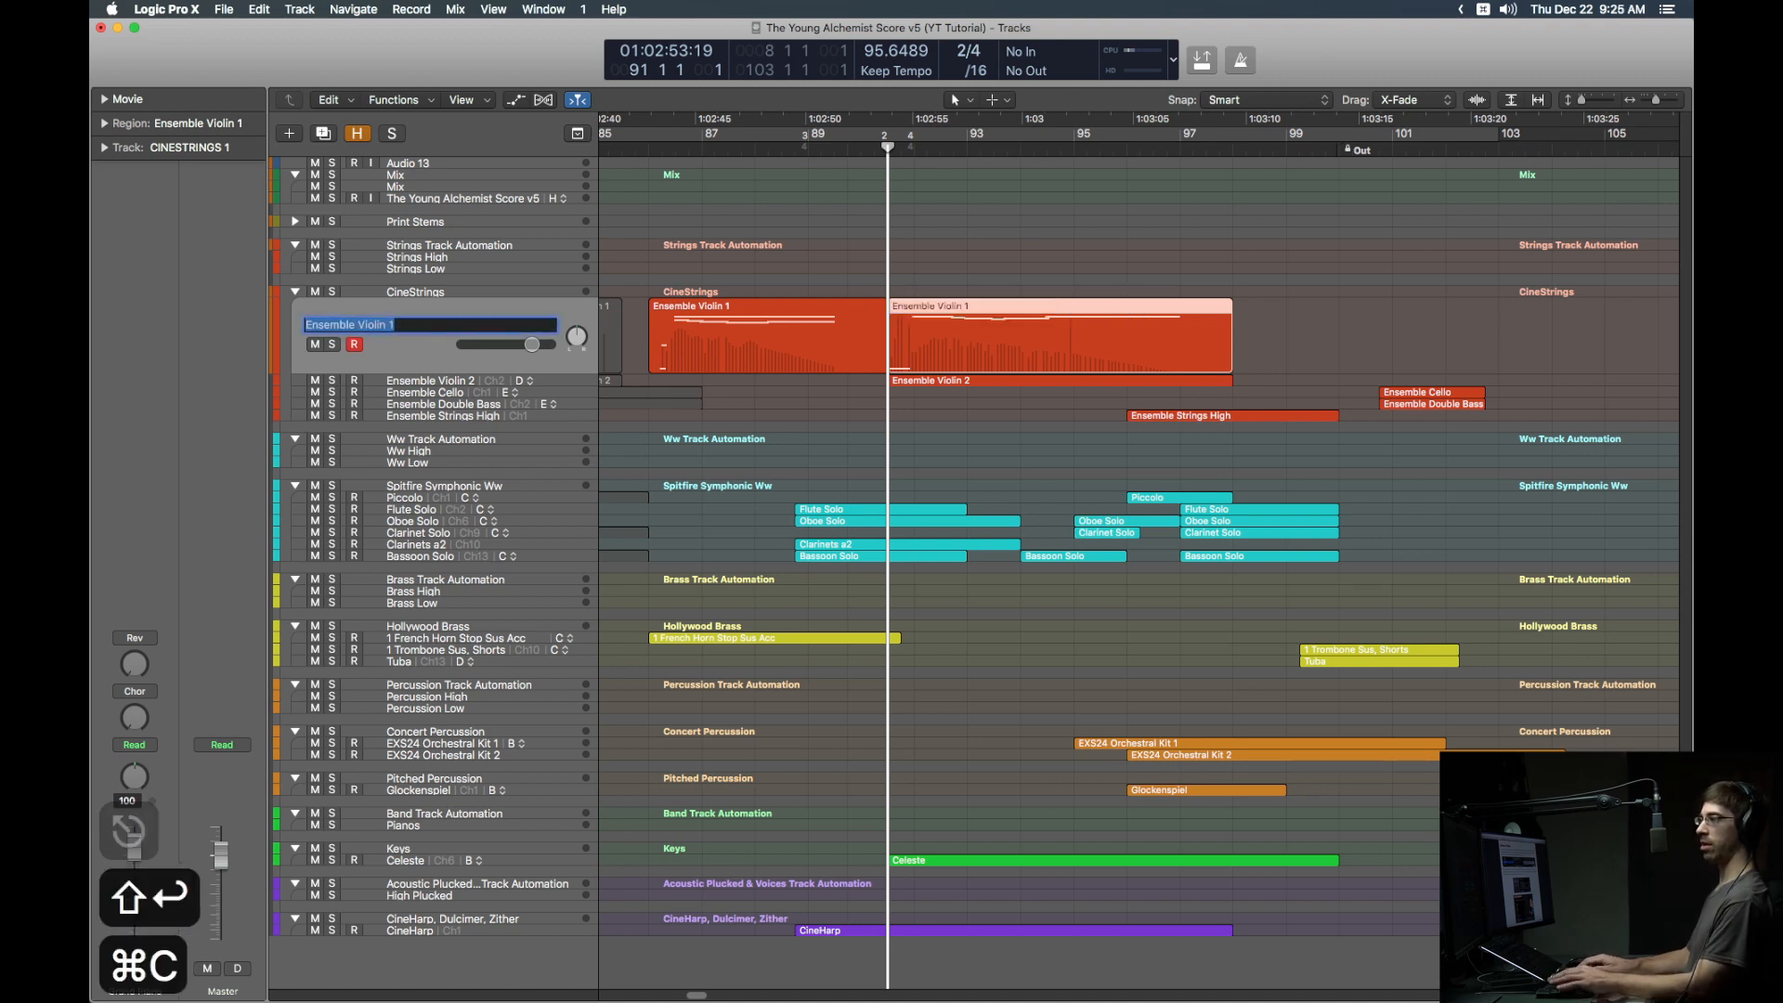
key(Escape)
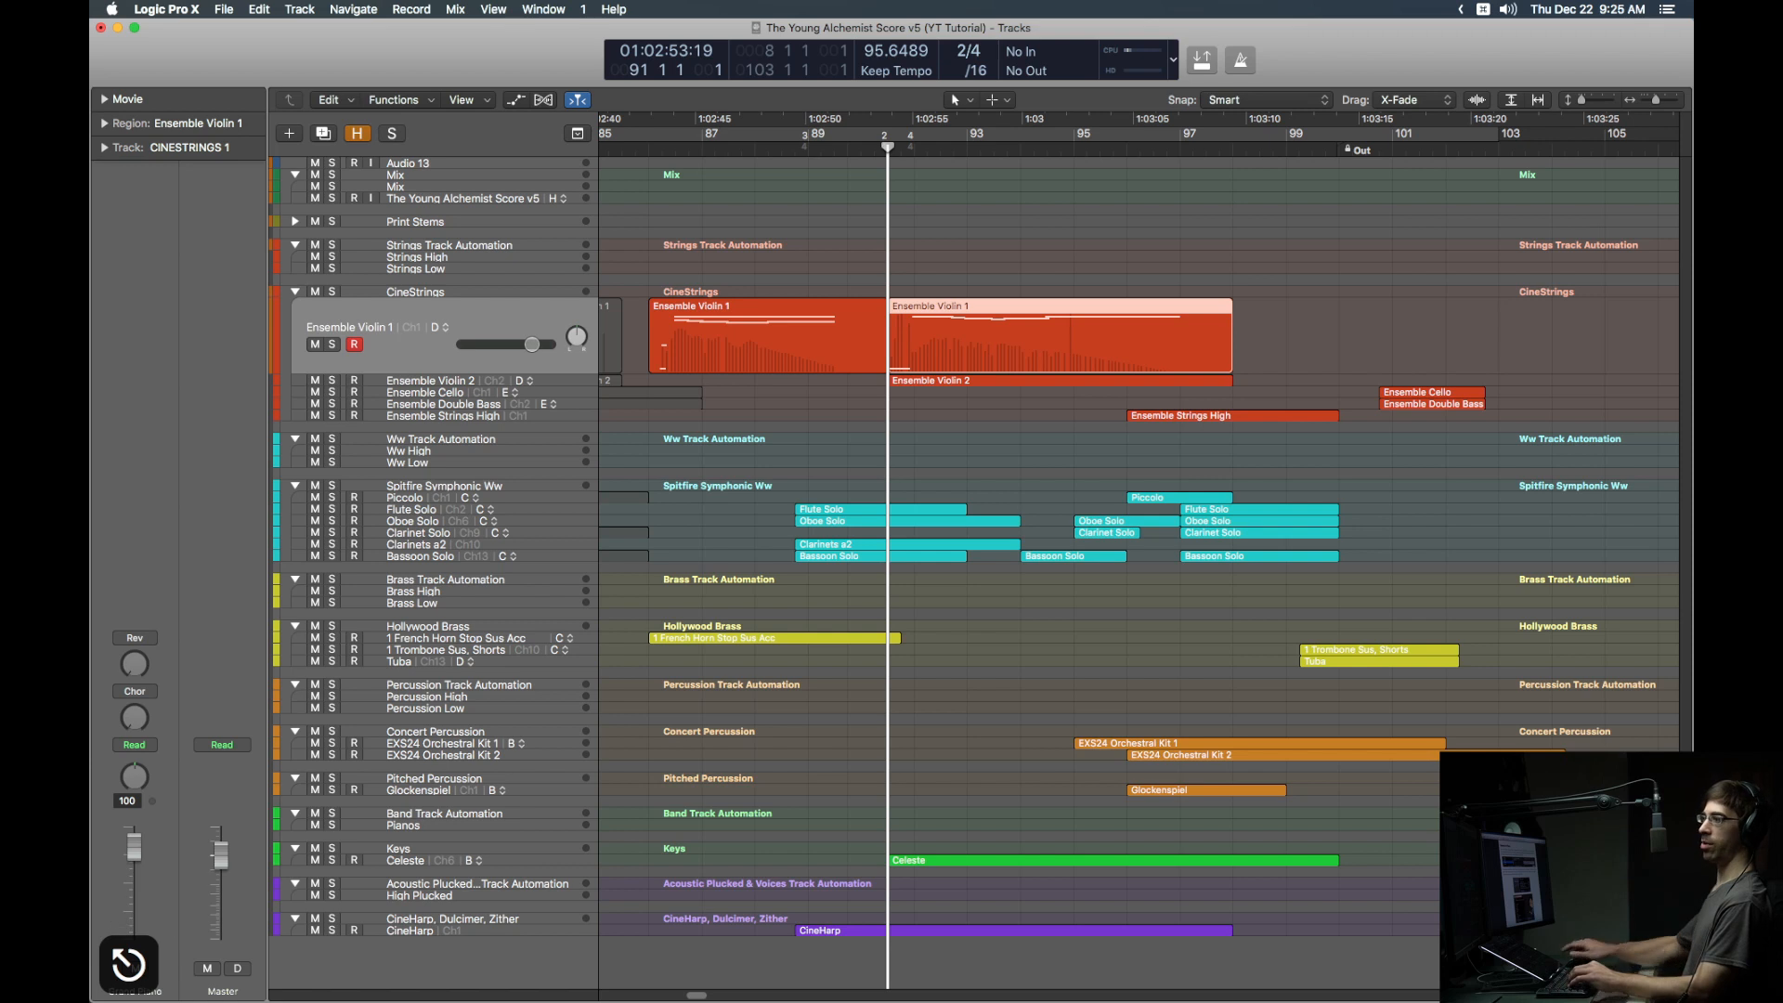
Step: Bypass the Chorus insert and StrHiRv send on Strings High, then reselect the Ensemble Violin 1 region
click(515, 260)
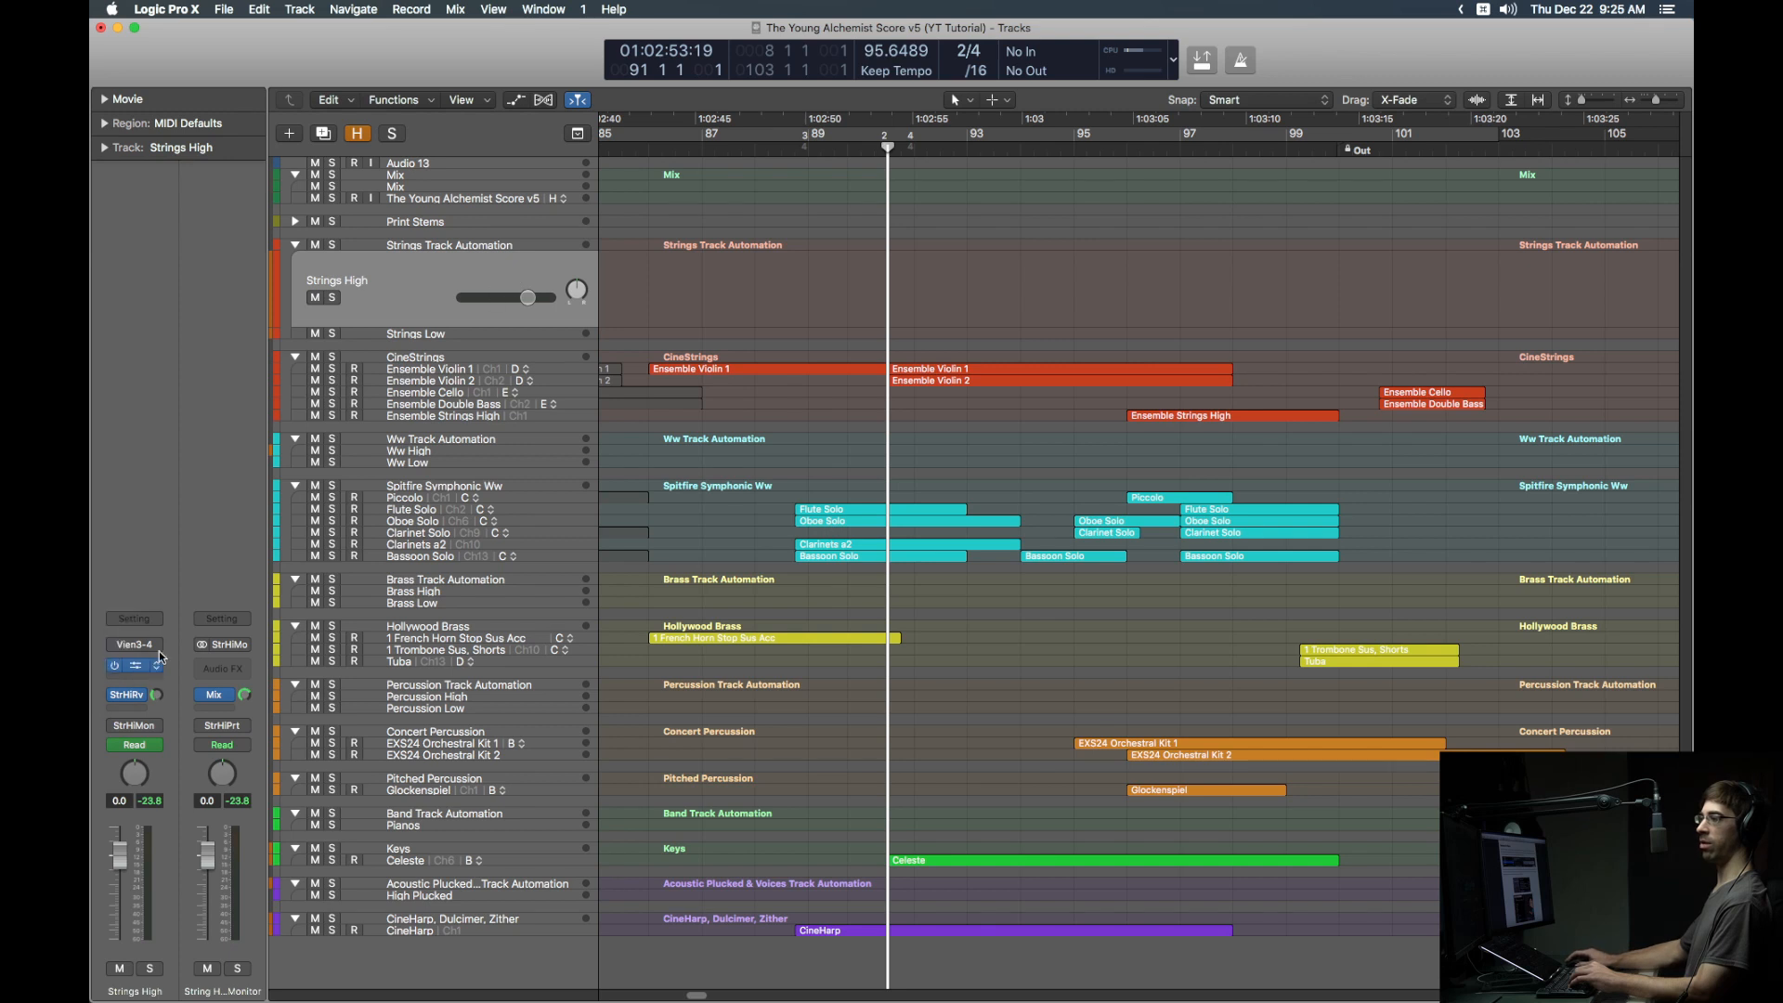
click(116, 666)
mouse_move(116, 698)
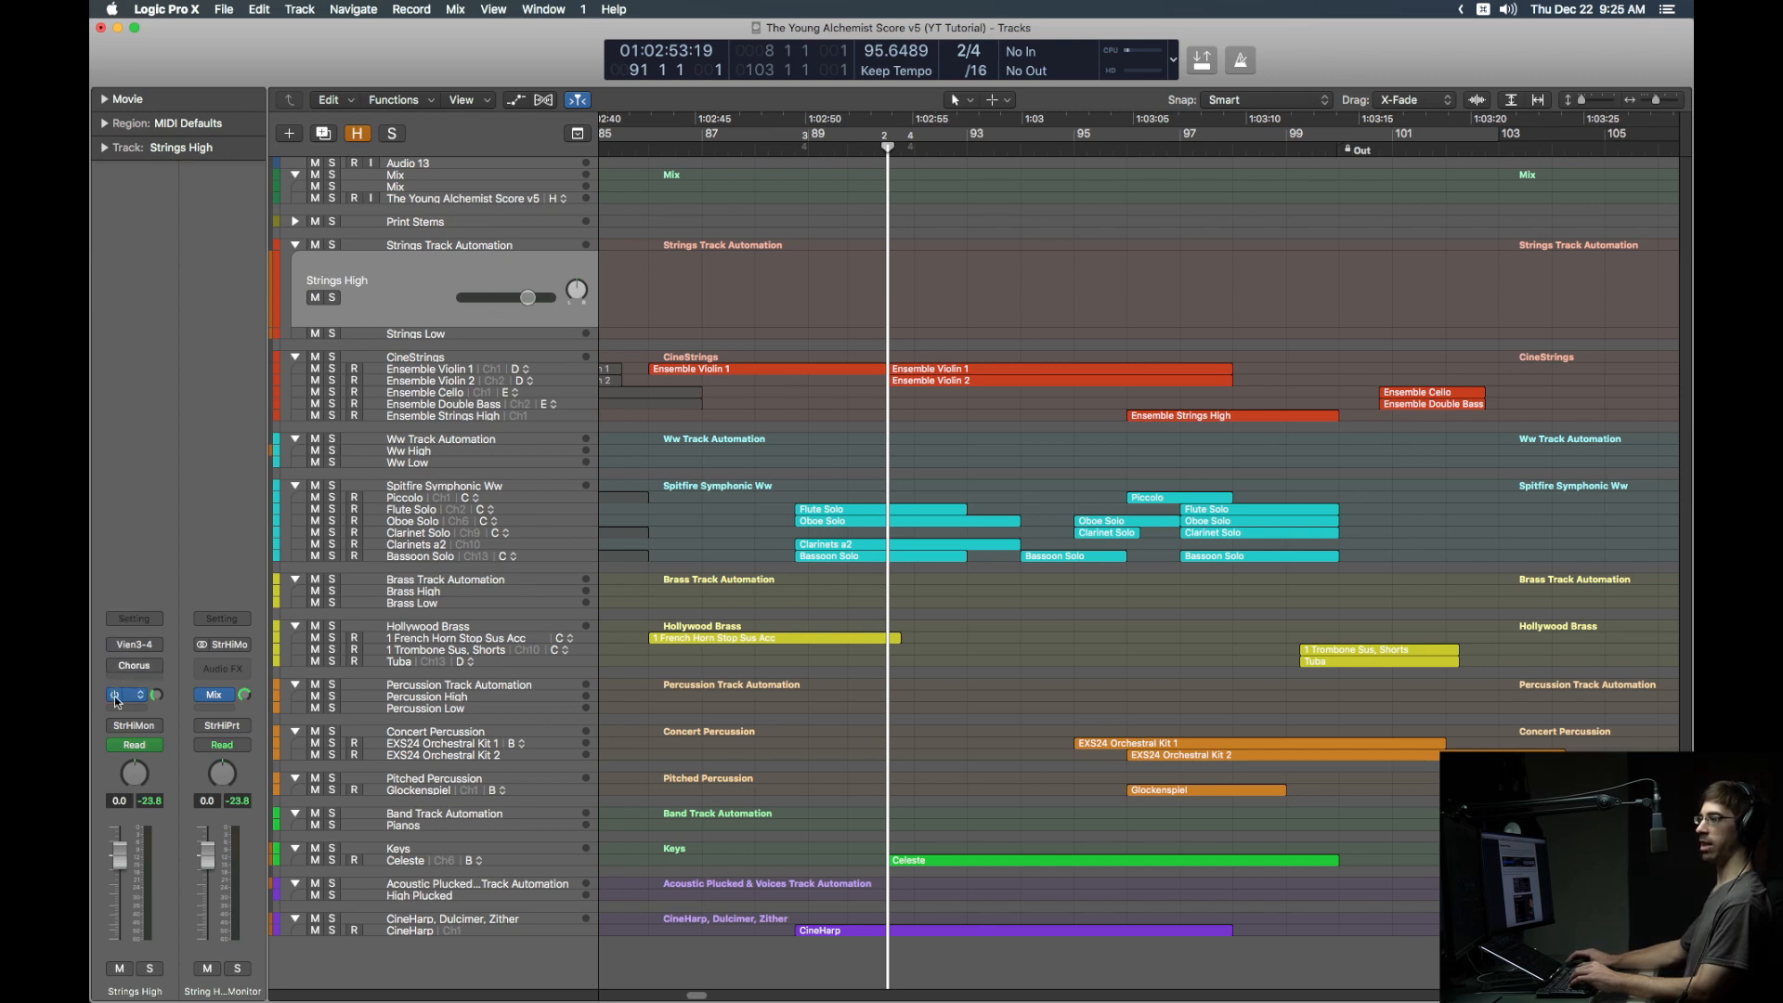
click(116, 696)
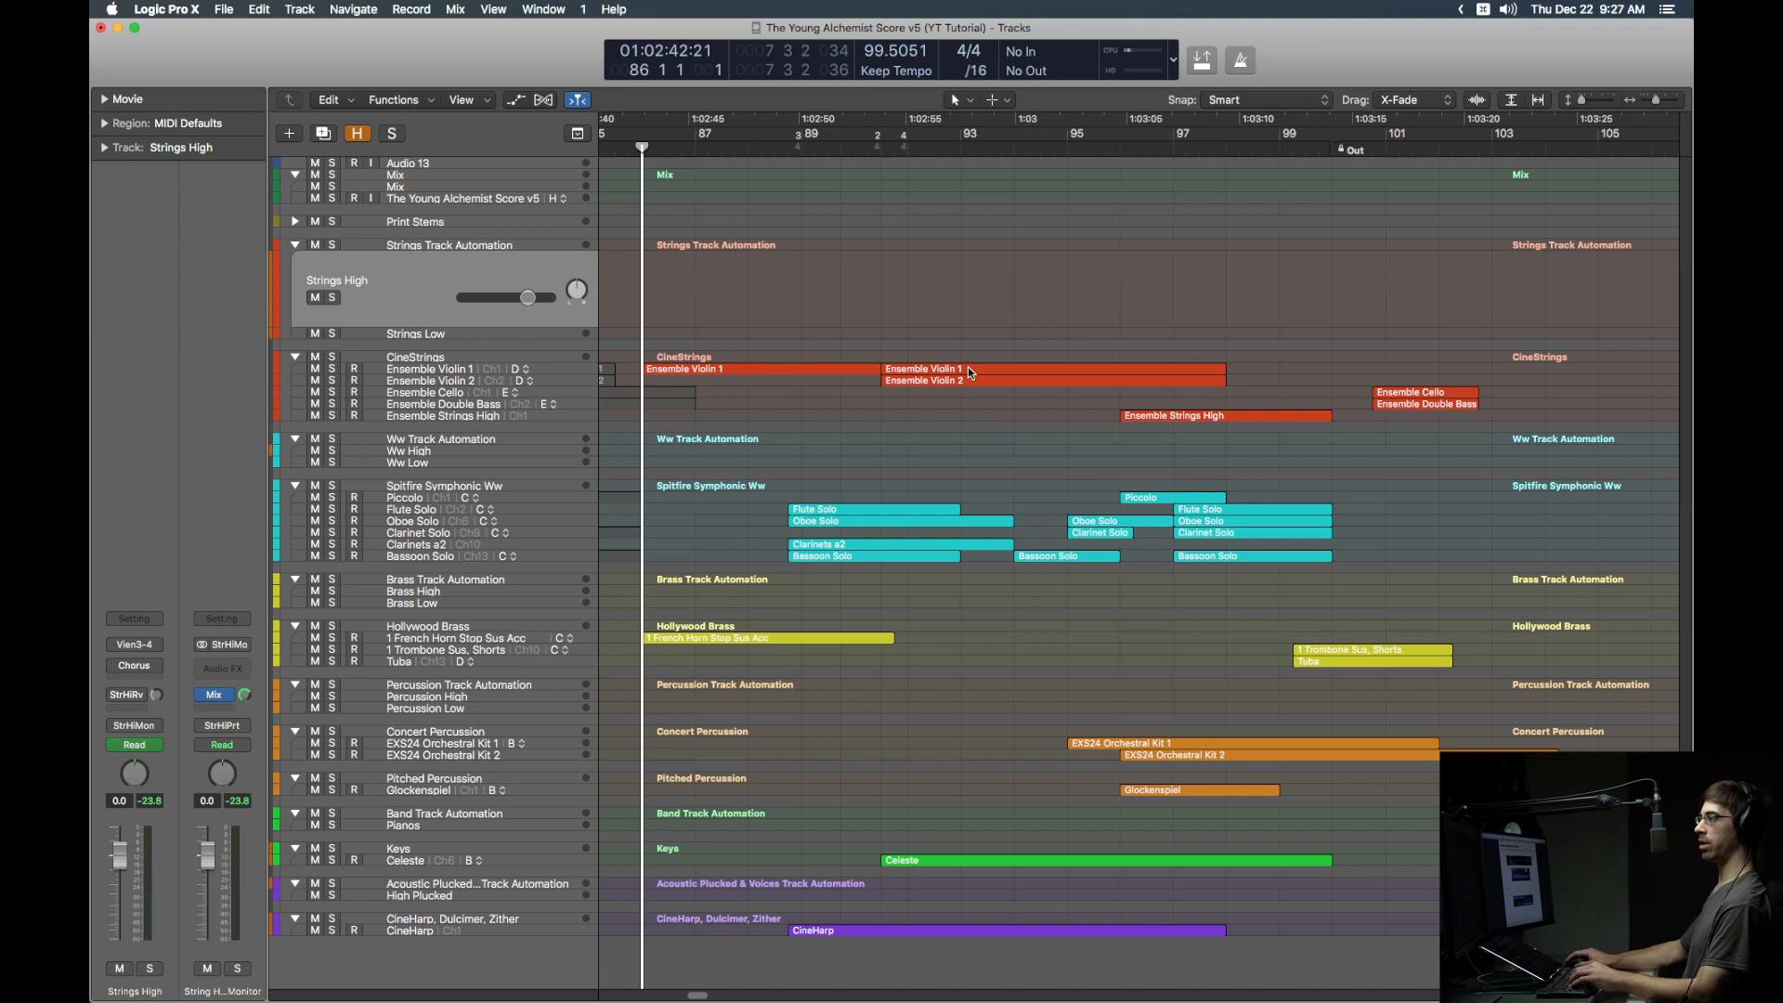
click(968, 371)
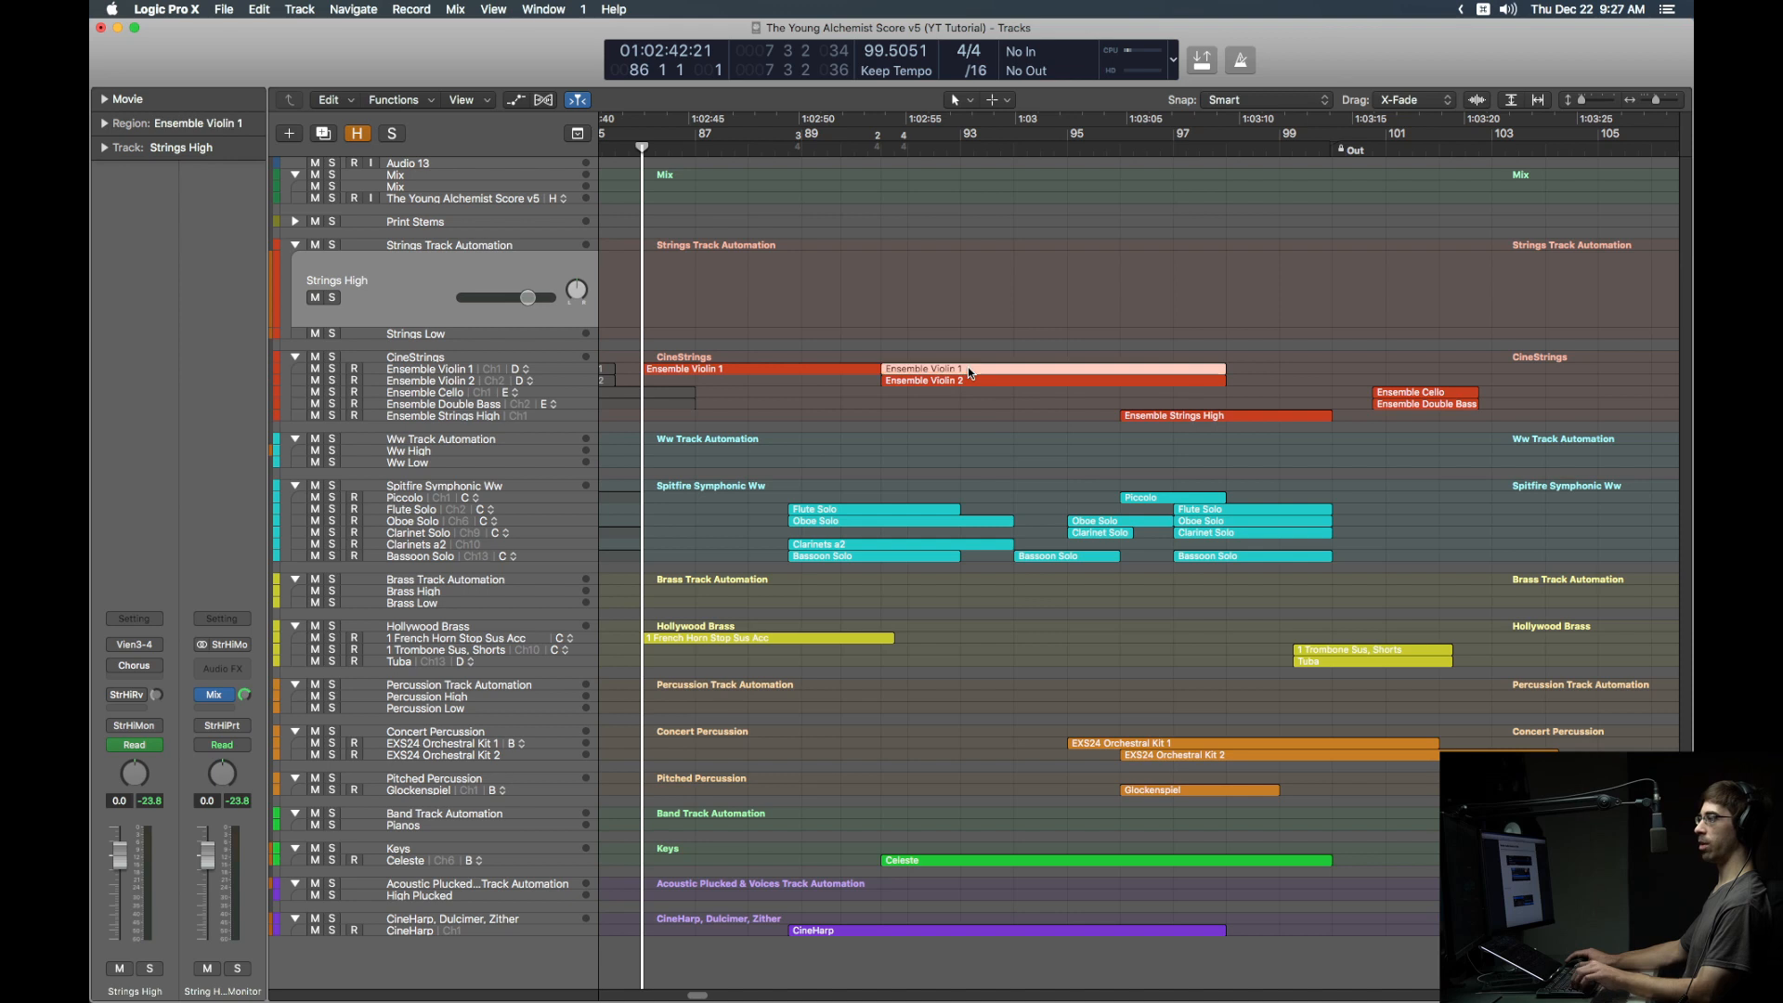
Step: Solo the Ensemble Violin 1 region, cycle bars 91–98, and open Bounce (24-bit, 48000 Wave, Offline)
key(ctrl+s)
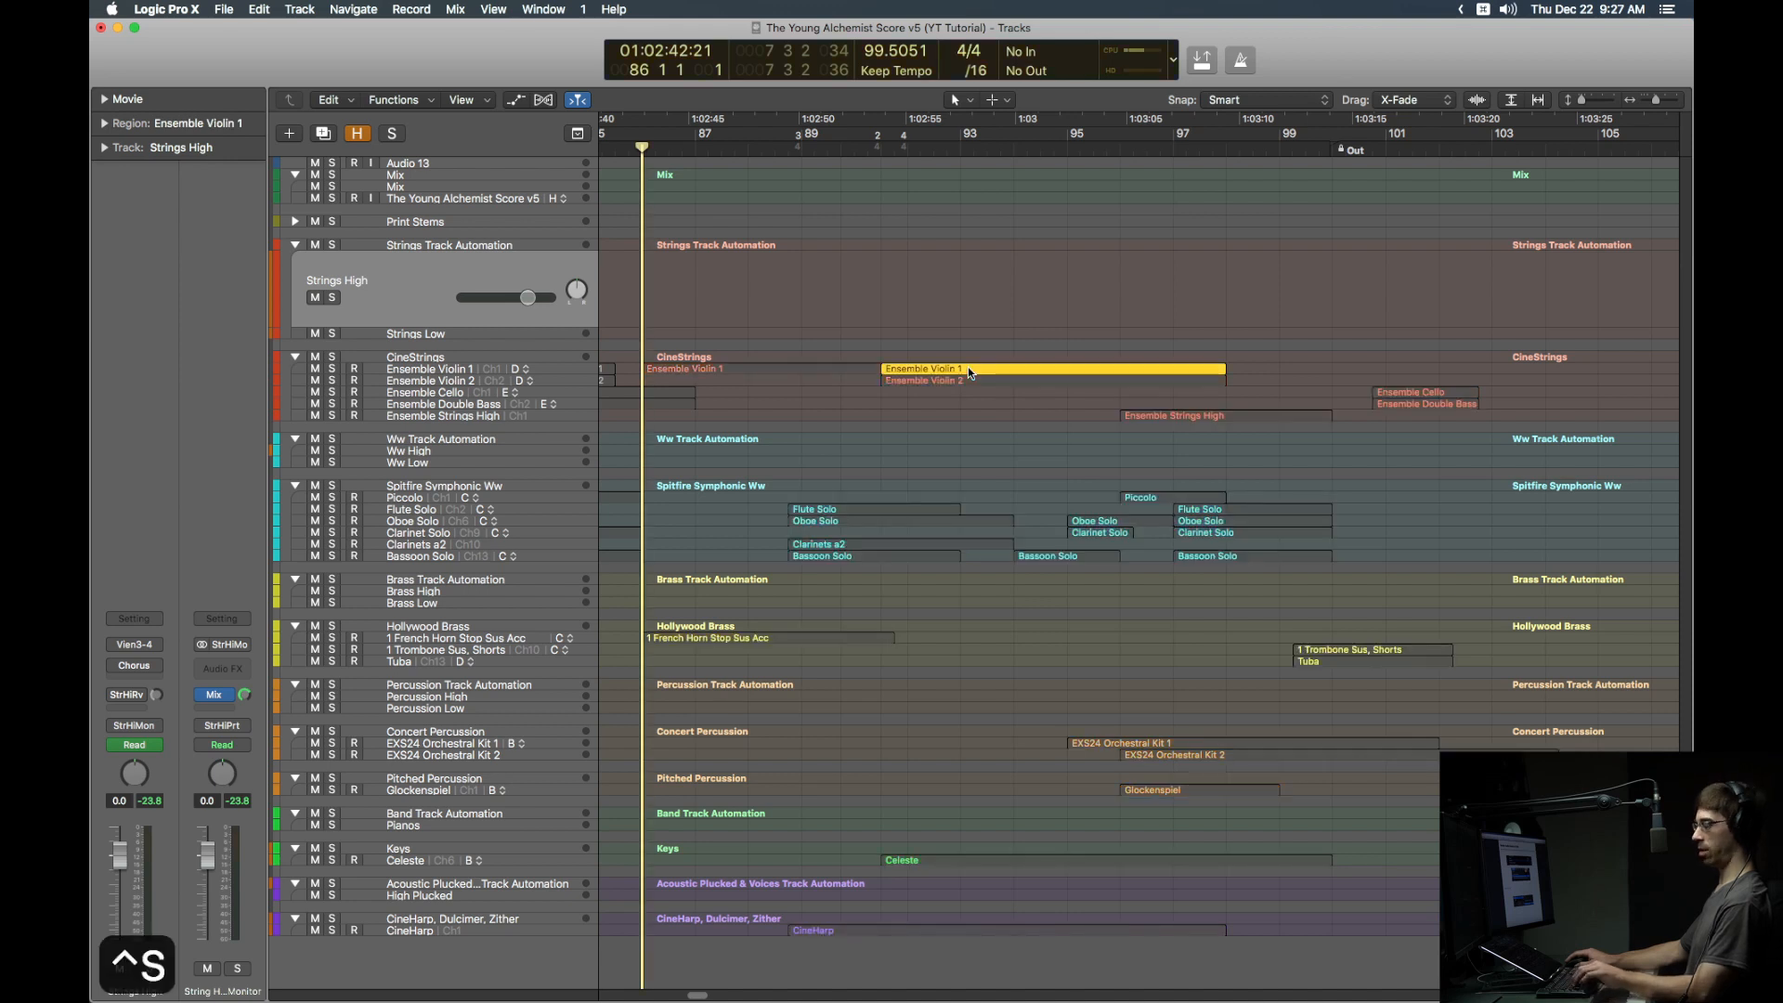
key(super+u)
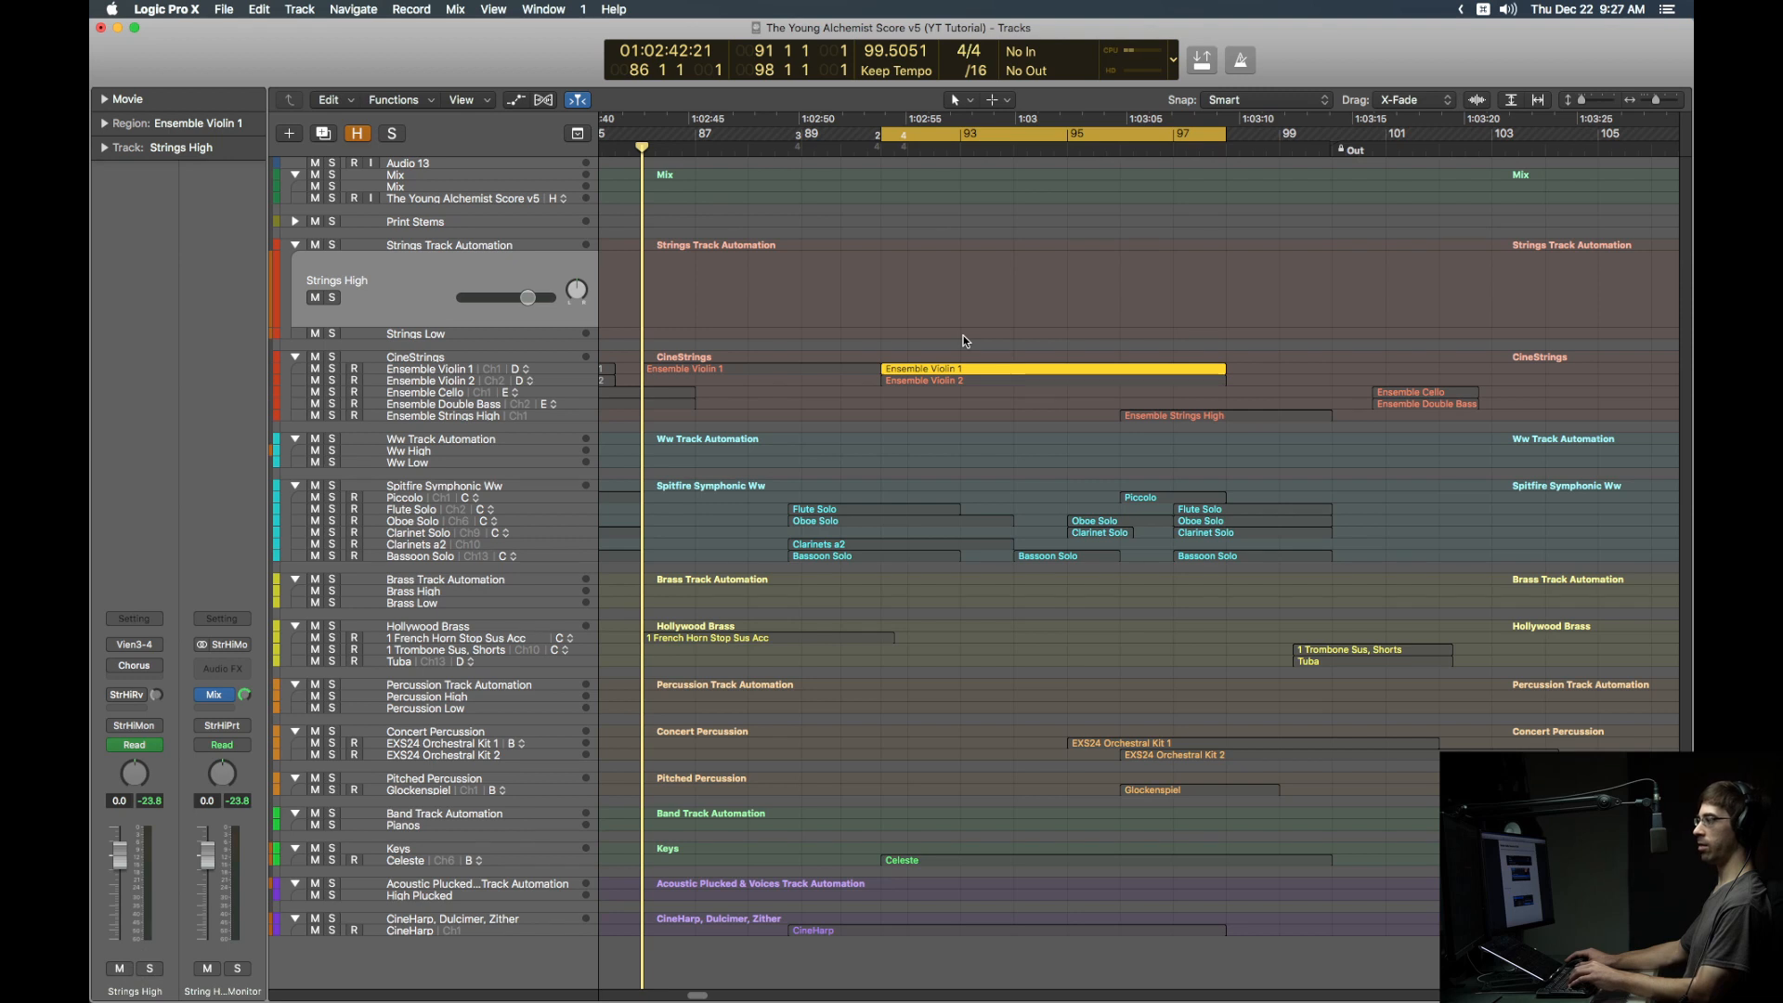
key(super+b)
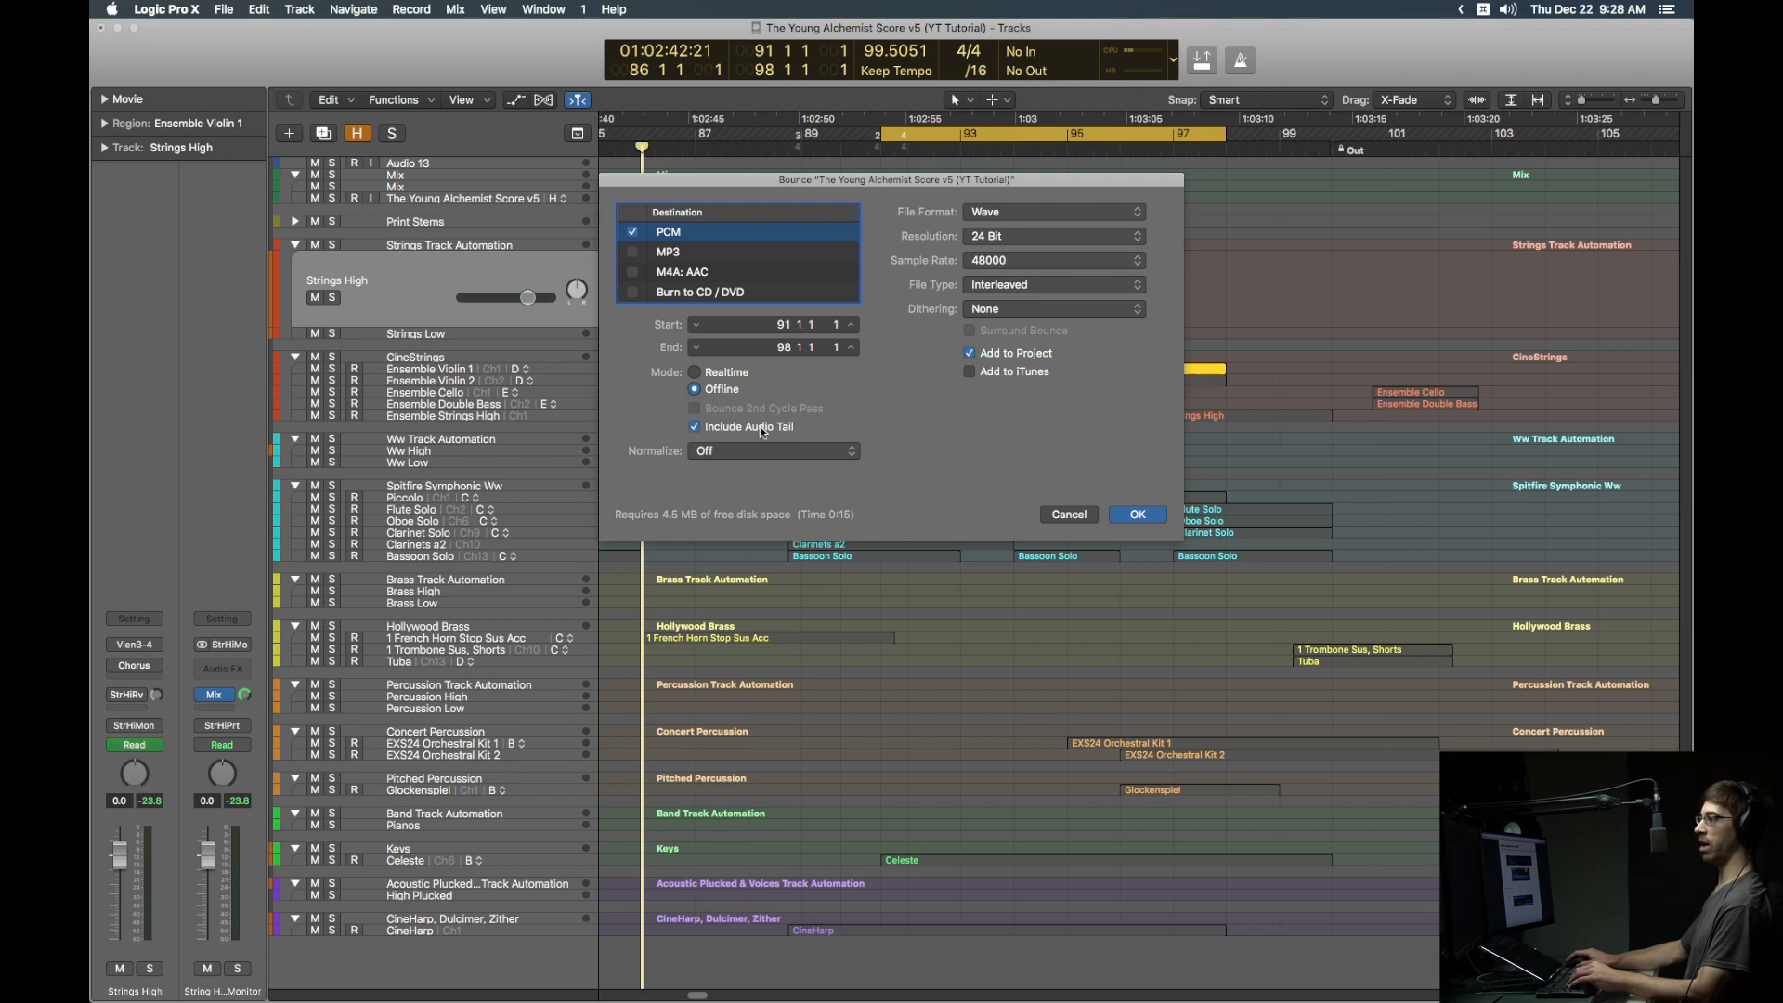
Step: Bounce the region as 'Ensemble Violin 1_bip' into the project's Sequencer > Audio Files folder
click(1138, 515)
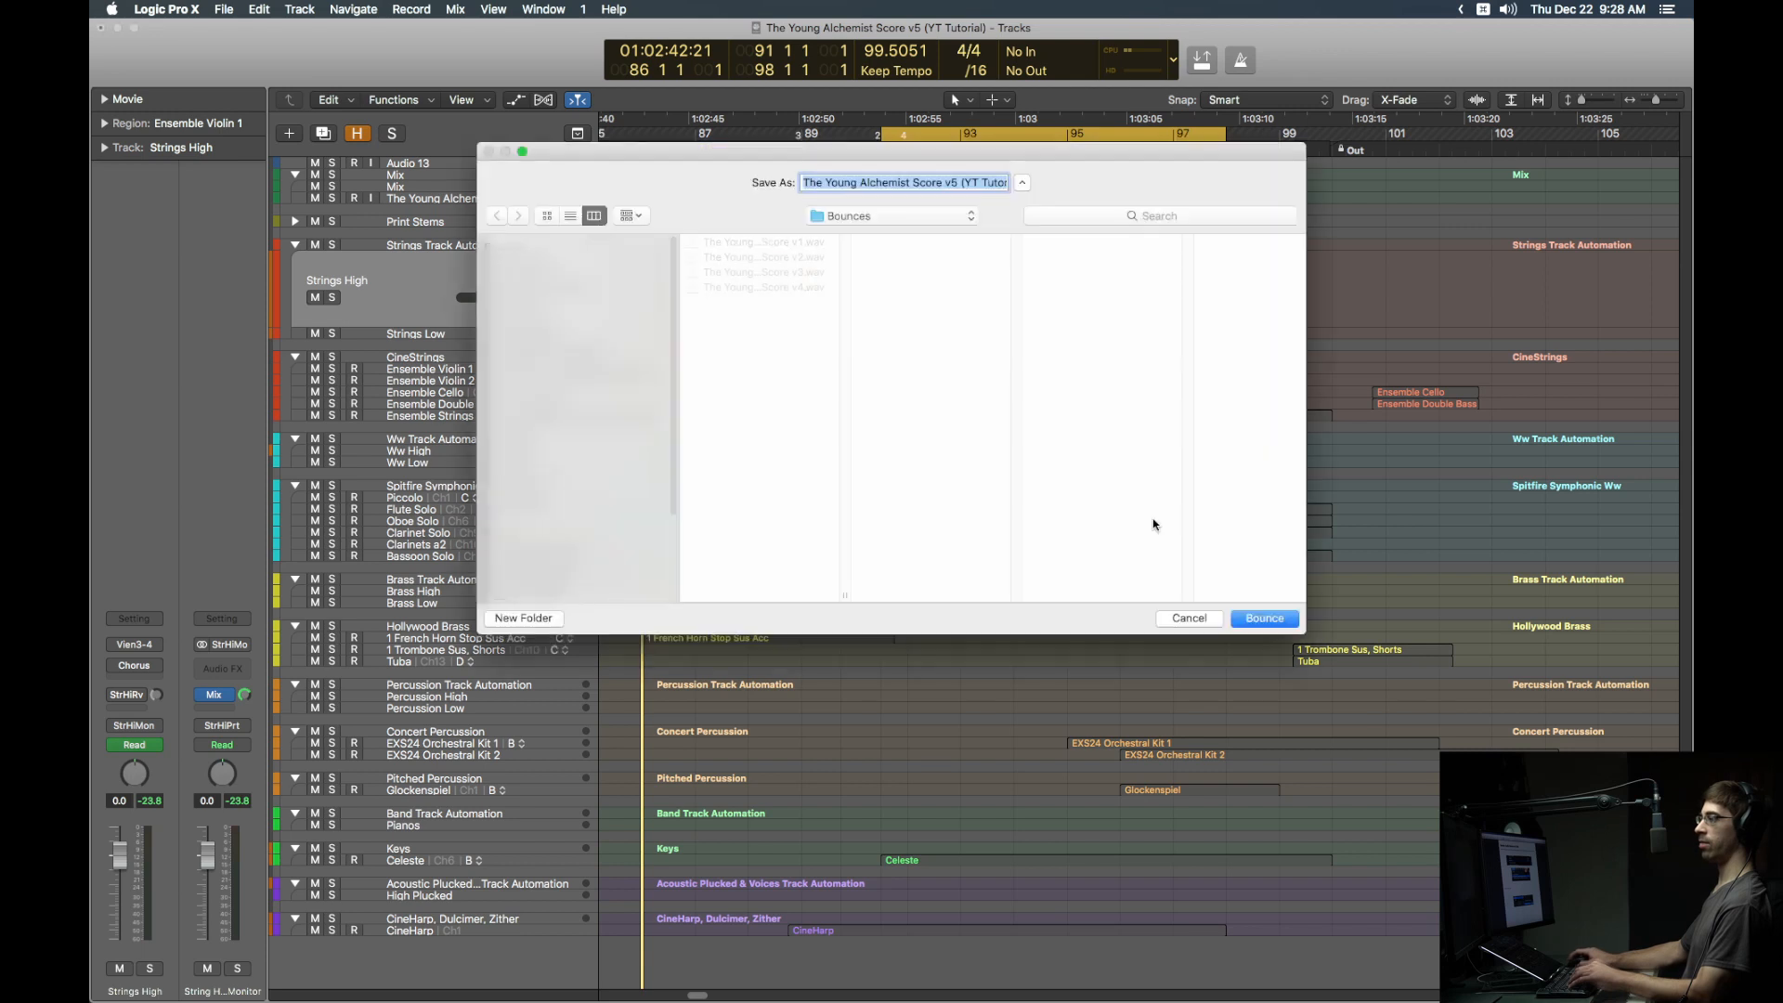
key(super+v)
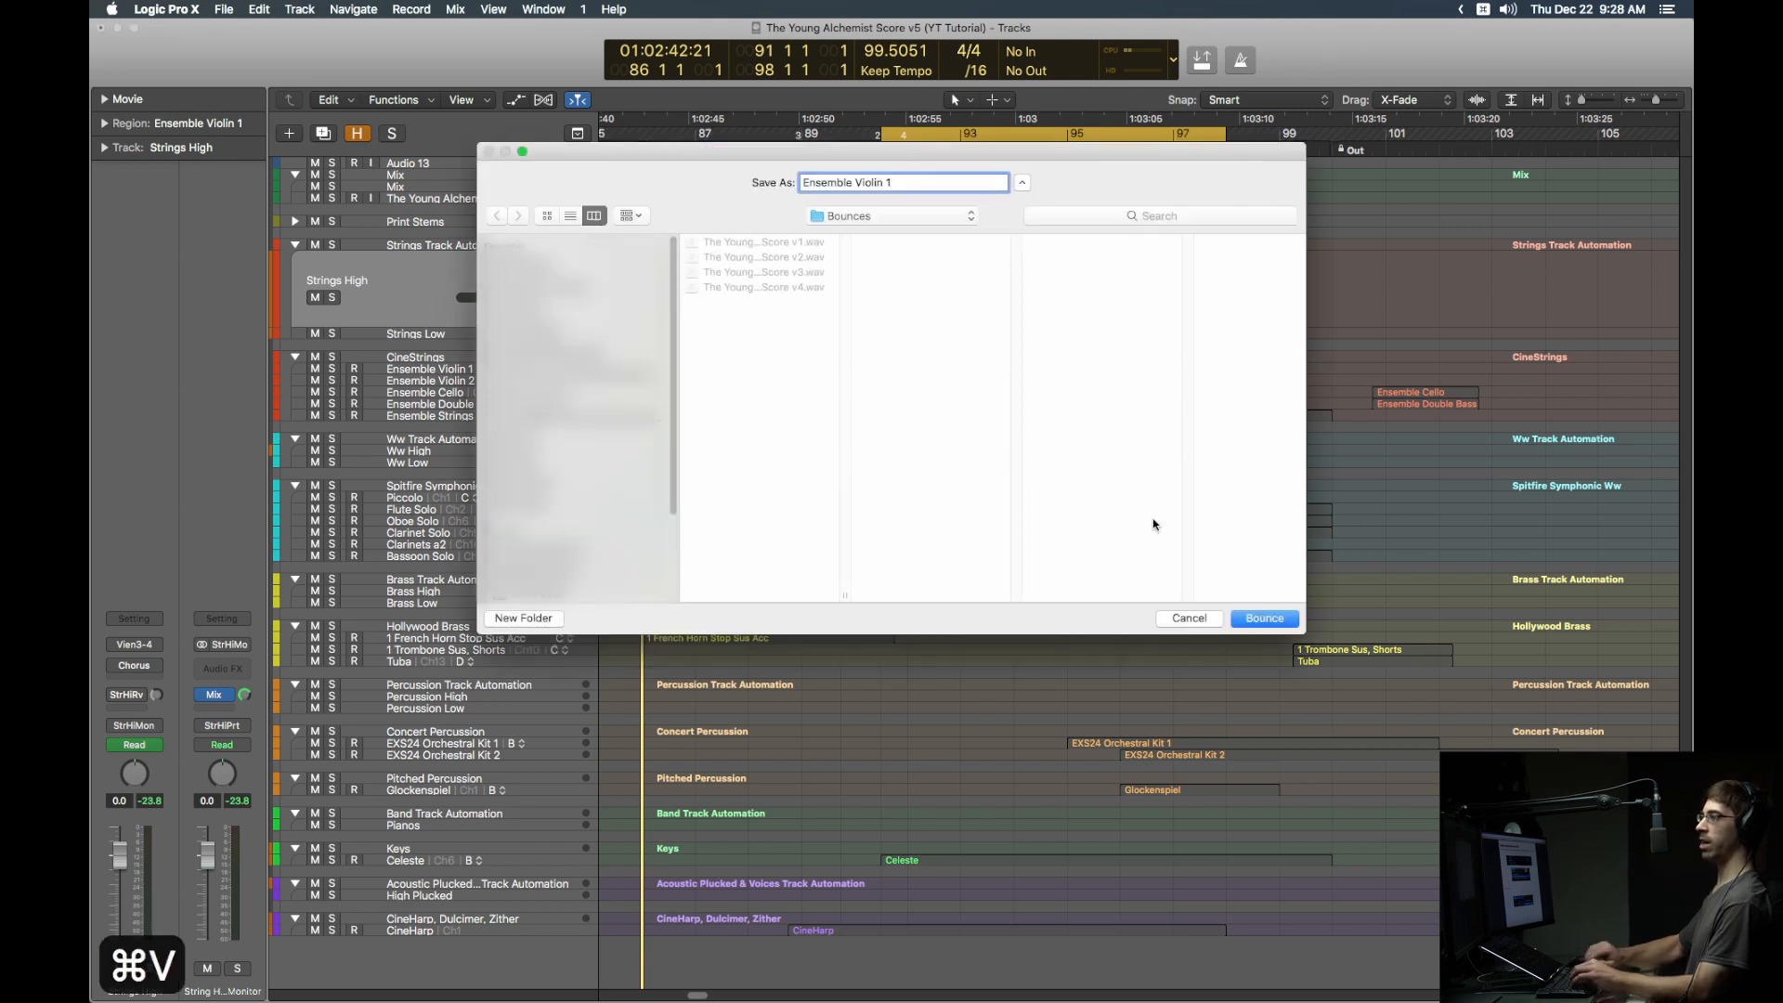
text(_bip)
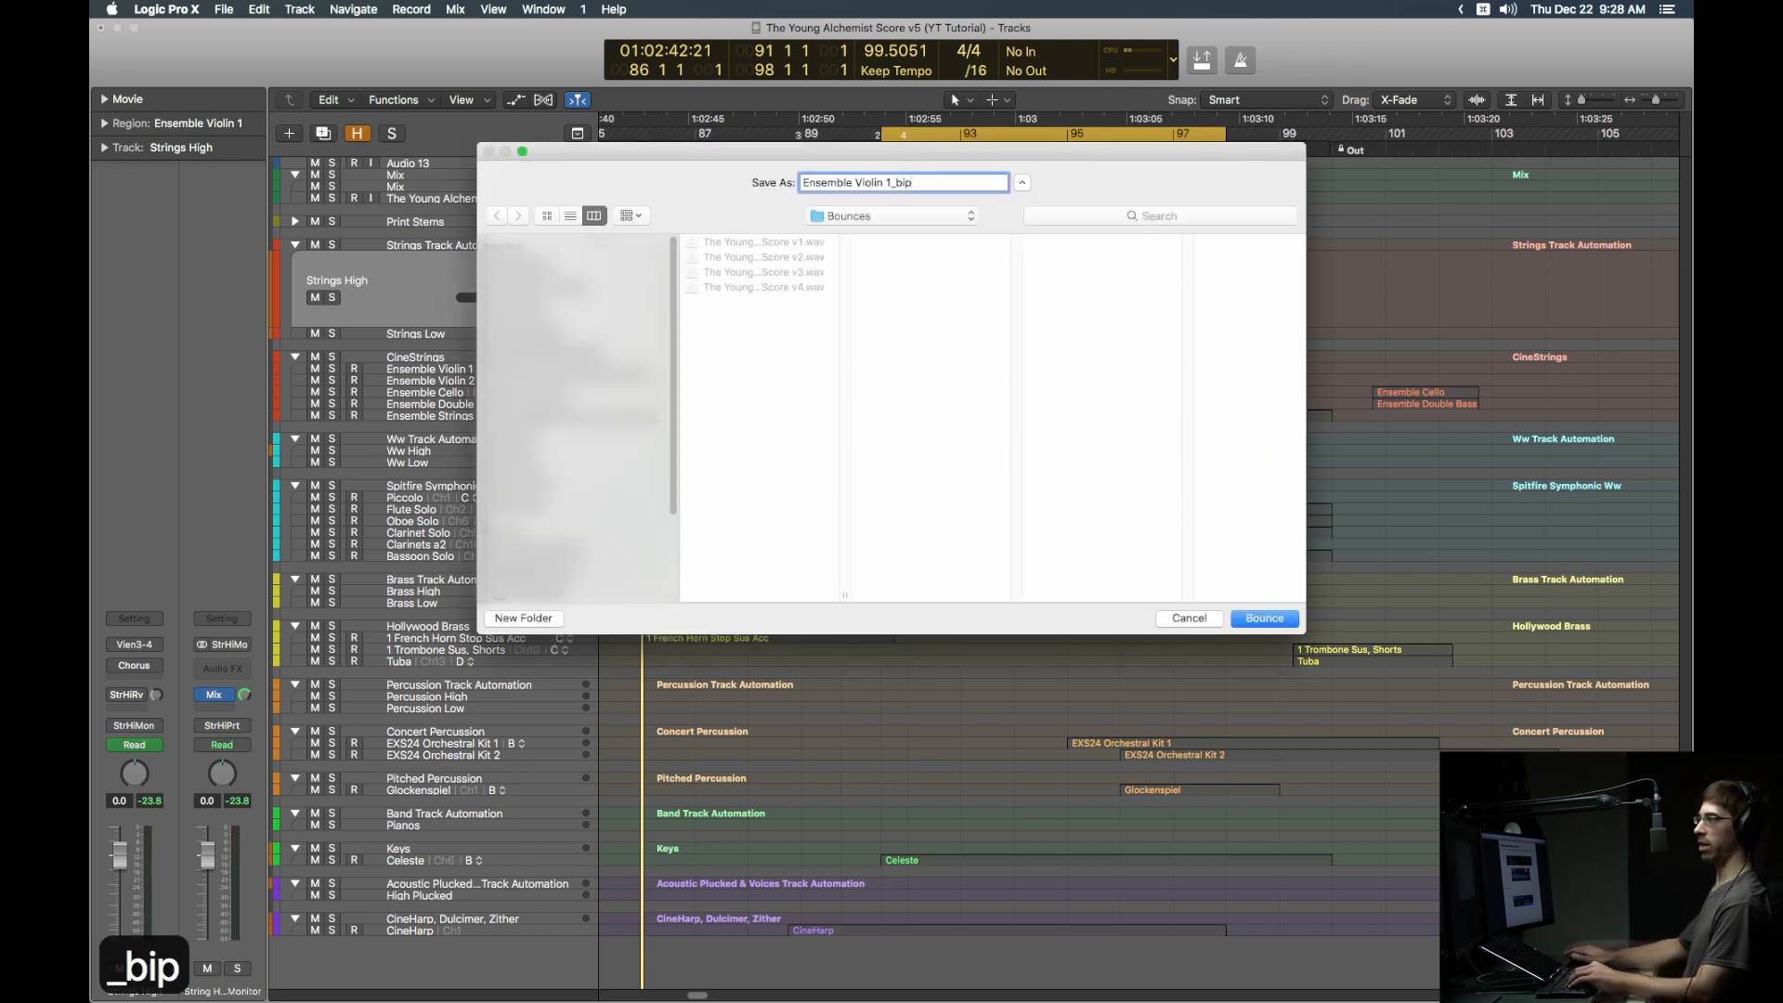
click(884, 221)
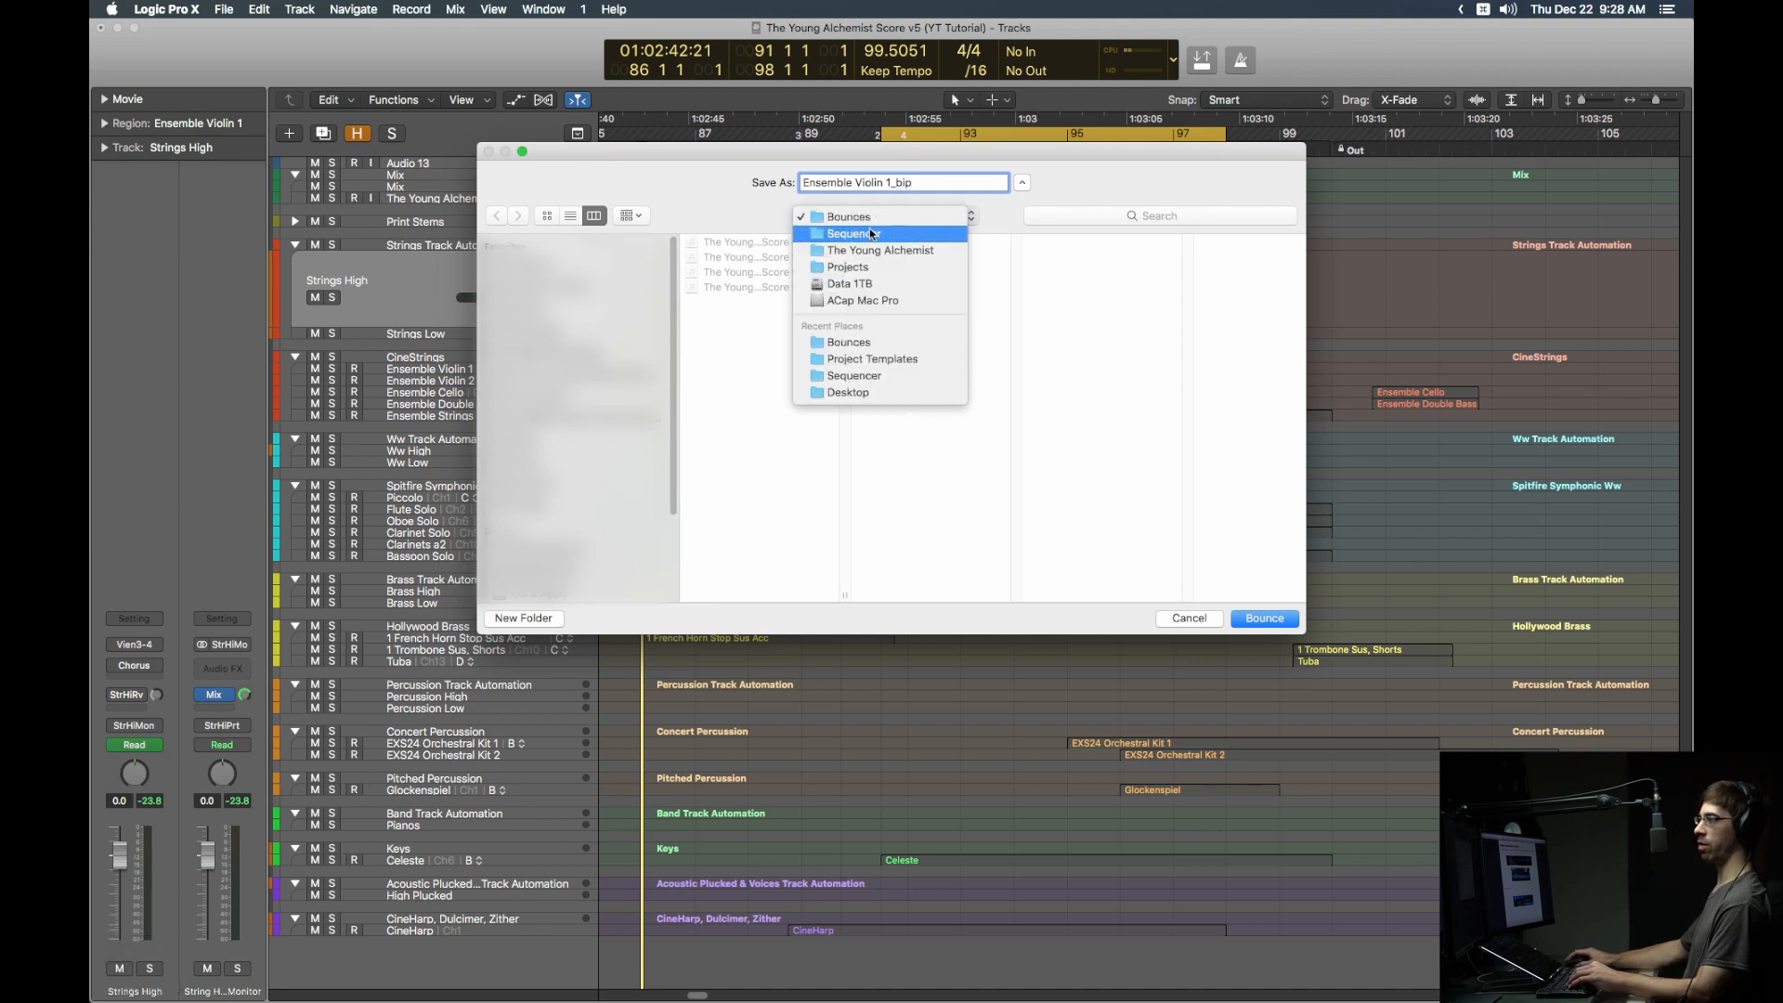
click(883, 234)
click(1111, 242)
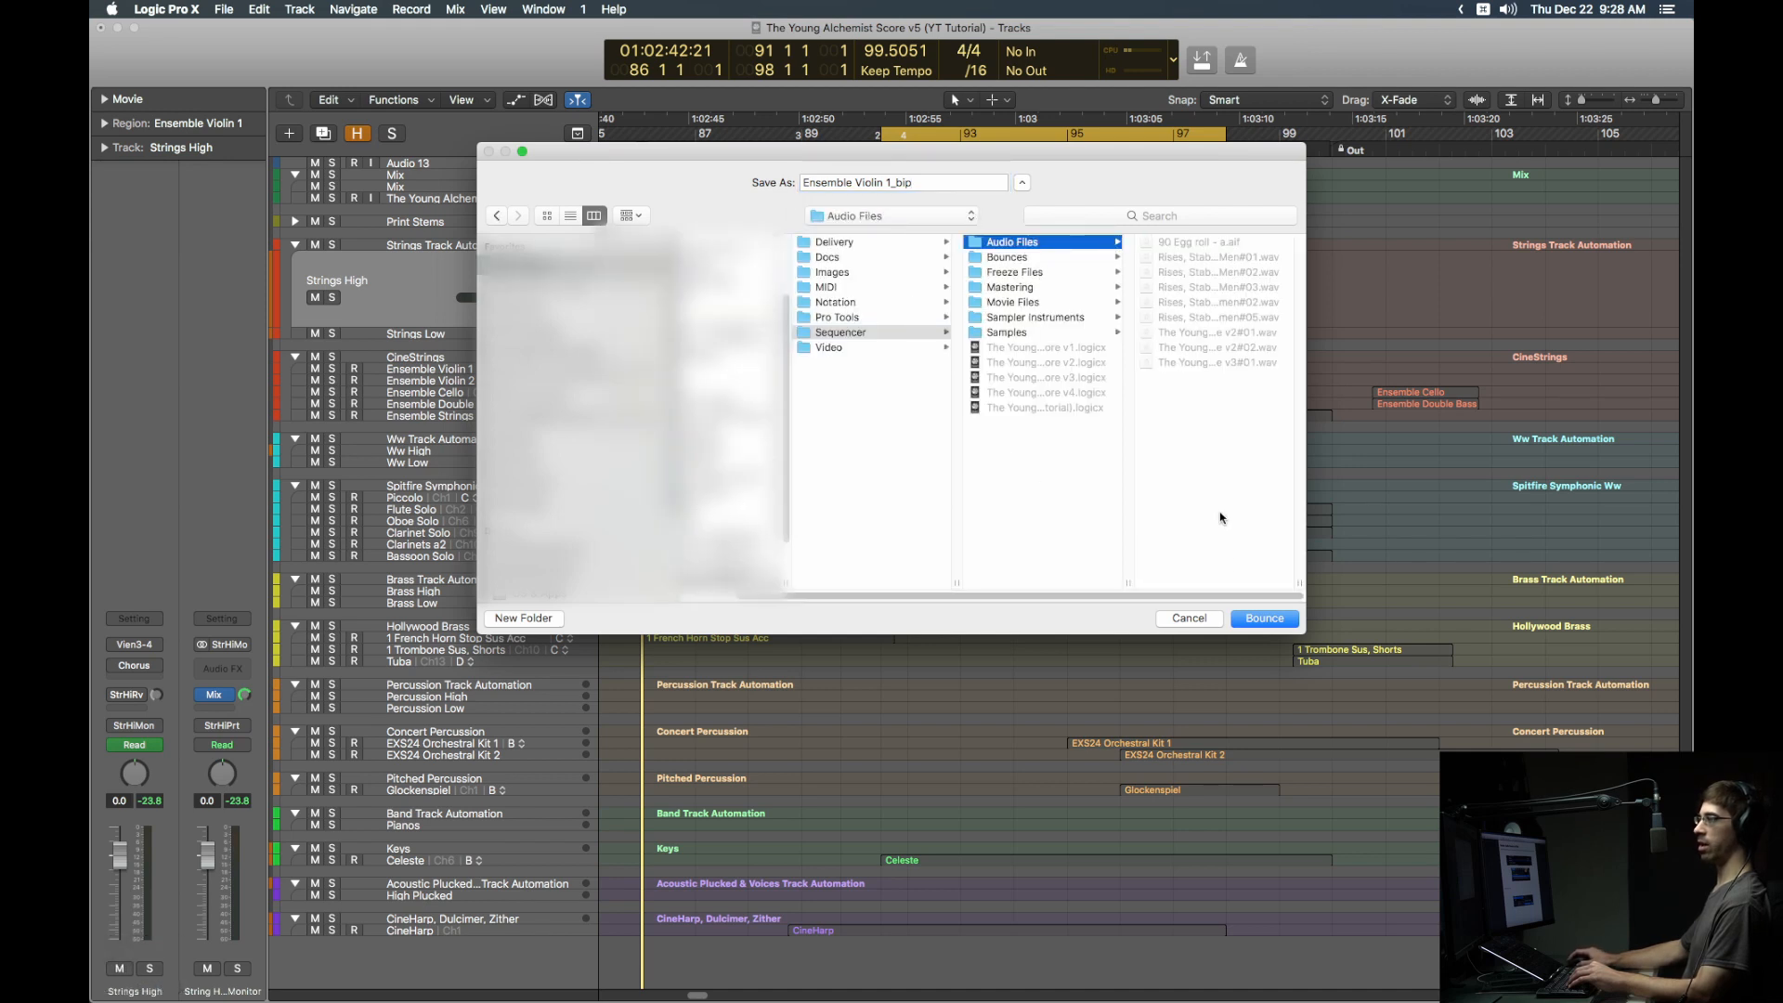
click(1251, 614)
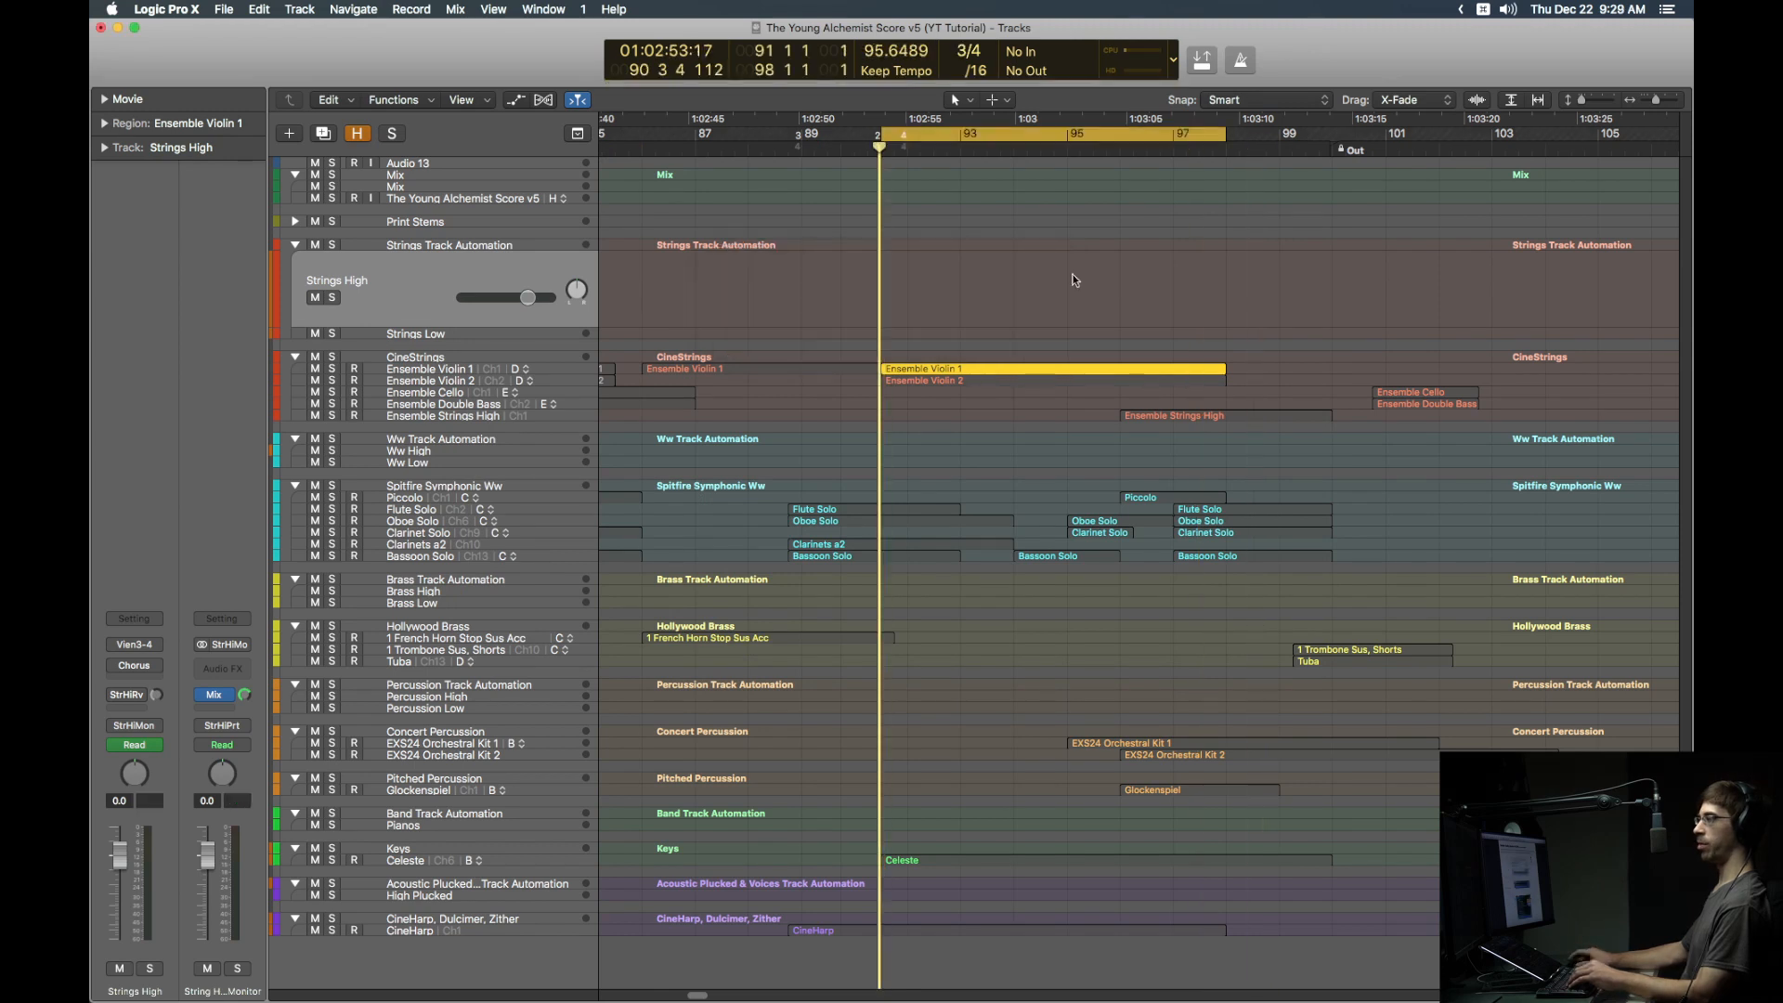
Step: Clear cycle and solo, then create a new audio track directly beneath Ensemble Violin 1
key(c)
key(ctrl+s)
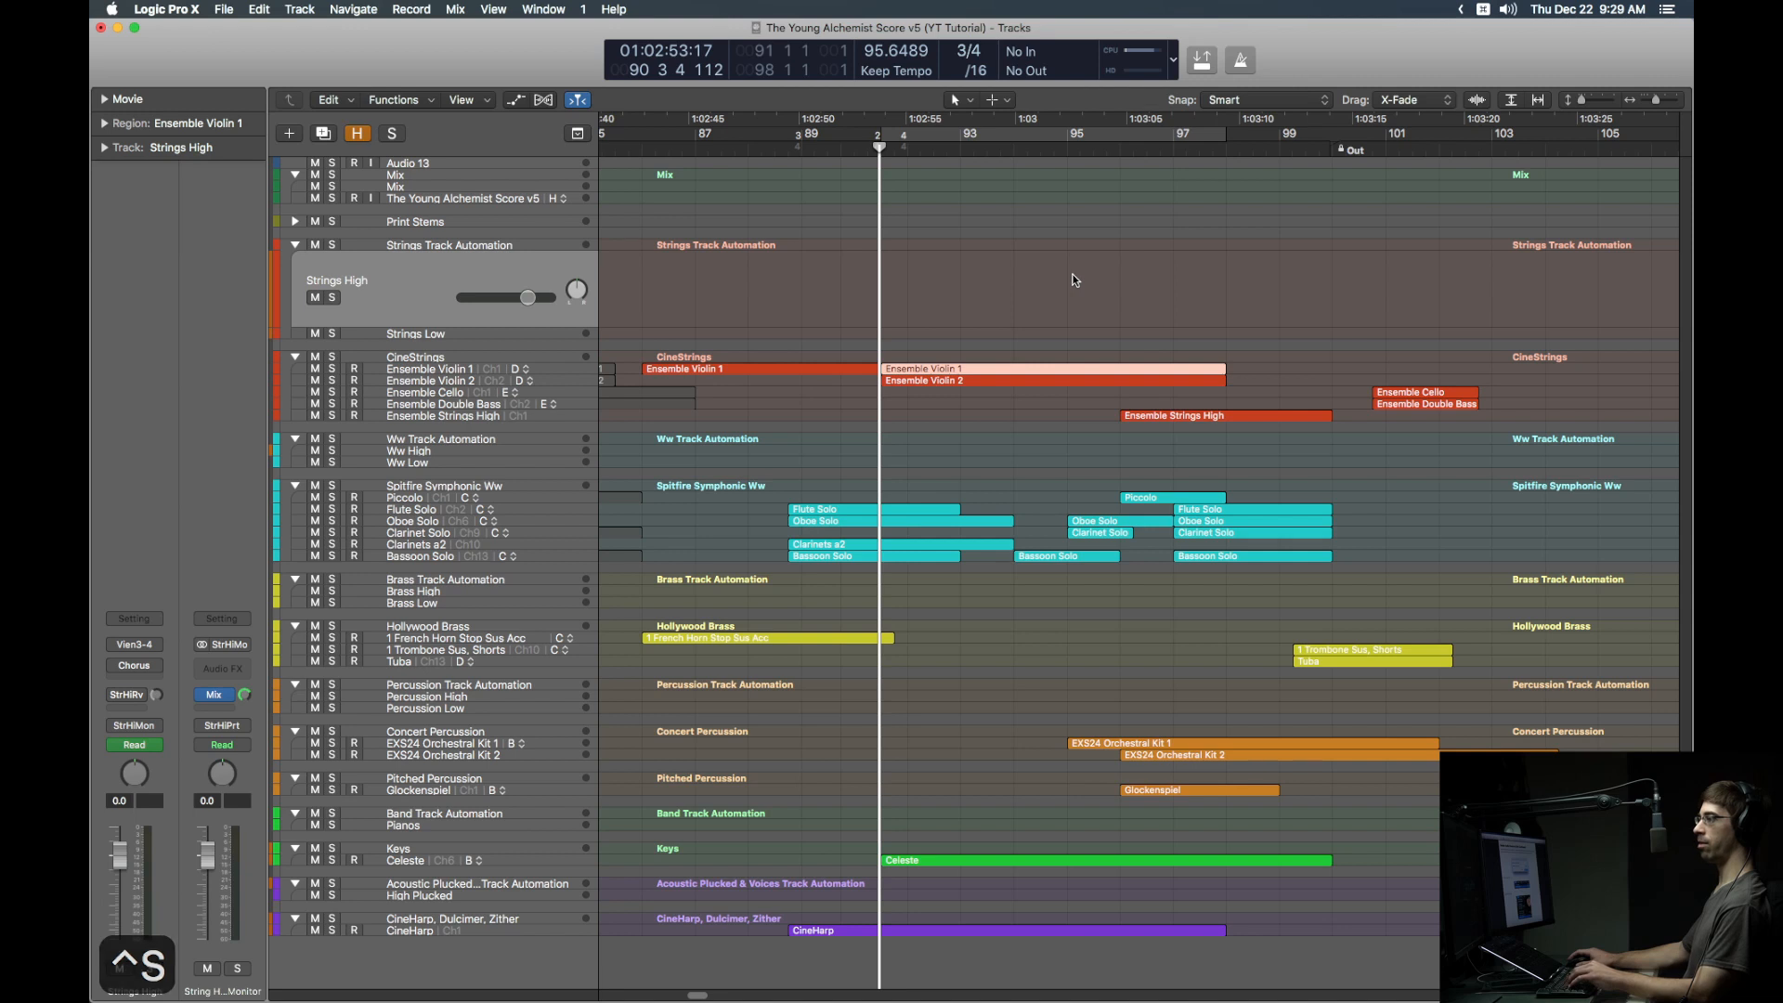
click(1074, 280)
key(alt+super+a)
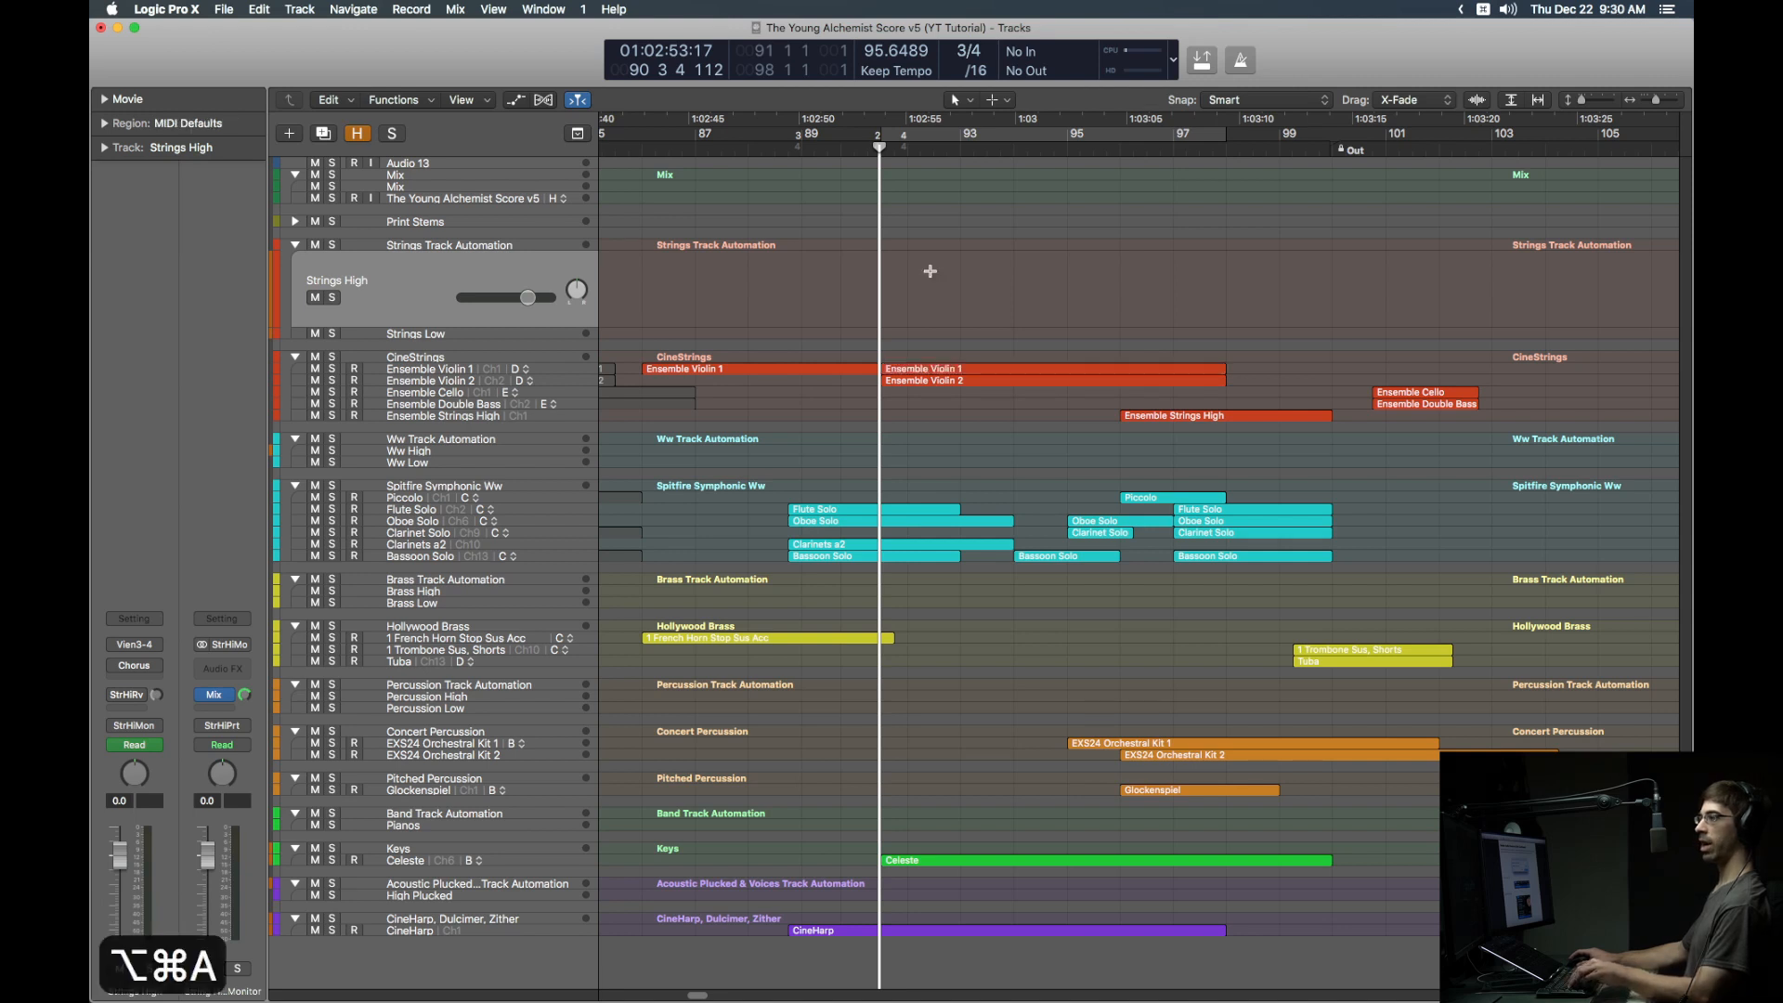
drag(414, 312, 435, 391)
Step: Place the Ensemble Violin 1_bip file on the new track at the playhead and mute the original MIDI region
key(f)
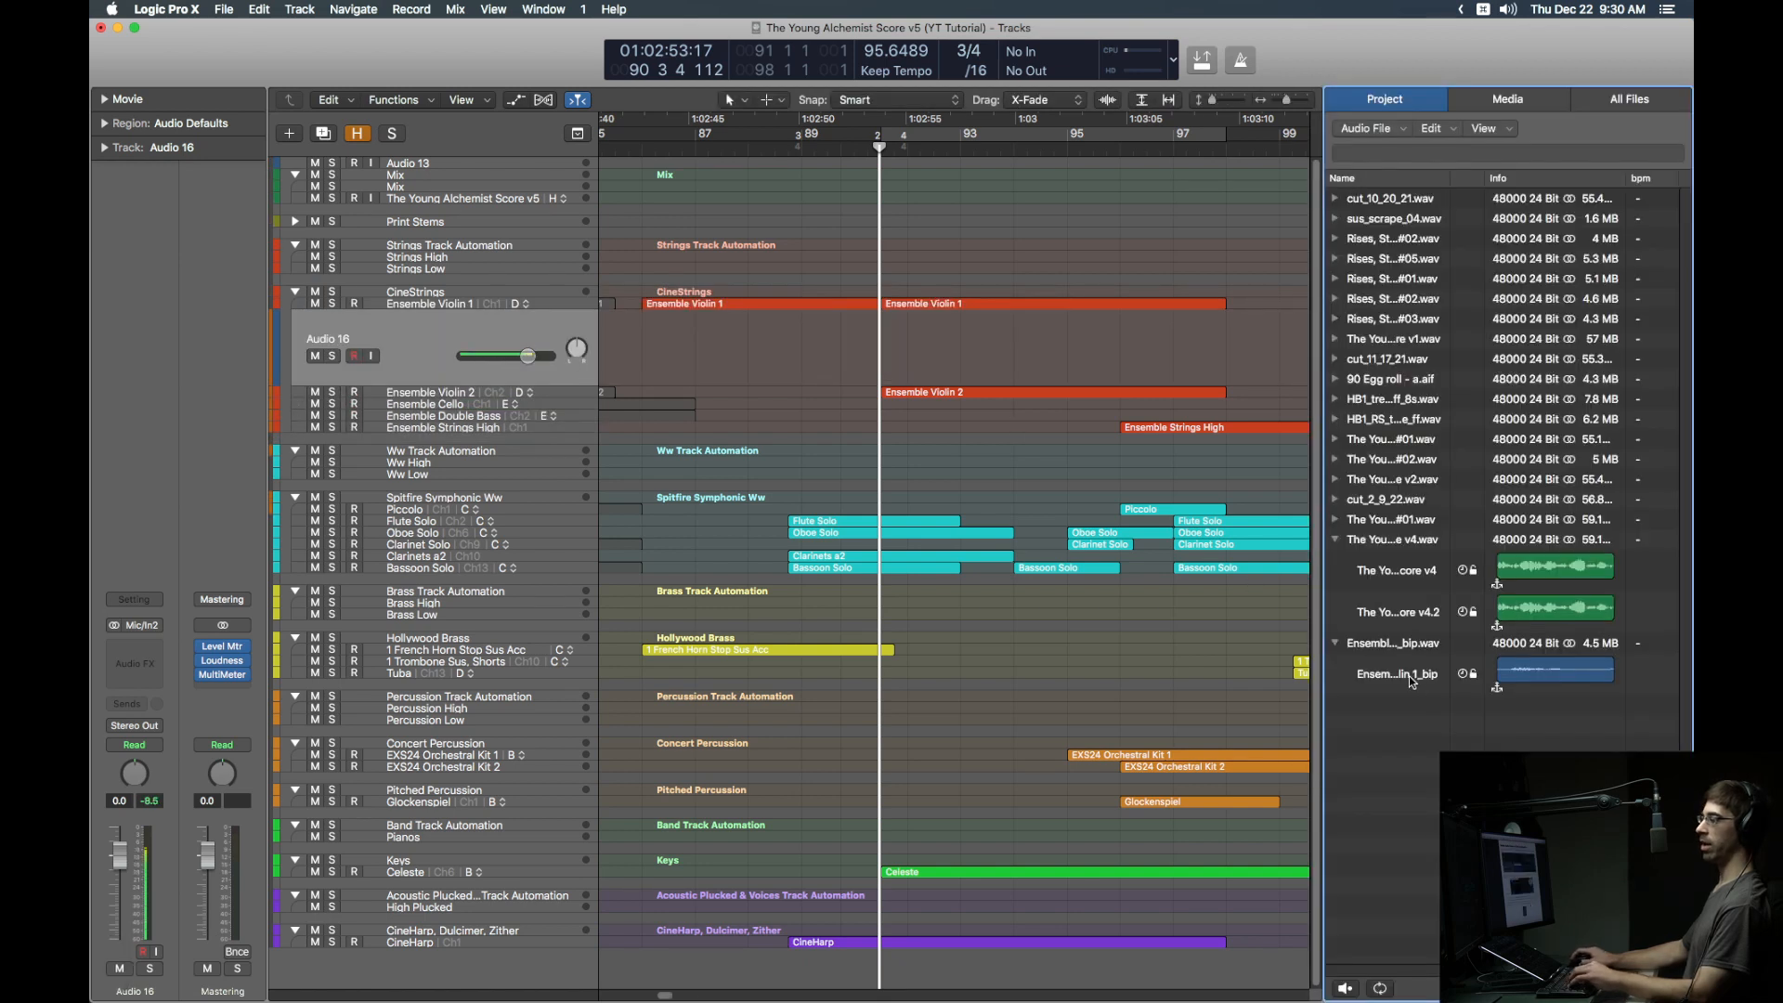
drag(1412, 681, 949, 332)
key(f)
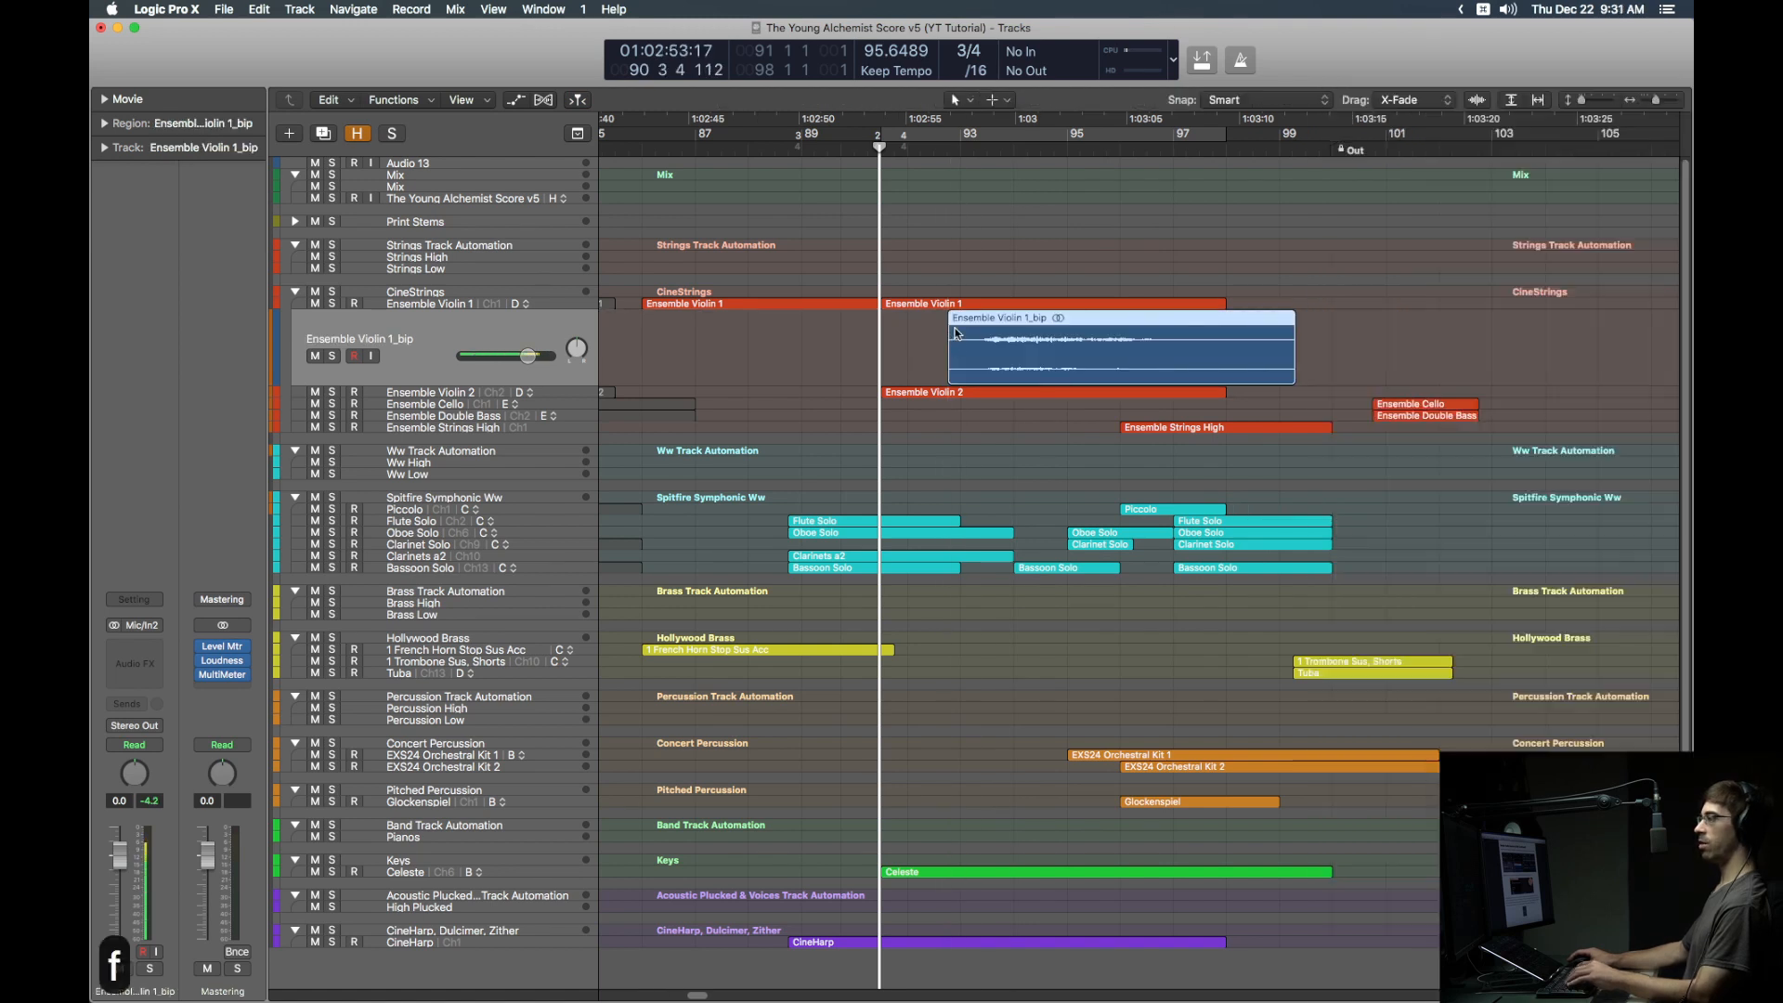
key(alt+shift+super+r)
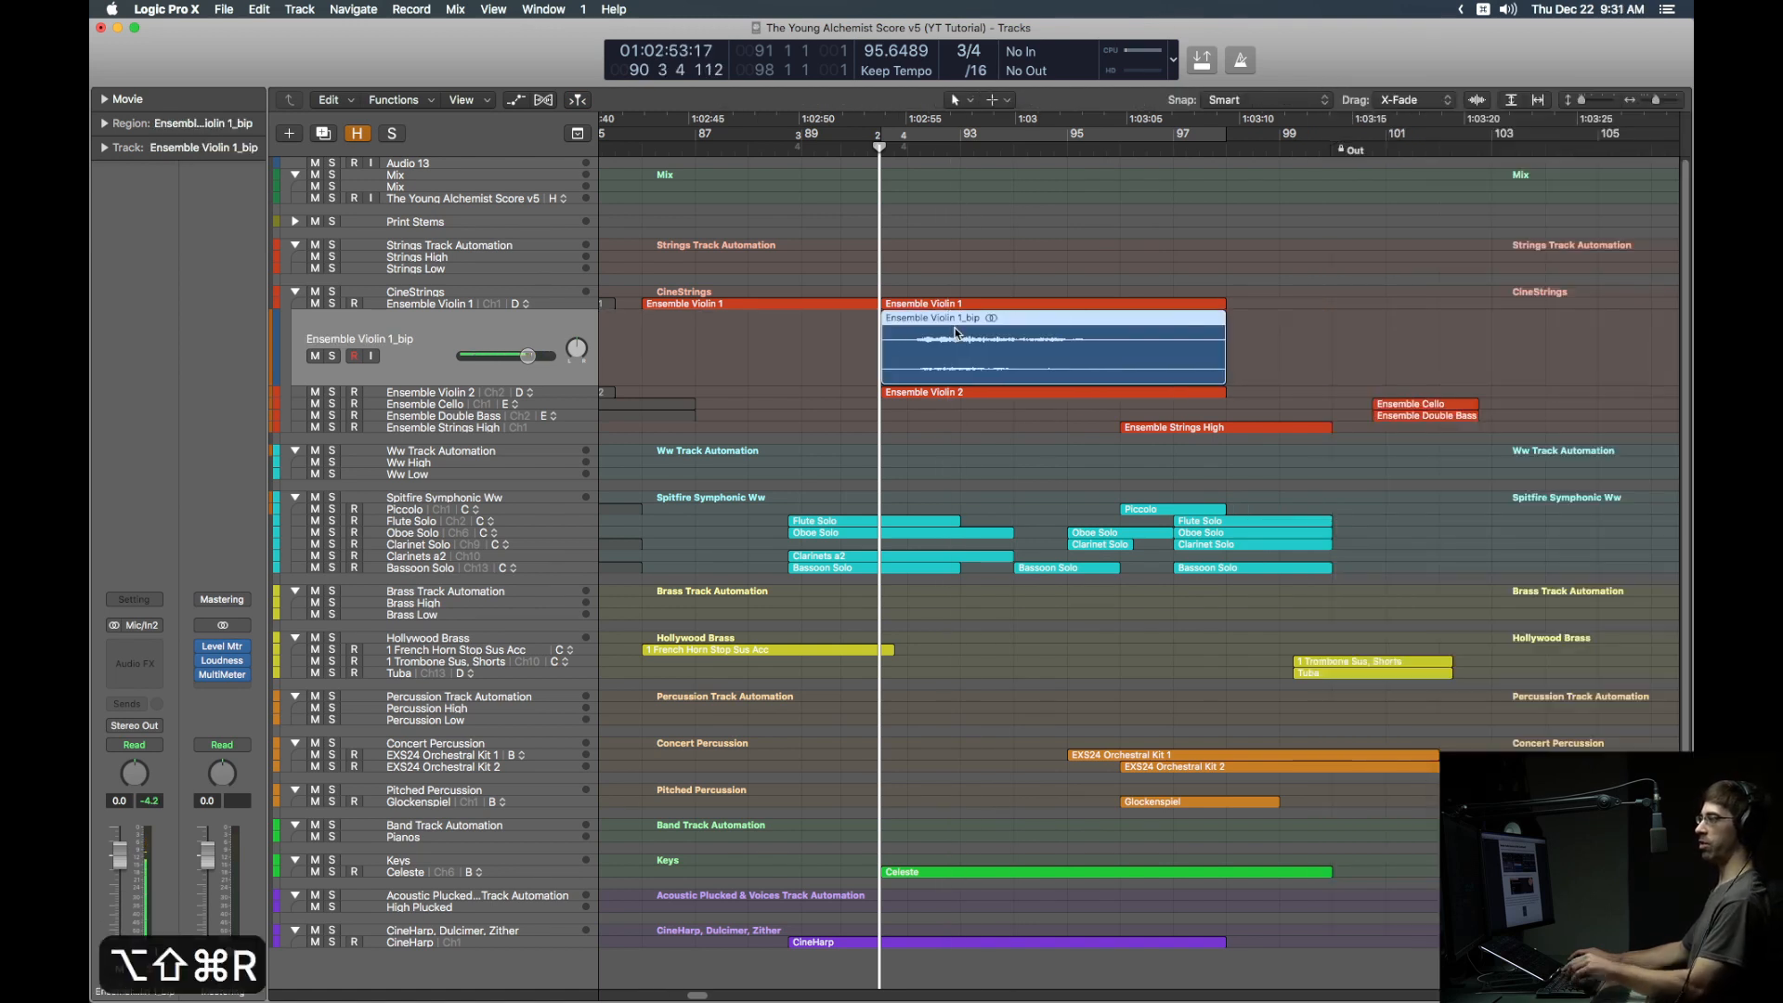
click(968, 303)
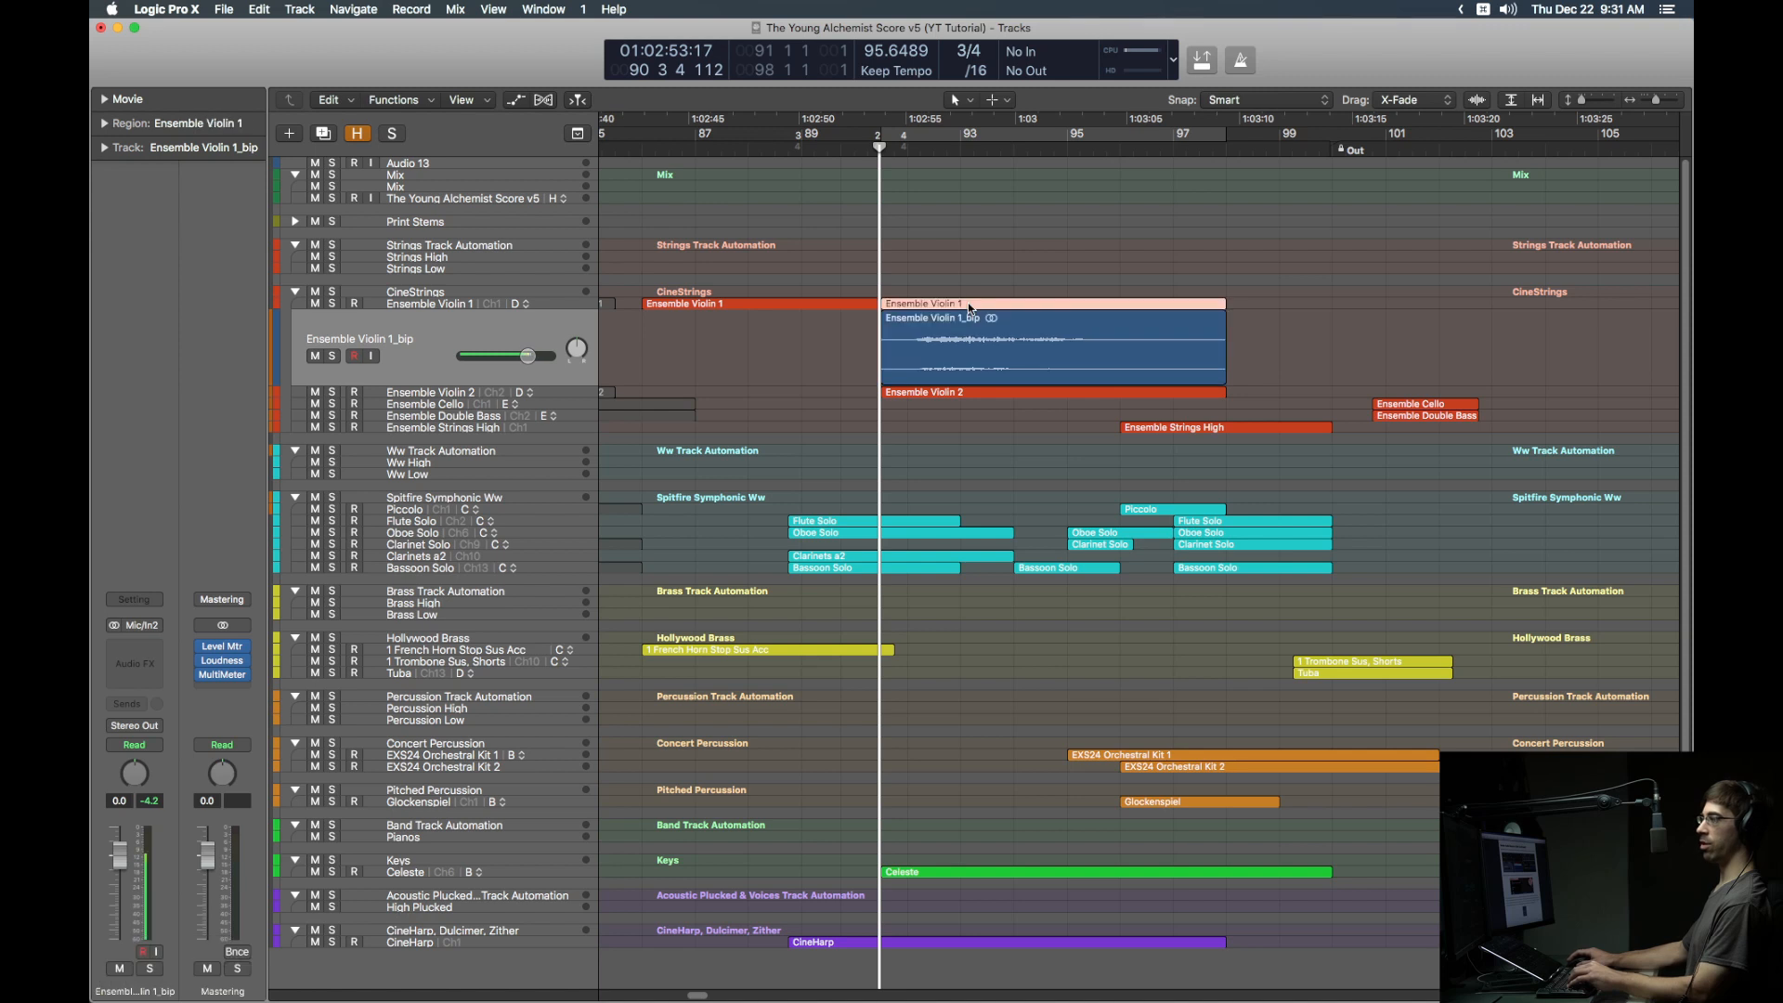
key(ctrl+m)
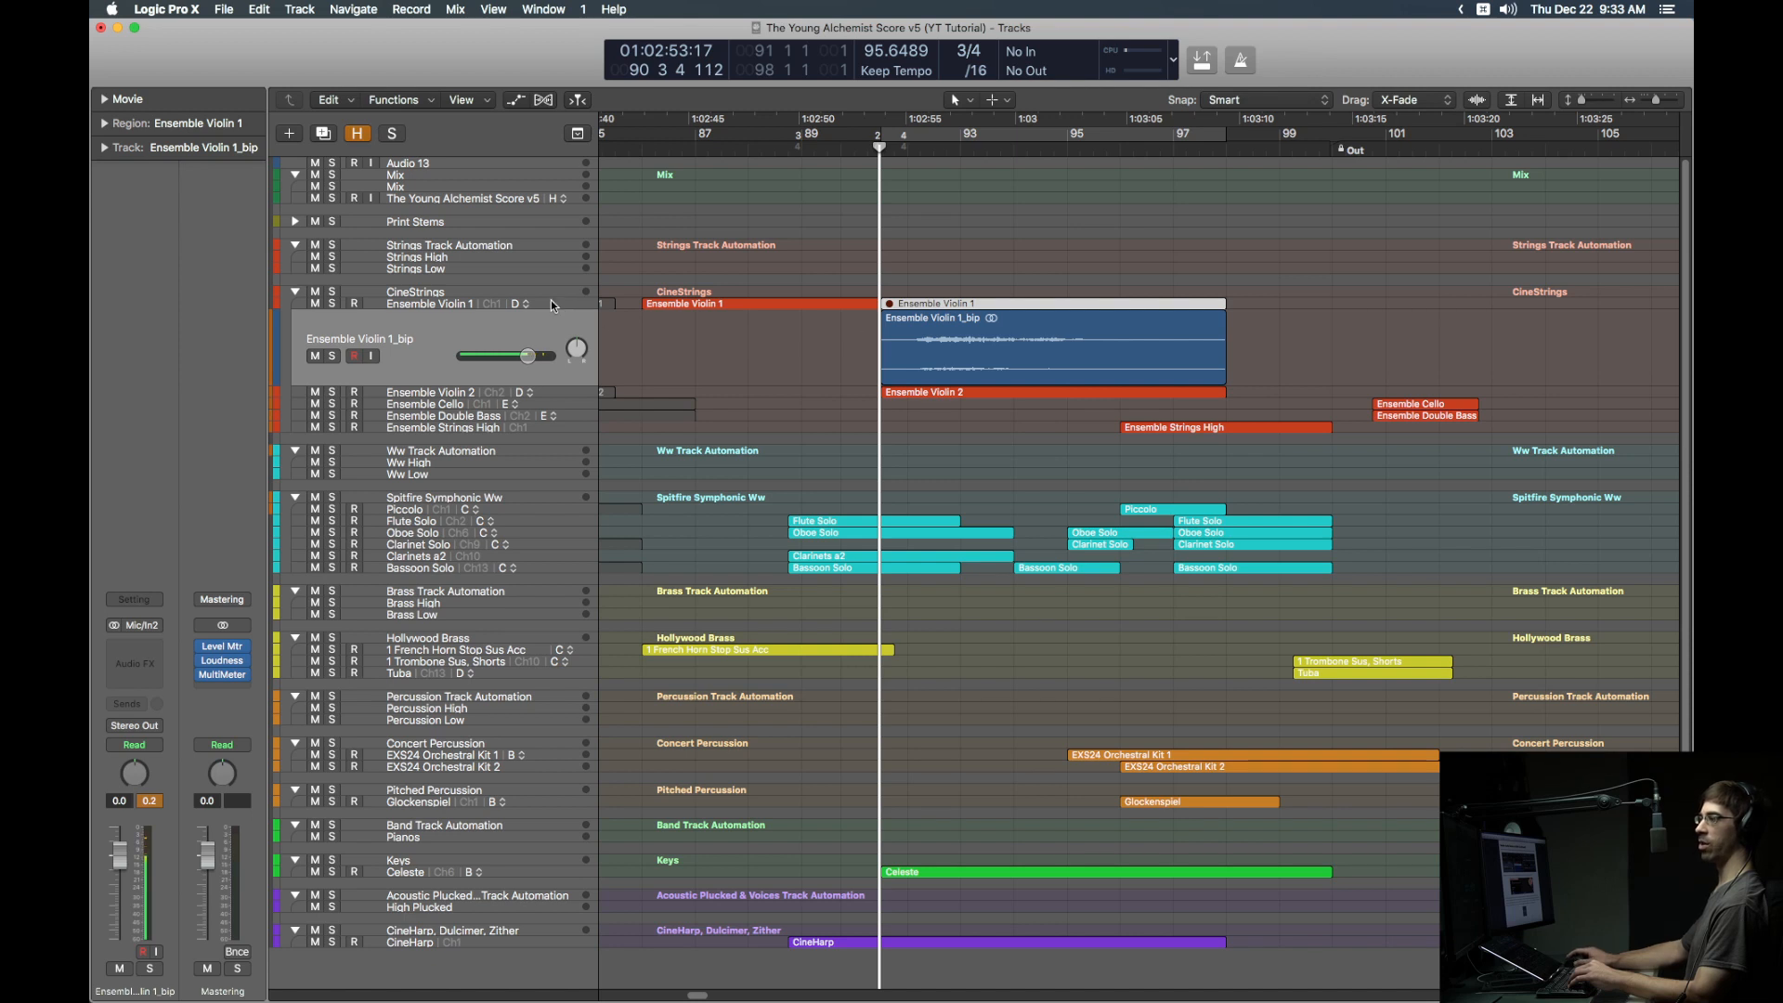
Step: Route the Ensemble Violin 1_bip track's output to Bus 129 (Str High Mon)
click(146, 727)
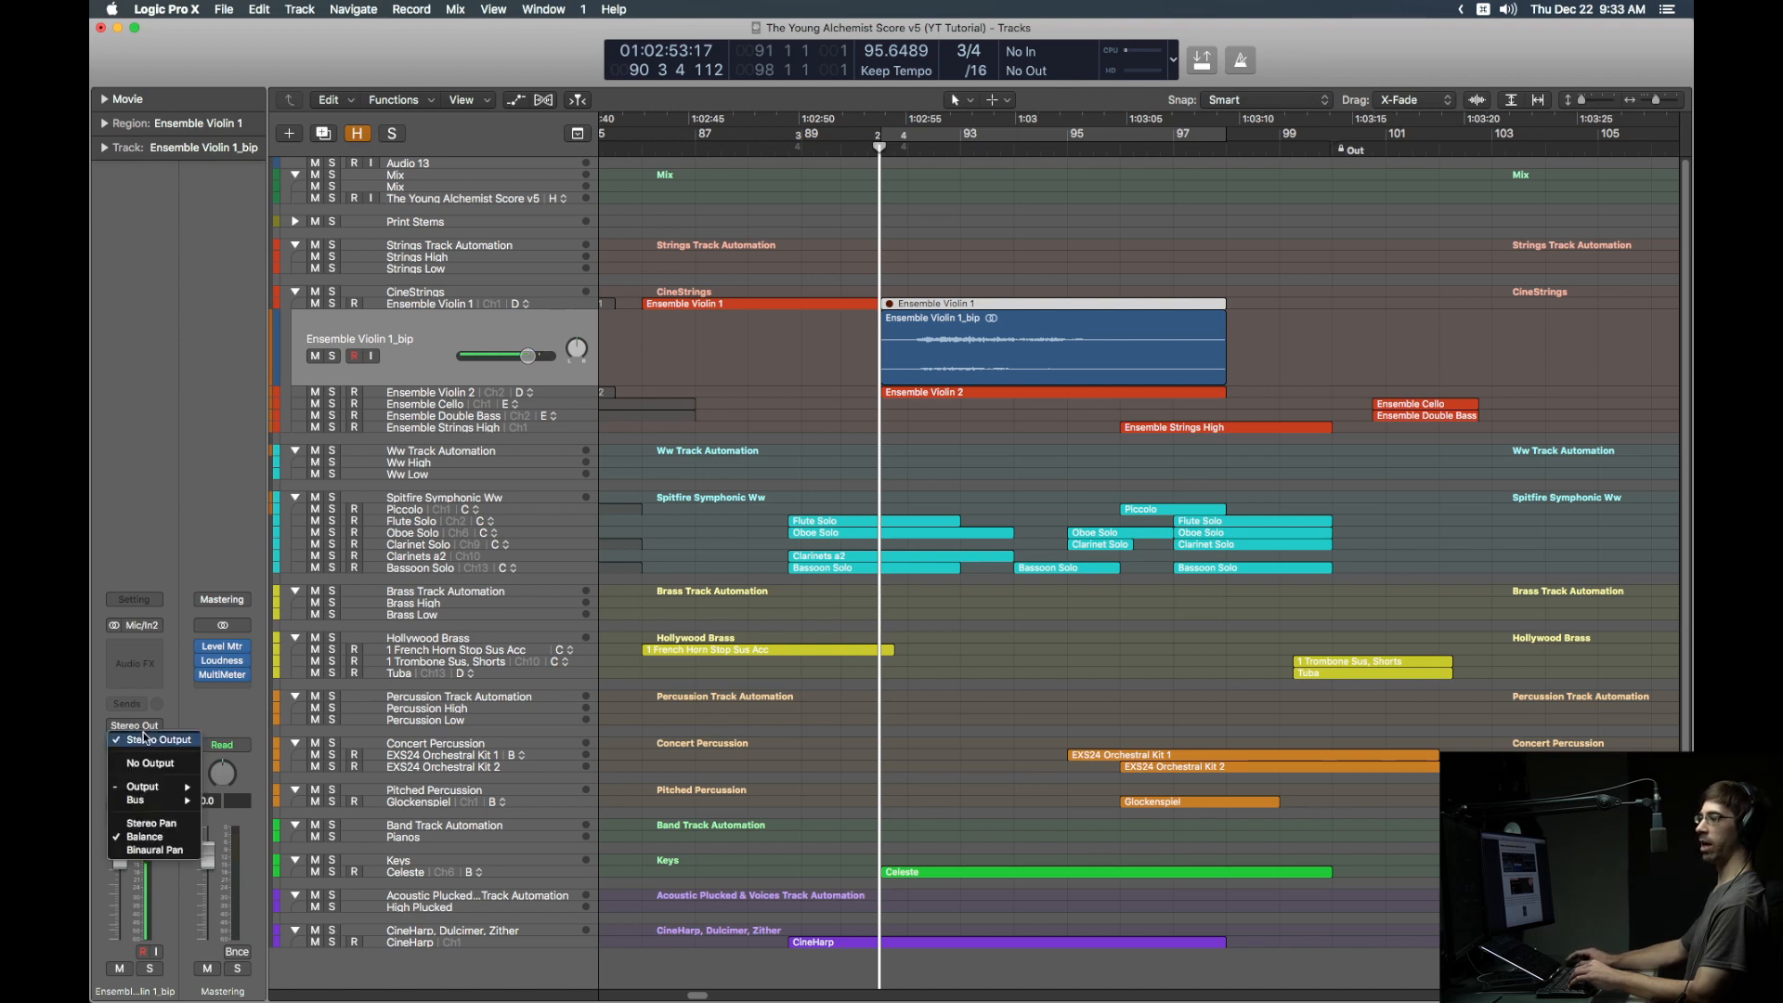
mouse_move(154, 801)
mouse_move(267, 948)
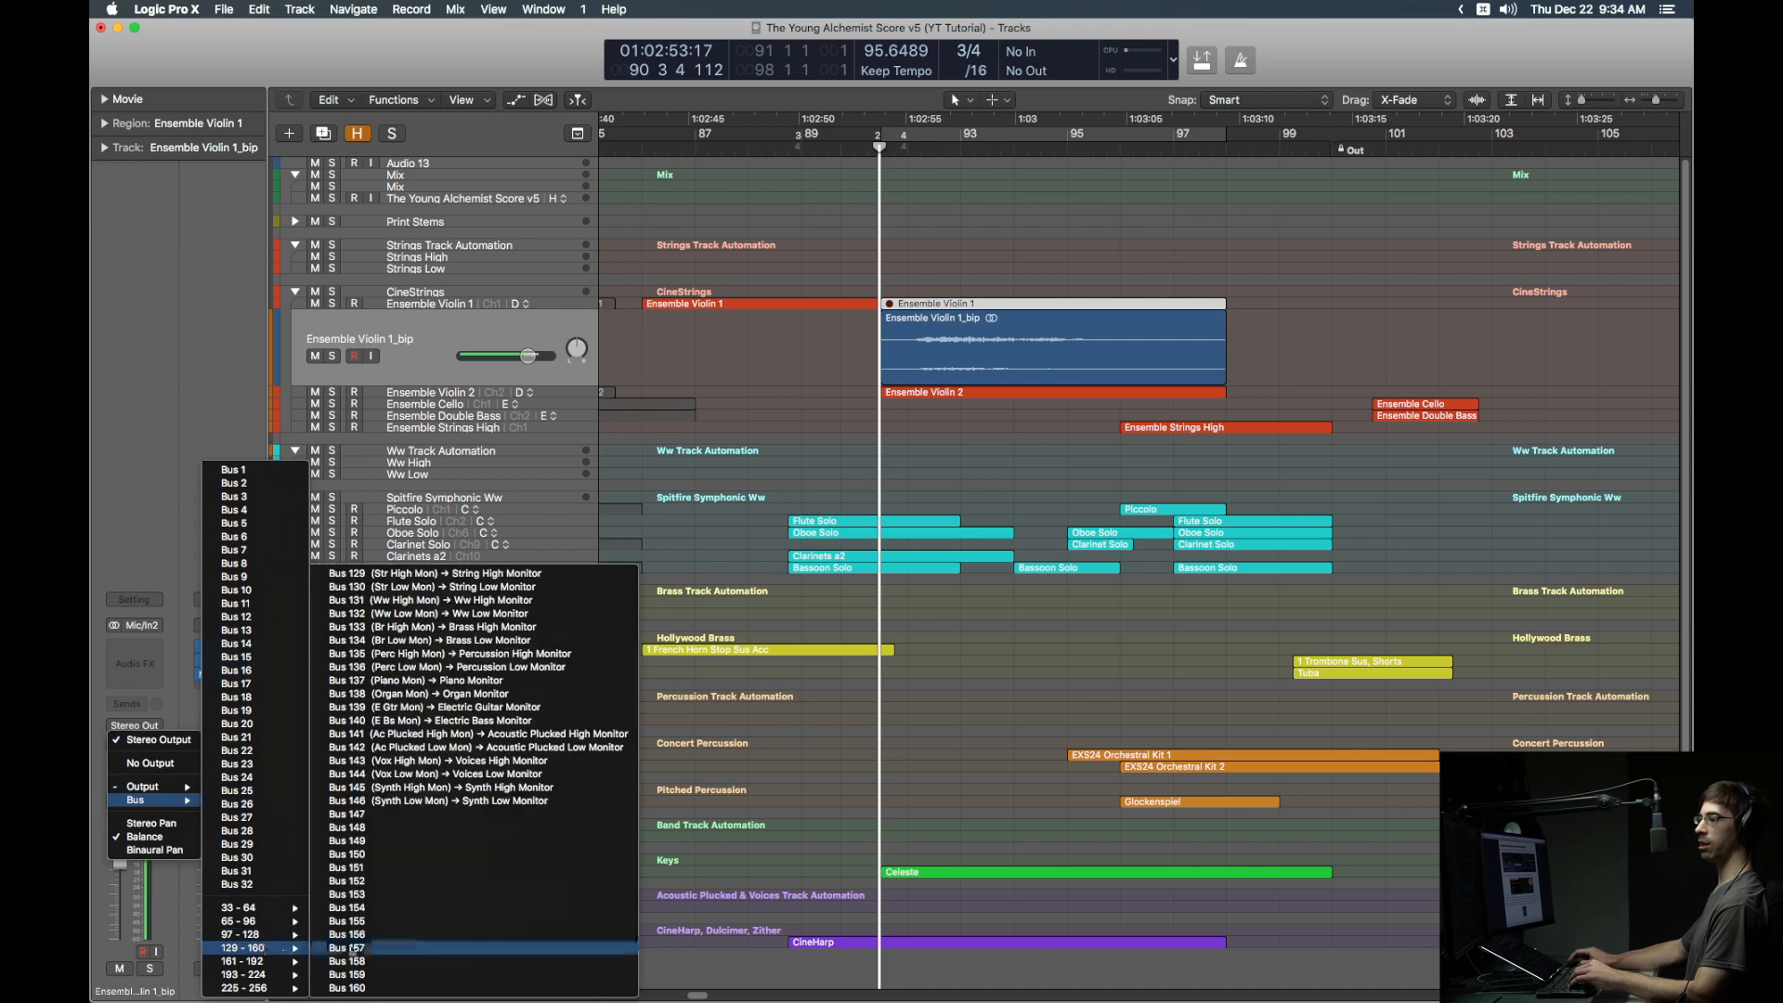
click(432, 583)
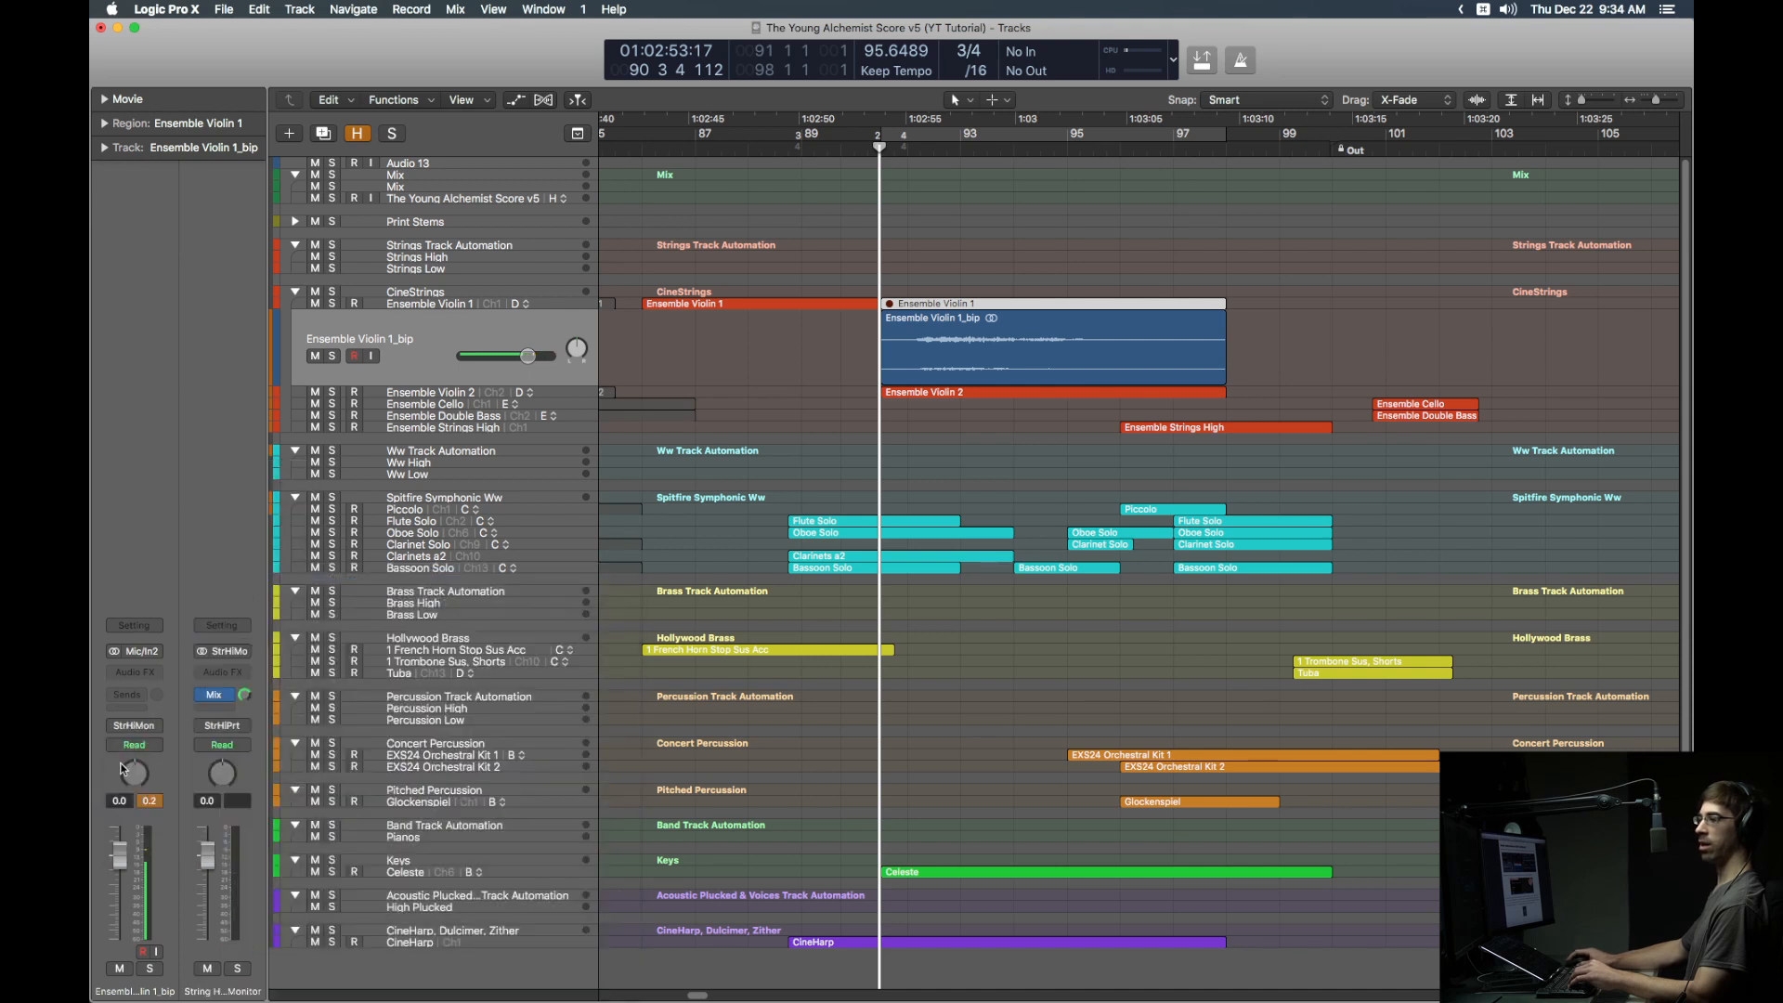
Step: Add a send to Bus 97 (Str High Rv) at -12 dB
click(139, 698)
mouse_move(158, 723)
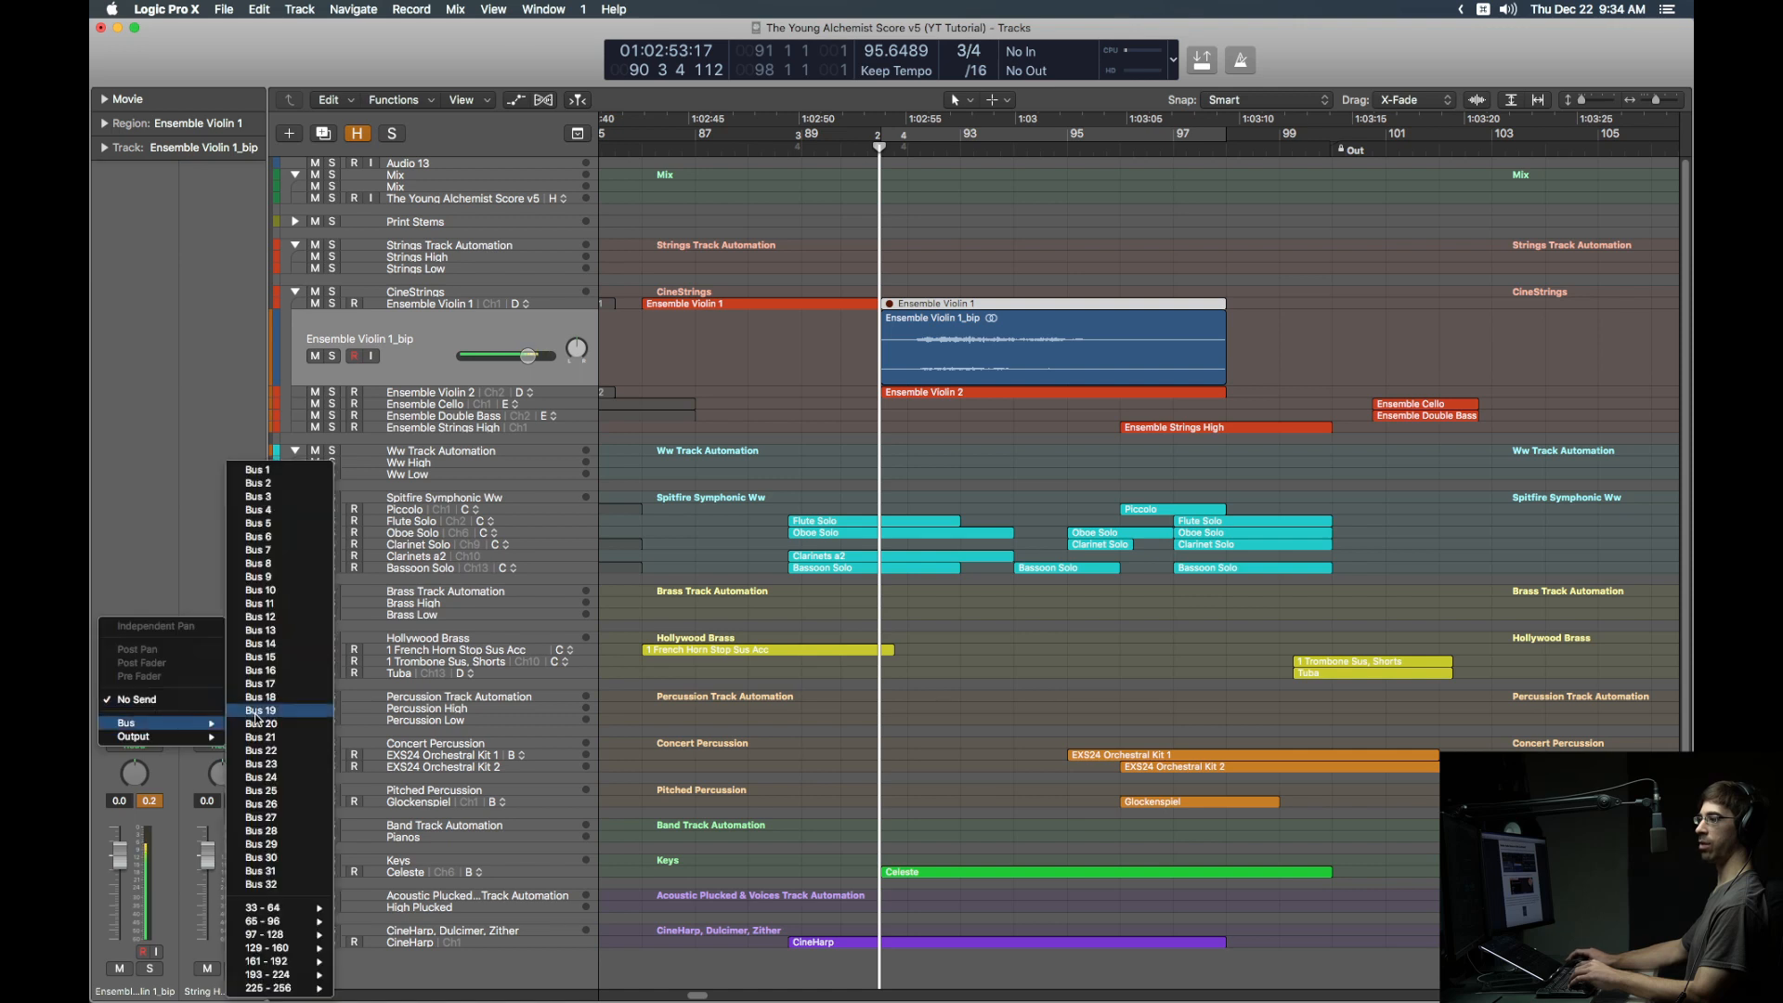
mouse_move(269, 934)
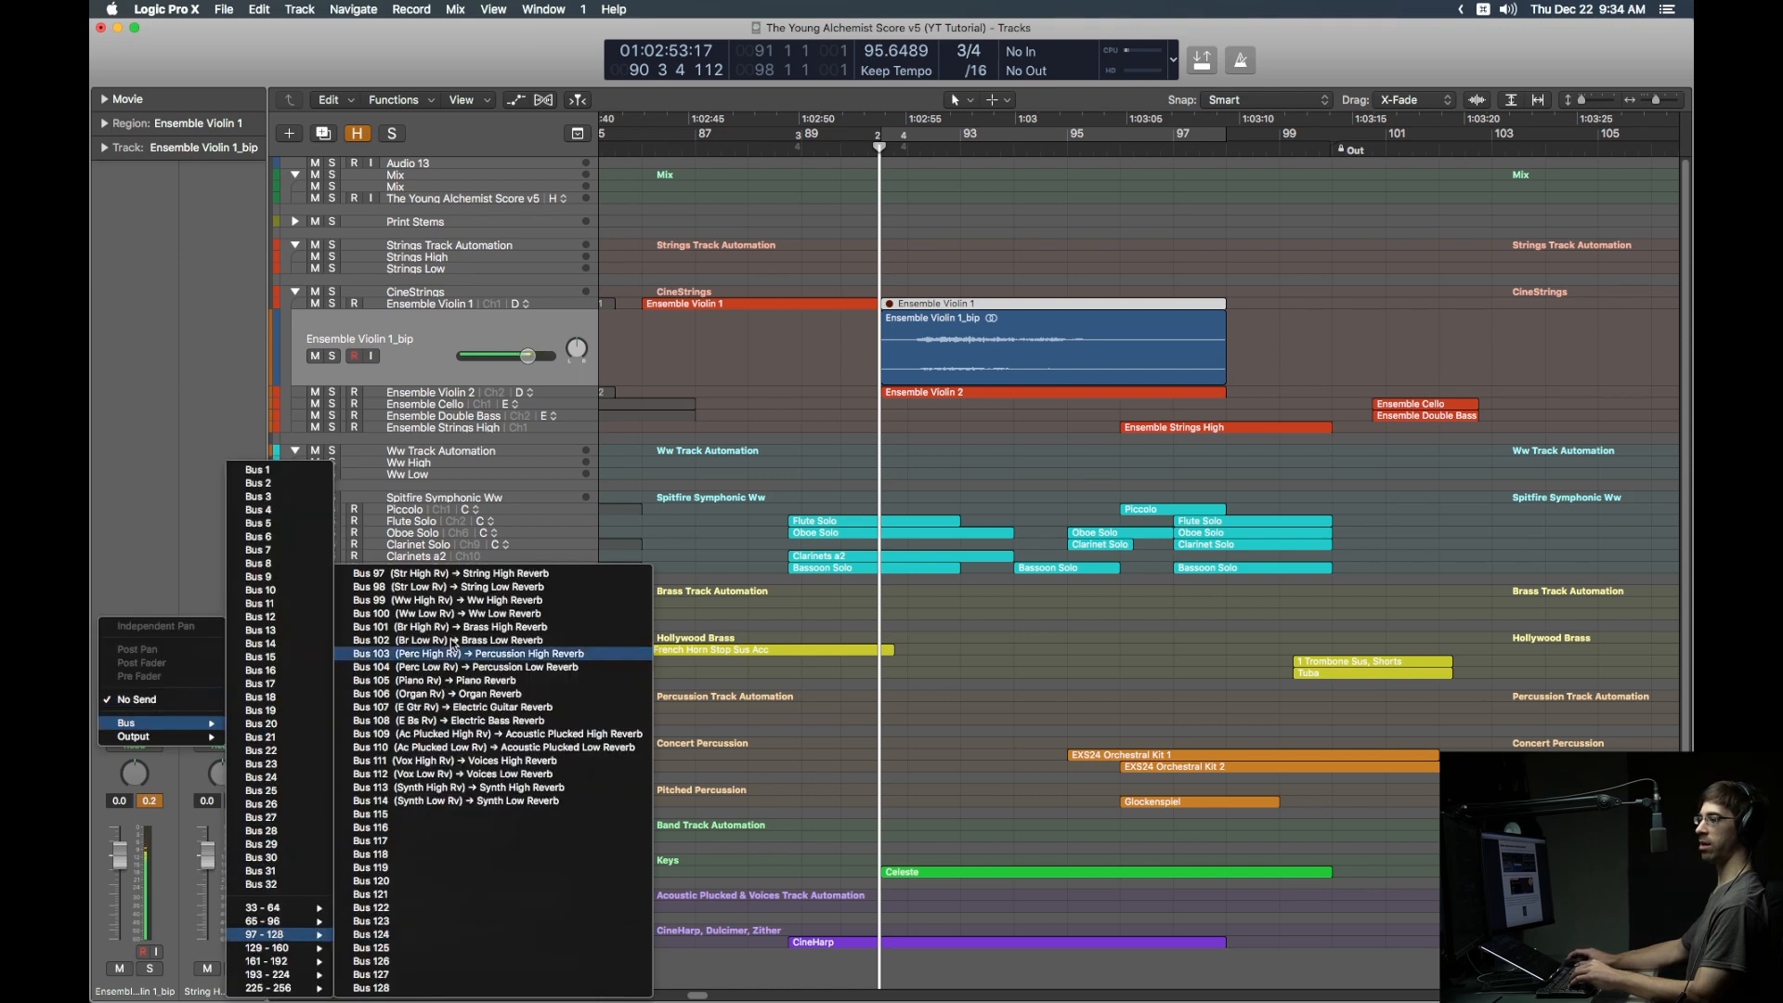
click(470, 574)
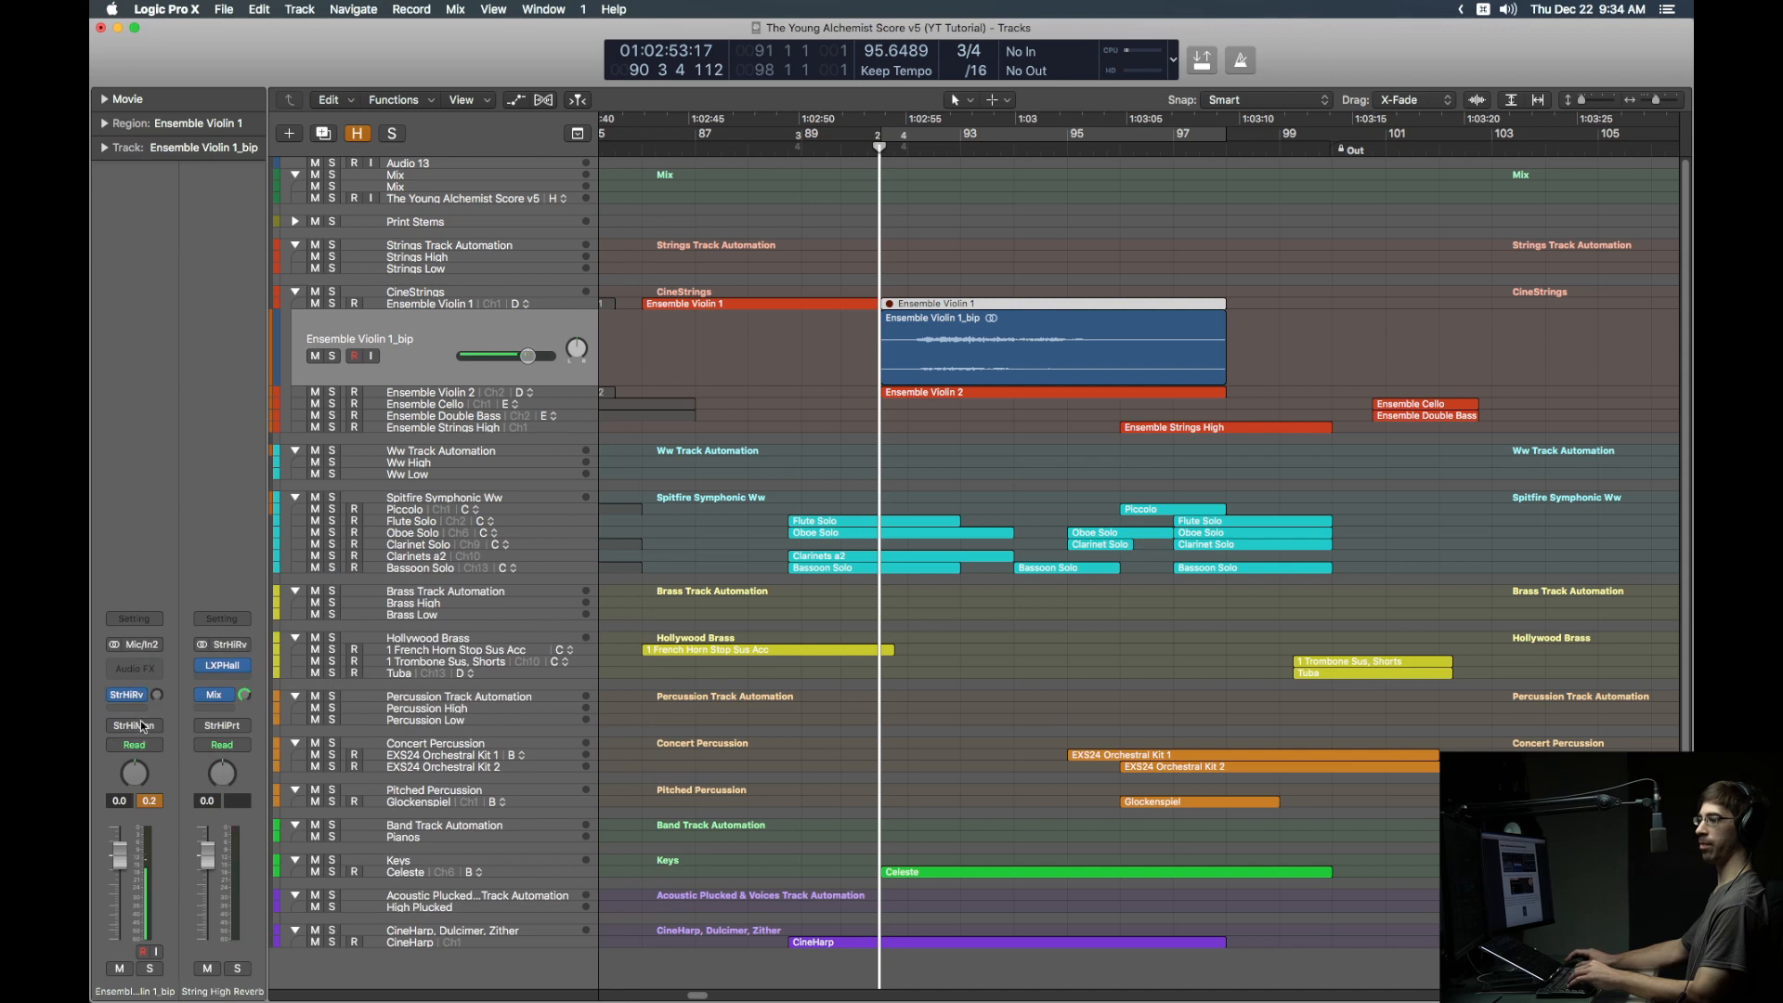
double_click(156, 696)
text(-12)
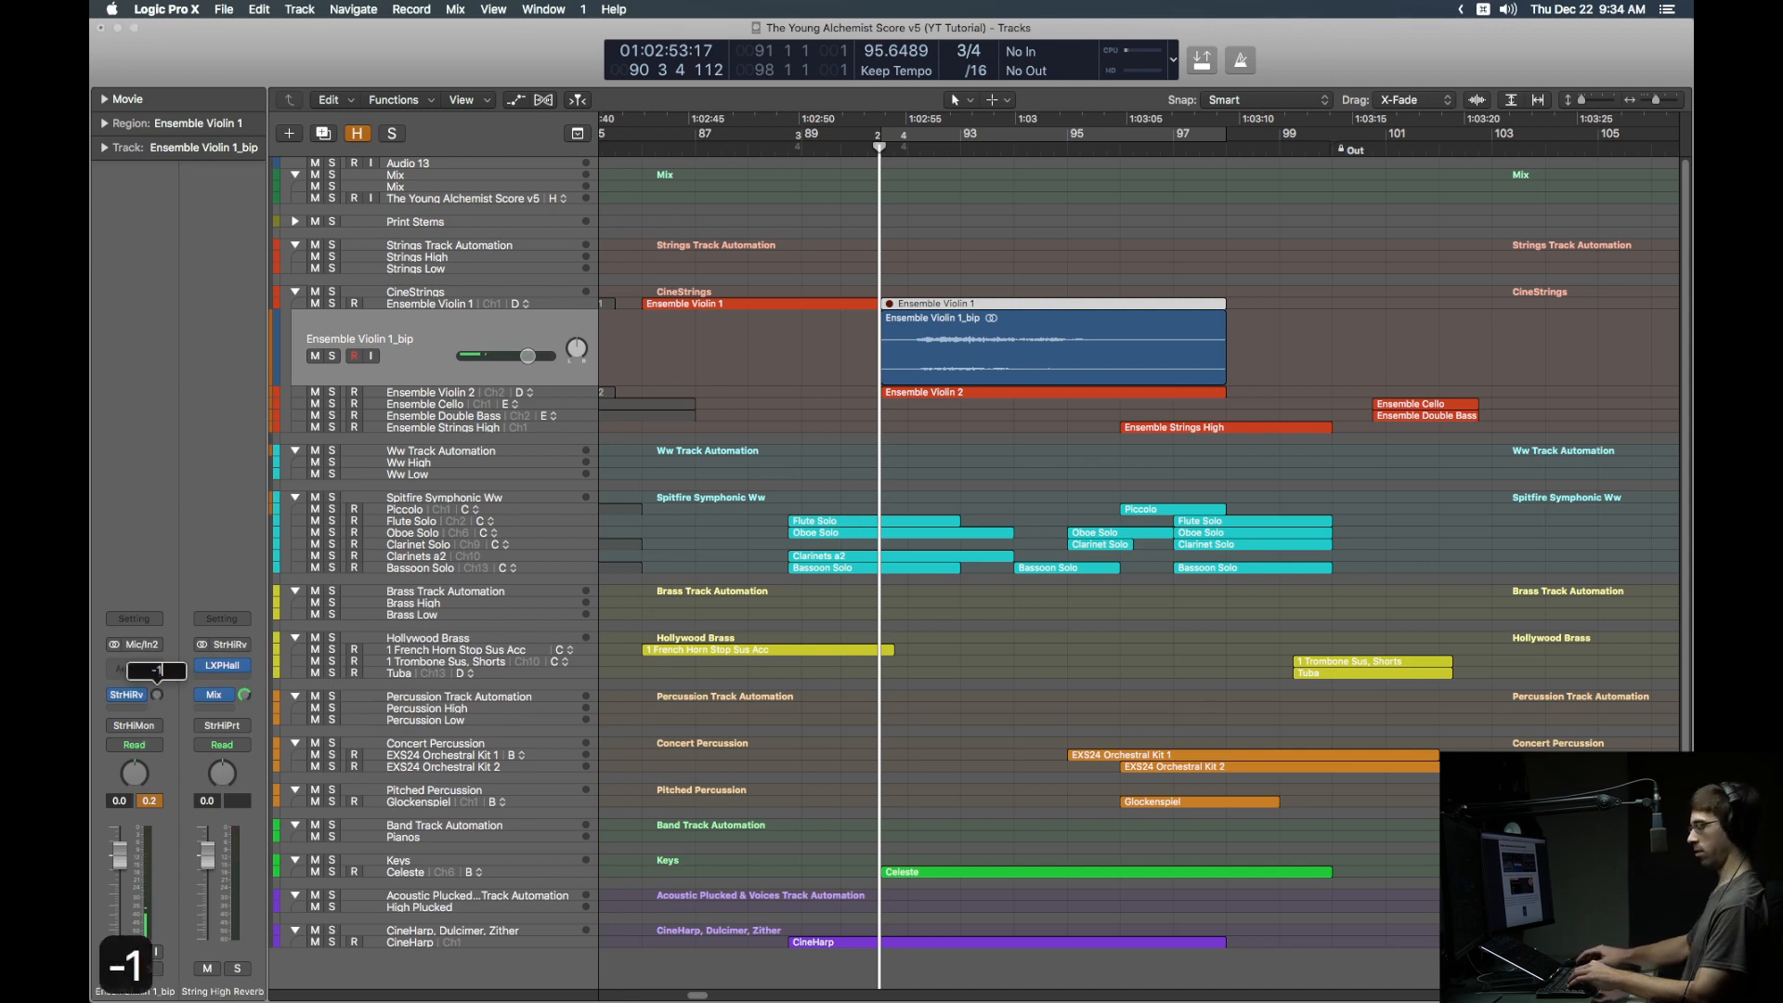
key(Return)
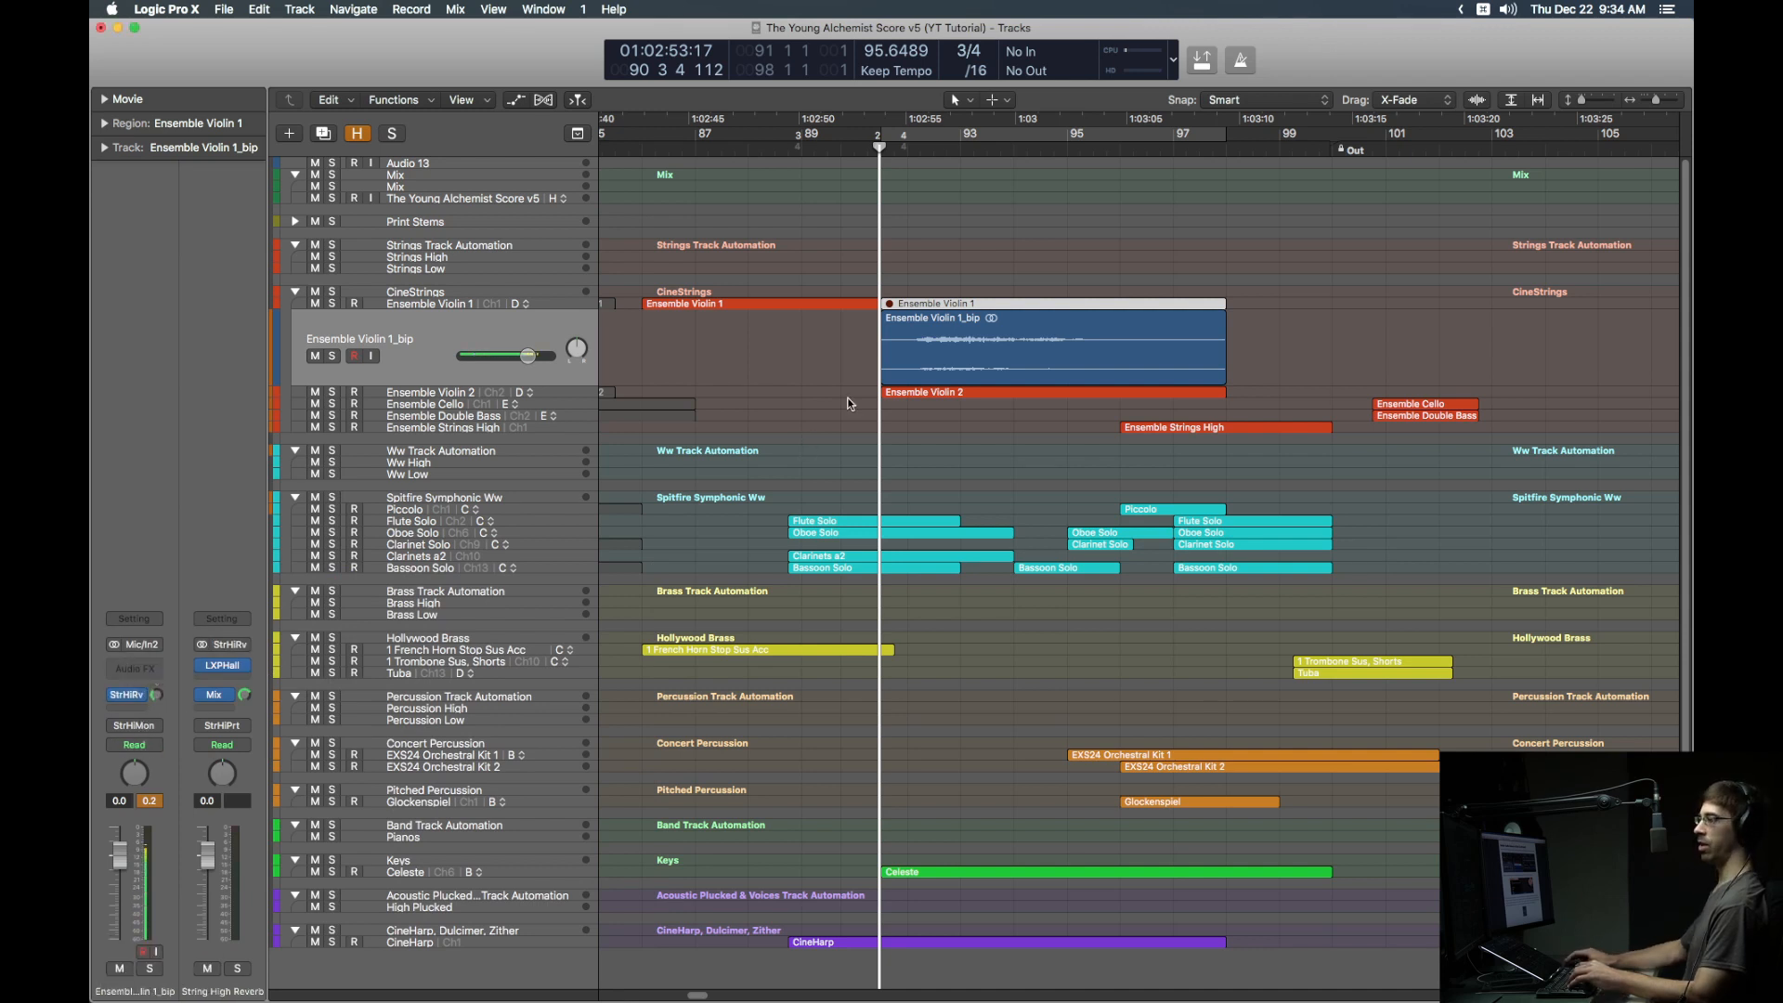
Step: Solo the Ensemble Violin 1_bip track and audition it from bar 92, then unsolo it
key(s)
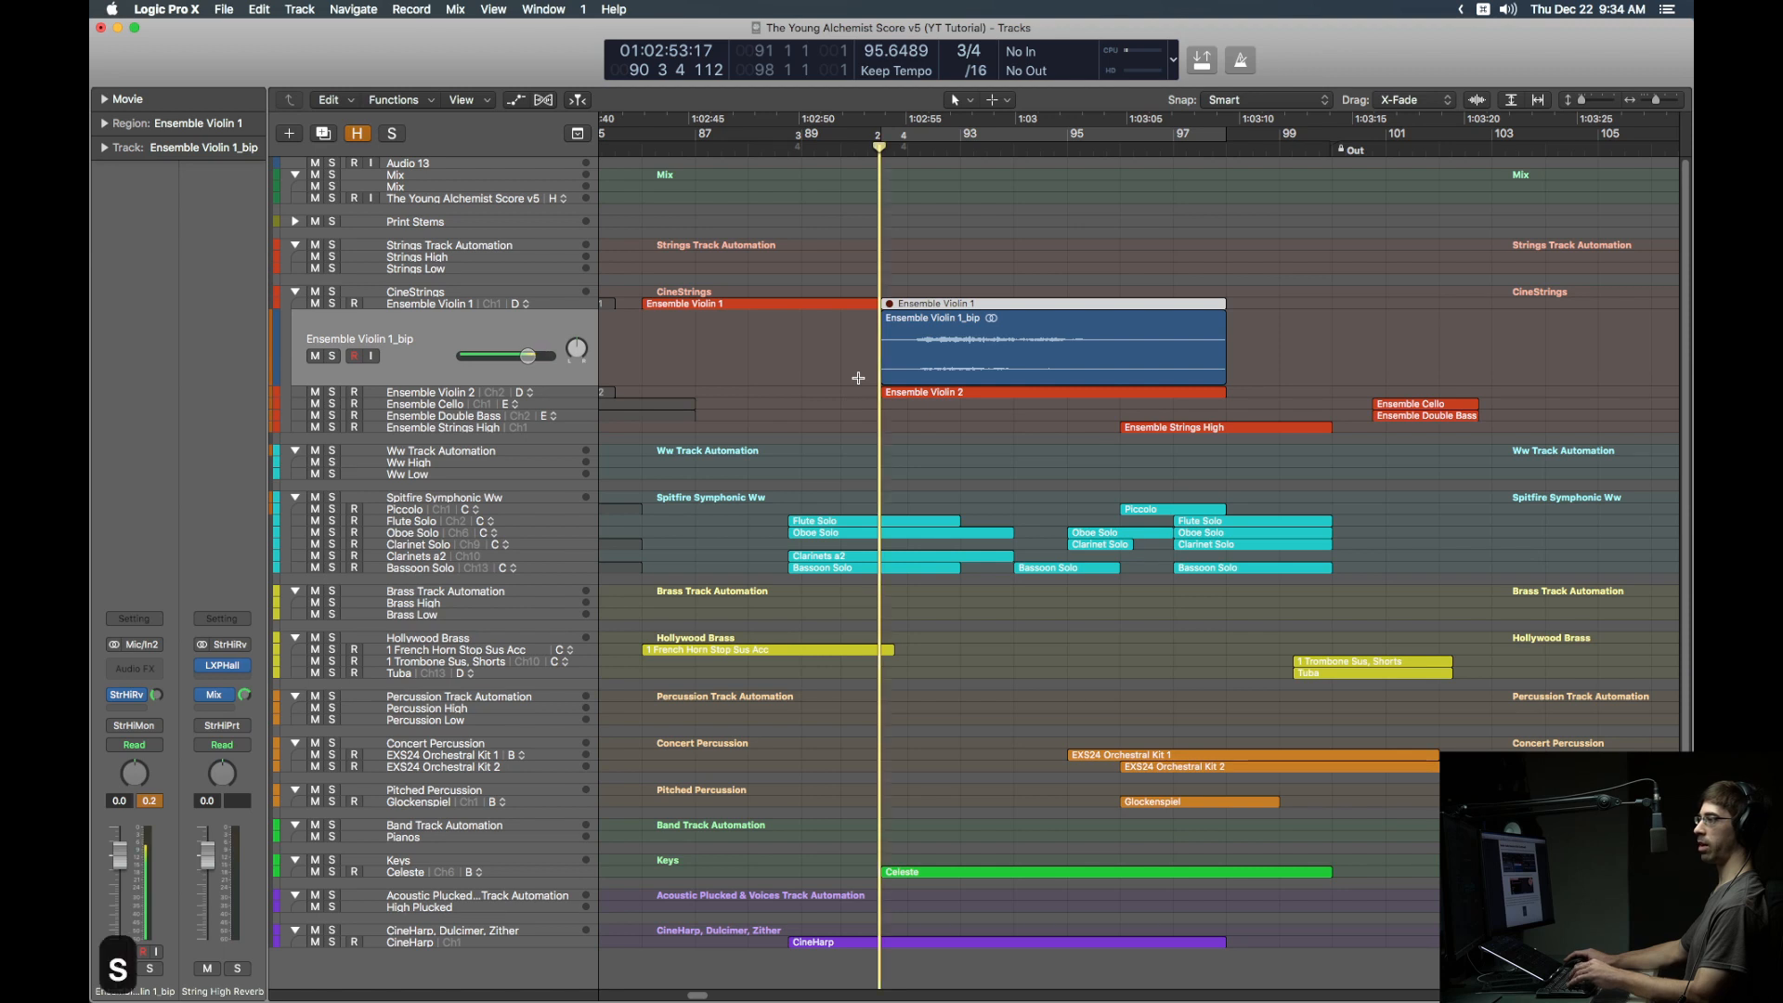
key(space)
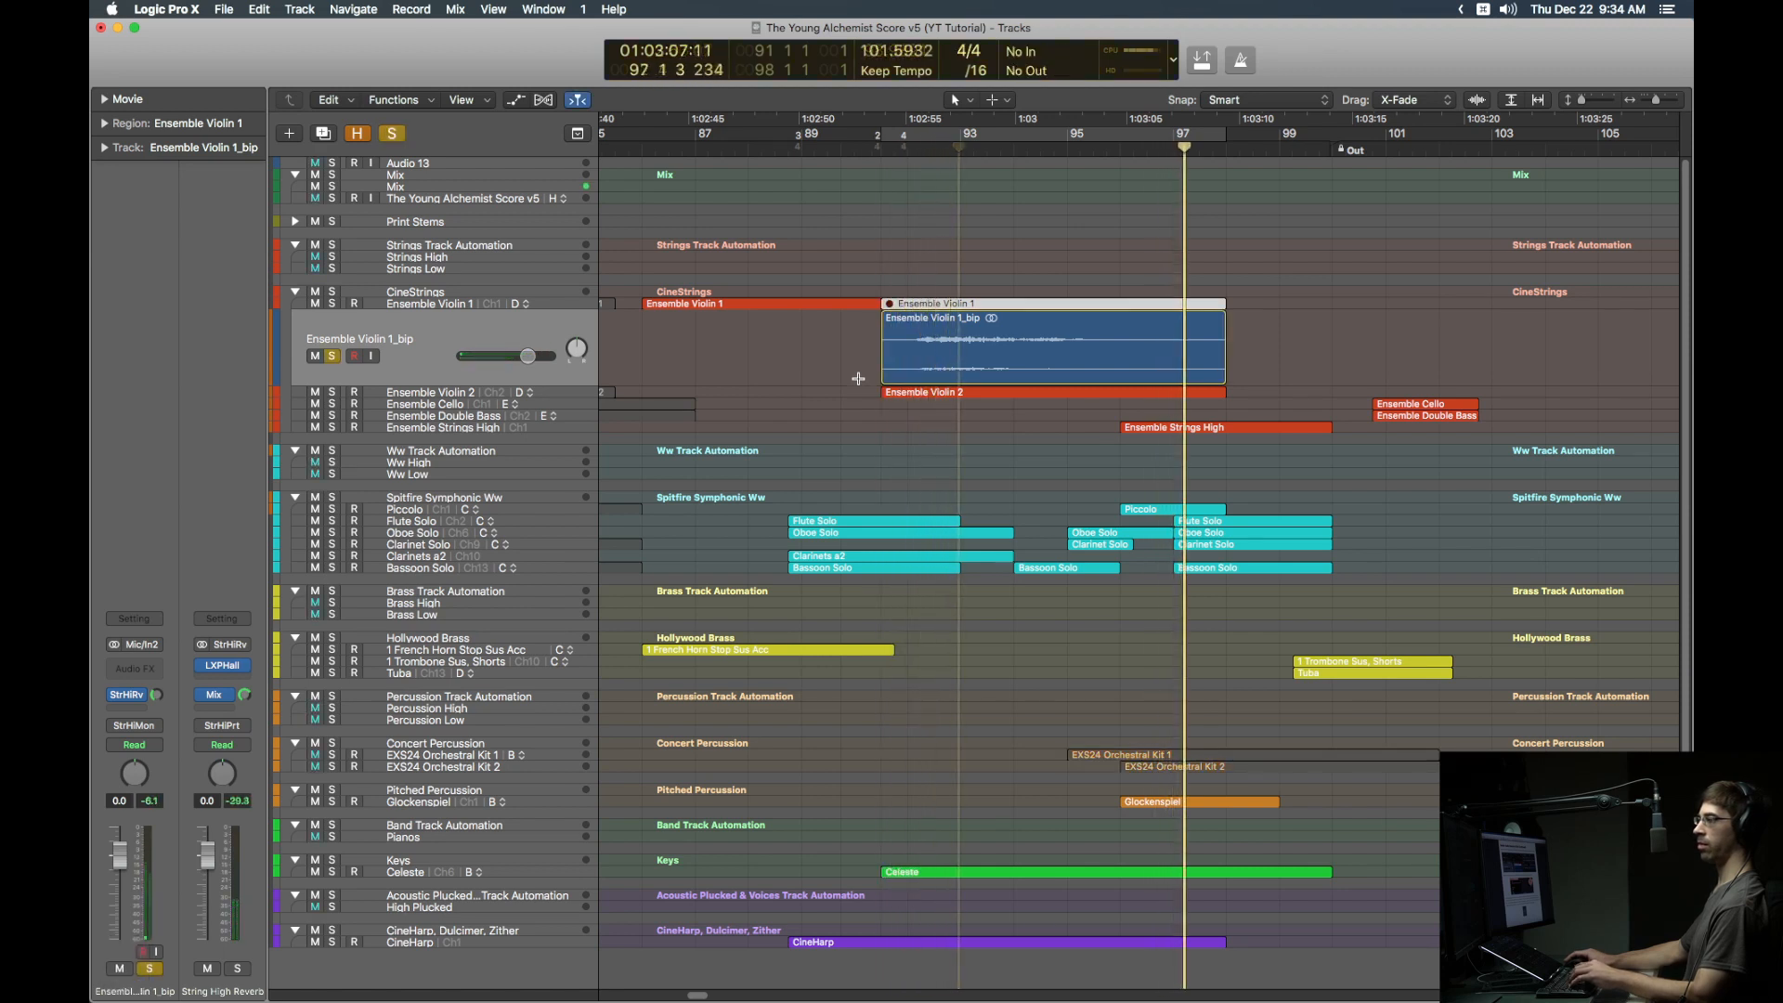
key(space)
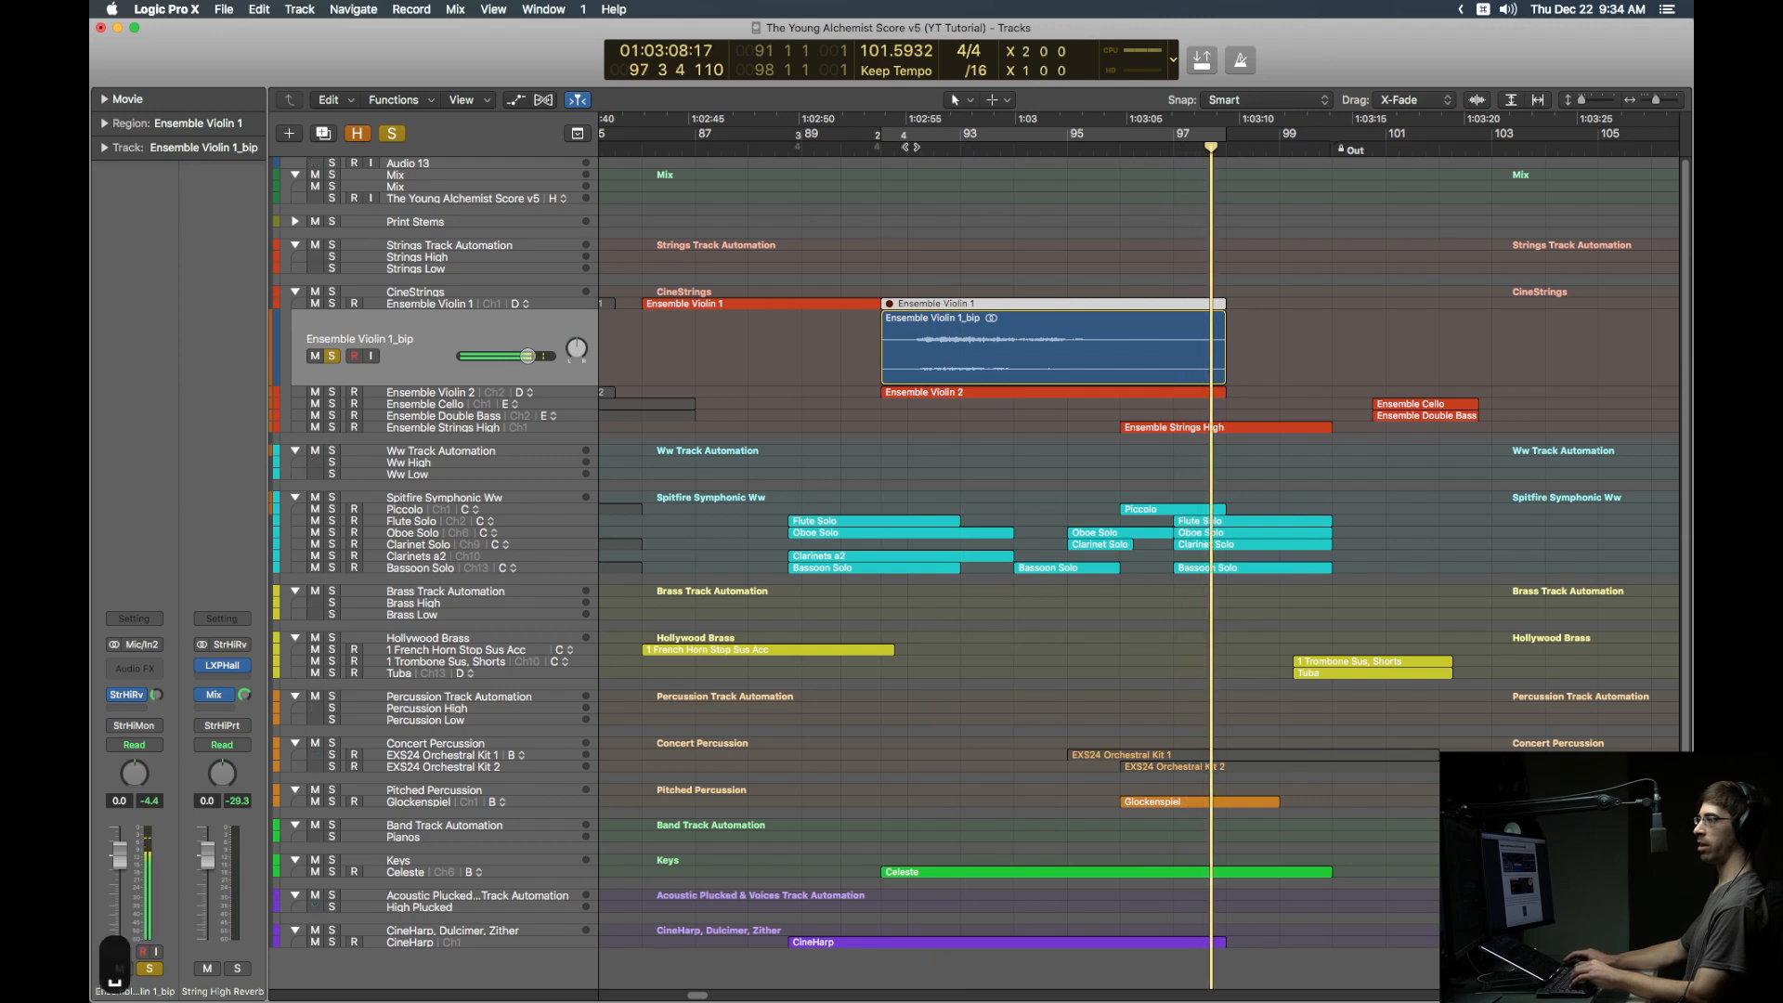
click(906, 147)
key(space)
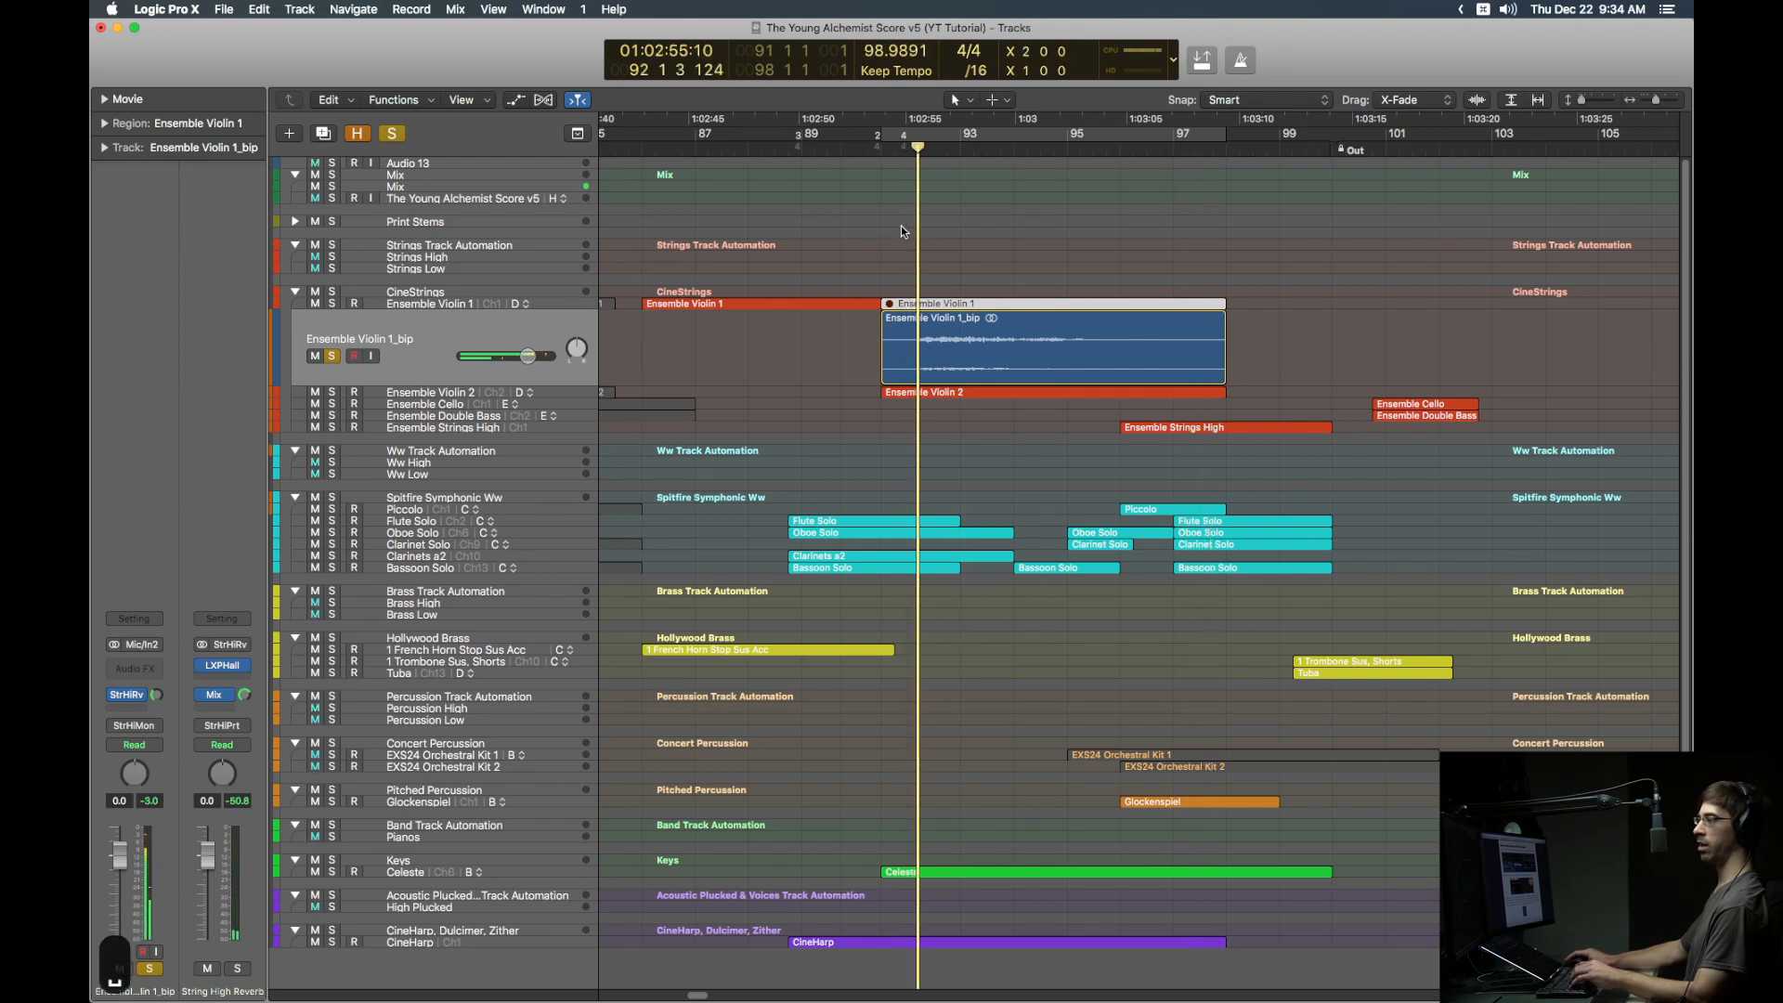
key(s)
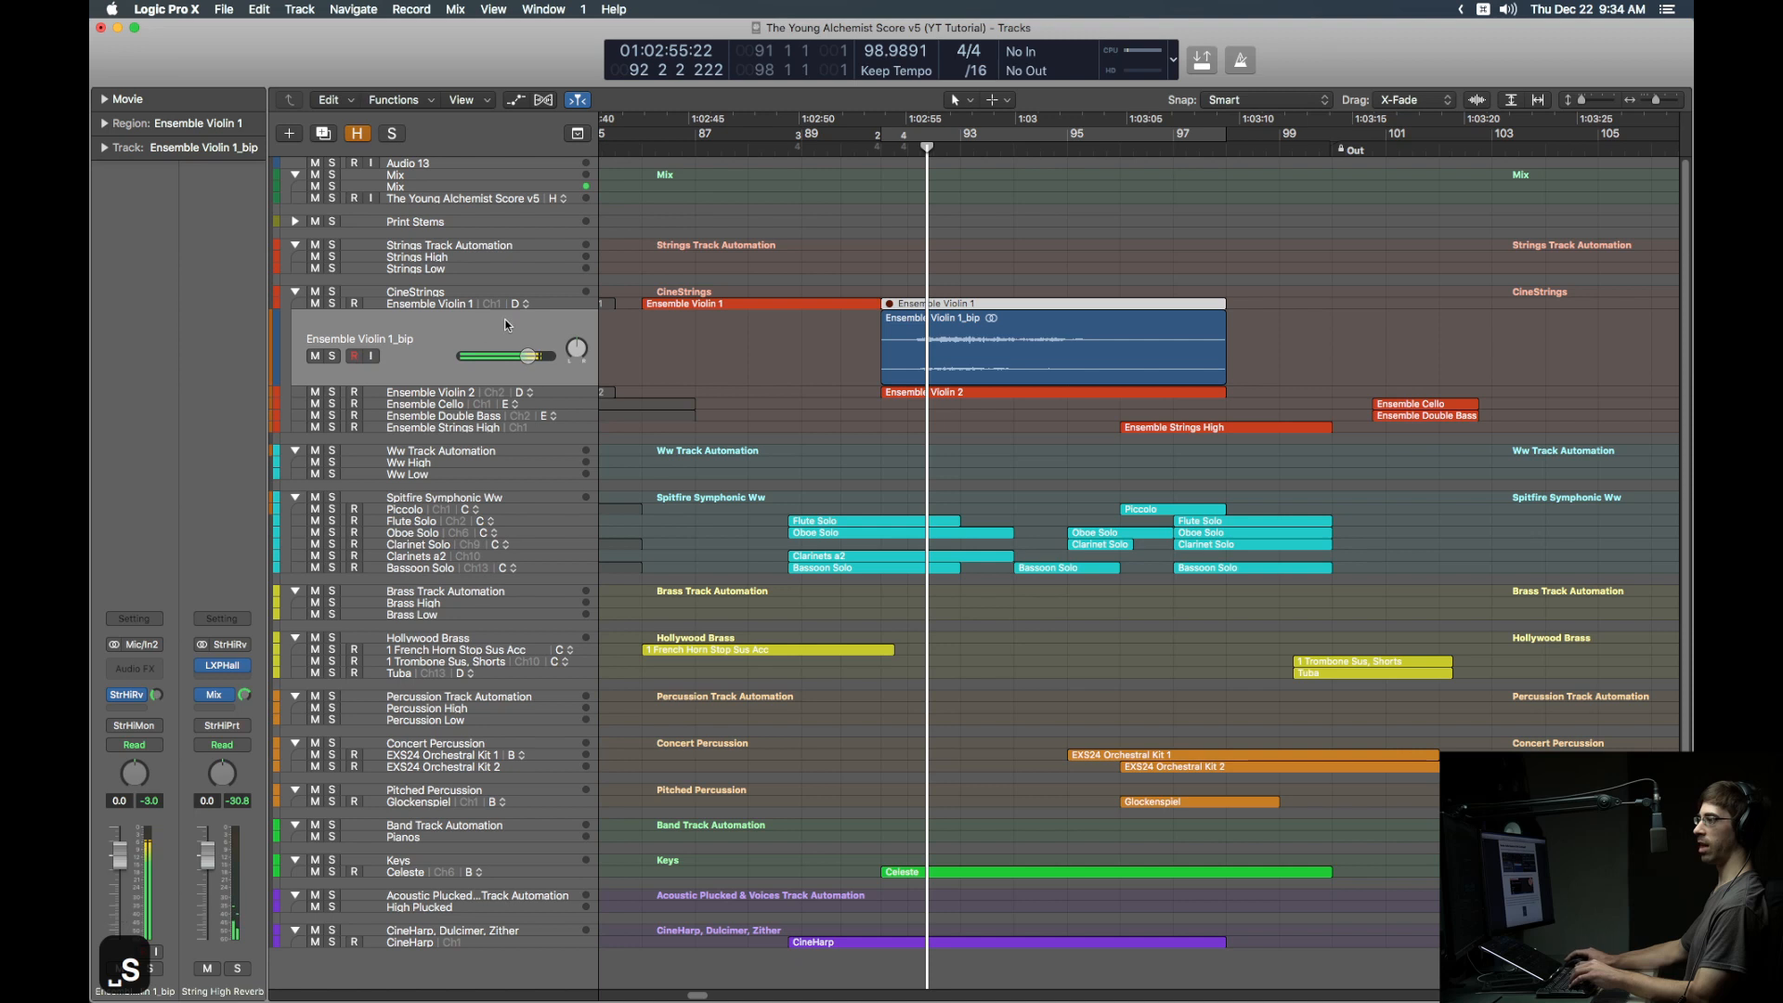
Step: Mute the left Ensemble Violin 1 region, solo and audition the right one from bar 91, then mute it
click(560, 303)
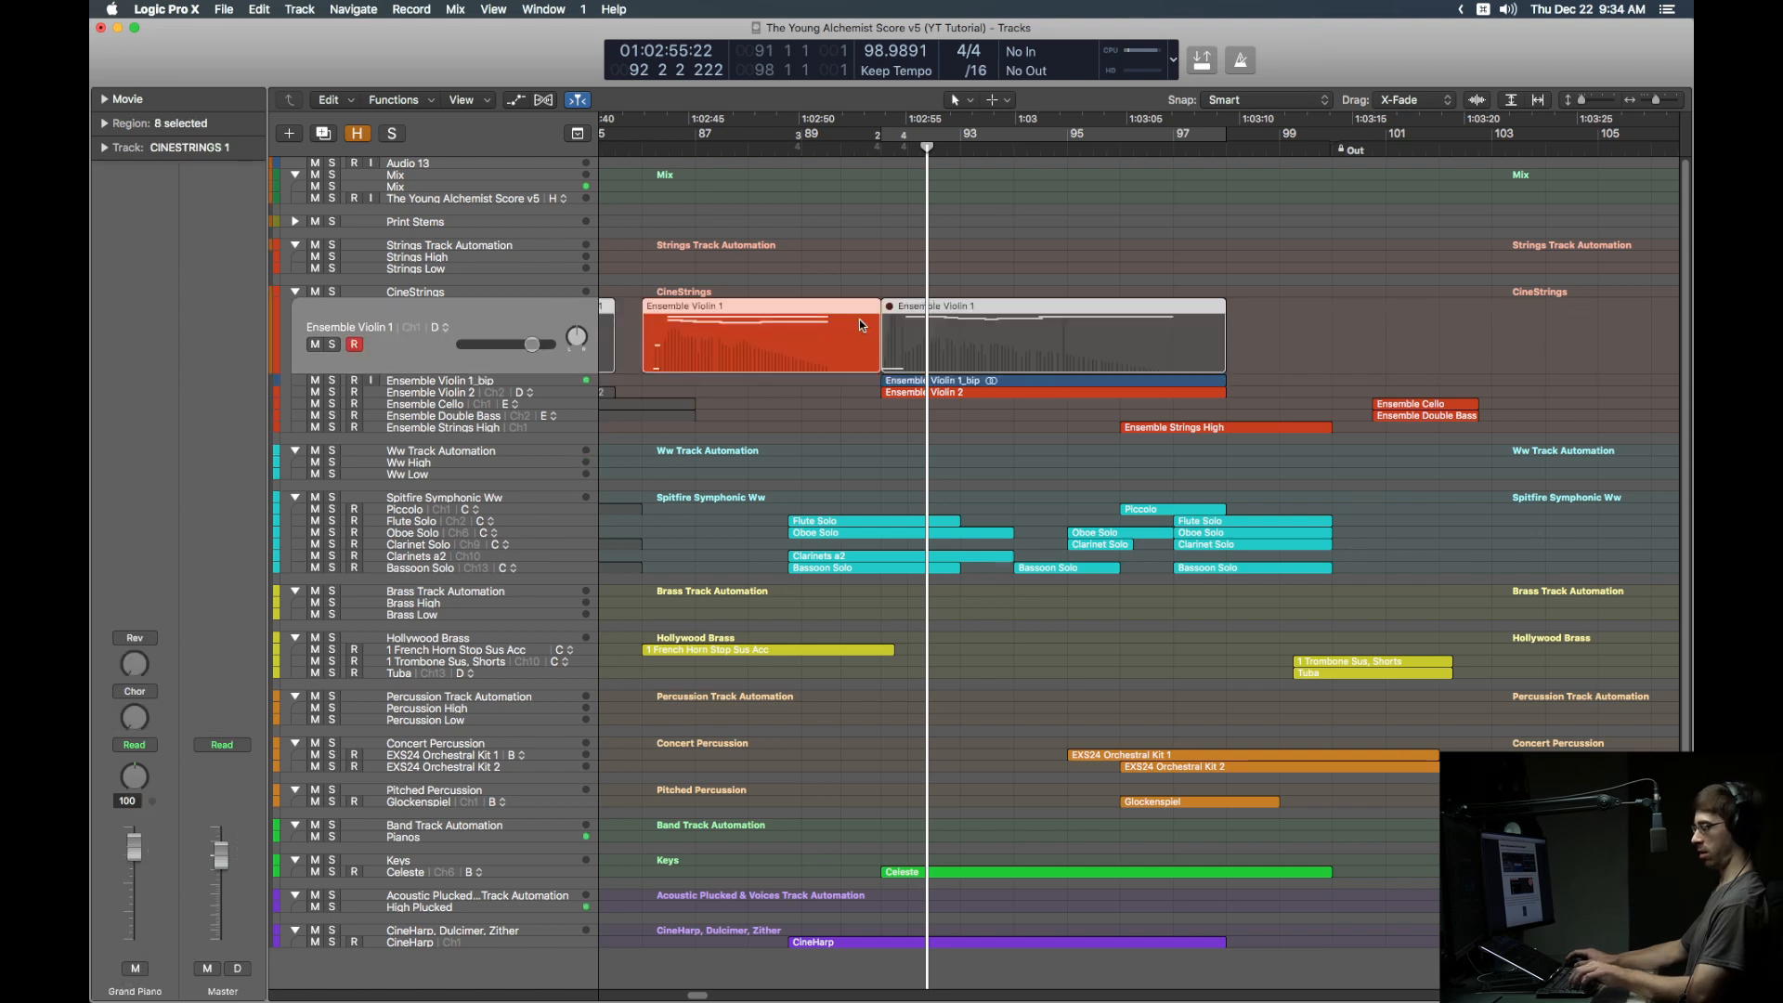
key(ctrl+m)
click(940, 311)
key(ctrl+s)
click(887, 151)
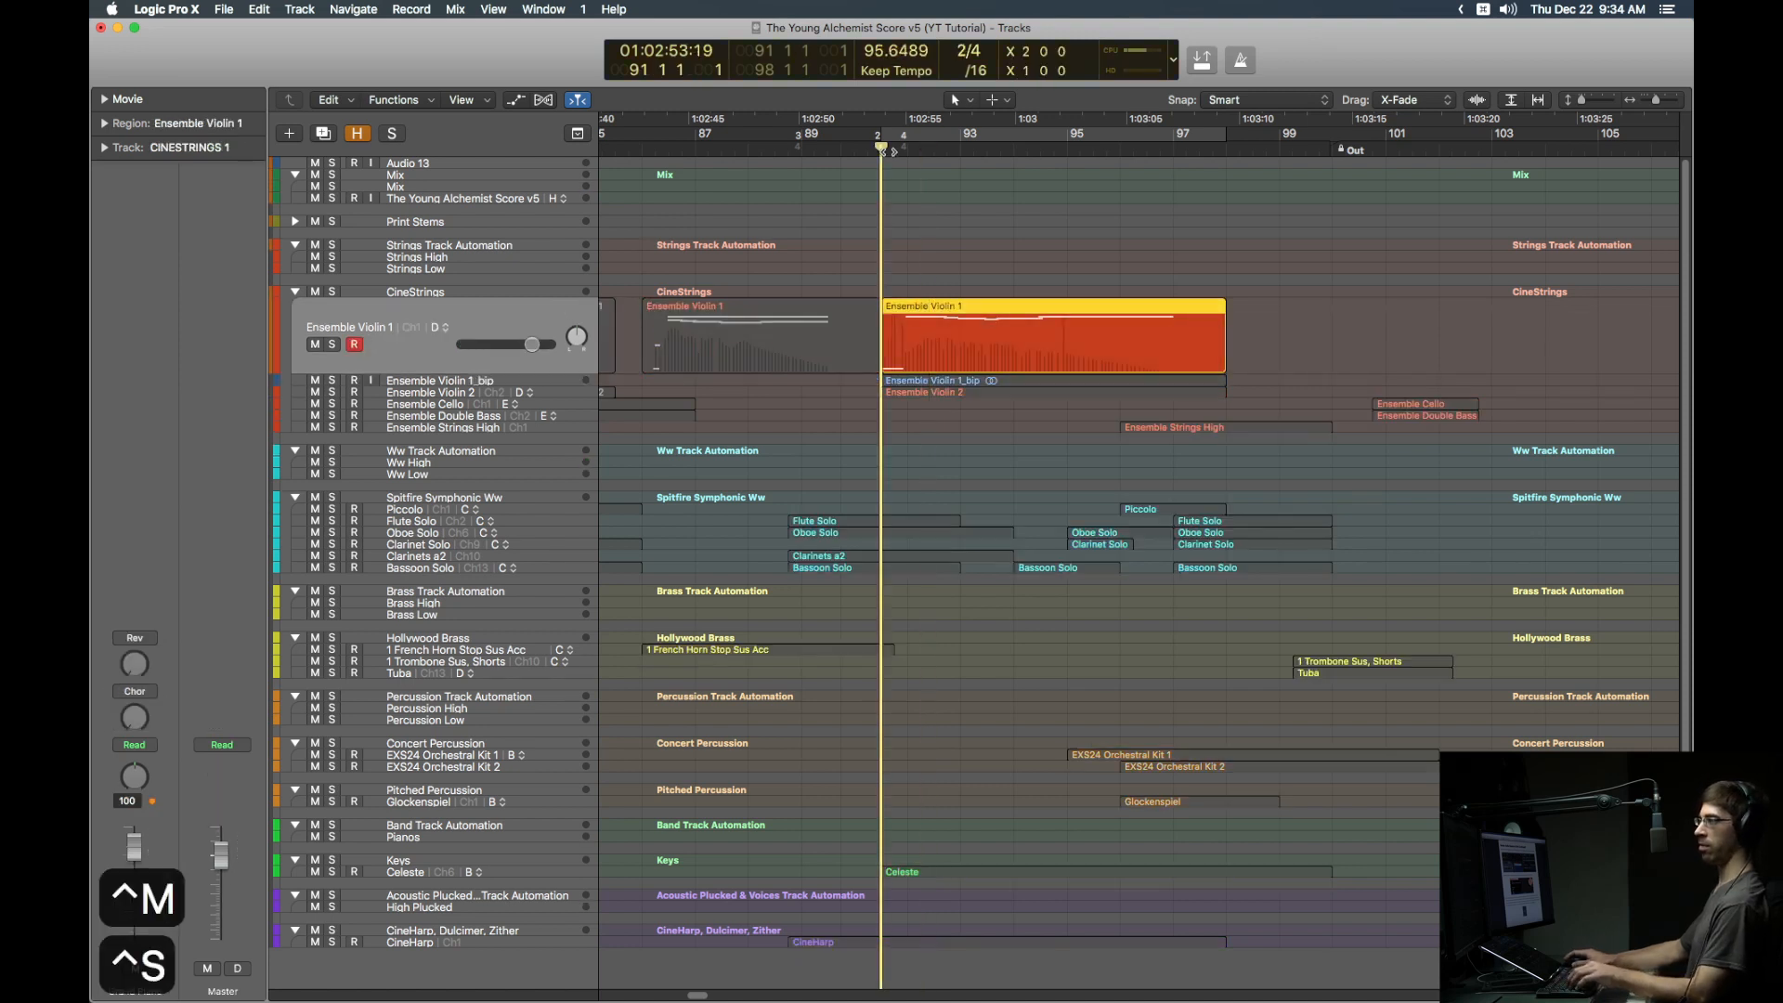
key(space)
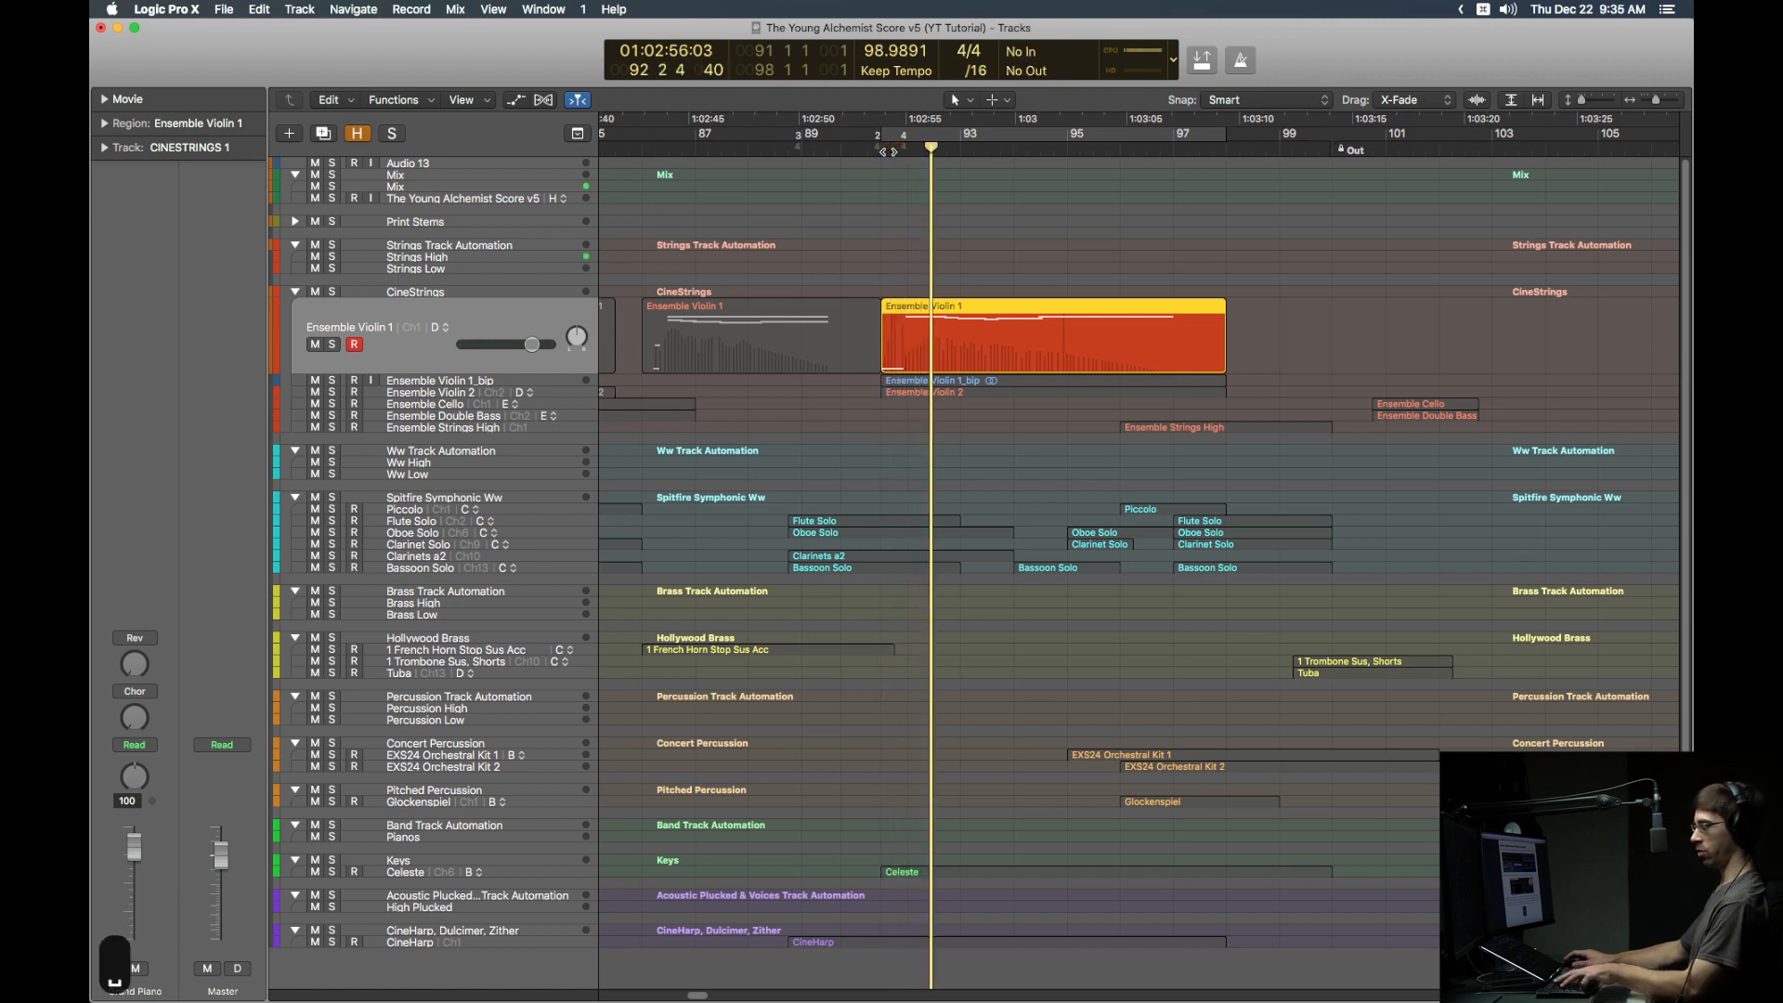
key(ctrl+m)
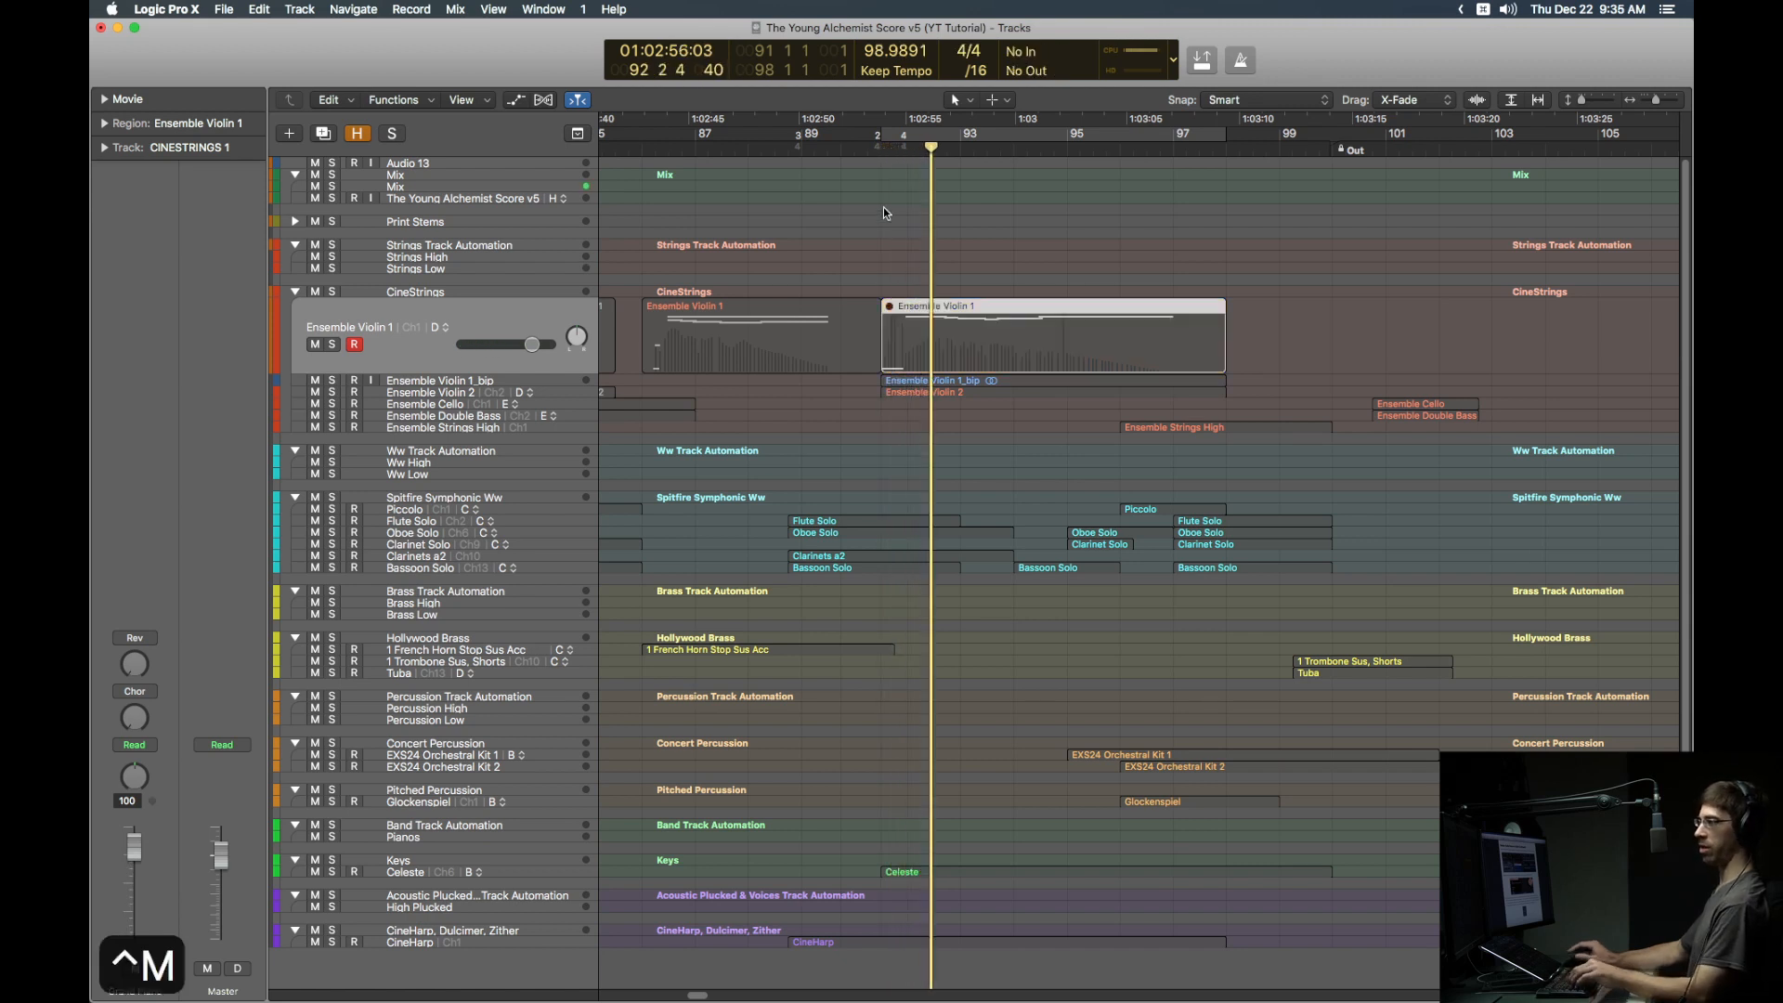
key(Down)
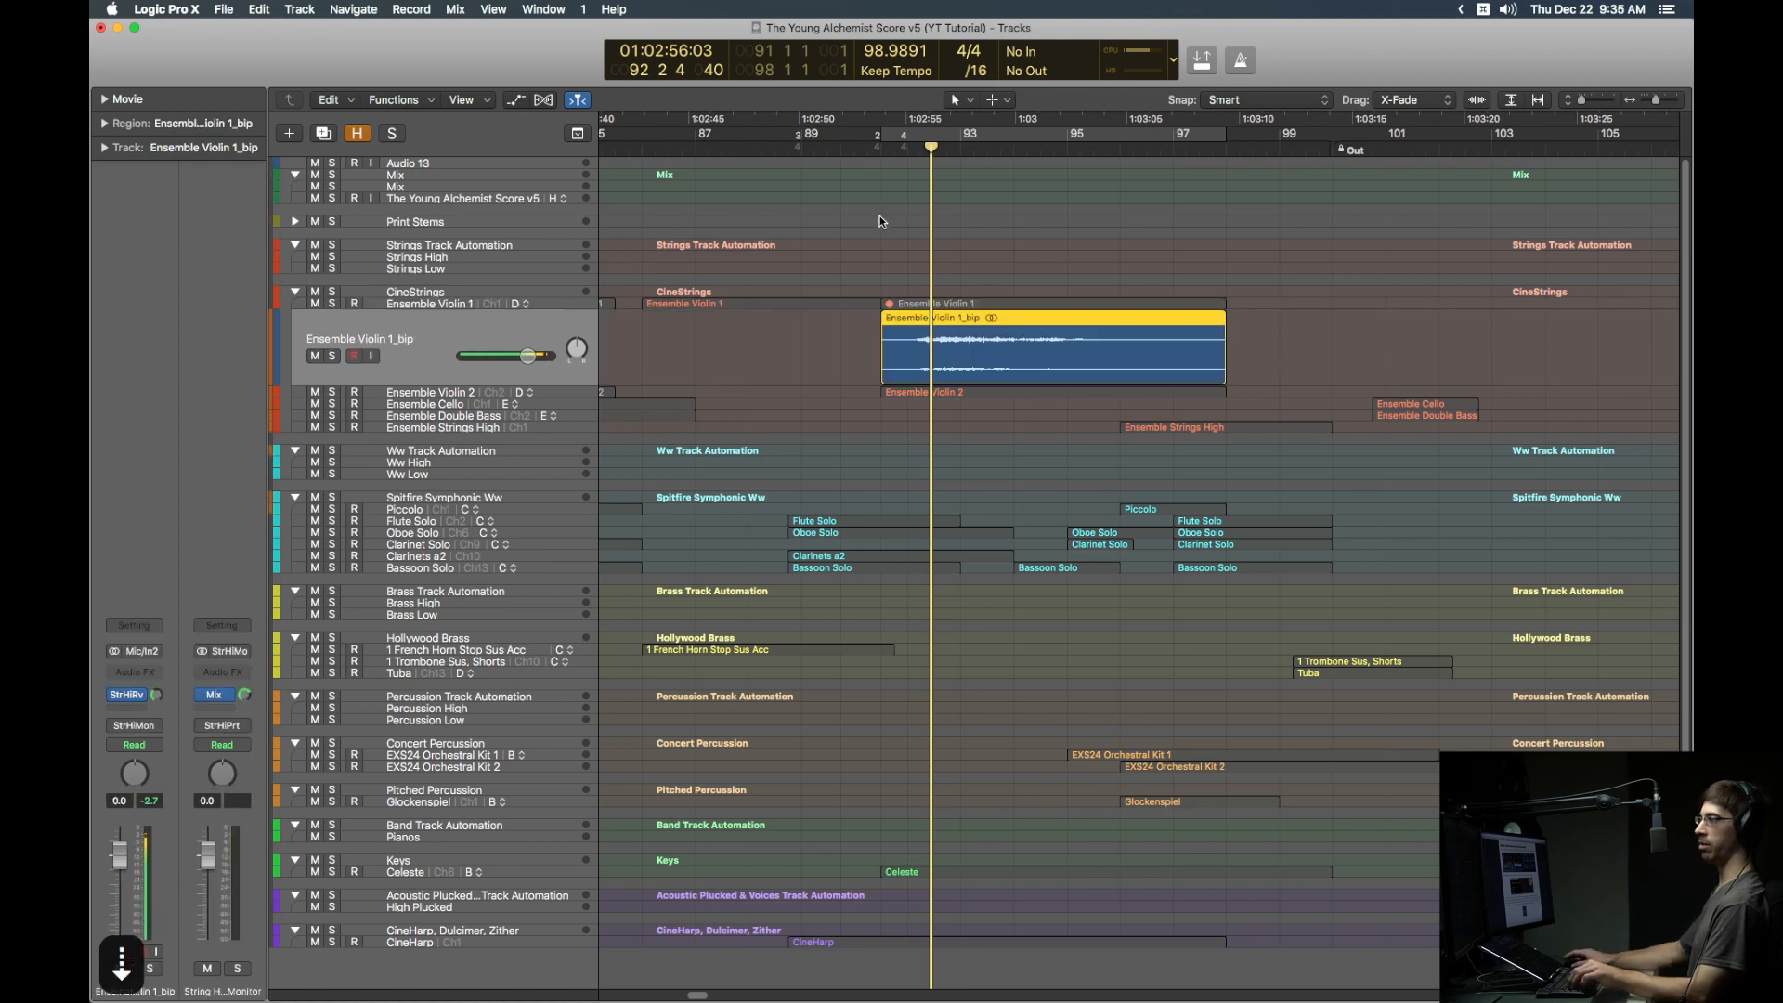
key(ctrl+s)
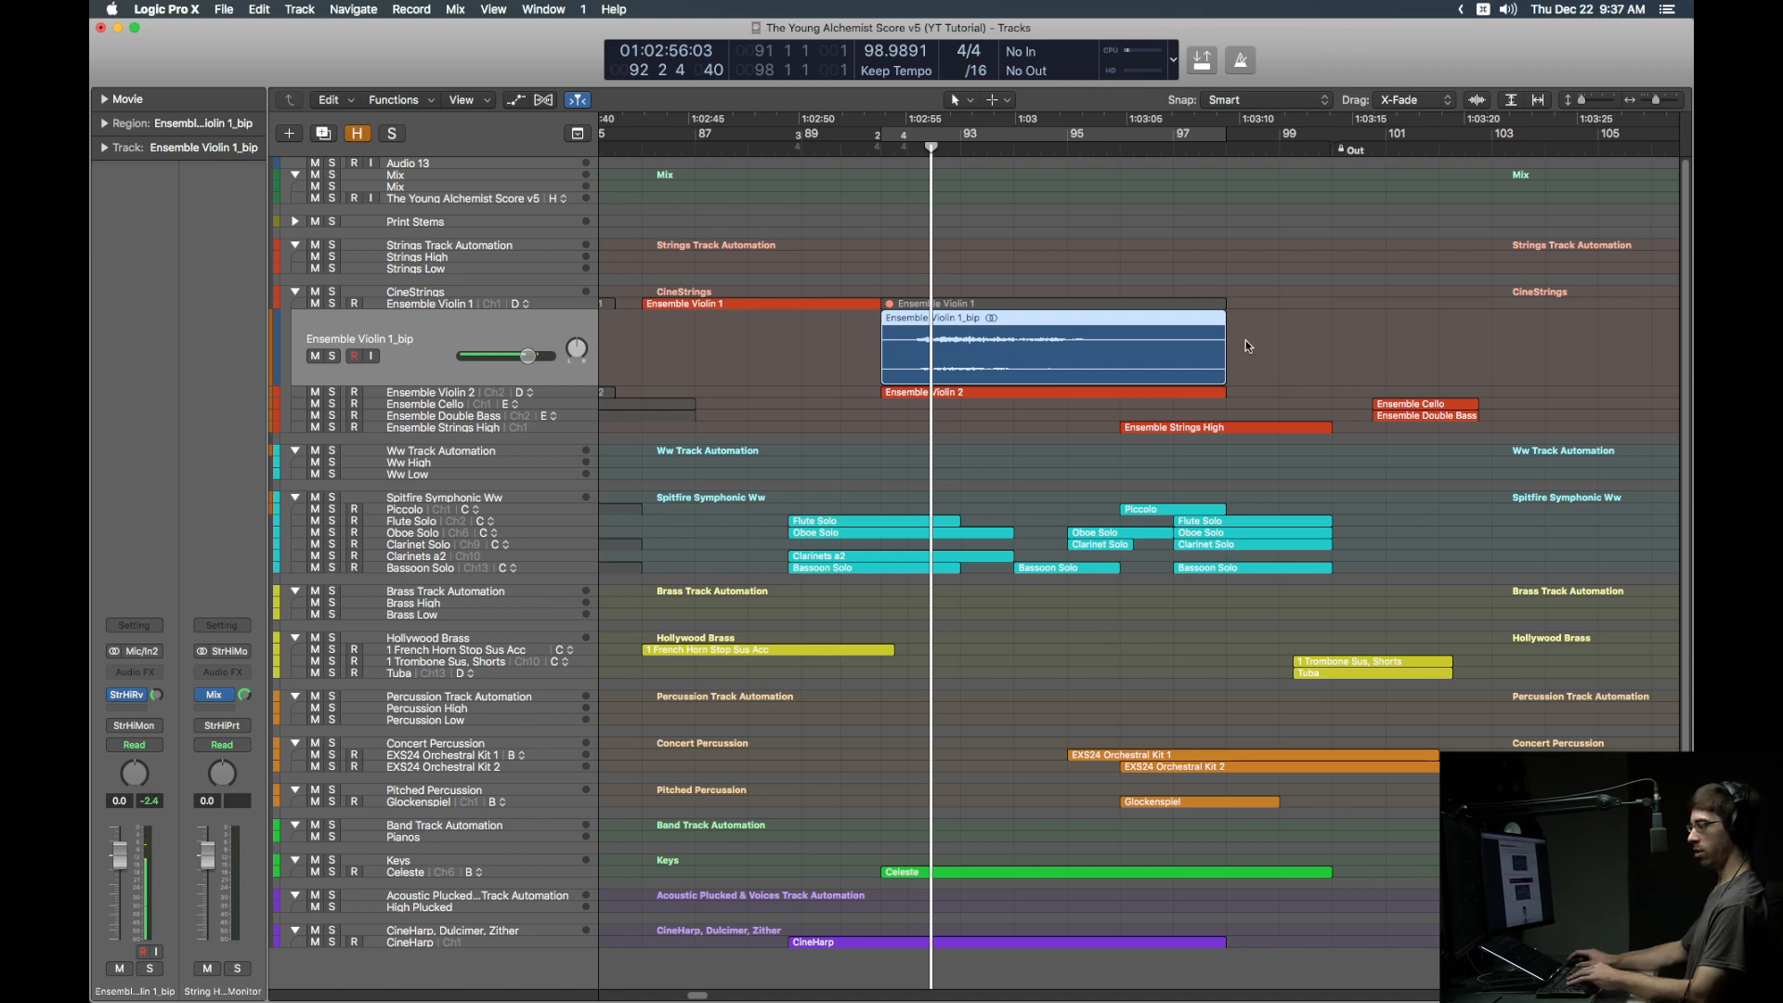
Step: Mute the Ensemble Violin 1_bip track, unmute the Ensemble Violin 1 region, and expand Print Stems
key(m)
click(943, 304)
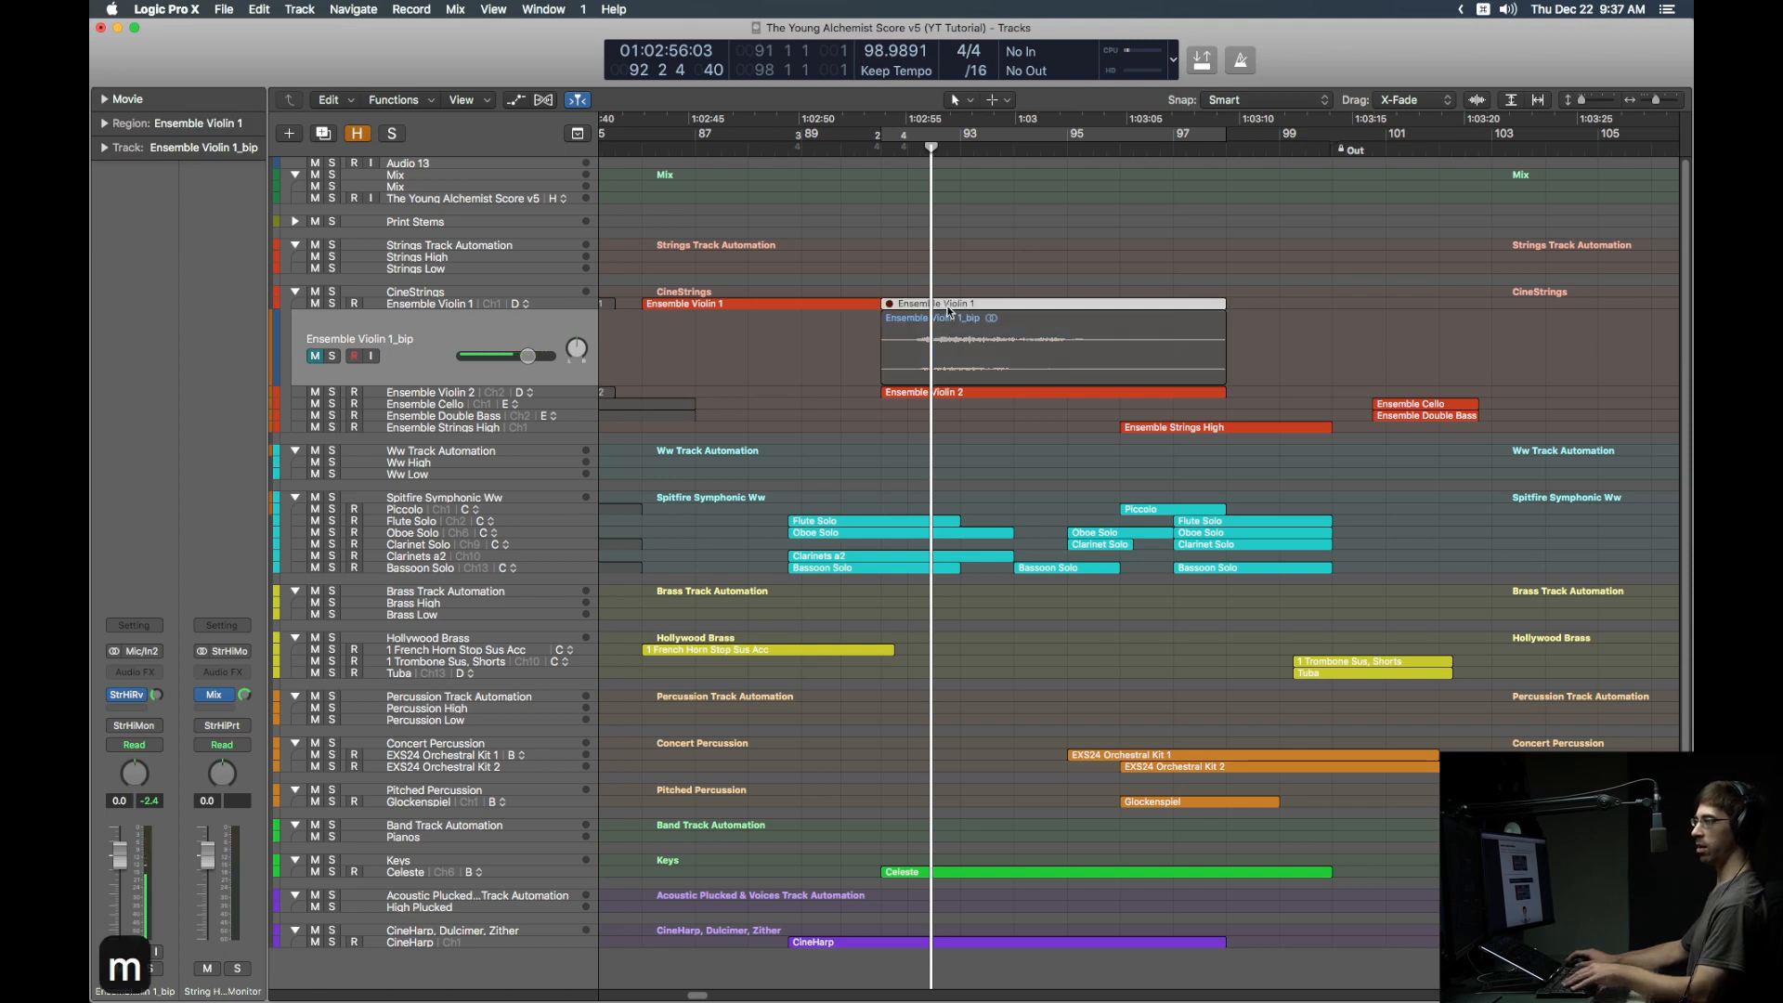
key(ctrl+m)
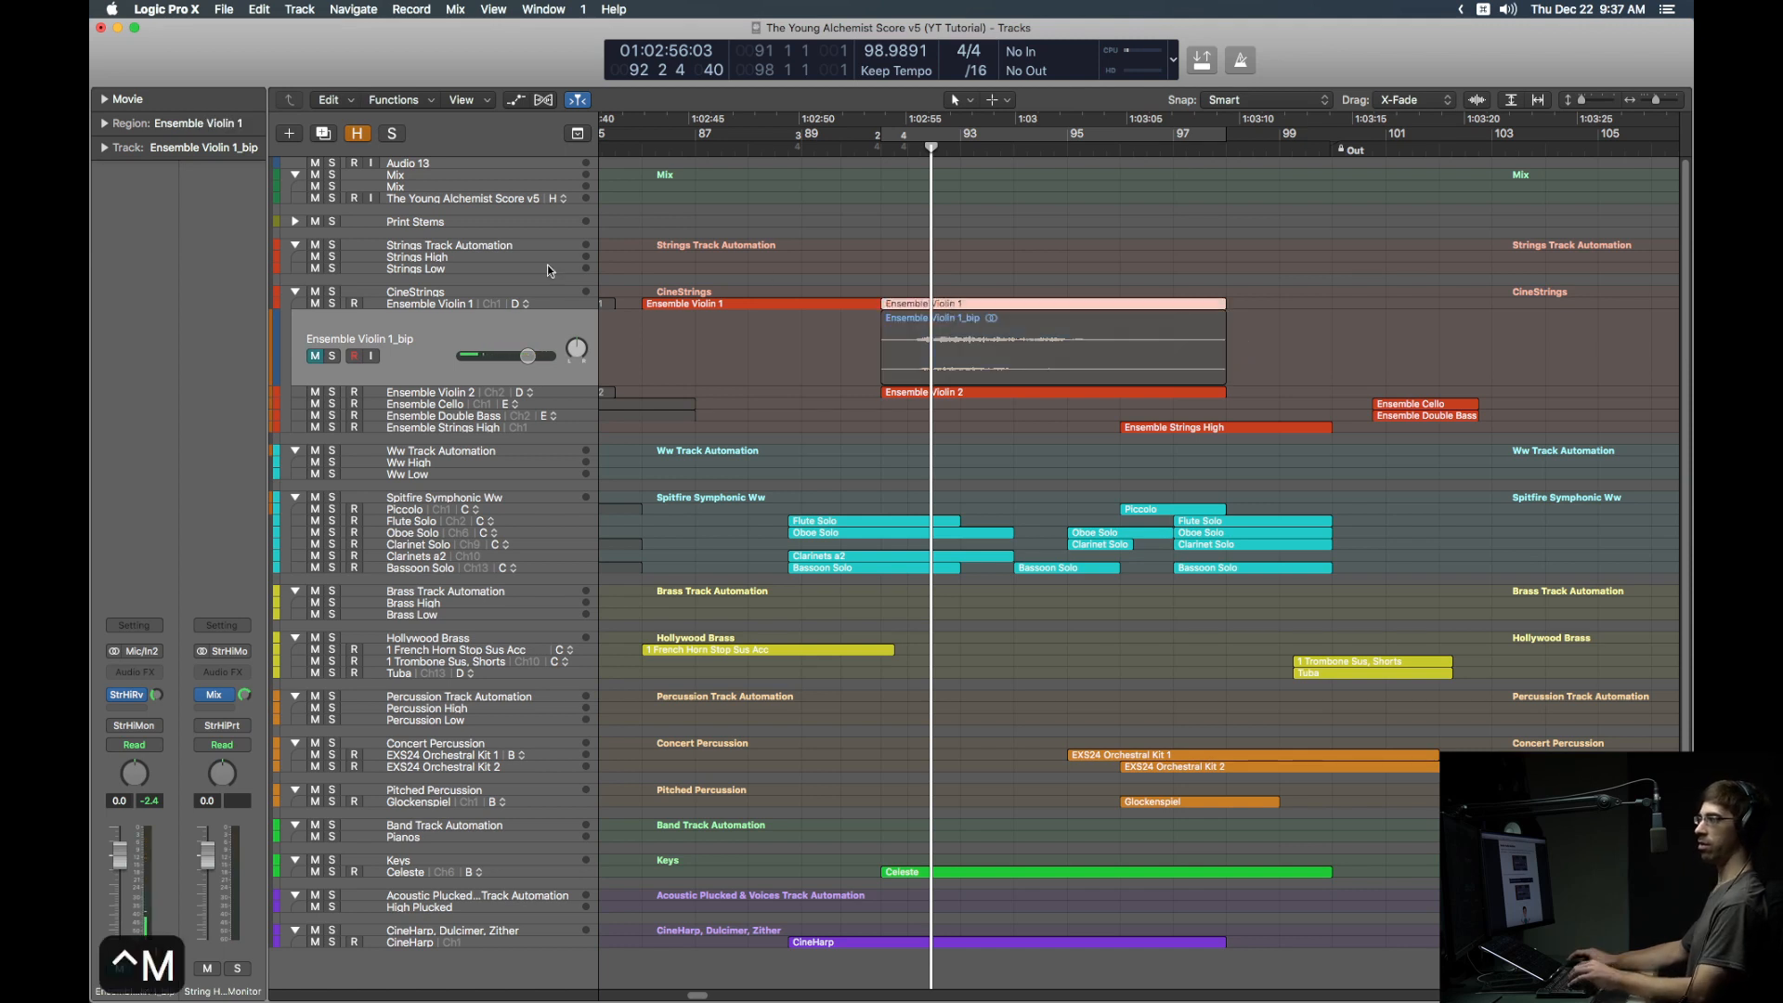
click(296, 222)
Step: Duplicate Strings High as 'Ensemble Violin 1_bip2' with input monitoring enabled
click(462, 236)
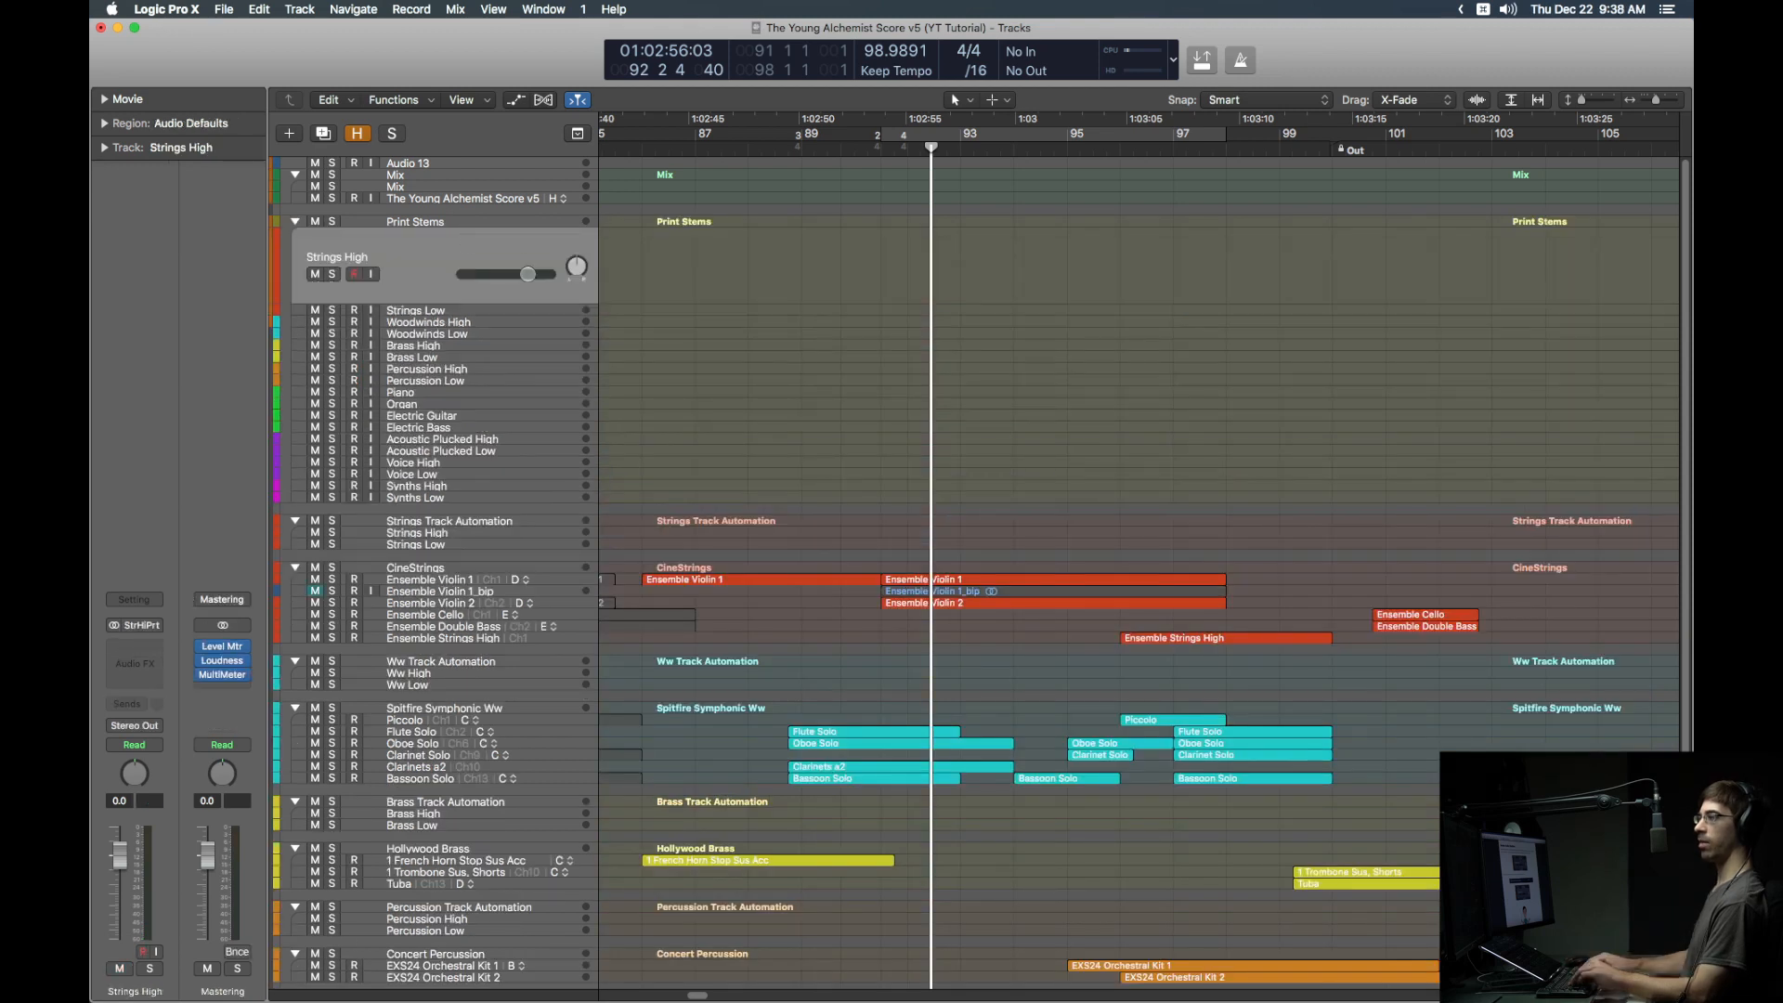
key(super+d)
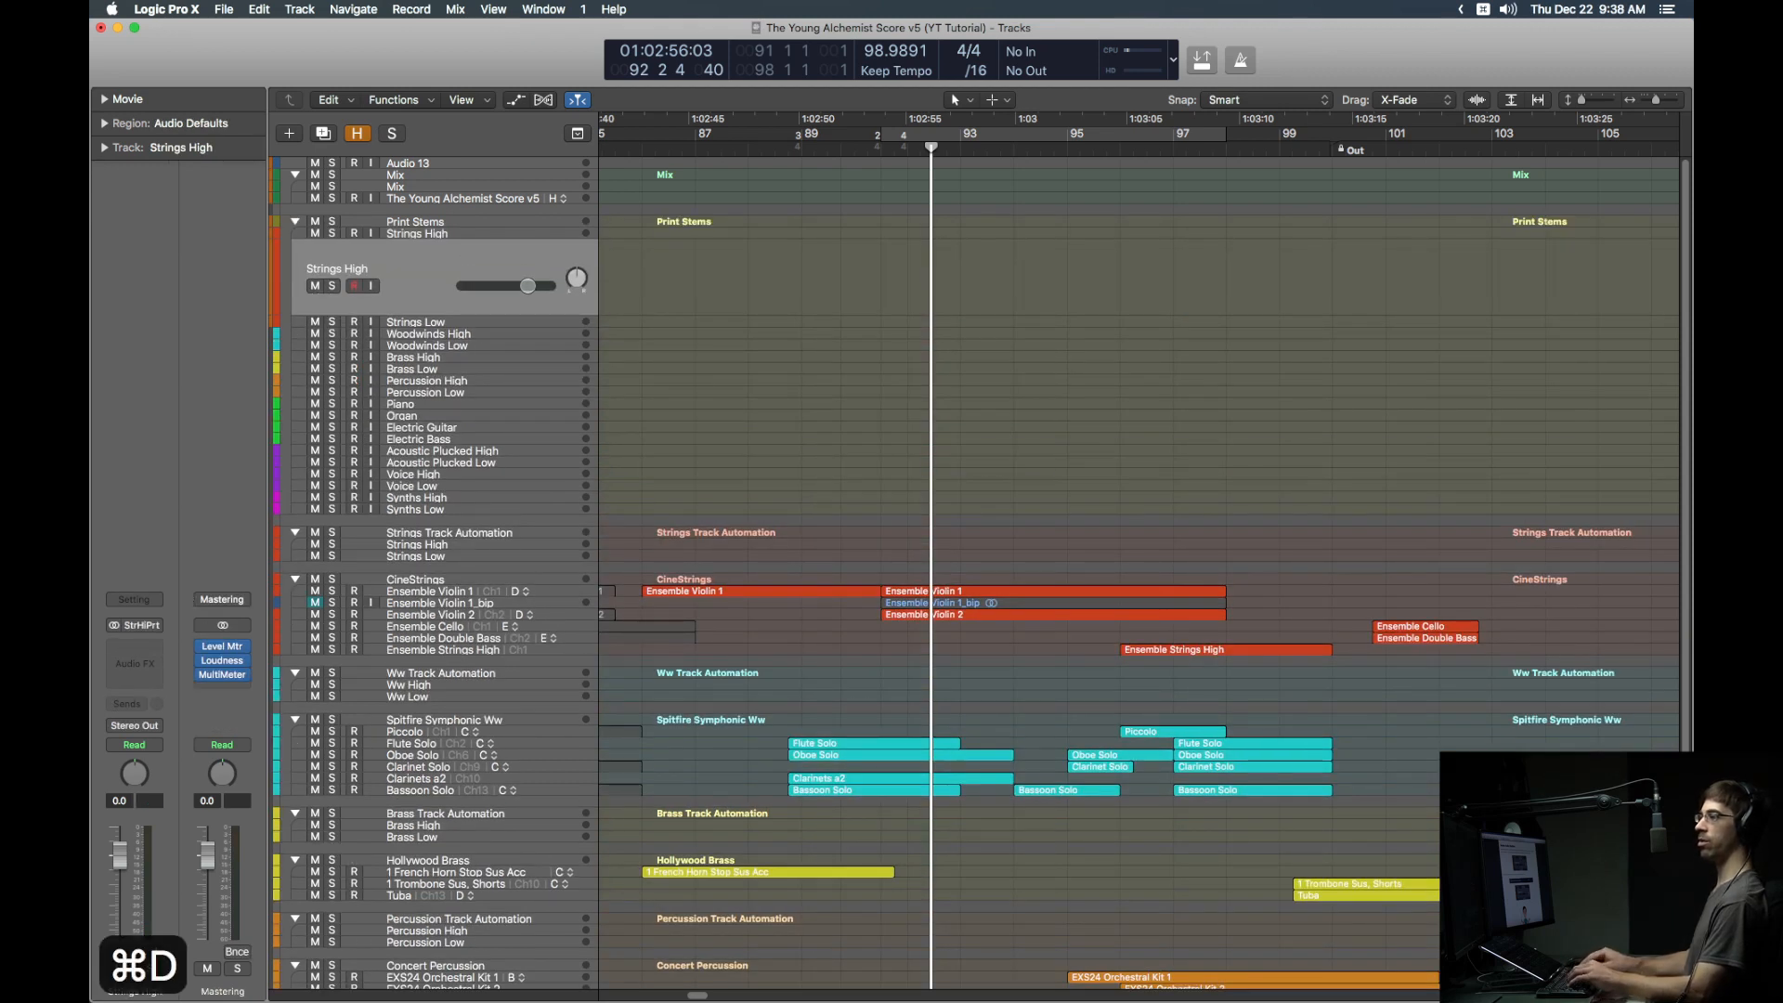
key(shift+Return)
text(Ensemble Violin 1)
text(_bip2)
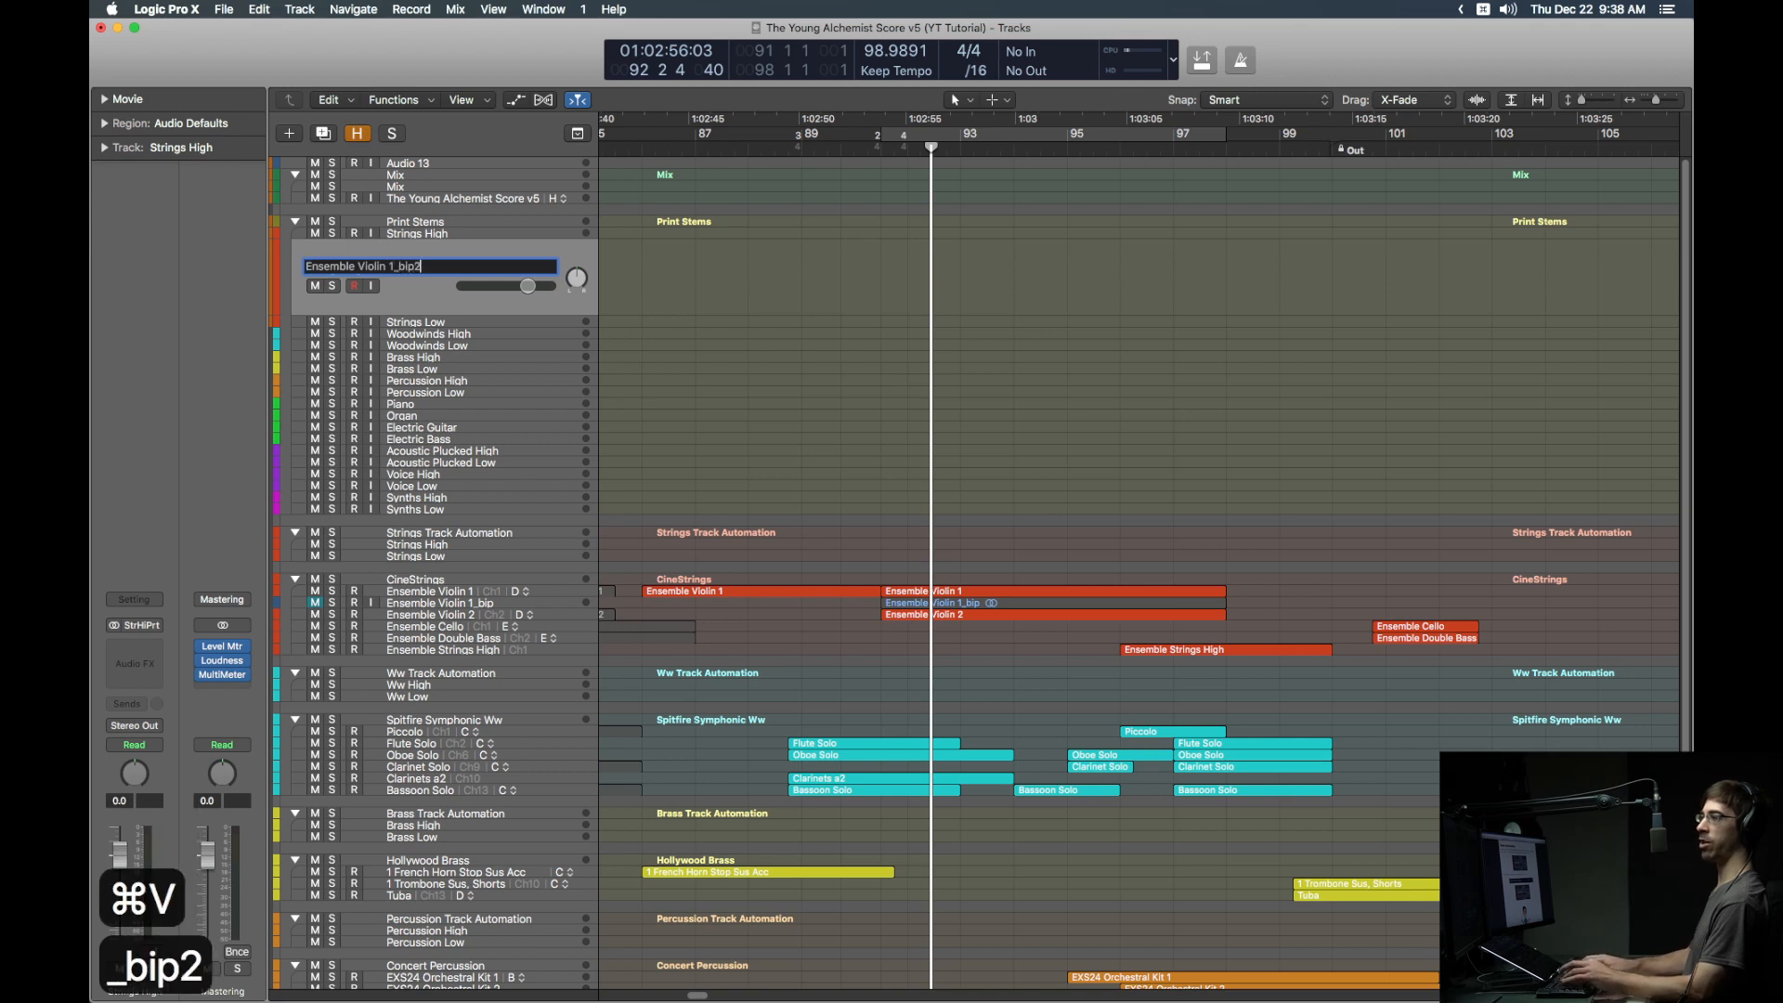
key(Return)
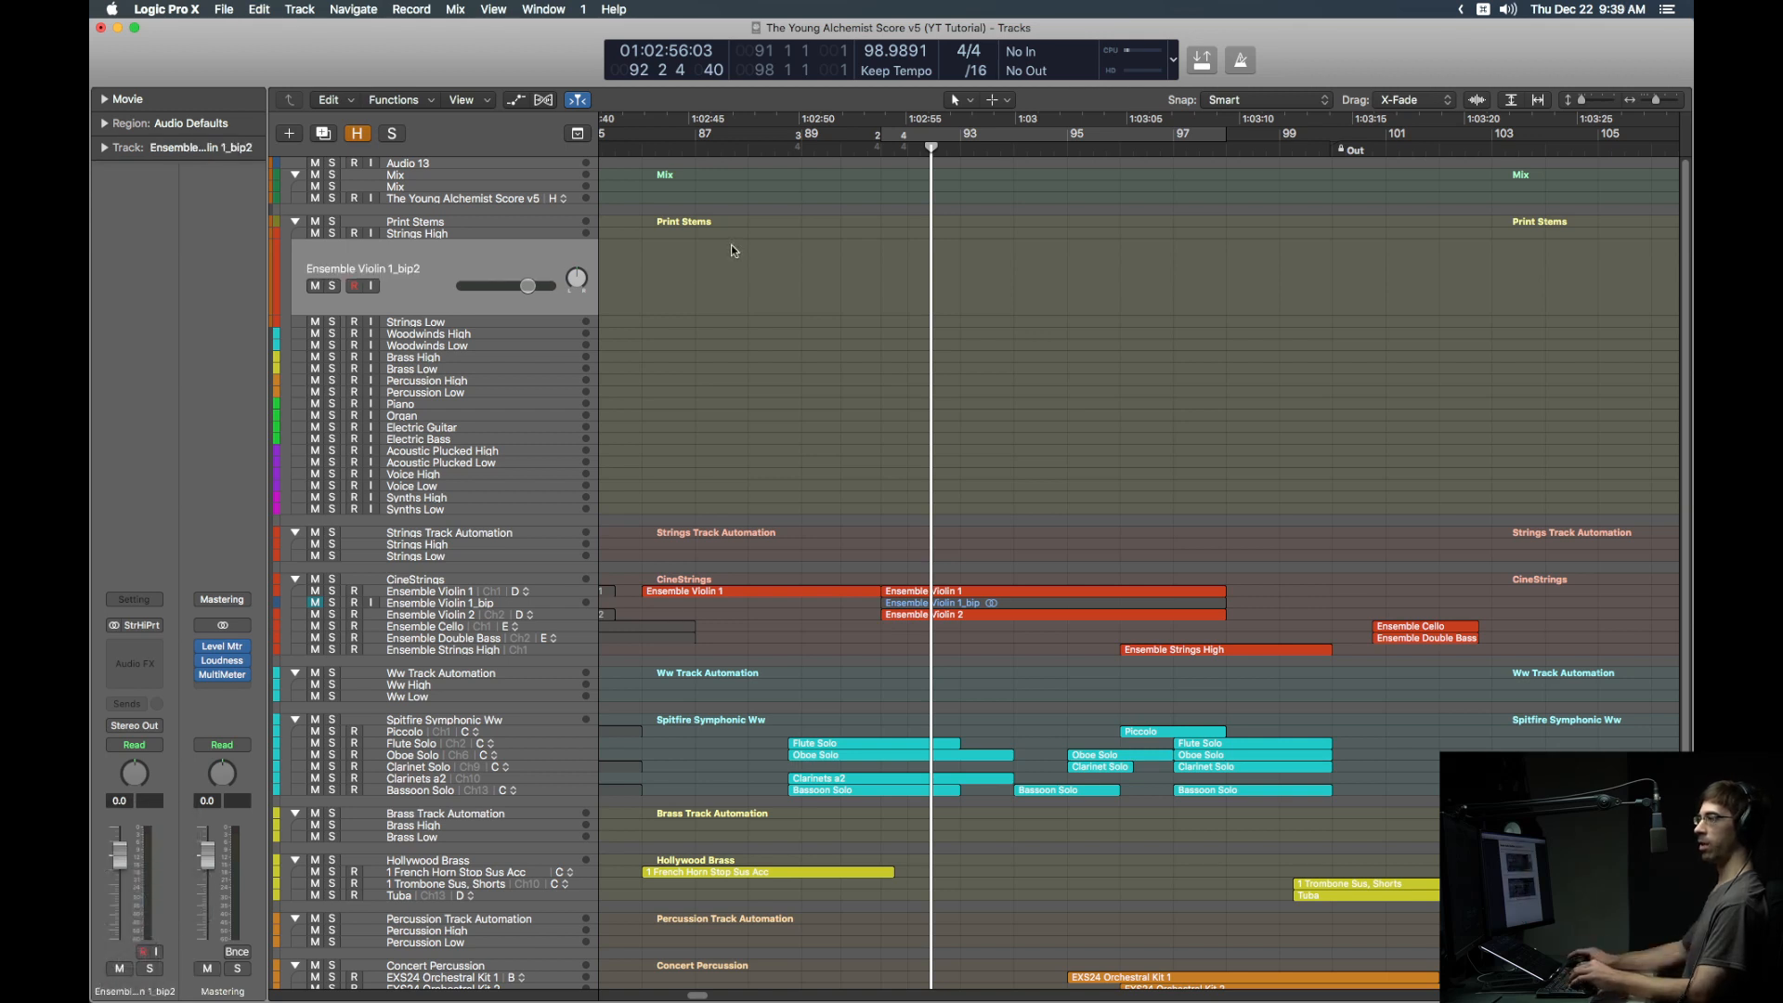
key(ctrl+i)
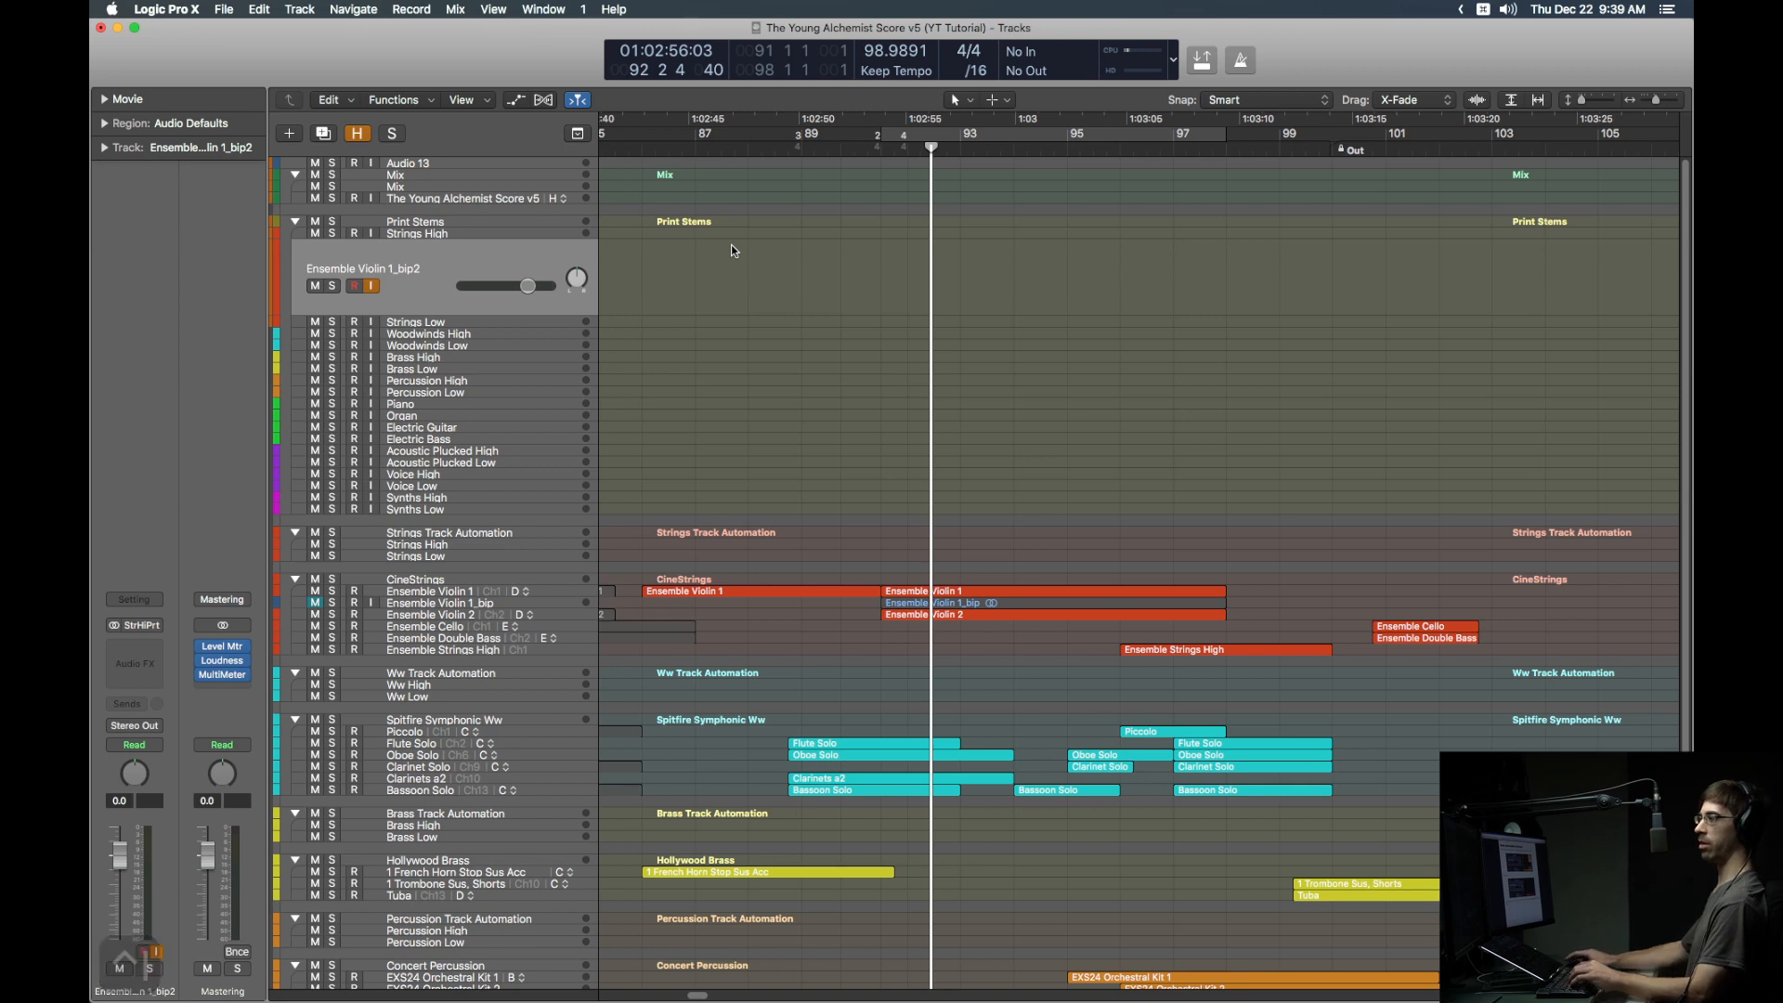
Step: Record the soloed Ensemble Violin 1 region as take Ensemble Violin 1_bip2#01, then play it back
click(927, 592)
key(ctrl+s)
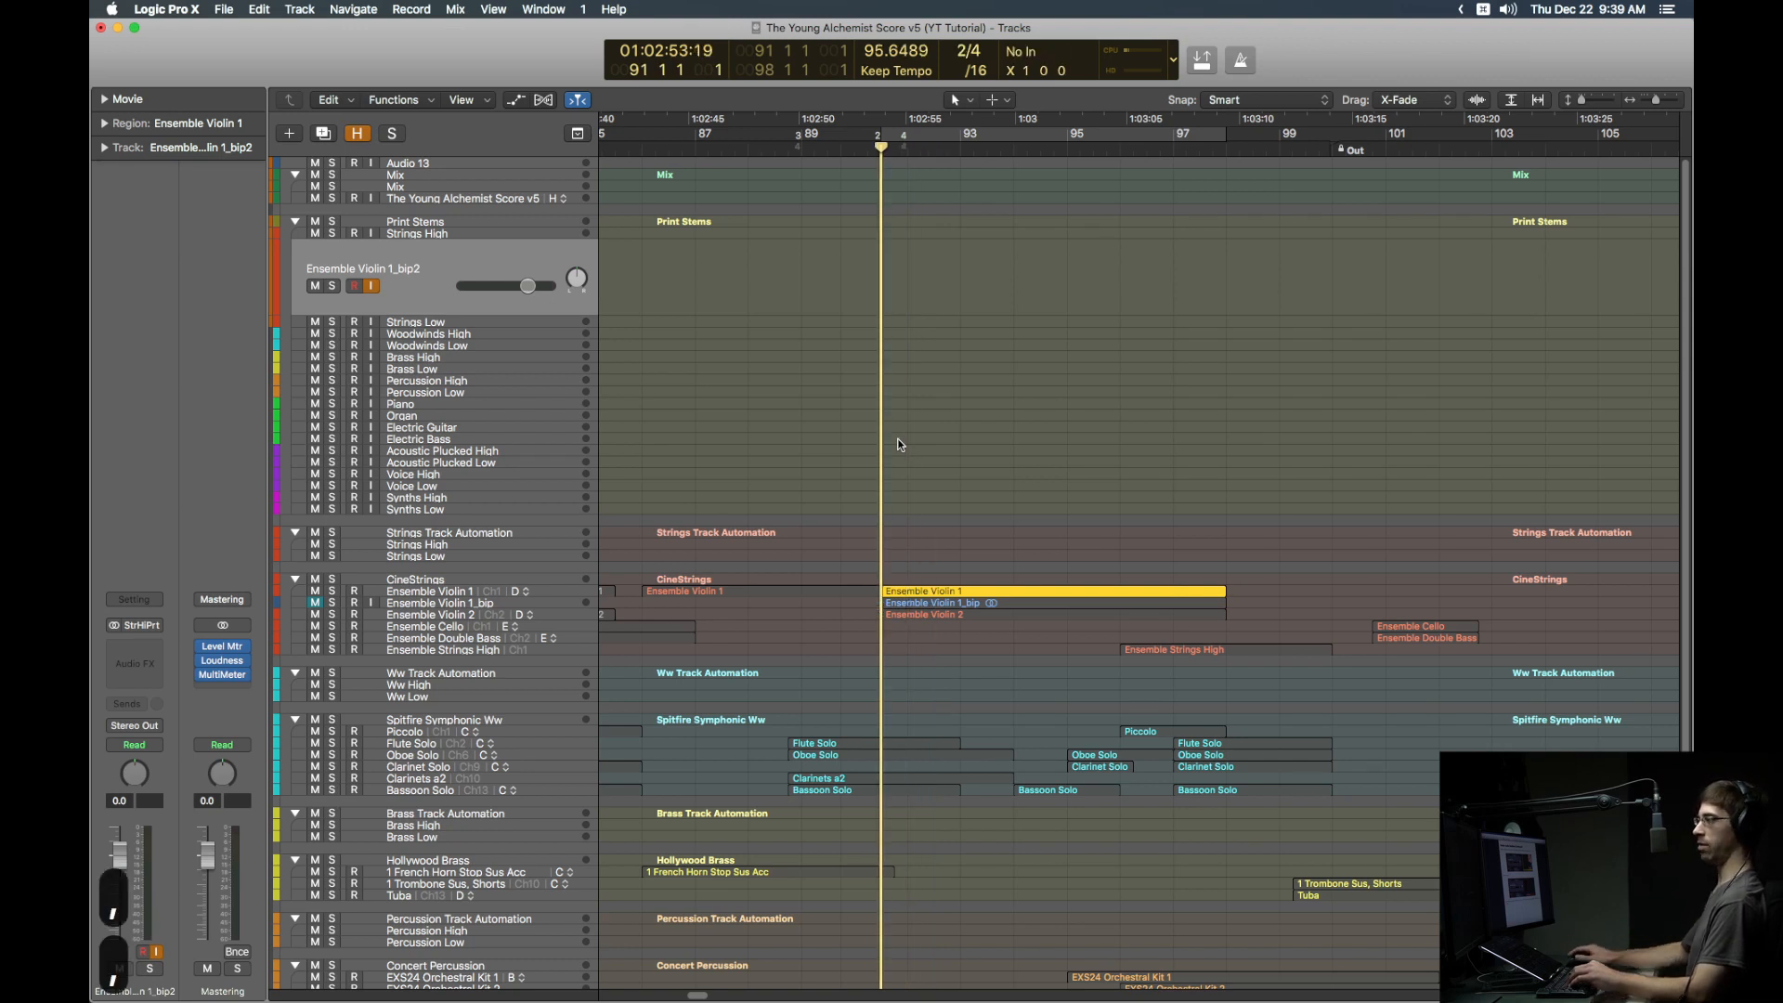
key(r)
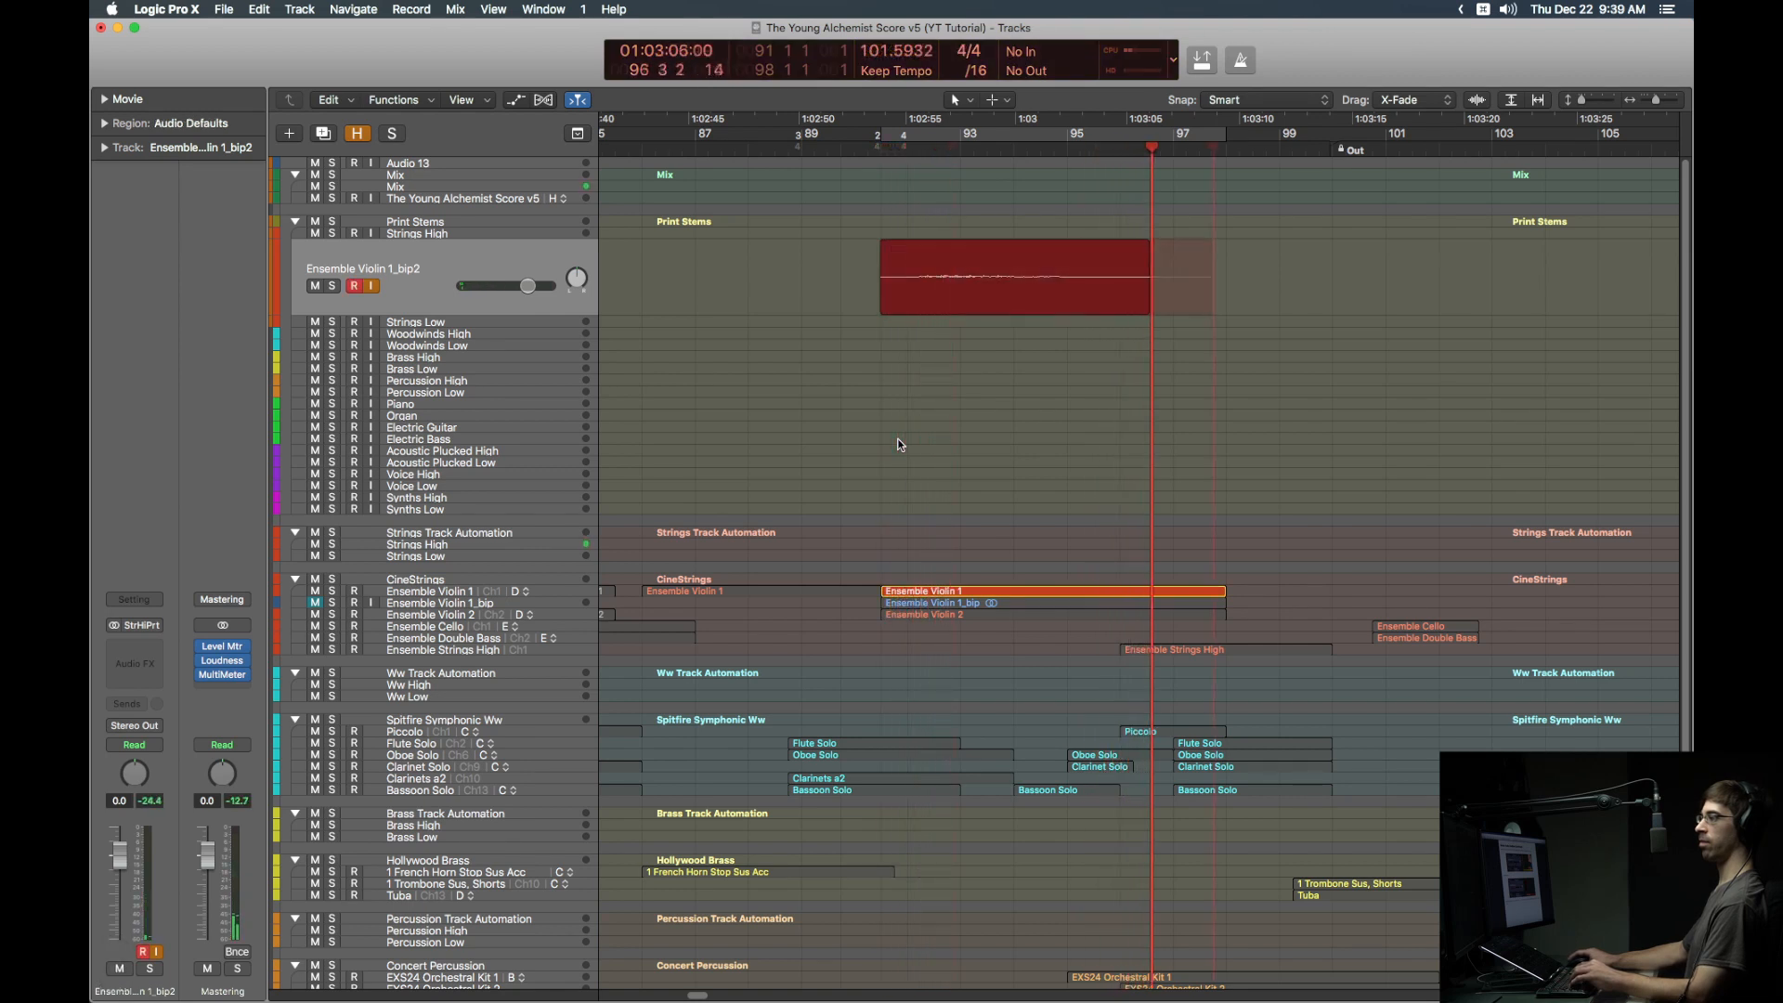
key(space)
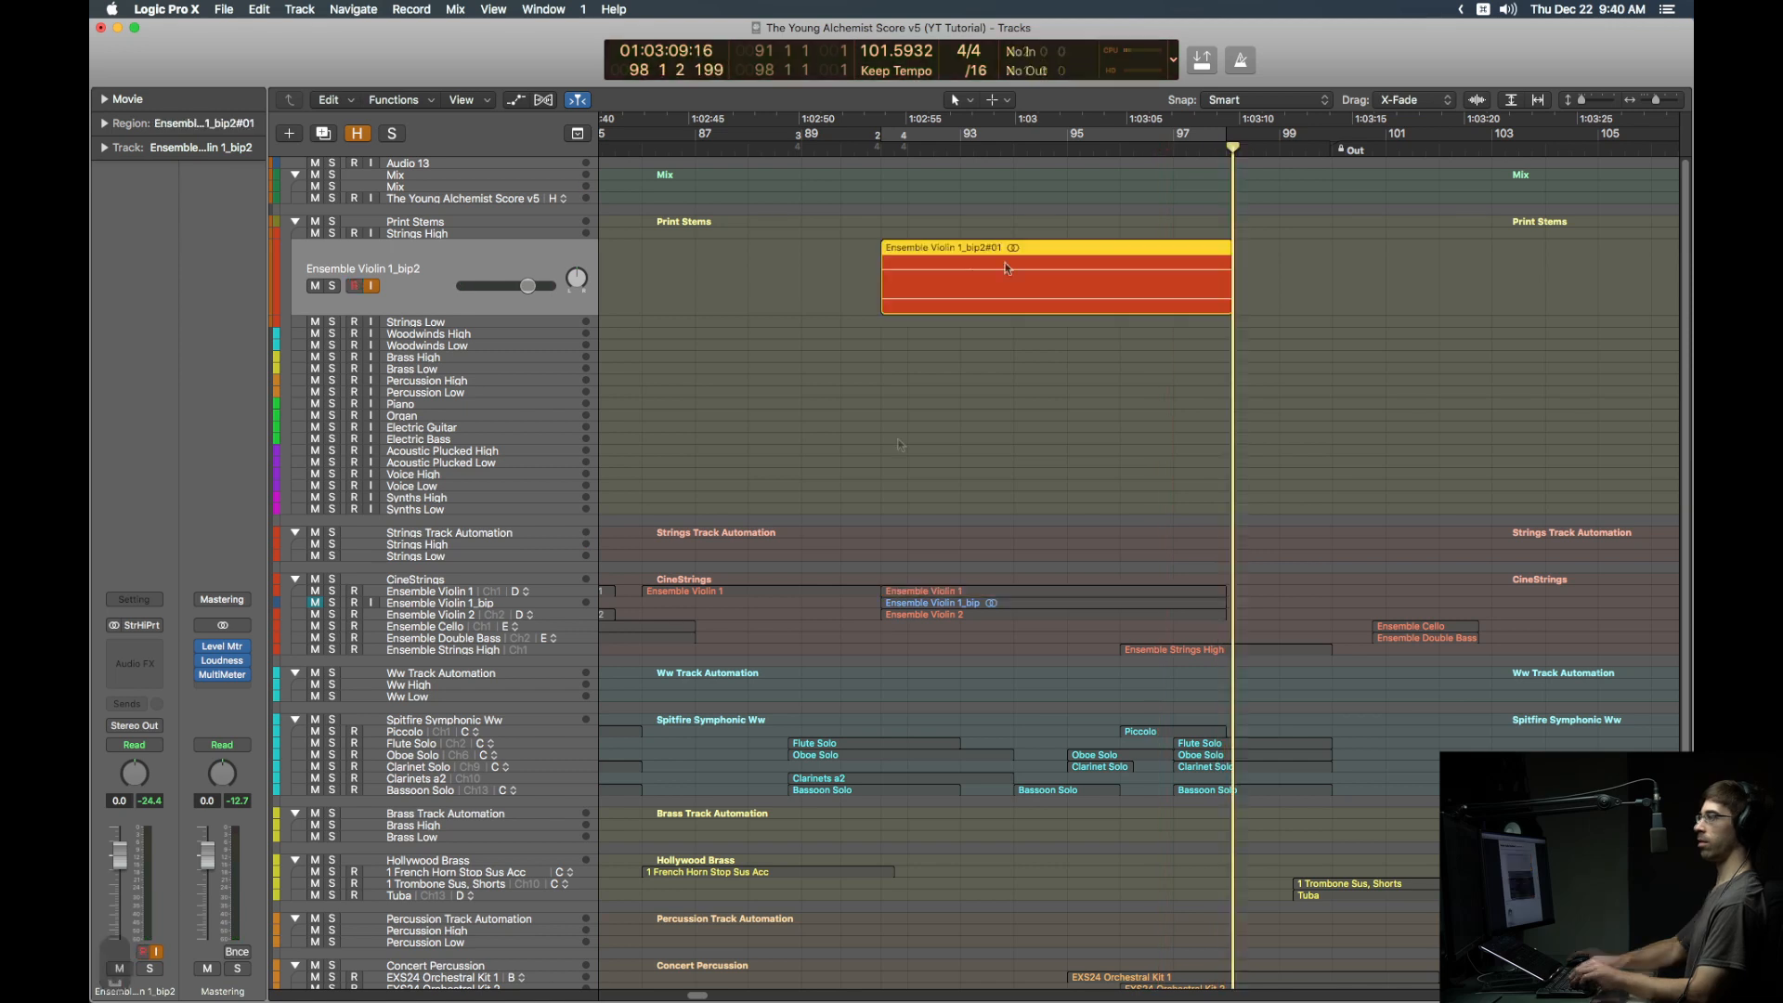
click(1005, 268)
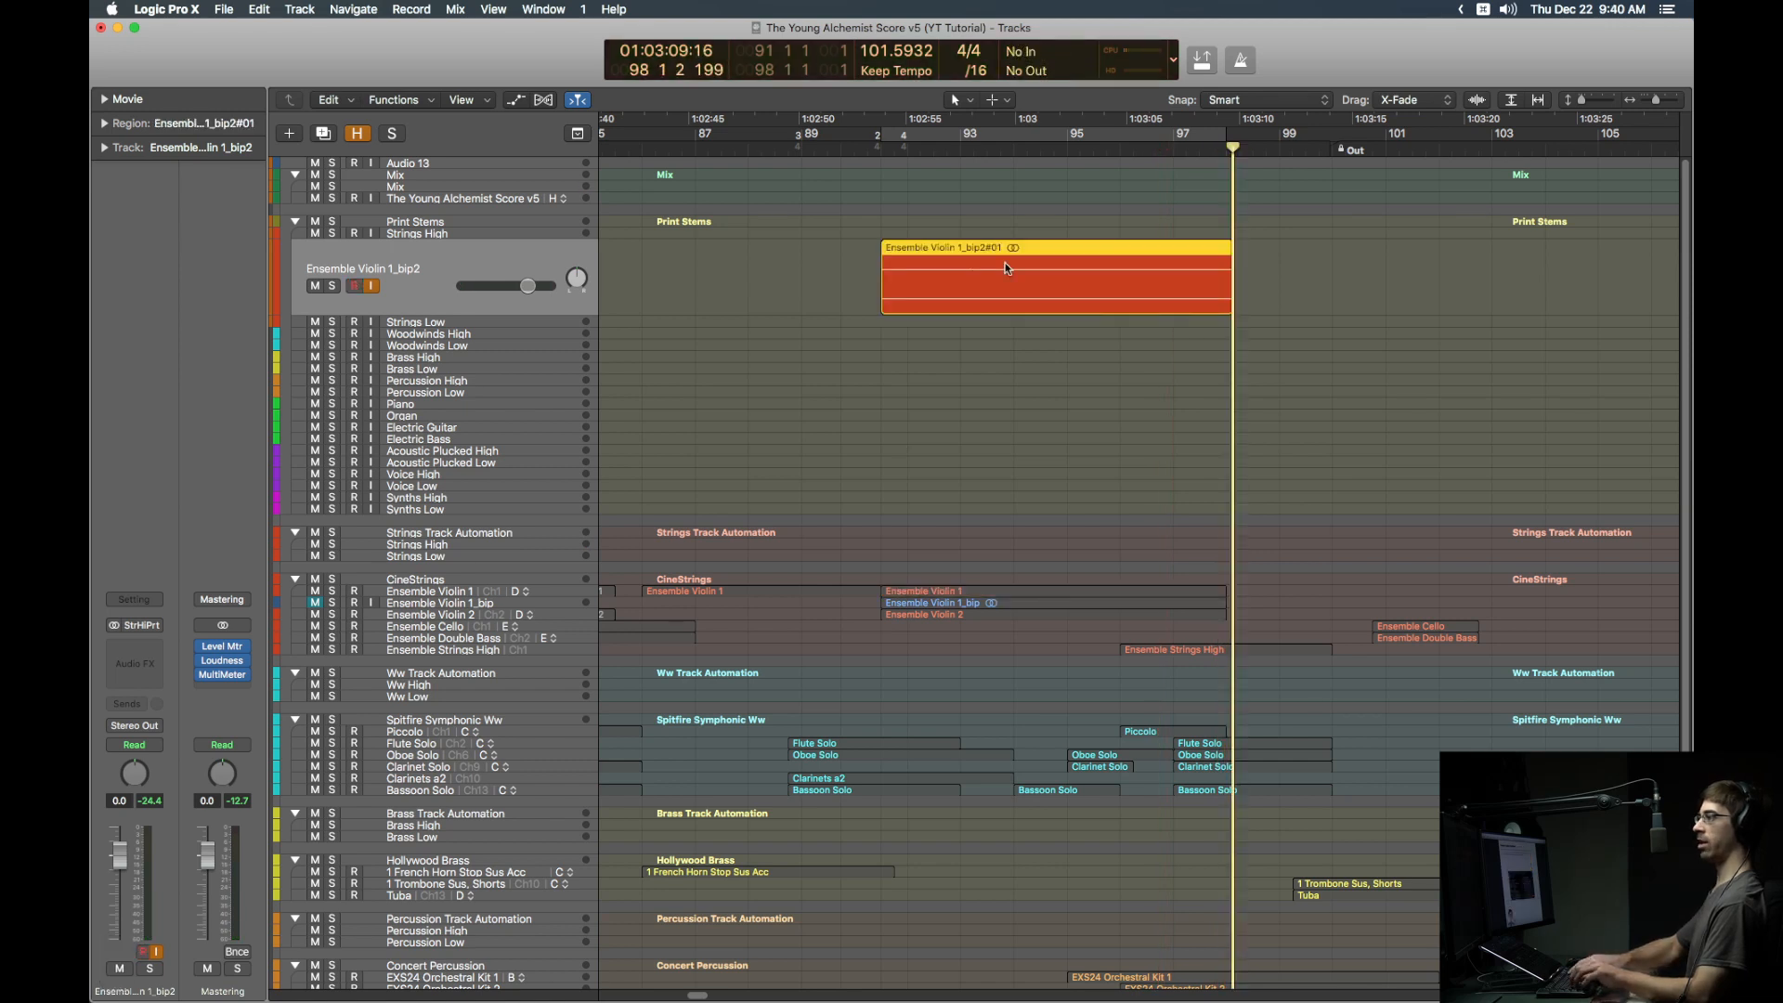
key(ctrl+i)
key(shift+Return)
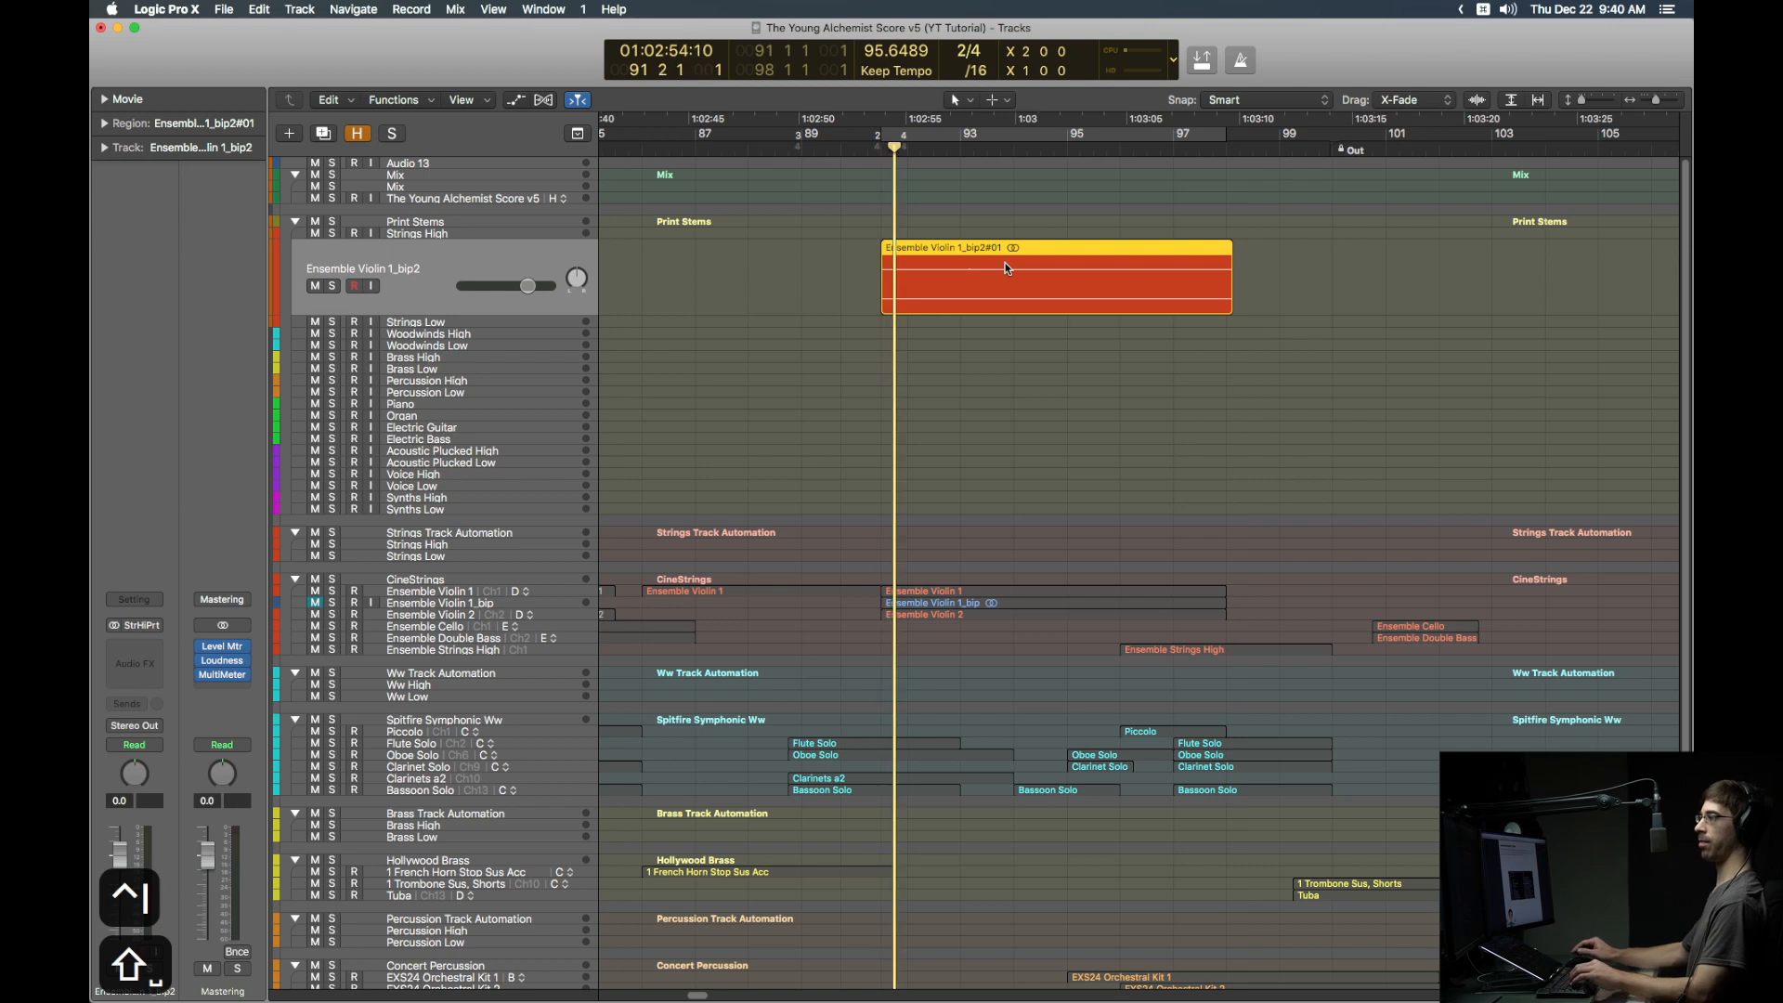
key(space)
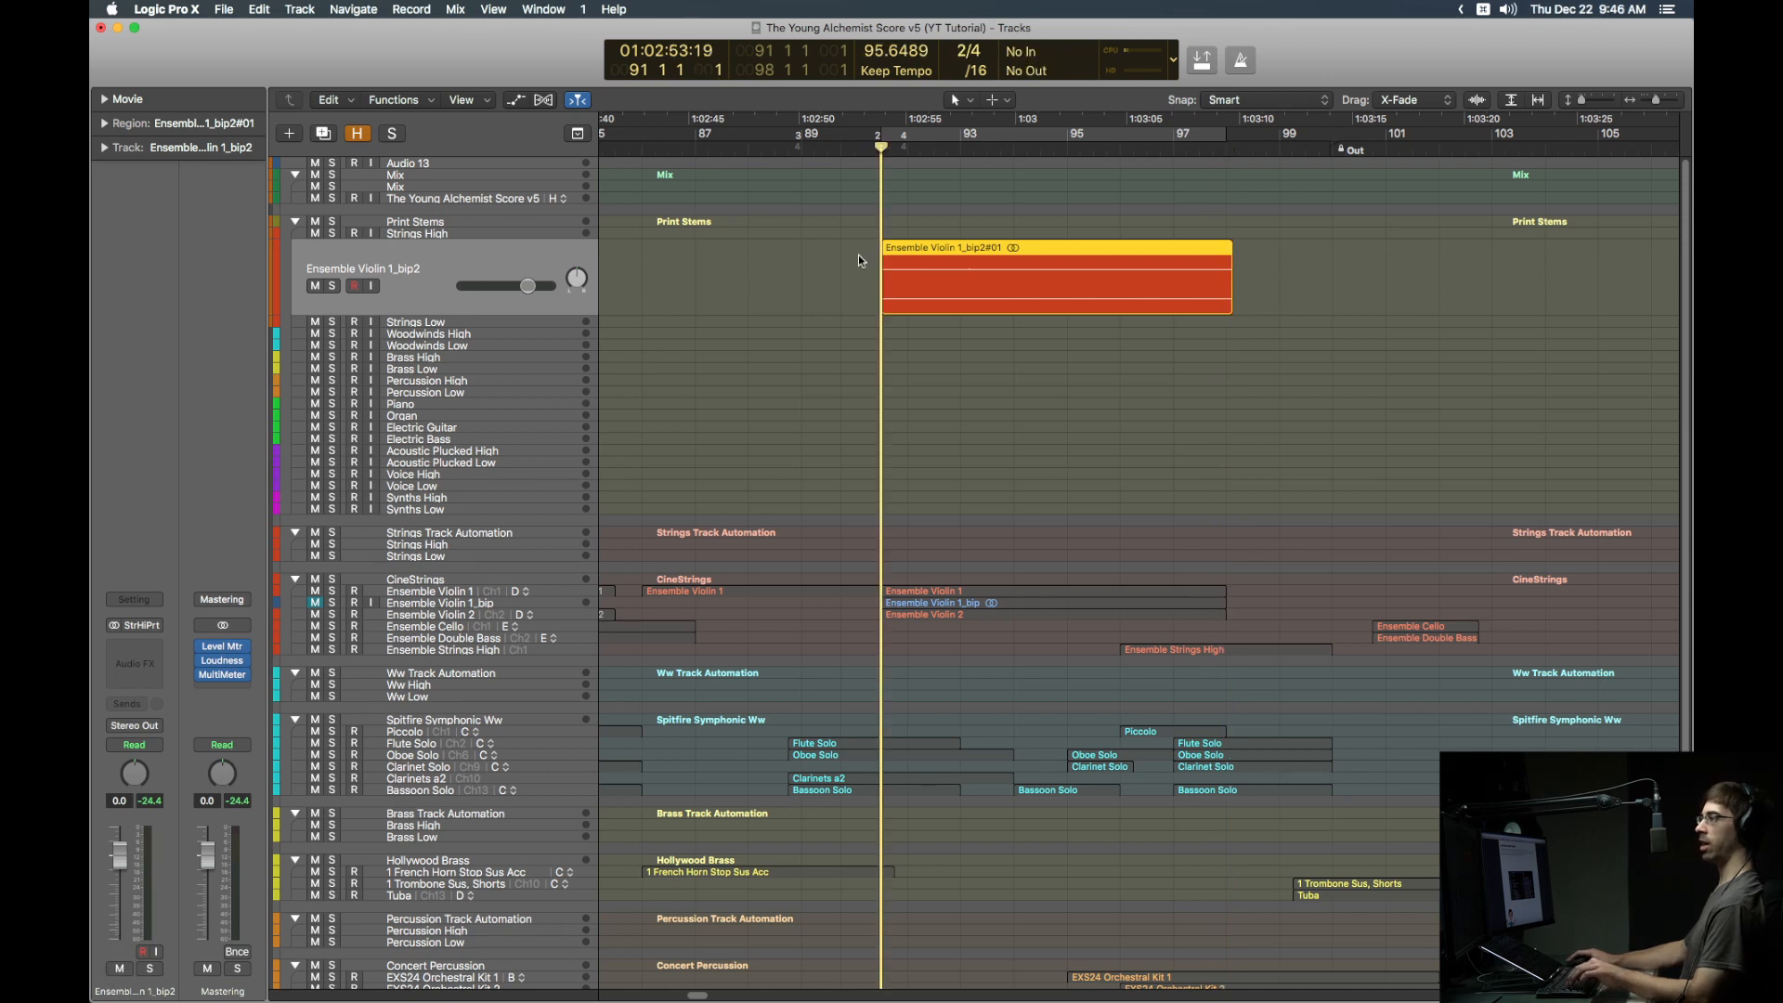
Step: Turn off solo and route the Ensemble Violin 1_bip2 track's output to the StrHiMon bus
key(ctrl+s)
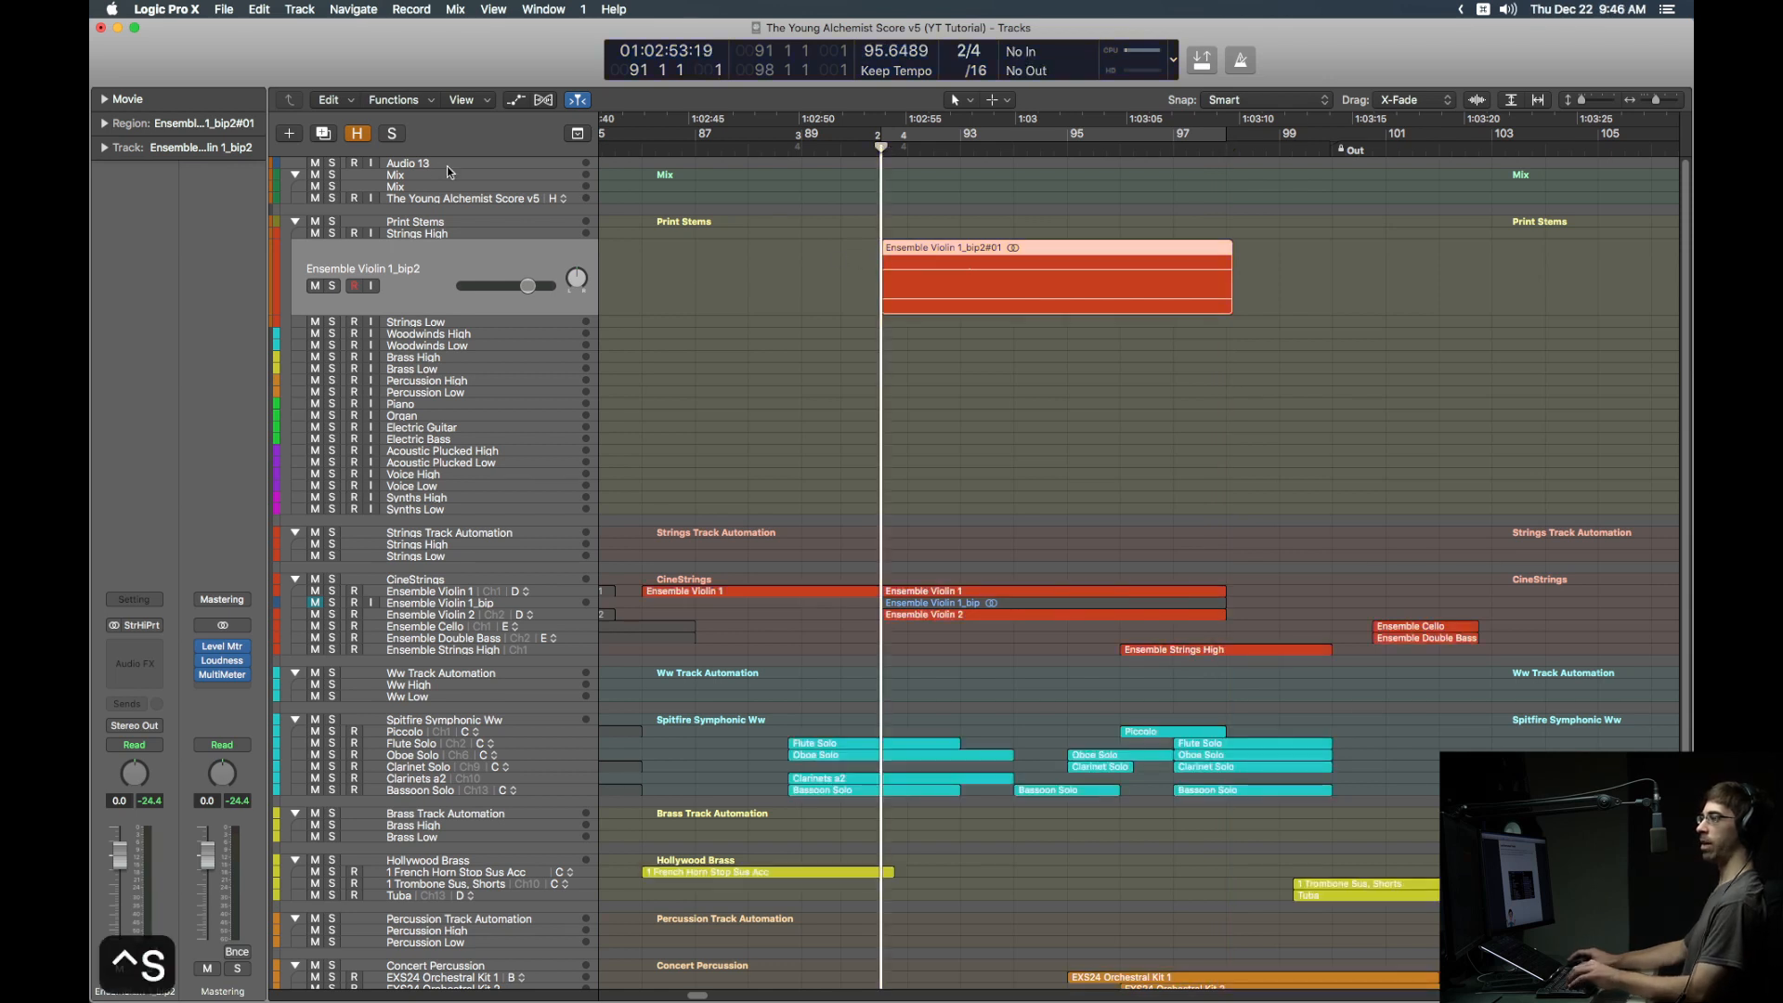
click(427, 189)
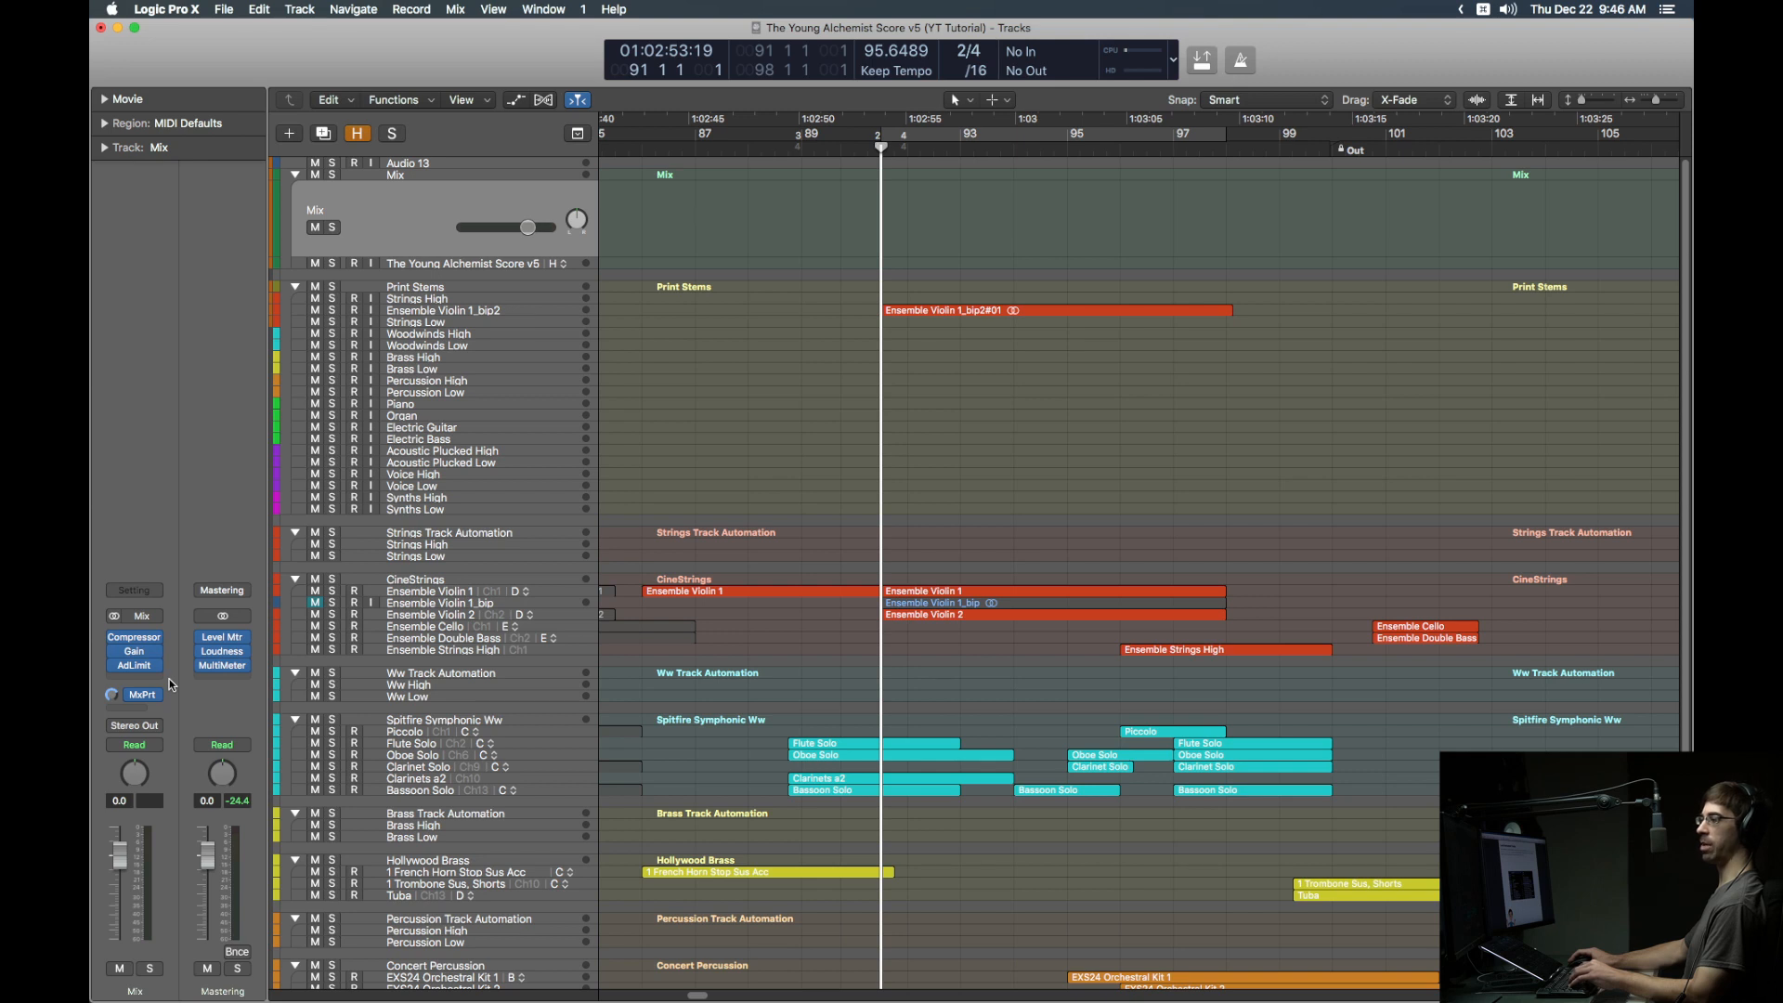
click(549, 314)
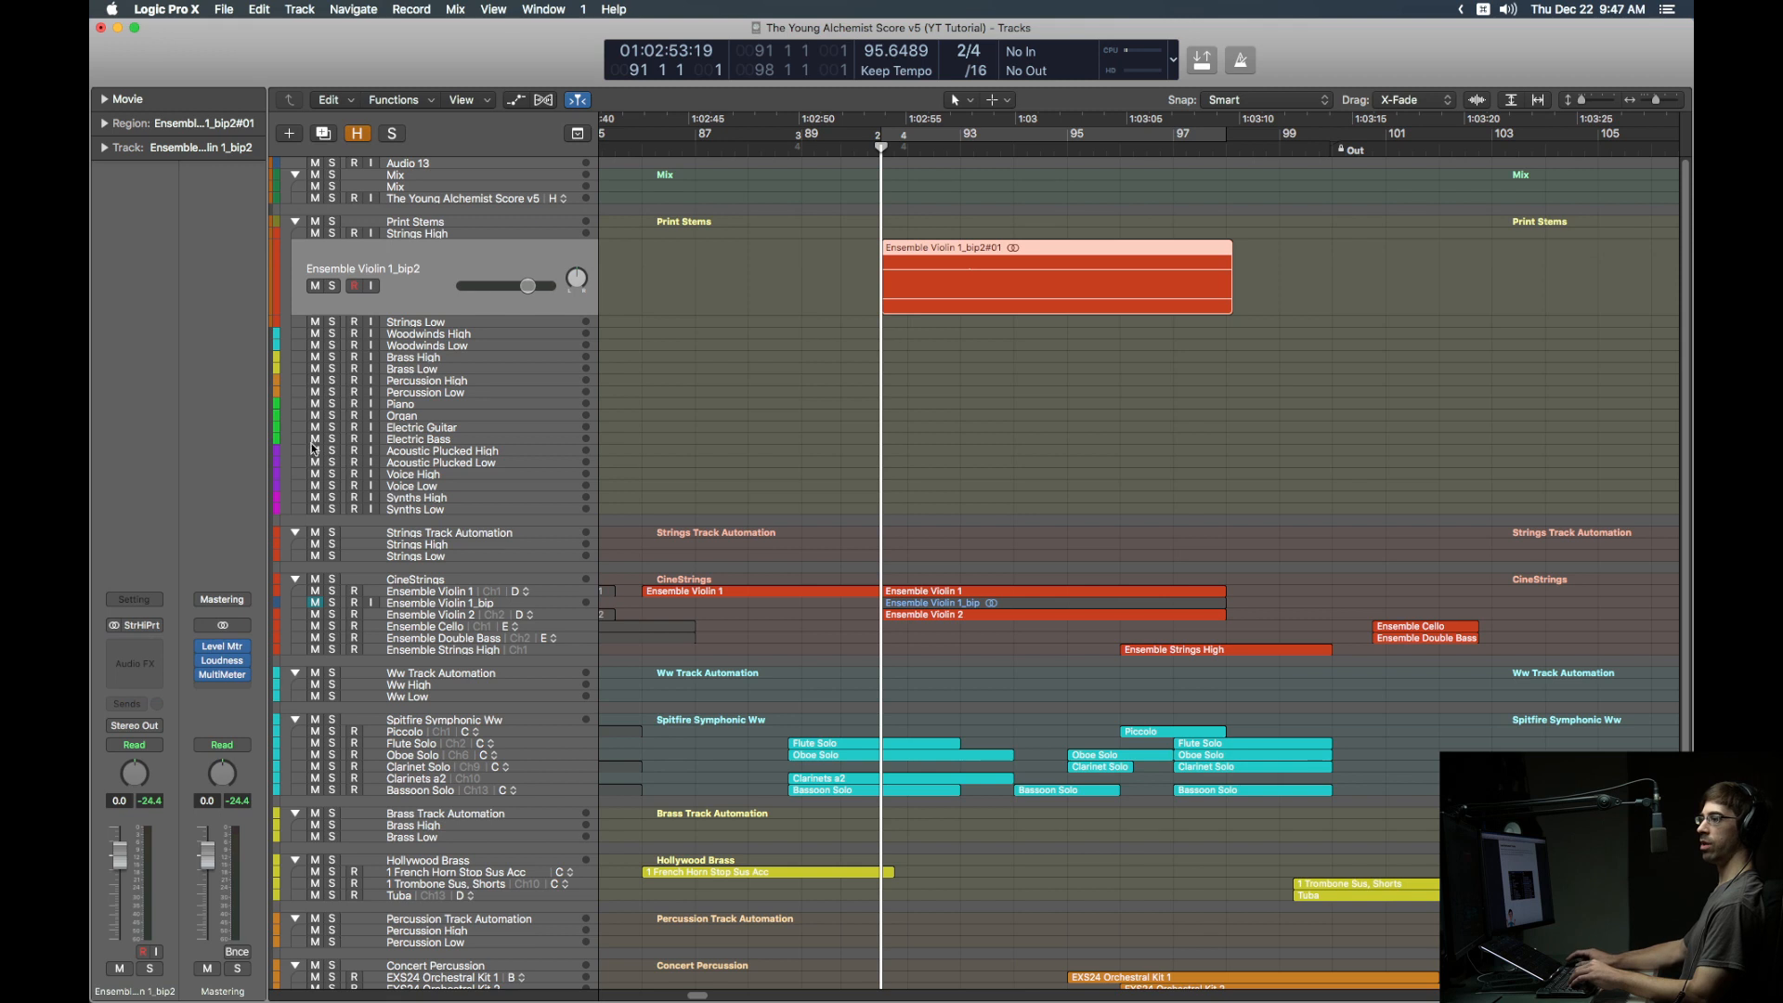
click(156, 727)
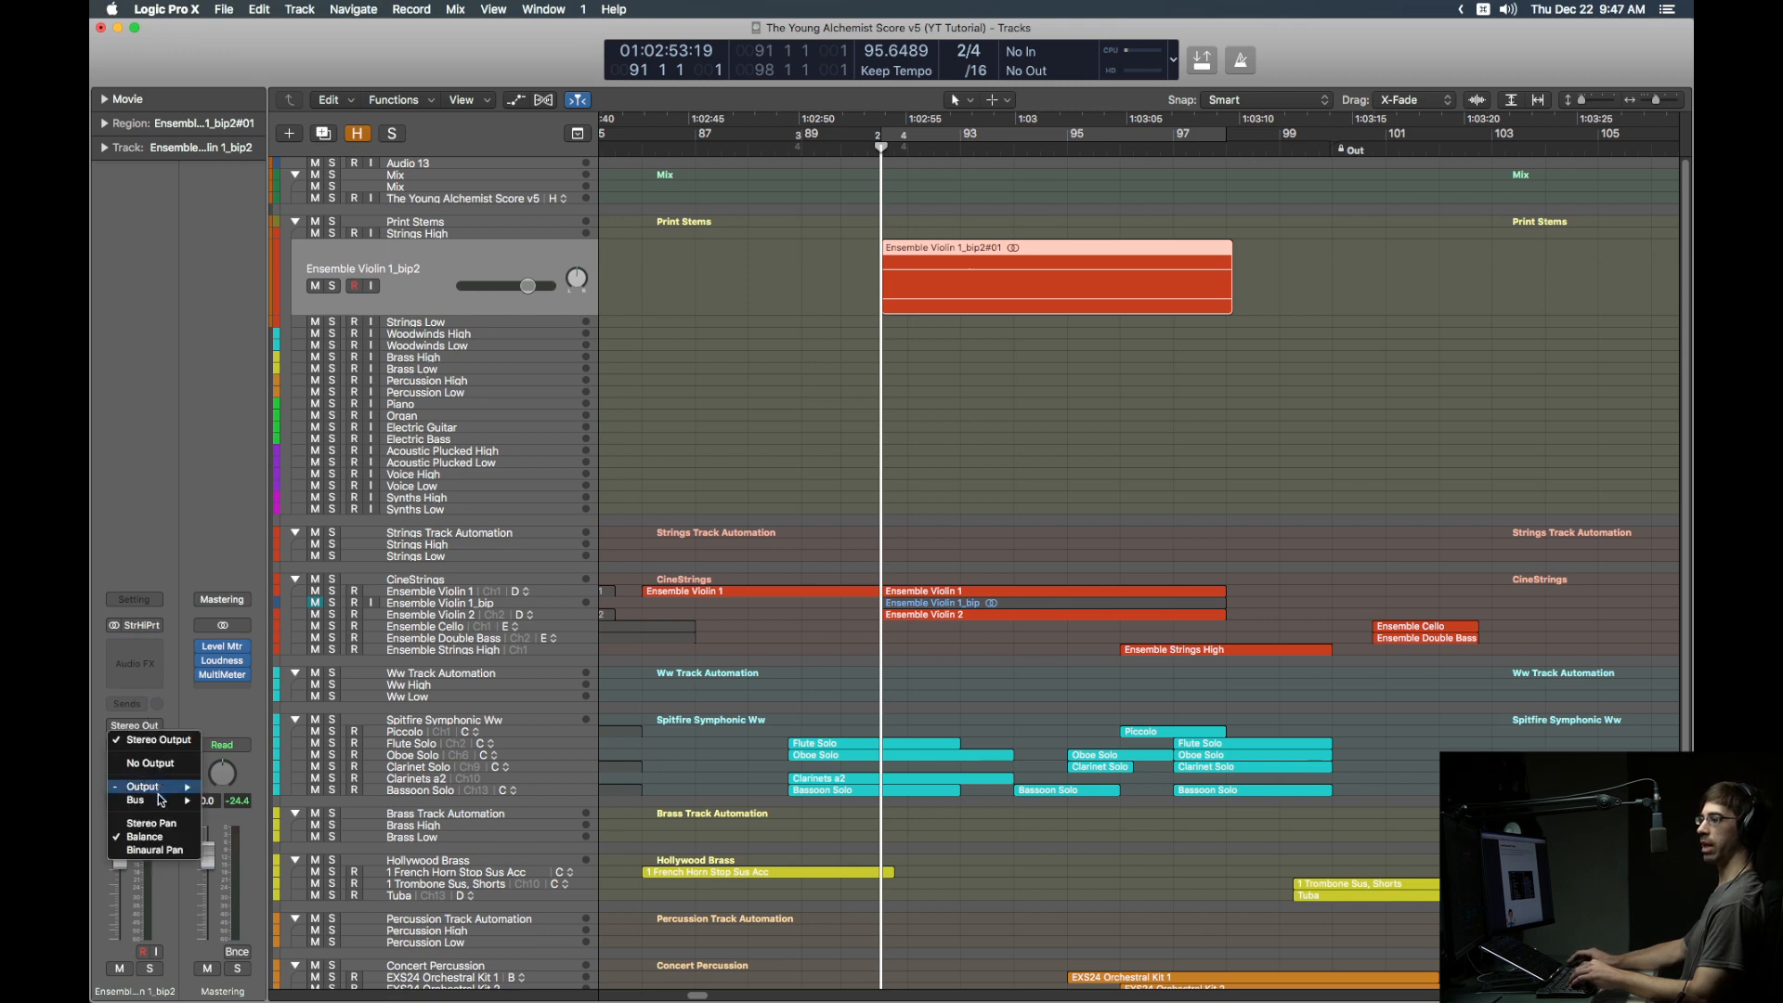
mouse_move(173, 800)
click(230, 797)
click(135, 702)
Step: Add a -12 StrHiRv send and move the track beneath Ensemble Violin 1_bip in CineStrings
mouse_move(154, 721)
click(238, 722)
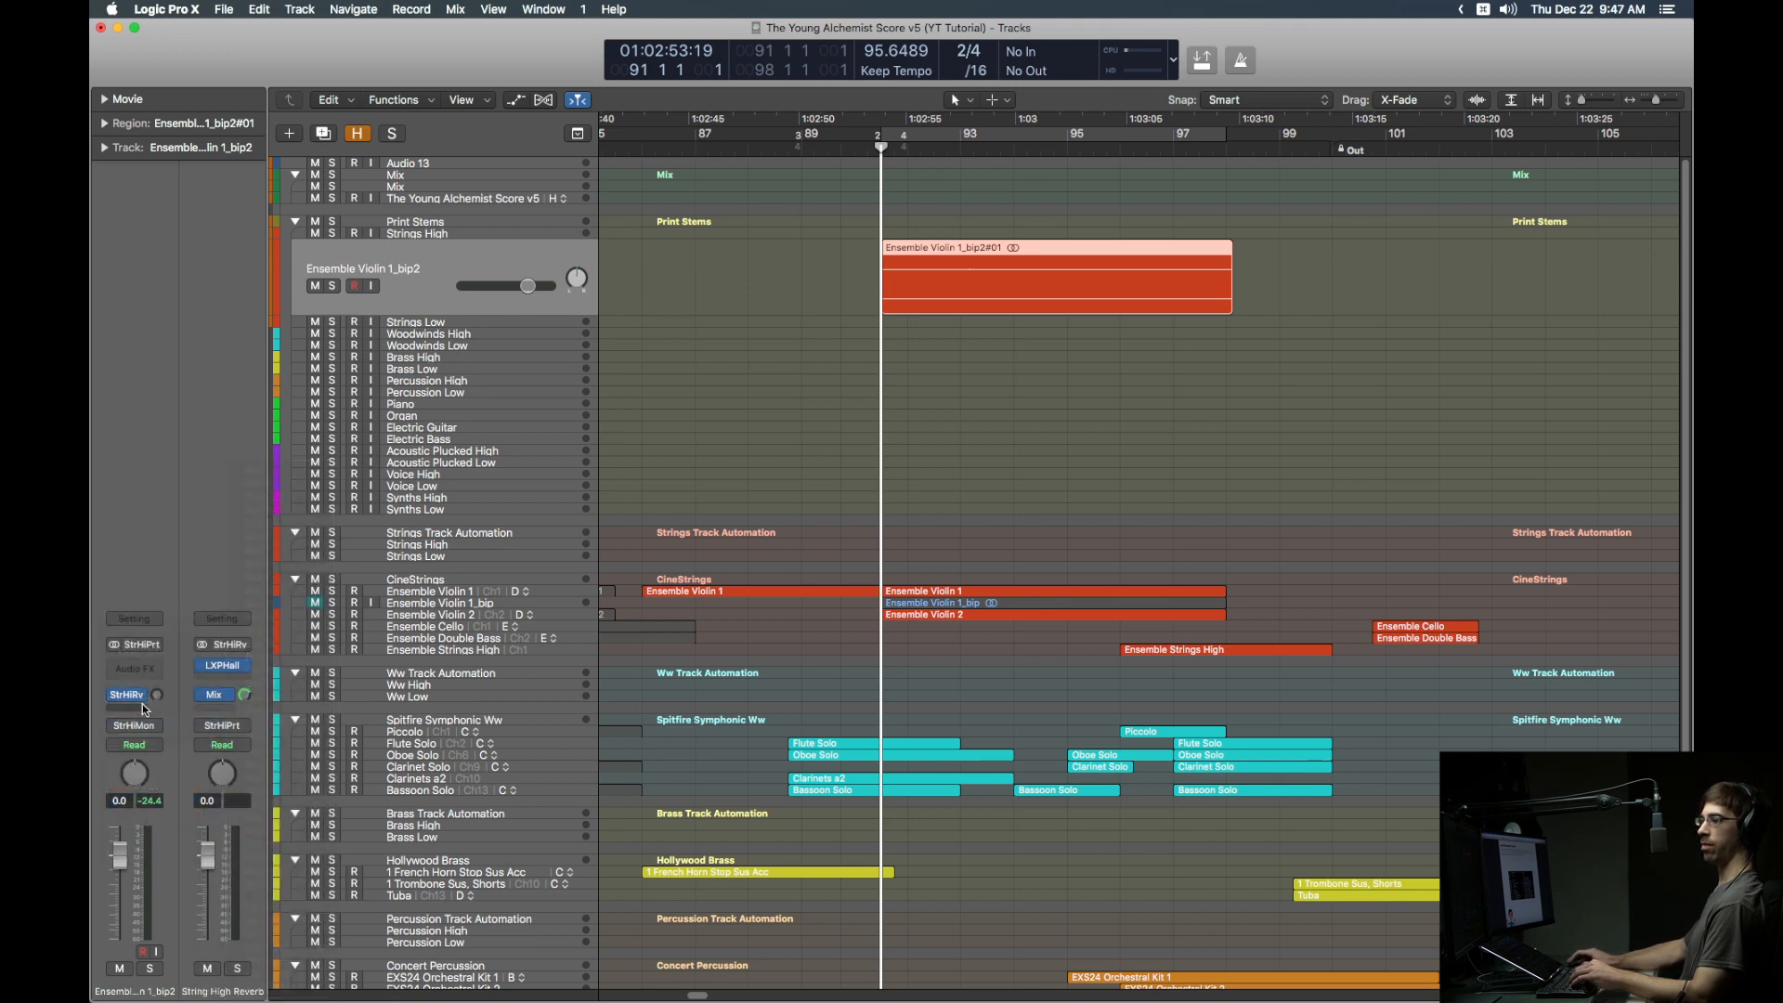
double_click(159, 695)
text(-12)
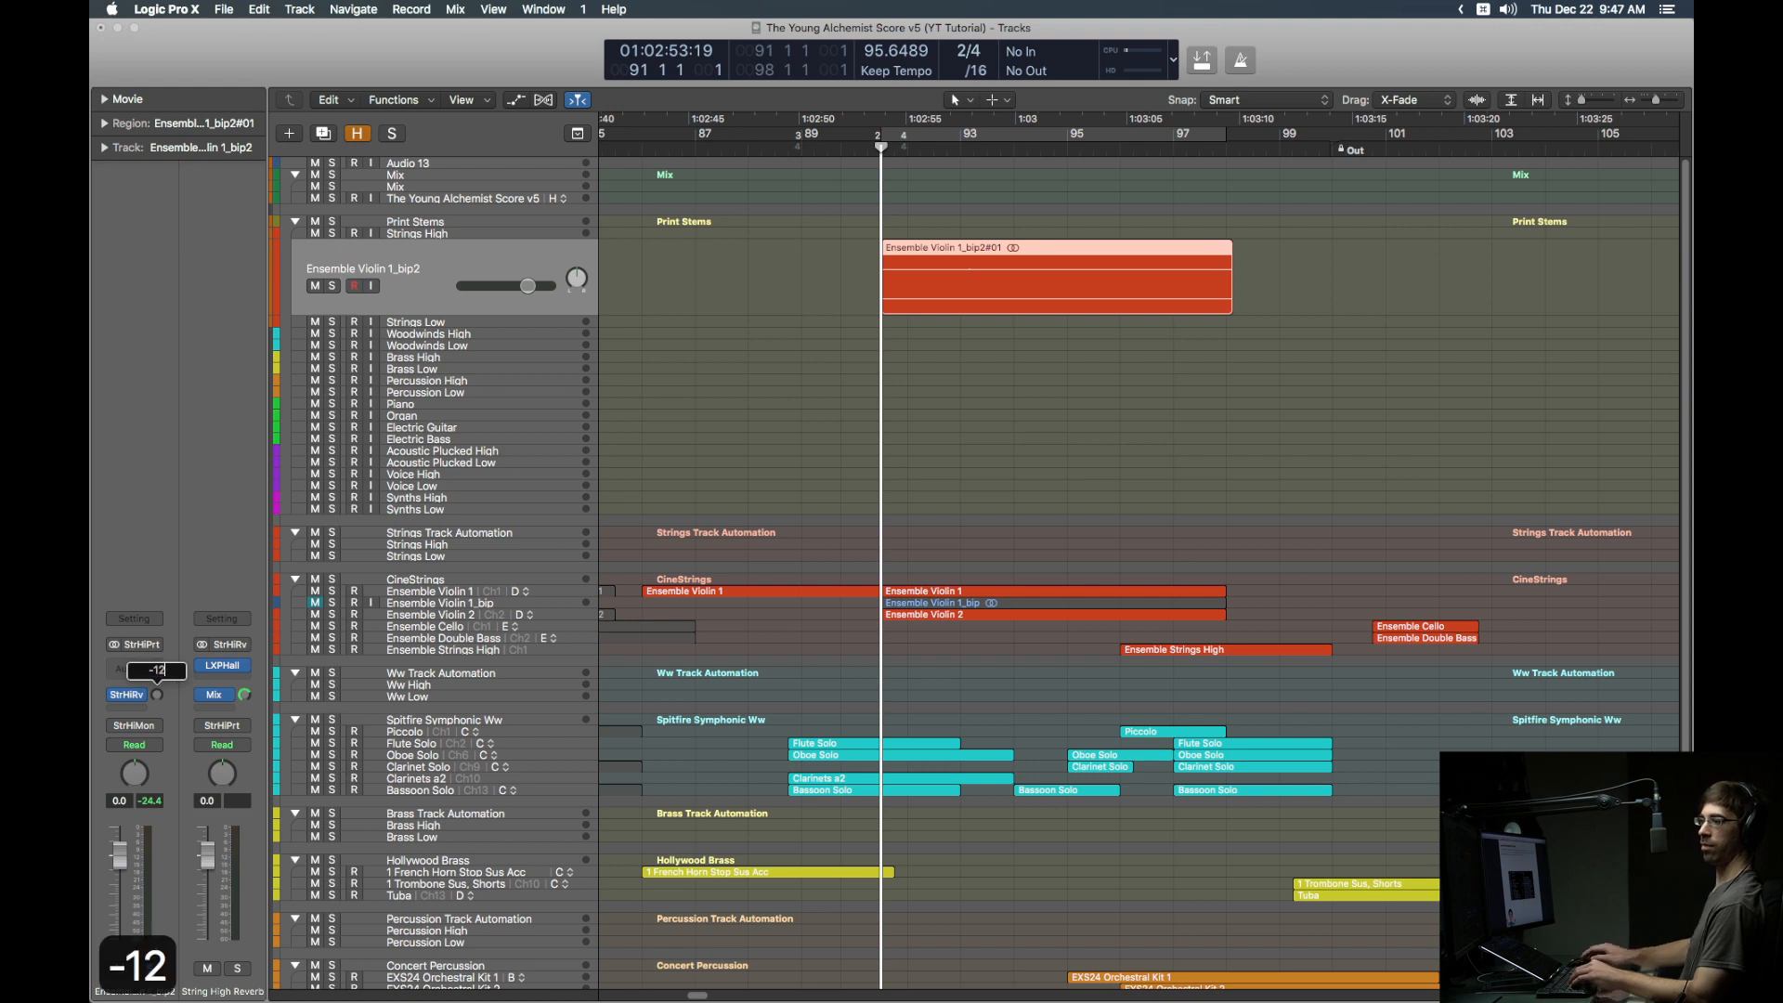
key(Return)
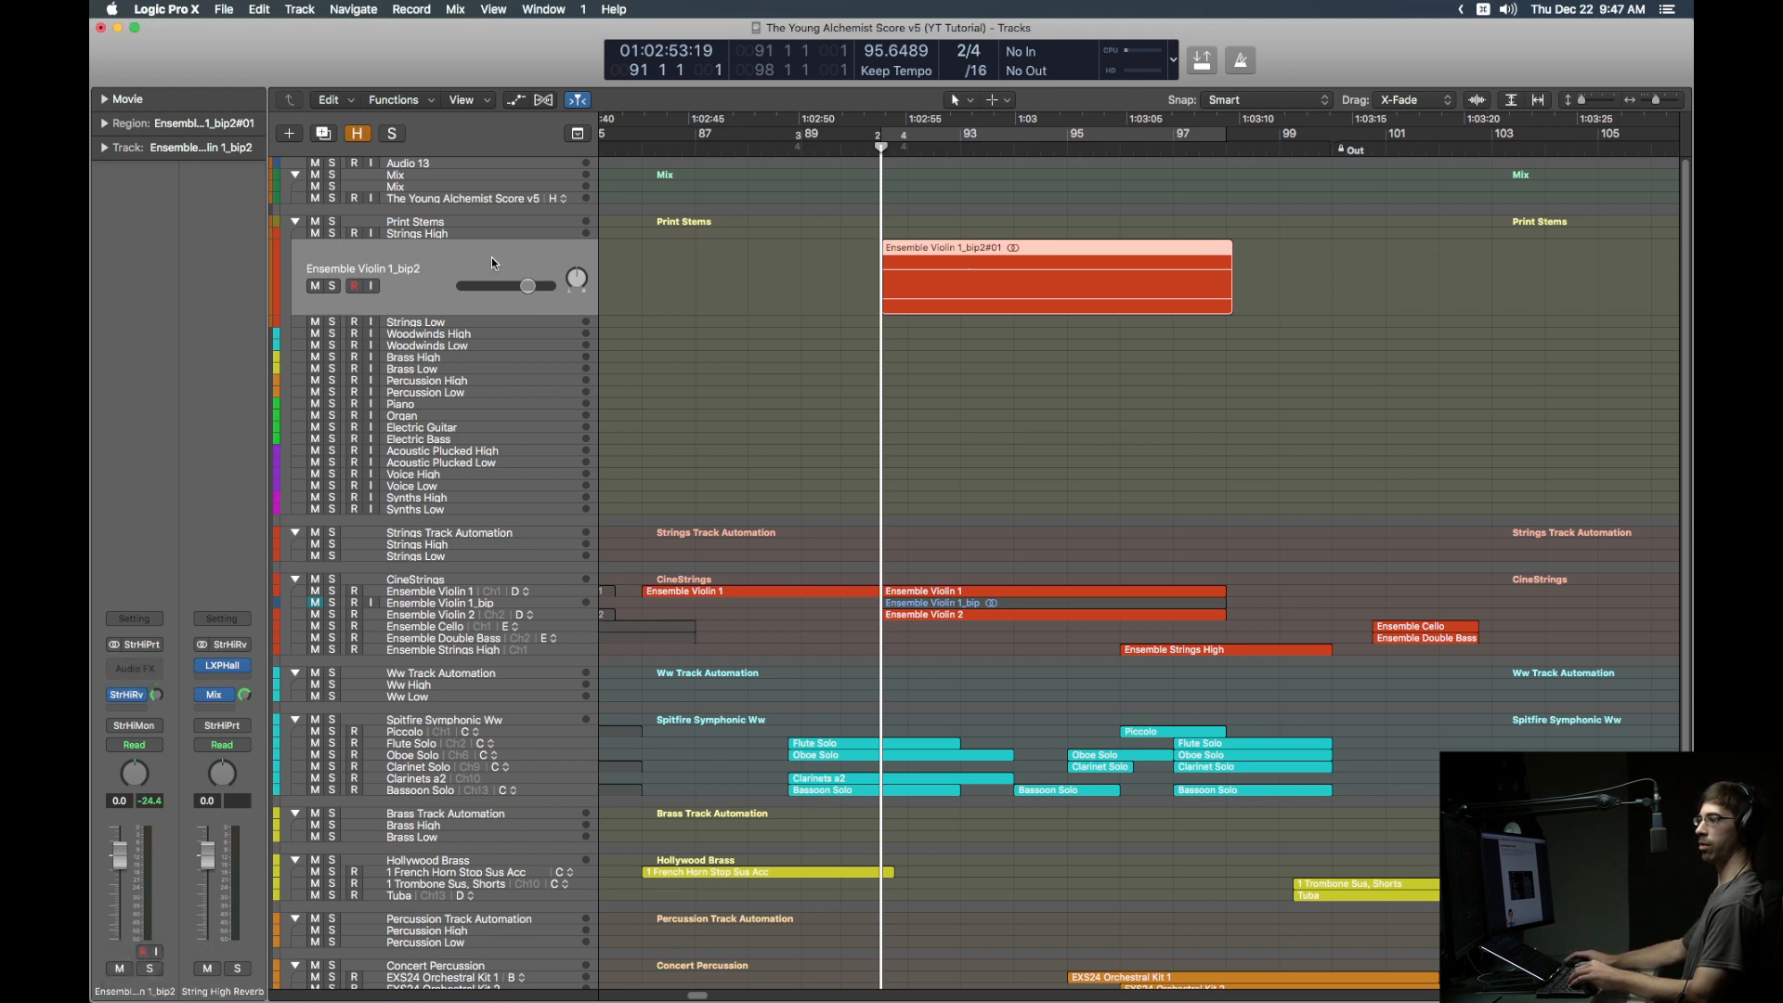
drag(493, 258, 520, 599)
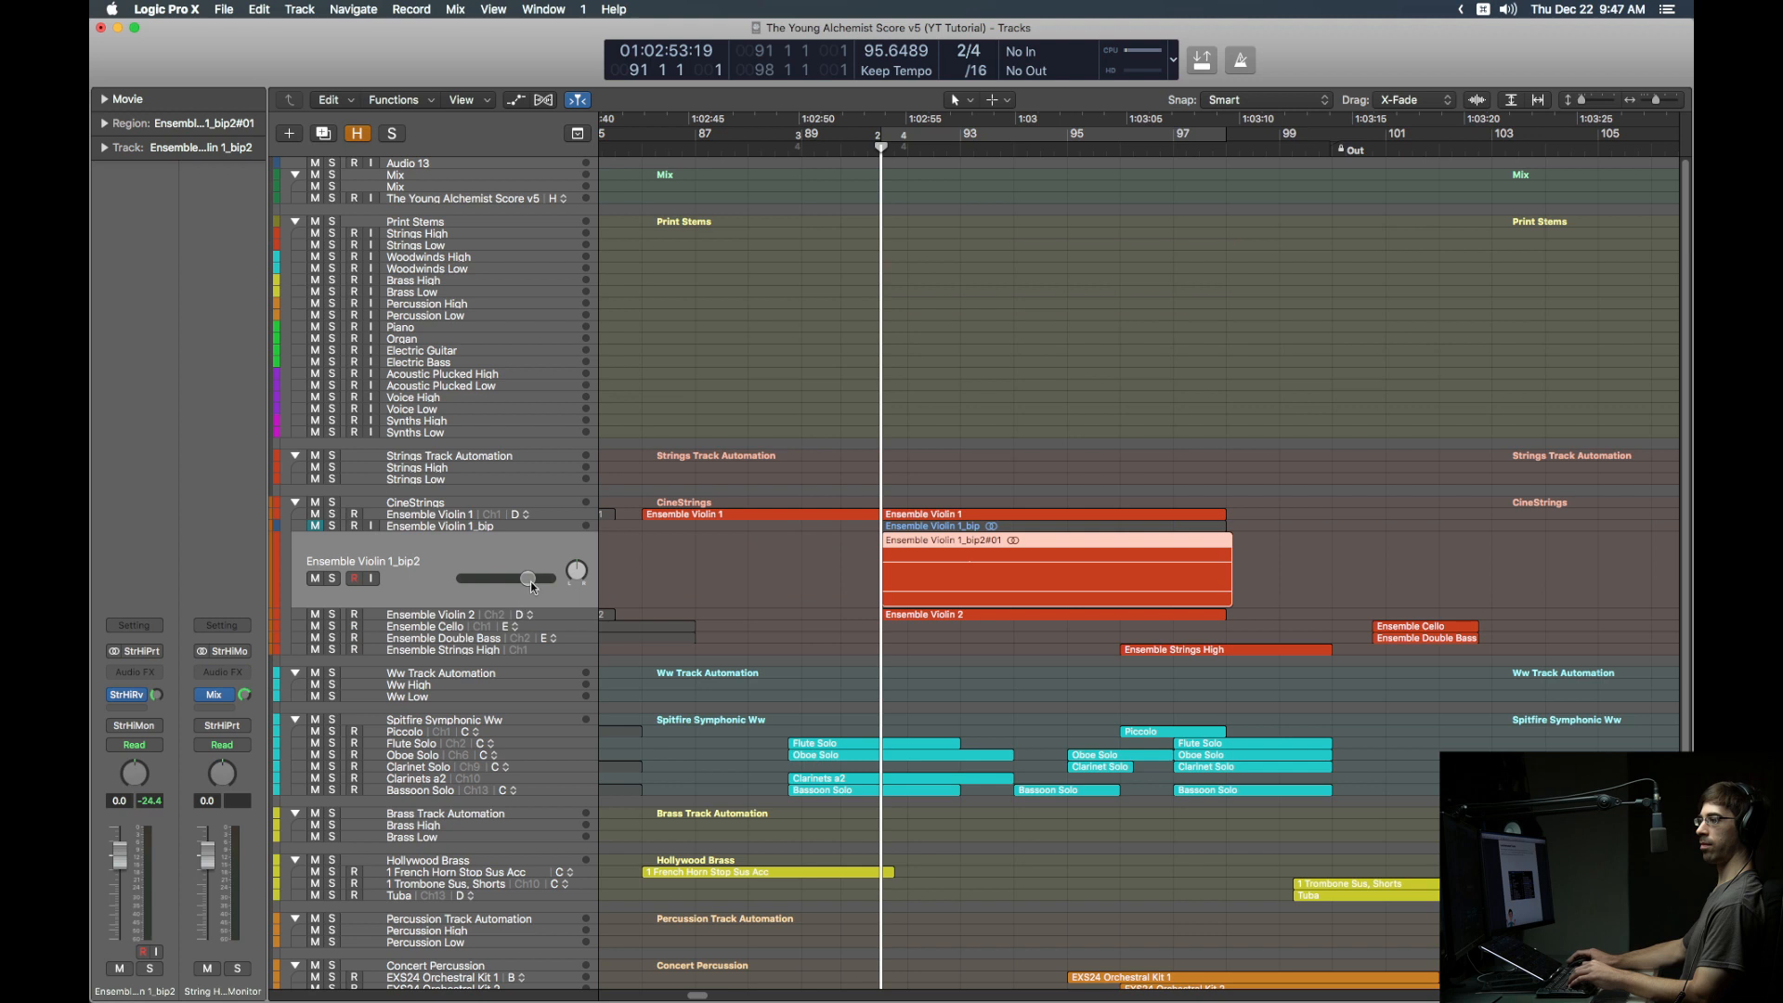
click(431, 468)
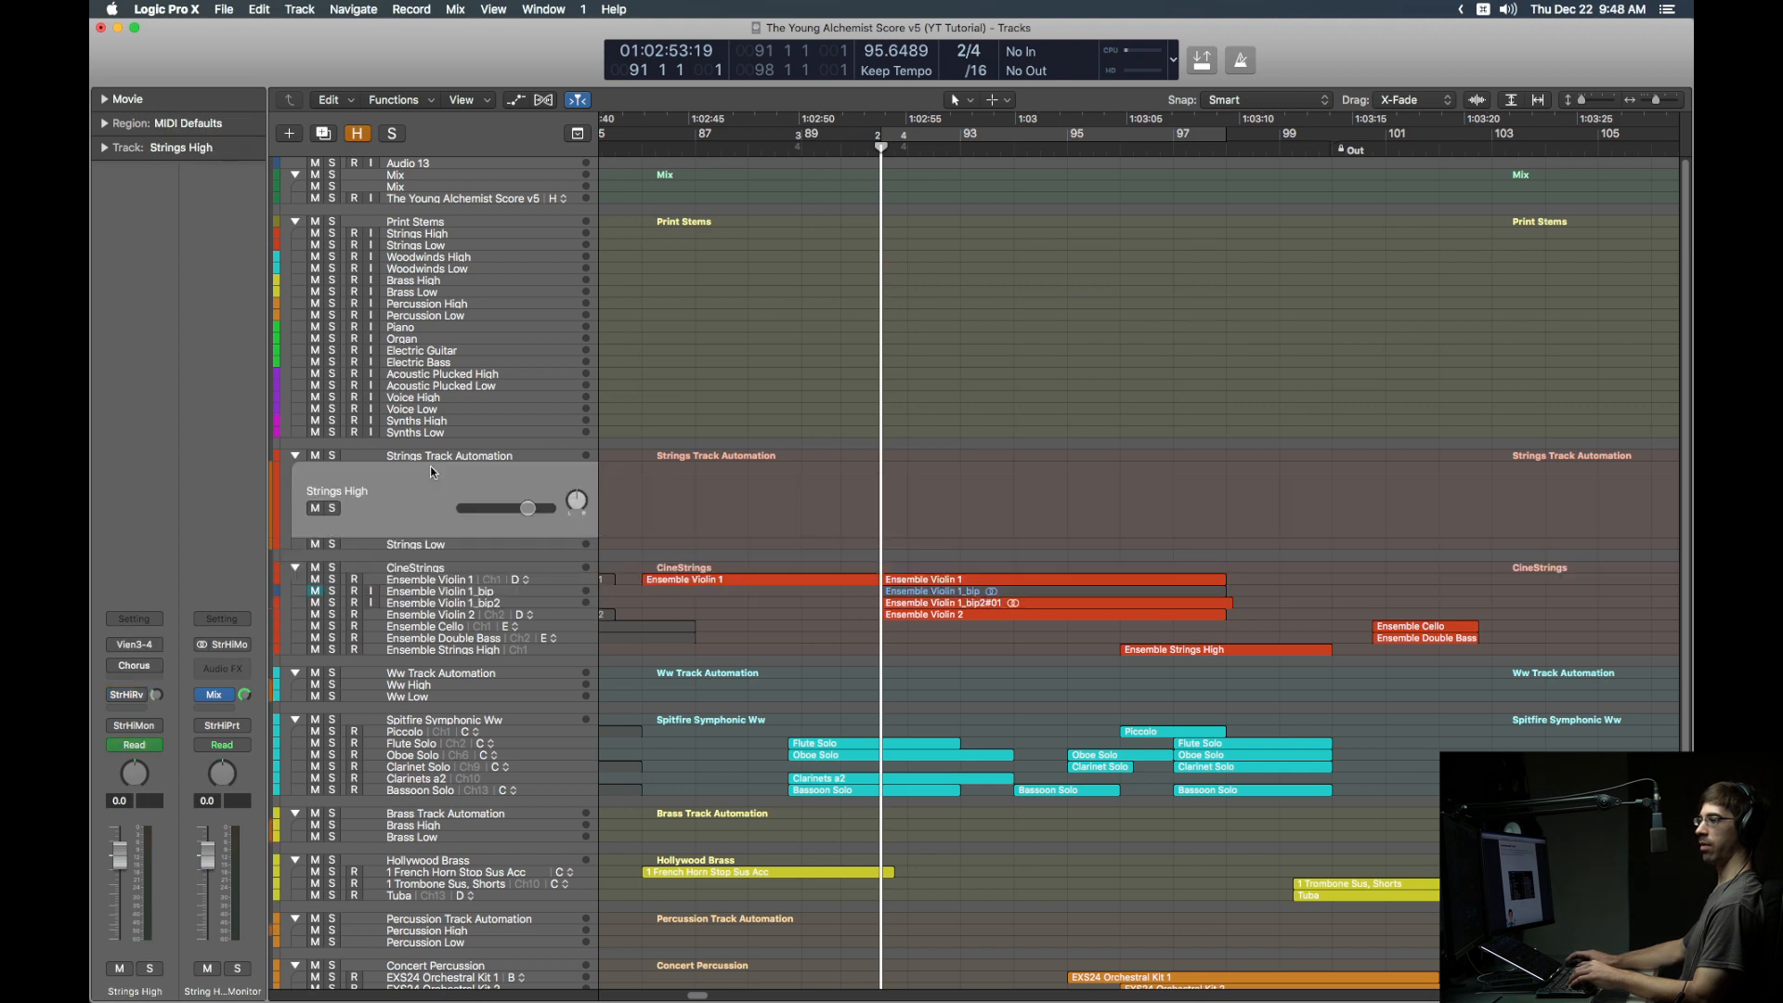
Step: Re-enable Strings High's StrHiRv send, then open KONTAKT EXTRA's Kontakt 5 instrument from the Mixer
click(116, 698)
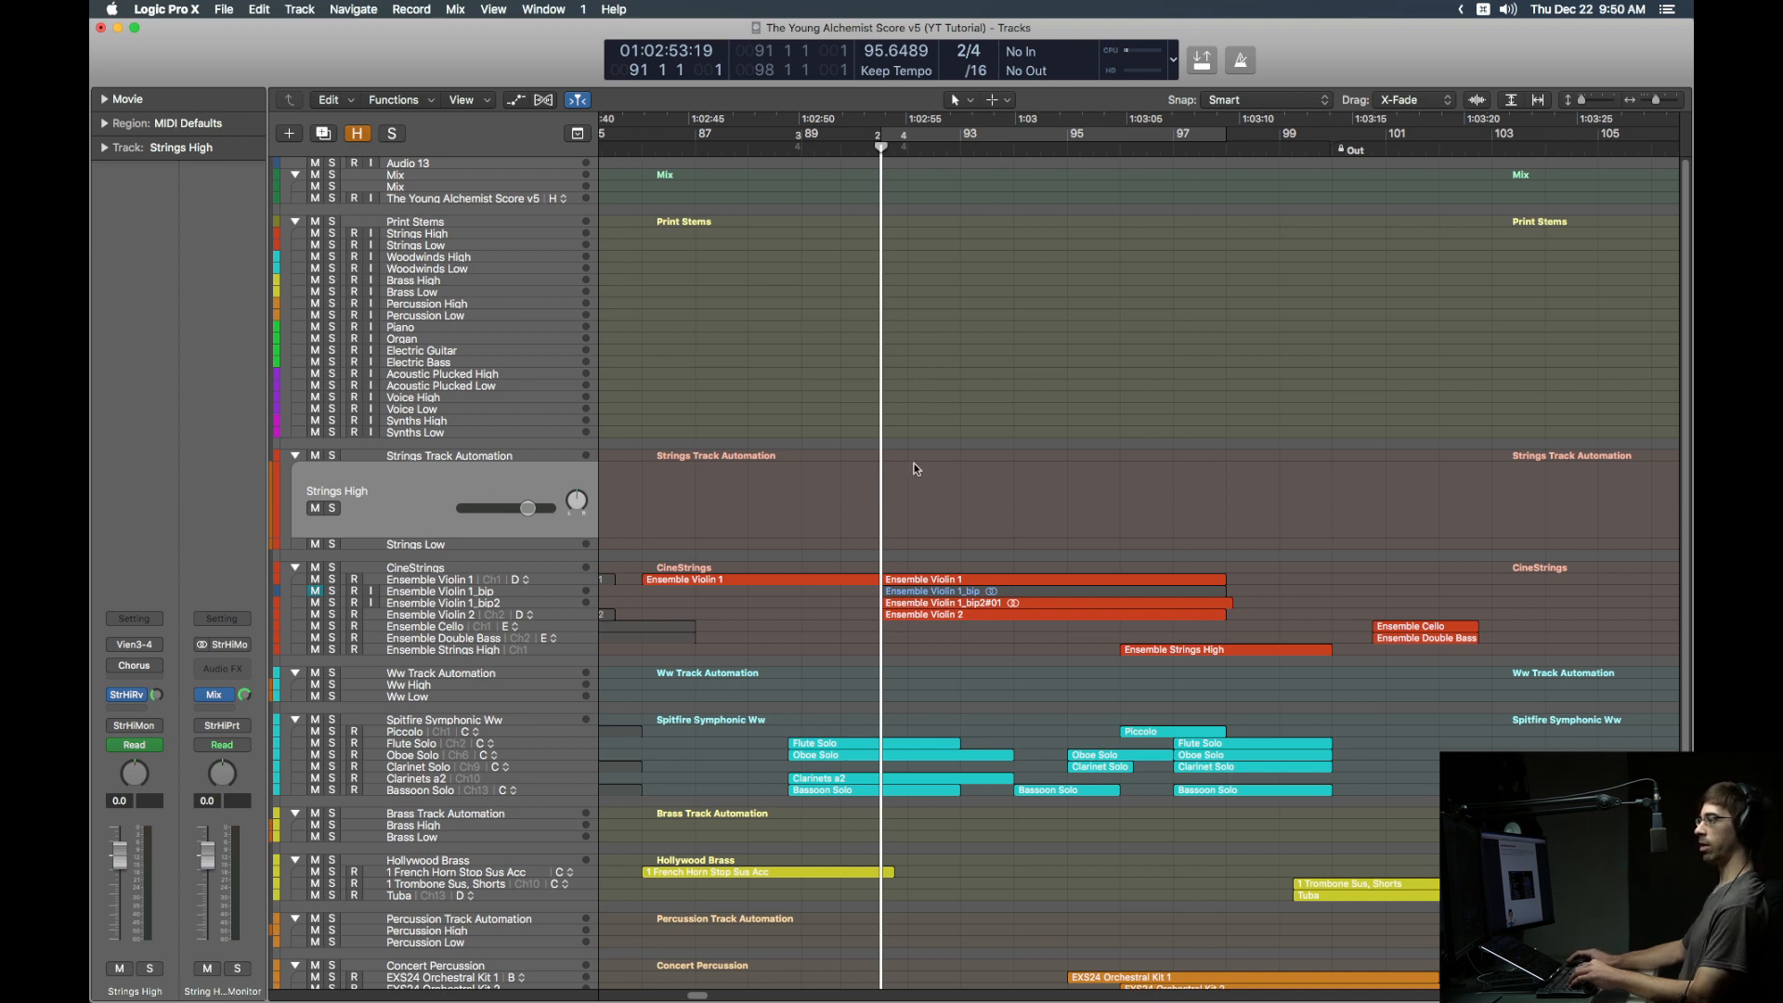
key(x)
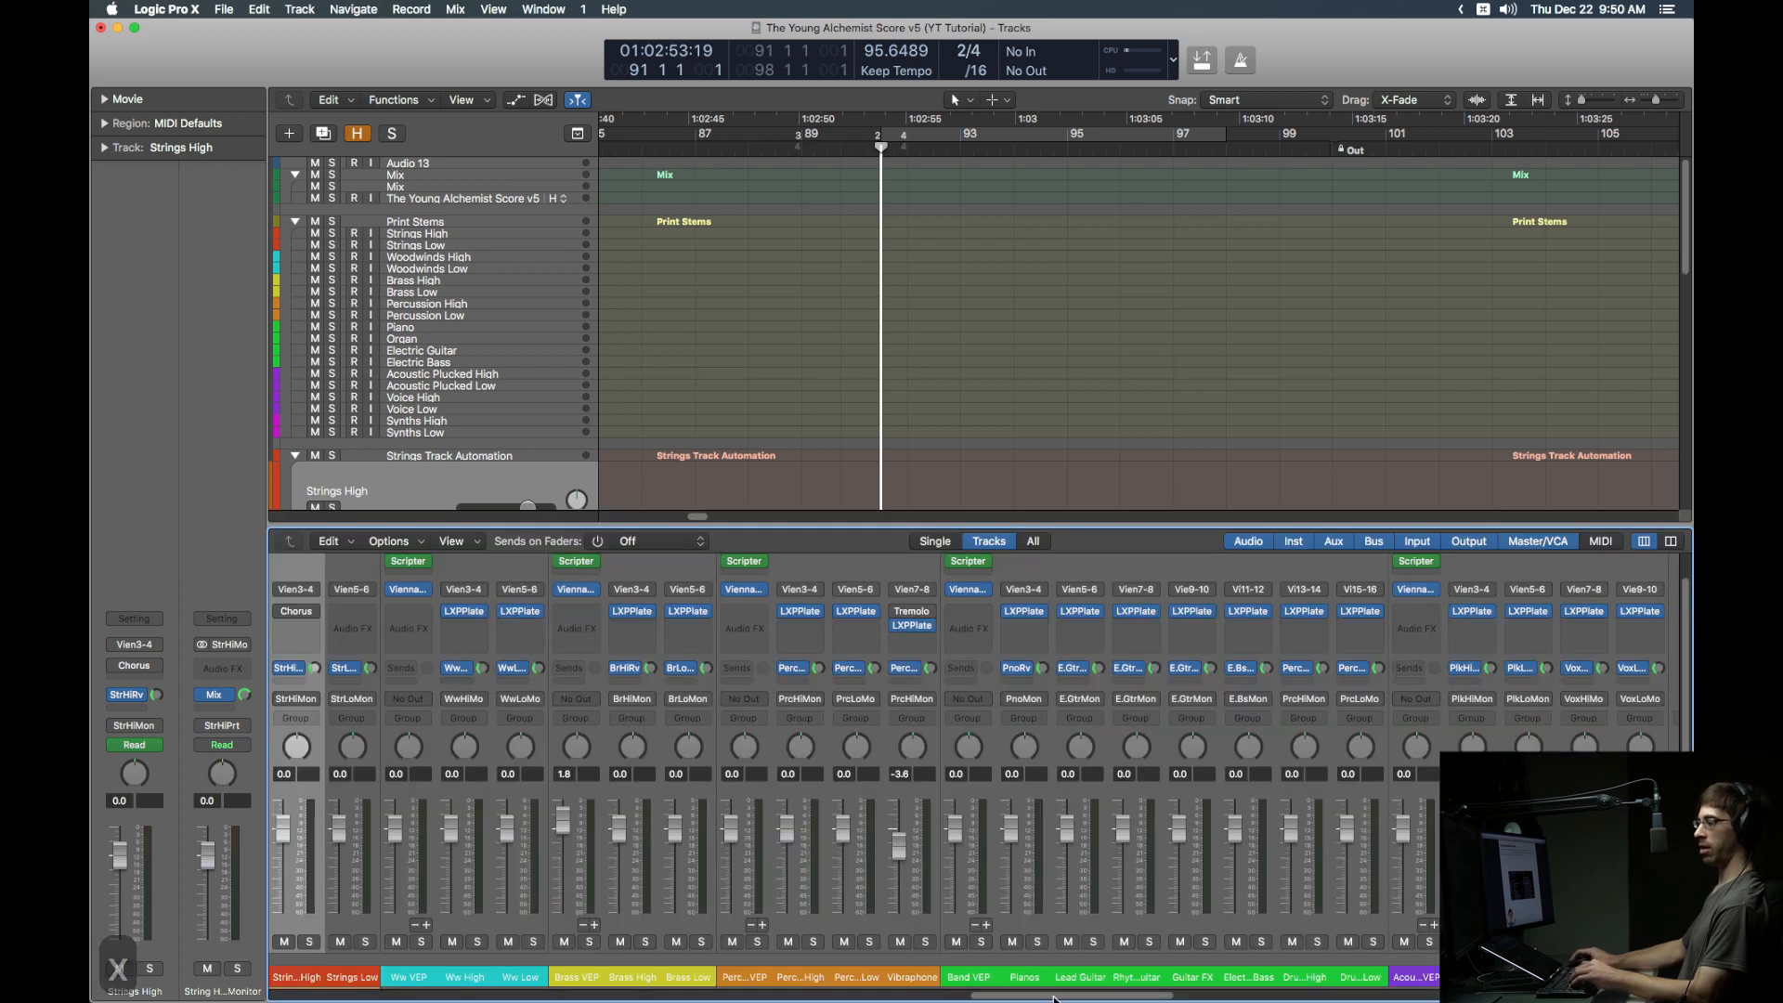
drag(1039, 1000, 1410, 996)
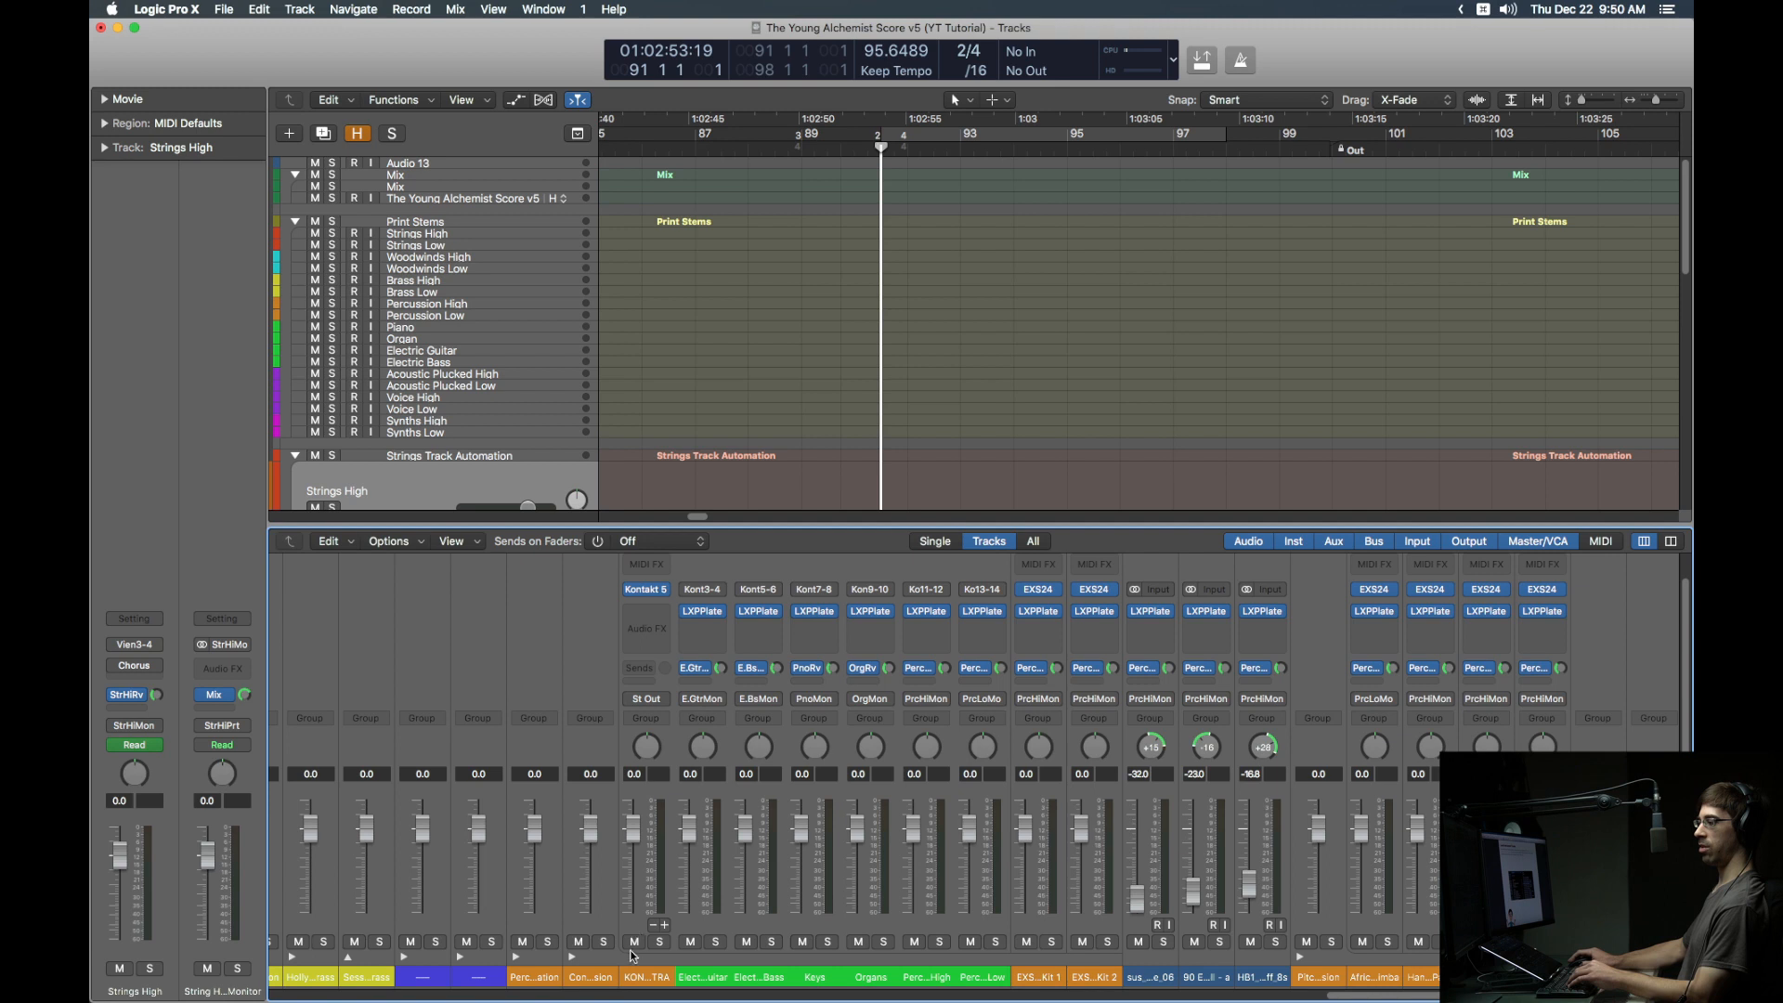
click(631, 922)
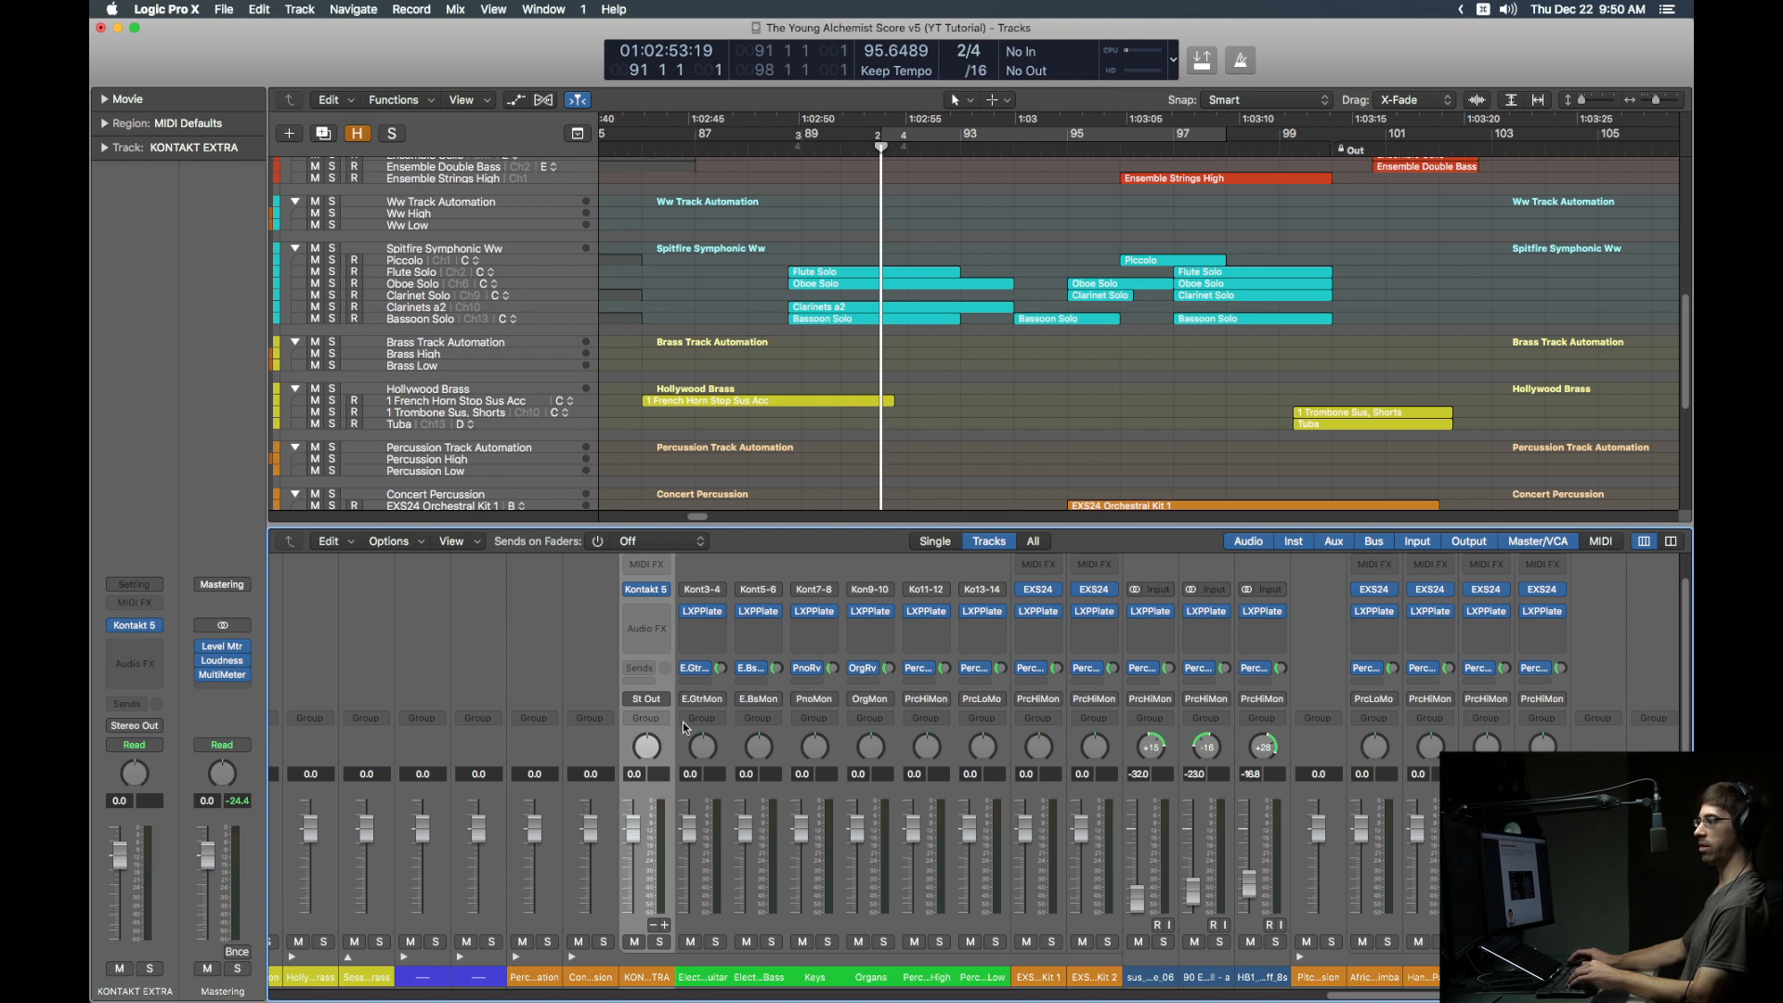
click(649, 589)
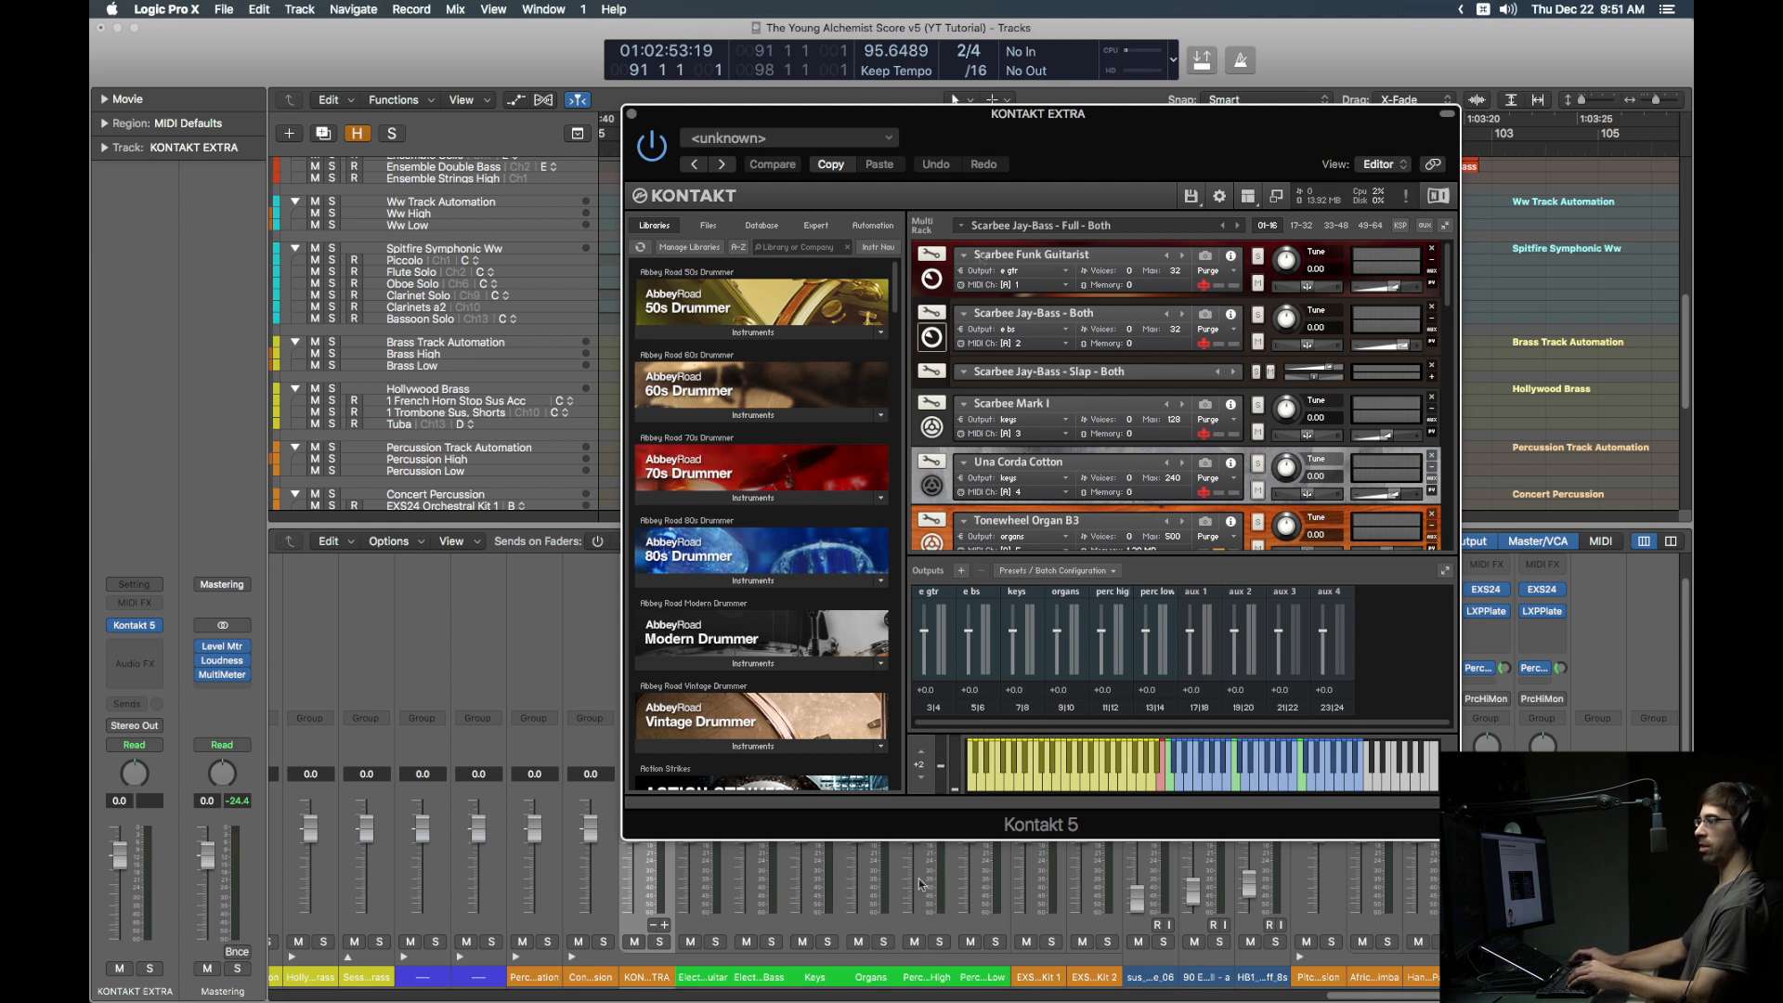
Step: Review the Funk Guitarist's output routing, close Kontakt, and add software instrument track Inst 47
click(1084, 275)
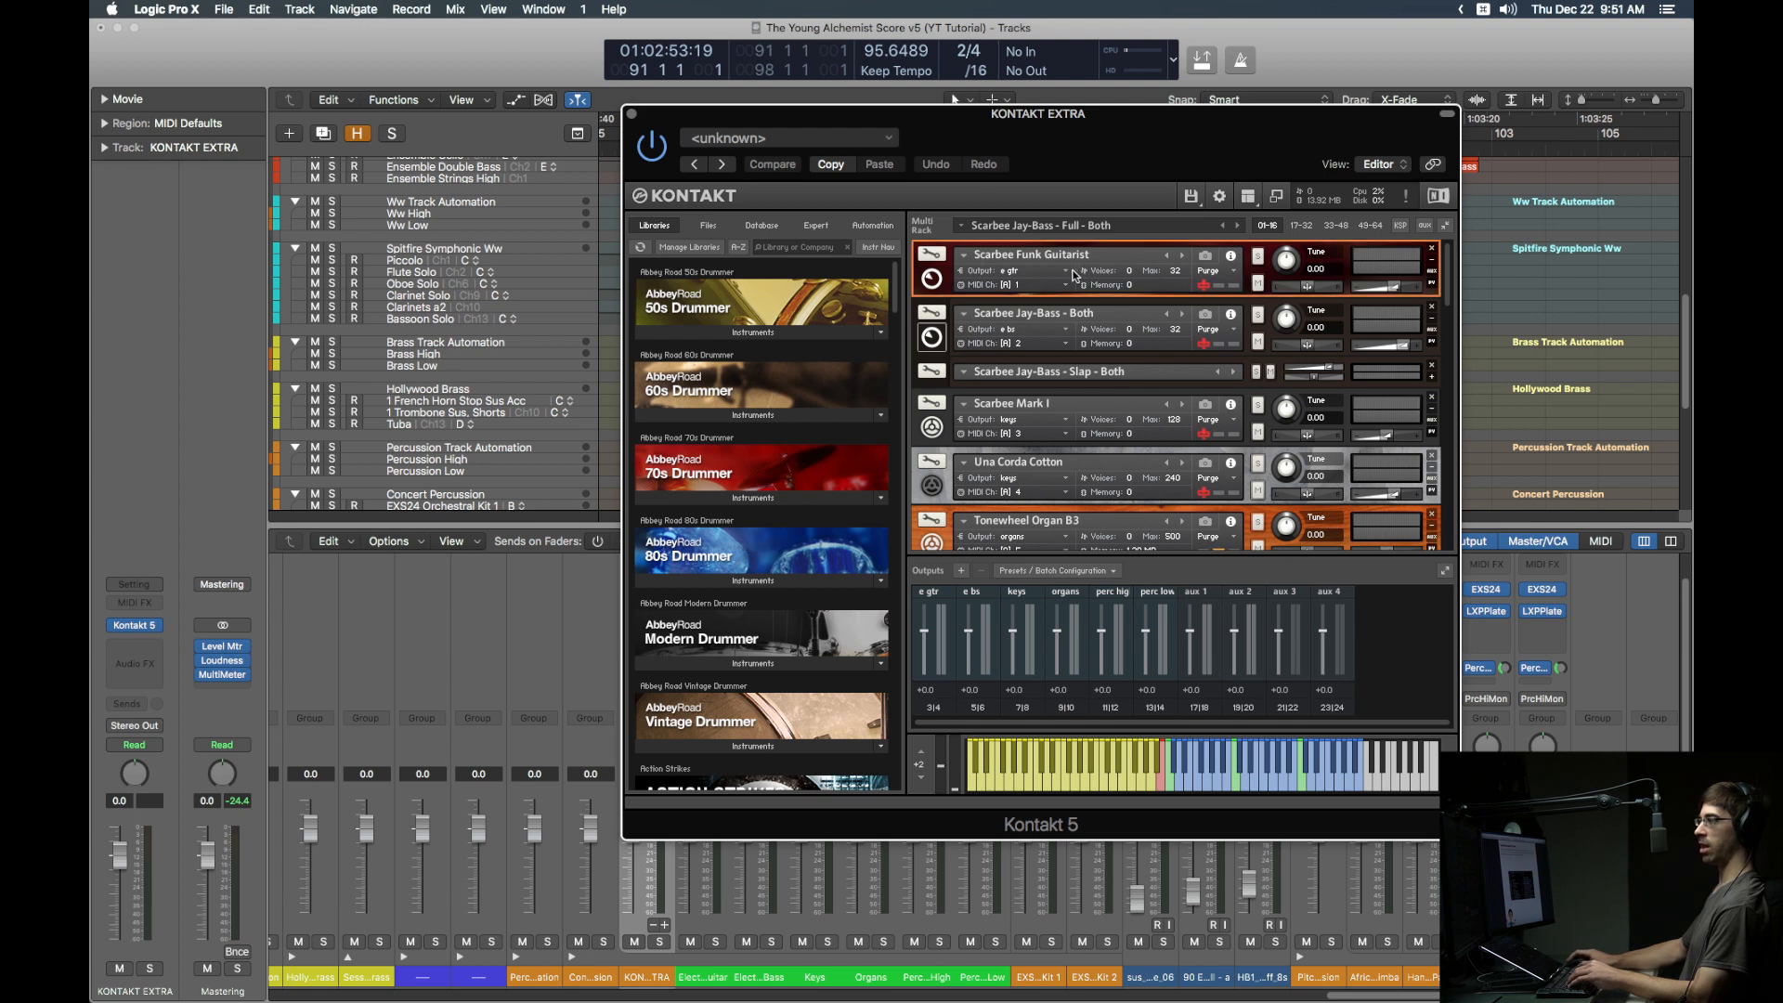
click(1068, 271)
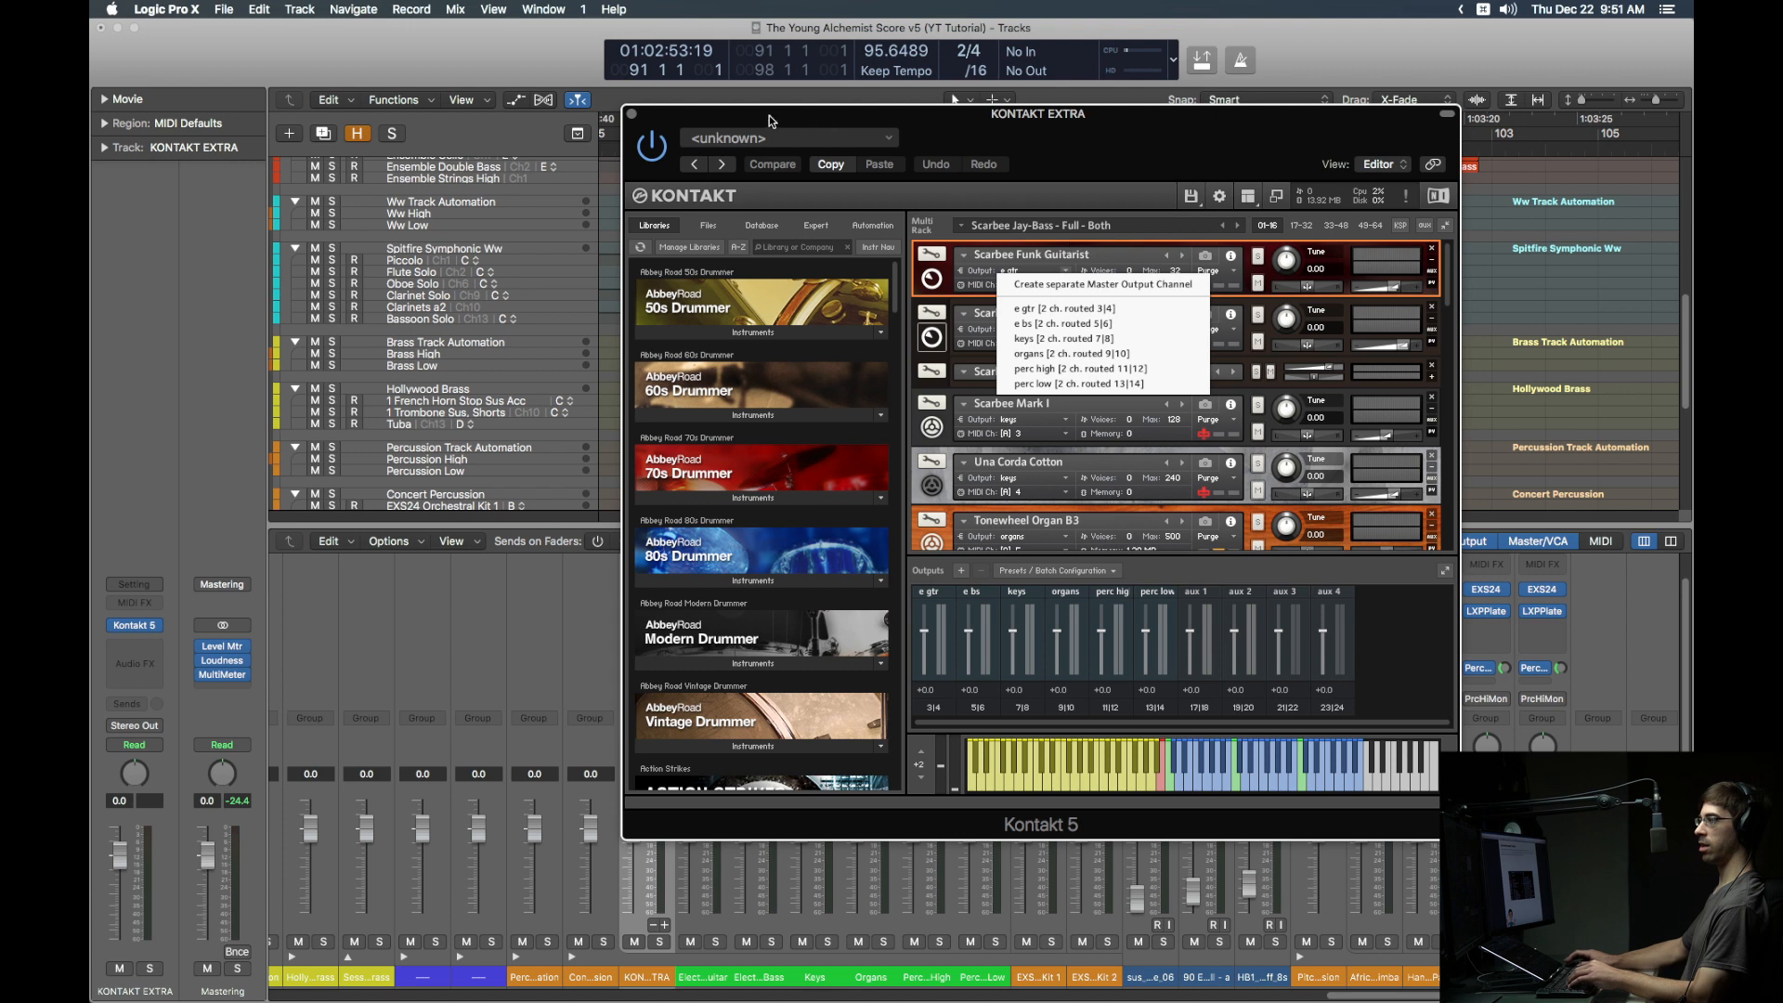
click(632, 114)
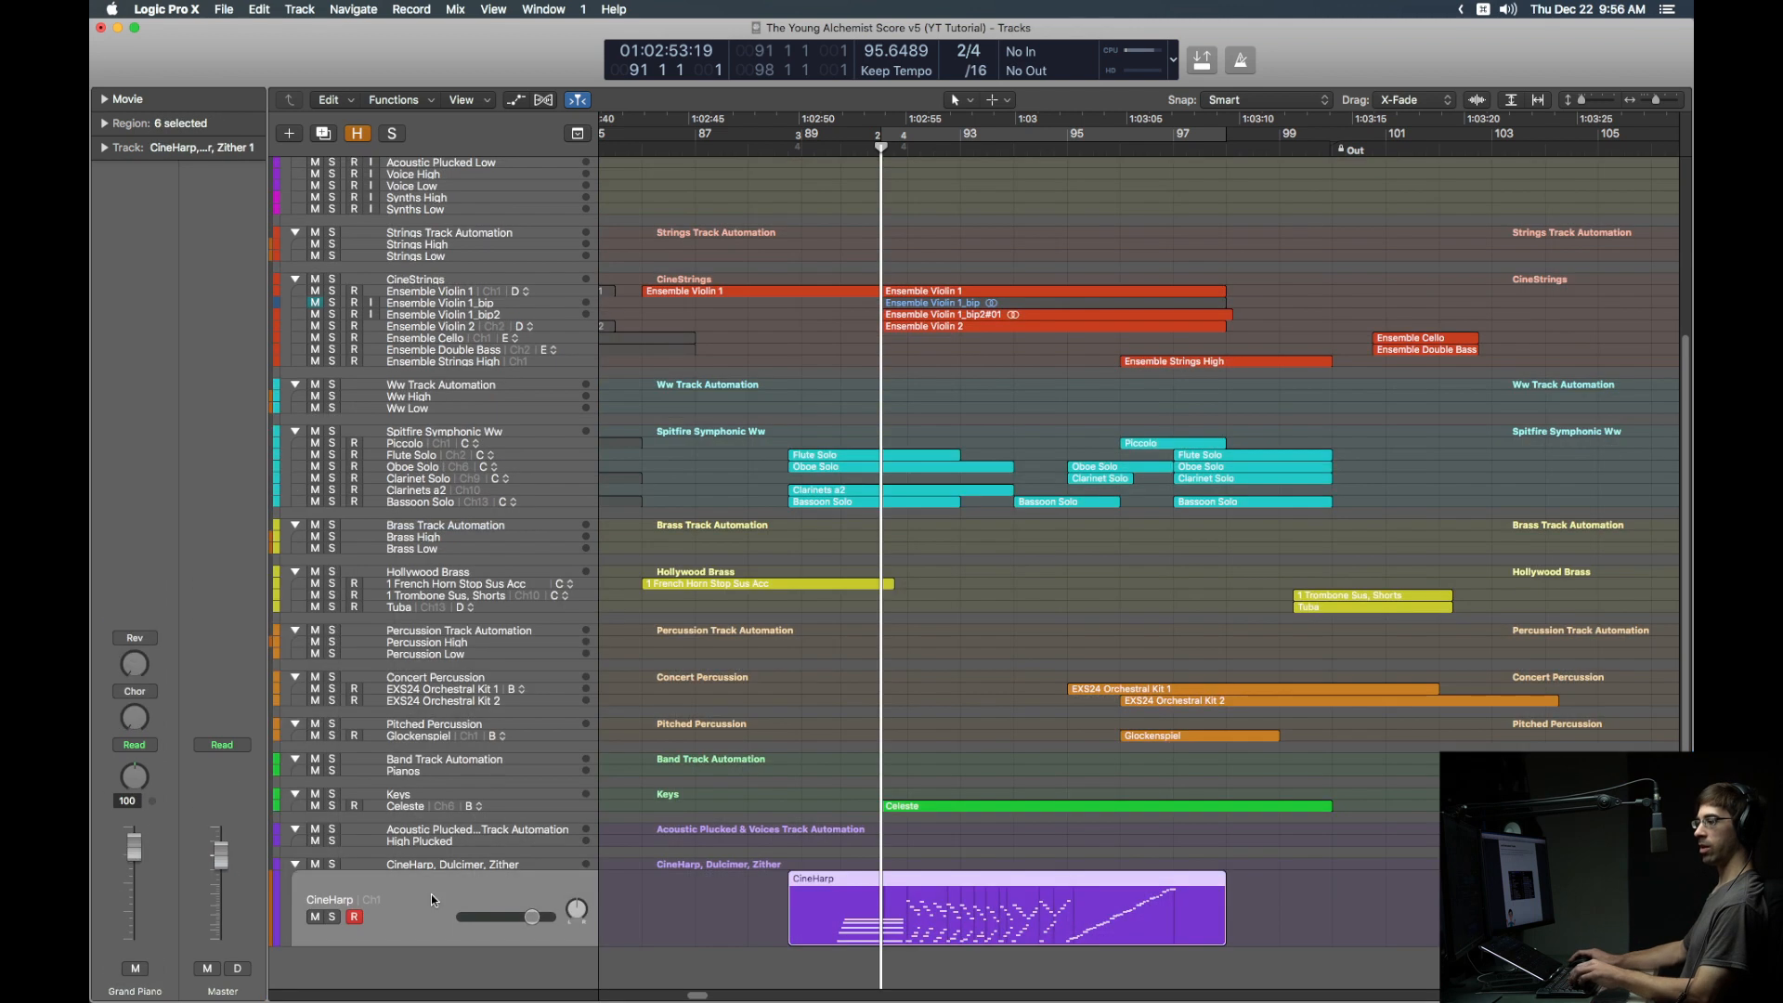
key(alt+super+s)
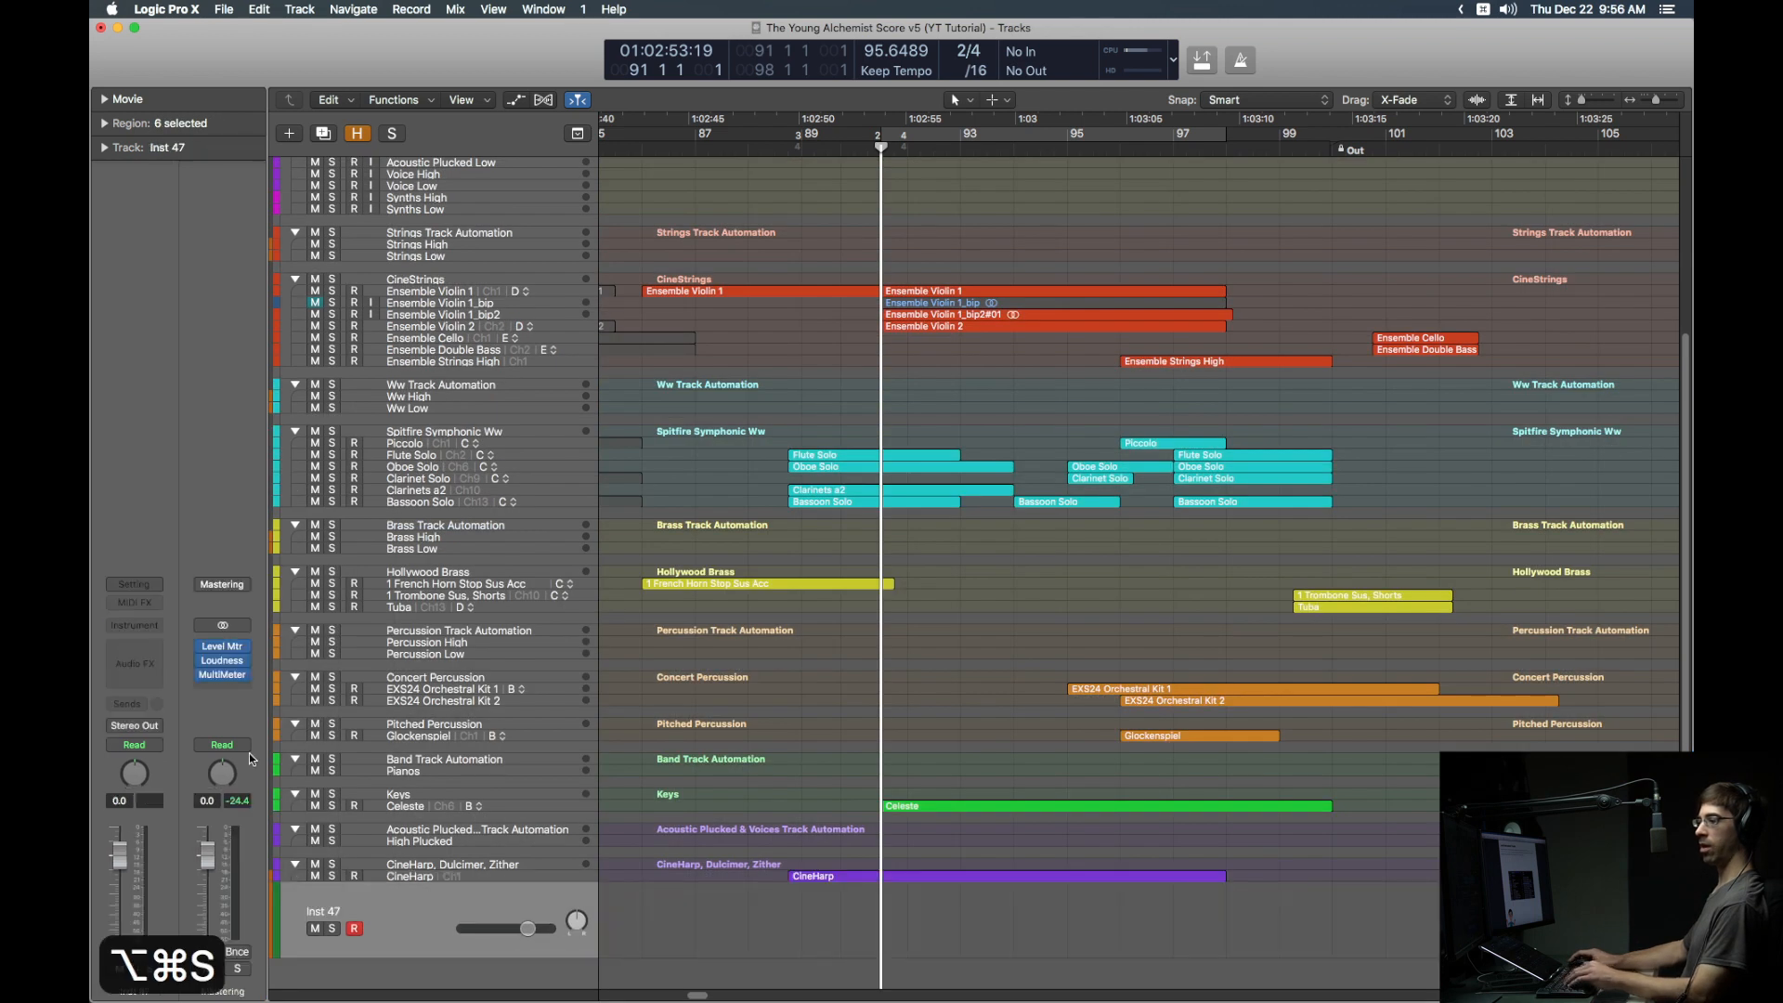
Step: Insert Kontakt 5 (Multi-Output) as the new track's instrument
click(153, 628)
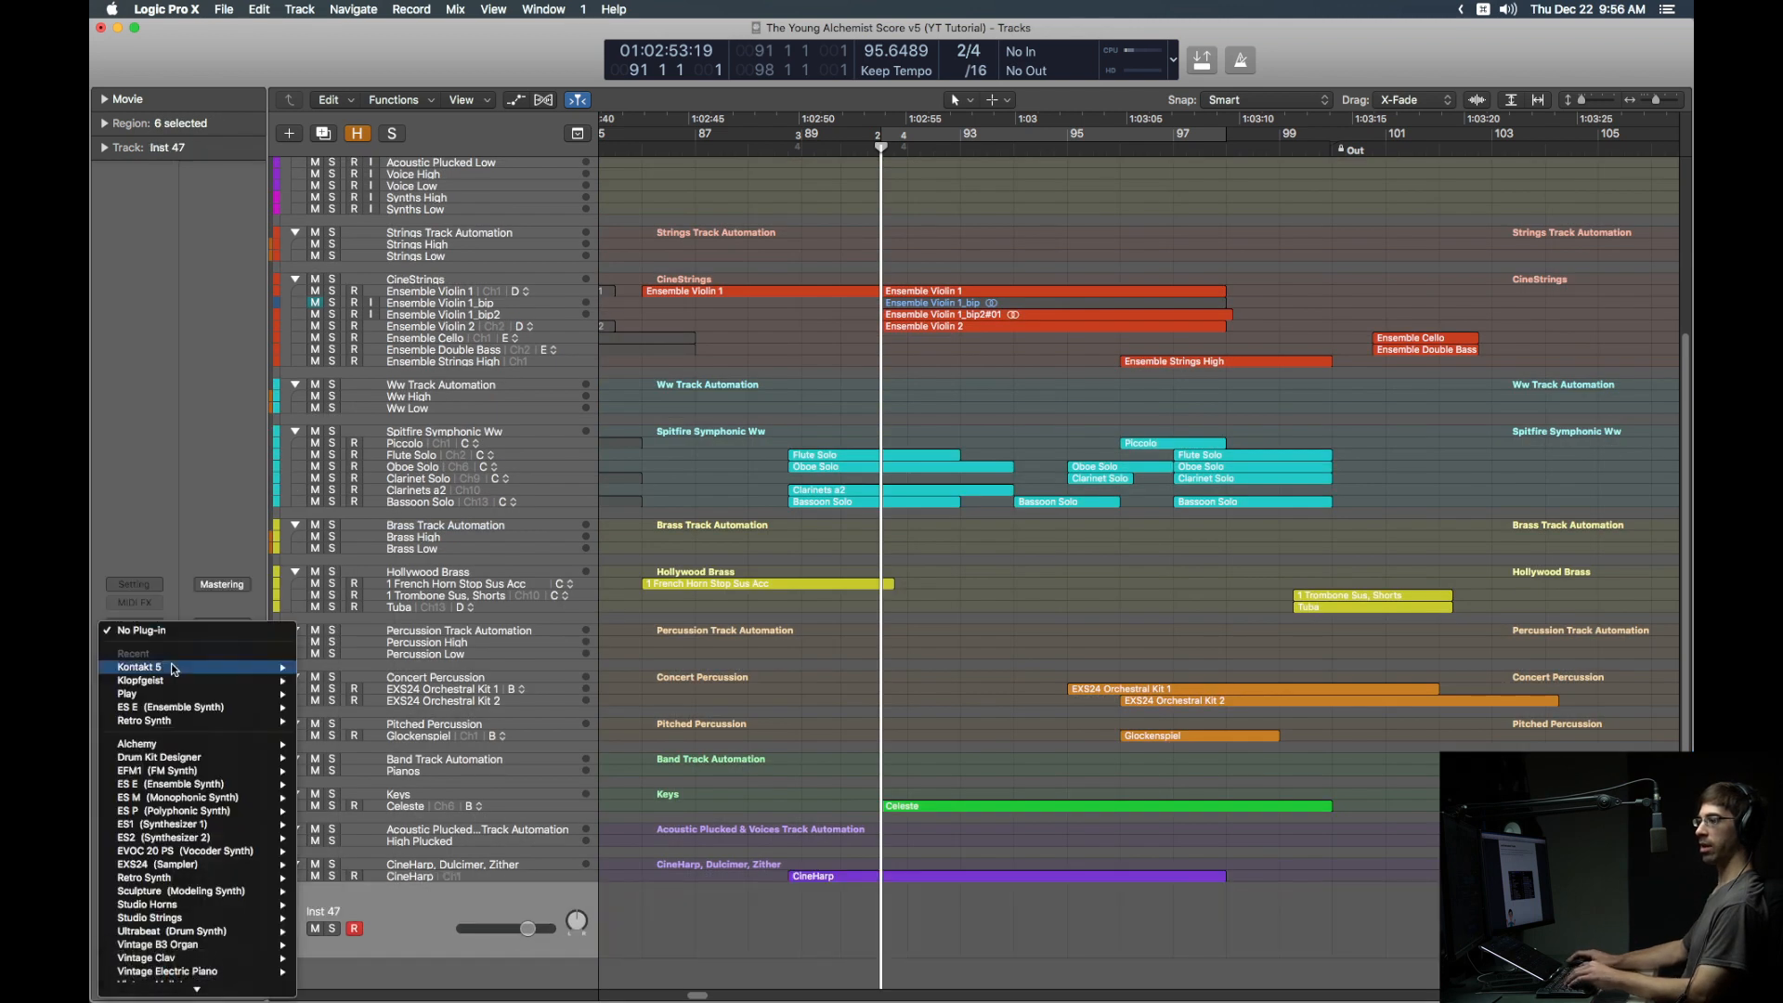
mouse_move(190, 666)
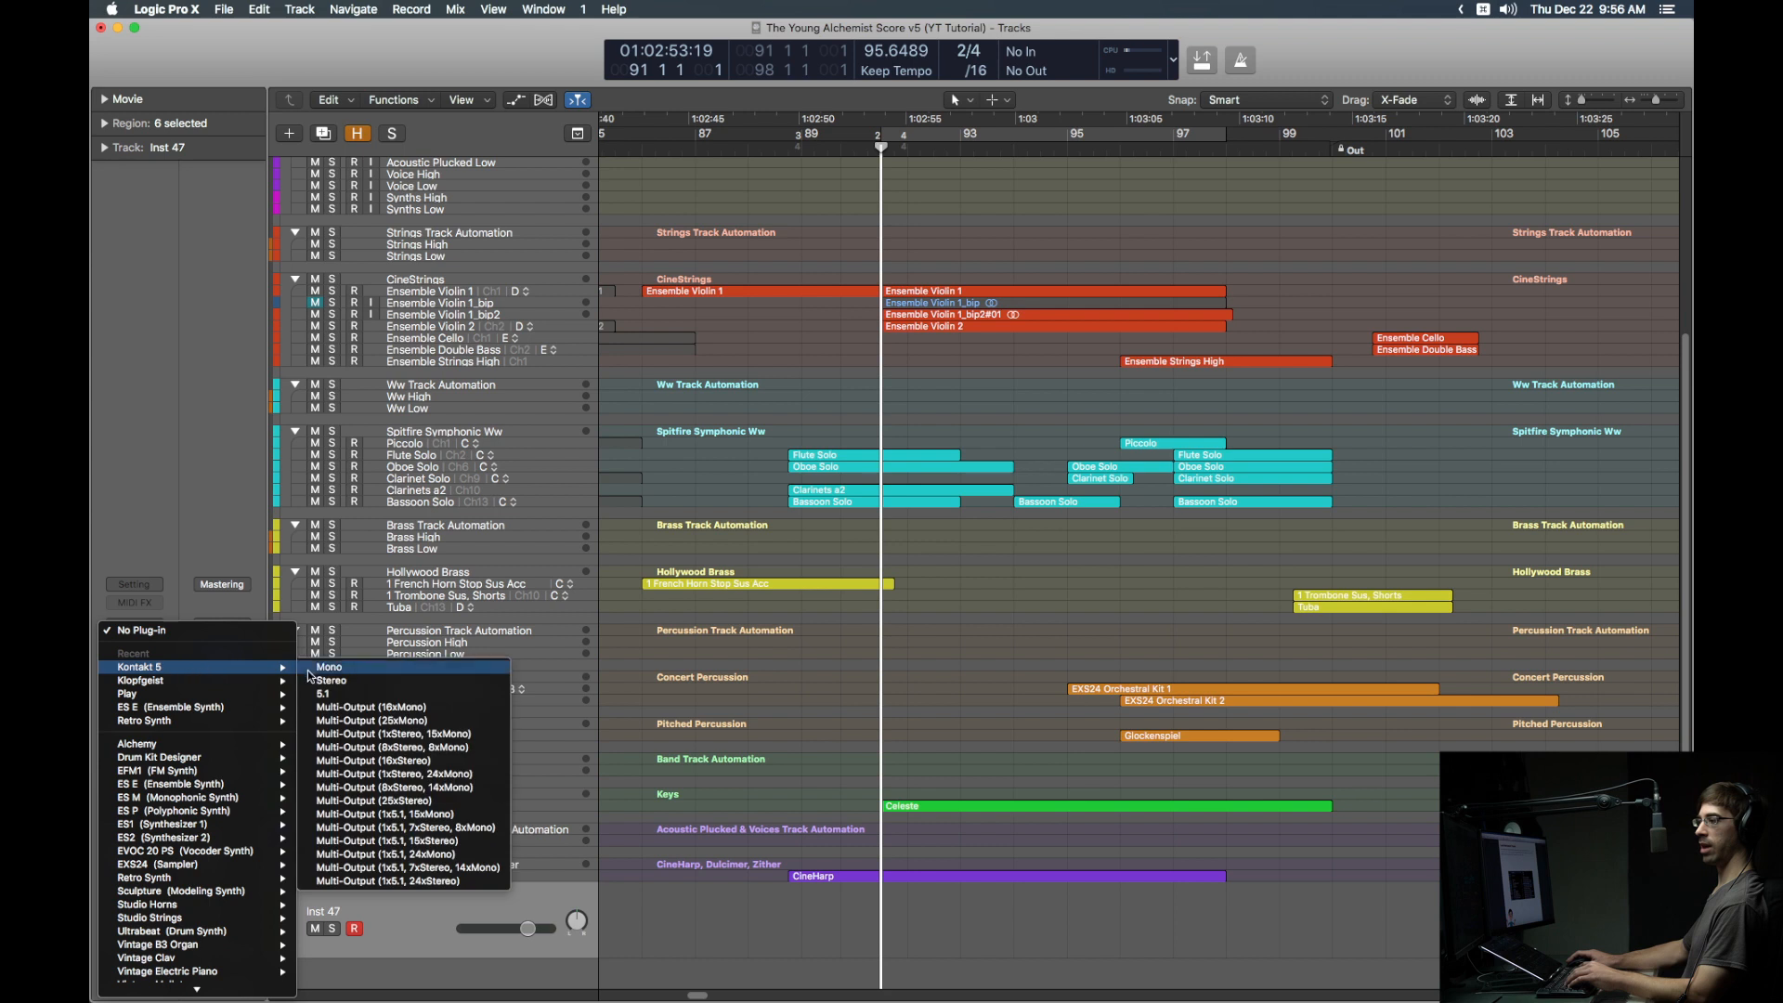
click(401, 800)
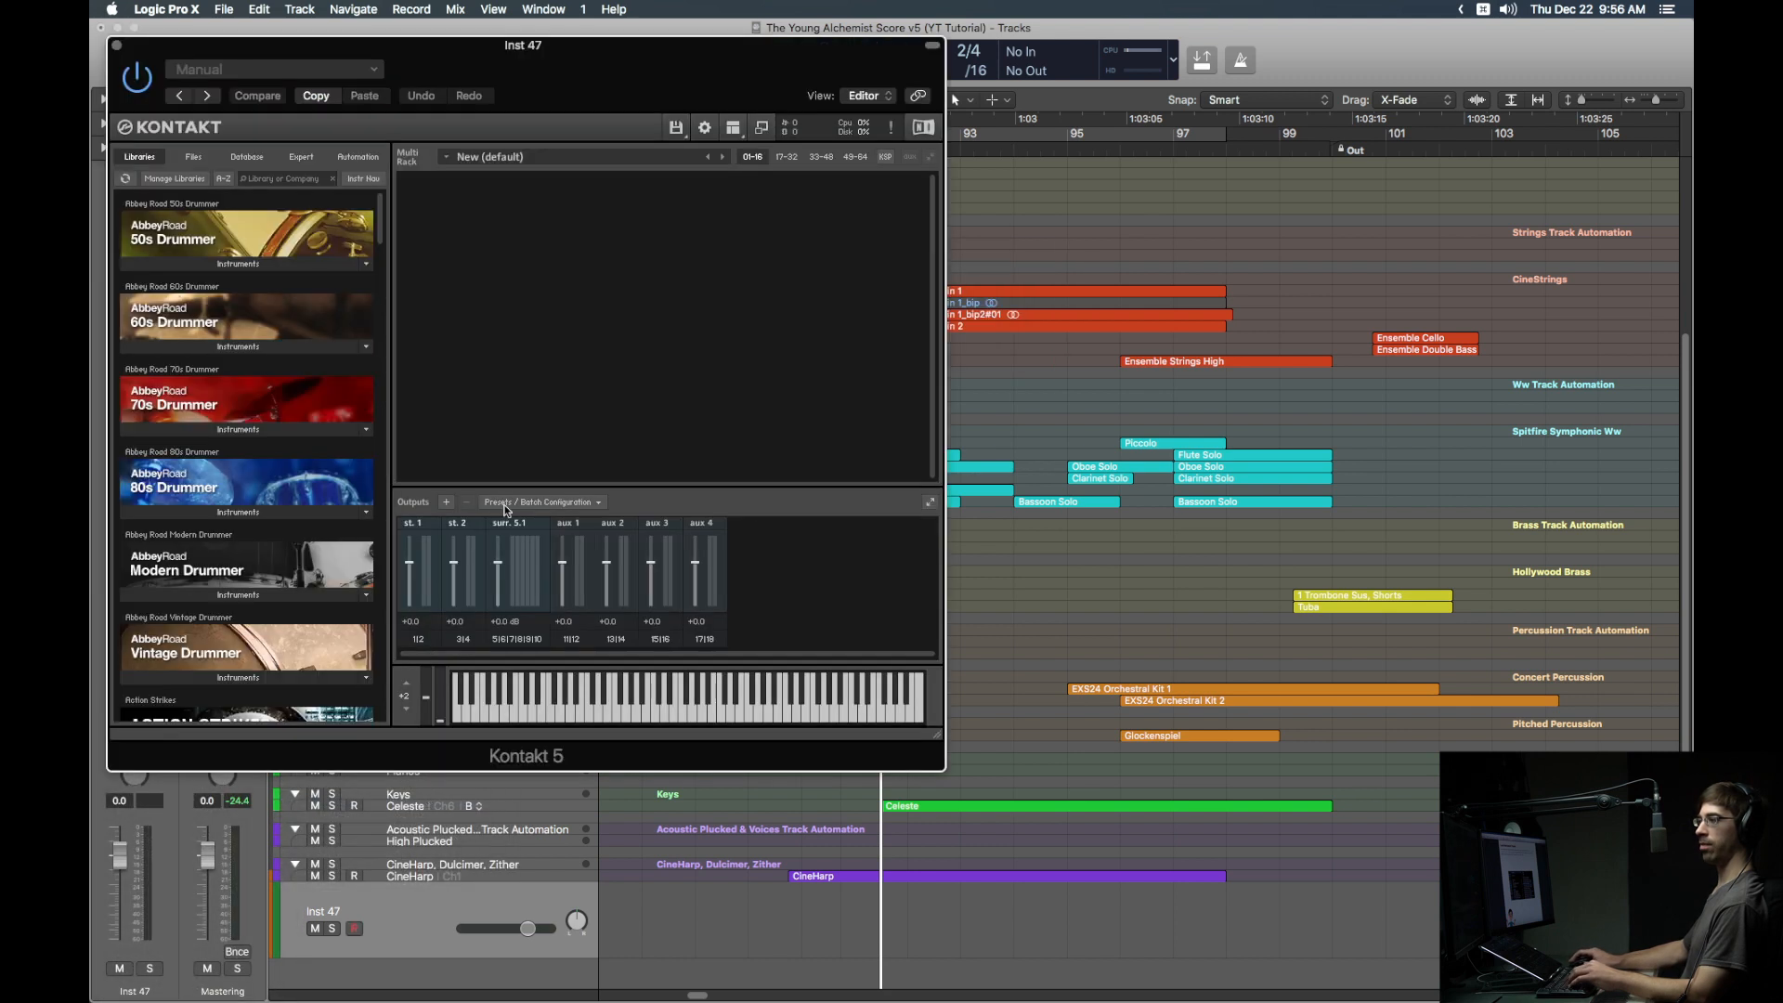
Step: Load the Jazz Clarinet.nkm multi into Kontakt and move its window aside
click(676, 126)
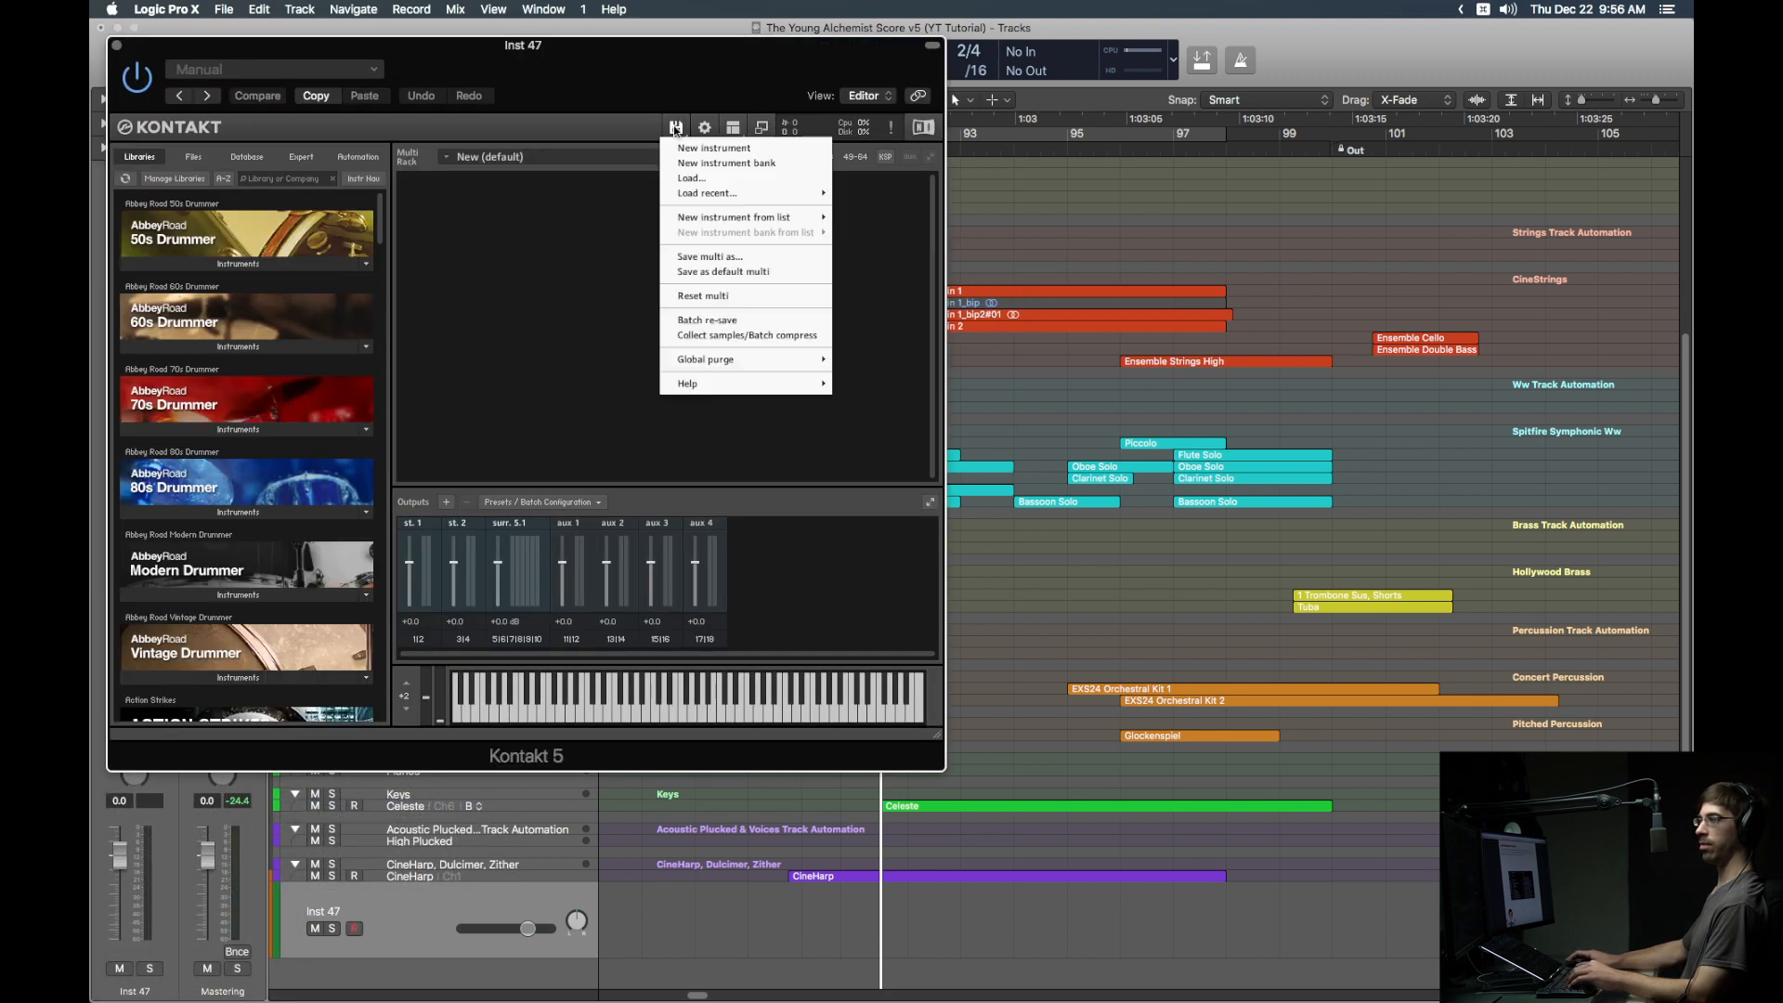
click(693, 177)
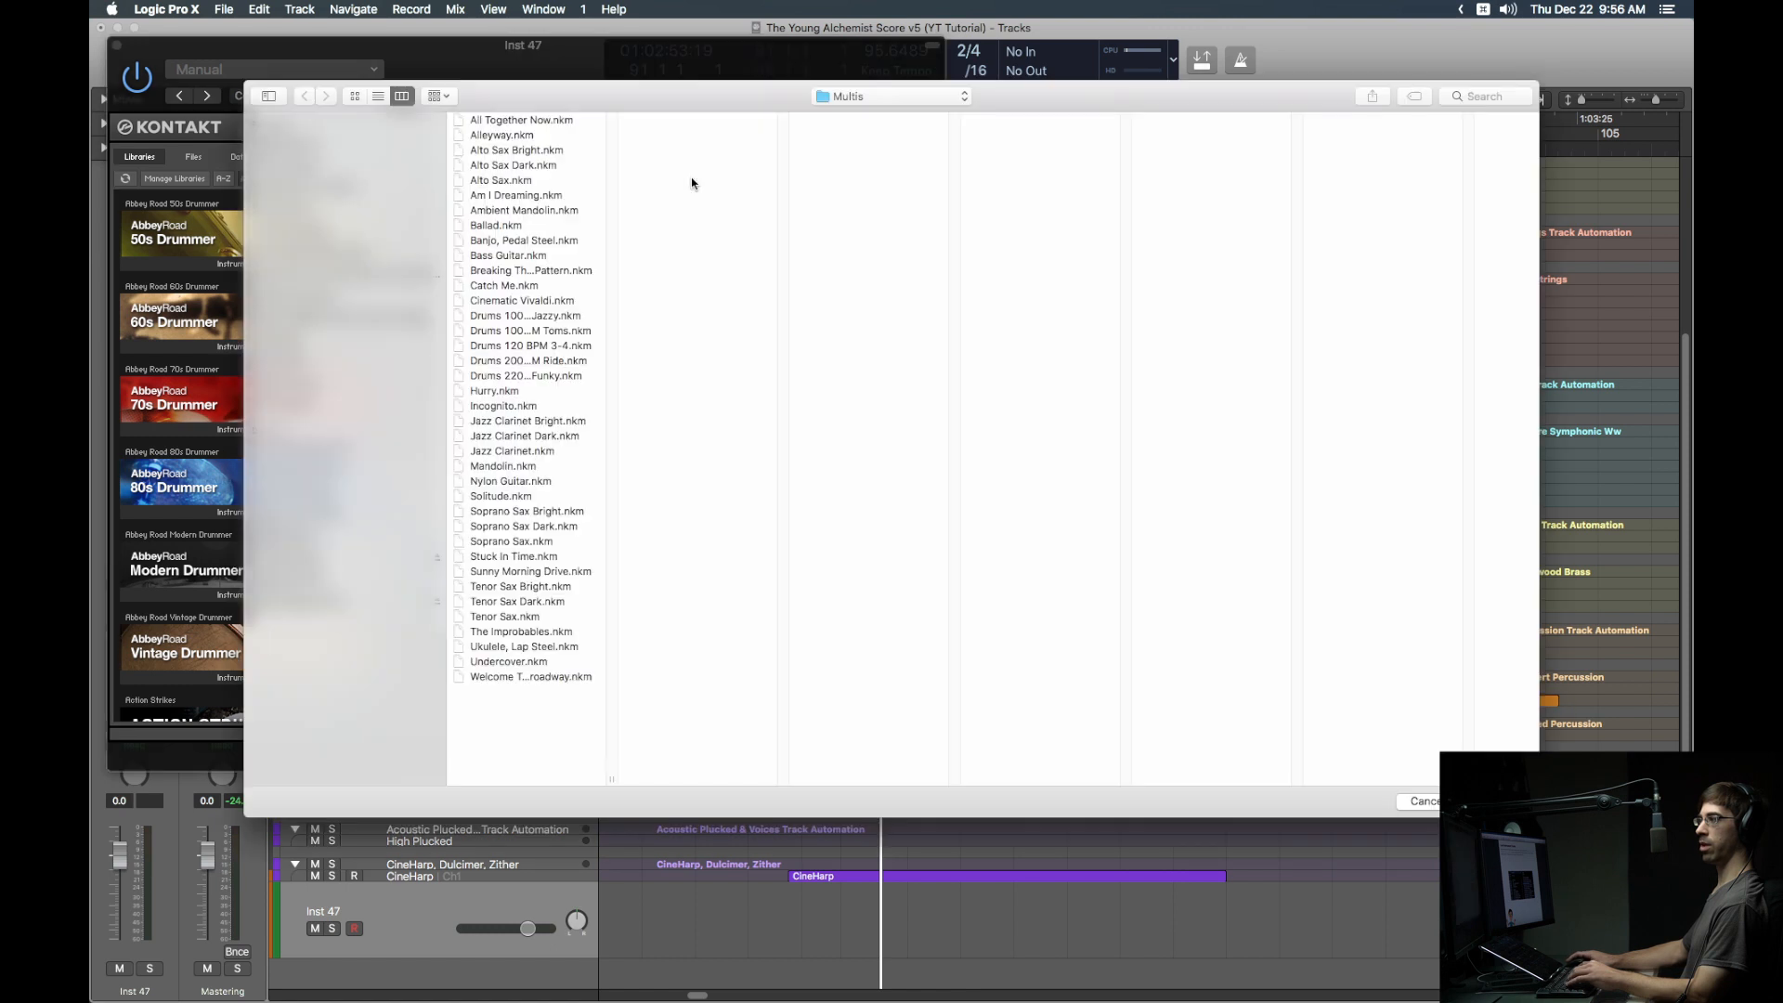
double_click(516, 452)
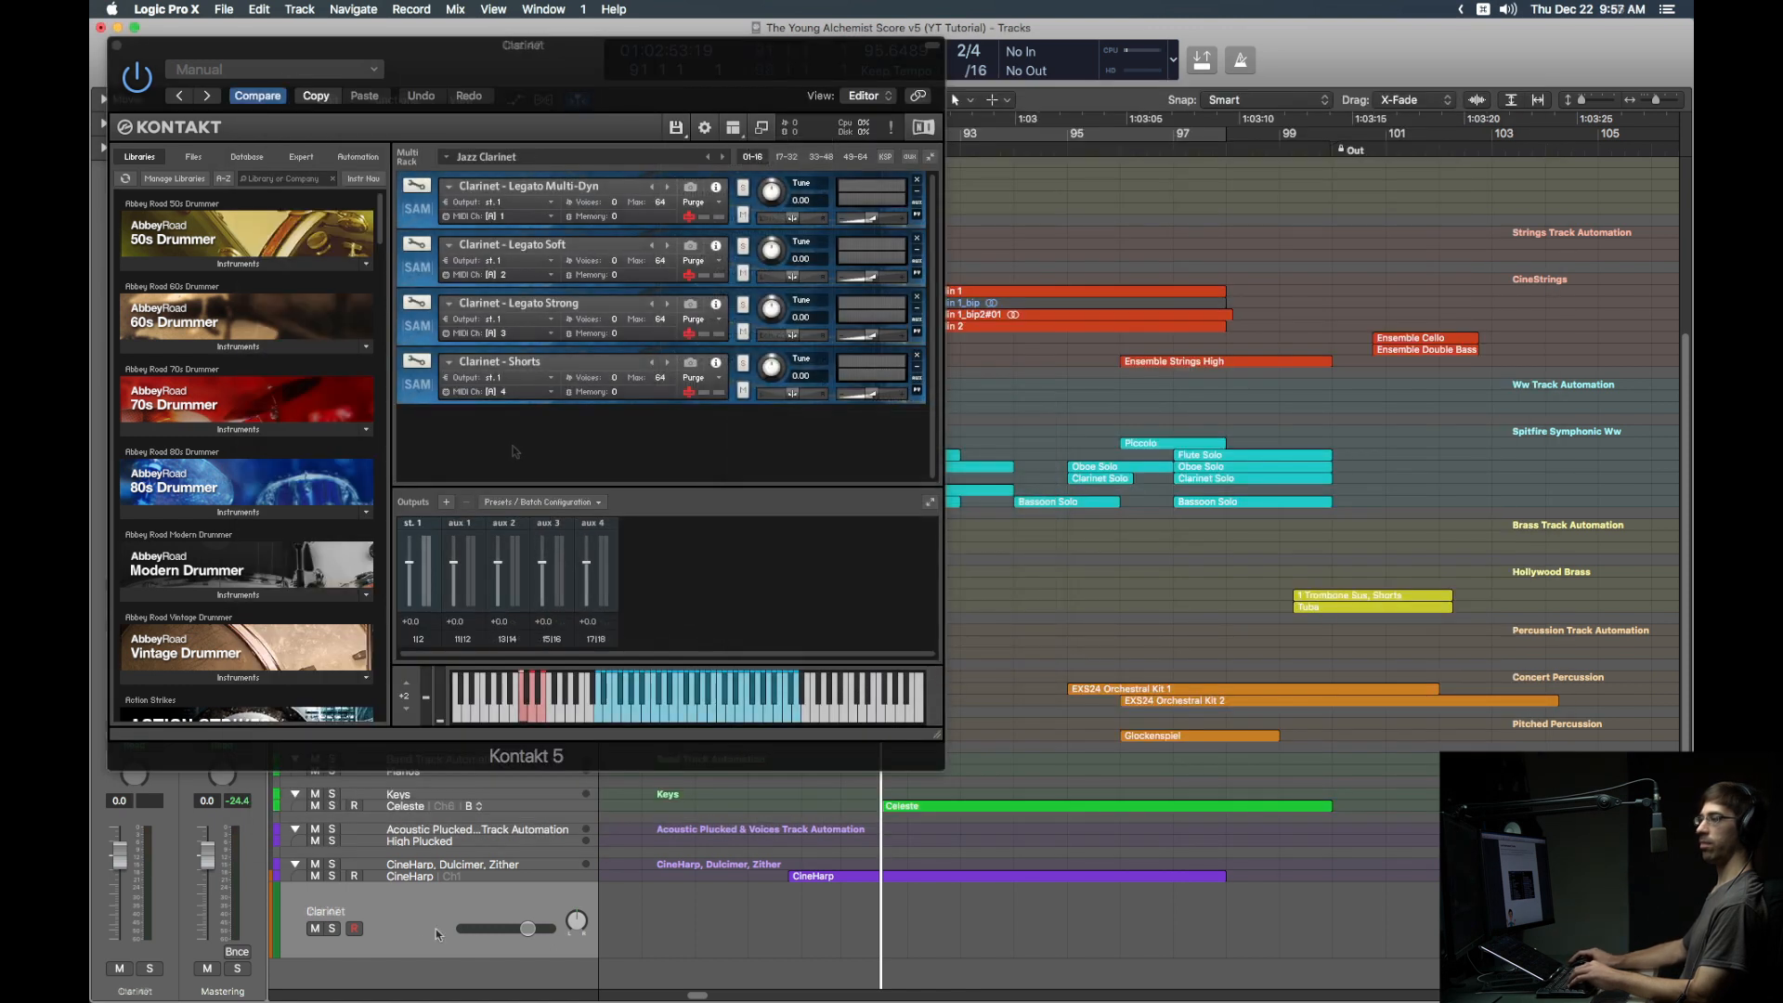
drag(539, 83, 1012, 140)
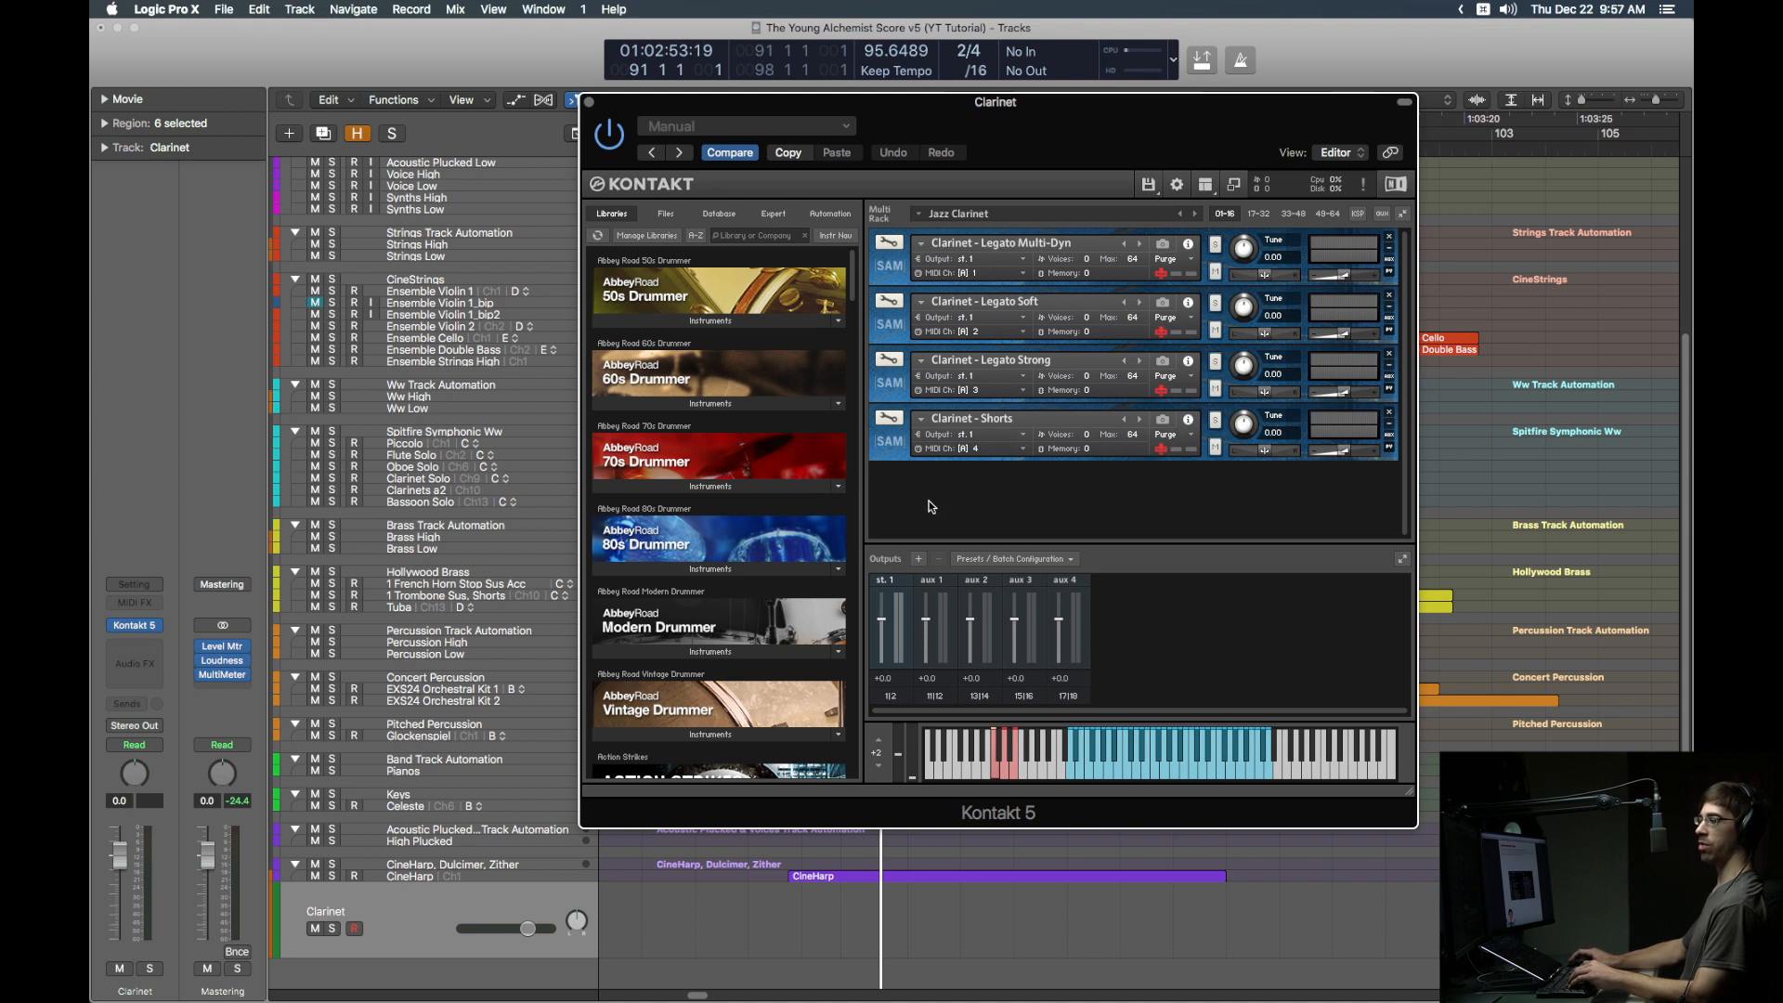
Step: Add four stereo Kontakt outputs starting at host output st. 2, replacing the existing ones
click(918, 558)
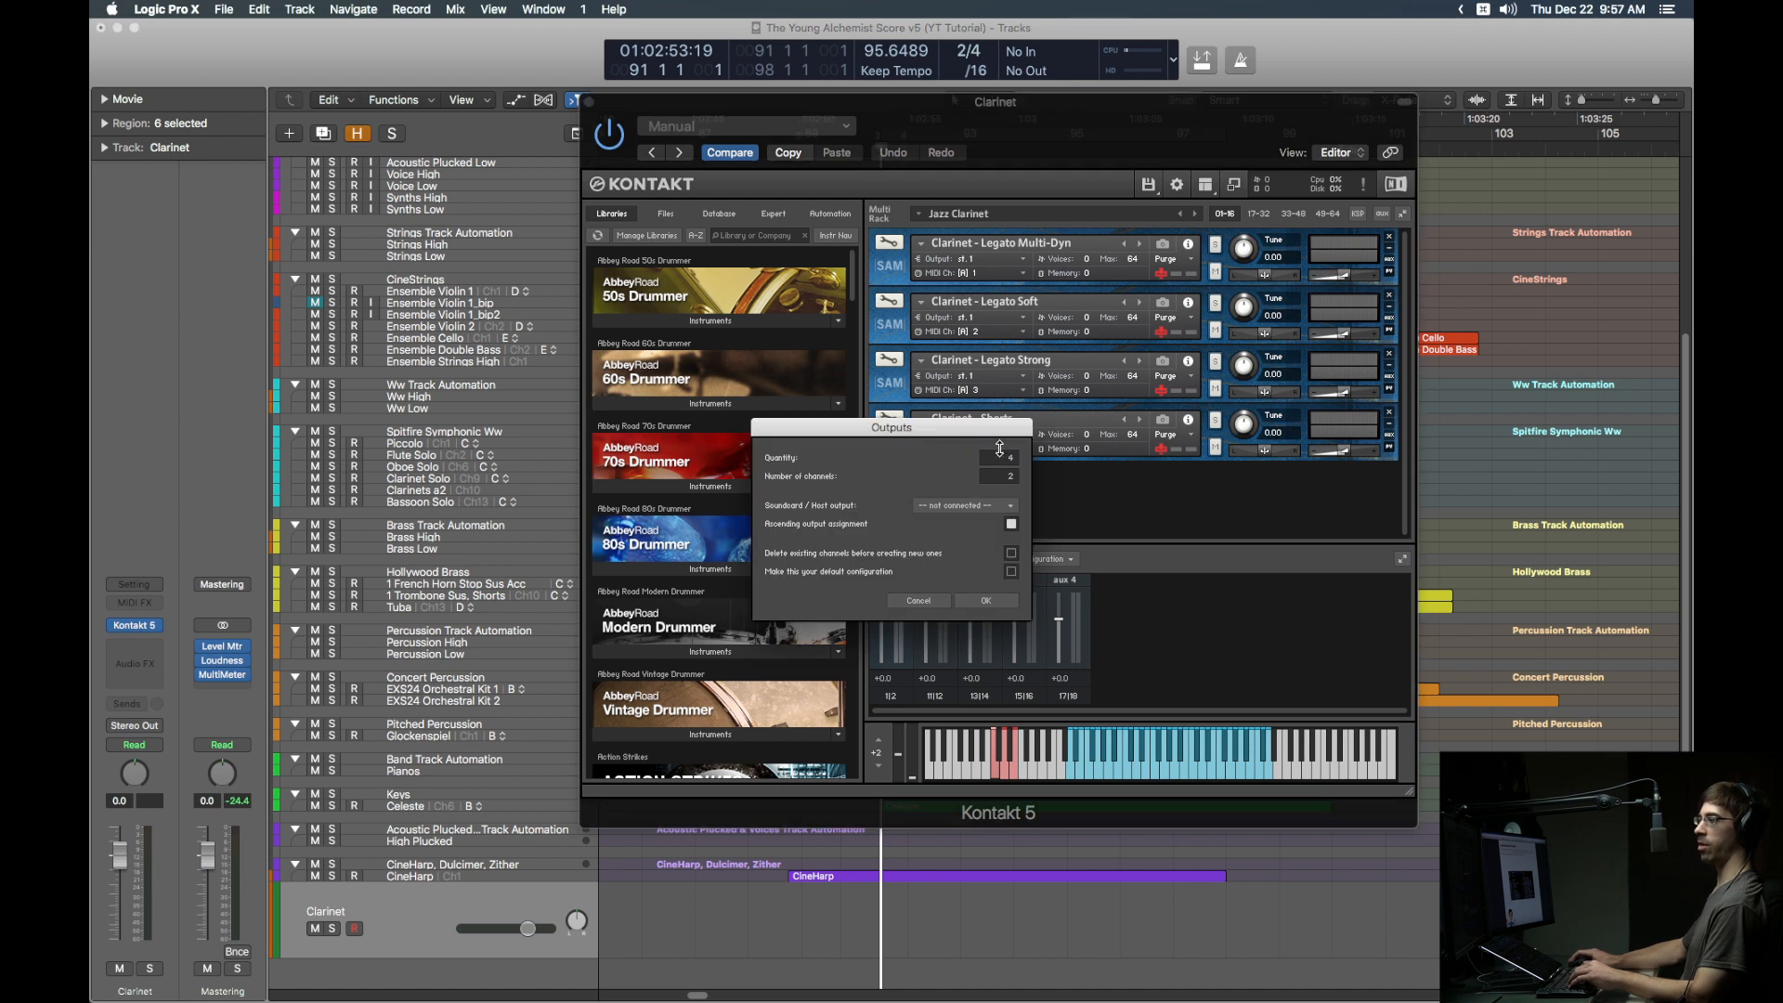
click(1010, 506)
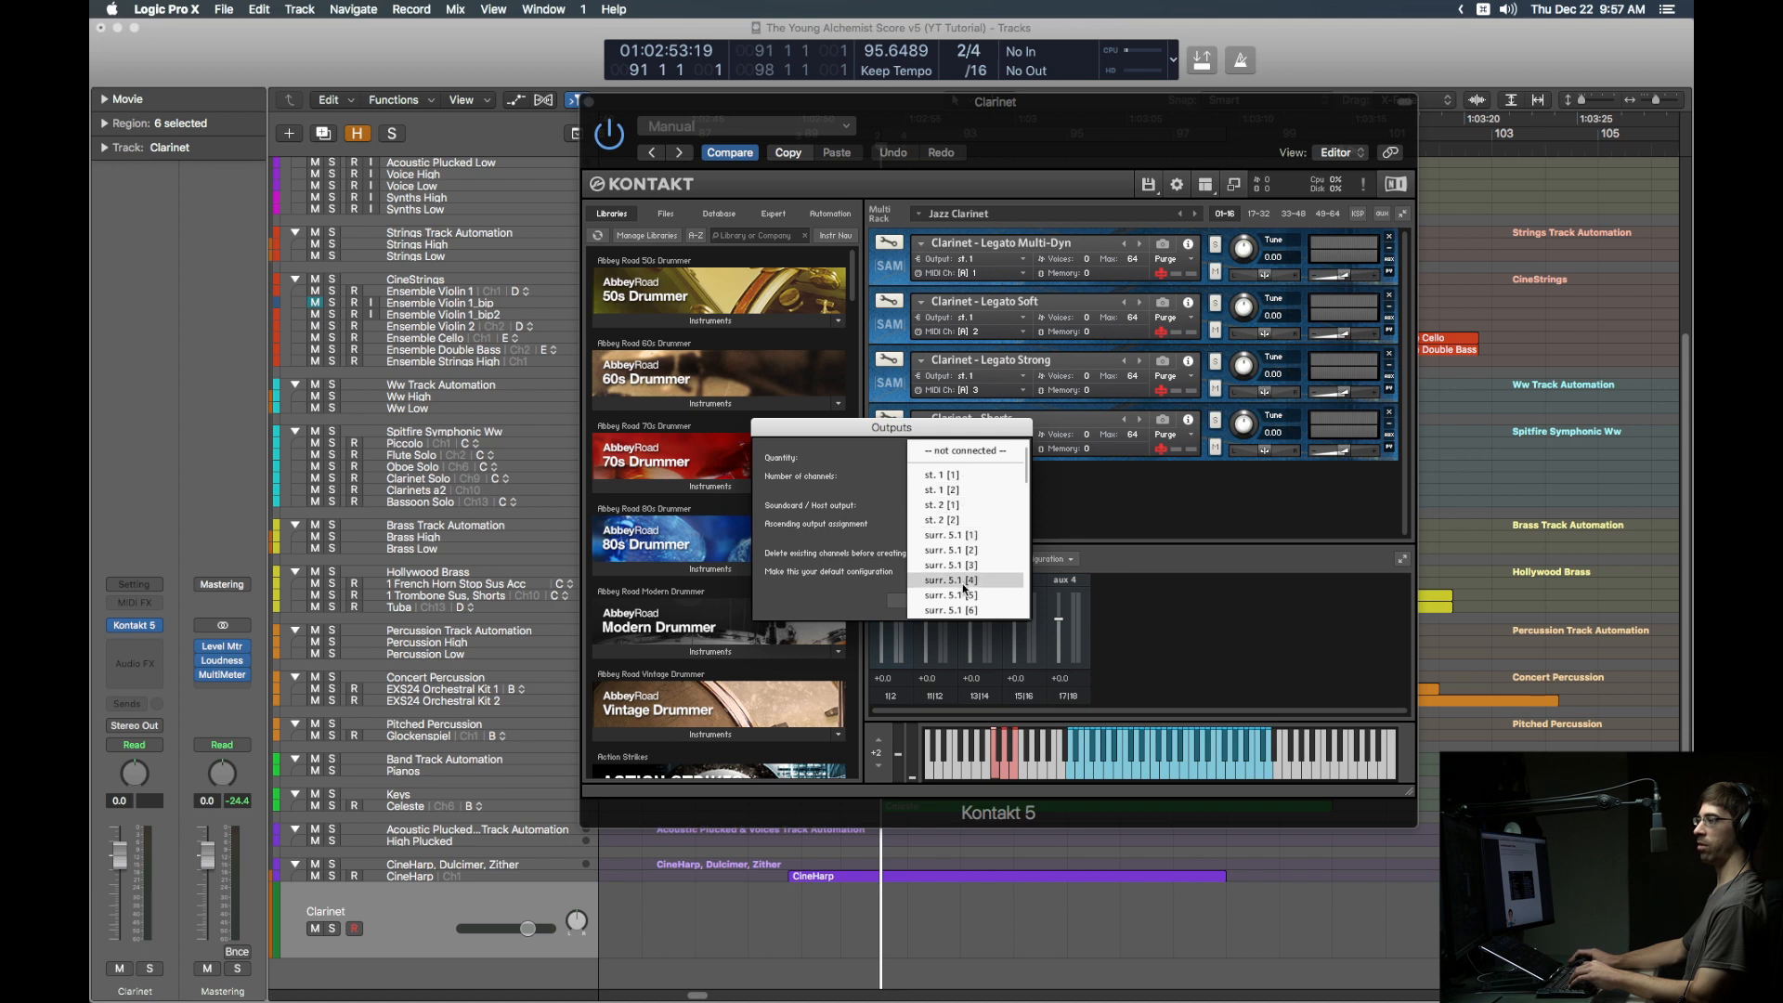
click(946, 503)
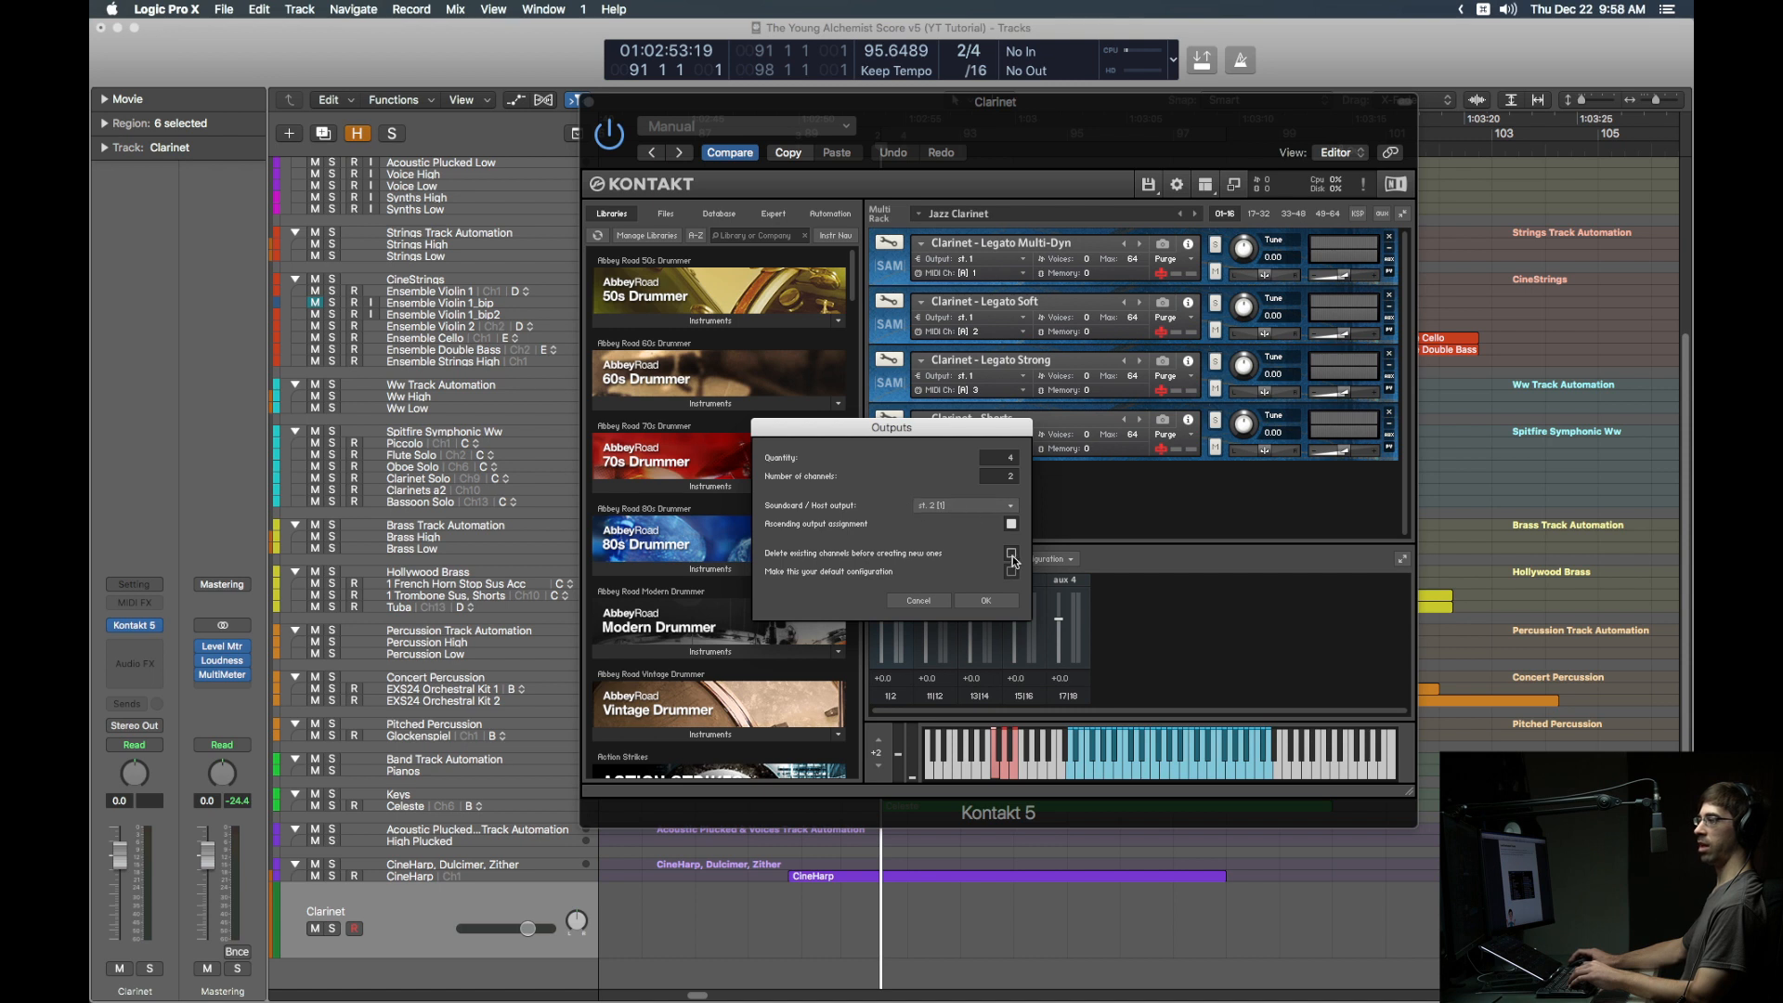
click(988, 601)
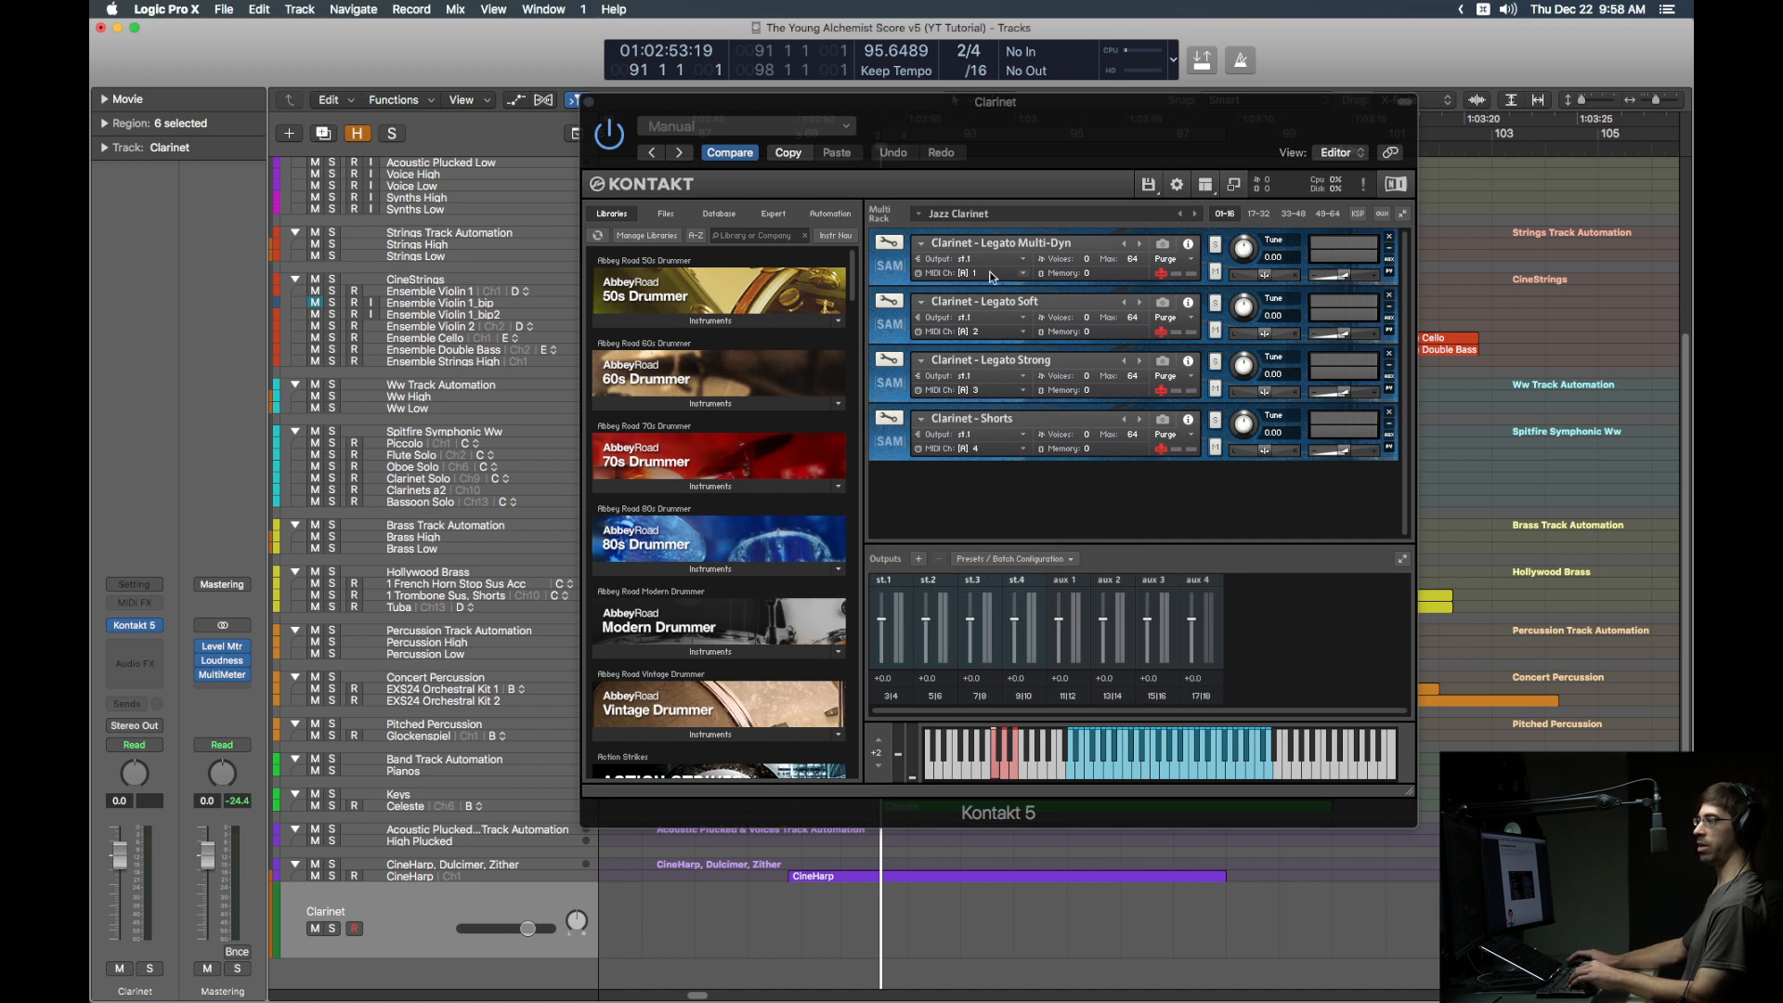
Step: Route Legato Soft, Legato Strong and Shorts to Kontakt outputs st.2, st.3 and st.4
click(1024, 318)
click(1010, 377)
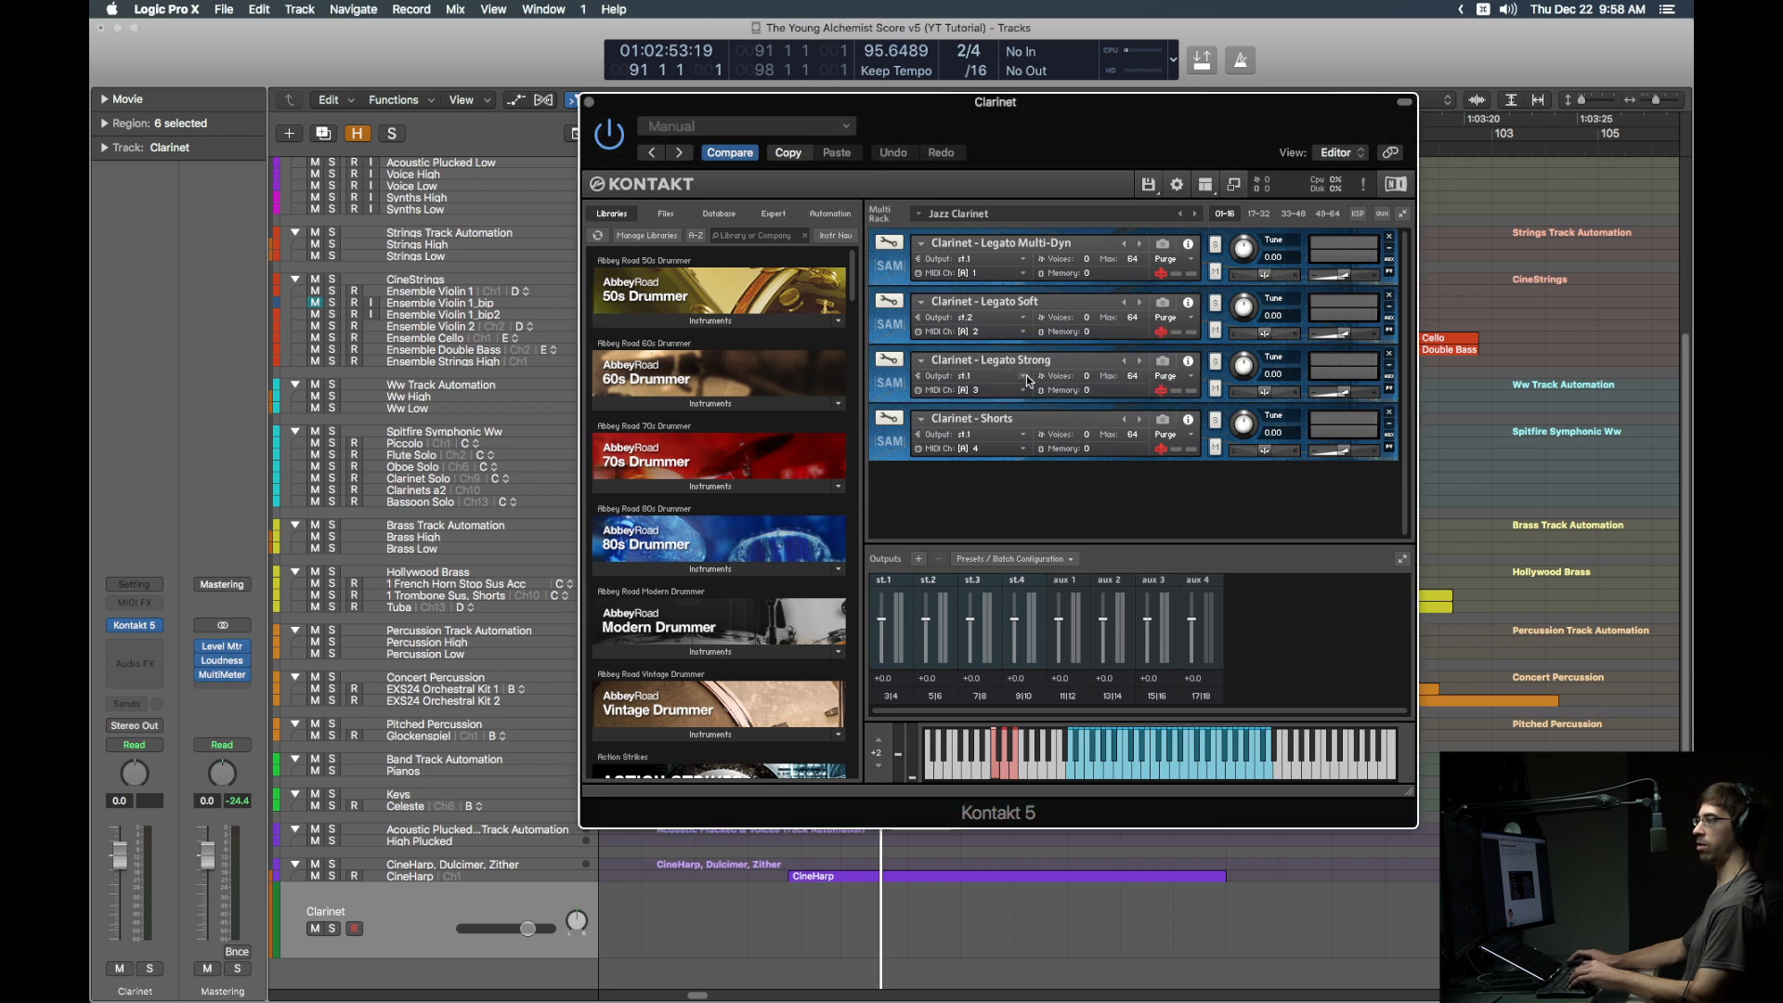
click(1026, 376)
click(1012, 443)
click(1025, 434)
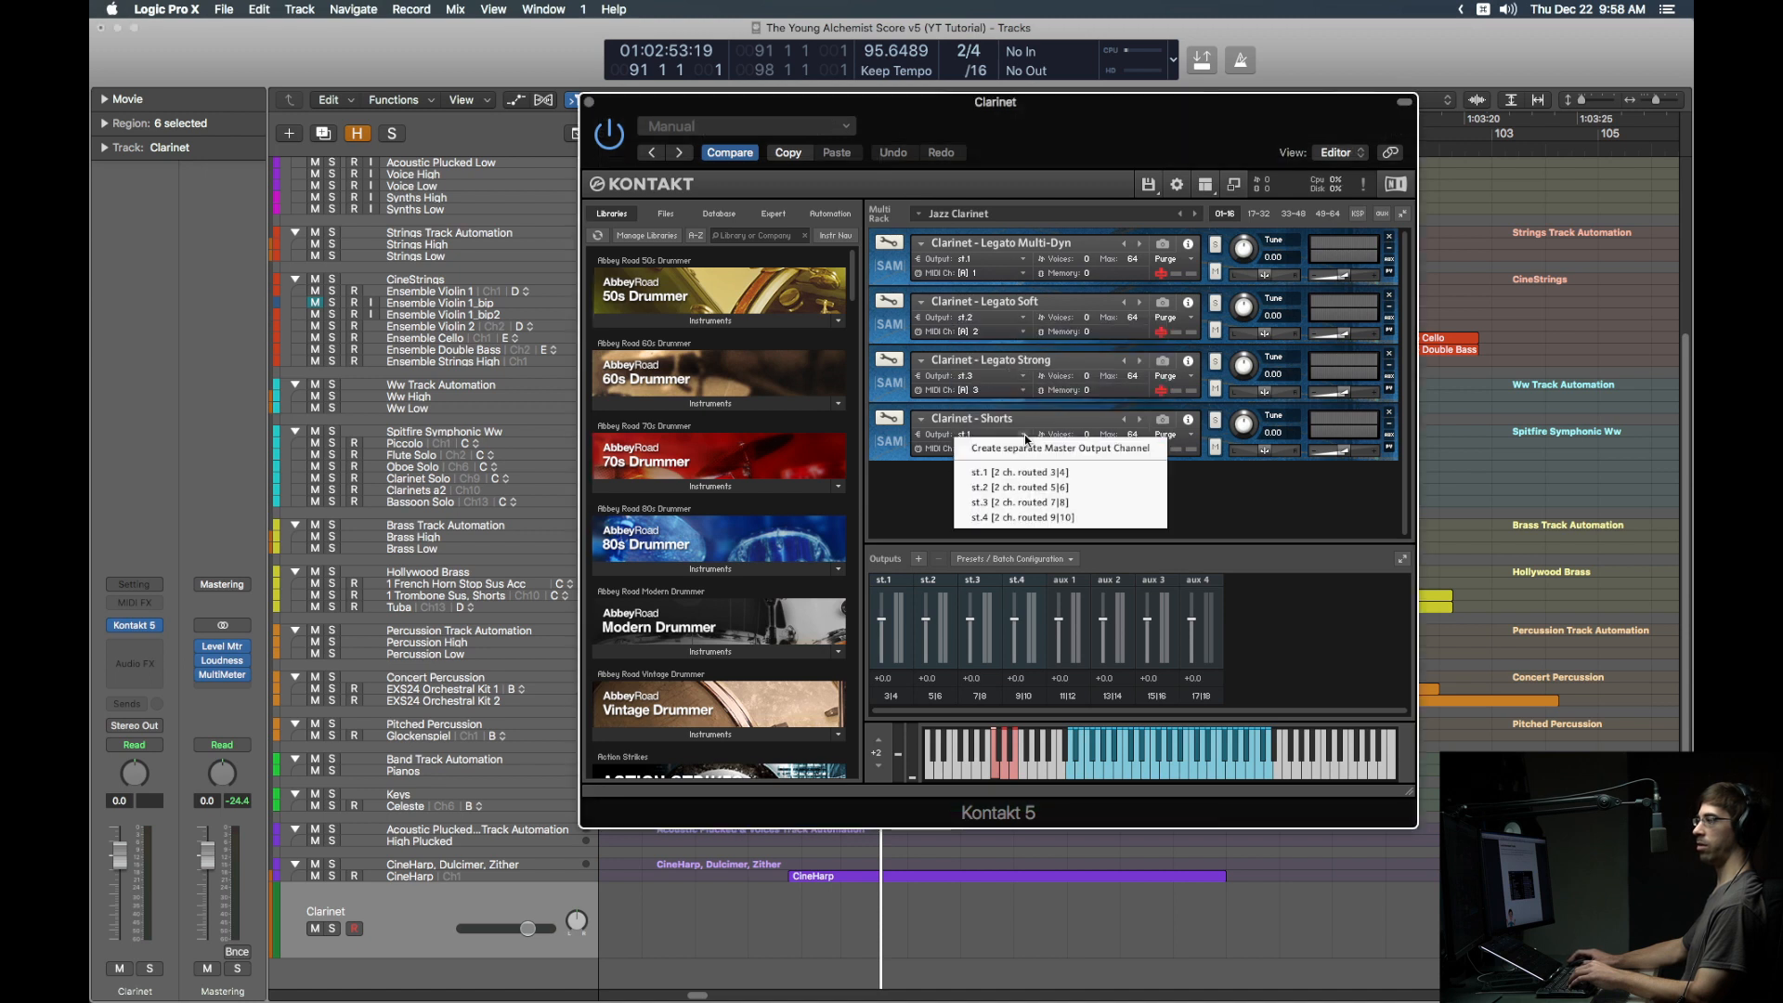
click(1010, 518)
Step: In the Mixer, add four aux channels for Clarinet Kontakt outputs 3-4, 5-6, 7-8 and 9-10
key(x)
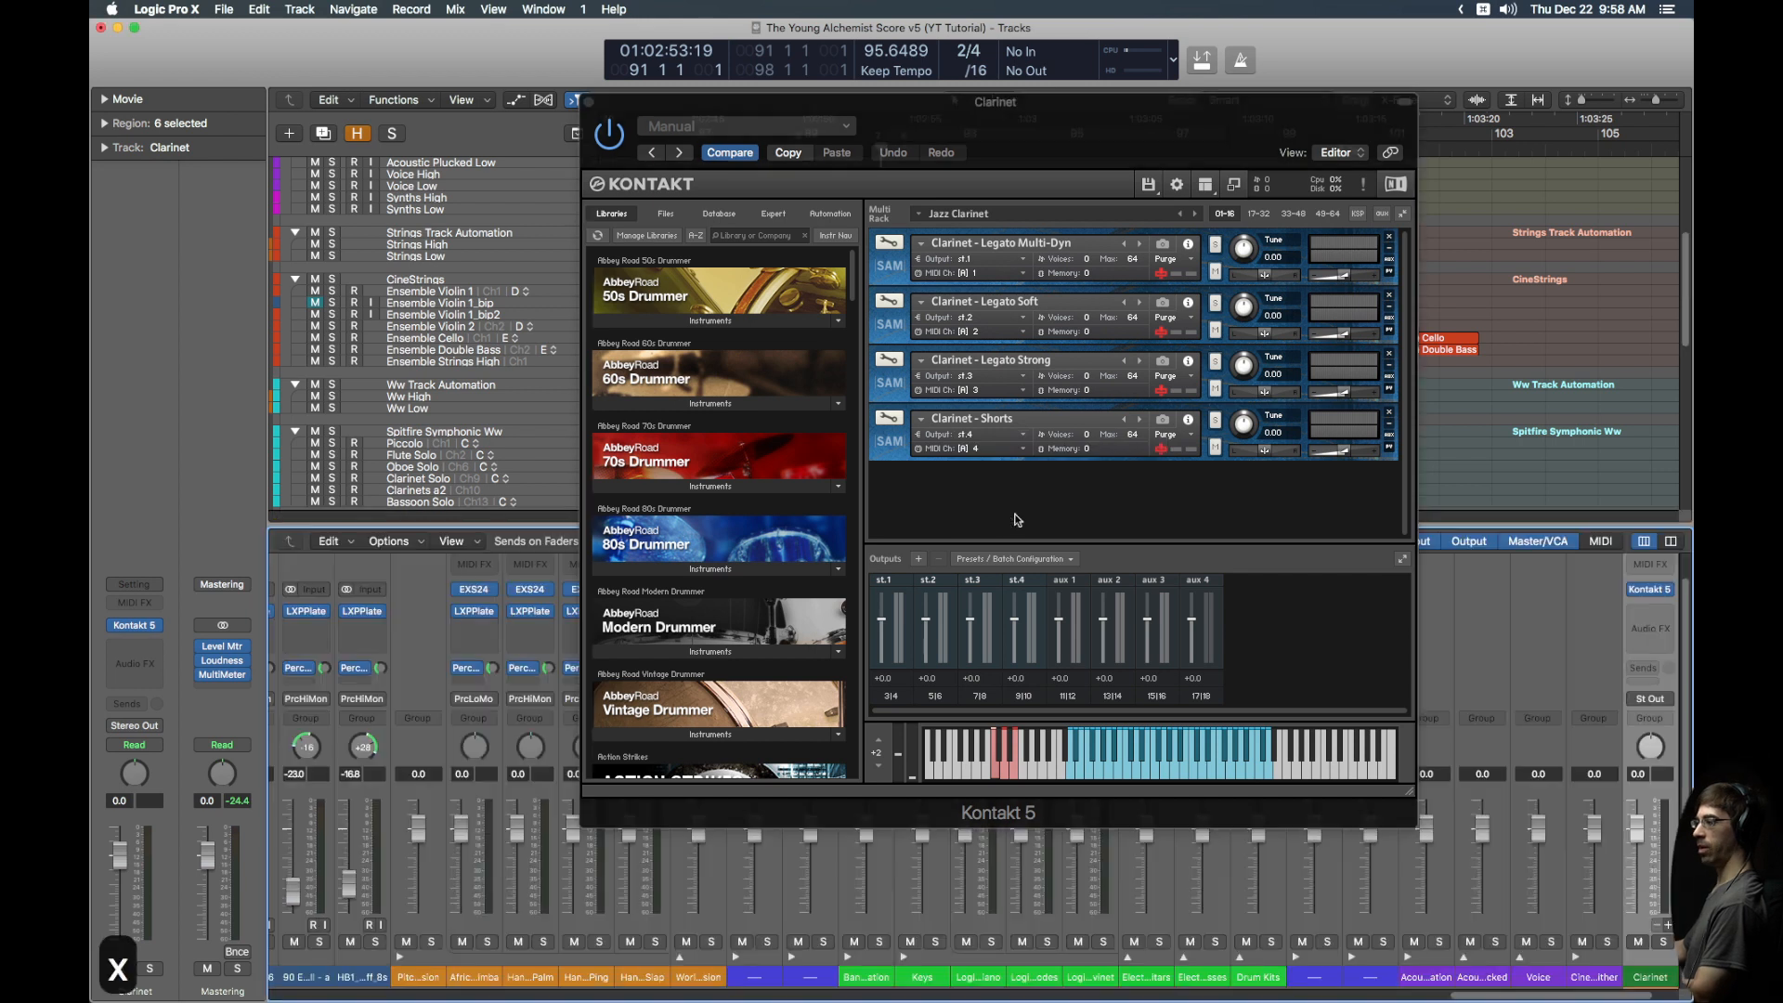
key(v)
scroll(1126, 938, right, 3)
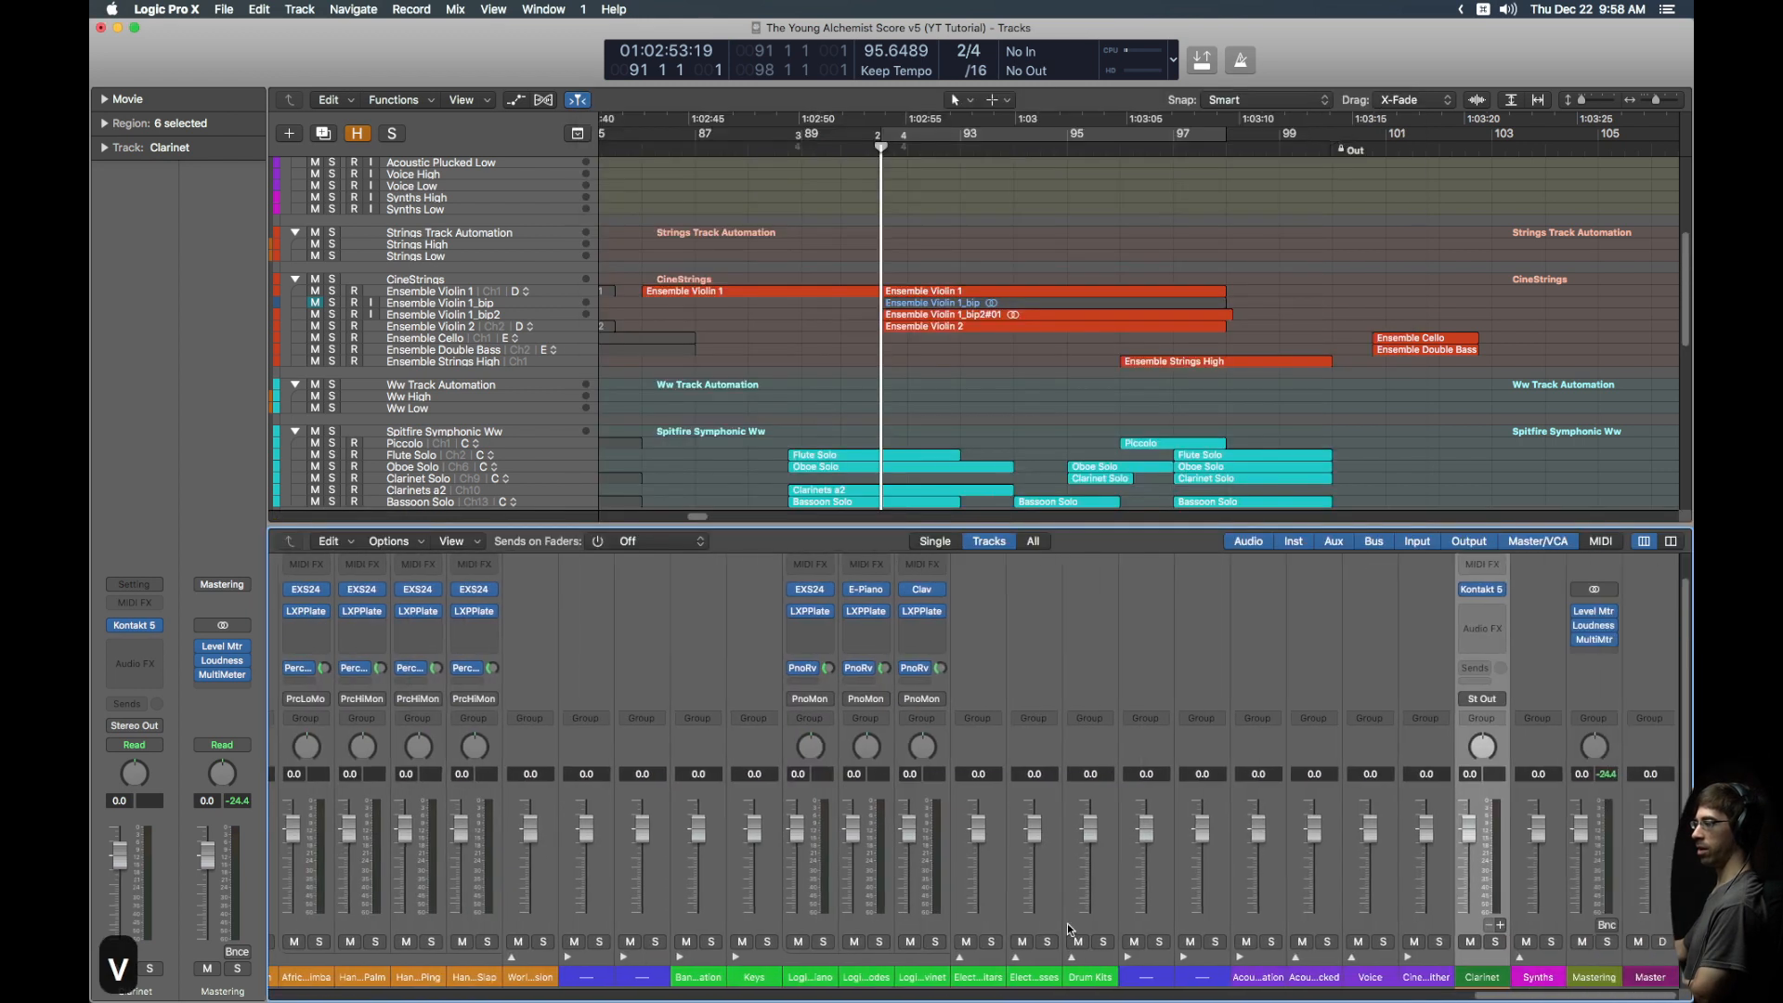
click(1499, 926)
click(1500, 926)
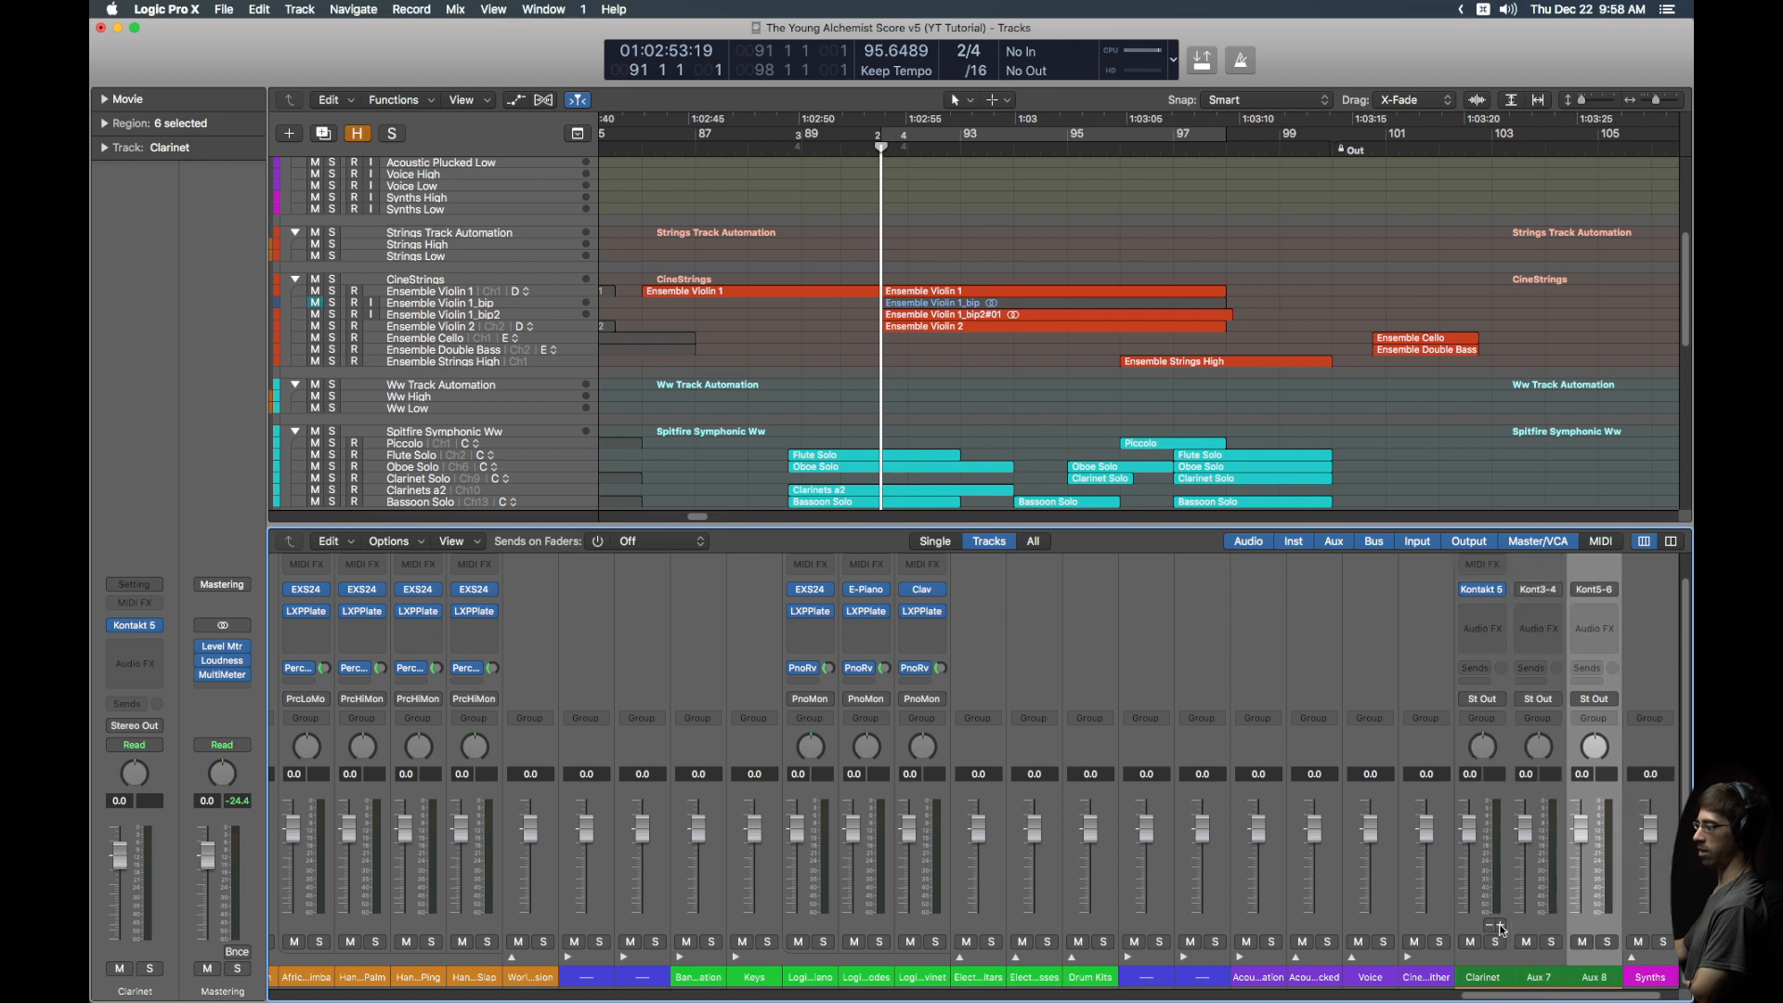
click(1500, 926)
click(1499, 925)
scroll(1493, 933, right, 4)
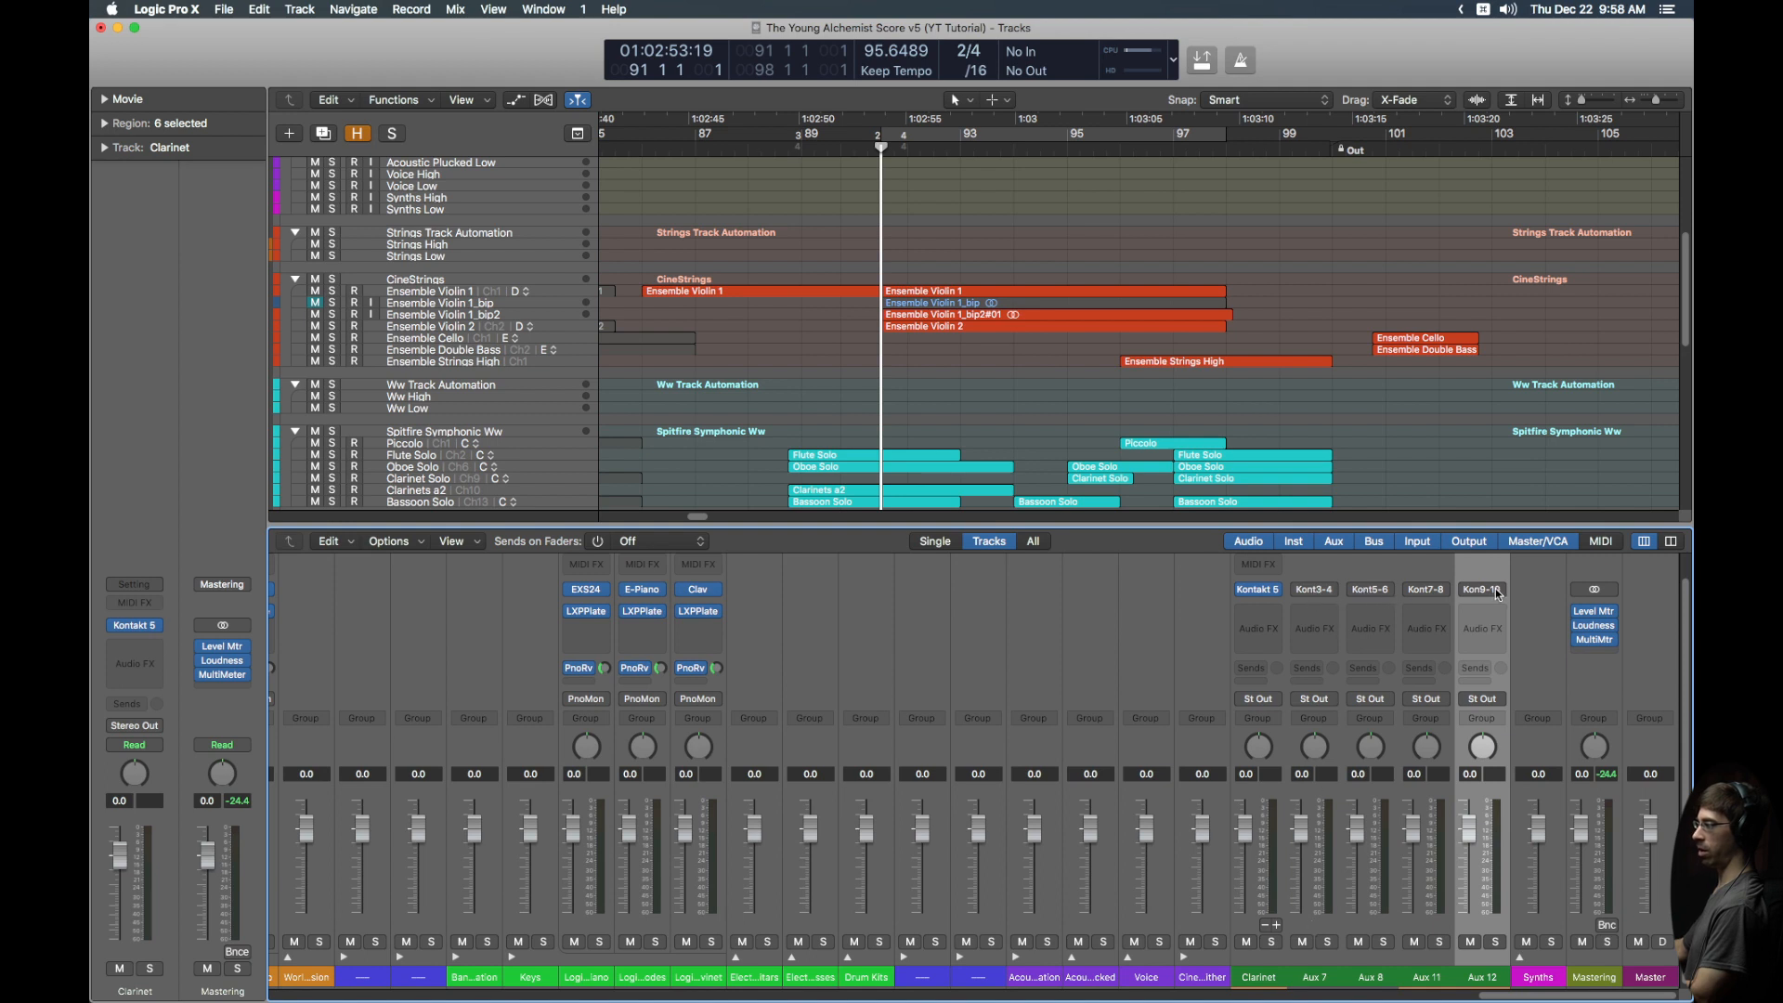
Step: Add two more Clarinet tracks on the next MIDI channels and show Kontakt again
key(x)
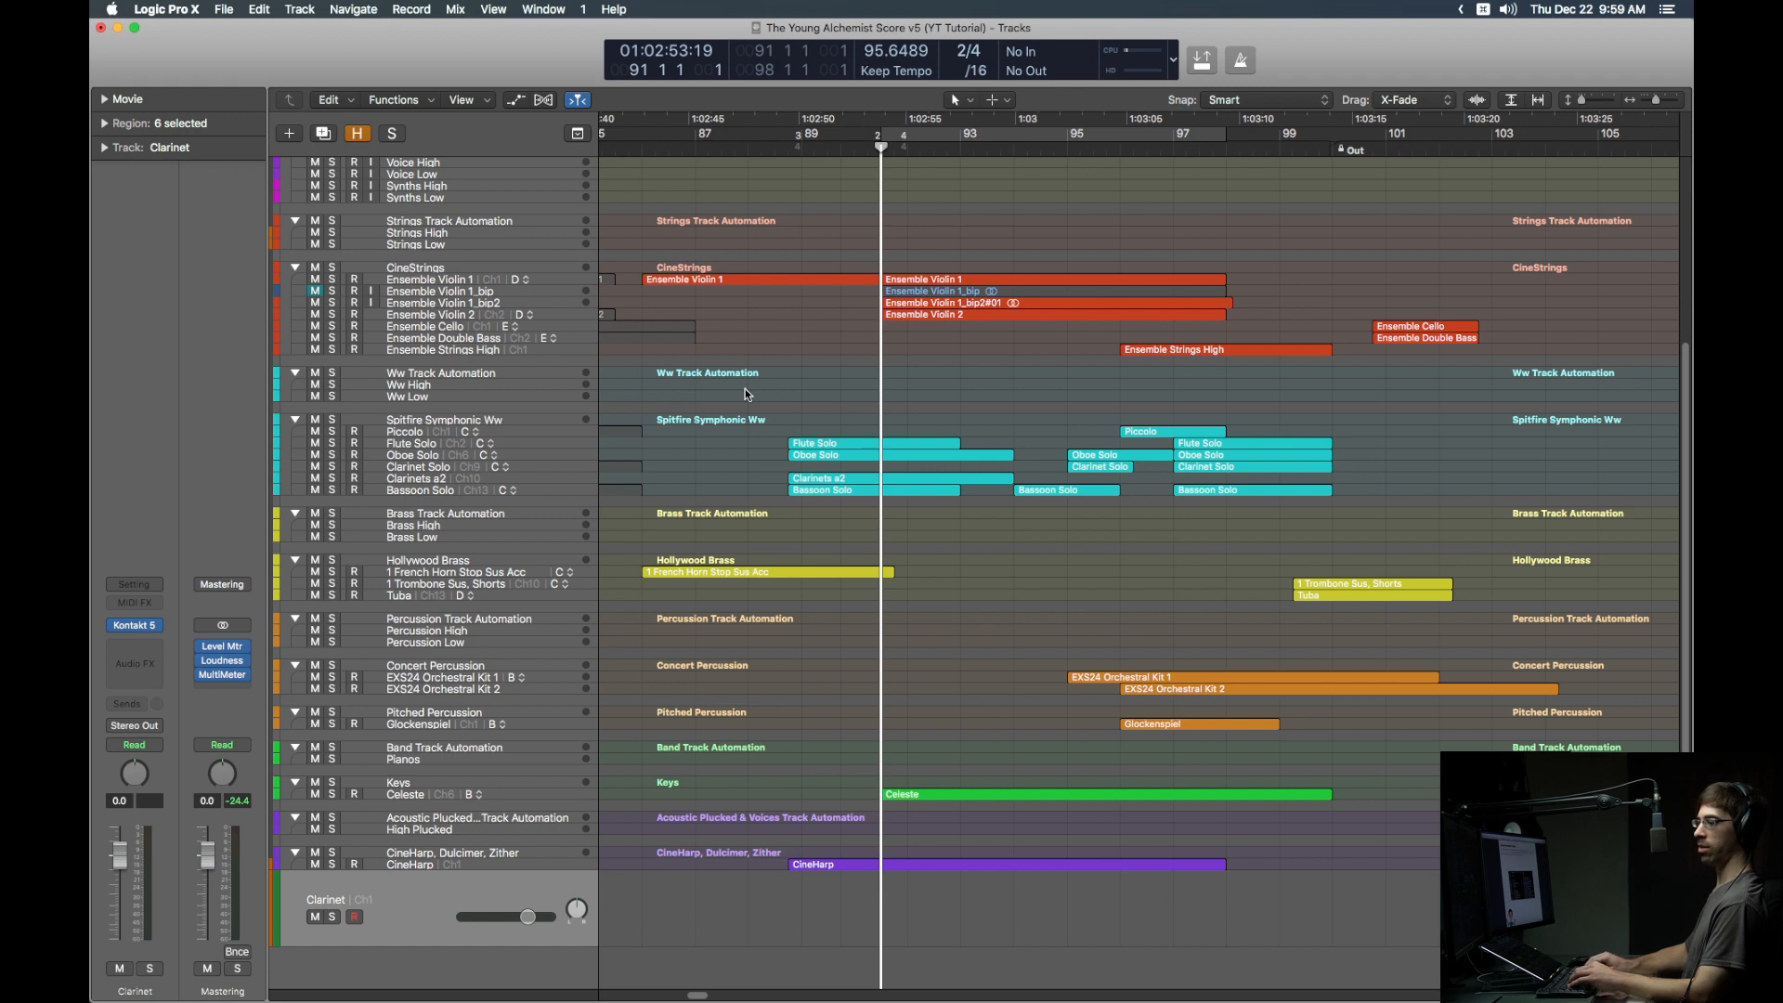
key(ctrl+Return)
key(ctrl+Return)
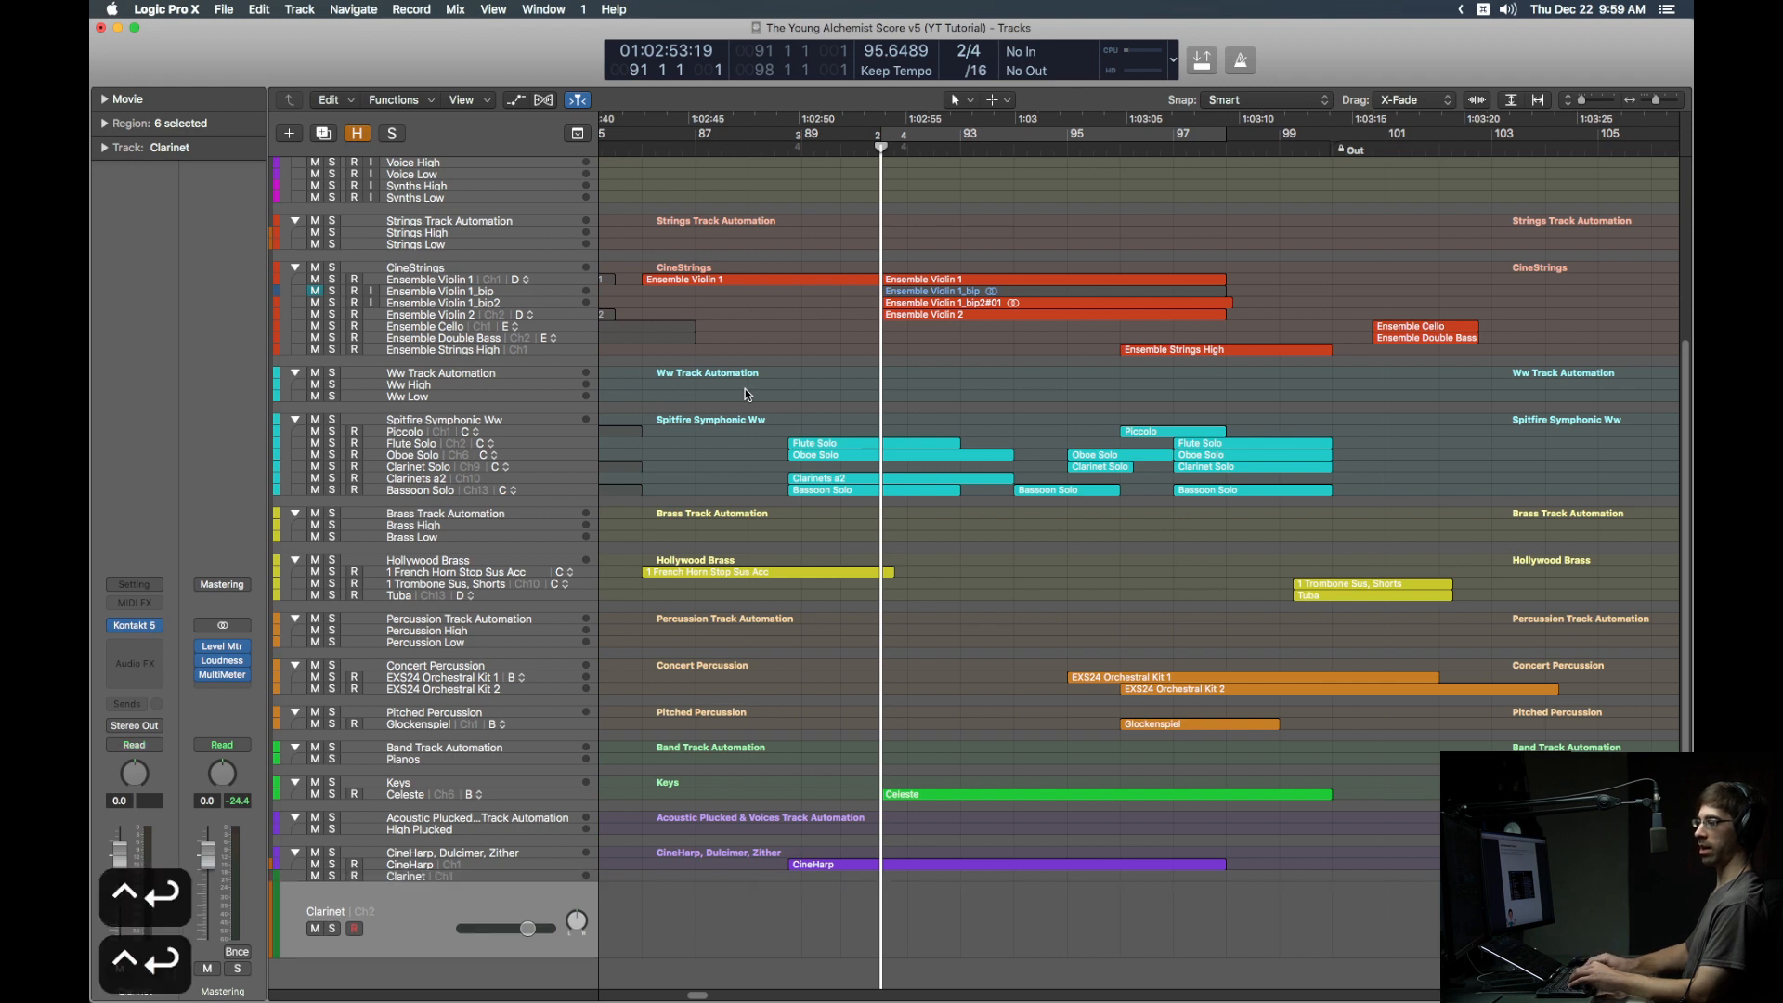
key(ctrl+Return)
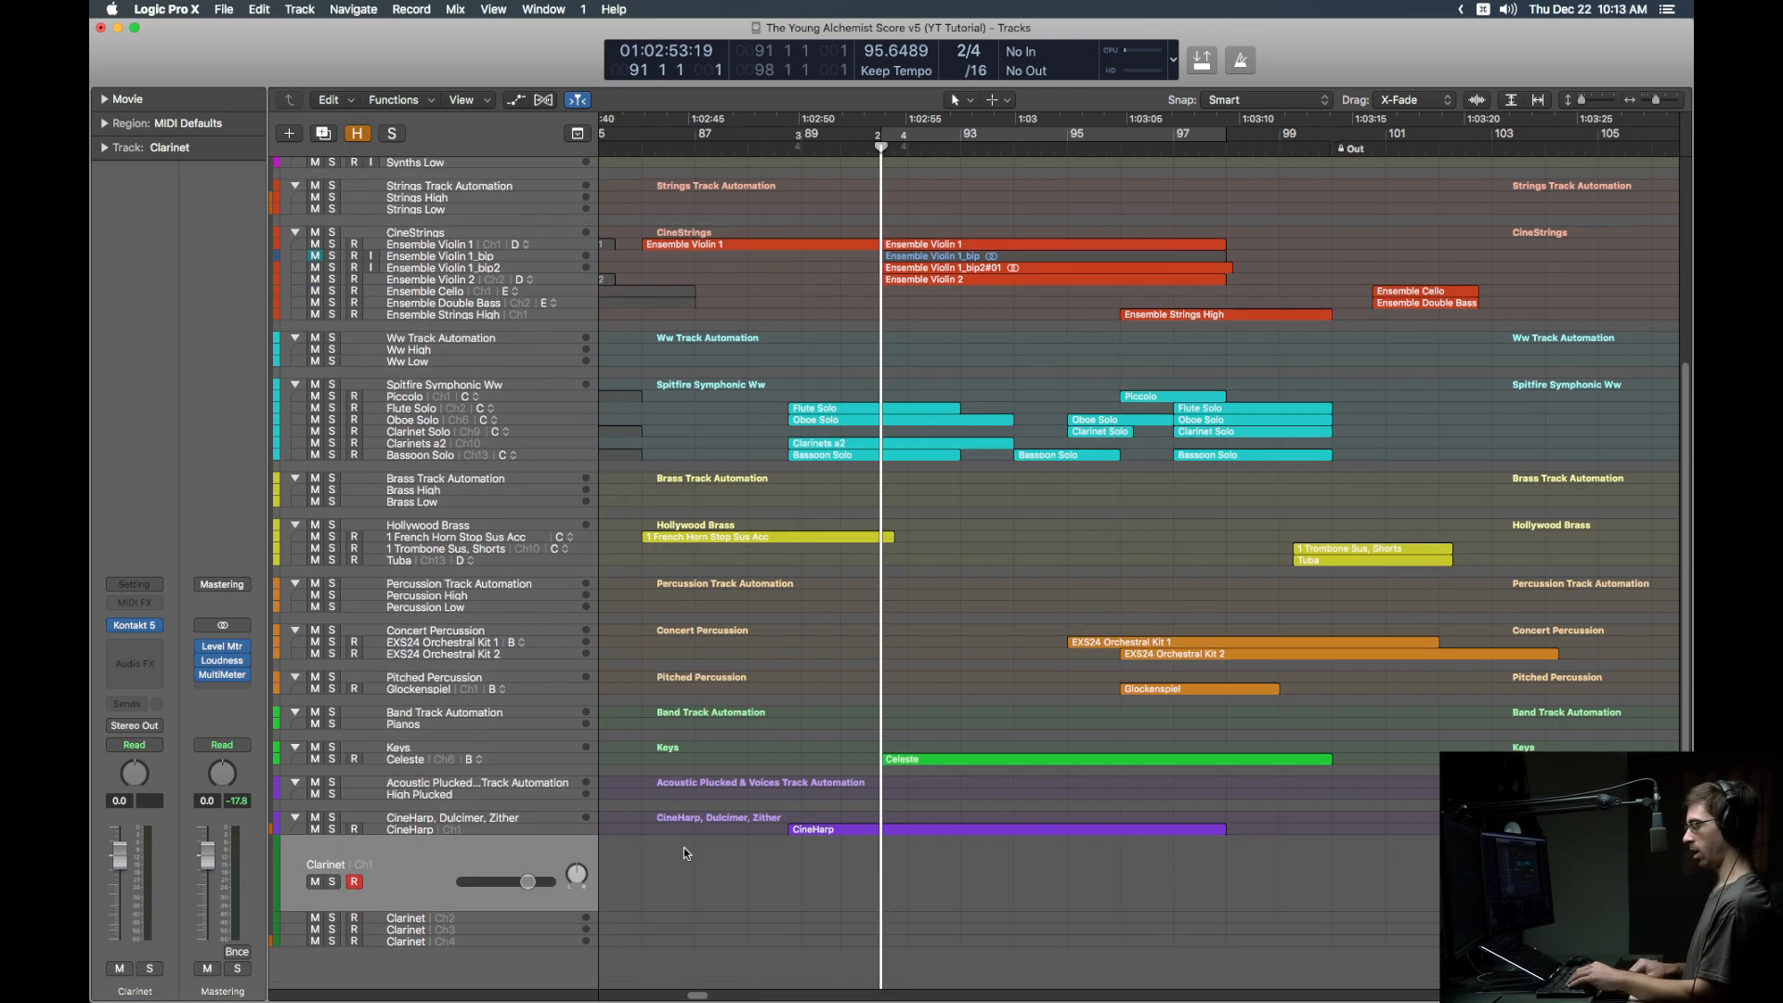
key(v)
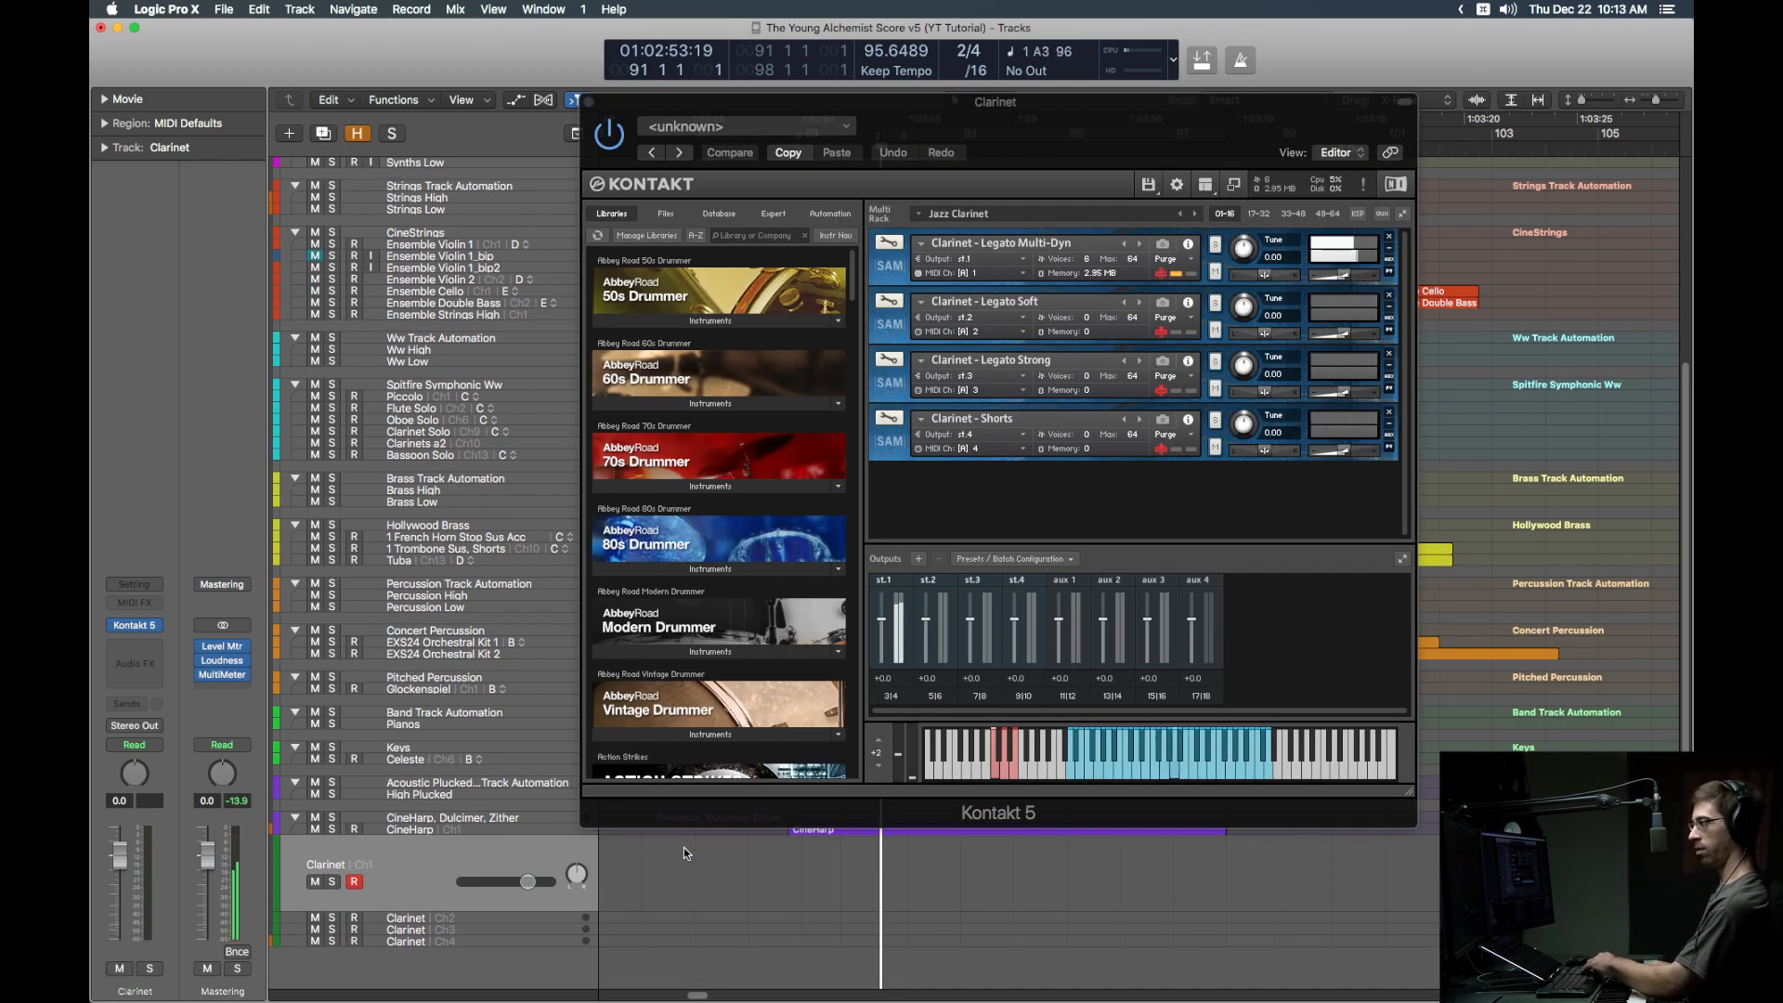
Step: Step down through Clarinet Ch2–Ch4, then with the mixer open step back up to Ch1
key(Down)
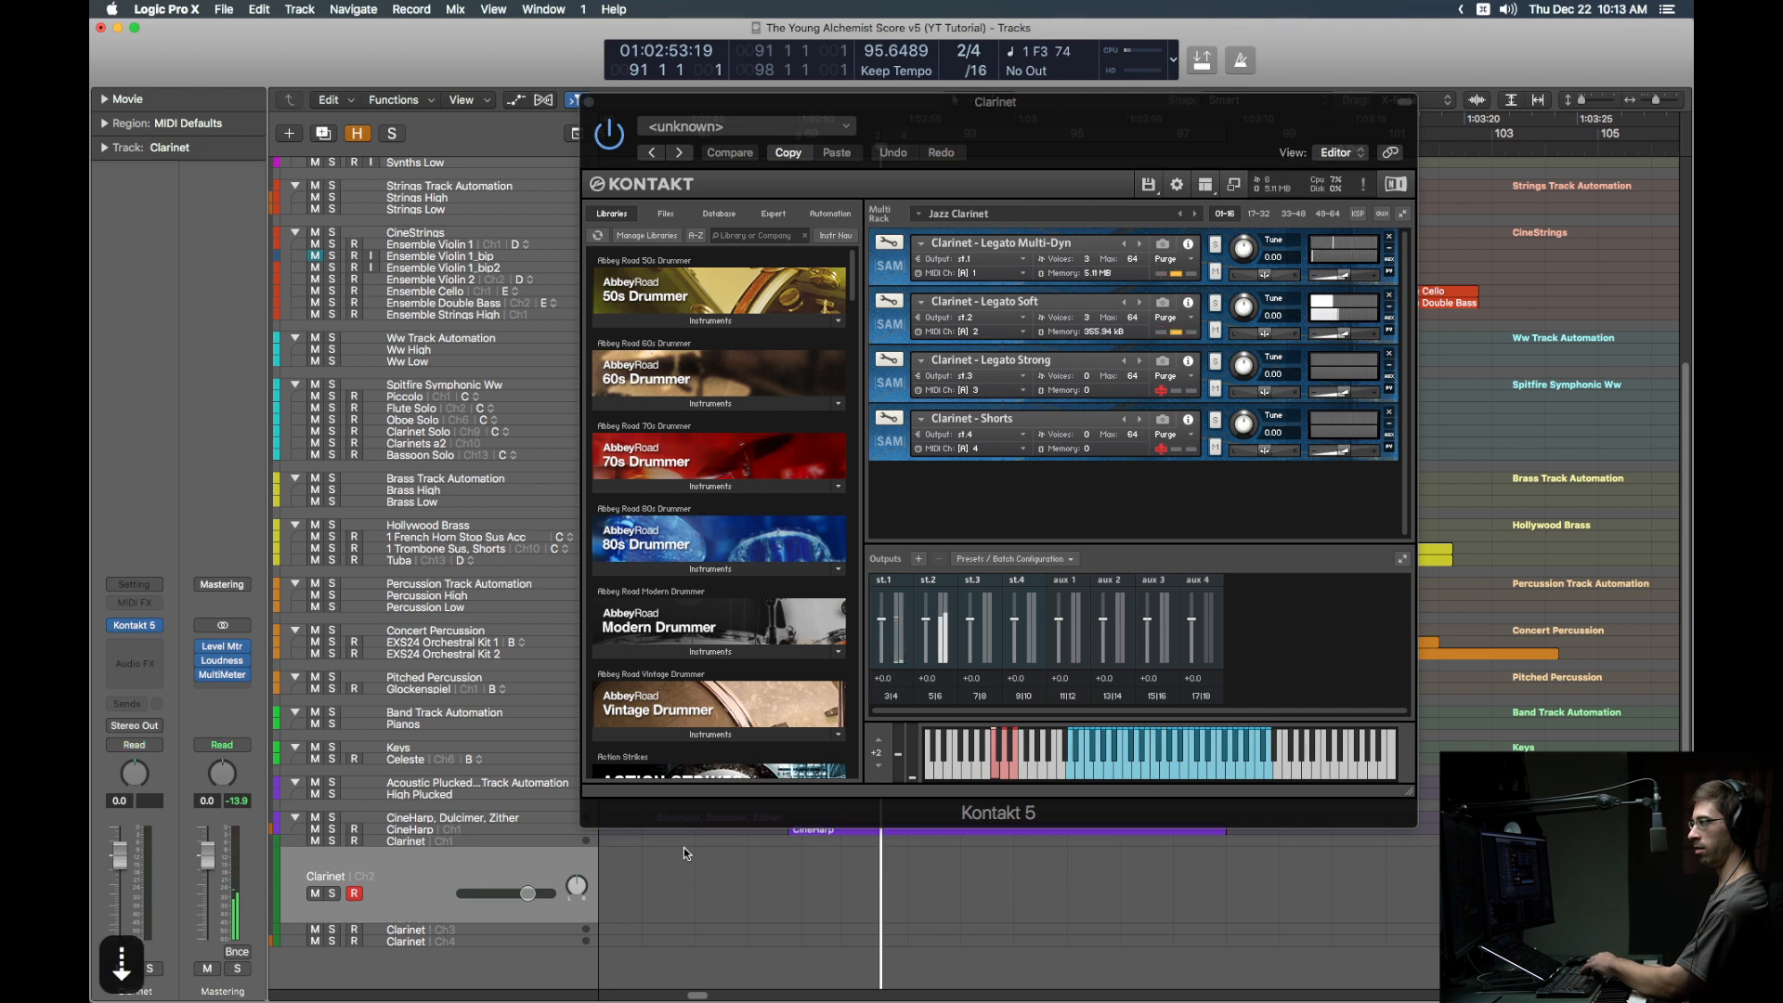
key(Down)
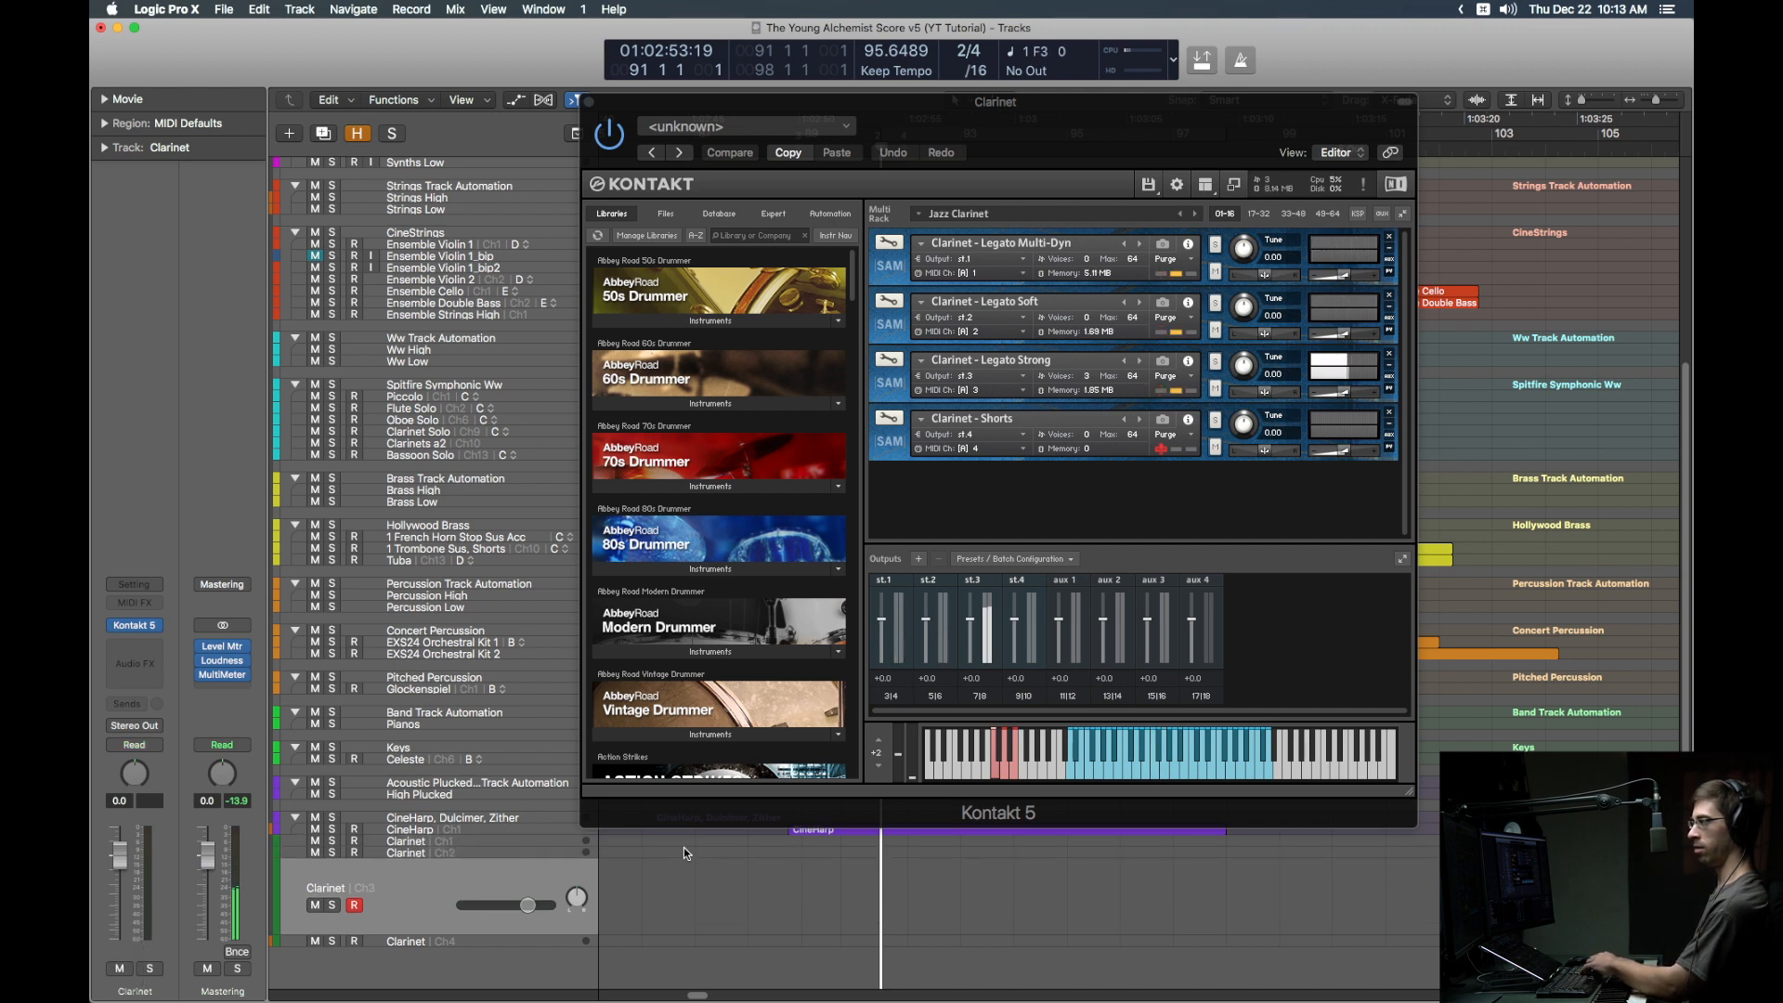
key(Down)
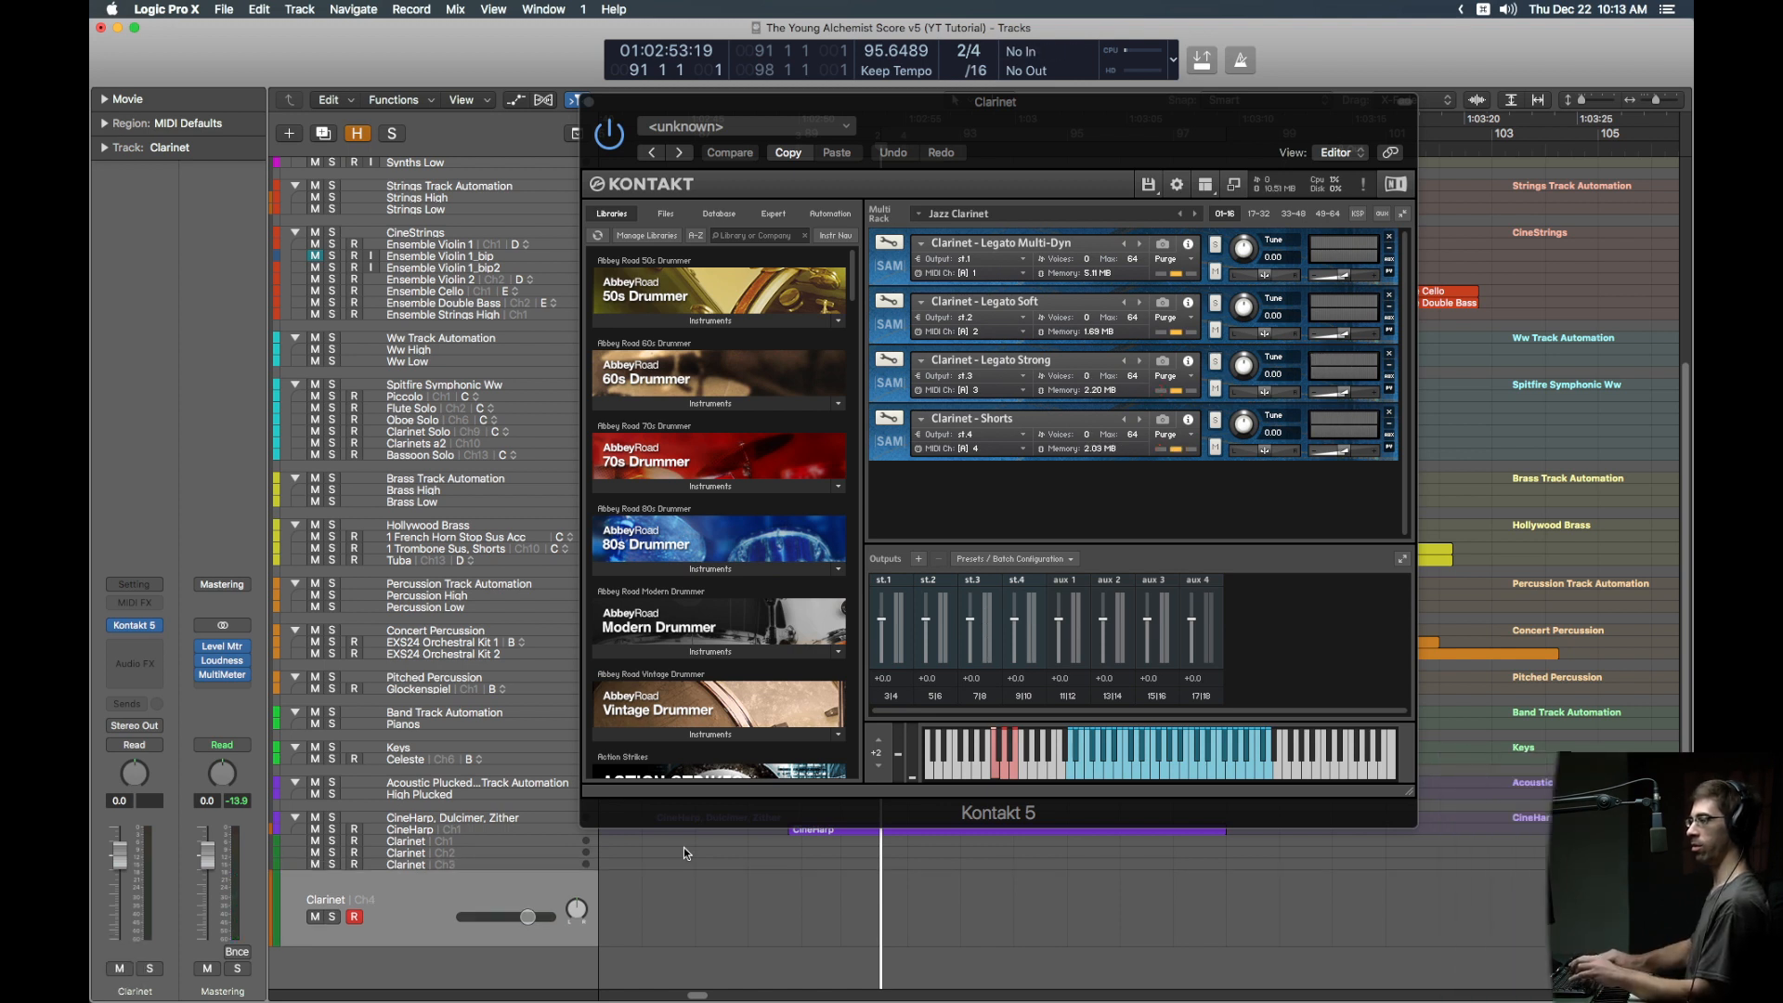
key(x)
key(Up)
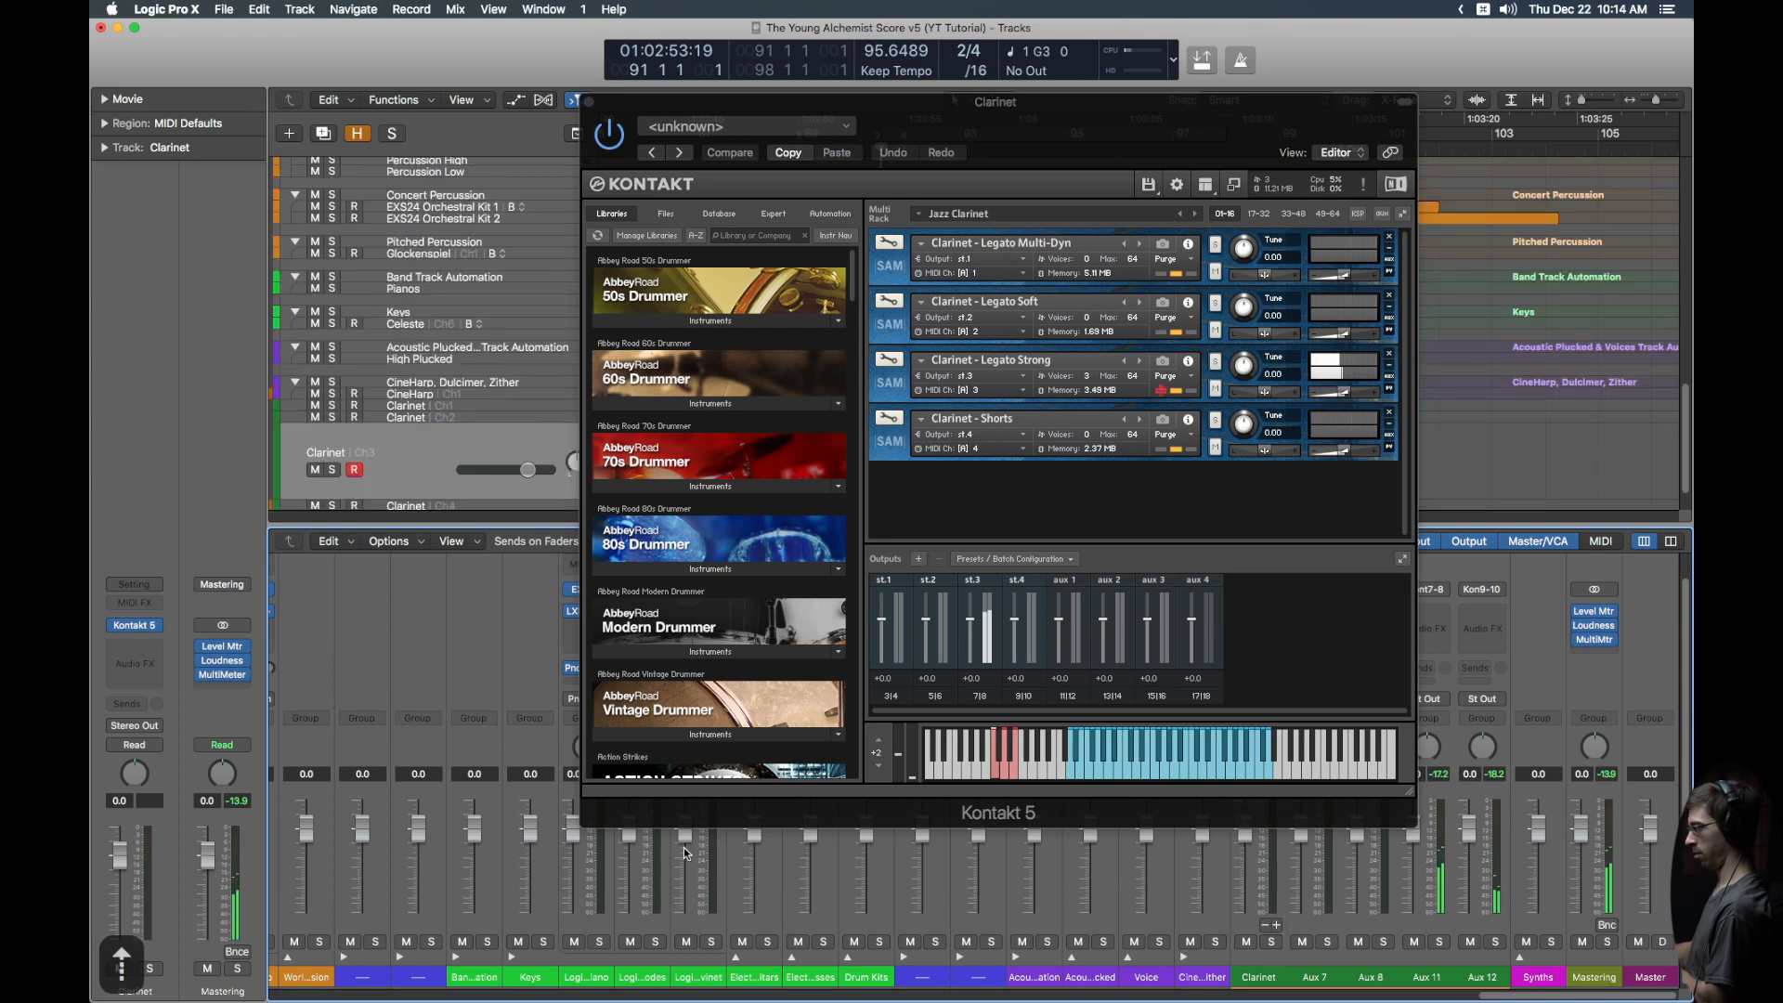
key(Up)
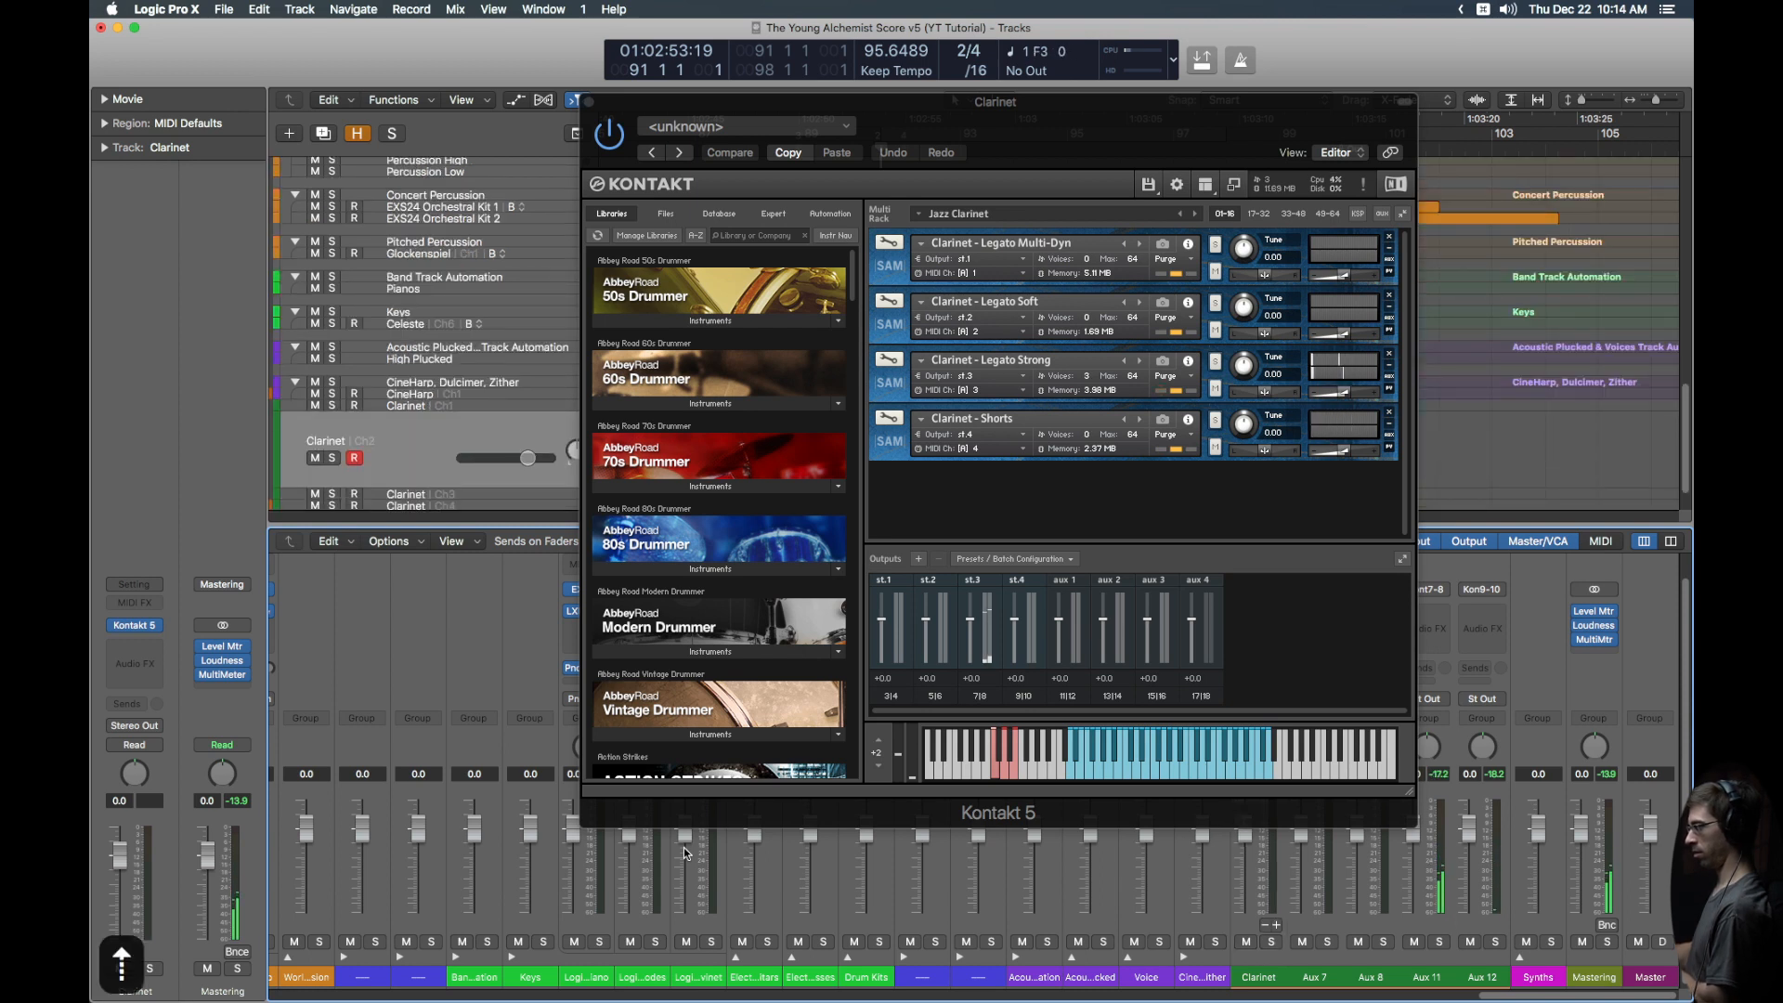
key(Up)
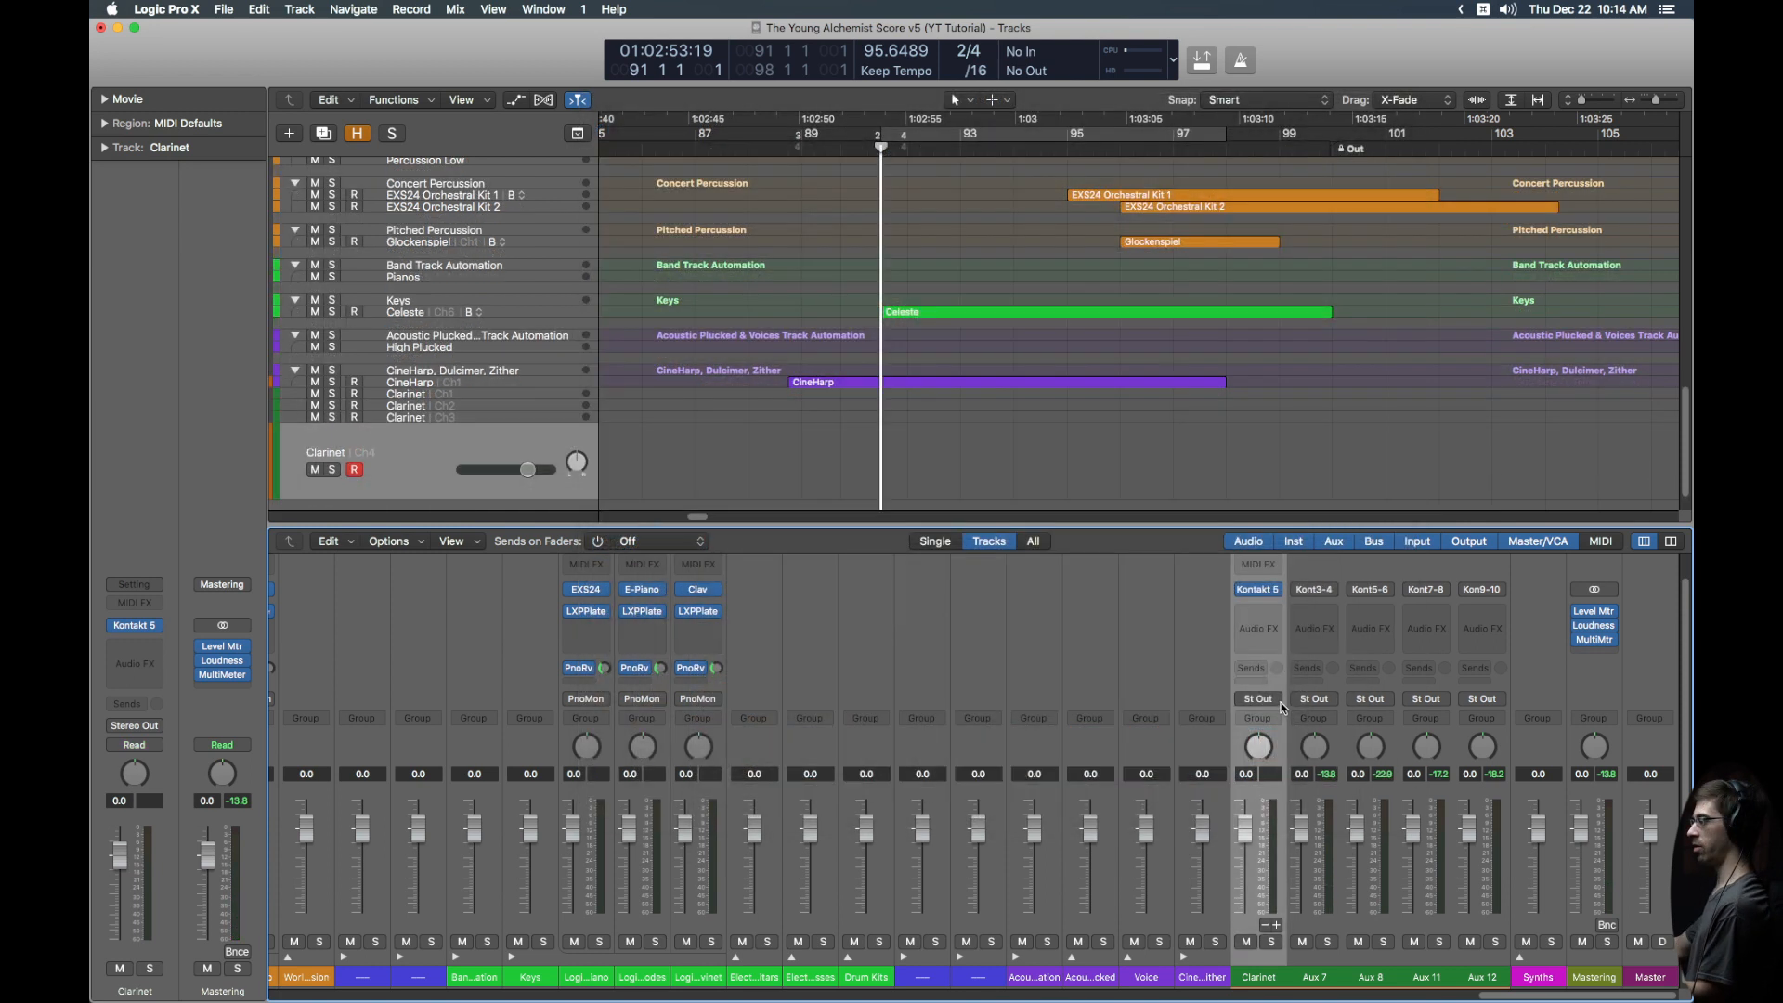
Step: Set the Clarinet strip to No Output and route Aux 7, 8, 11, 12 to Bus WwHiMo
click(1275, 700)
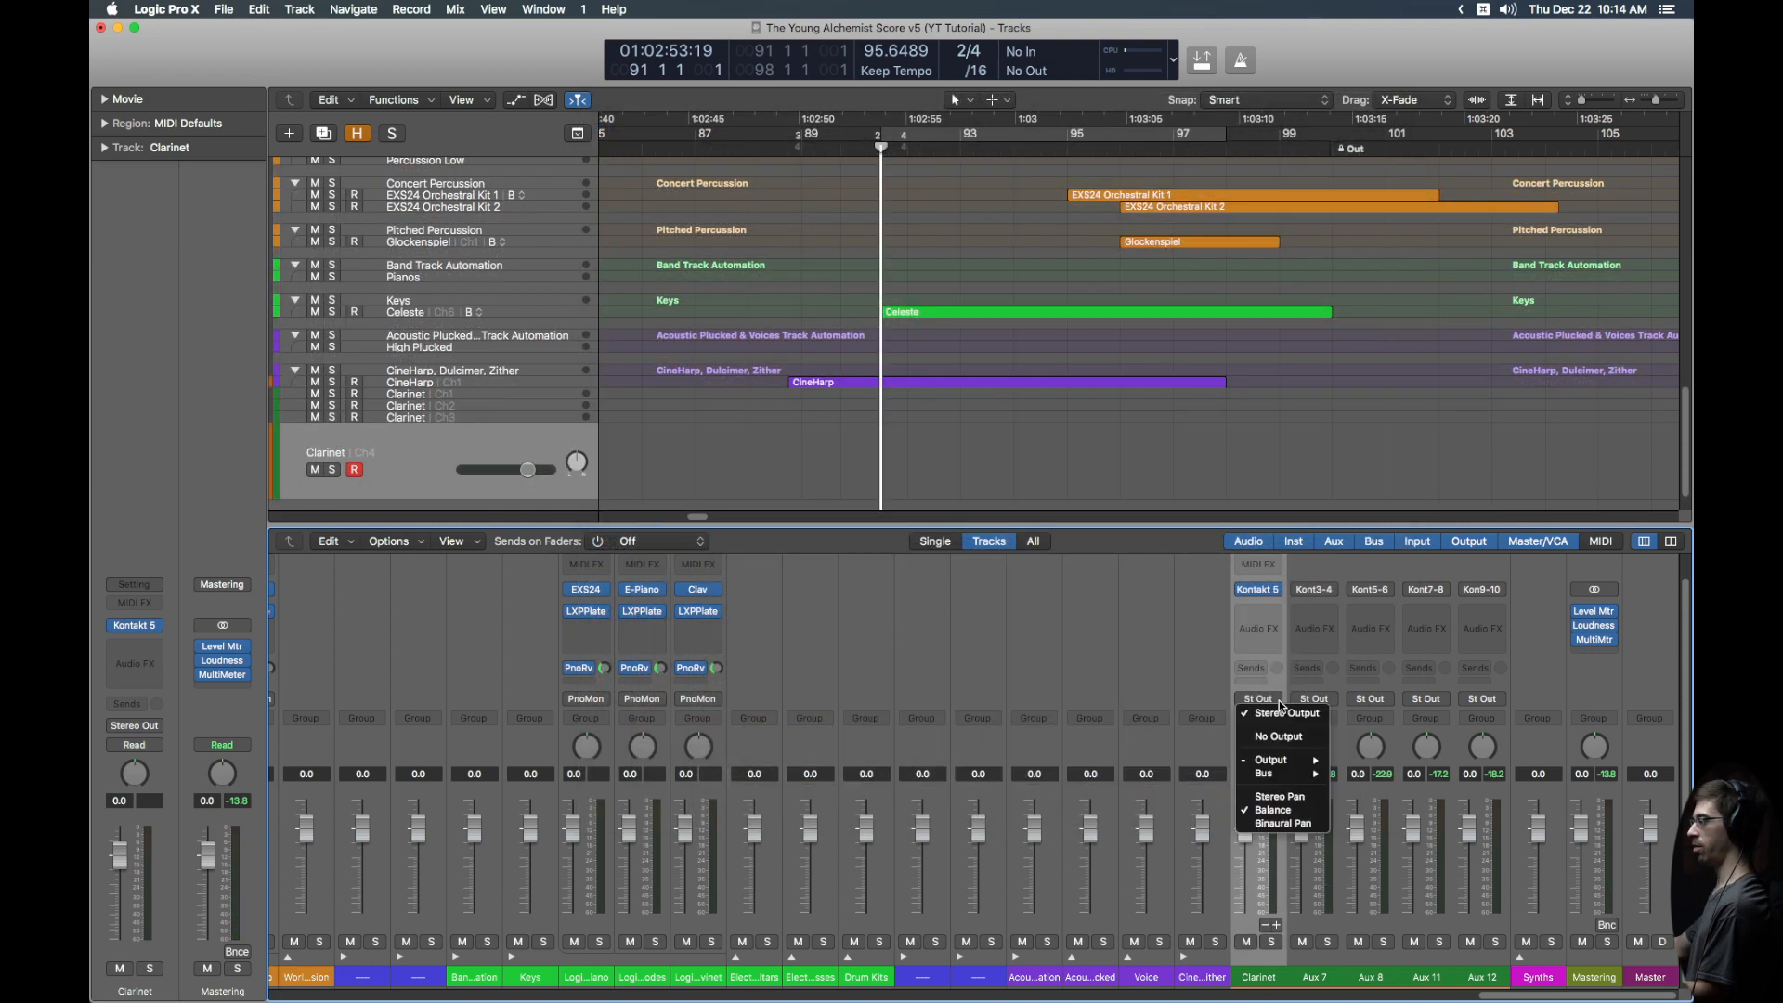
click(1281, 713)
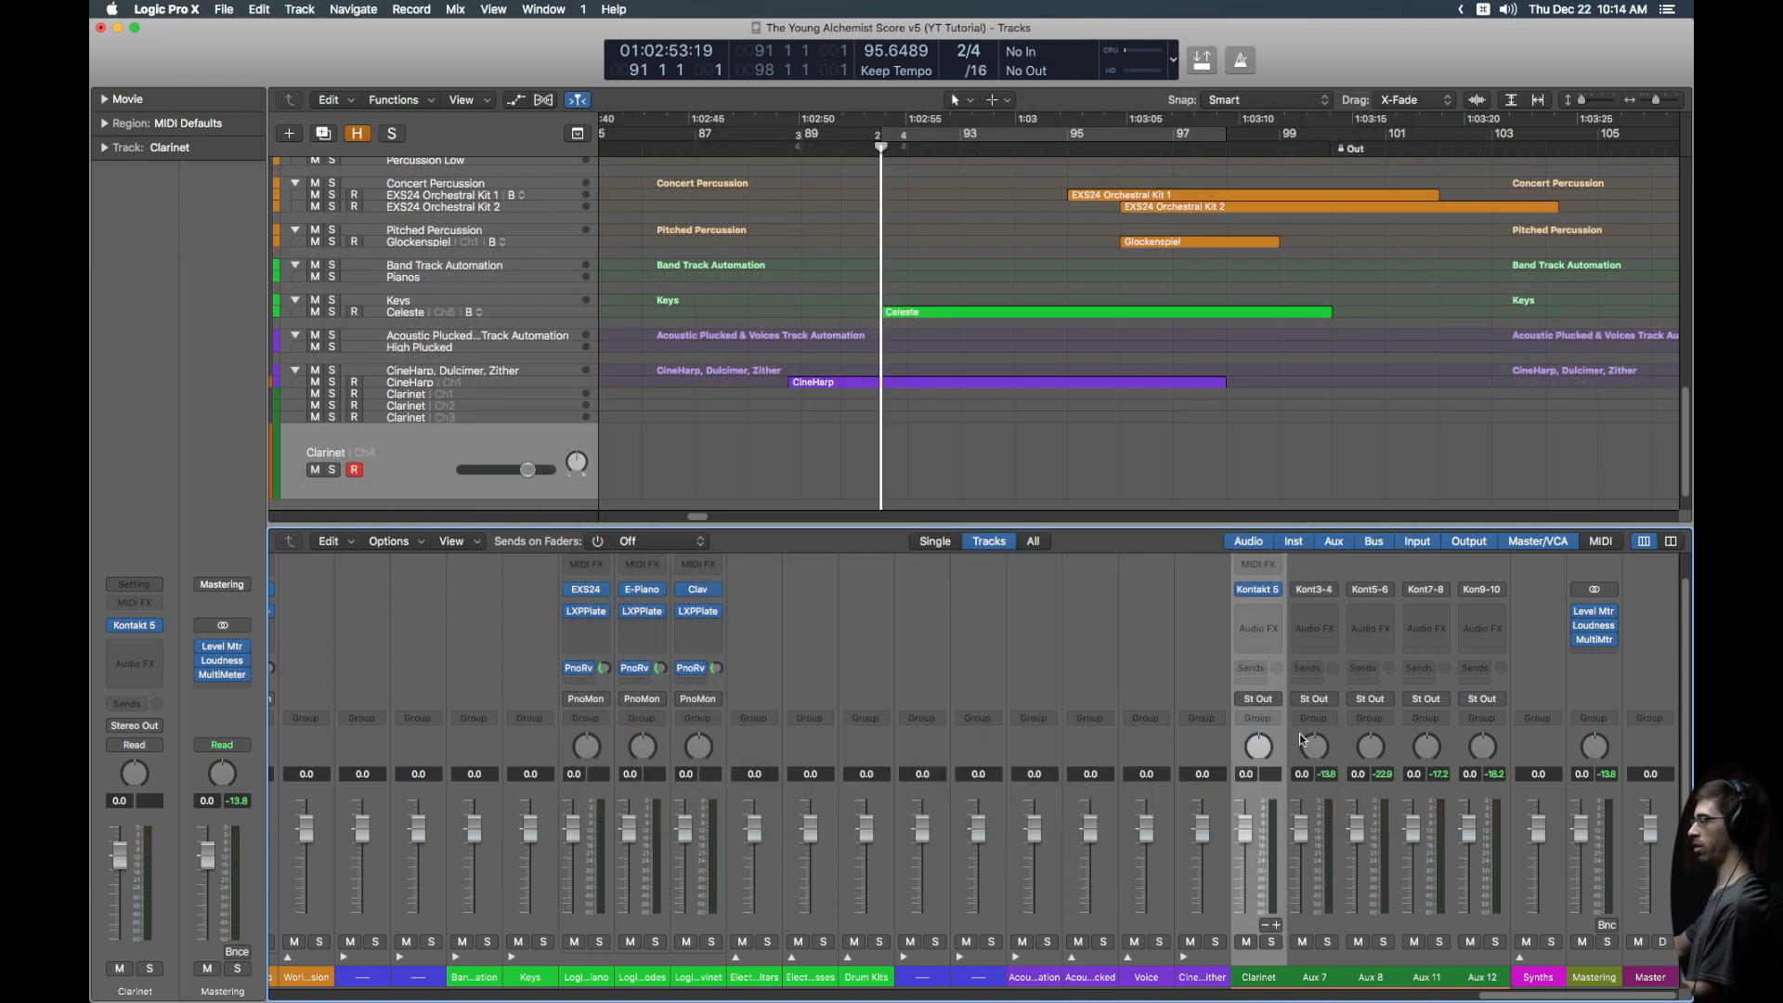
click(1301, 740)
shift+click(1468, 740)
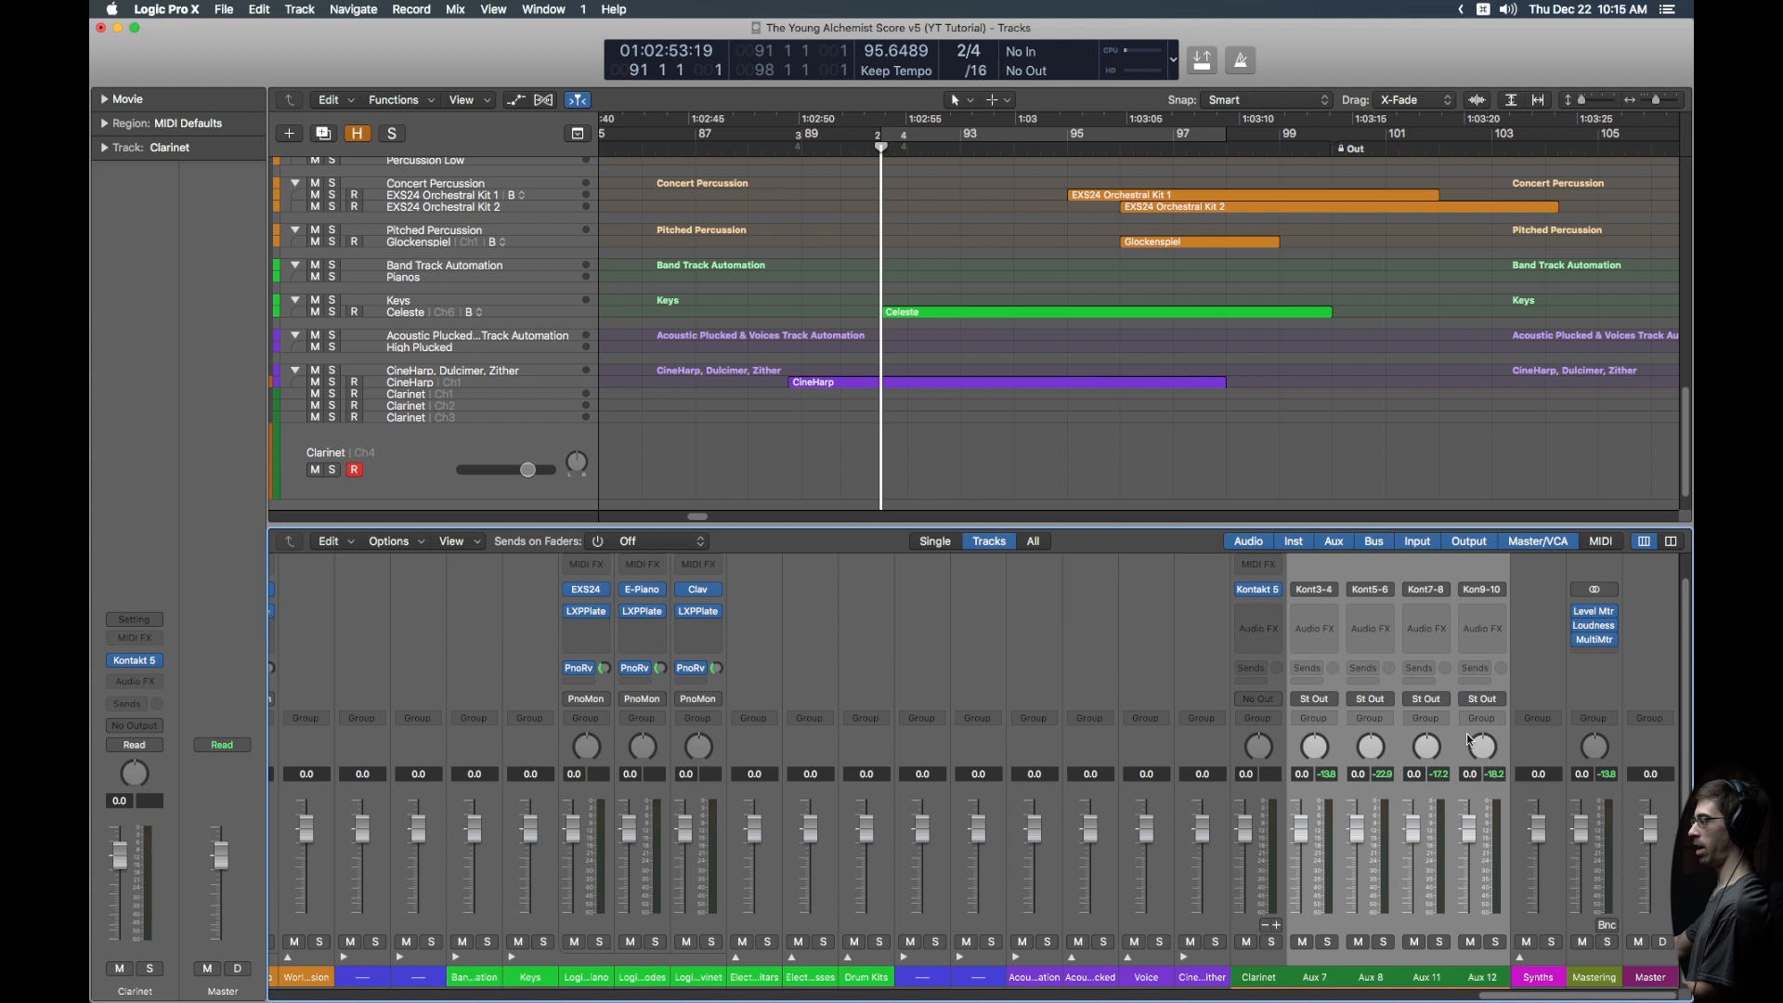
click(1336, 700)
mouse_move(1343, 774)
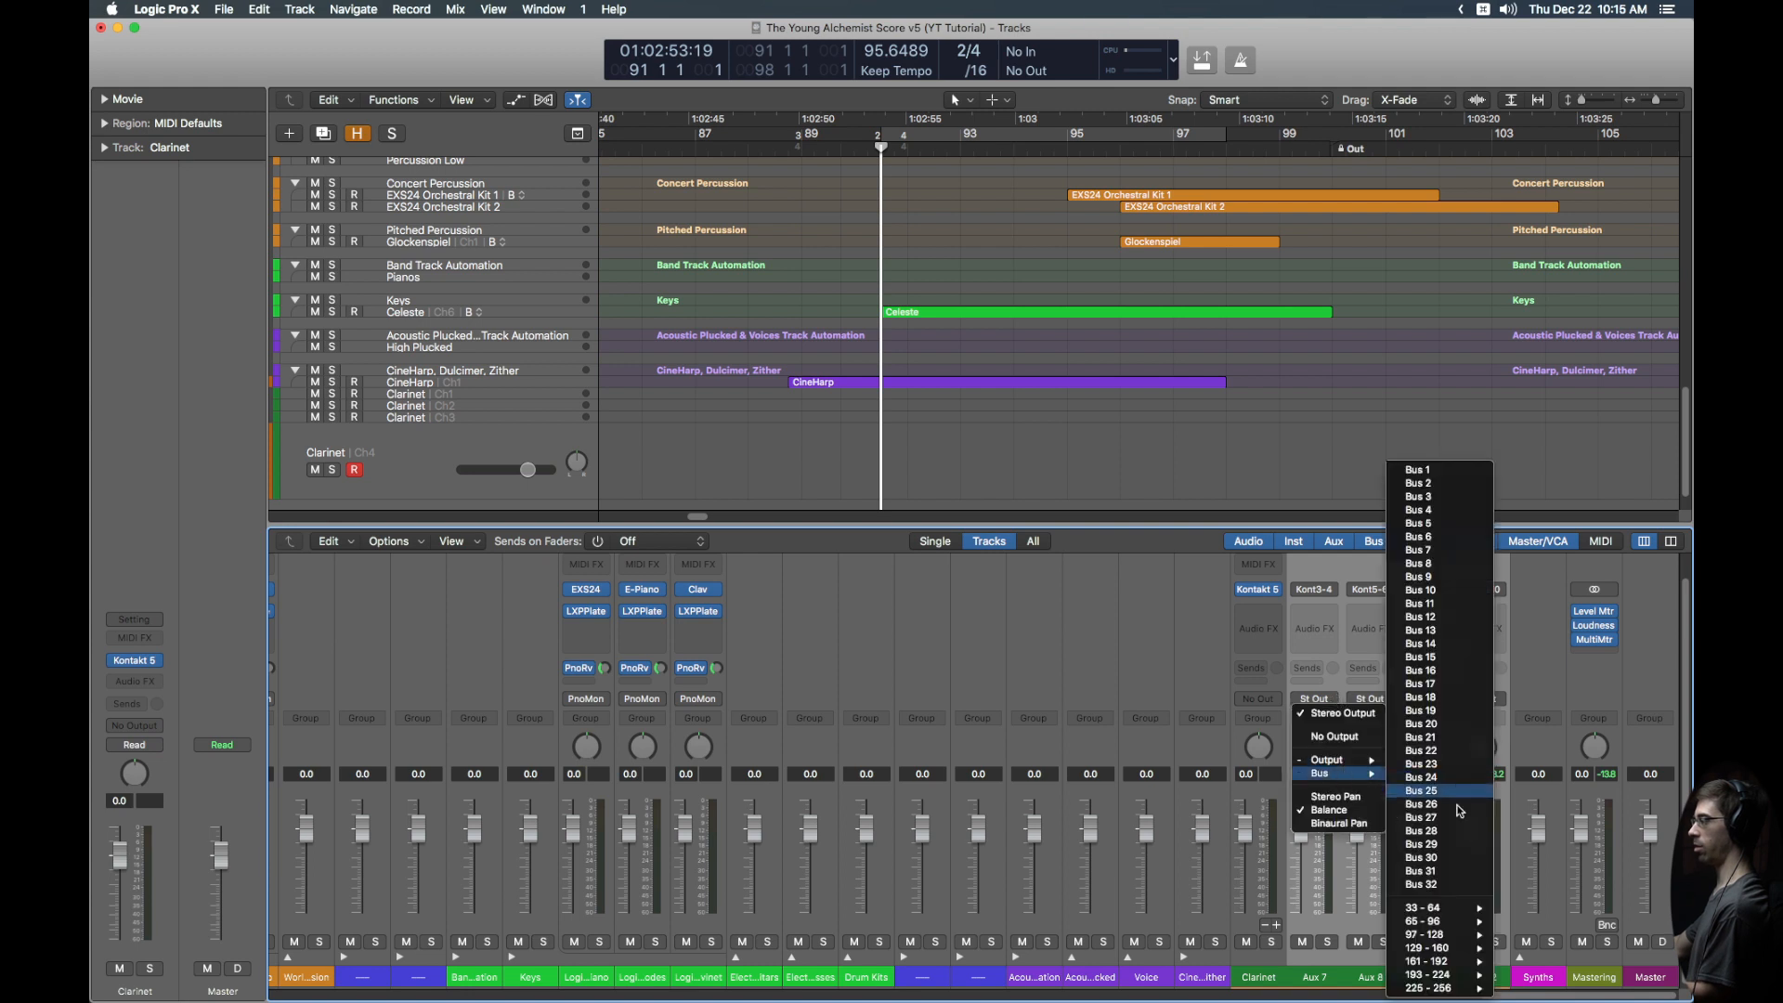
mouse_move(1454, 948)
click(1355, 786)
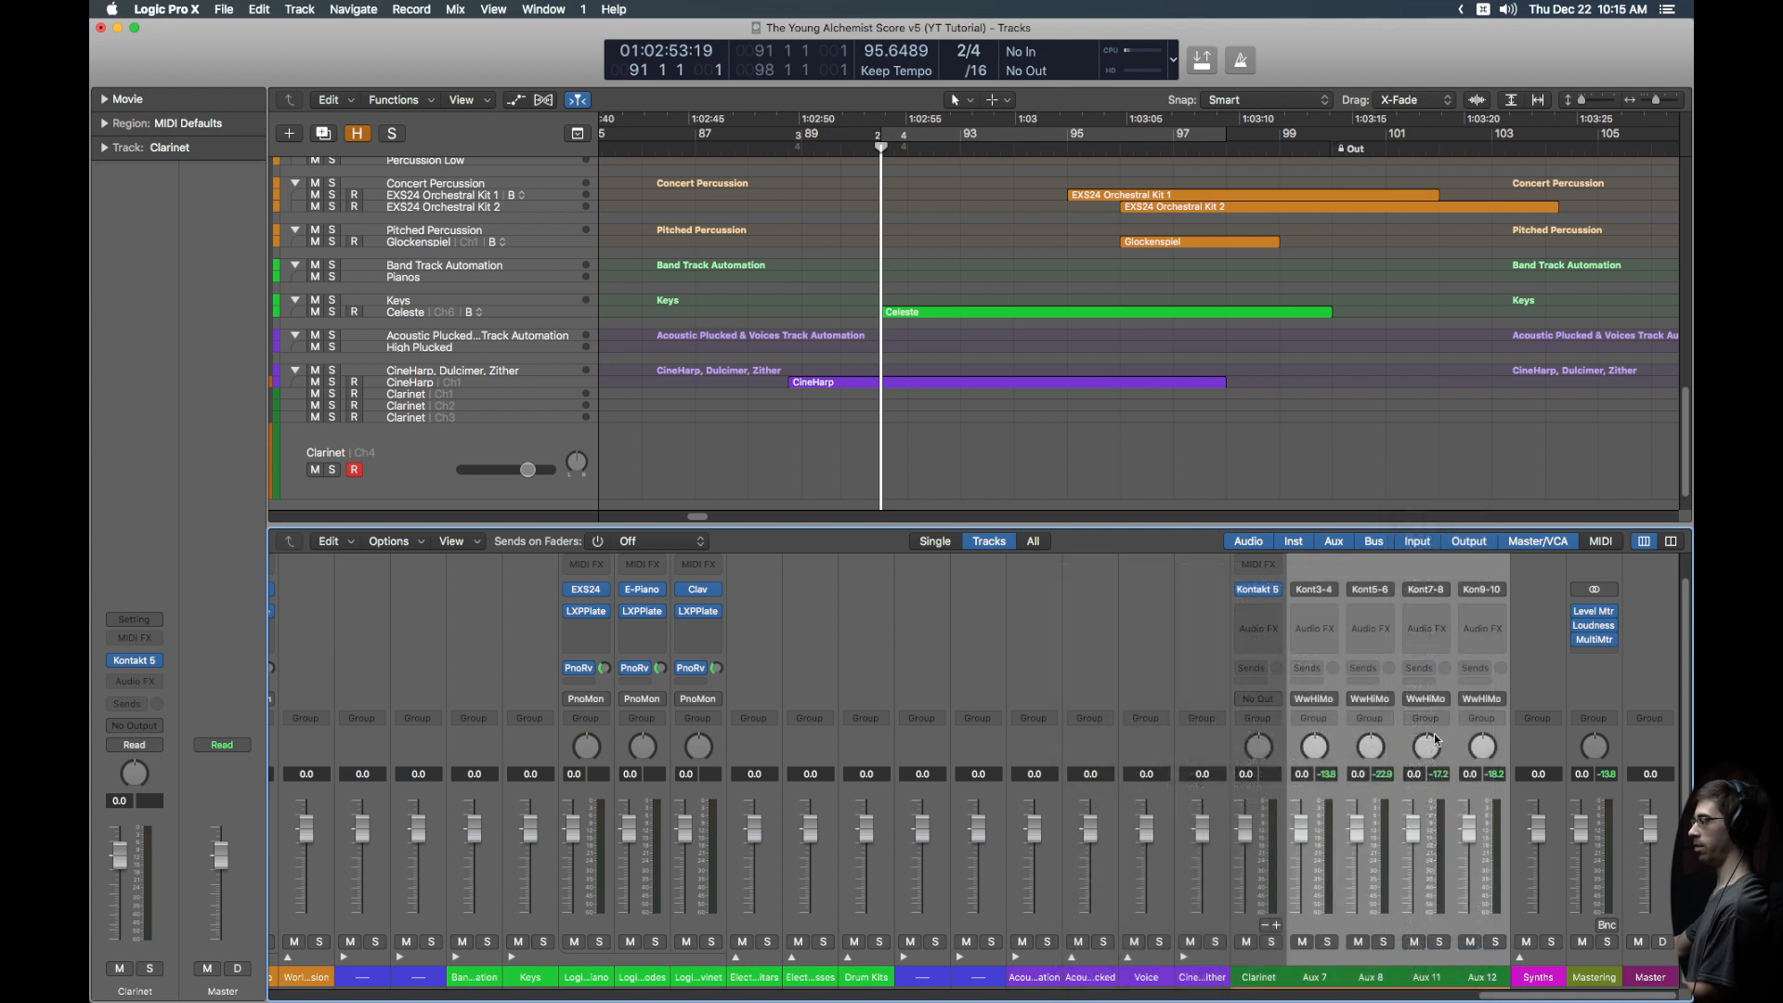
Step: Give the aux strips a Ww High reverb send (Bus 99) at -12 dB
click(1309, 669)
mouse_move(1342, 697)
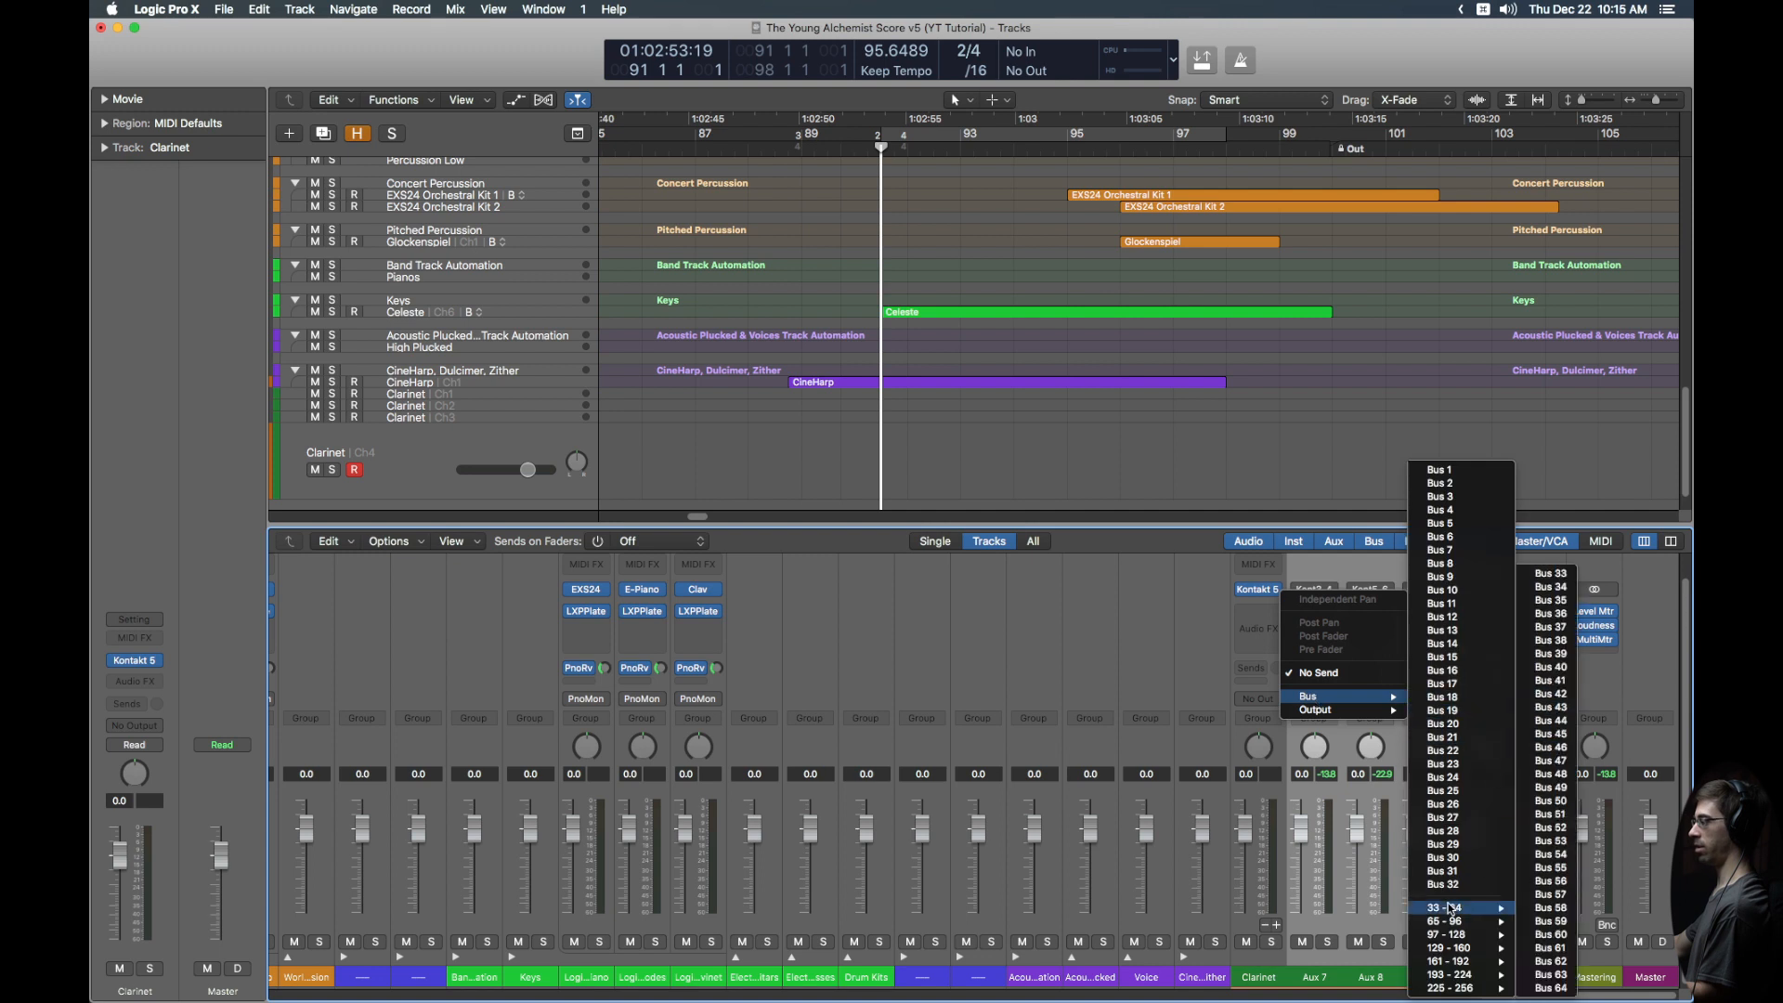
mouse_move(1449, 934)
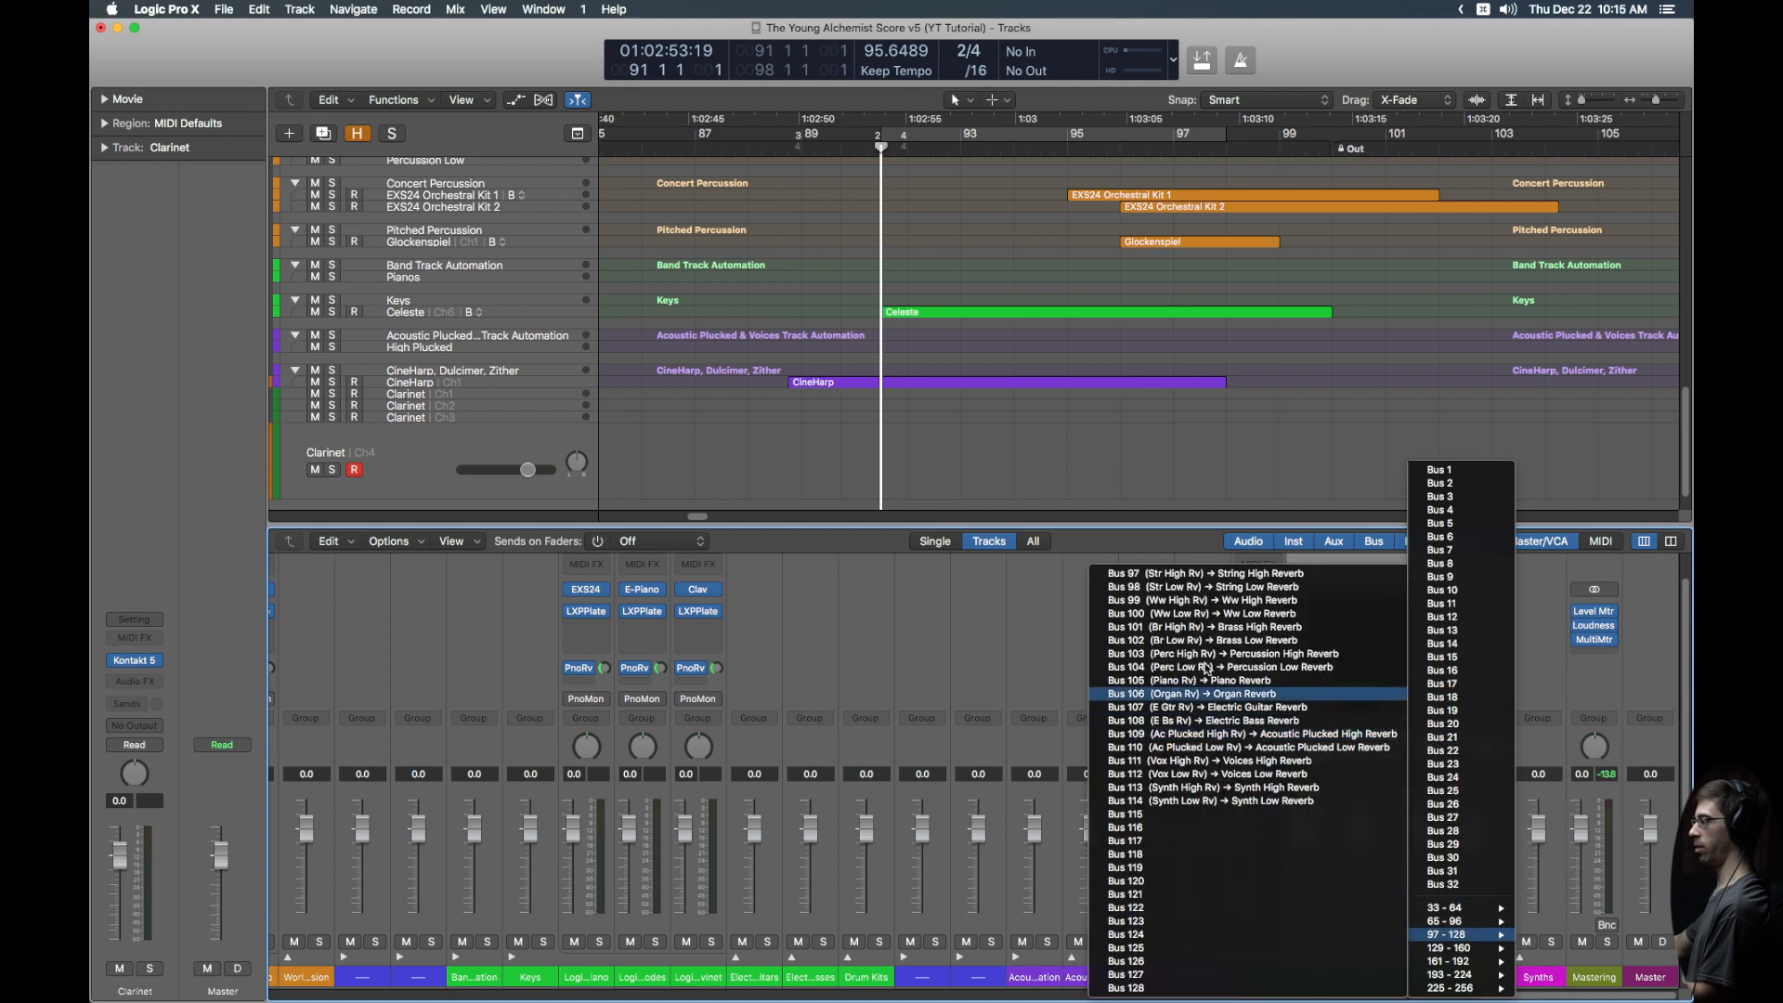
click(1203, 601)
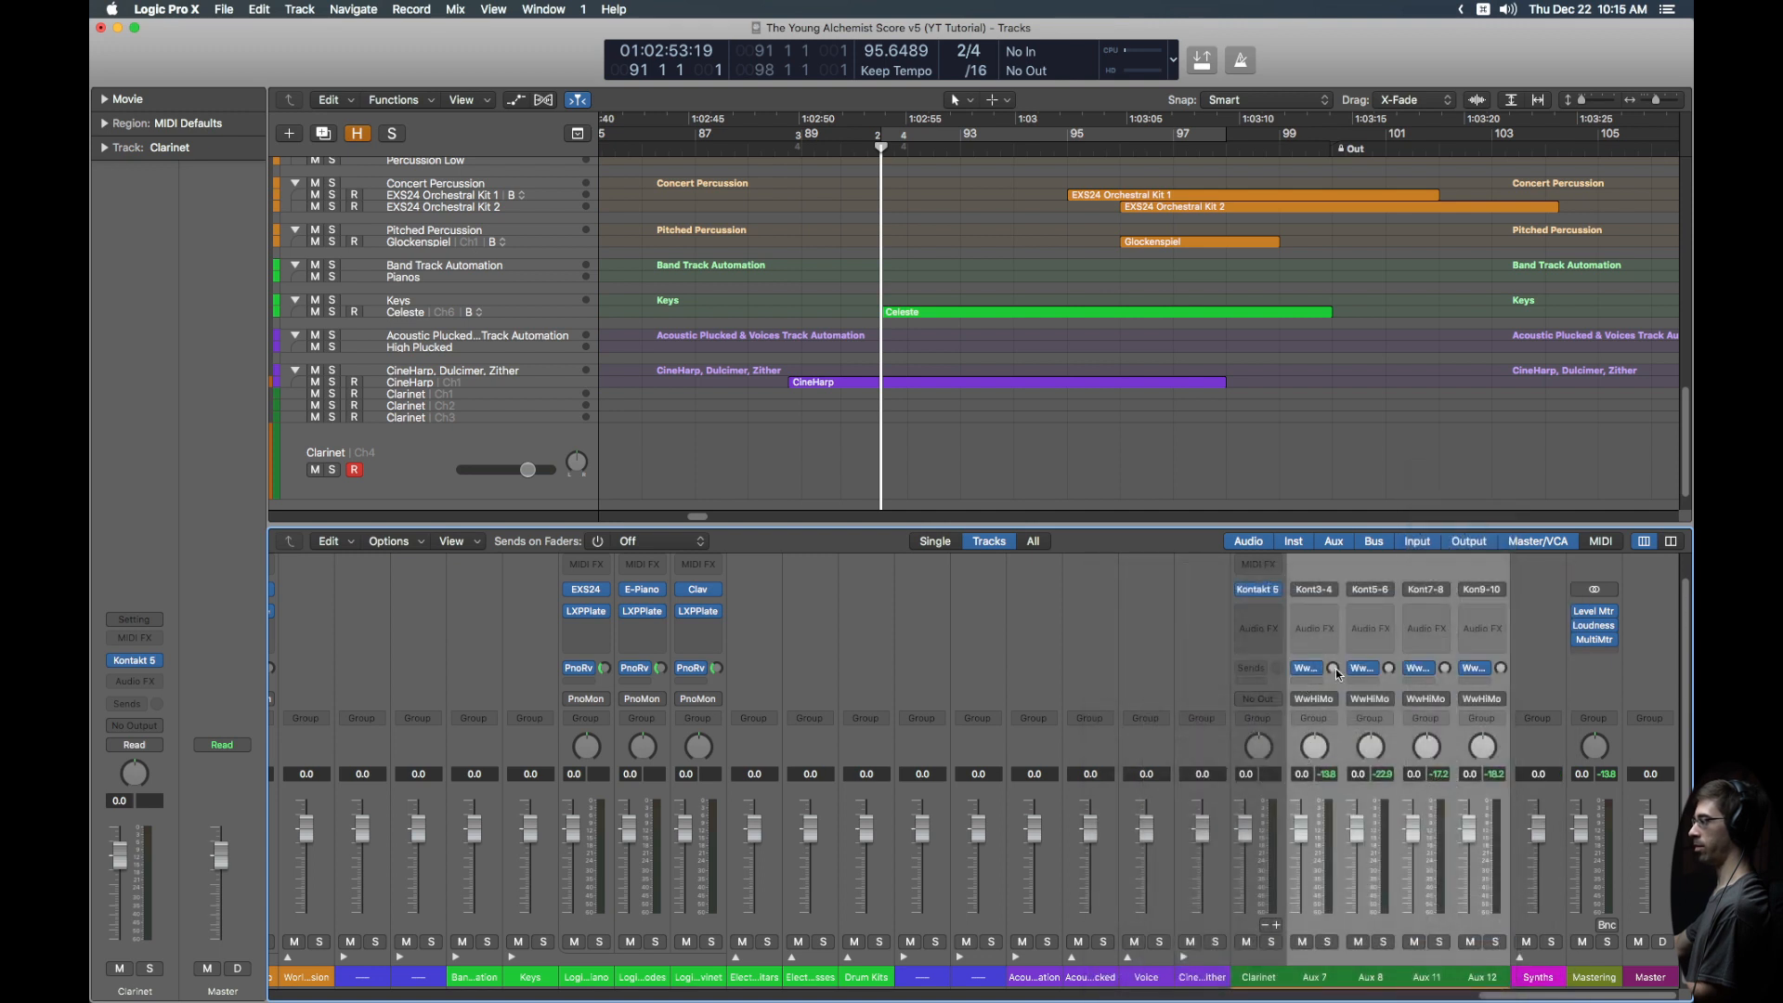
double_click(1332, 668)
text(-12)
key(Return)
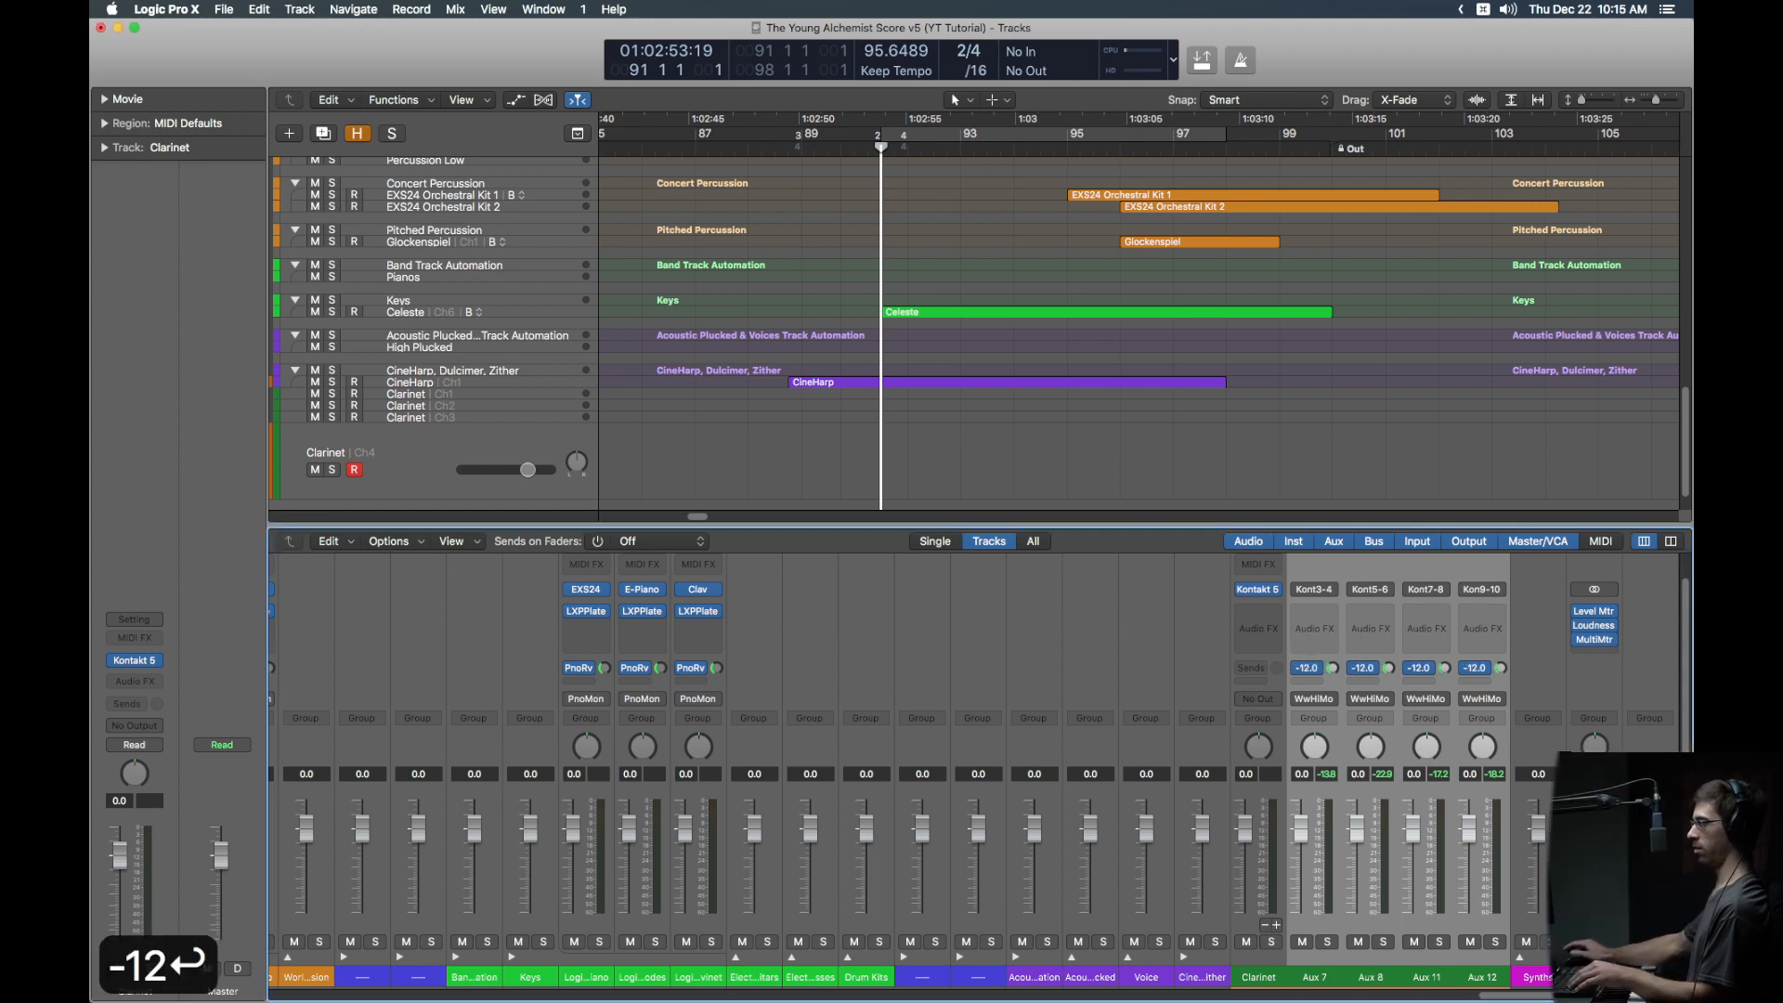
Step: Create arrangement tracks for the selected Aux 7, 8, 11 and 12 strips
shift+click(1504, 690)
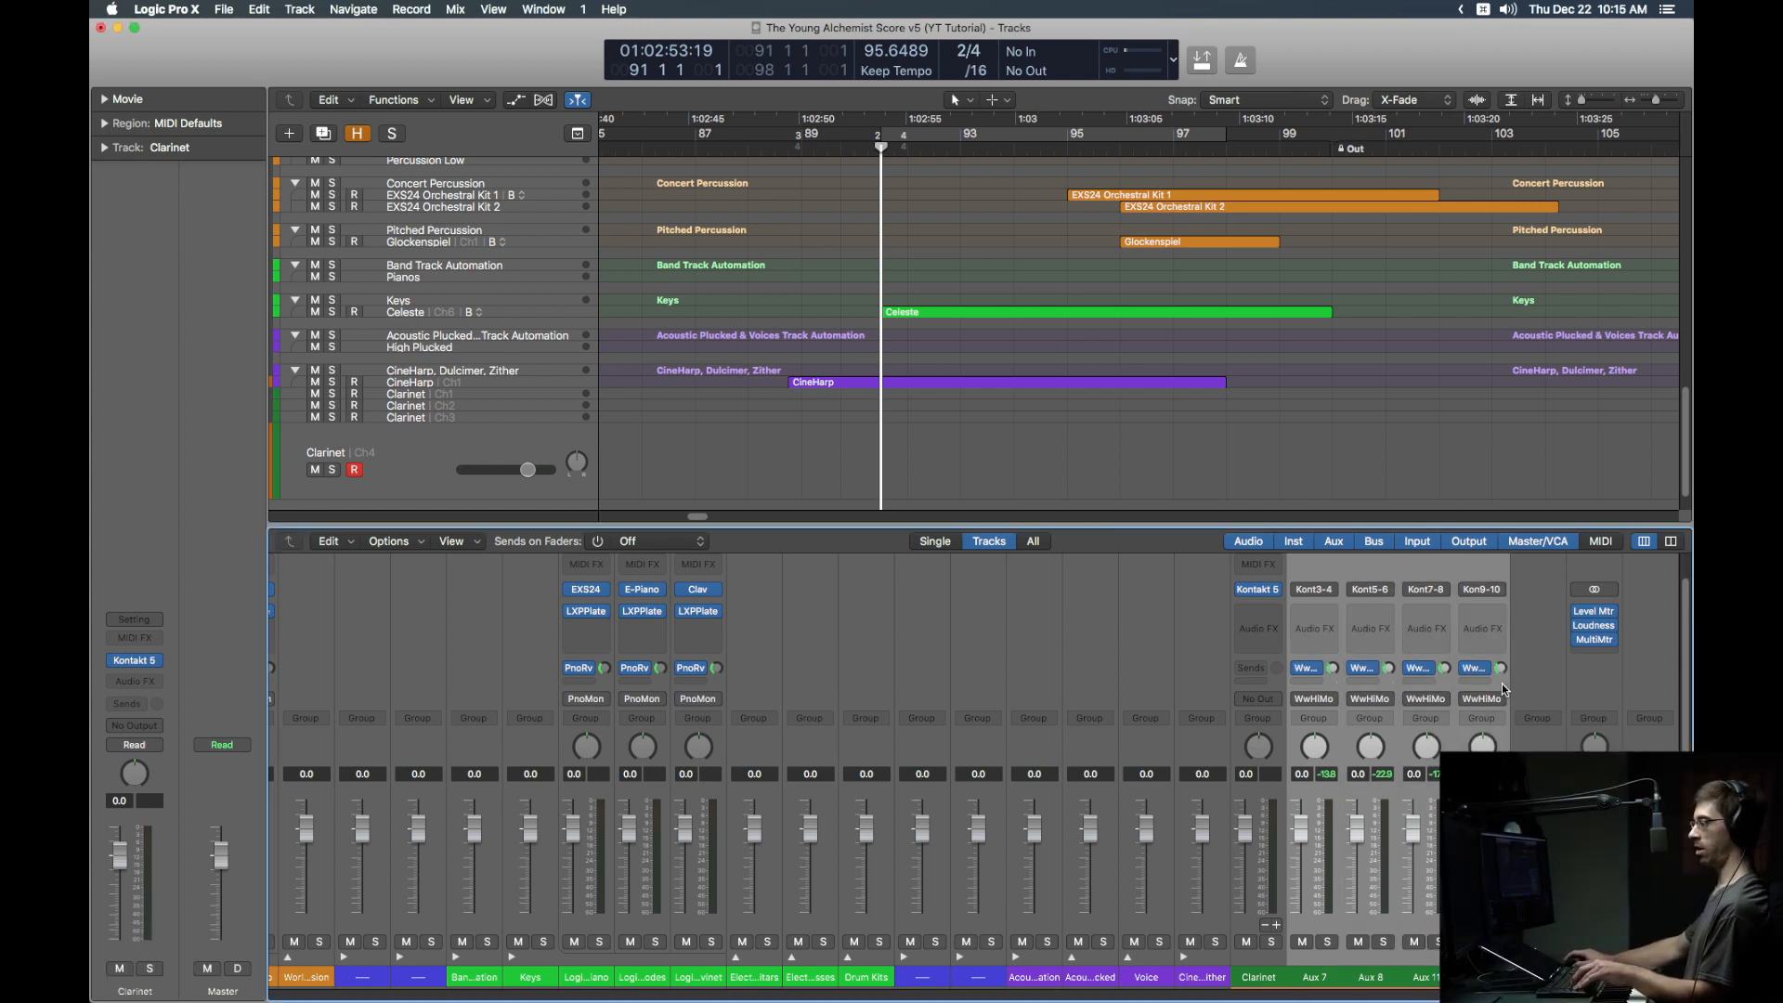
key(ctrl+t)
scroll(482, 376, down, 5)
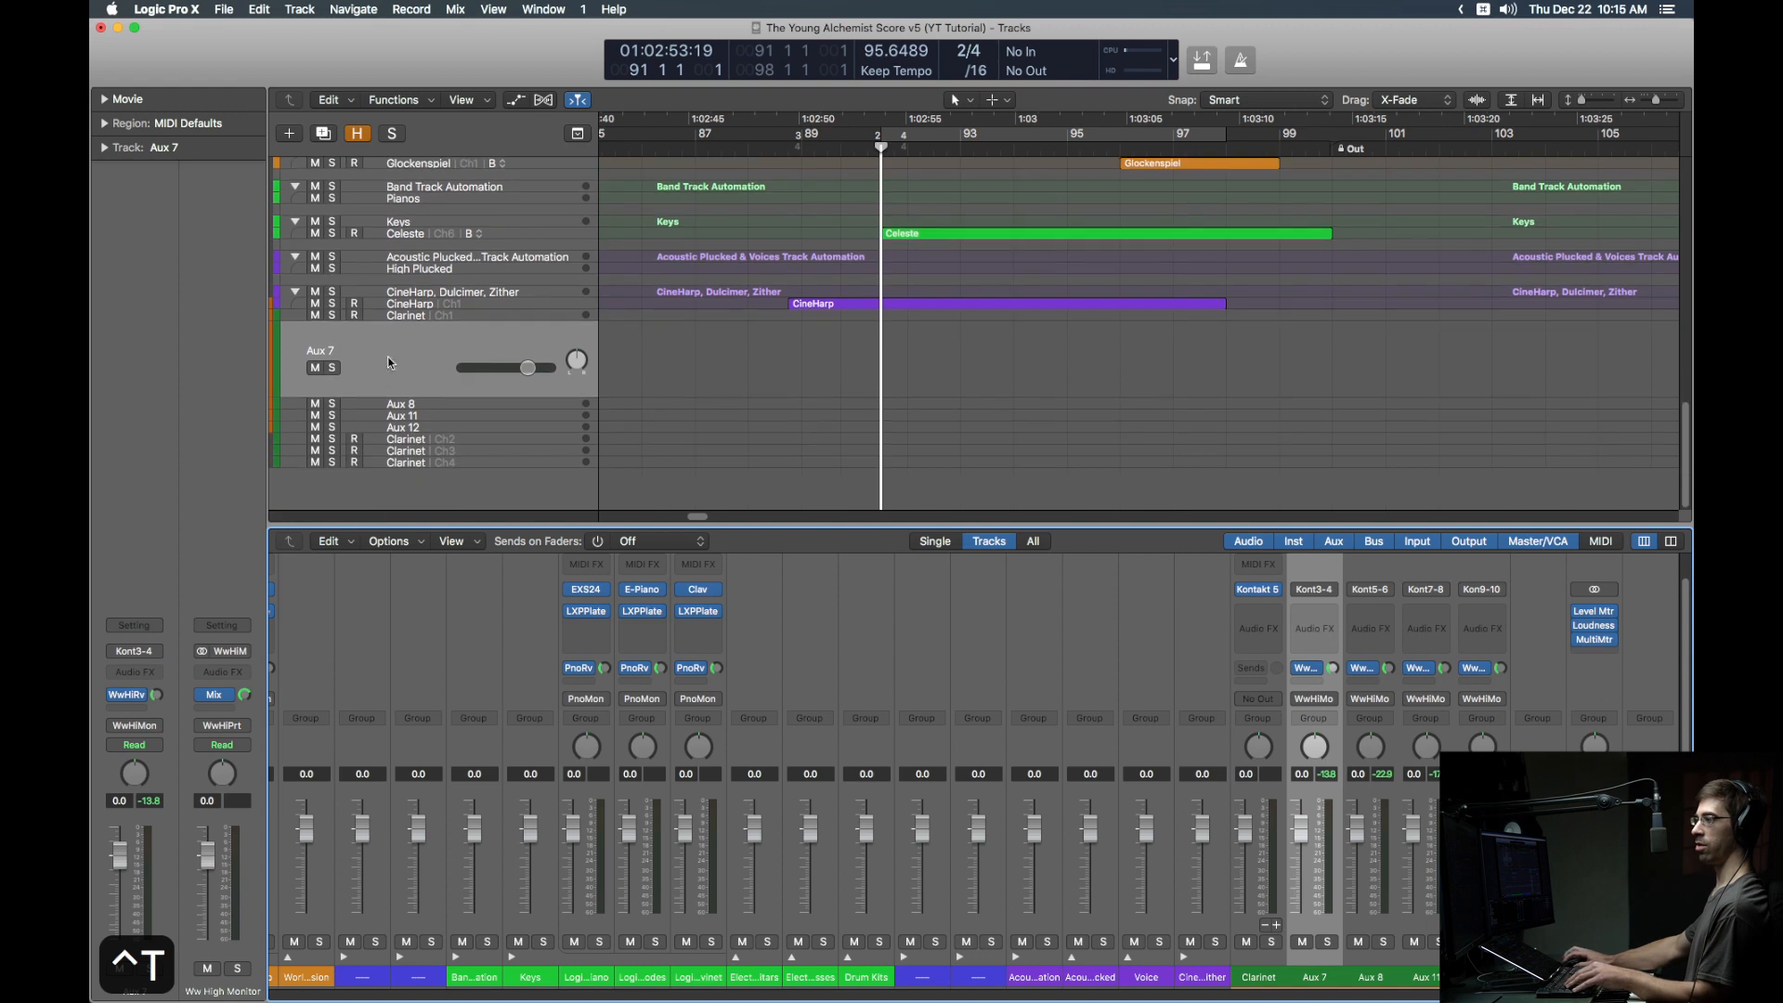
Step: Drag the Aux 7, 8, 11 and 12 tracks above Clarinet Ch1 in the track list
click(390, 368)
shift+click(397, 428)
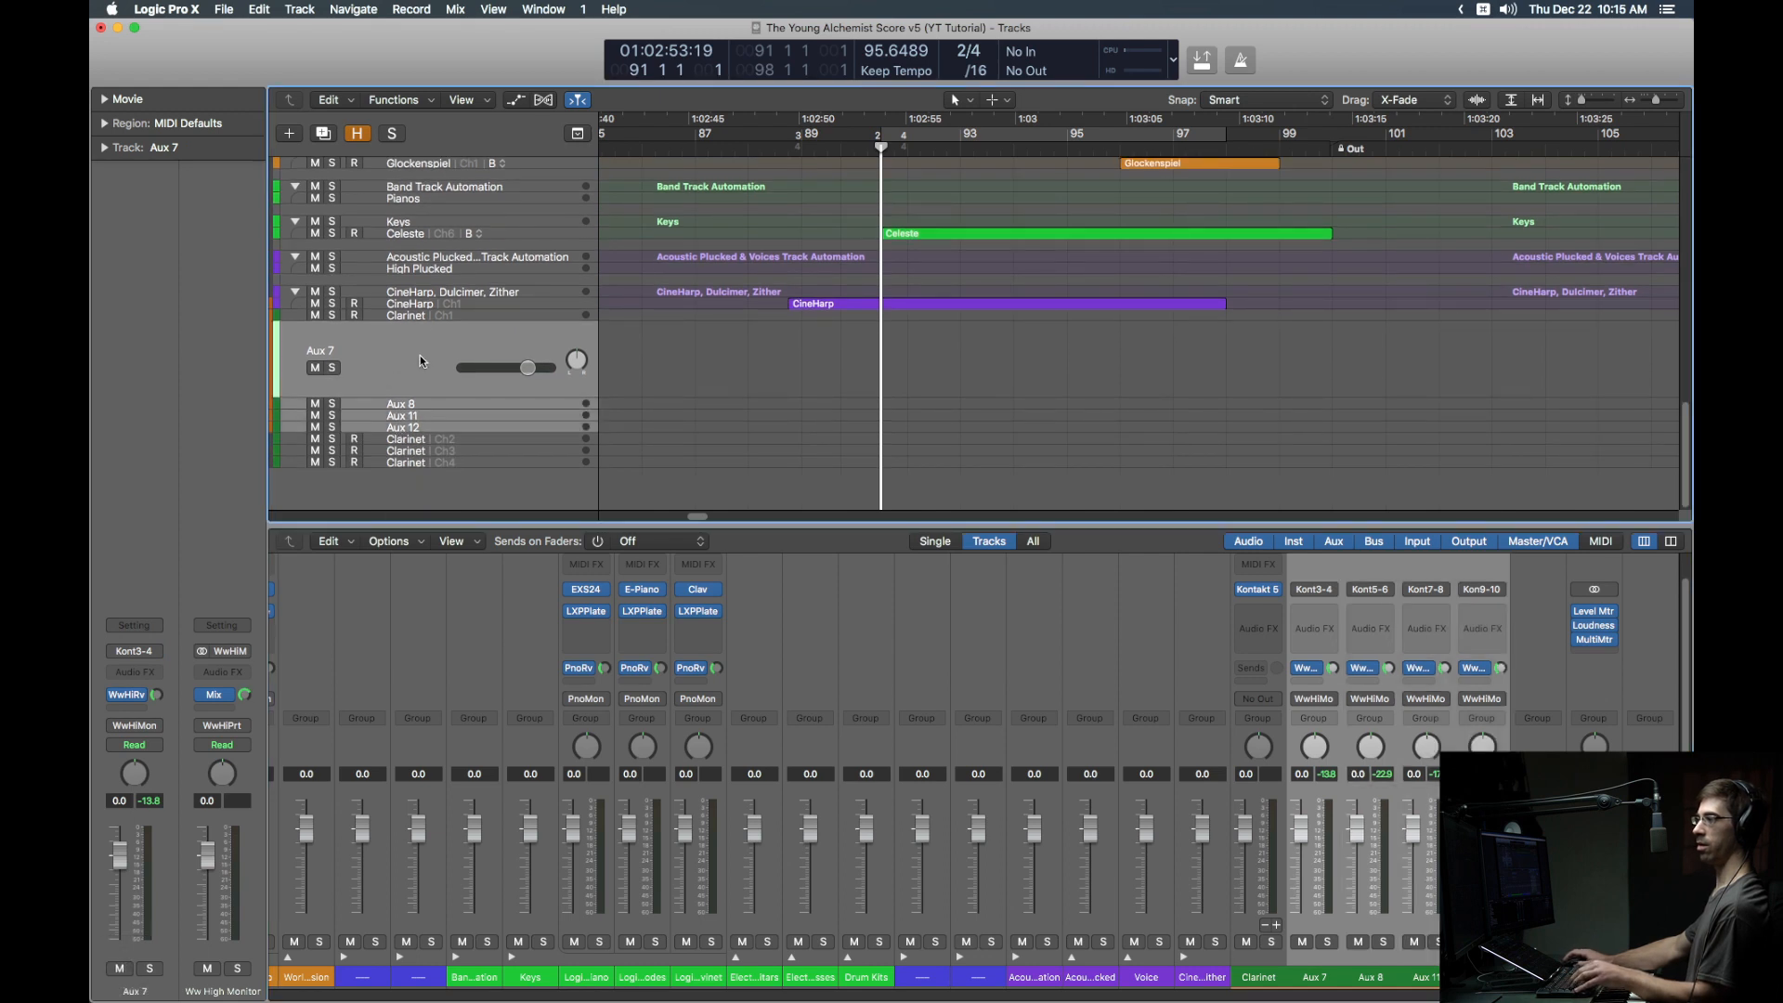
mouse_move(420, 355)
mouse_down()
mouse_move(432, 312)
mouse_move(407, 336)
mouse_up()
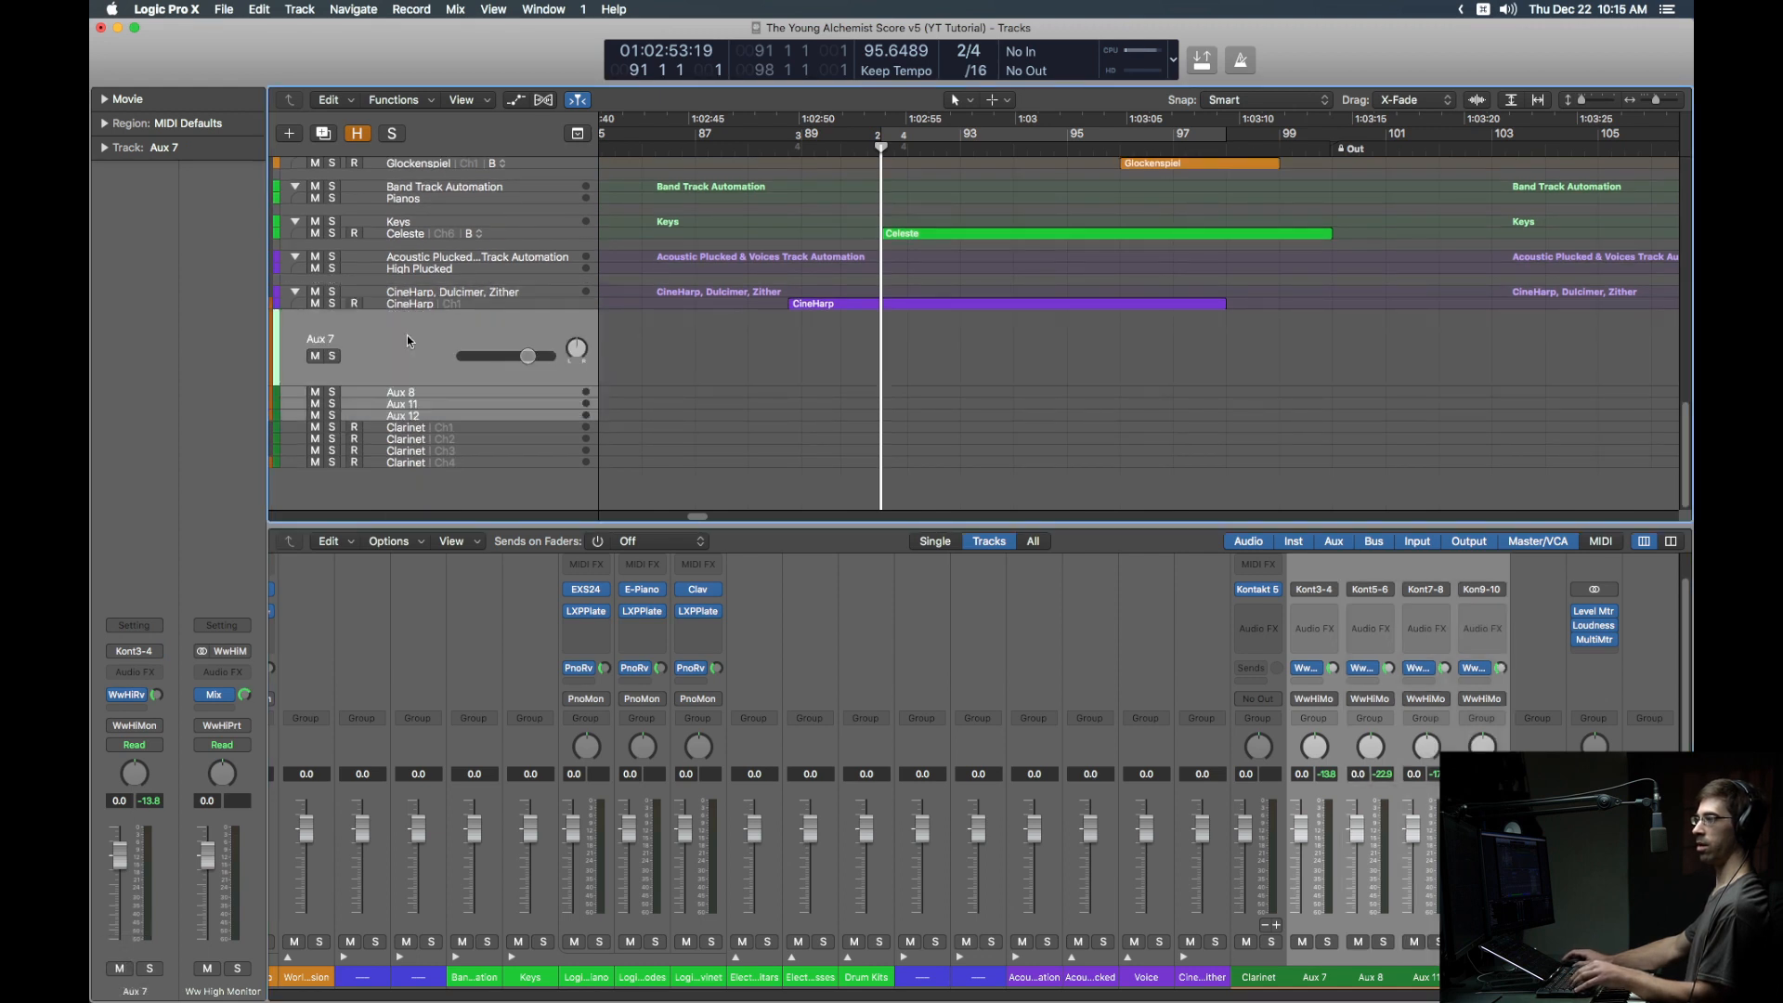
click(412, 341)
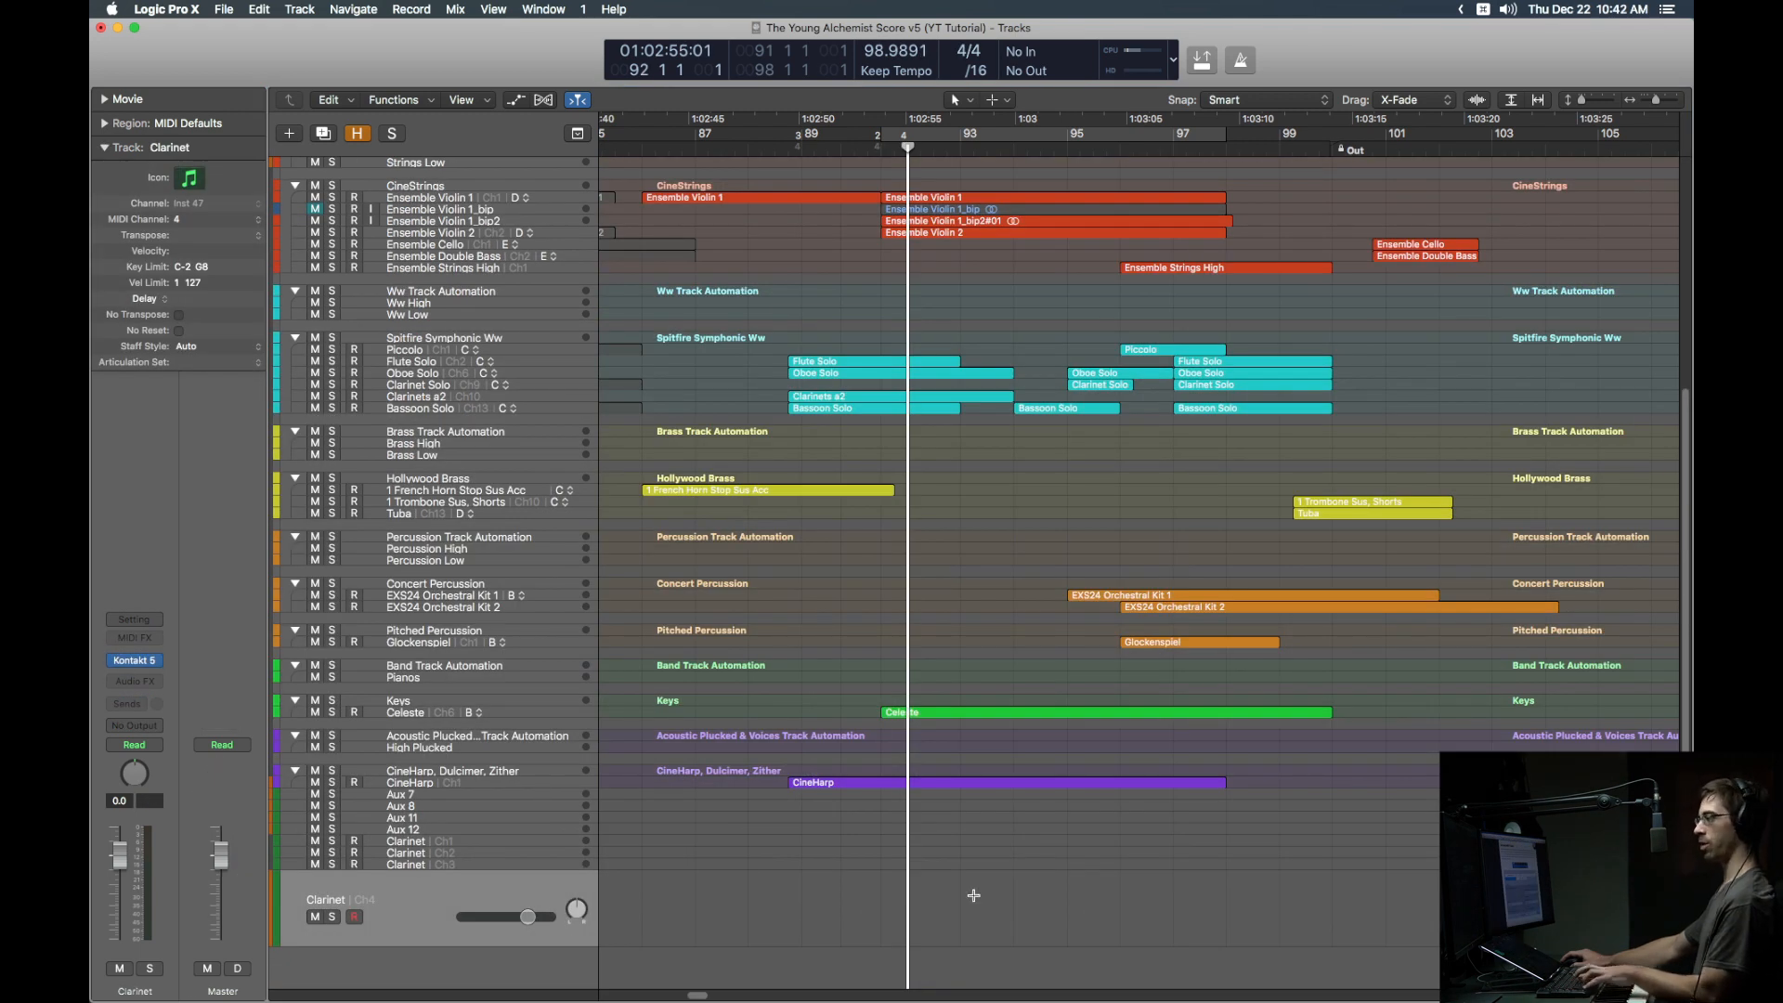
Step: Open the New Tracks dialog for one External MIDI track sending to AudioBox 44 VSL
key(alt+super+n)
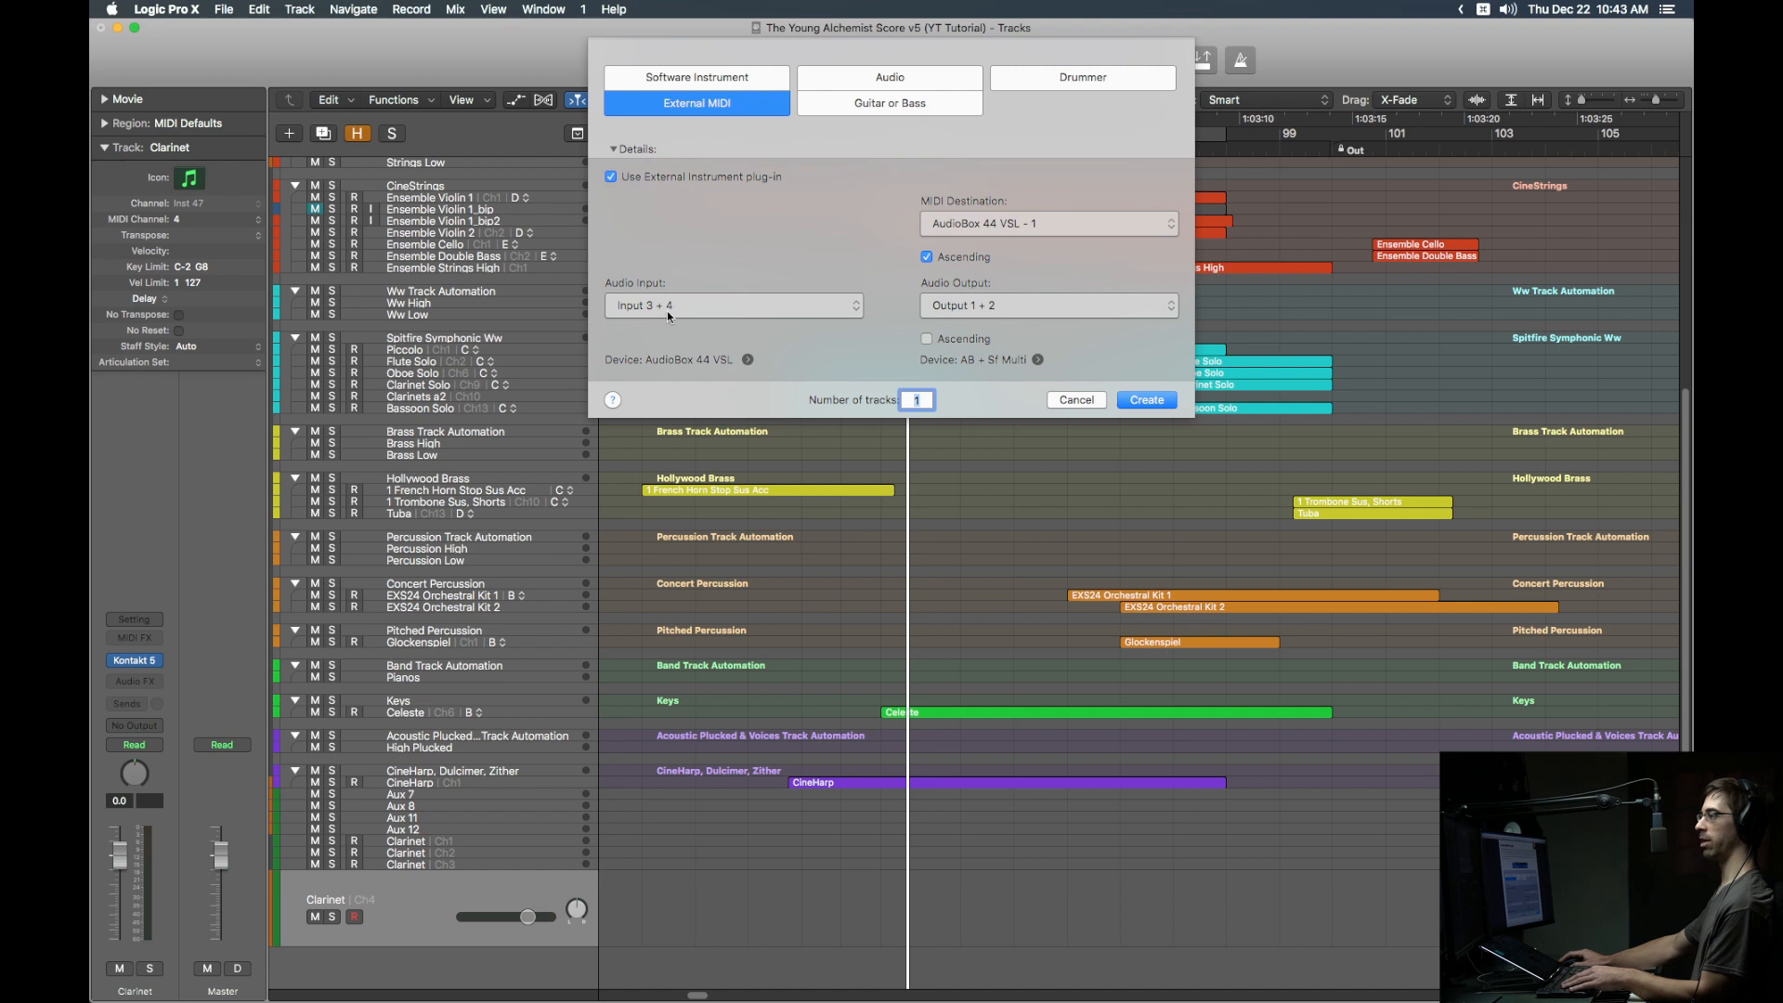
Step: Create the External MIDI track with its output routed to Bus 145 (Synth High Monitor)
click(1018, 306)
mouse_move(1021, 319)
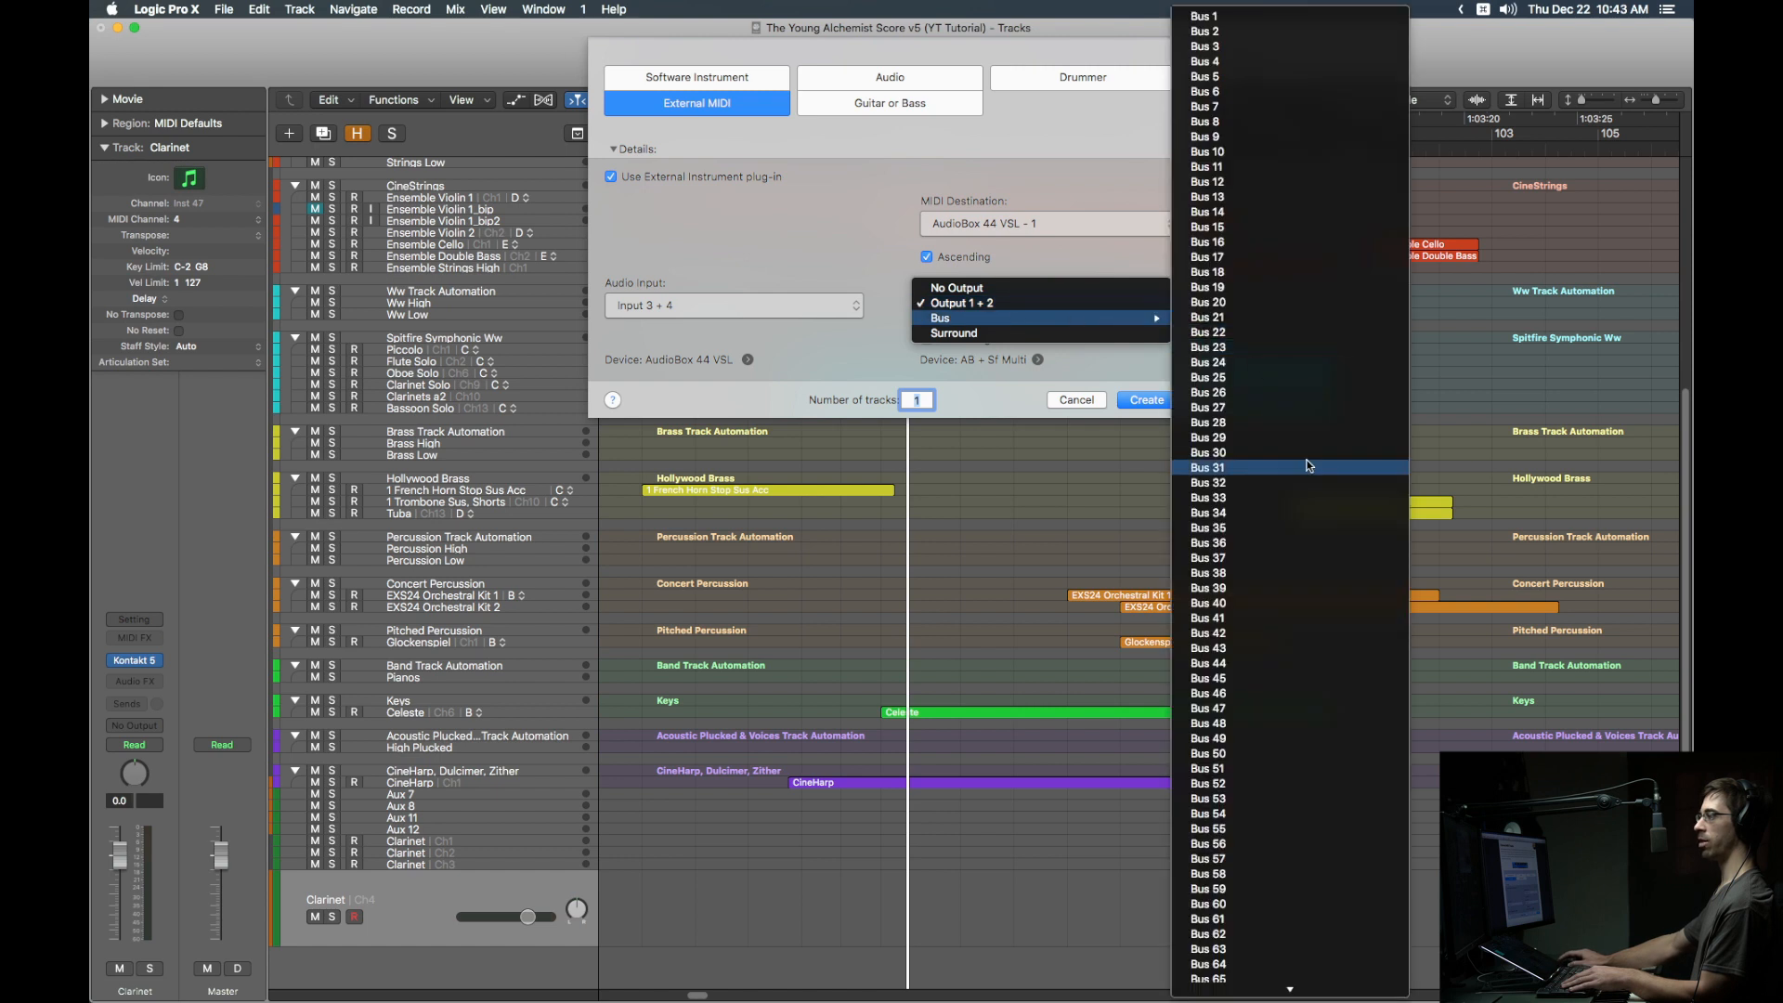
scroll(1312, 874, down, 5)
scroll(1291, 501, down, 8)
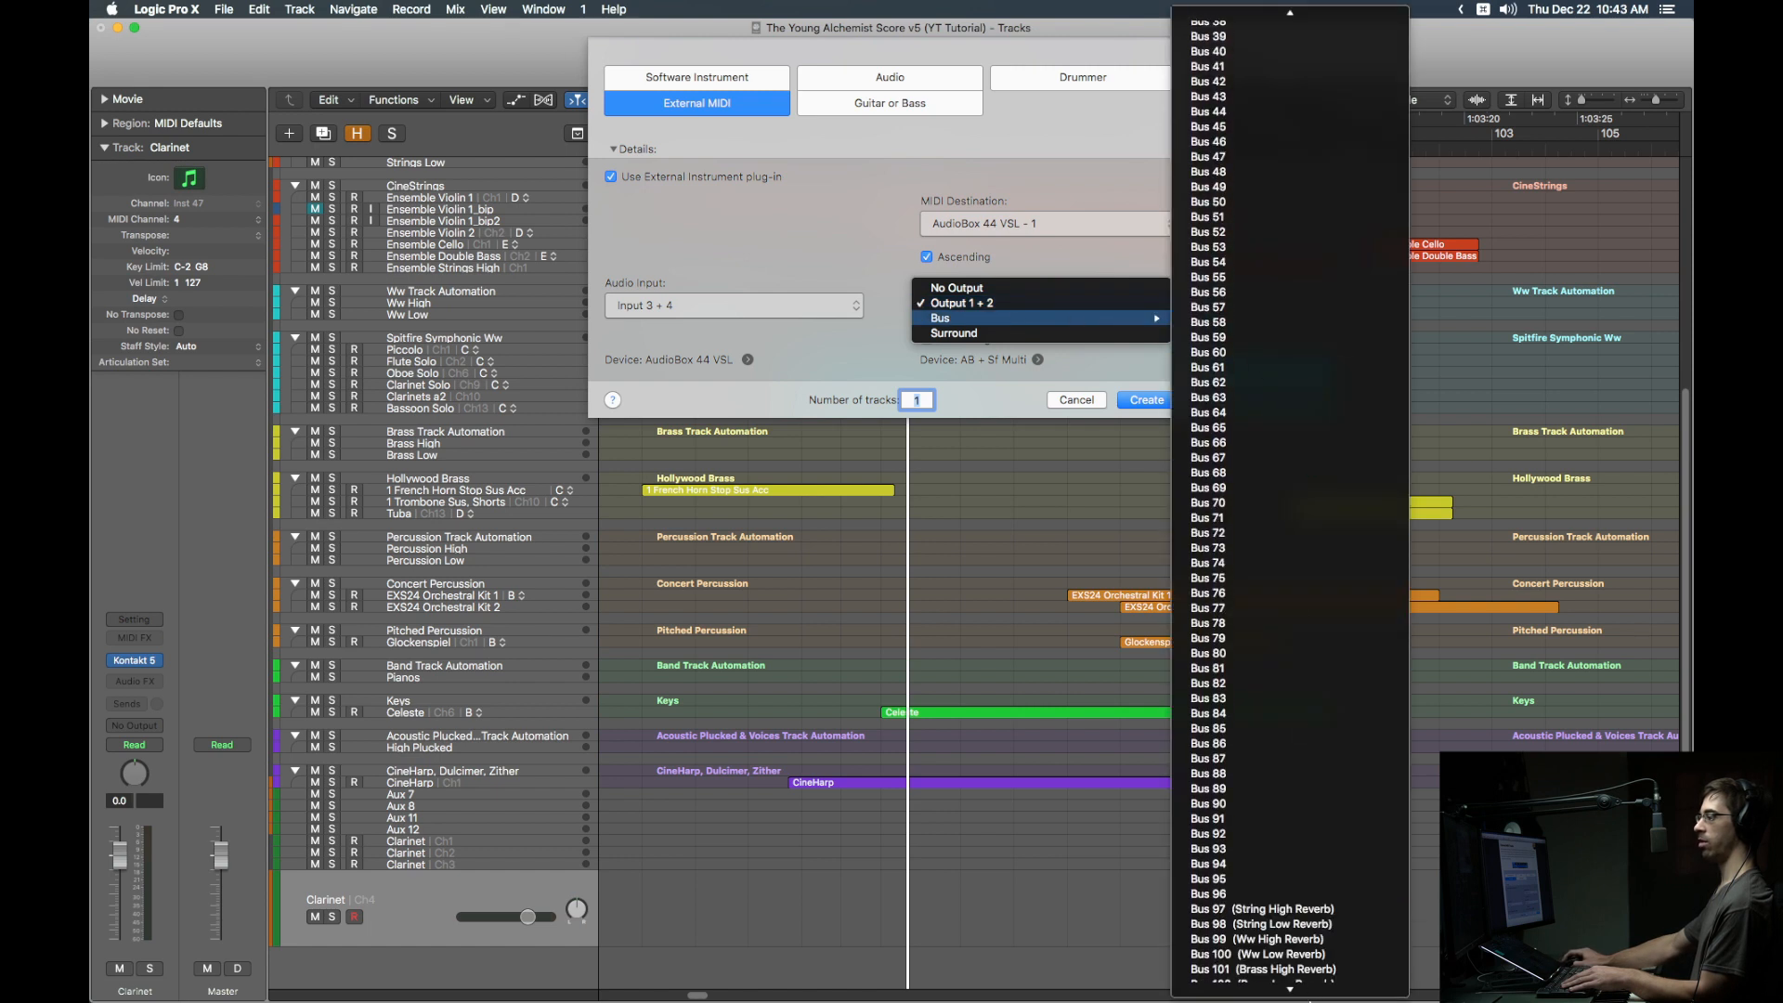
scroll(1295, 502, down, 10)
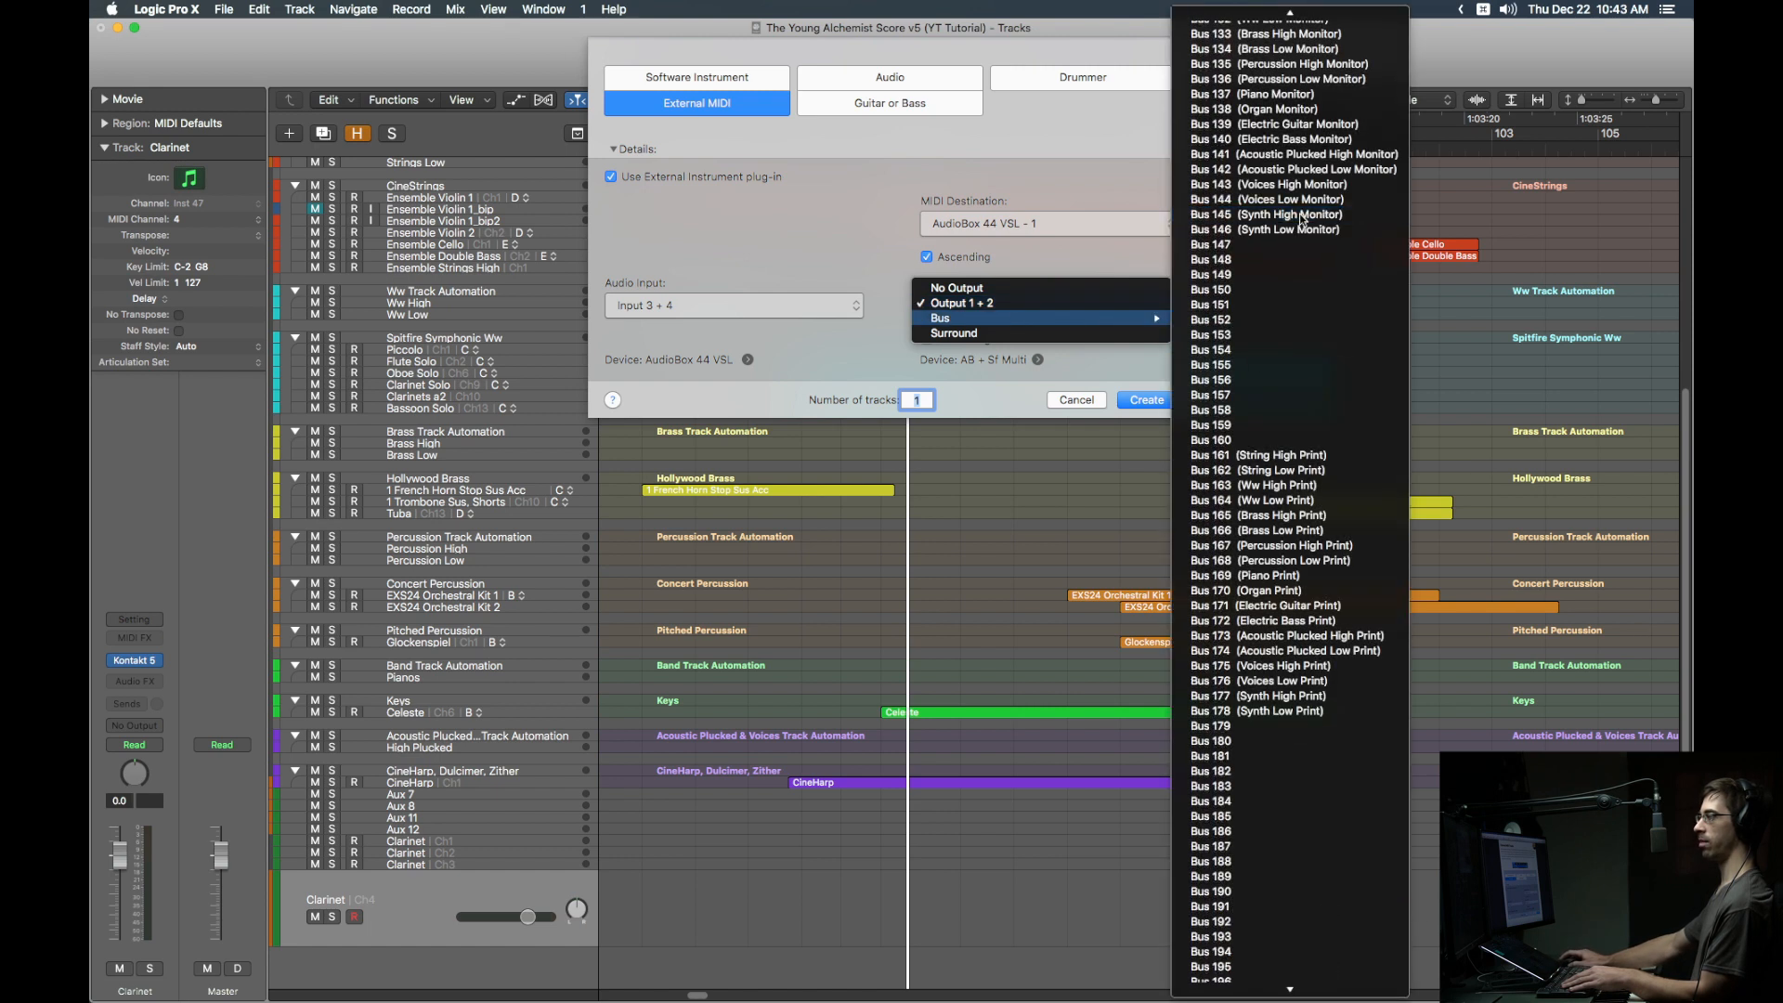
click(1295, 219)
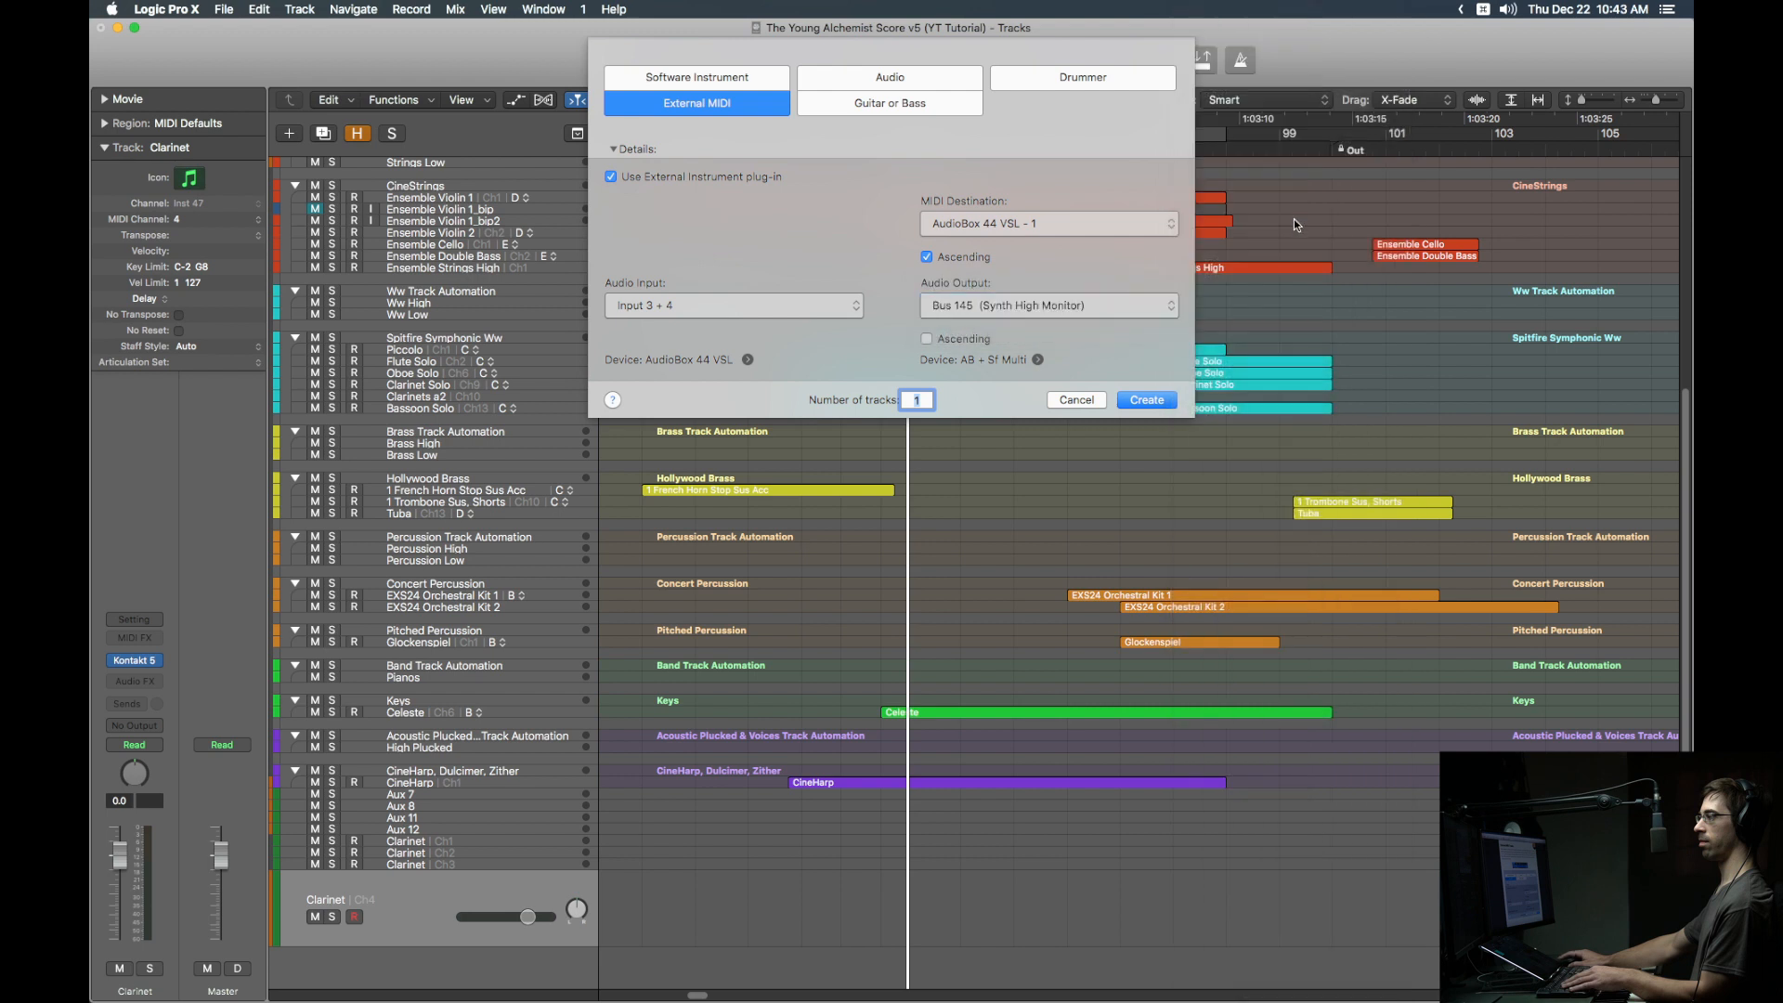
click(1150, 401)
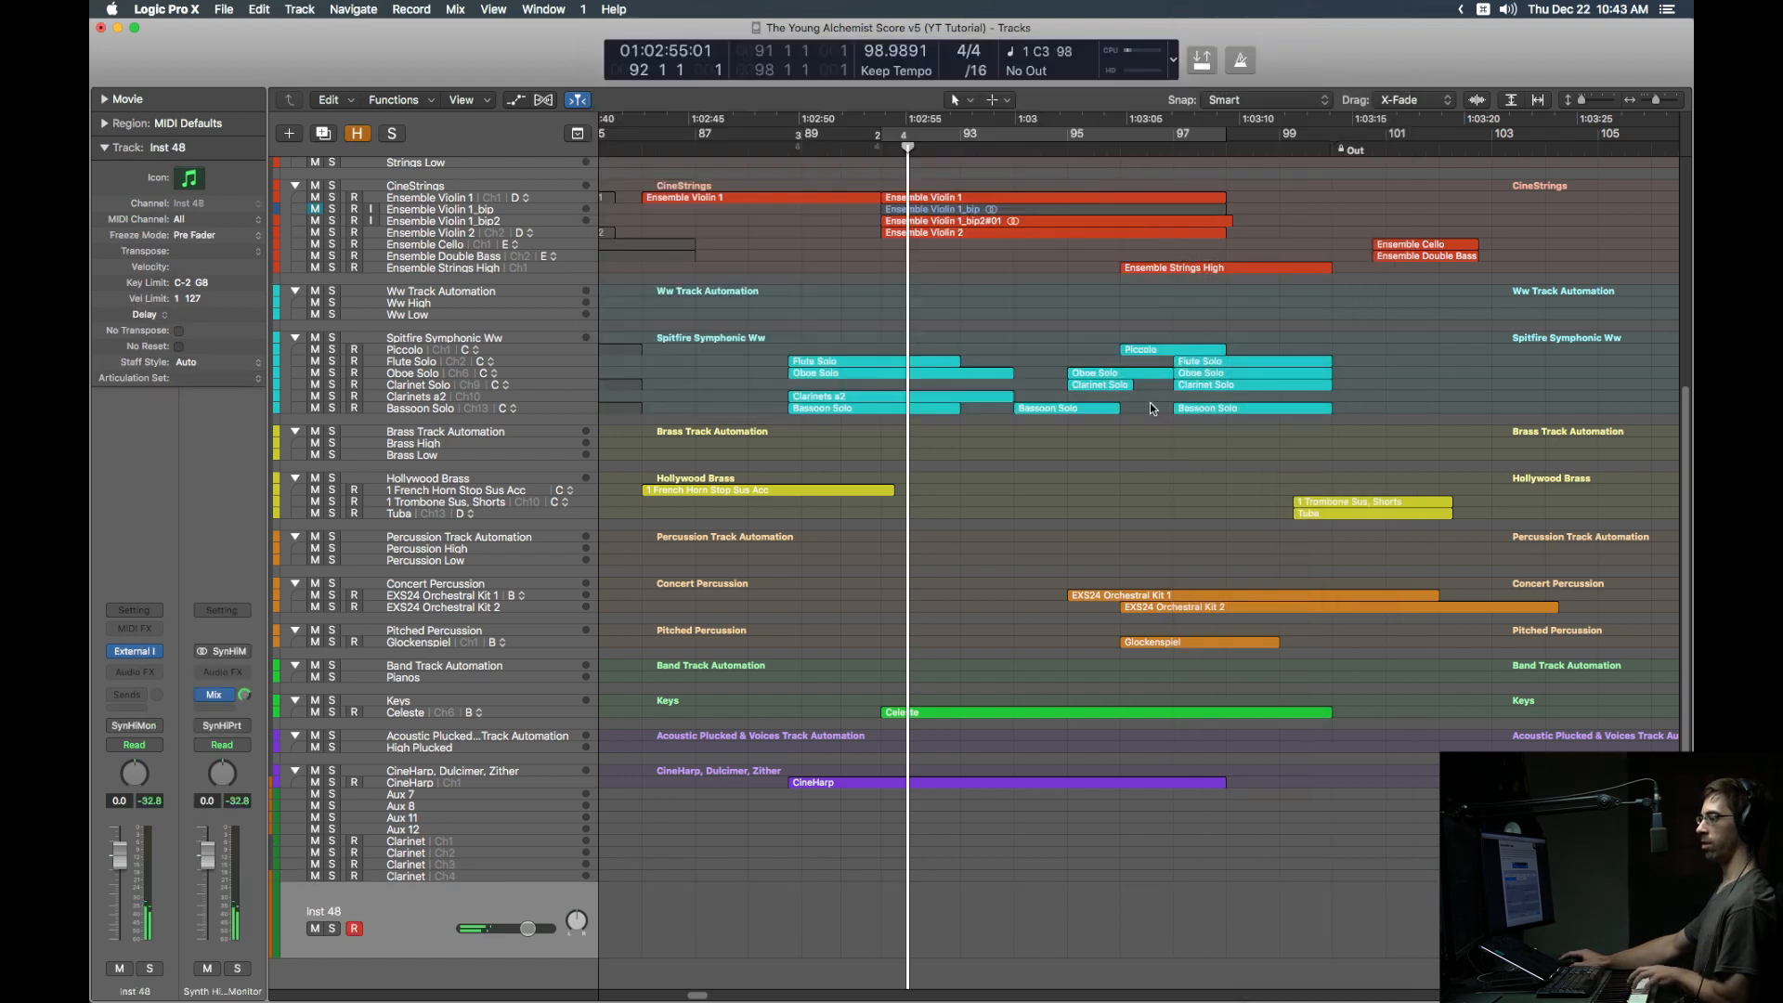
Step: Add an empty MIDI region on Inst 48 with a program change at its start
right_click(926, 896)
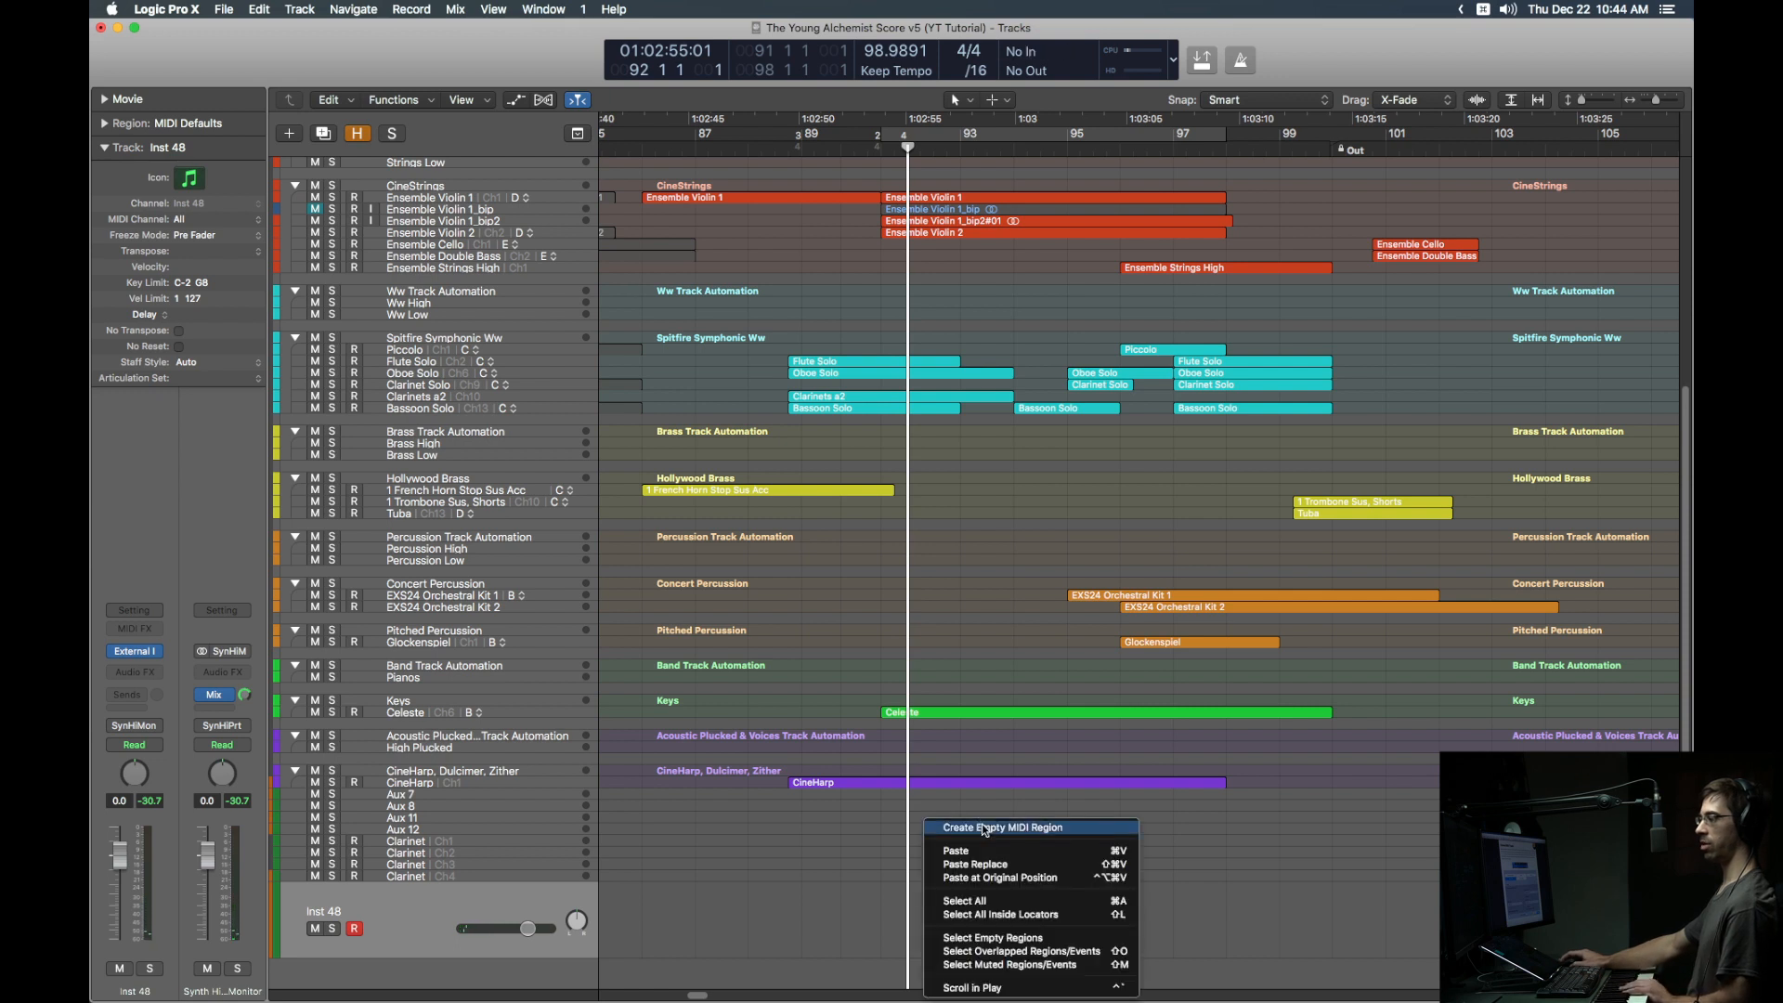
click(983, 823)
double_click(943, 905)
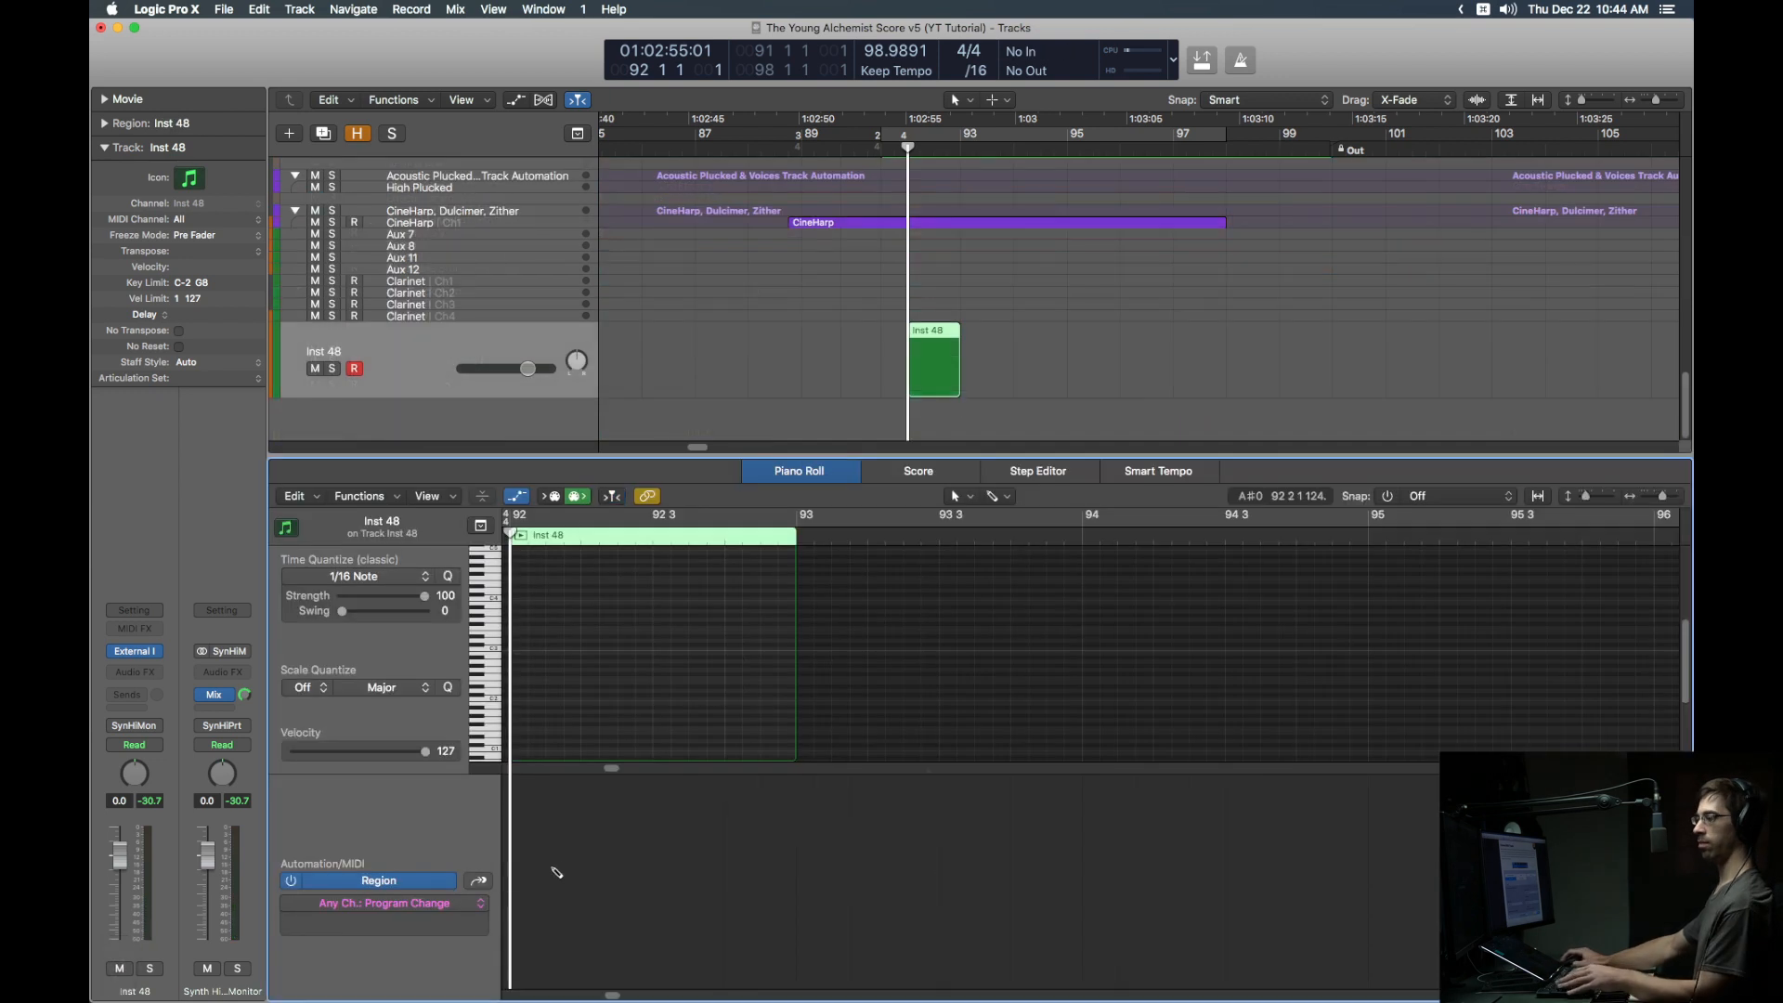
click(555, 870)
drag(557, 869, 525, 869)
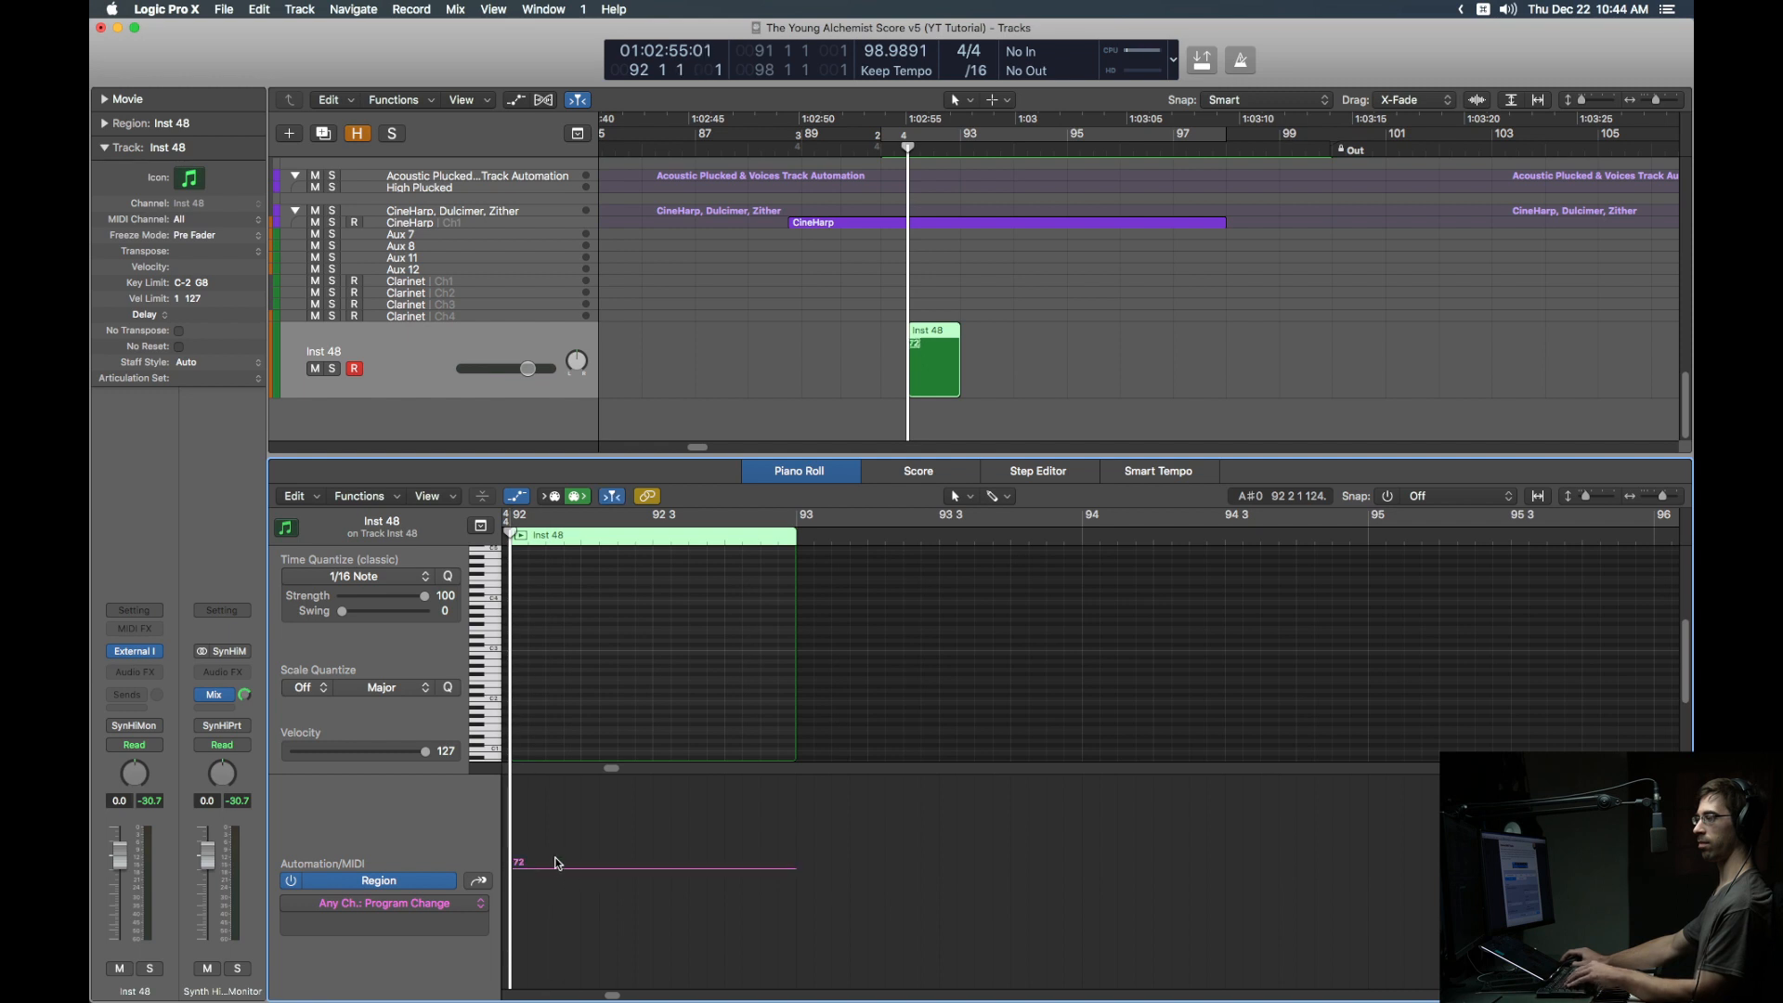
Step: In the event list, set the program change to 73 Flute, auditioning nearby programs
key(d)
click(1568, 243)
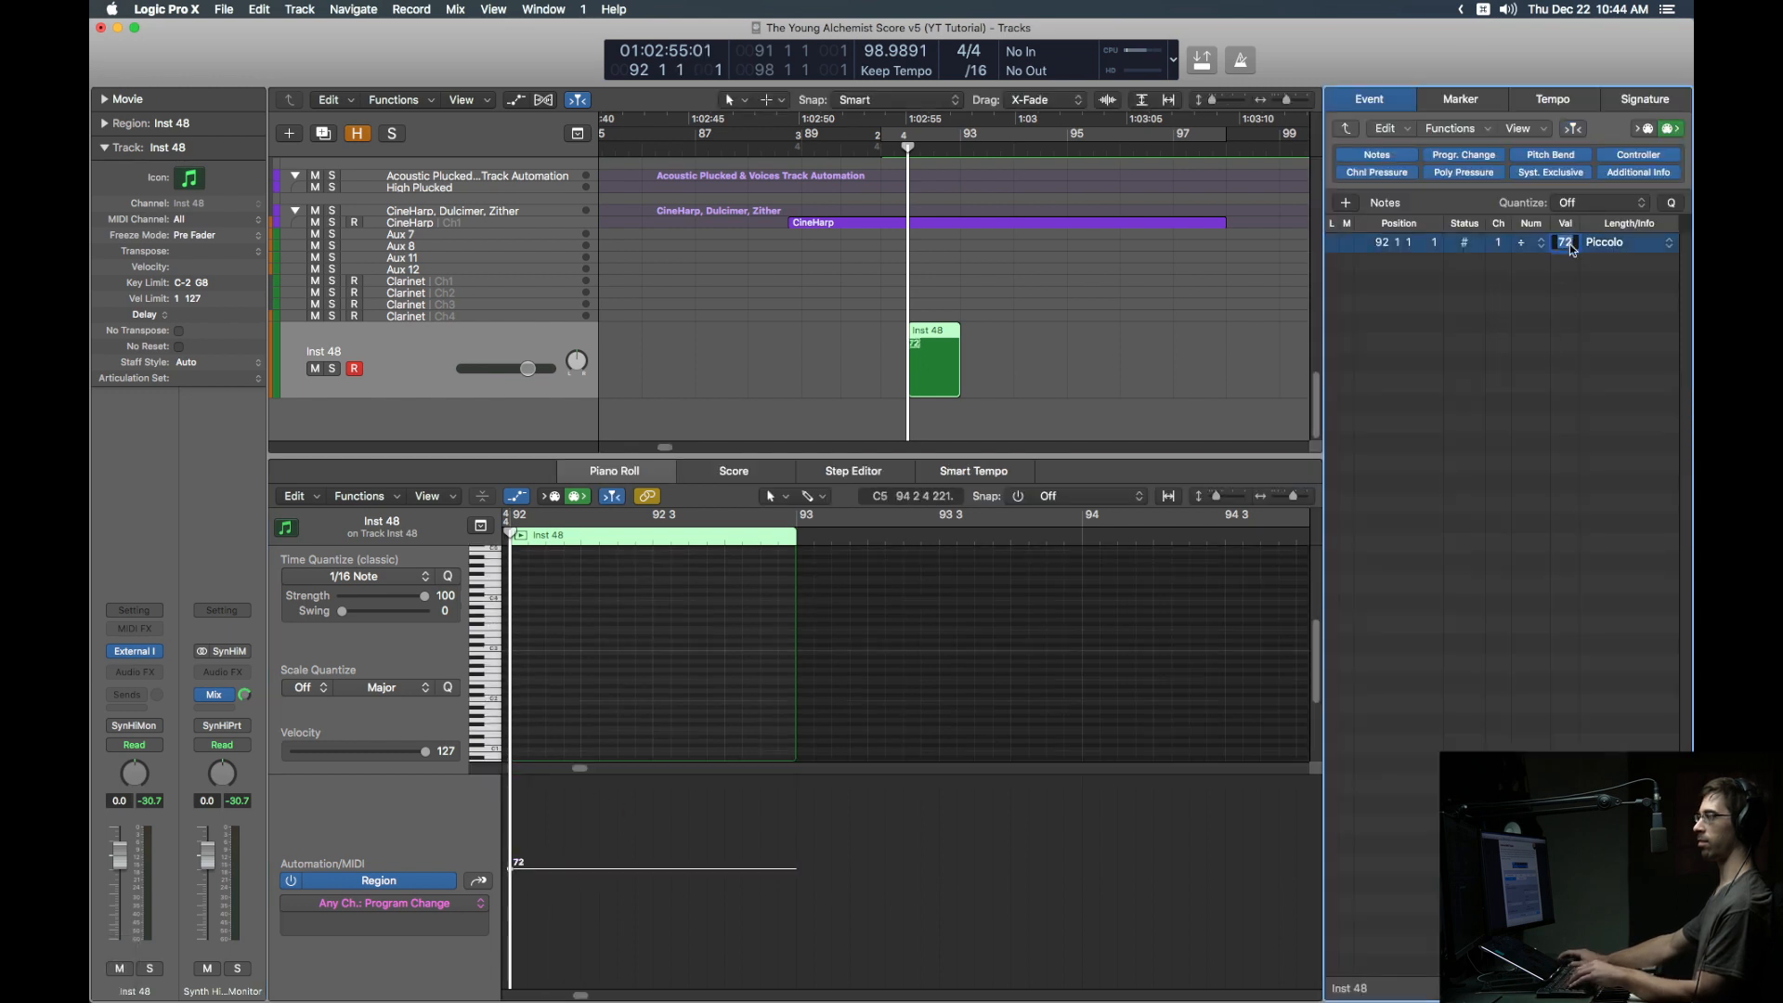
text(76)
key(Return)
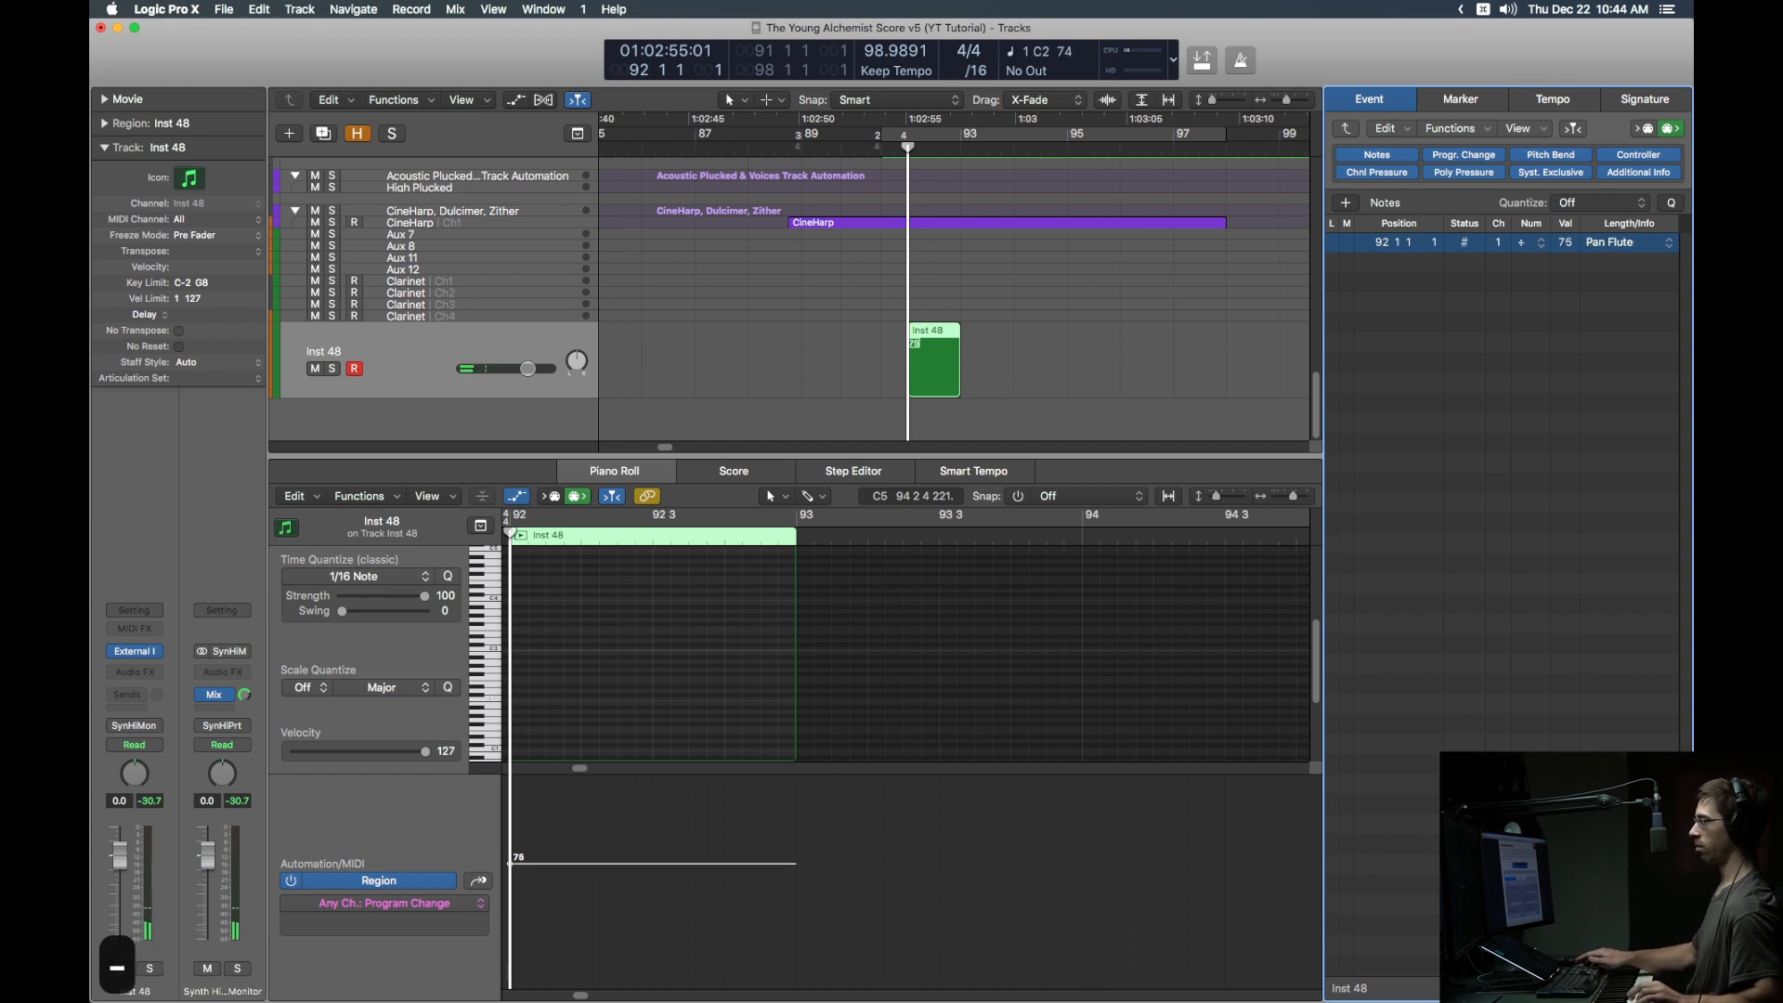
key(minus)
key(minus)
key(minus)
key(minus)
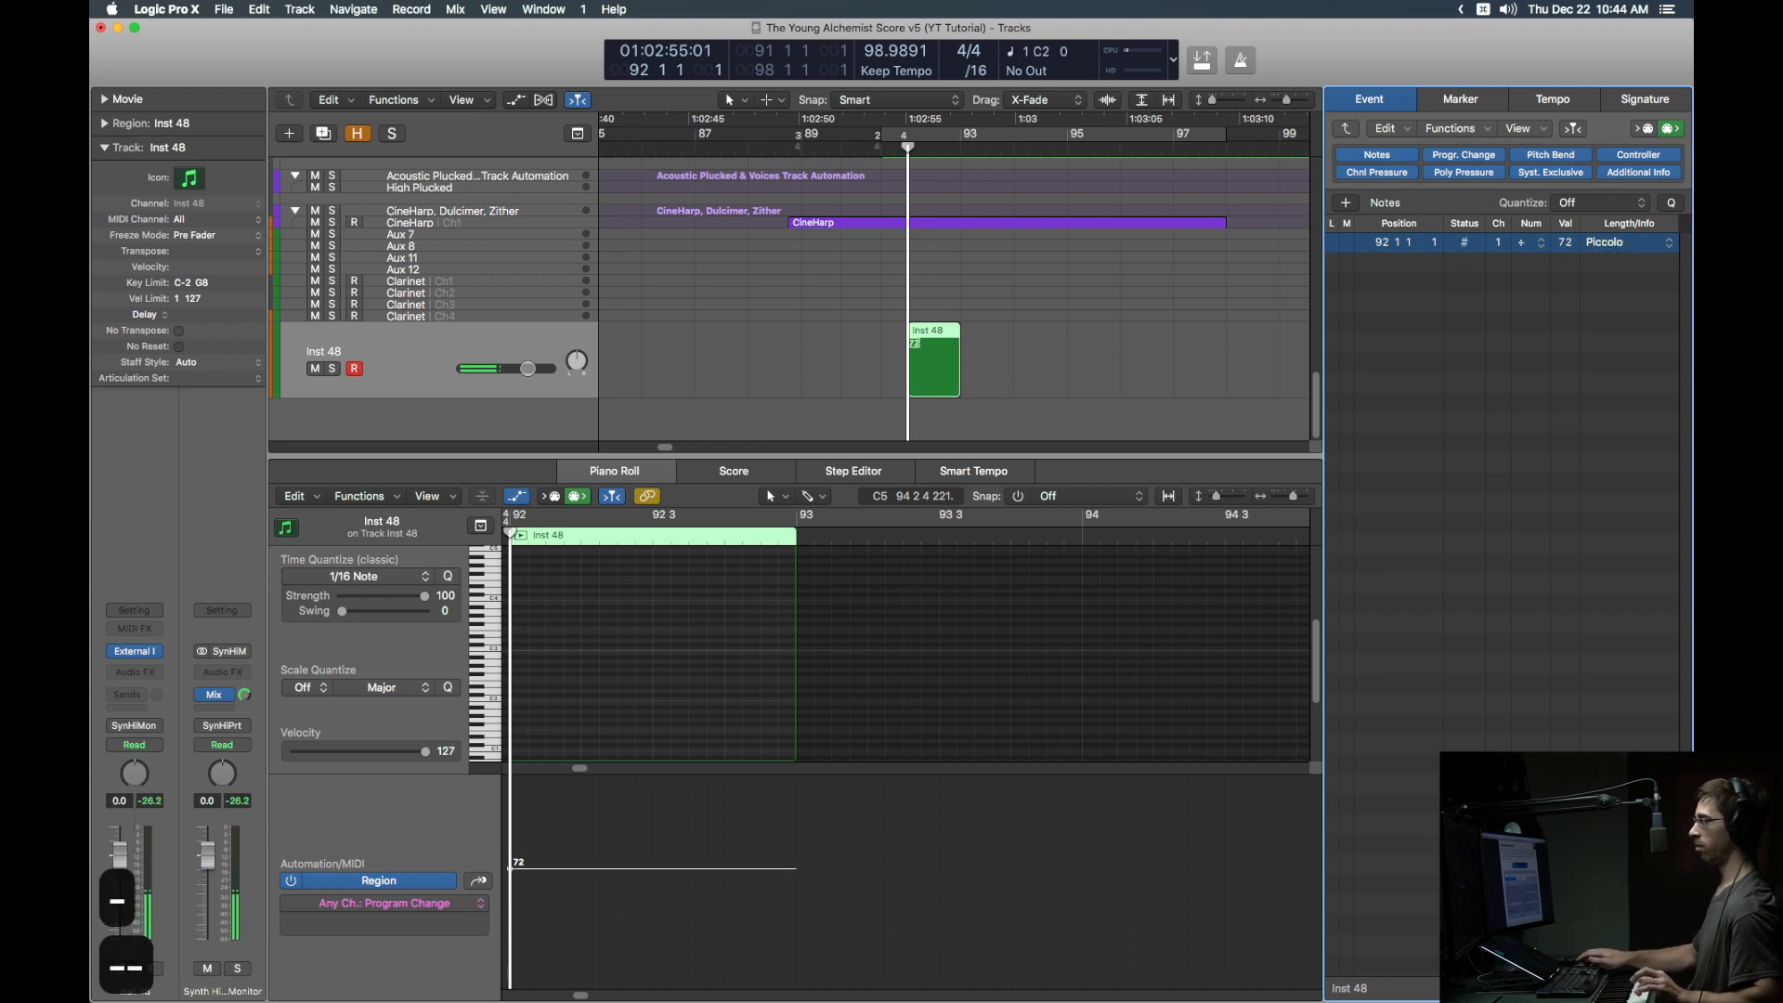
key(plus)
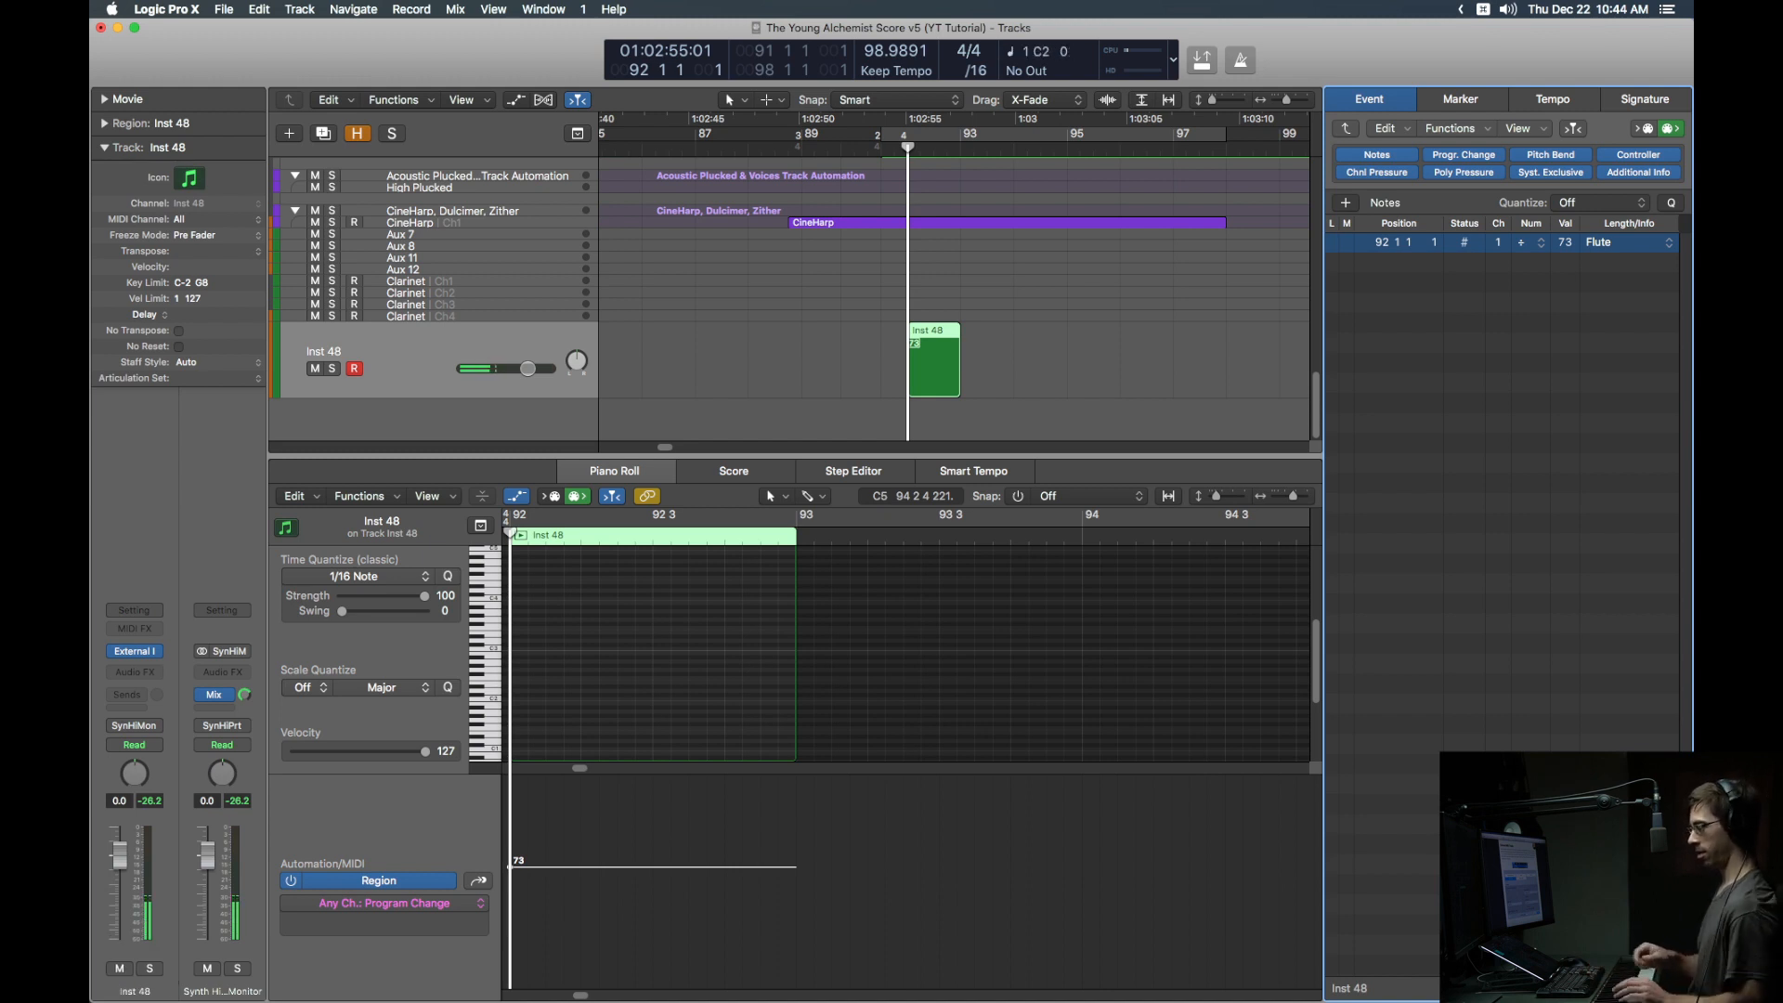
Step: Close the event list and piano roll, then start recording on Inst 48
key(d)
key(e)
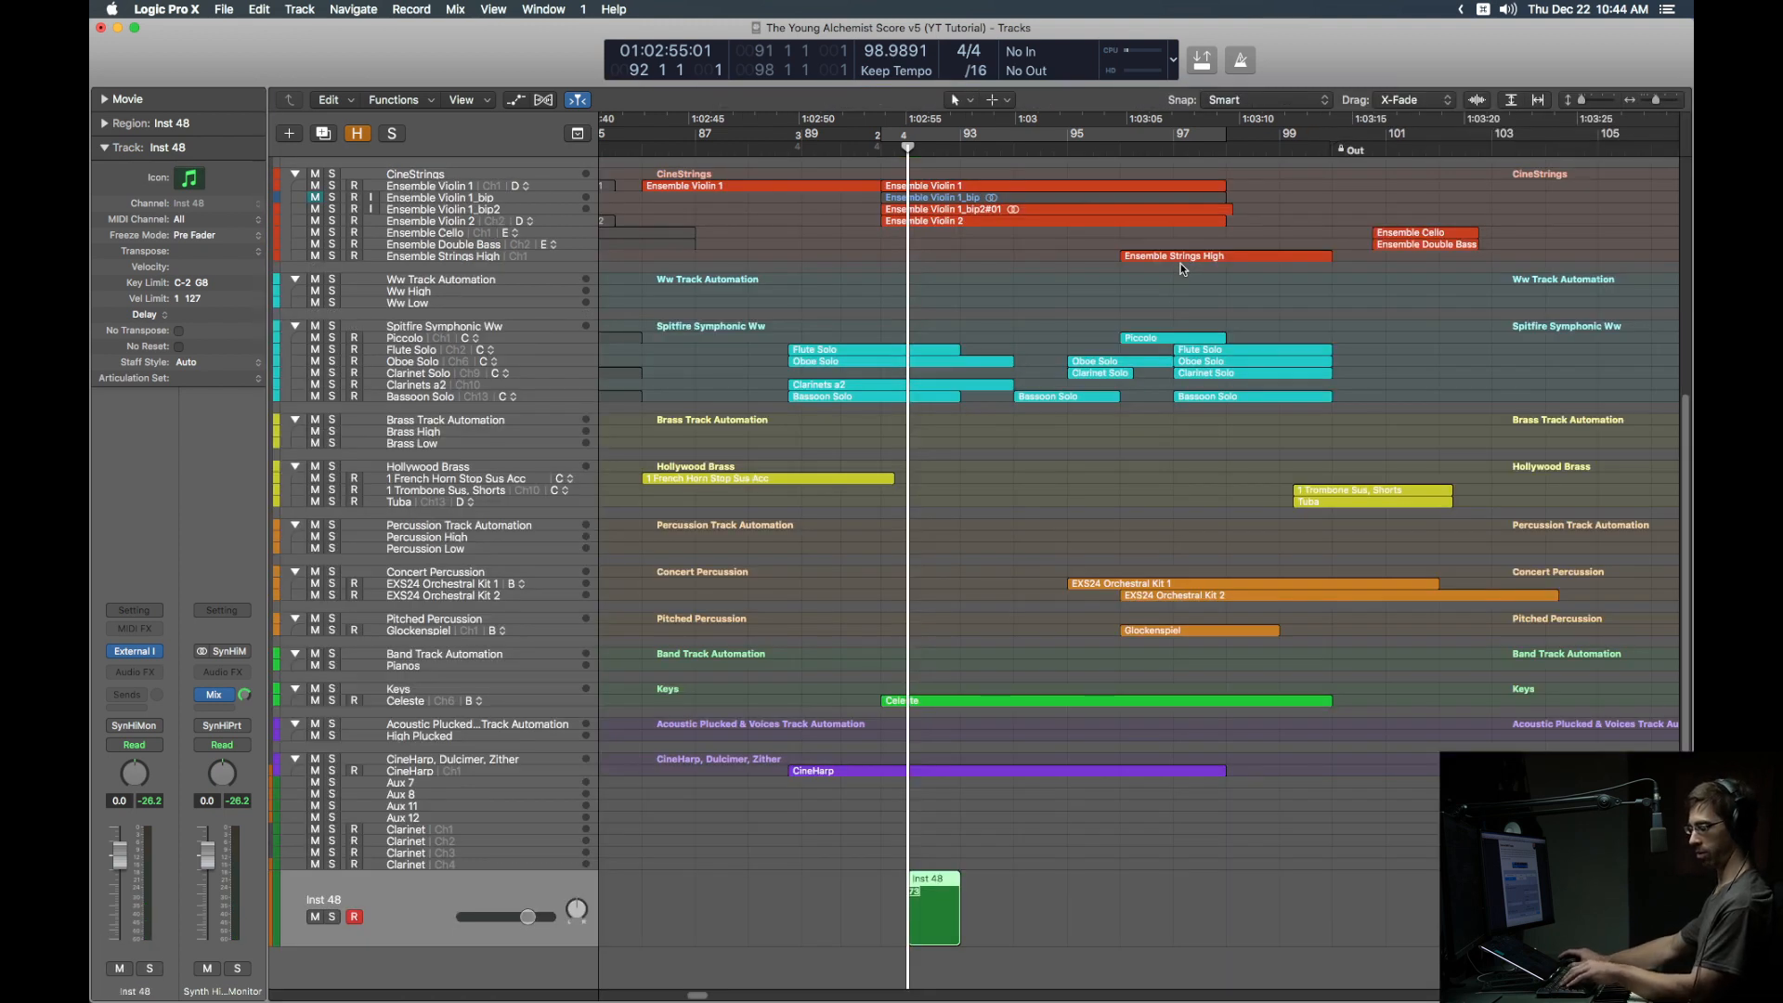
key(r)
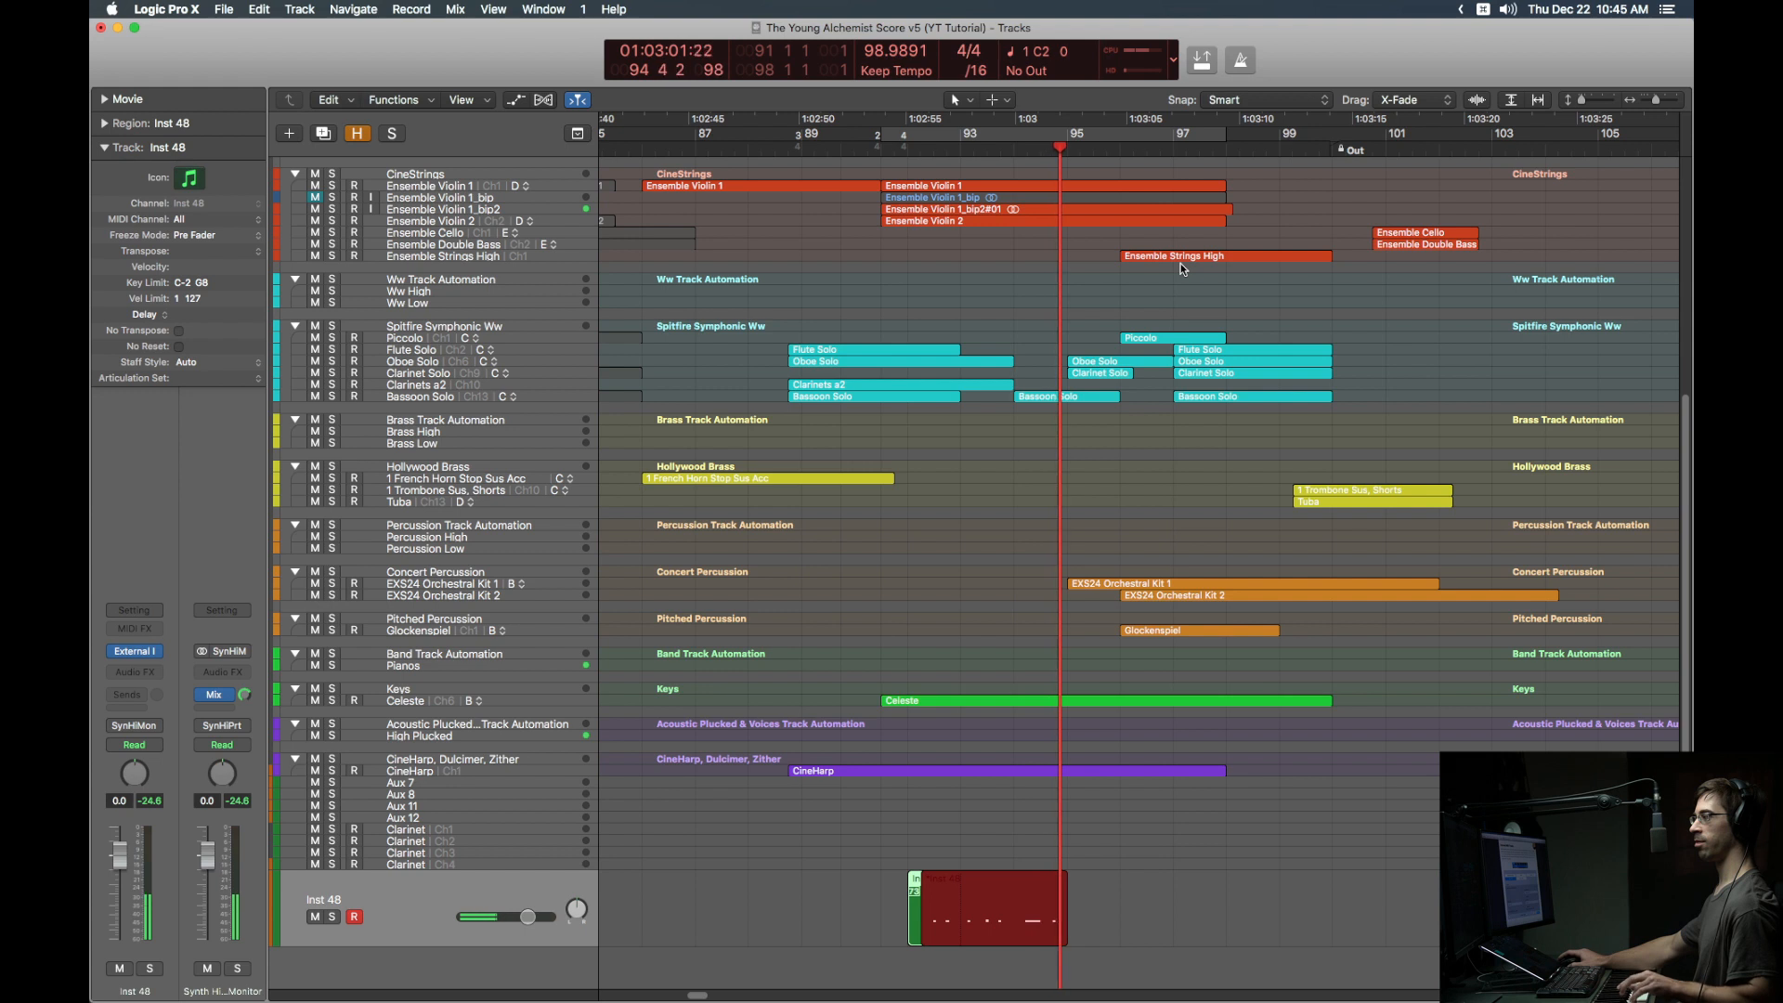
Step: Stop recording and rename the Inst 48 track 'Miracle'
key(space)
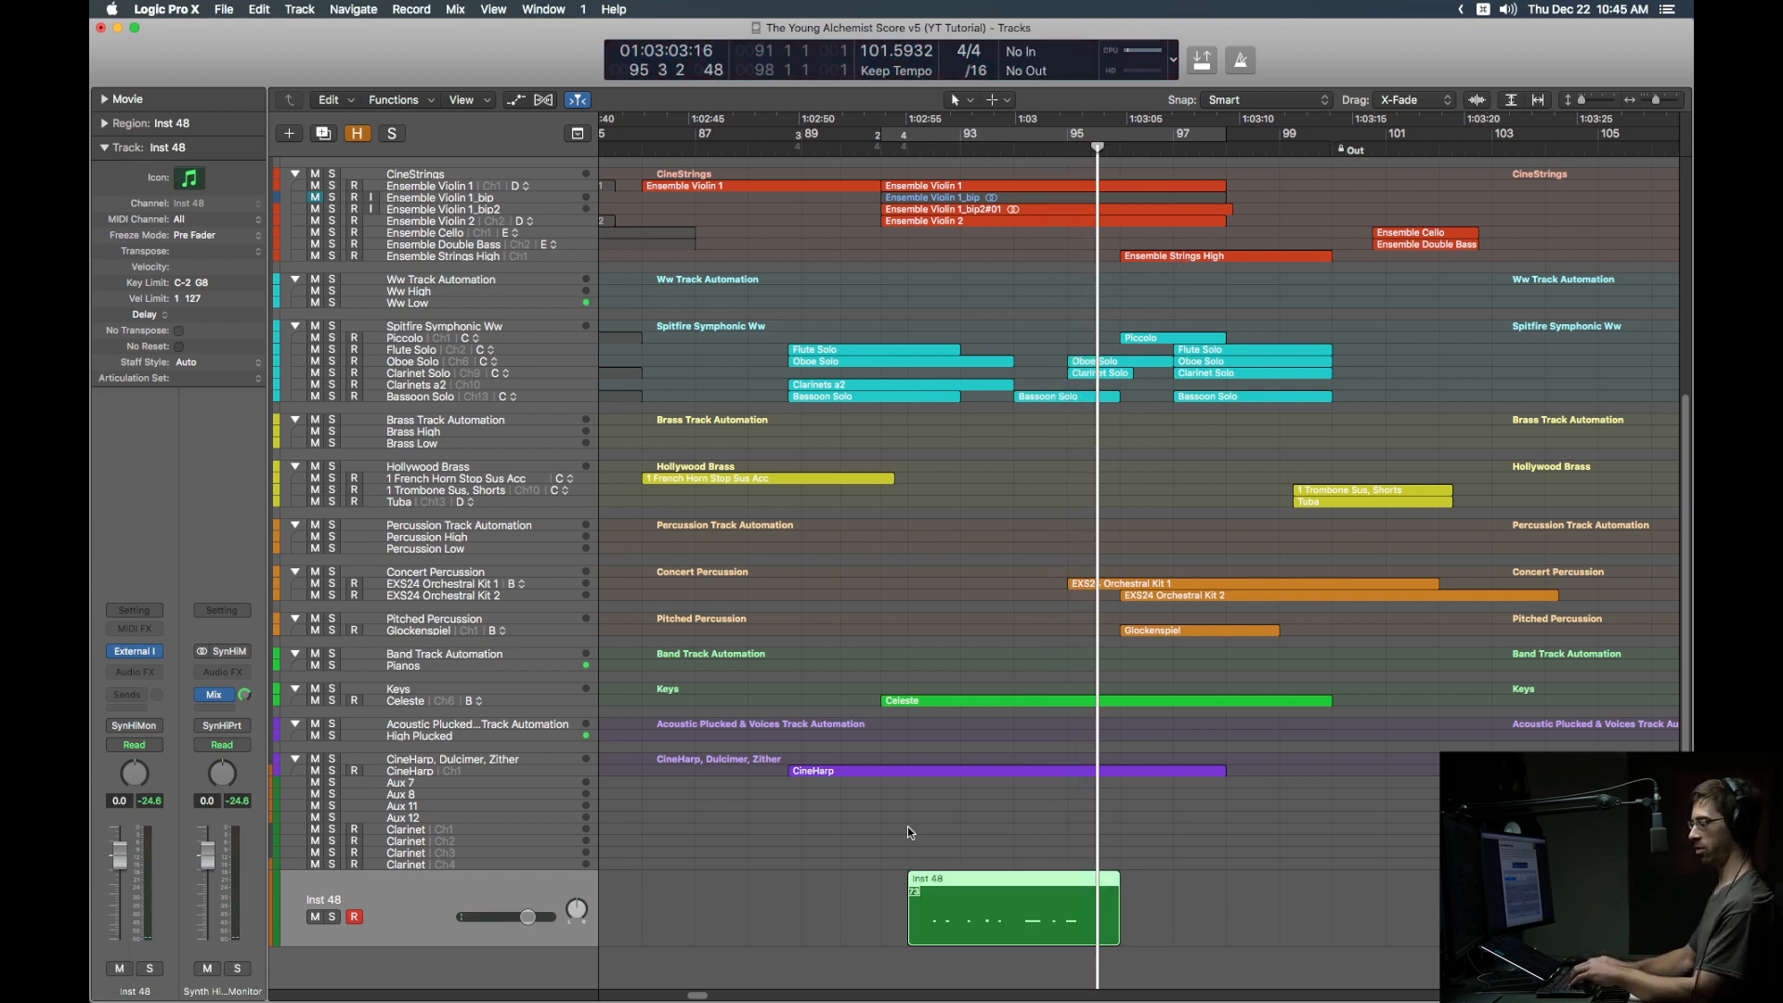
key(shift+Return)
text(Miracle)
key(Return)
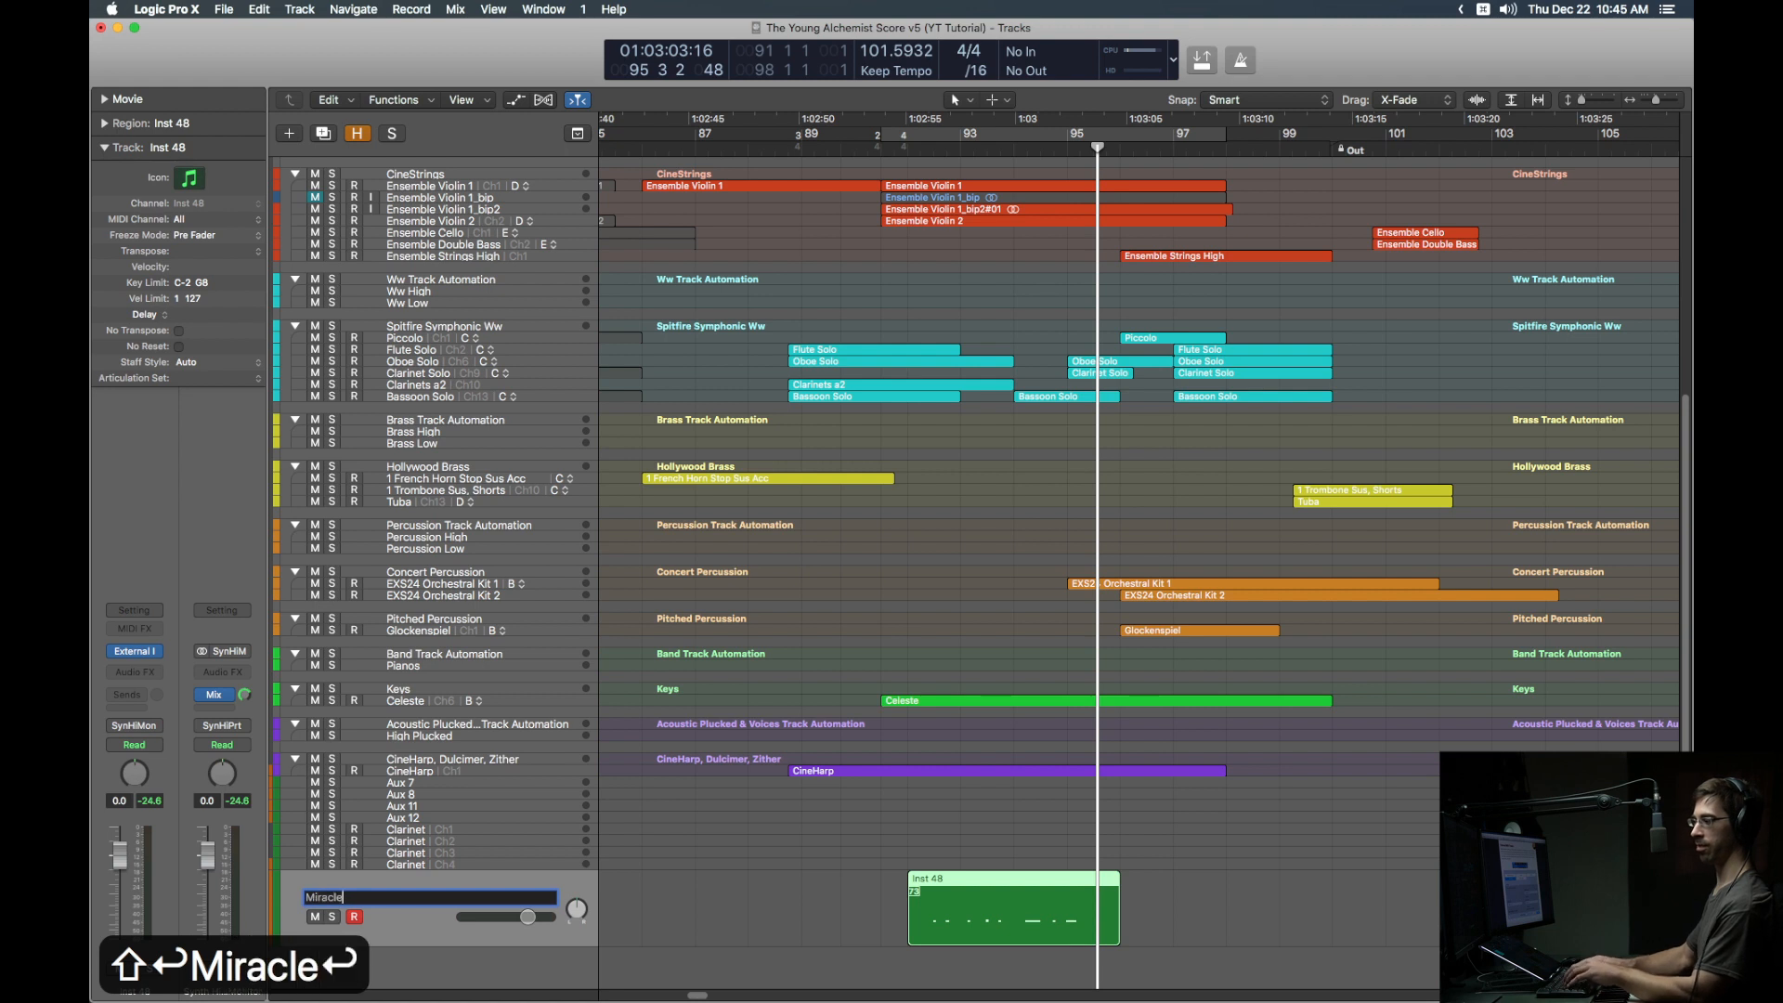
Step: Name the recorded region 'Miracle' after its track and set the cycle range to it
key(Up)
key(Down)
key(alt+shift+n)
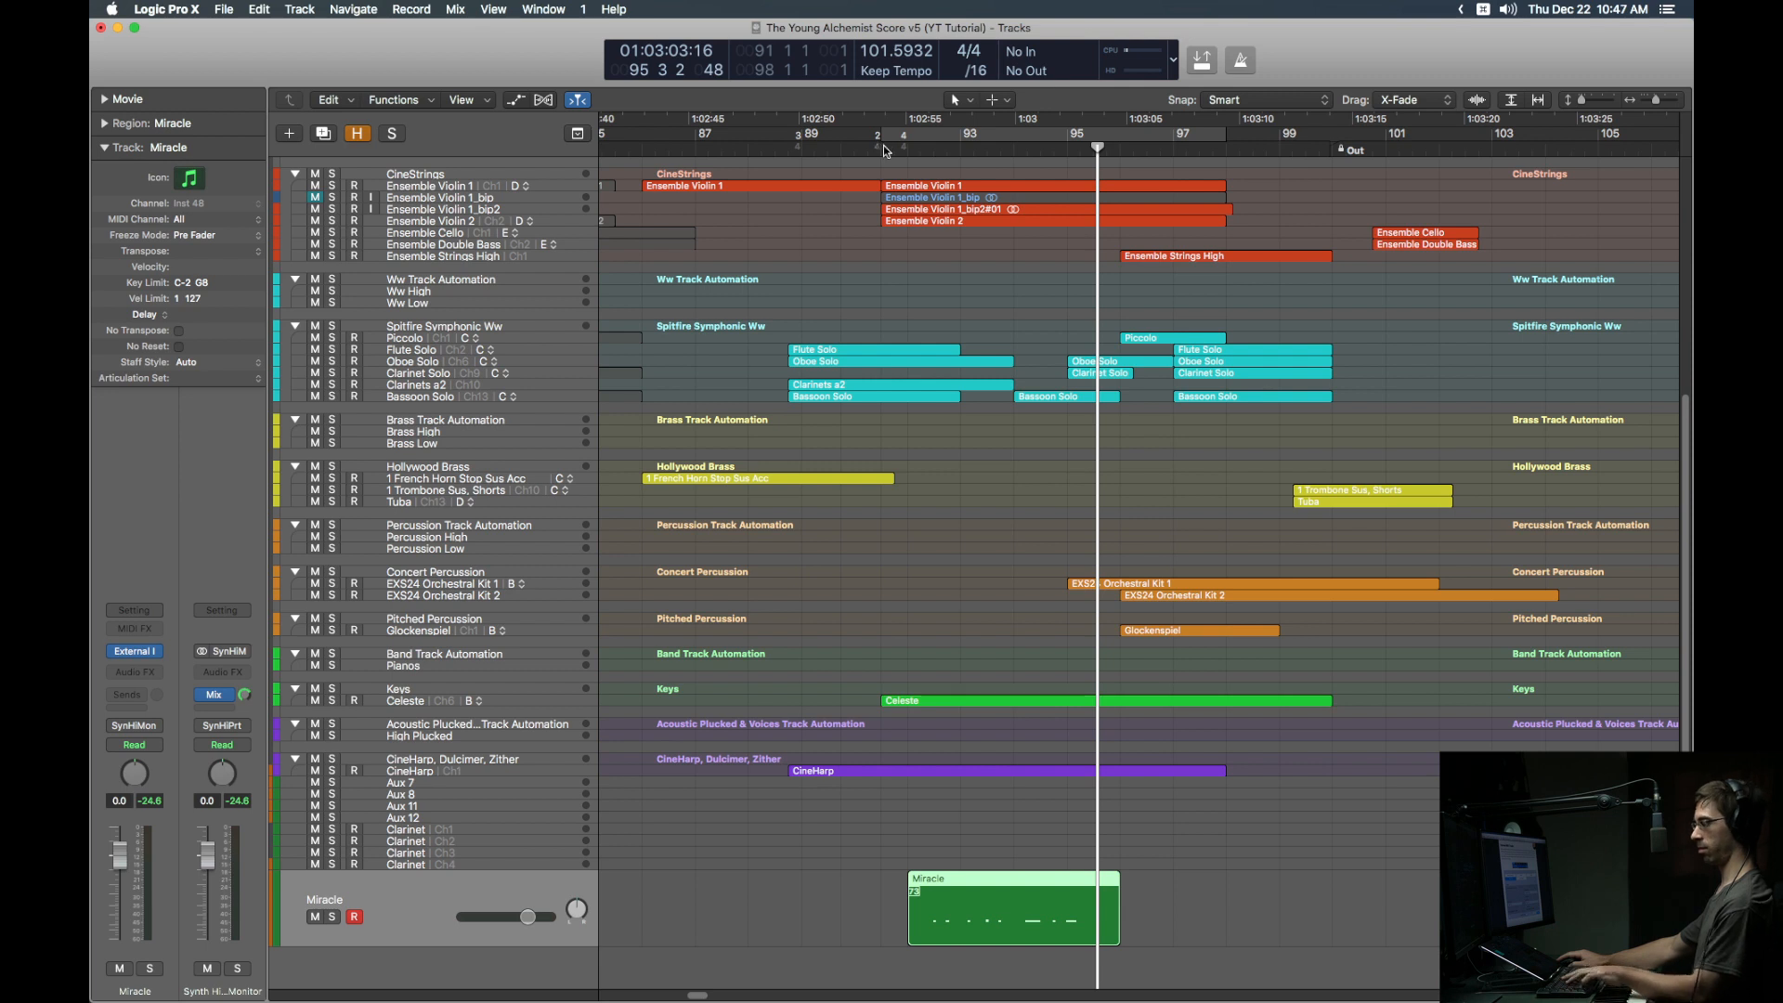
key(super+u)
Step: Solo the Miracle region and bounce it in realtime to a file named Bark
key(ctrl+s)
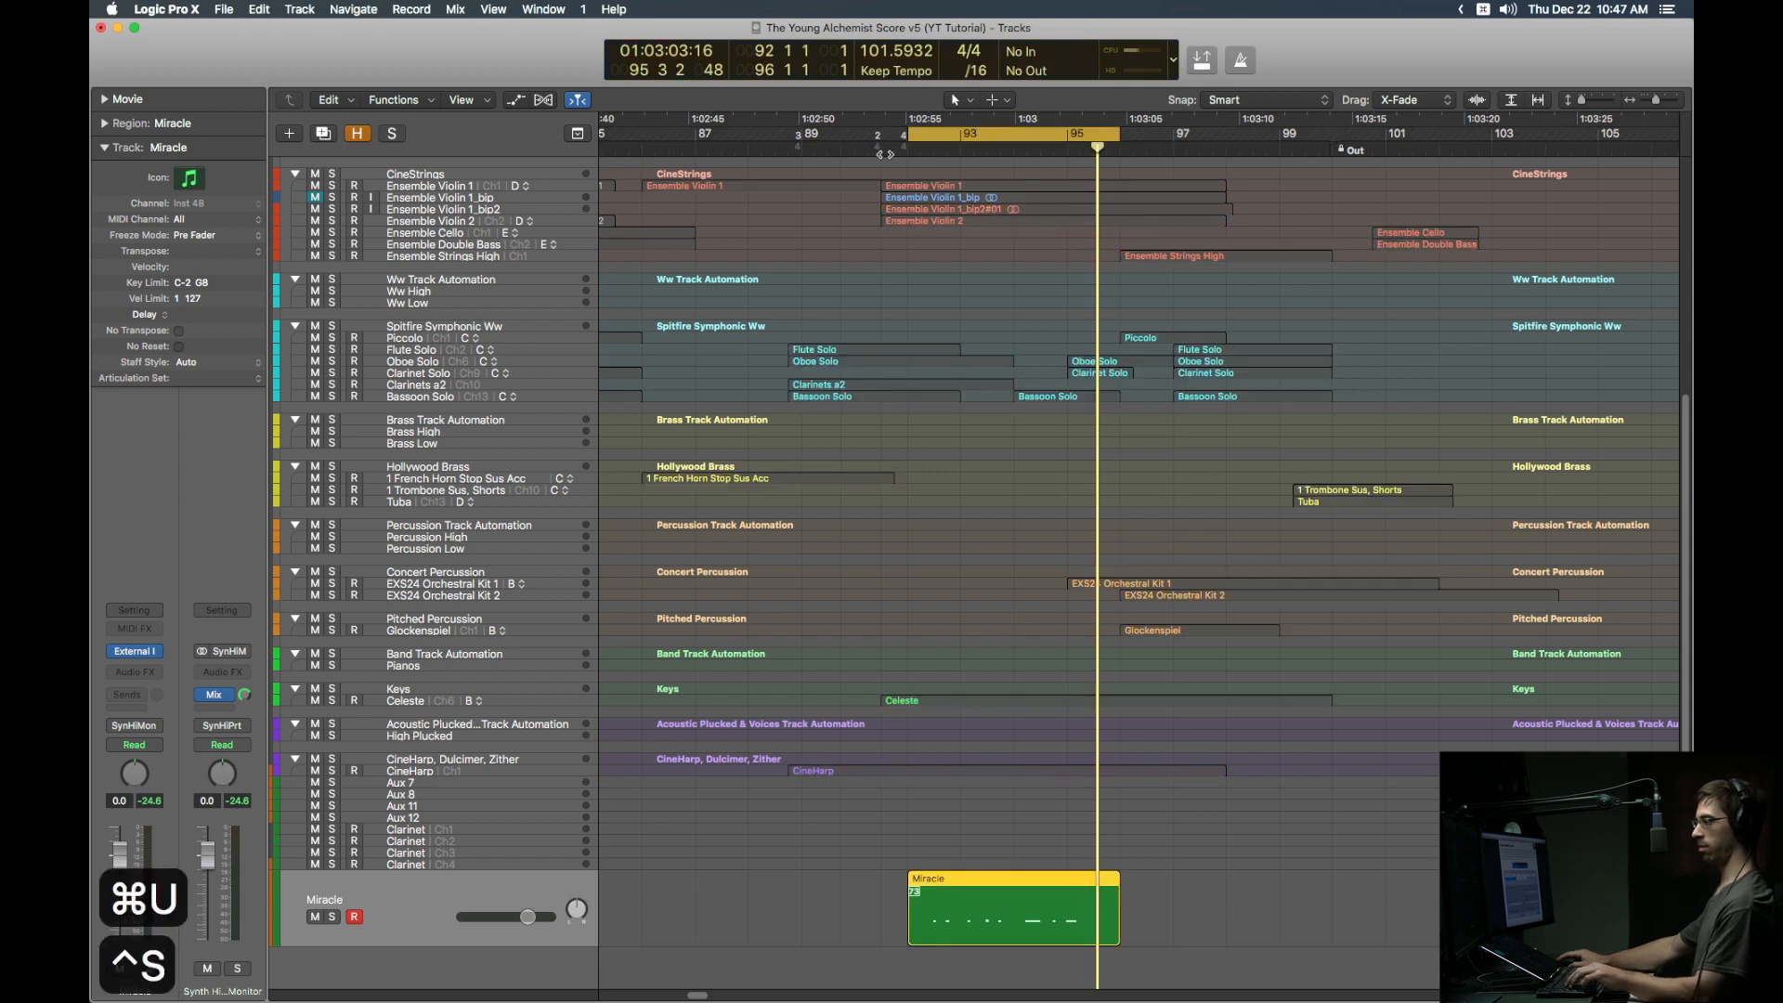
key(super+b)
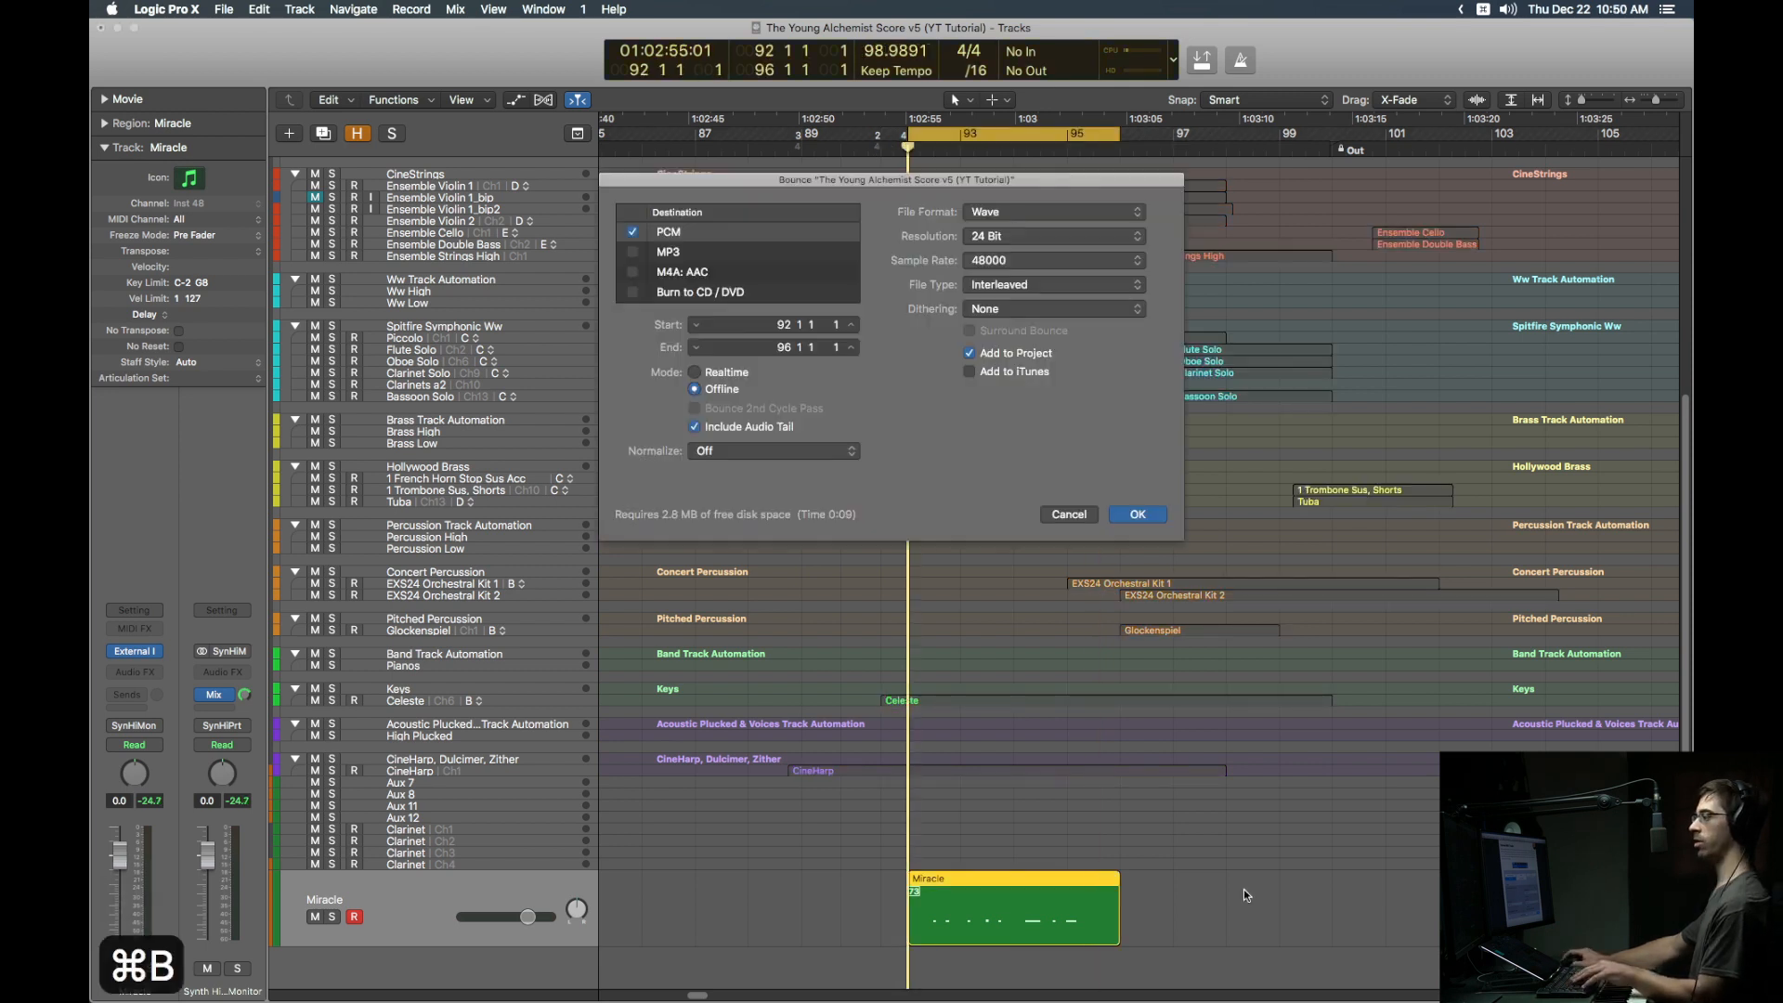
click(695, 372)
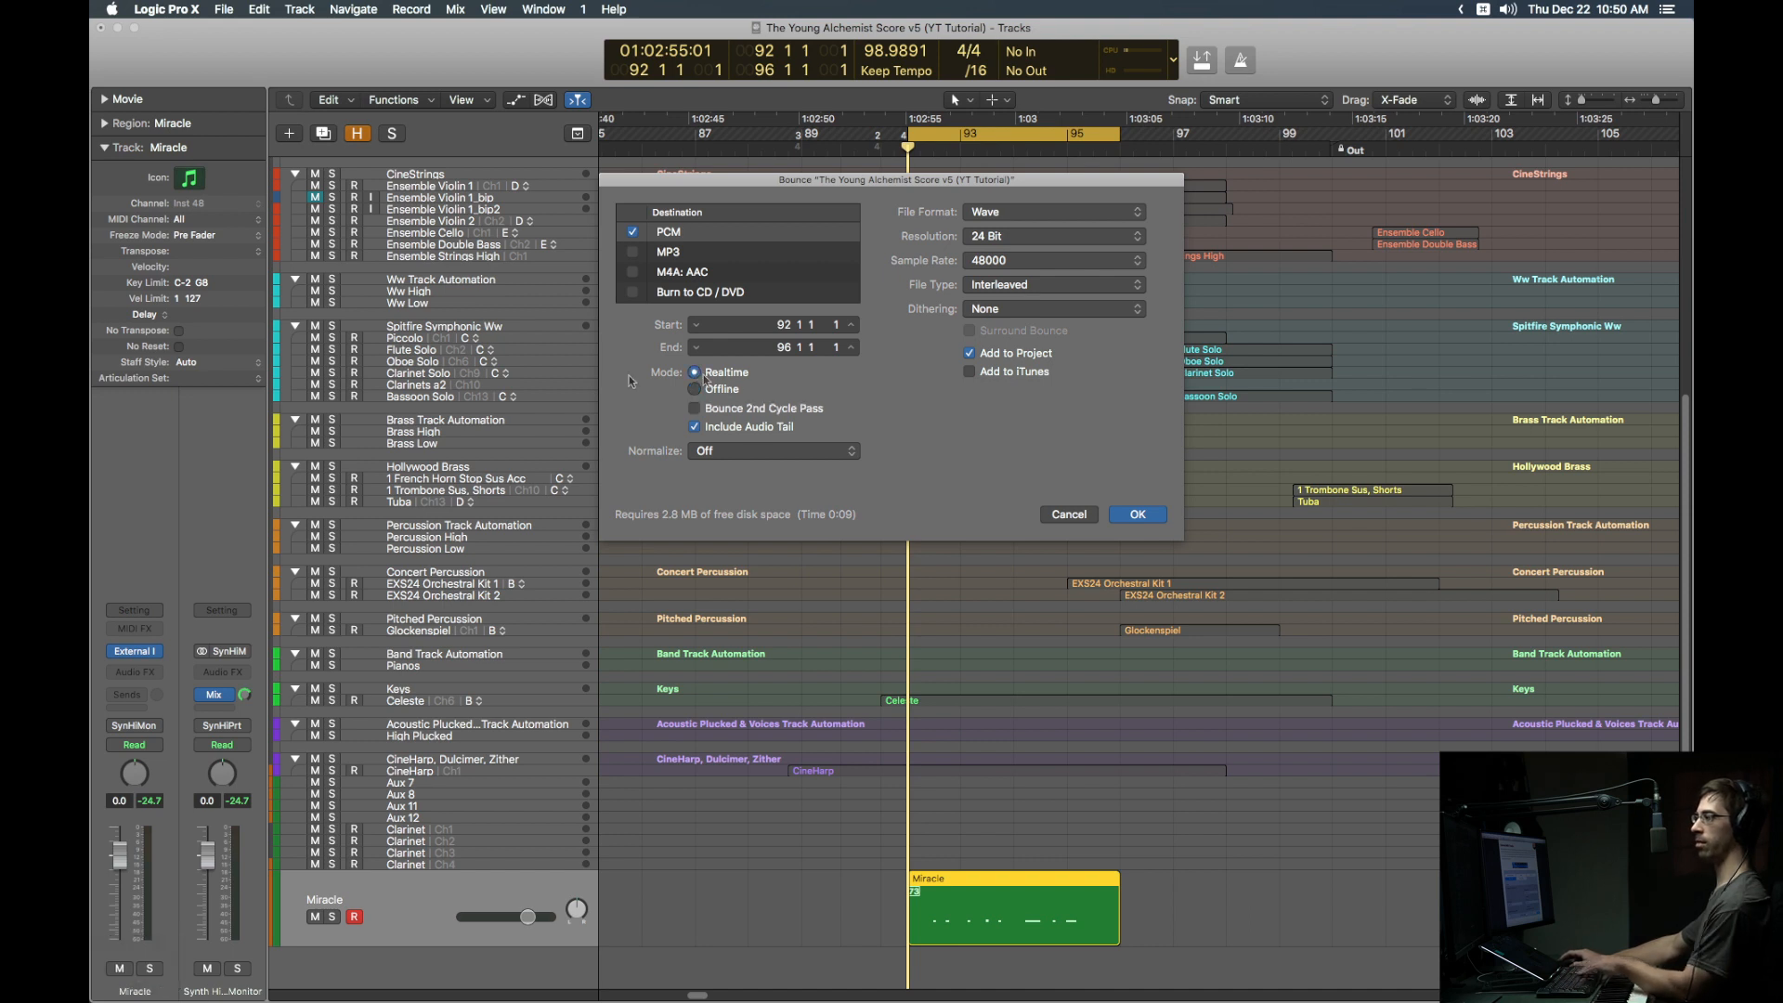
key(Return)
key(Return)
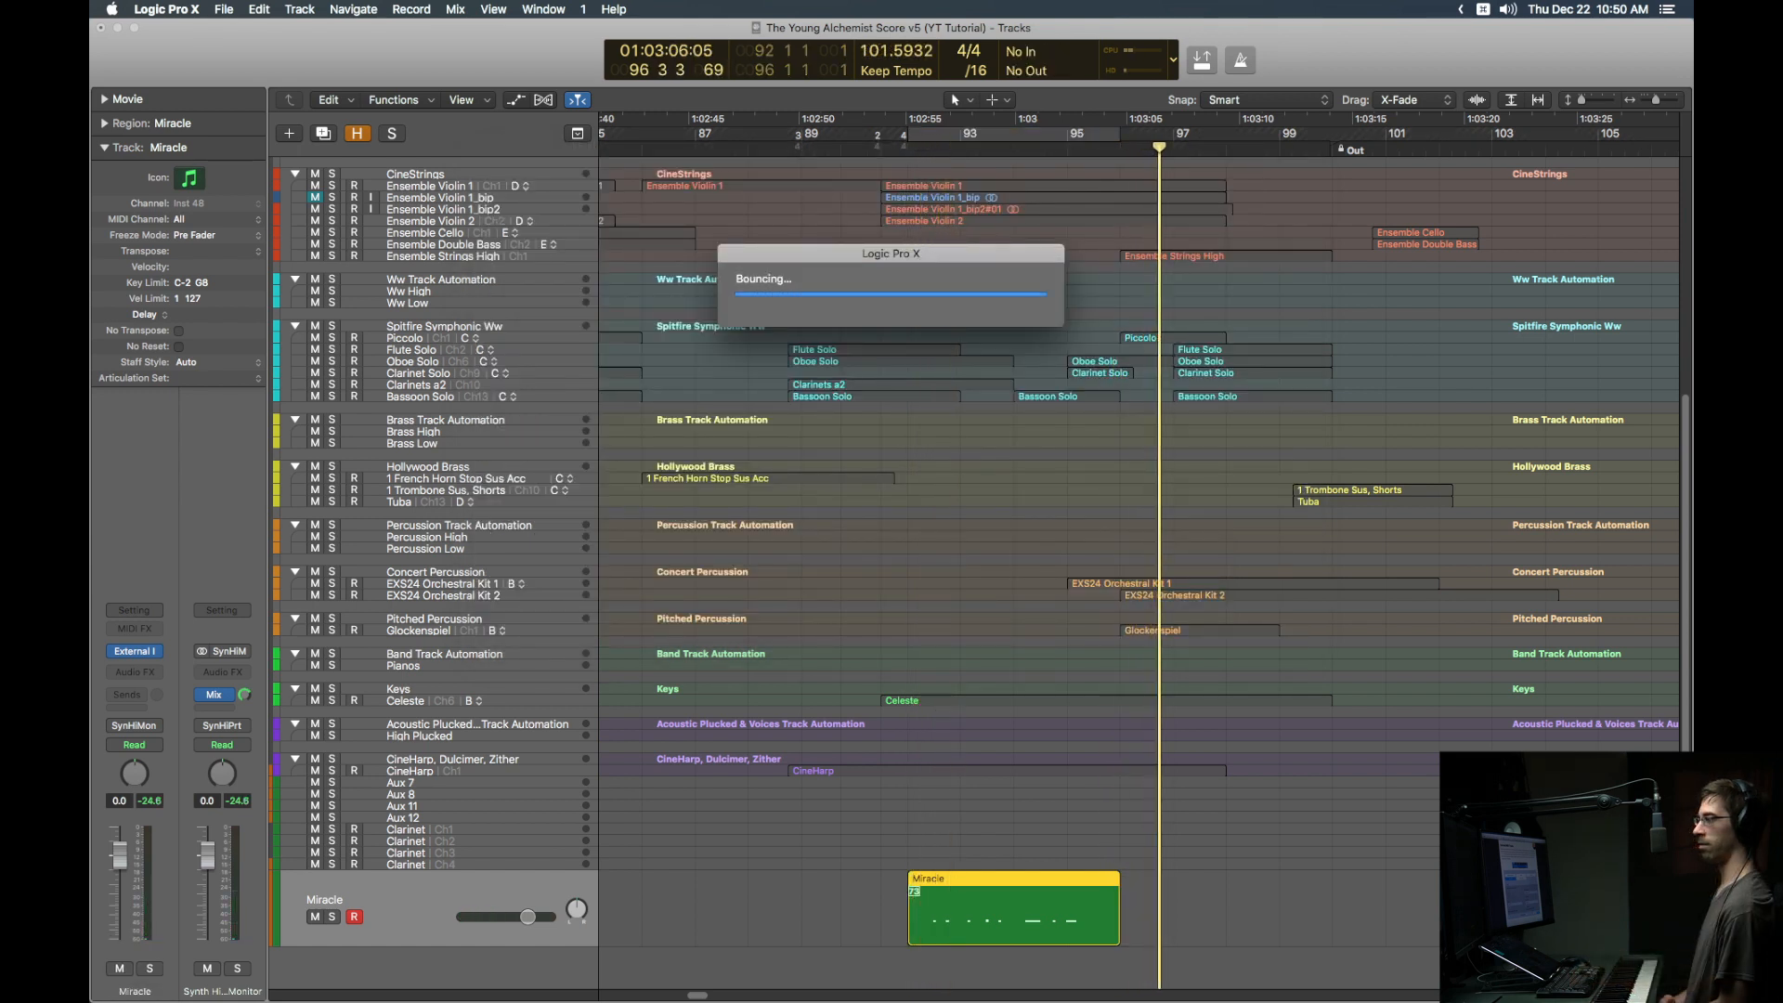
Step: Turn off cycle and the region solo, and add a new empty audio track
key(c)
key(ctrl+s)
key(alt+super+a)
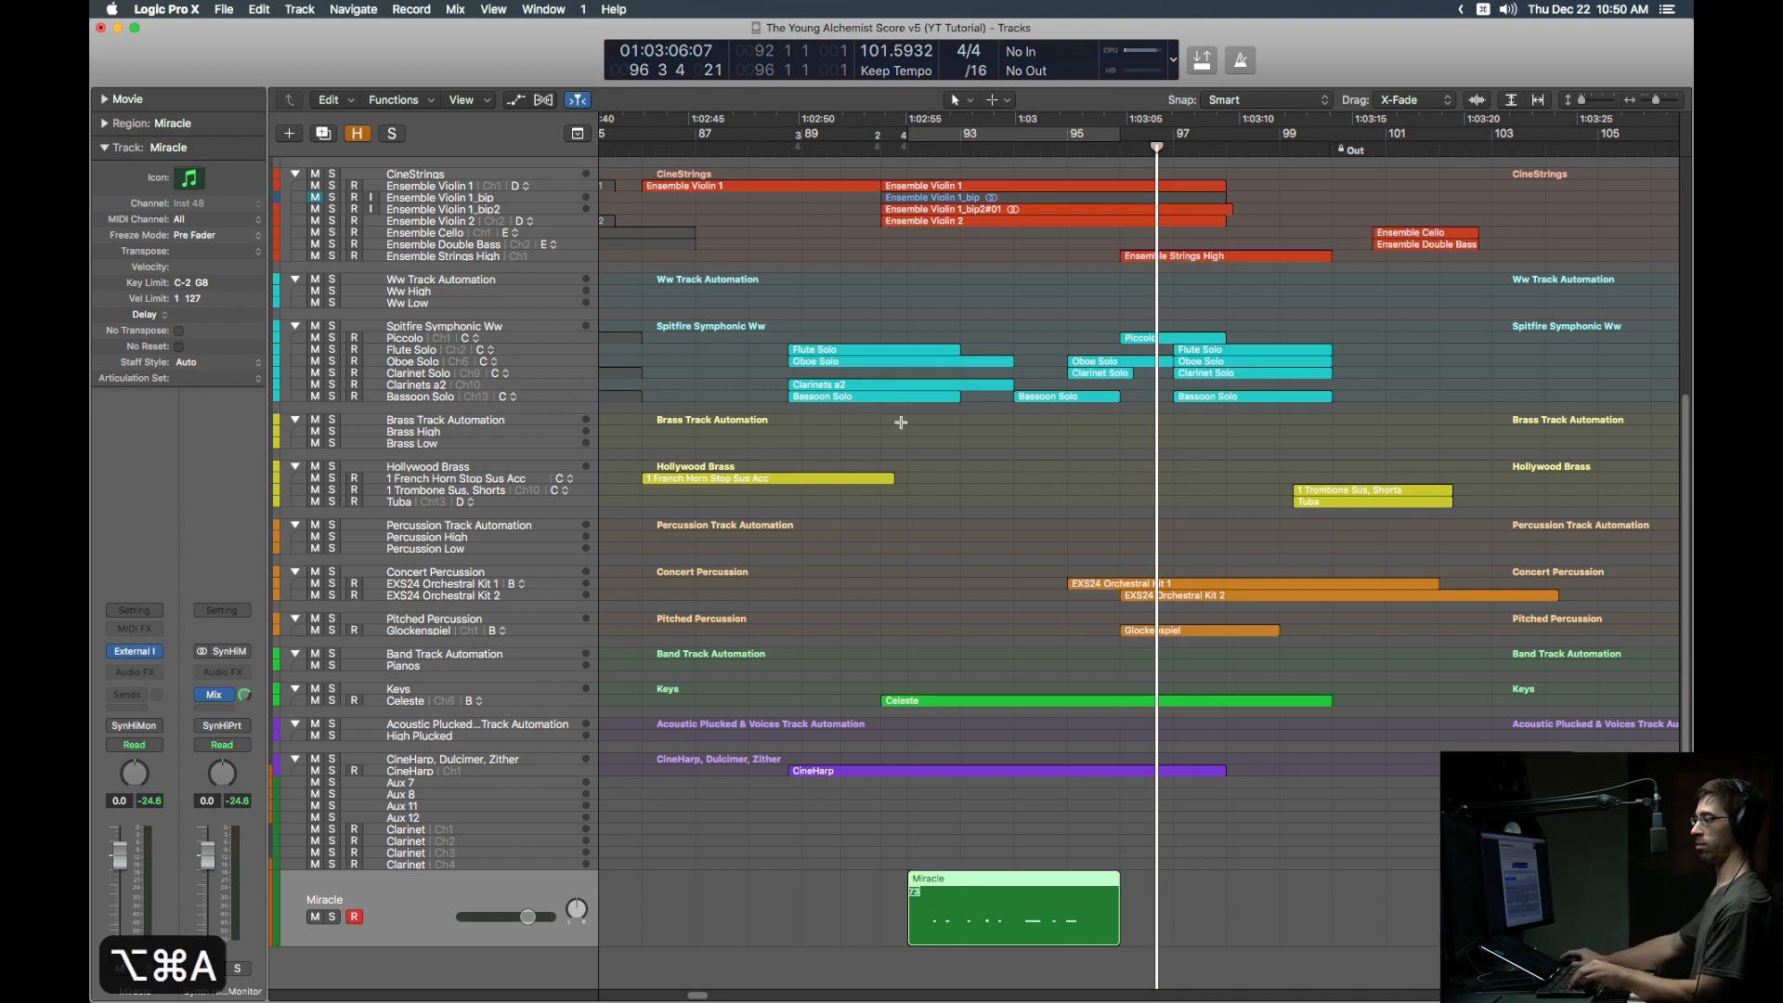
Step: Drag the Bark file from the project audio list onto the new audio track
key(f)
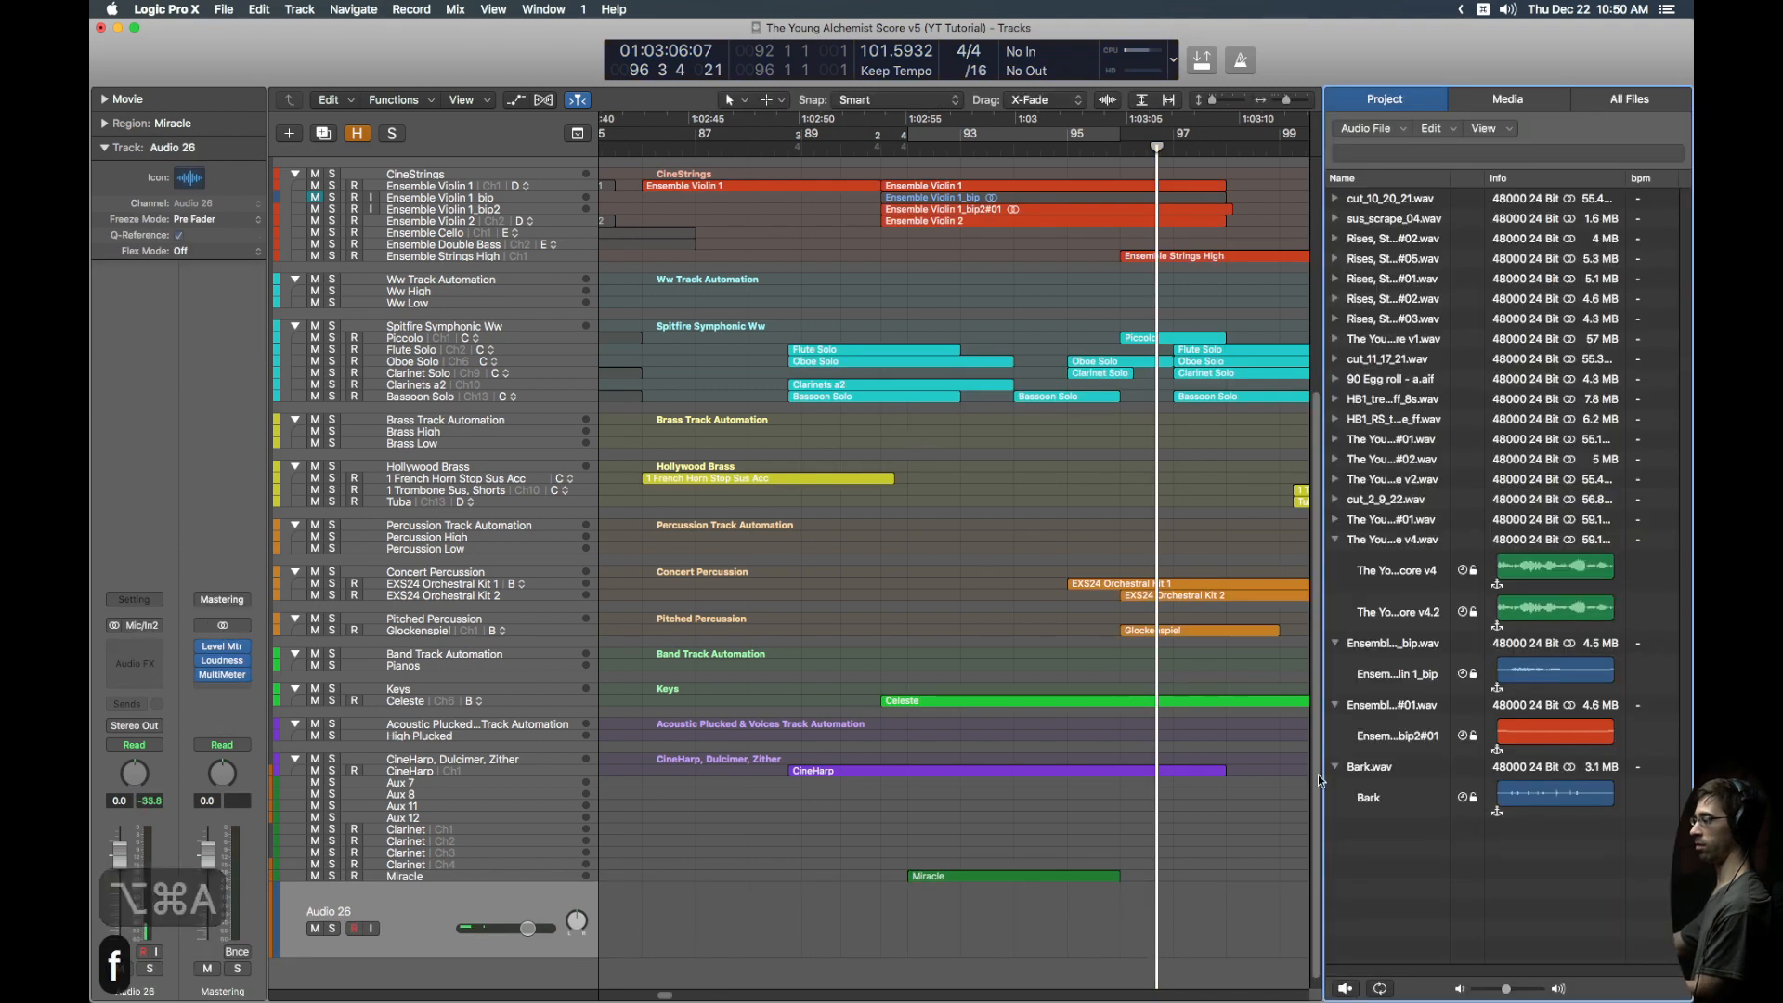
drag(1393, 796, 1156, 918)
key(f)
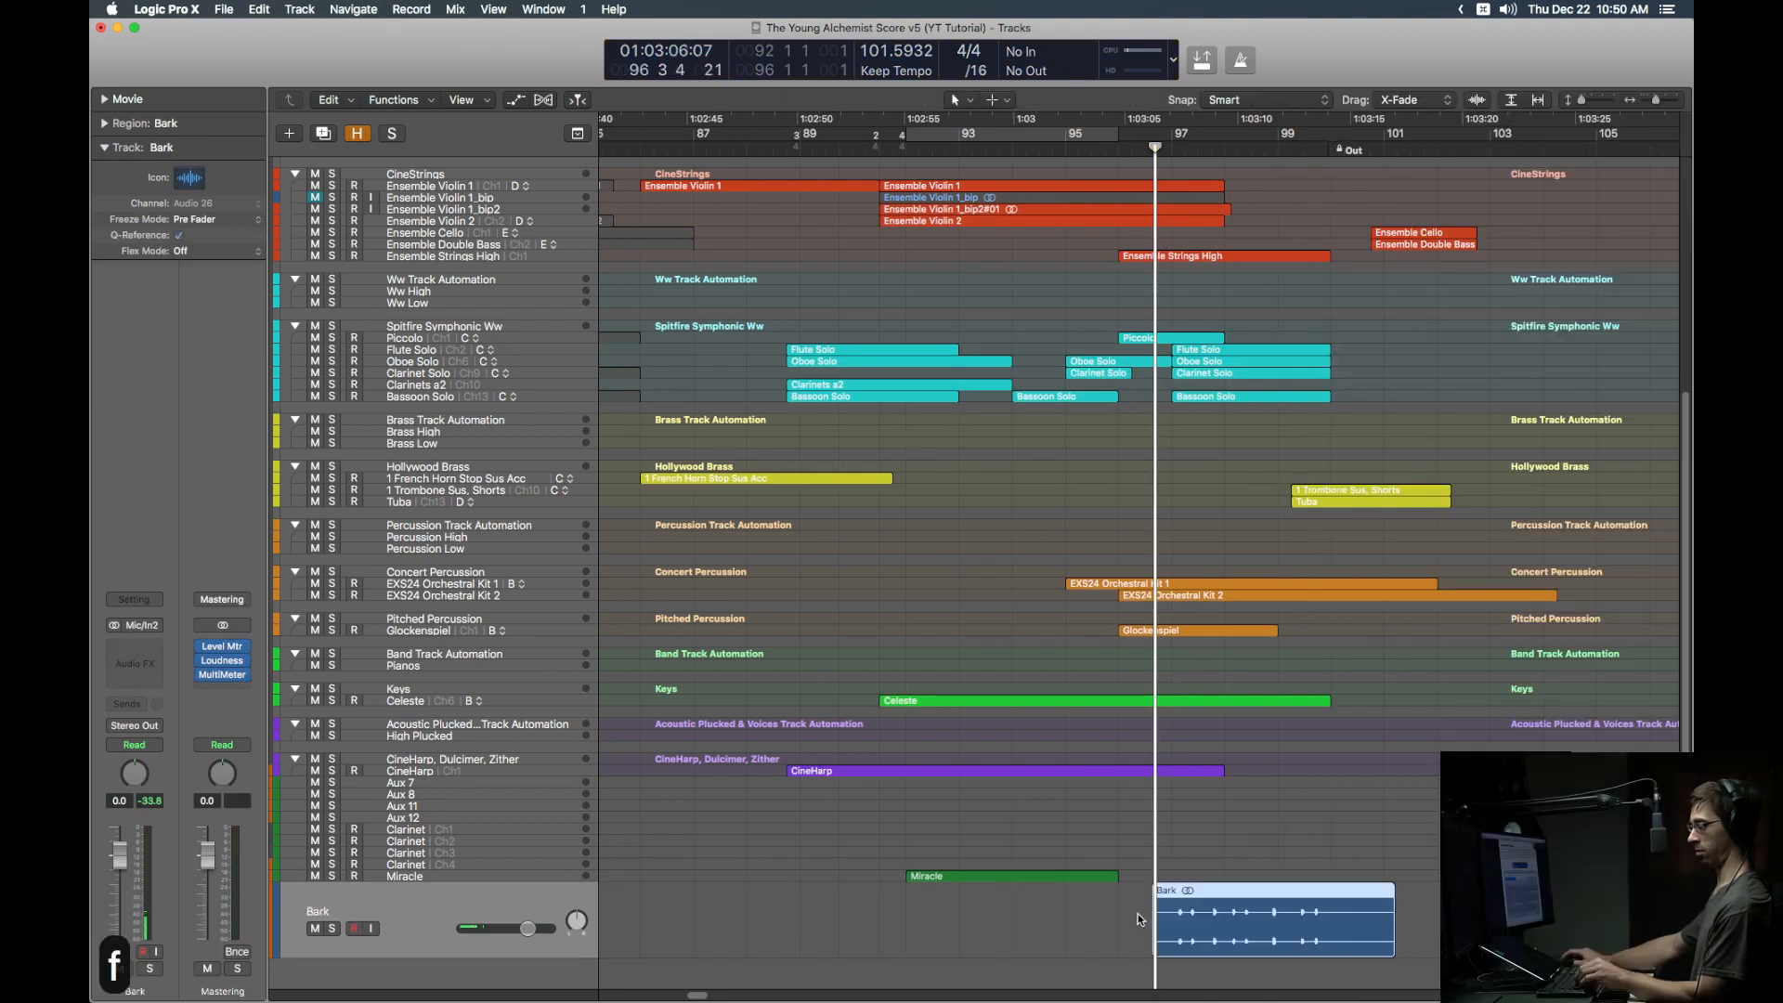
key(alt+shift+super+r)
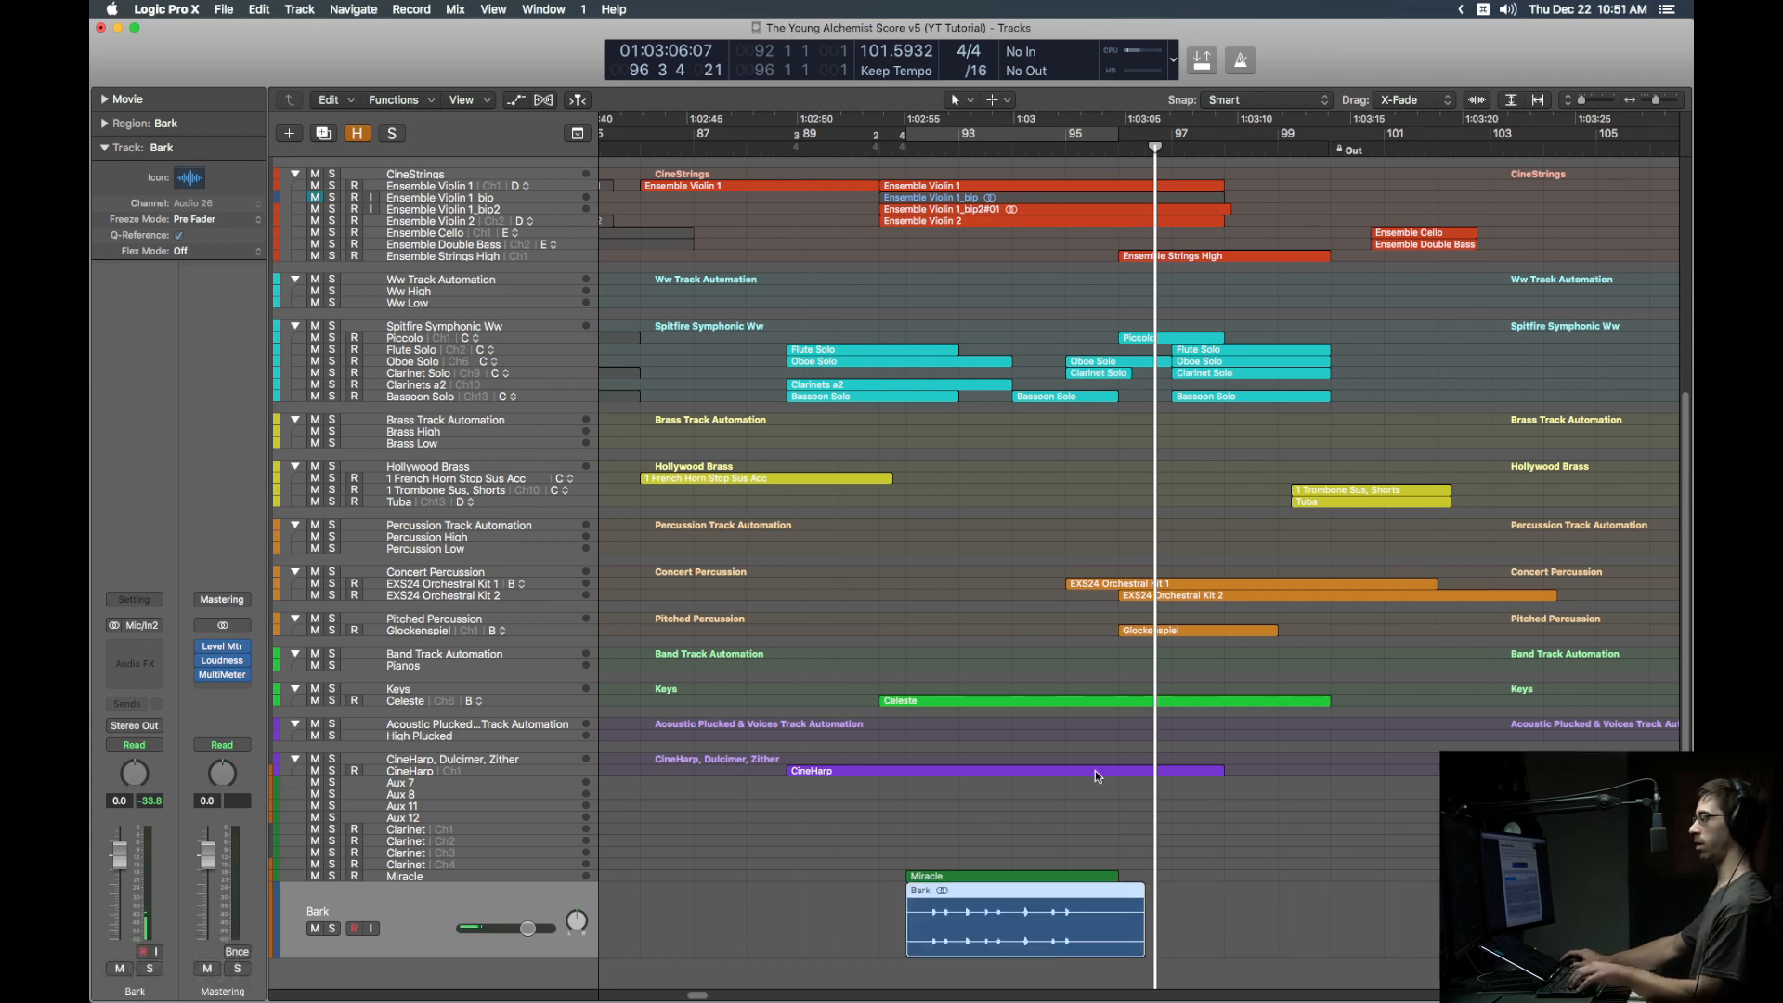
Step: Audition Bark soloed from its start, unsolo it, mute the Bark track, and select Miracle
key(s)
key(shift+space)
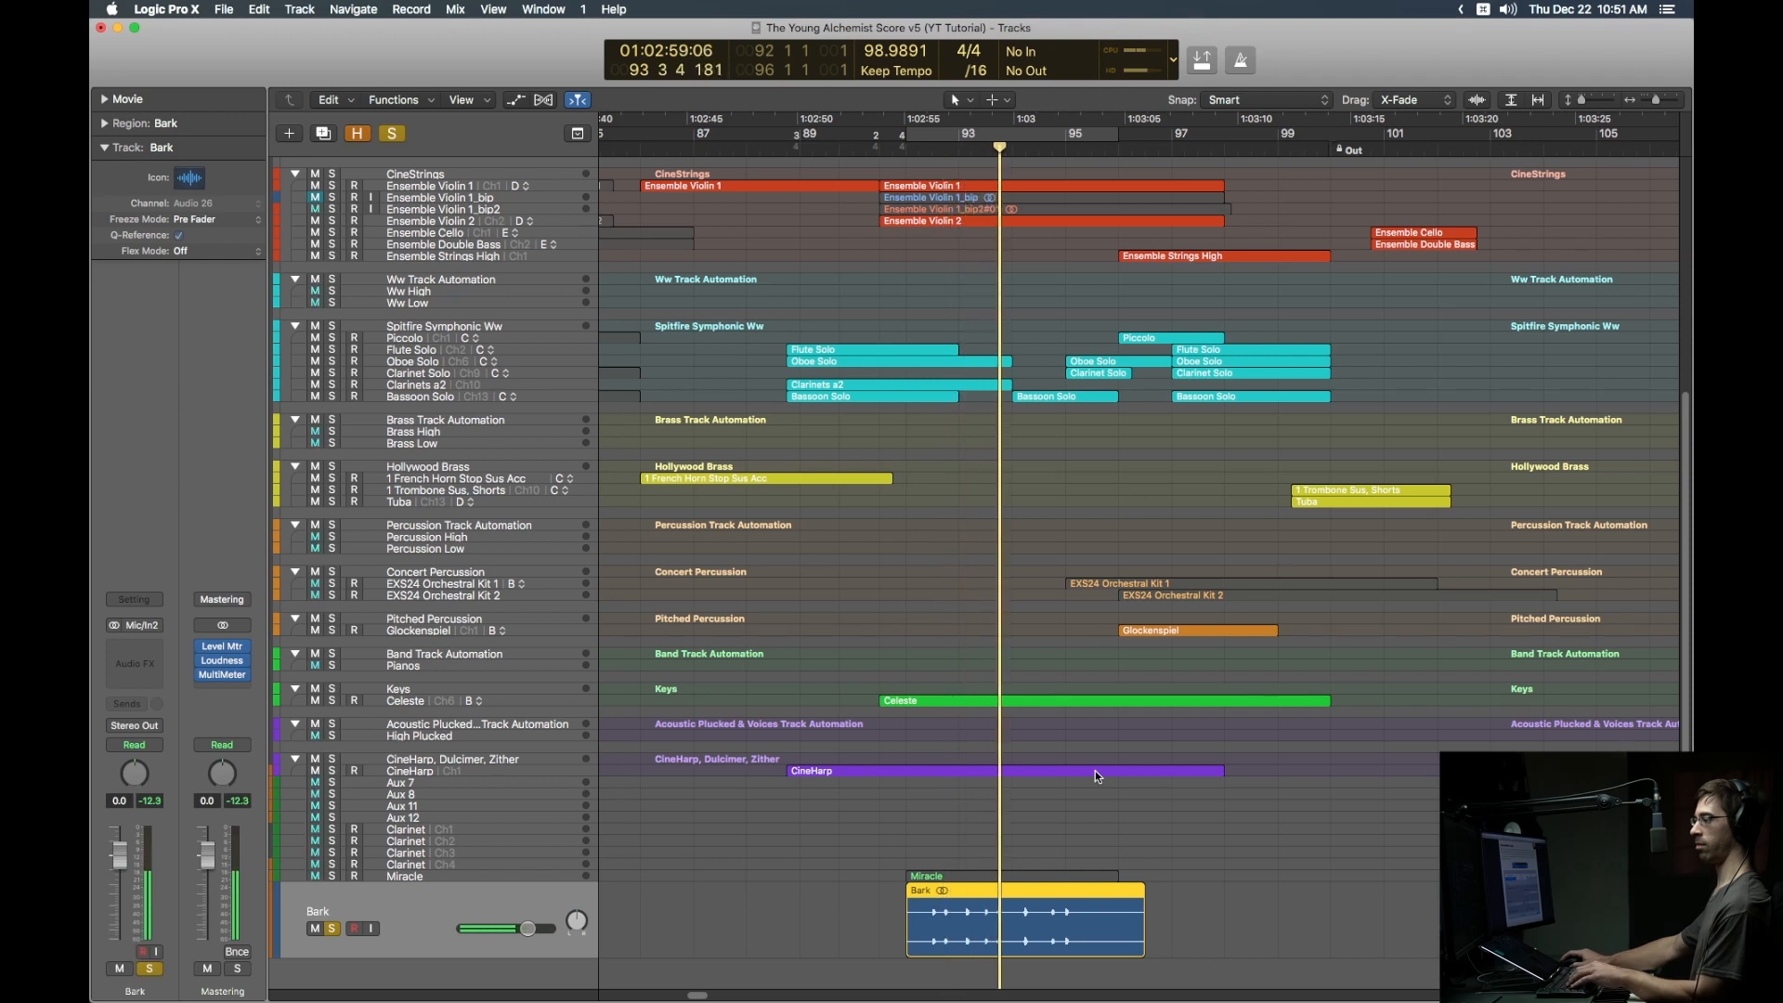
key(space)
key(s)
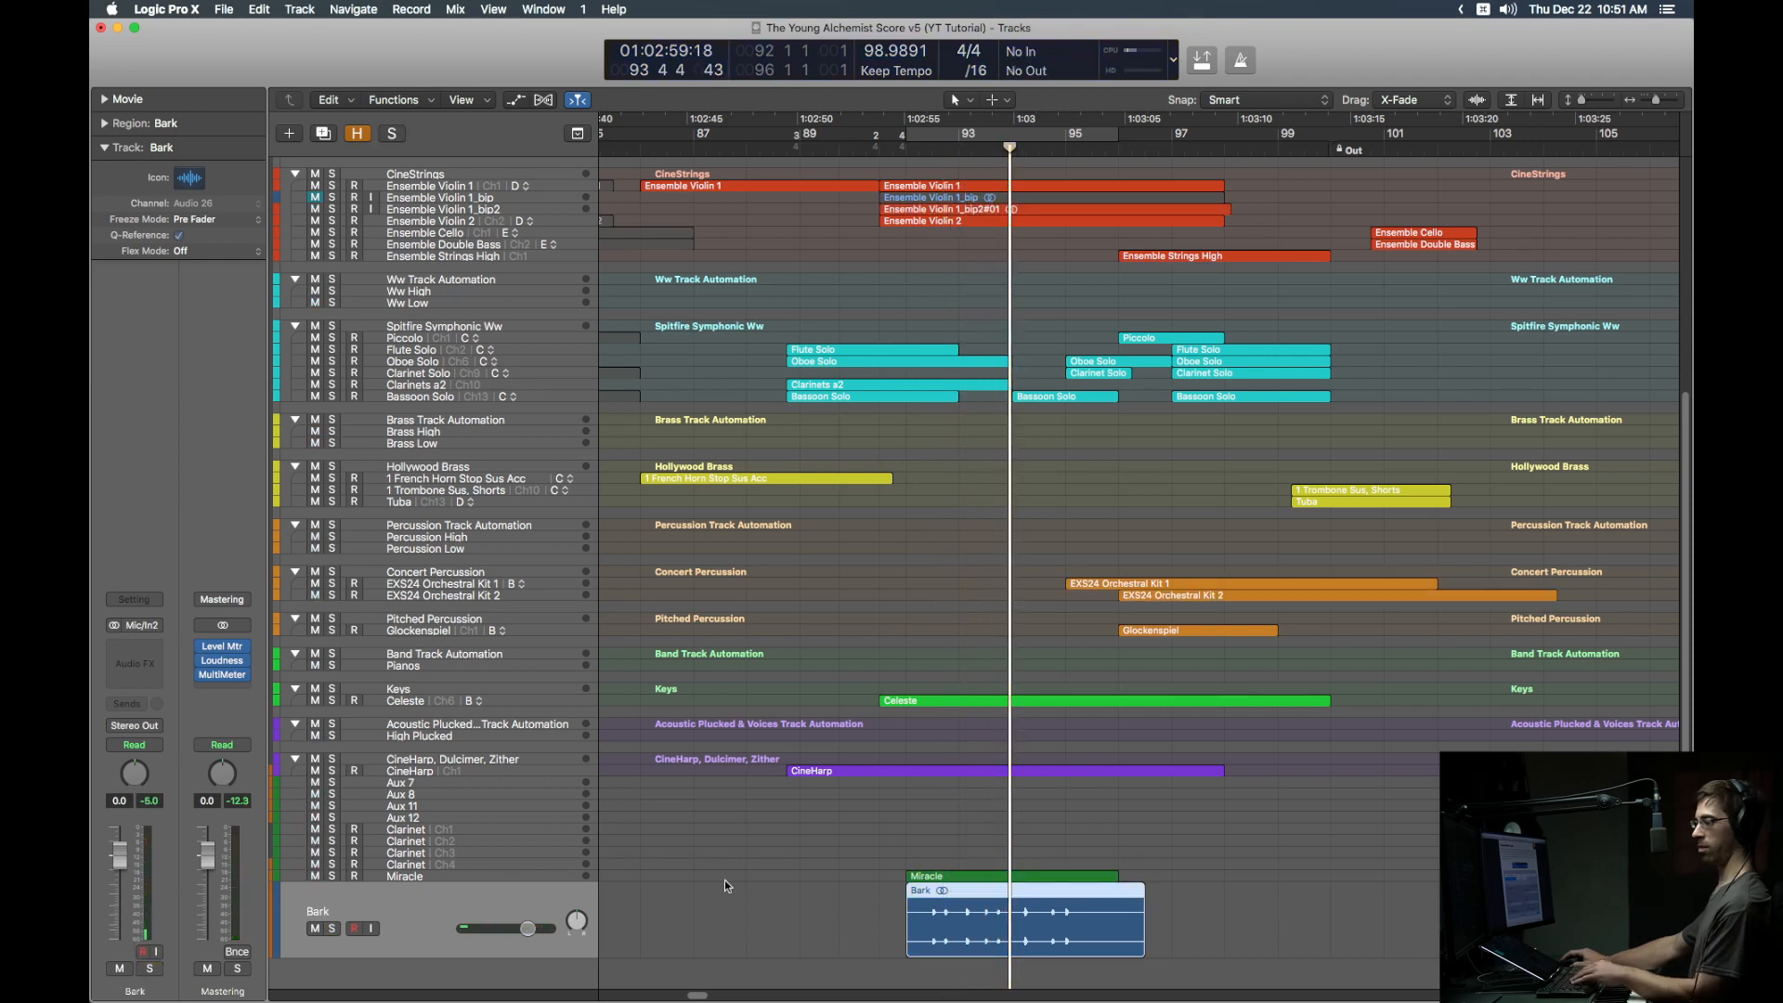
key(m)
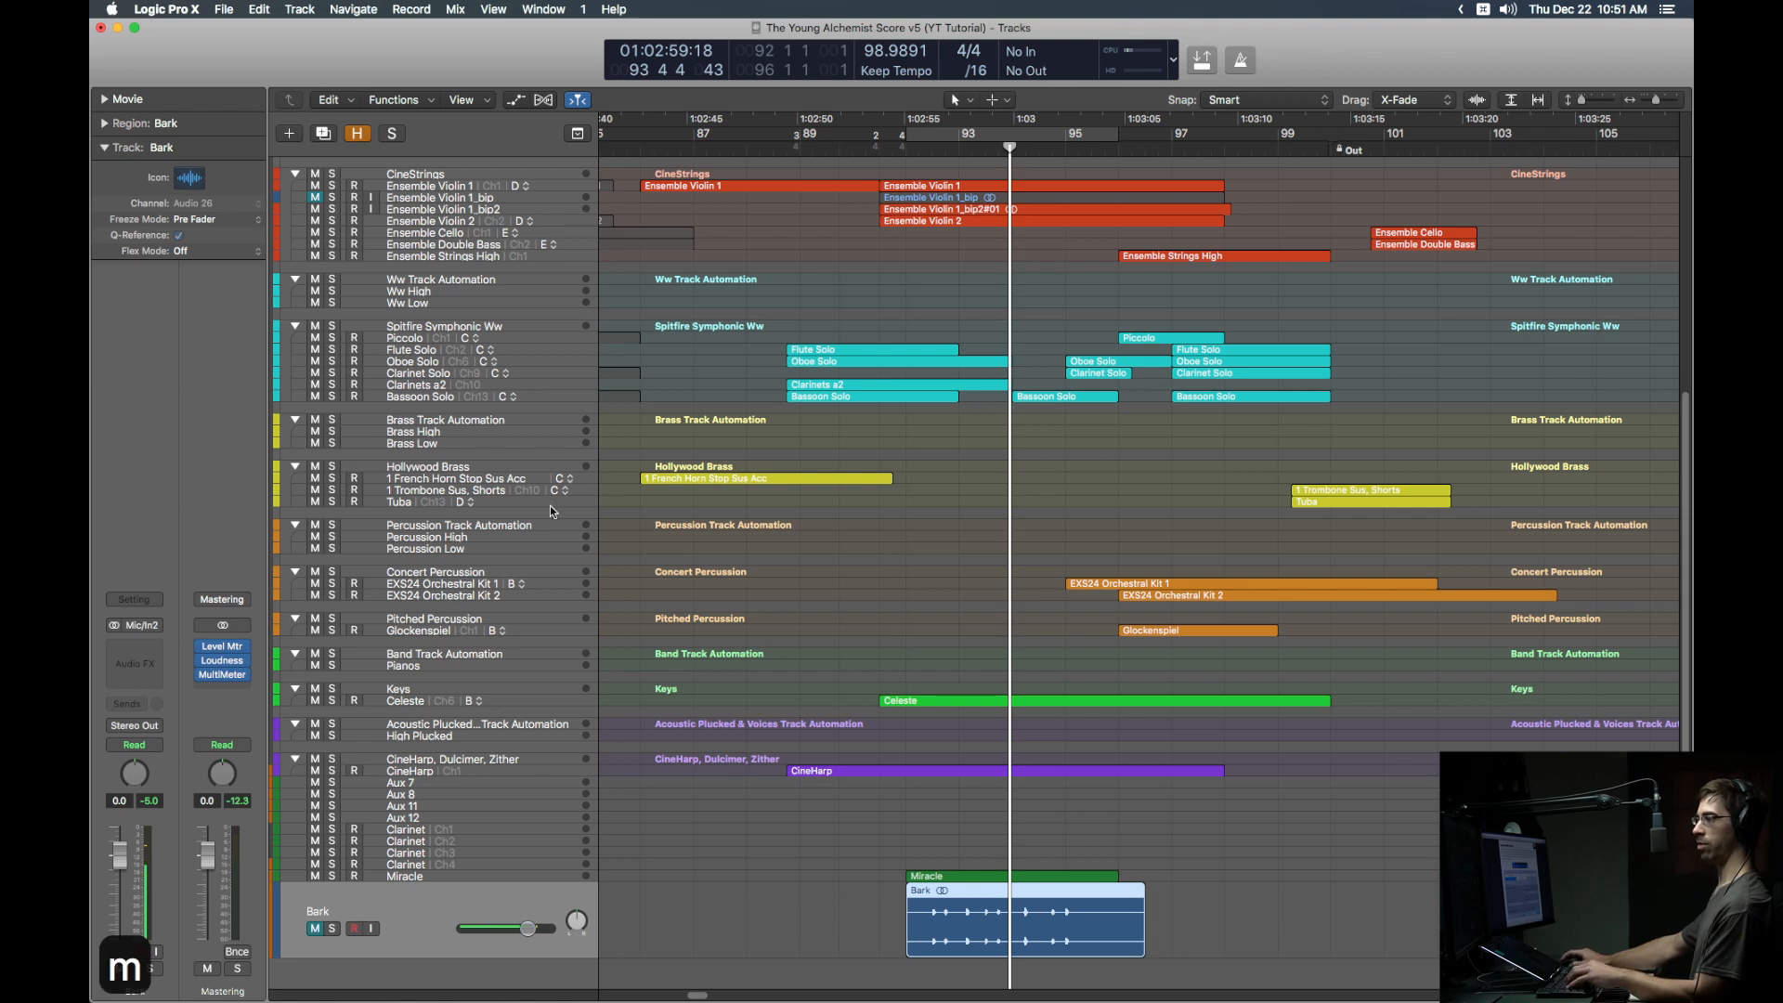
click(517, 876)
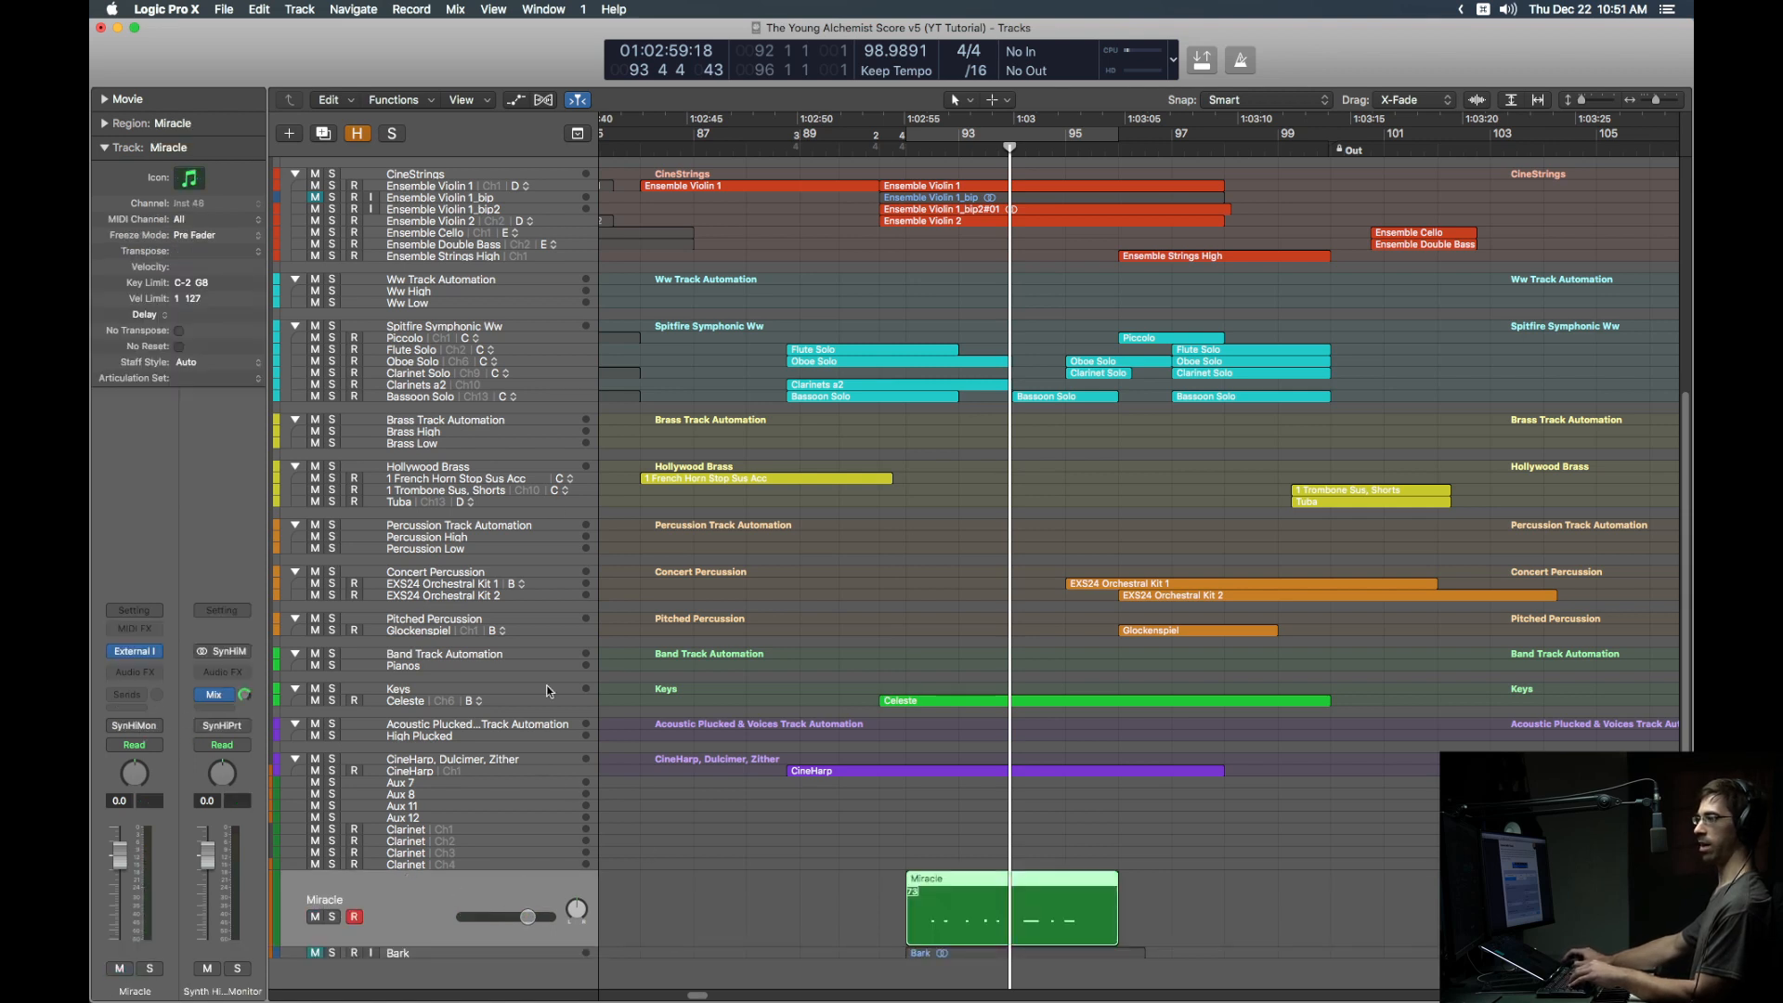
Step: Duplicate the Synths High stem track and name the copy Borks
scroll(499, 702, up, 10)
click(640, 424)
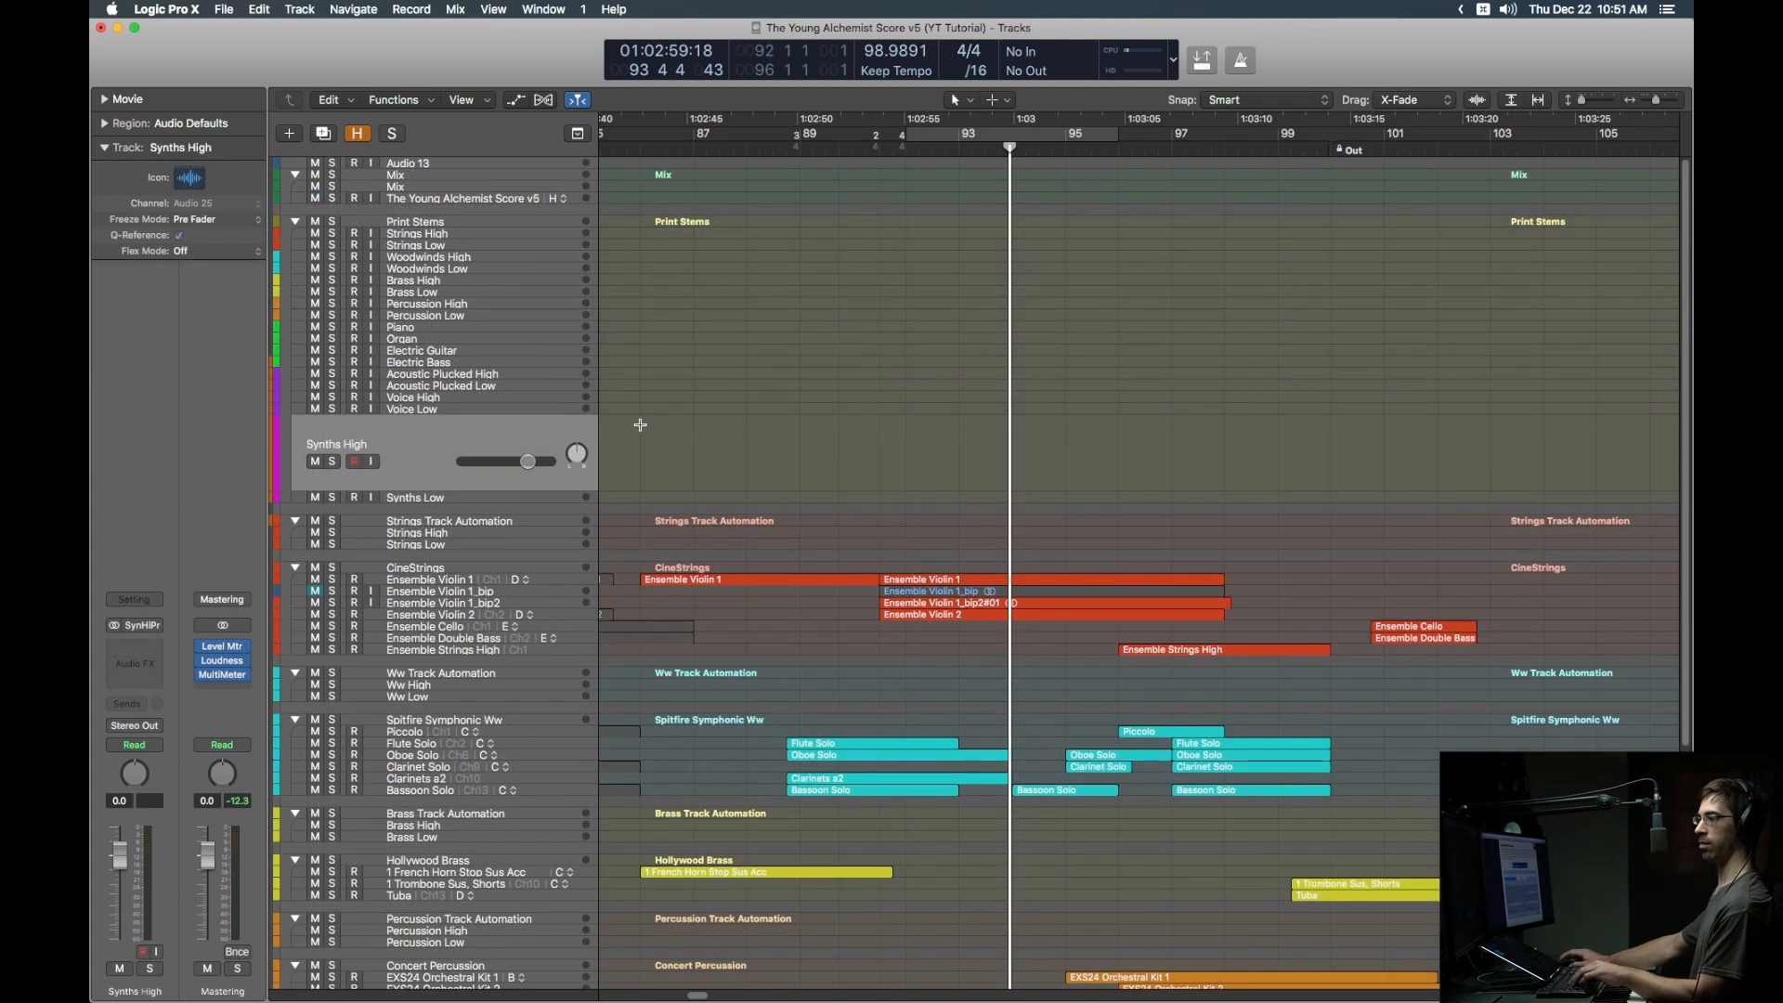
key(super+d)
key(shift+Return)
text(B)
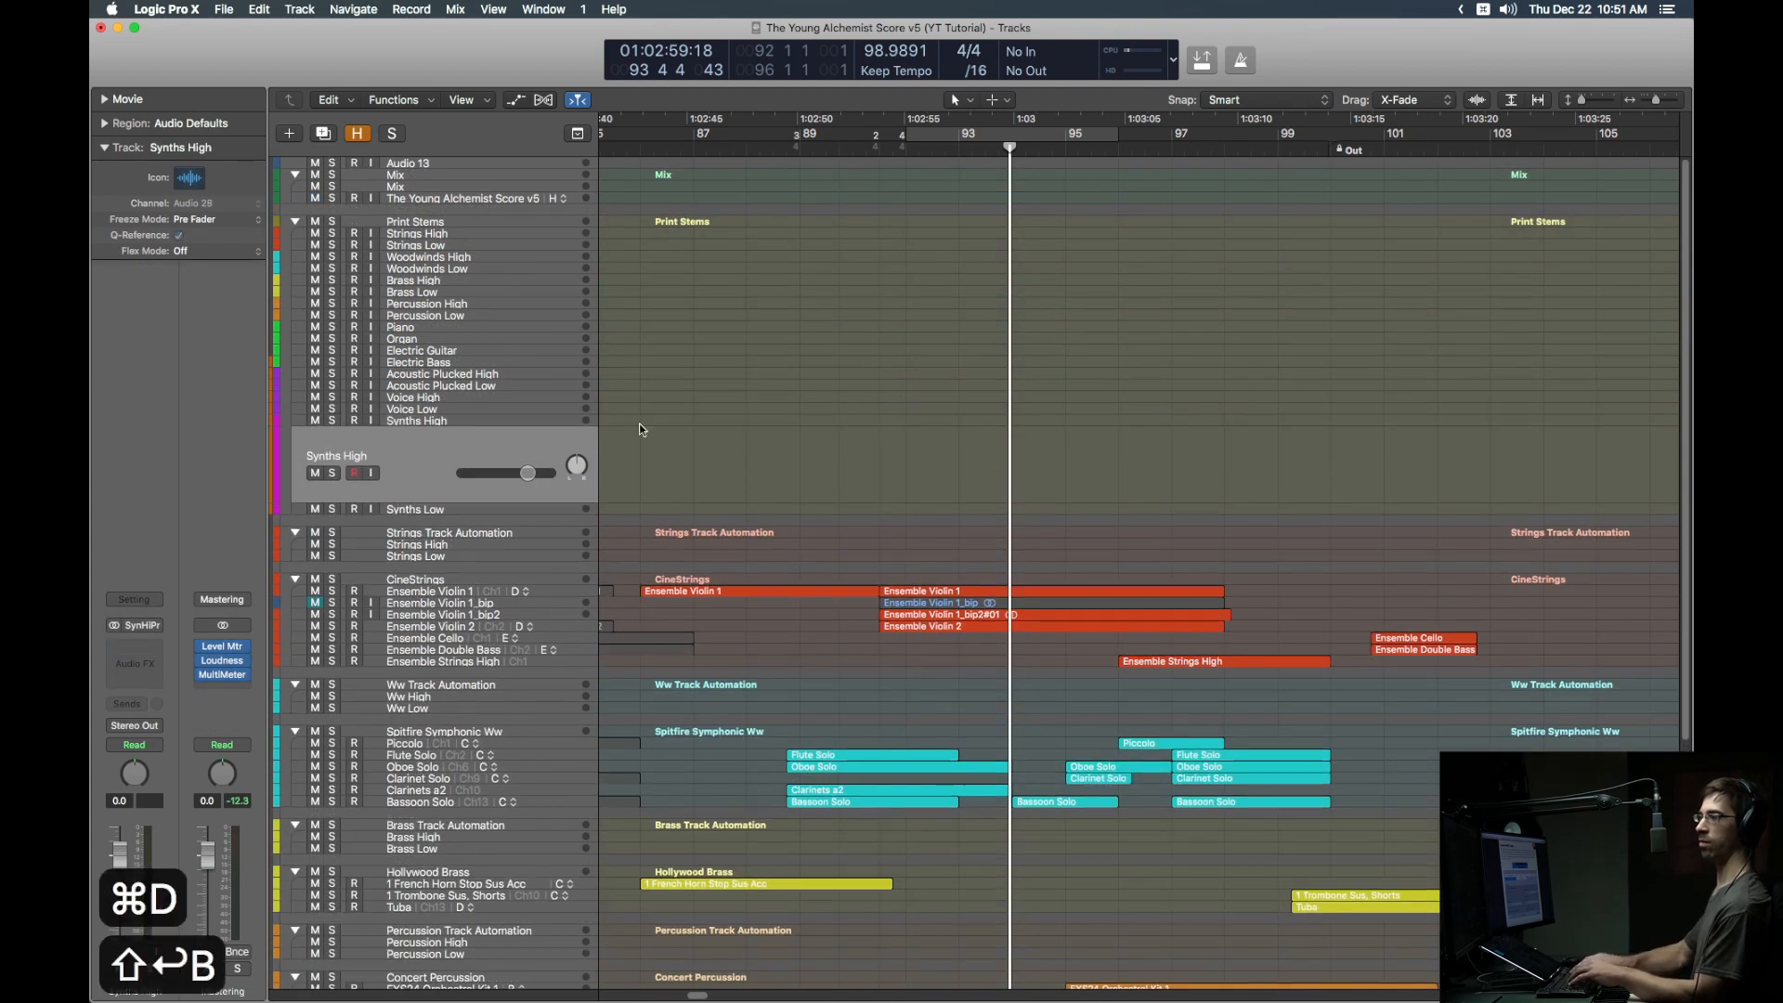
text(orks)
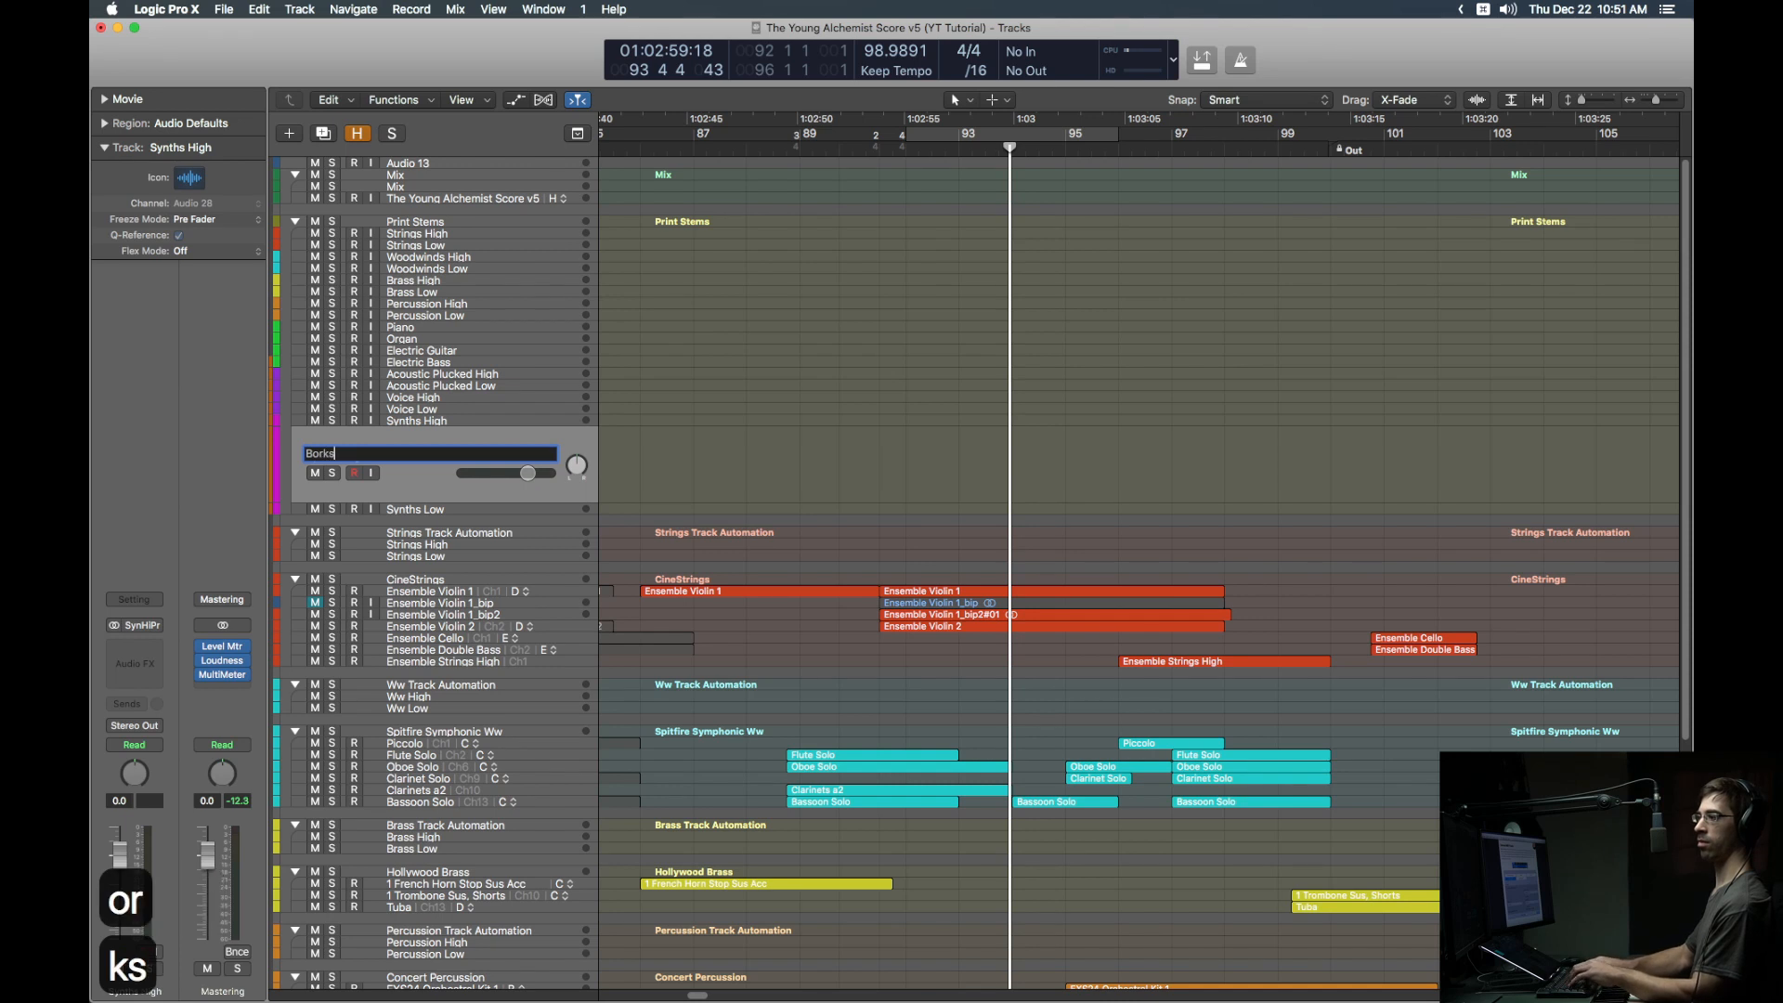
key(Return)
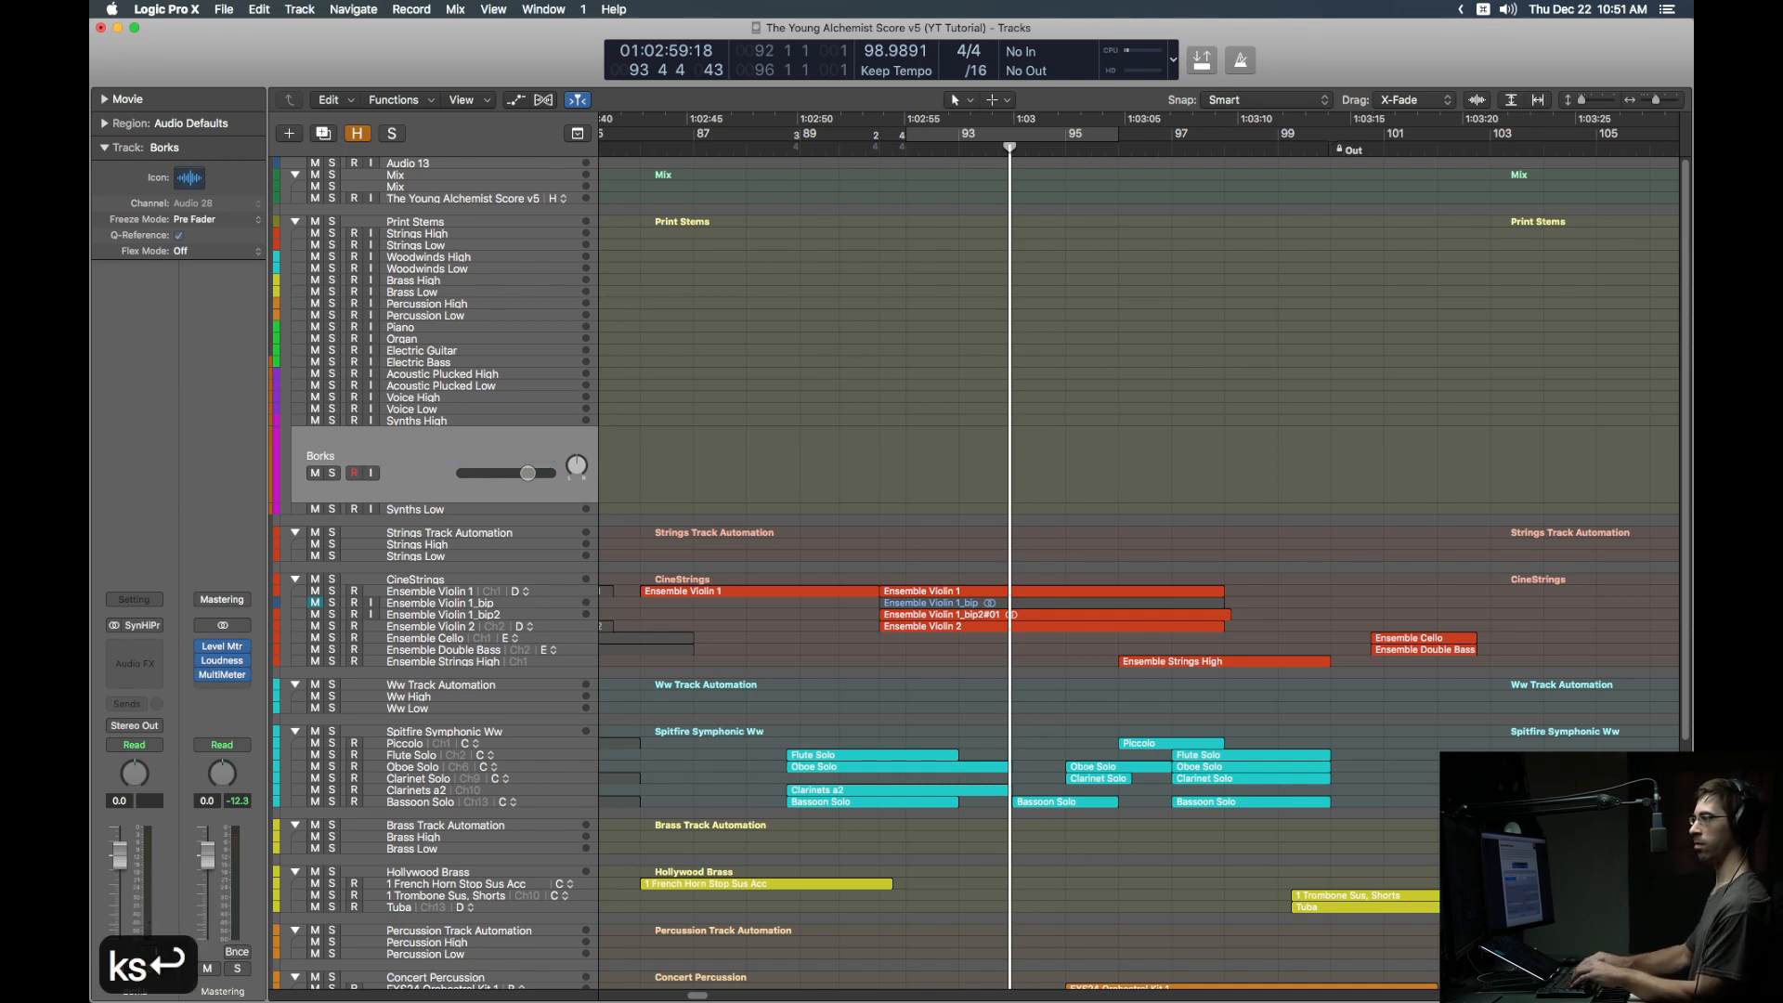
Step: Record a Borks take from bar 92 with input monitoring on and Miracle soloed
key(ctrl+shift+Left)
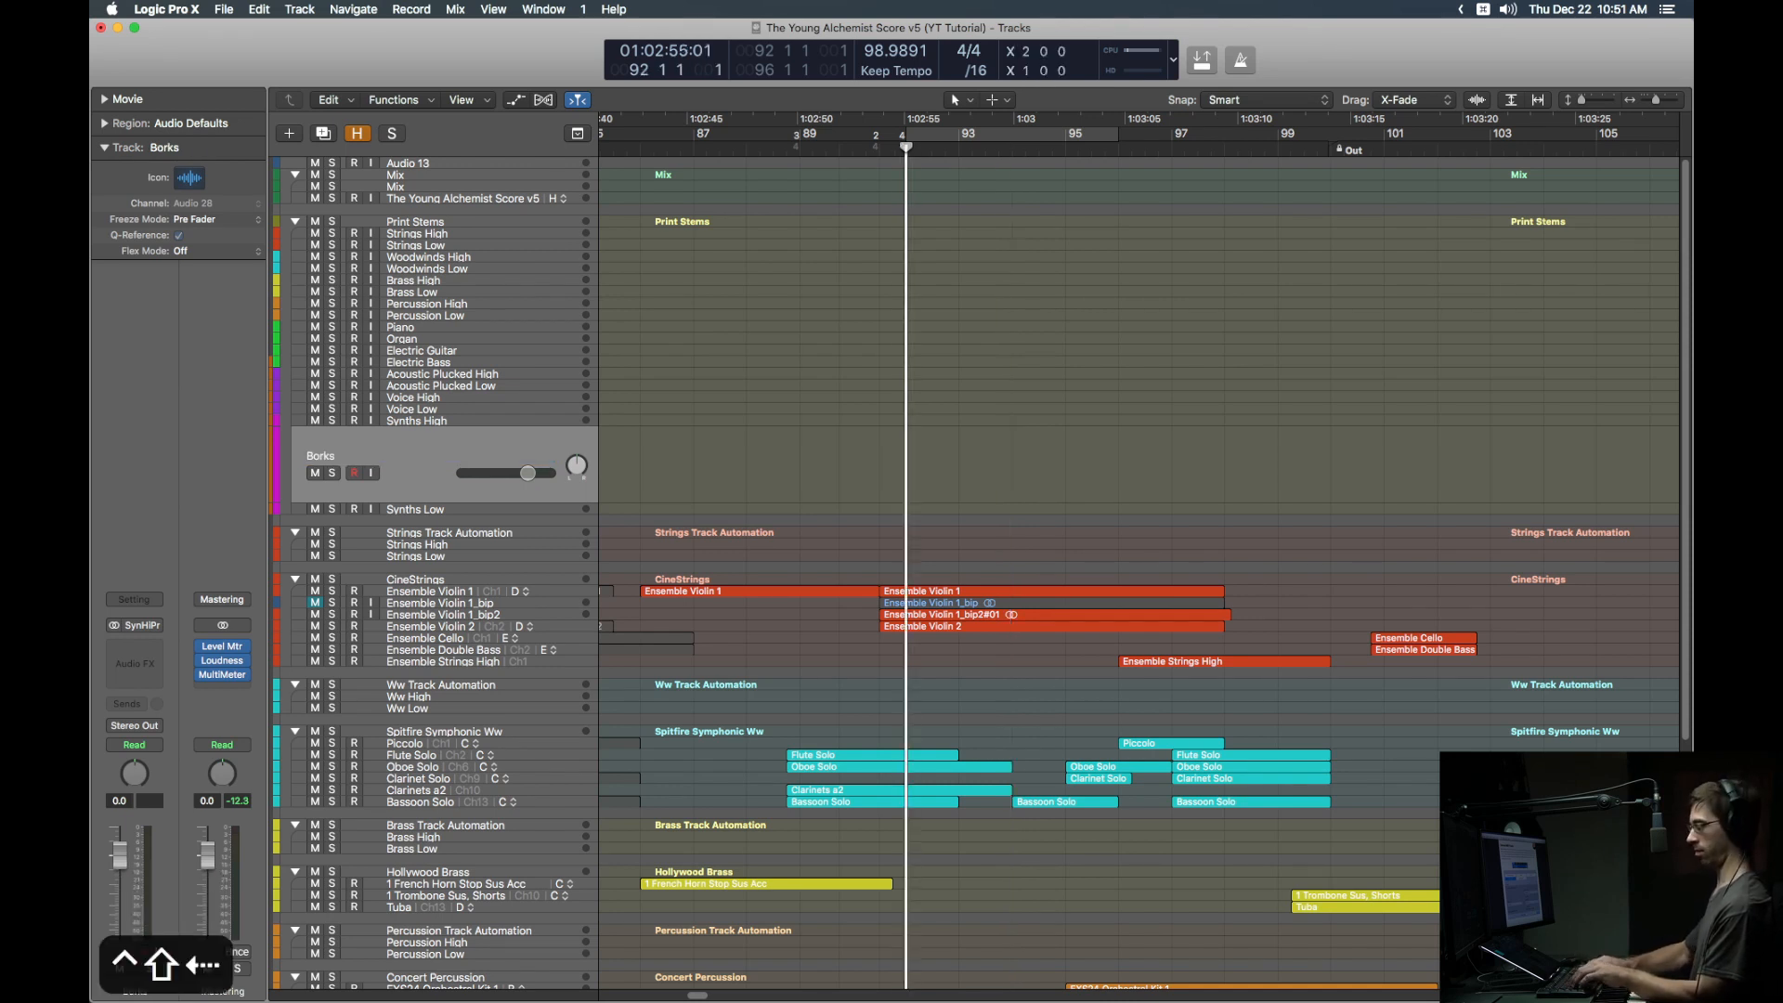
key(ctrl+i)
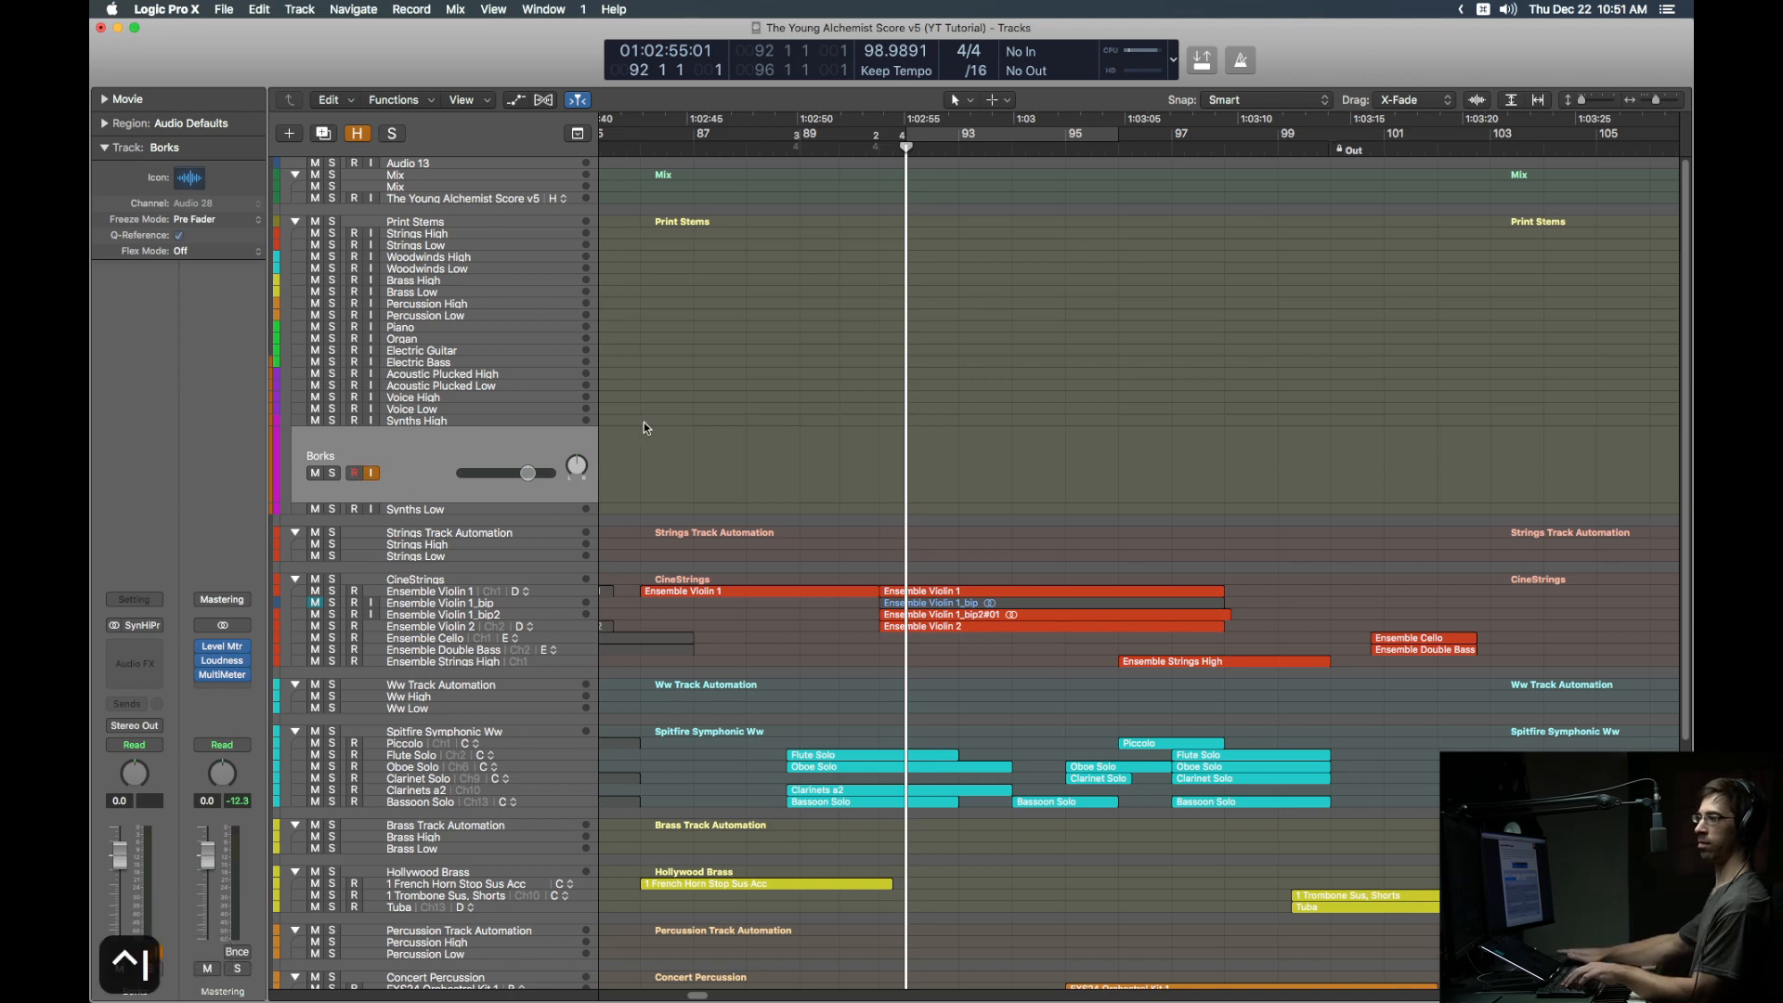
scroll(935, 440, down, 10)
key(ctrl+s)
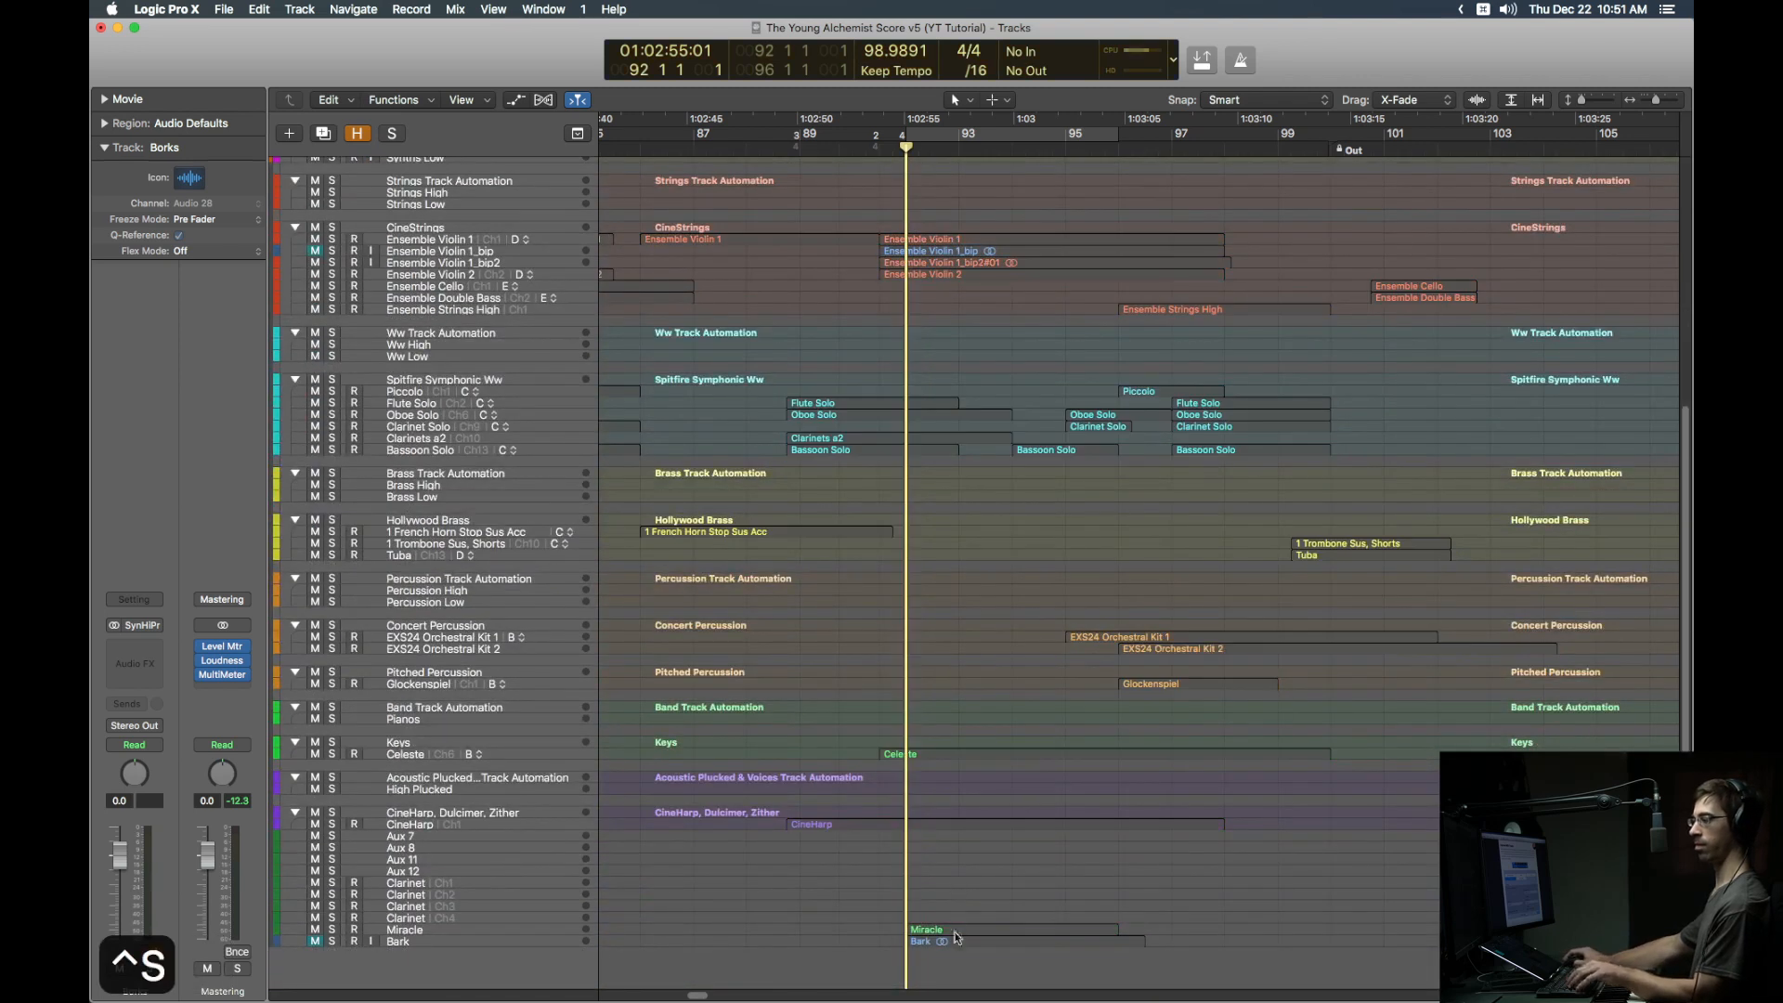
click(955, 931)
key(r)
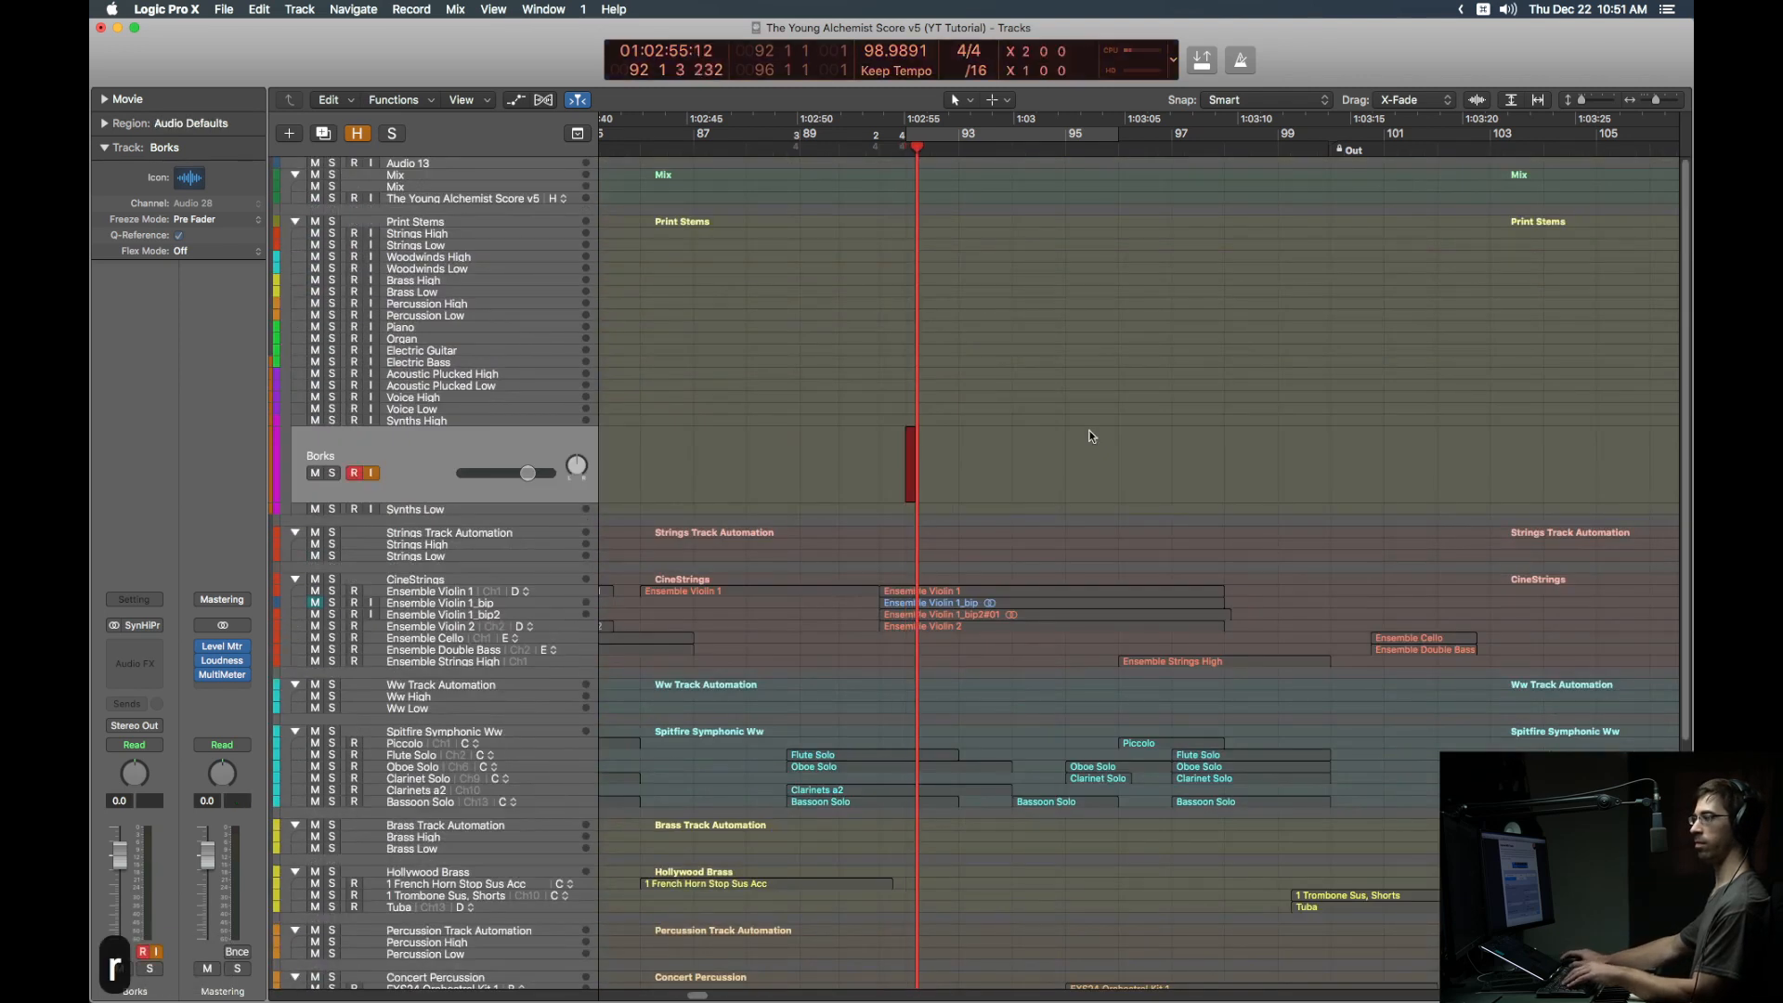
scroll(1092, 436, down, 5)
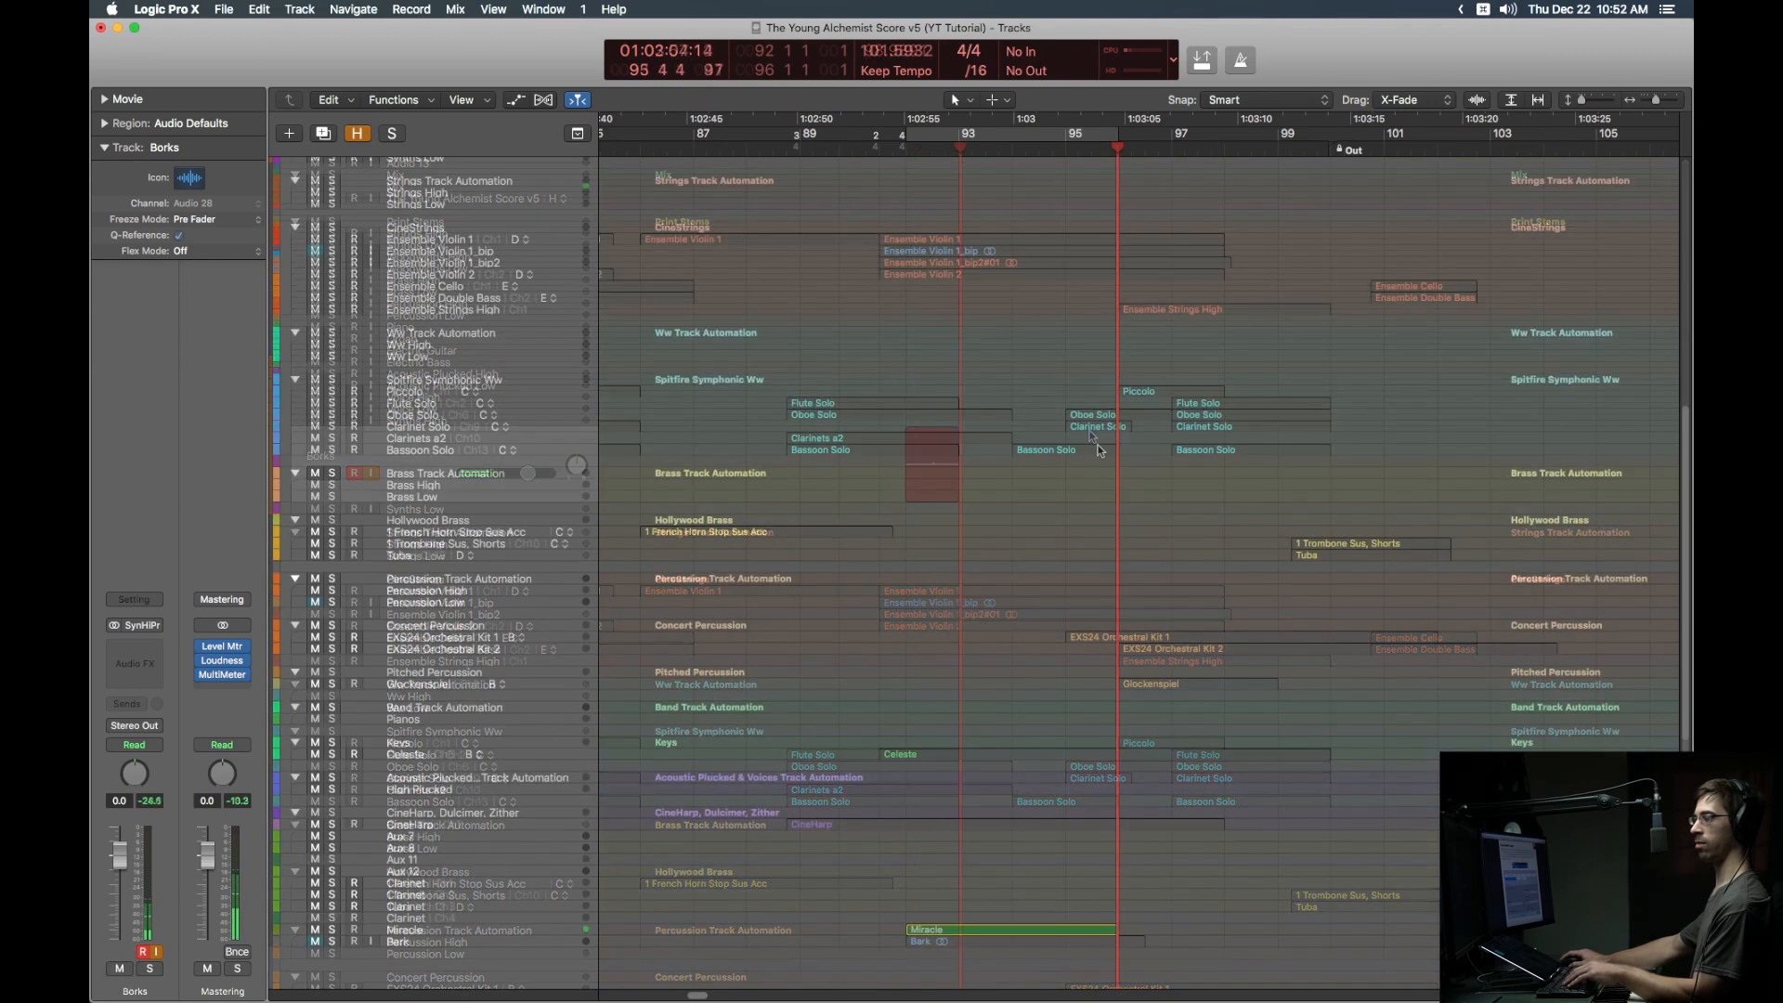
key(space)
Step: Turn solo off and briefly show, then hide, the Borks#01 region waveform
scroll(1099, 459, up, 5)
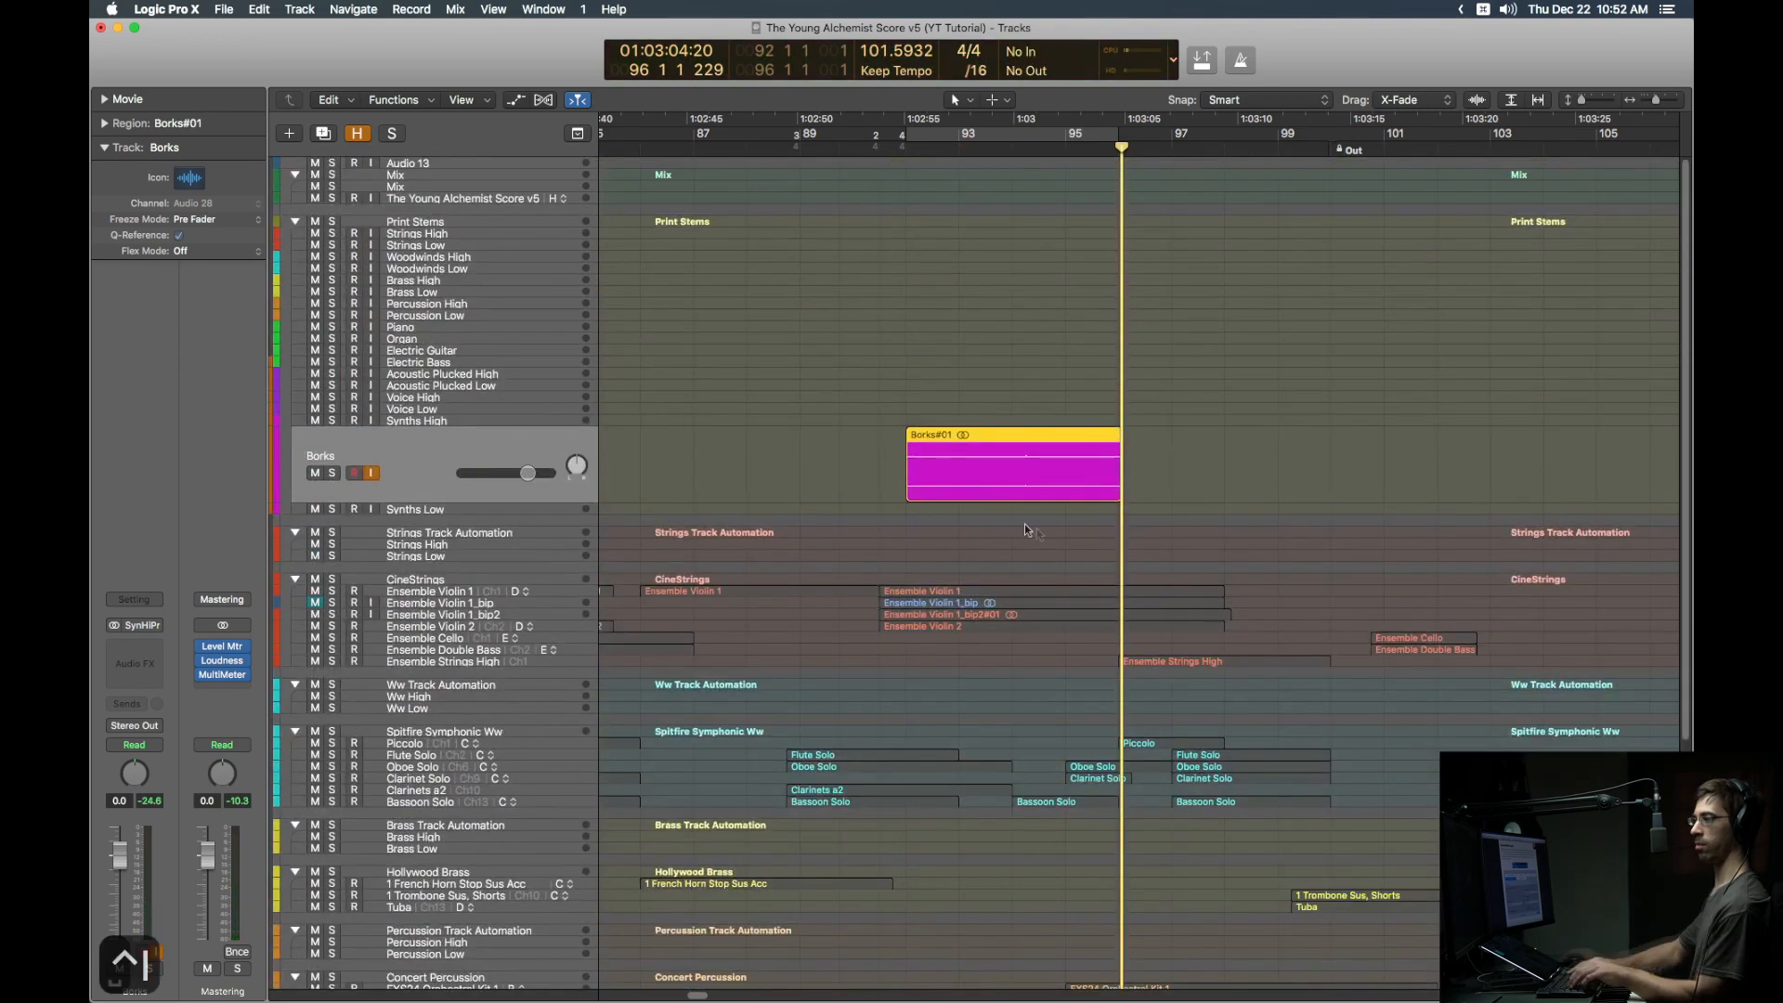
scroll(748, 427, down, 4)
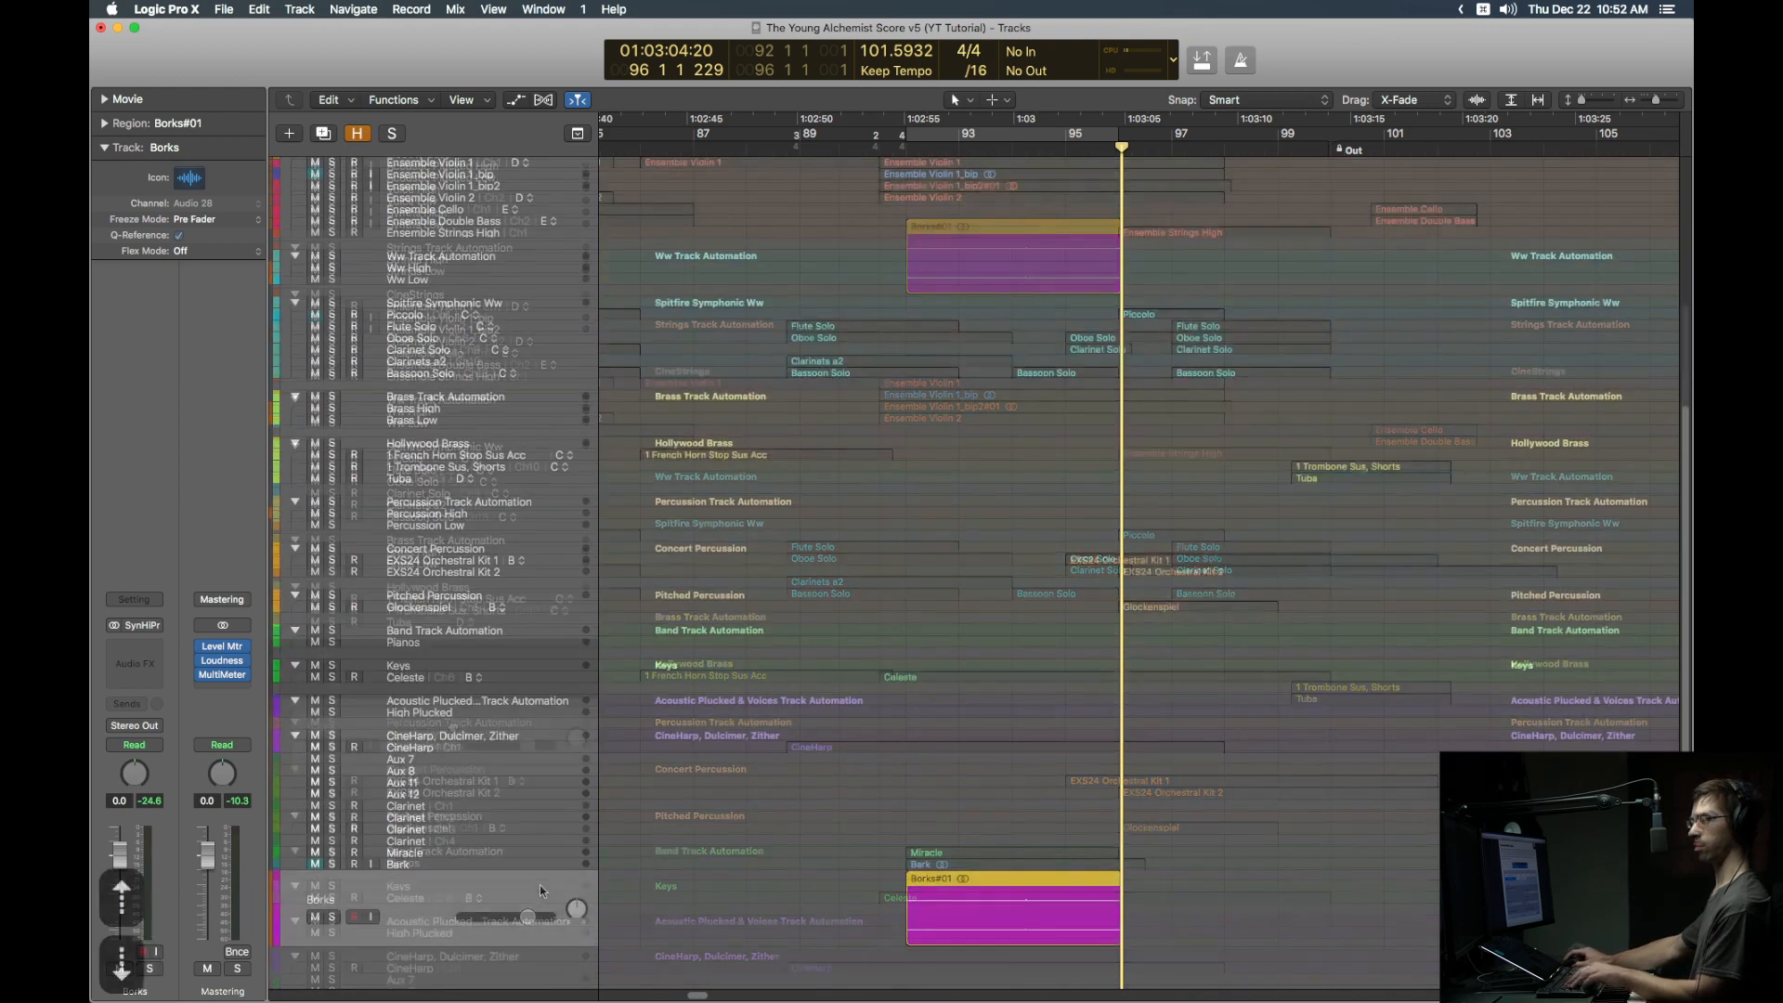
key(ctrl+s)
key(alt+super+8)
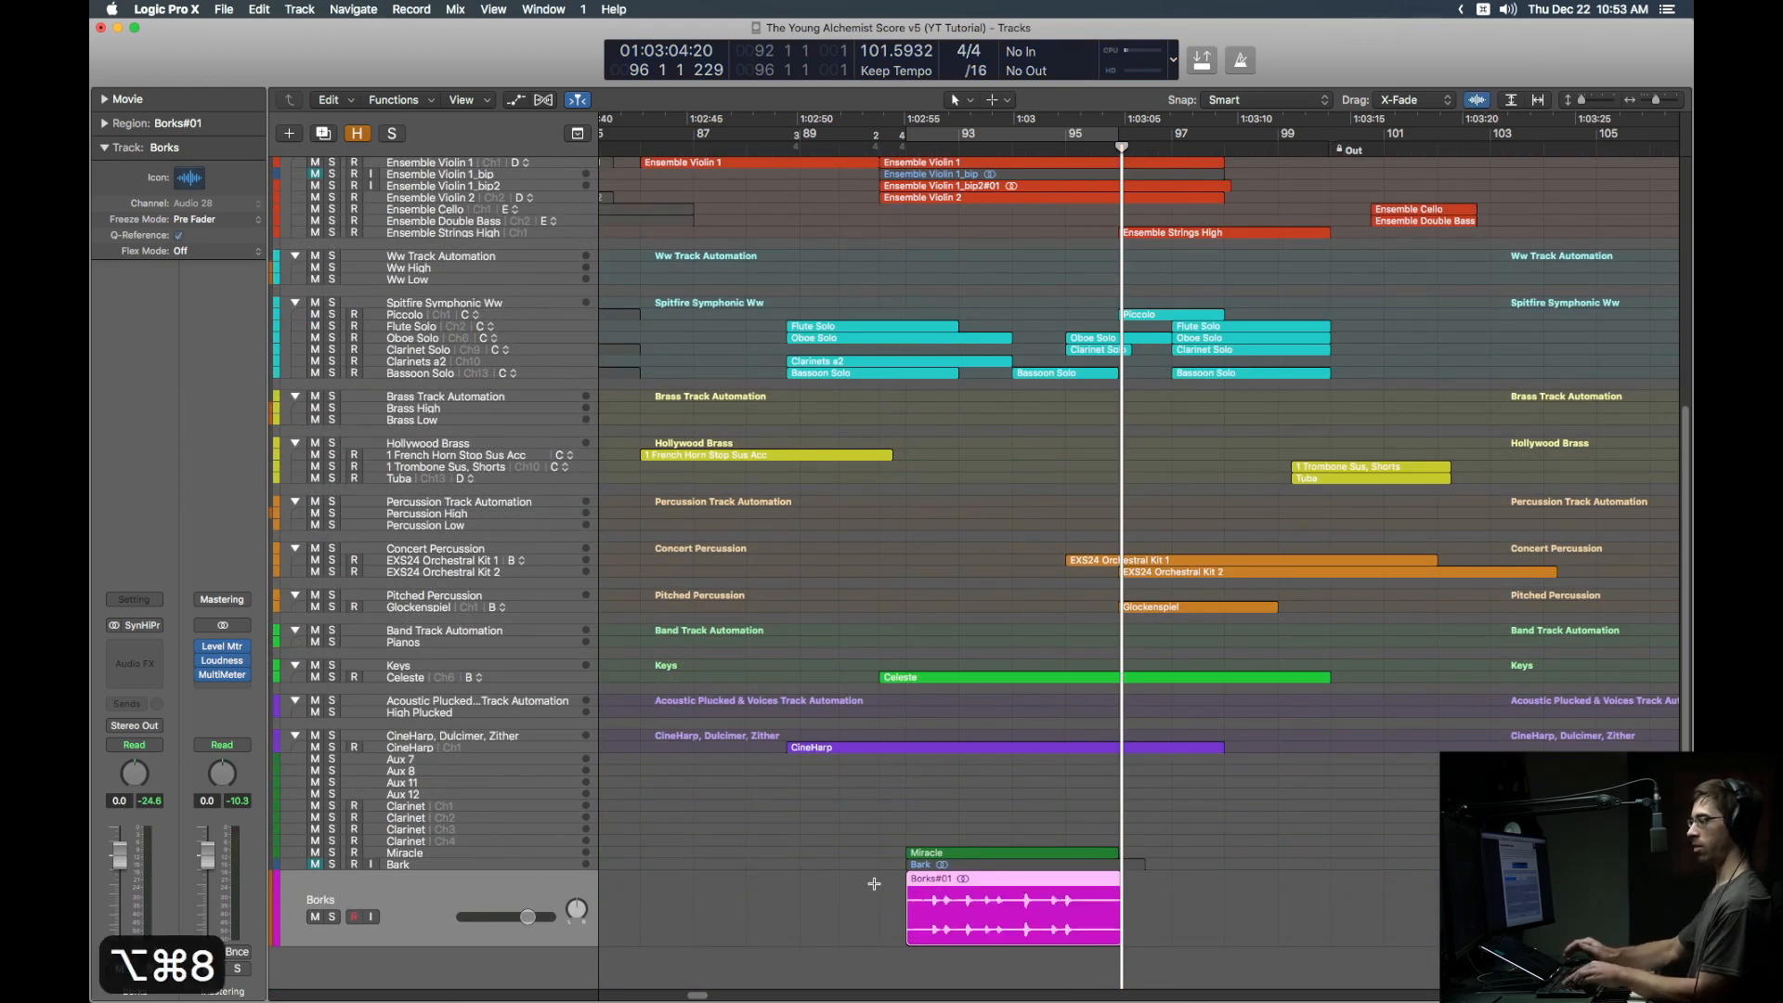
key(alt+super+1)
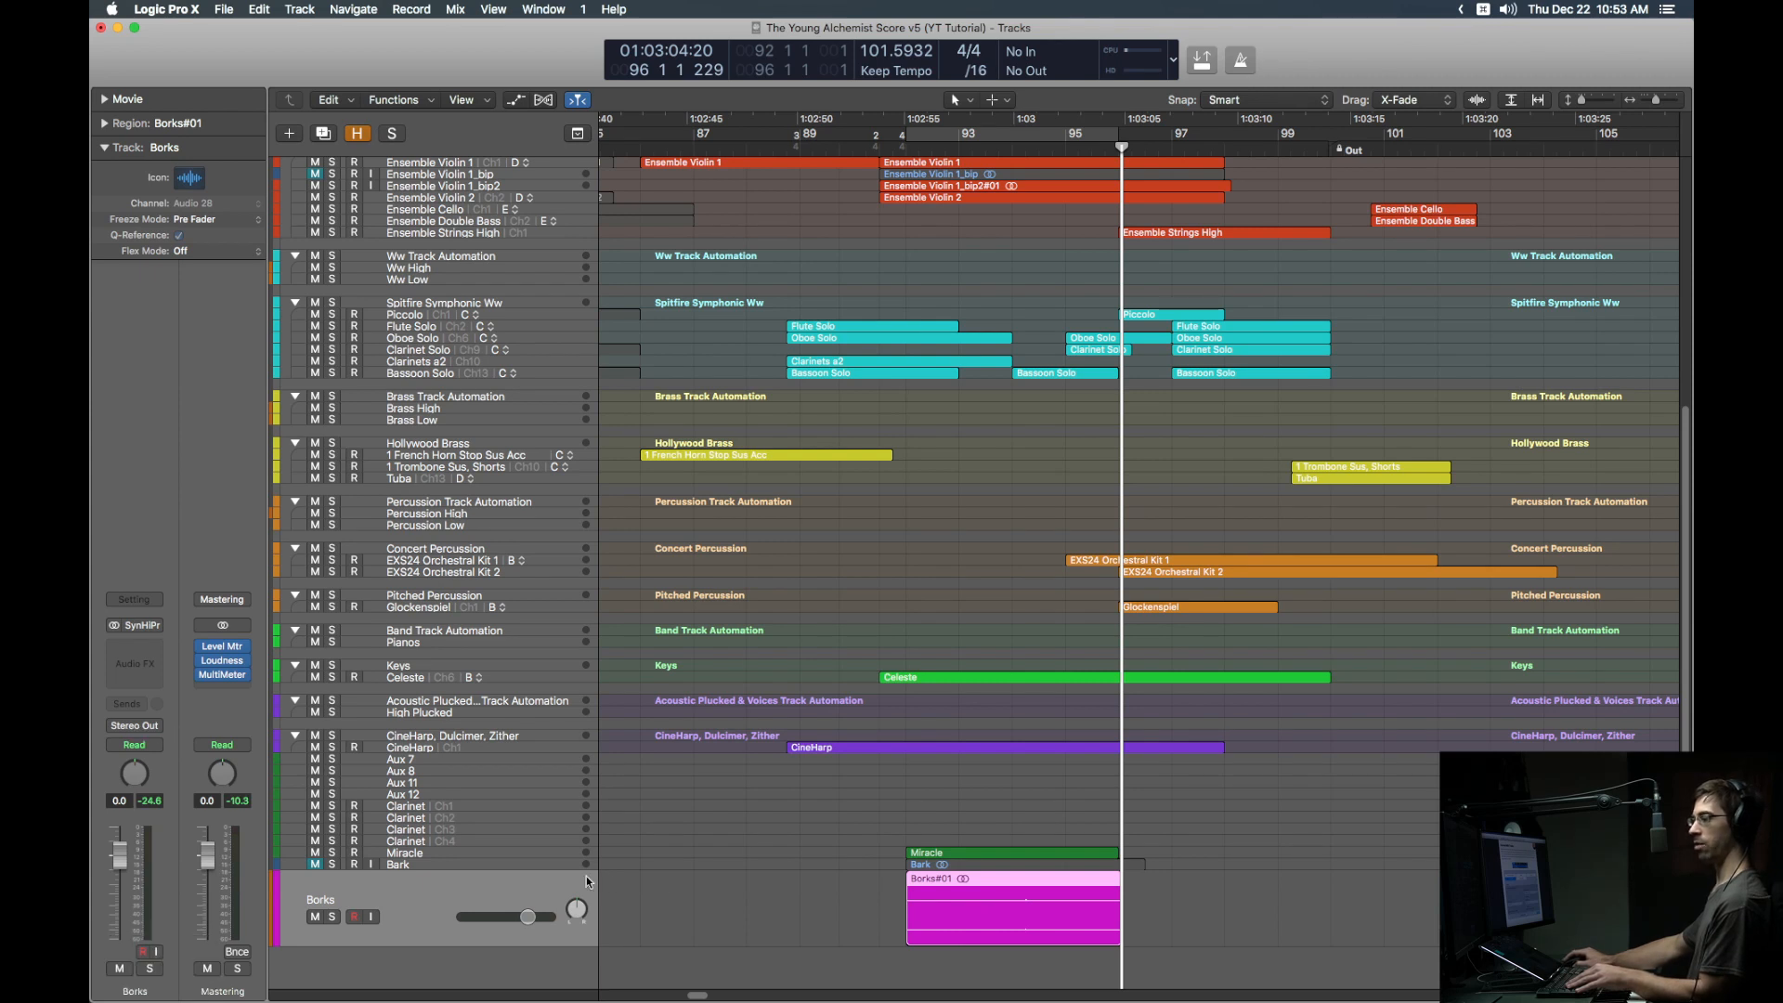
click(540, 851)
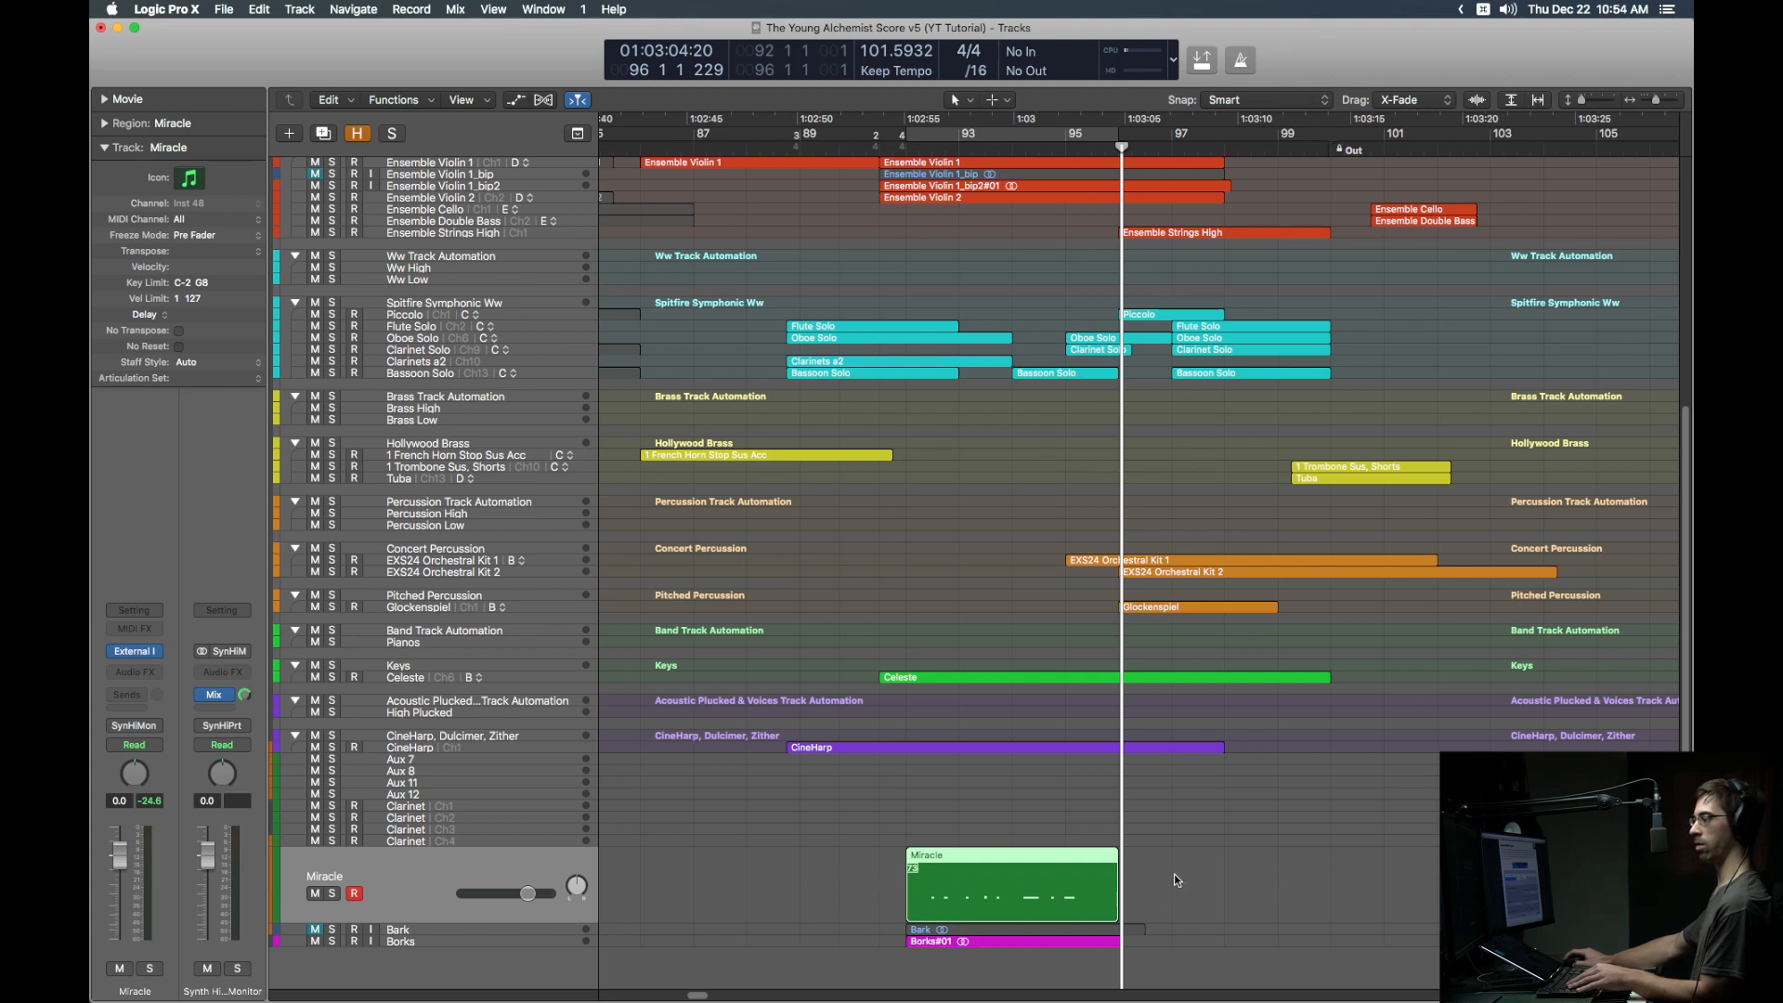
key(Down)
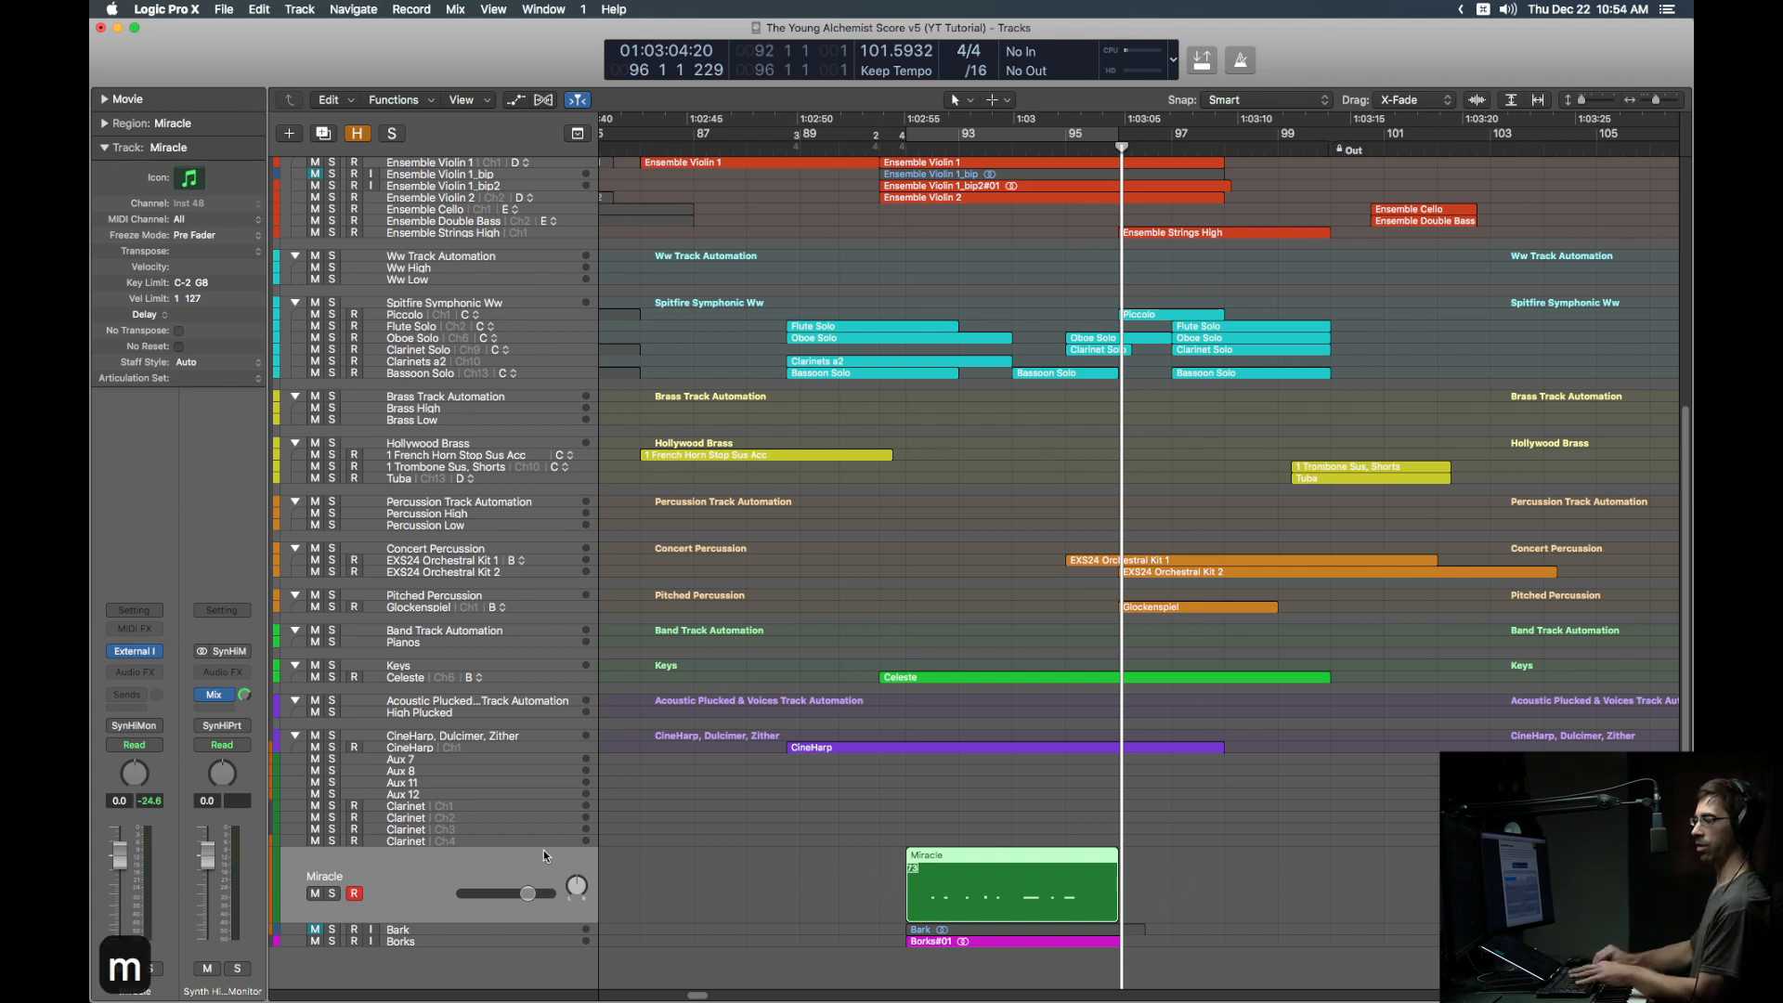
key(Down)
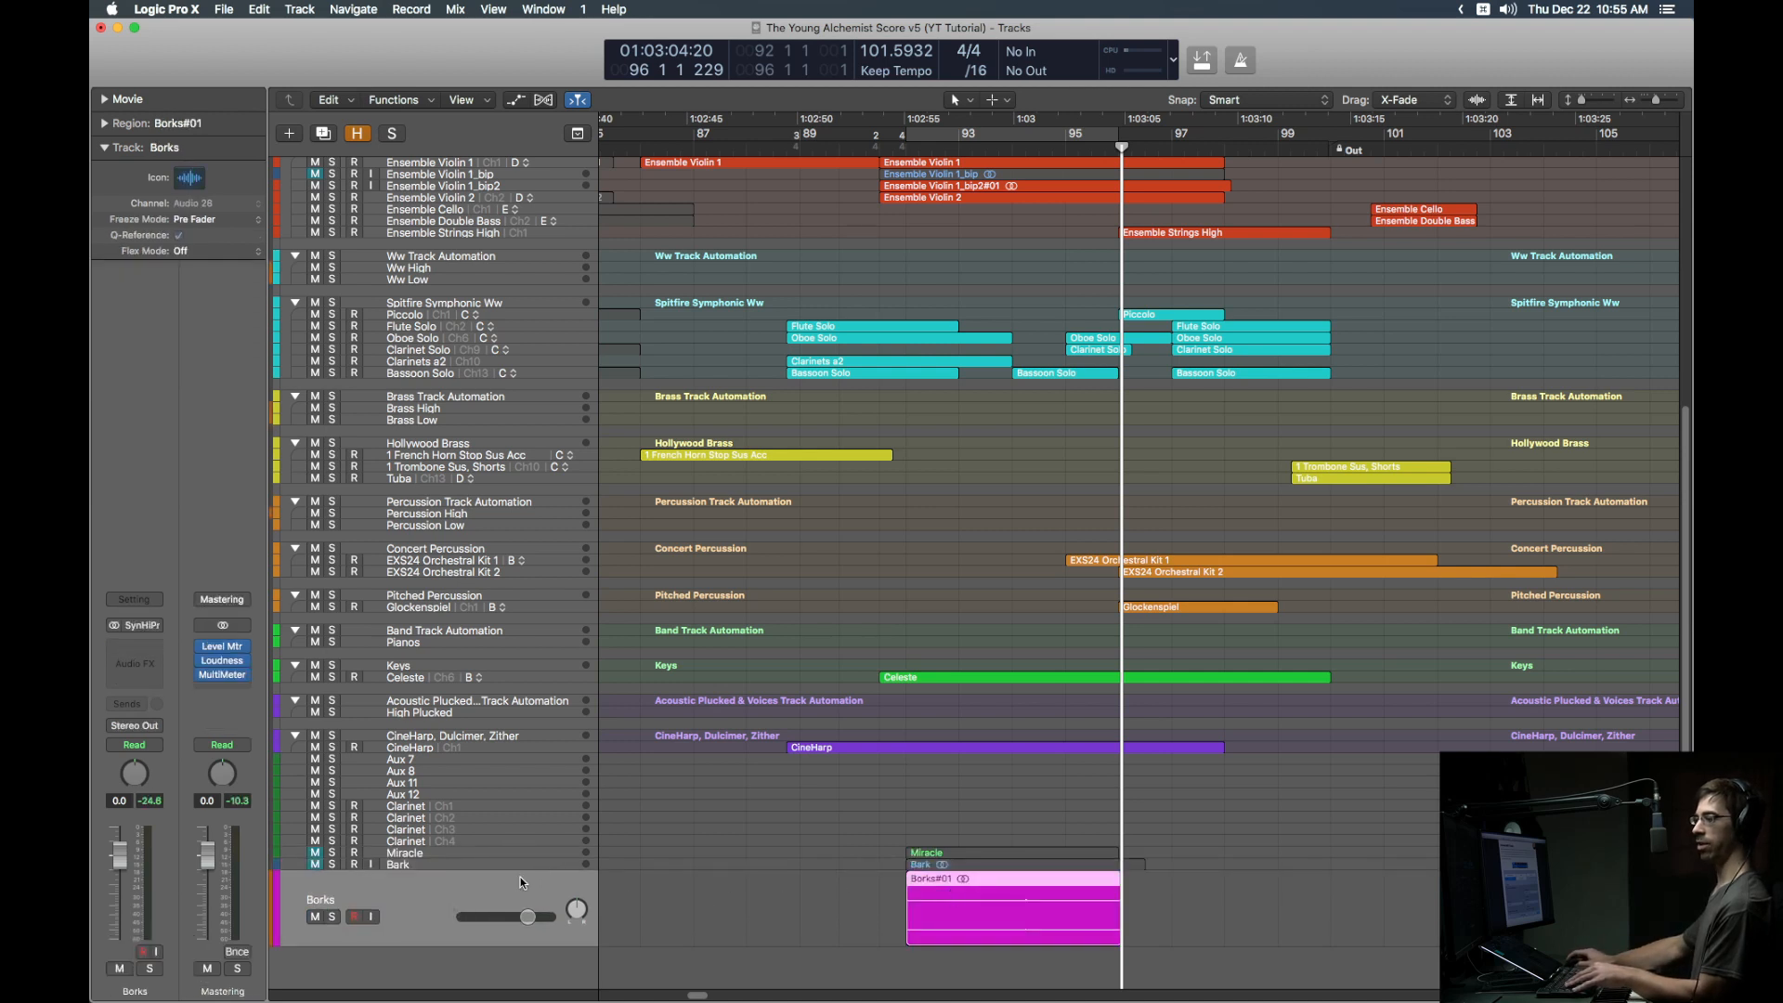
click(141, 725)
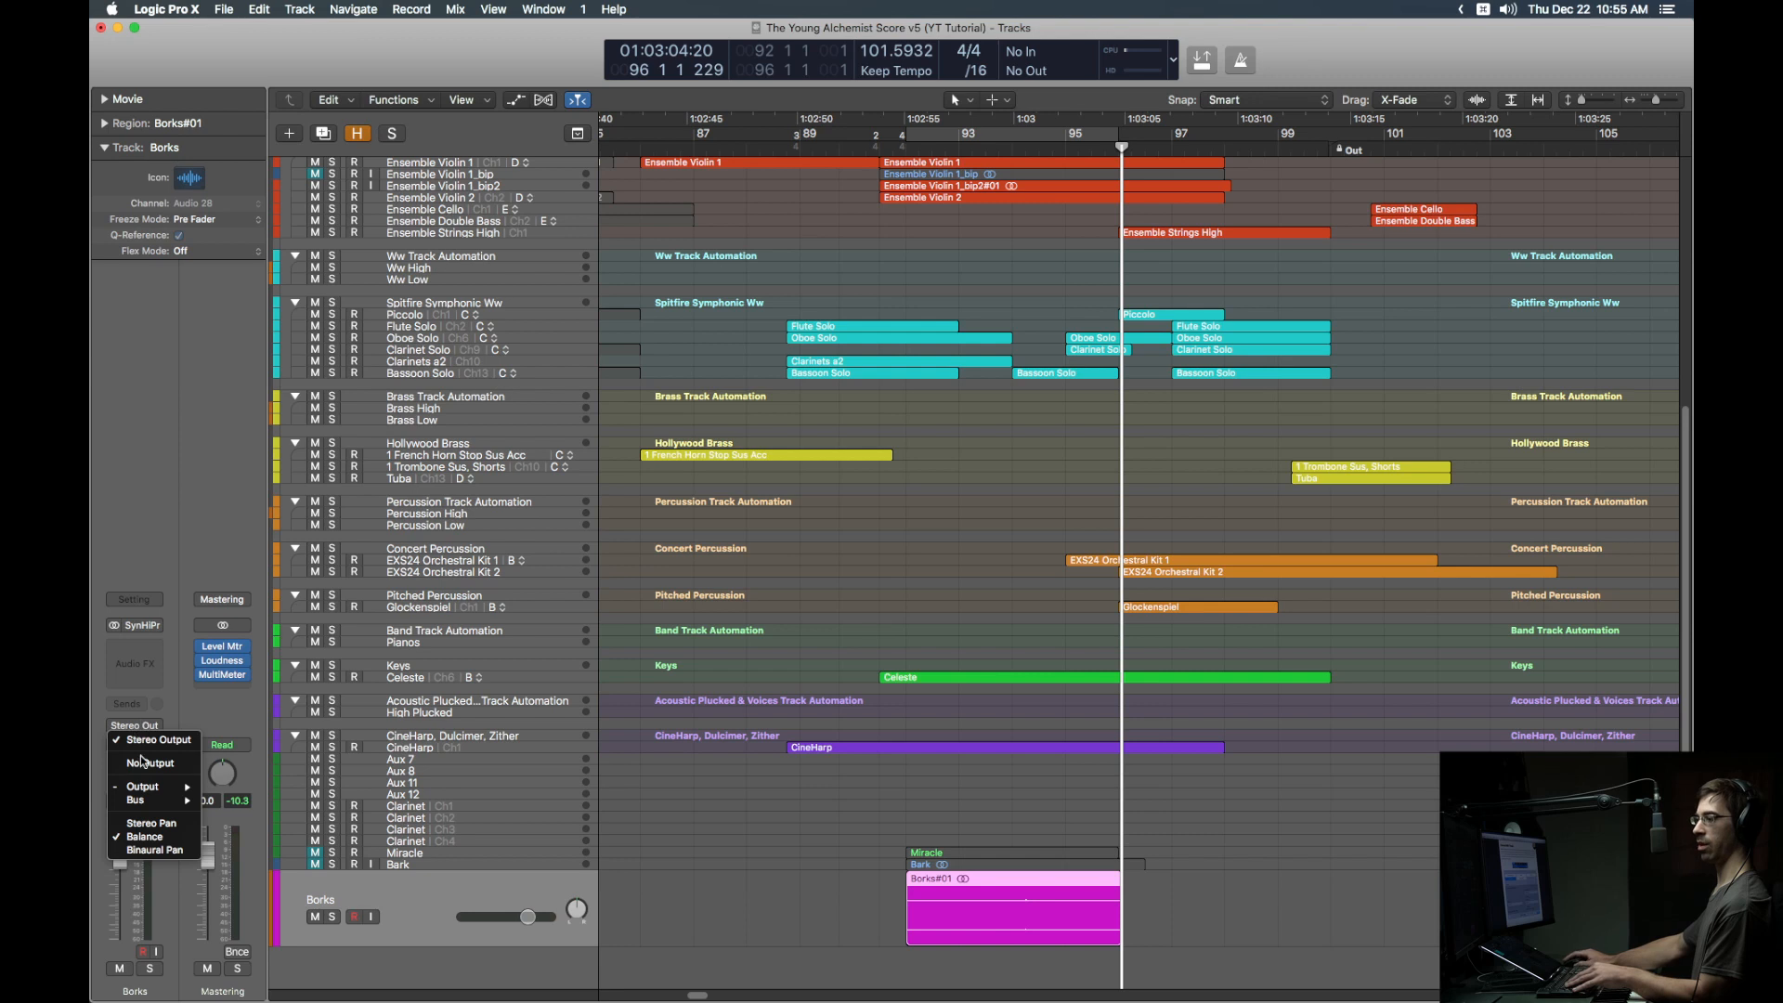
mouse_move(137, 801)
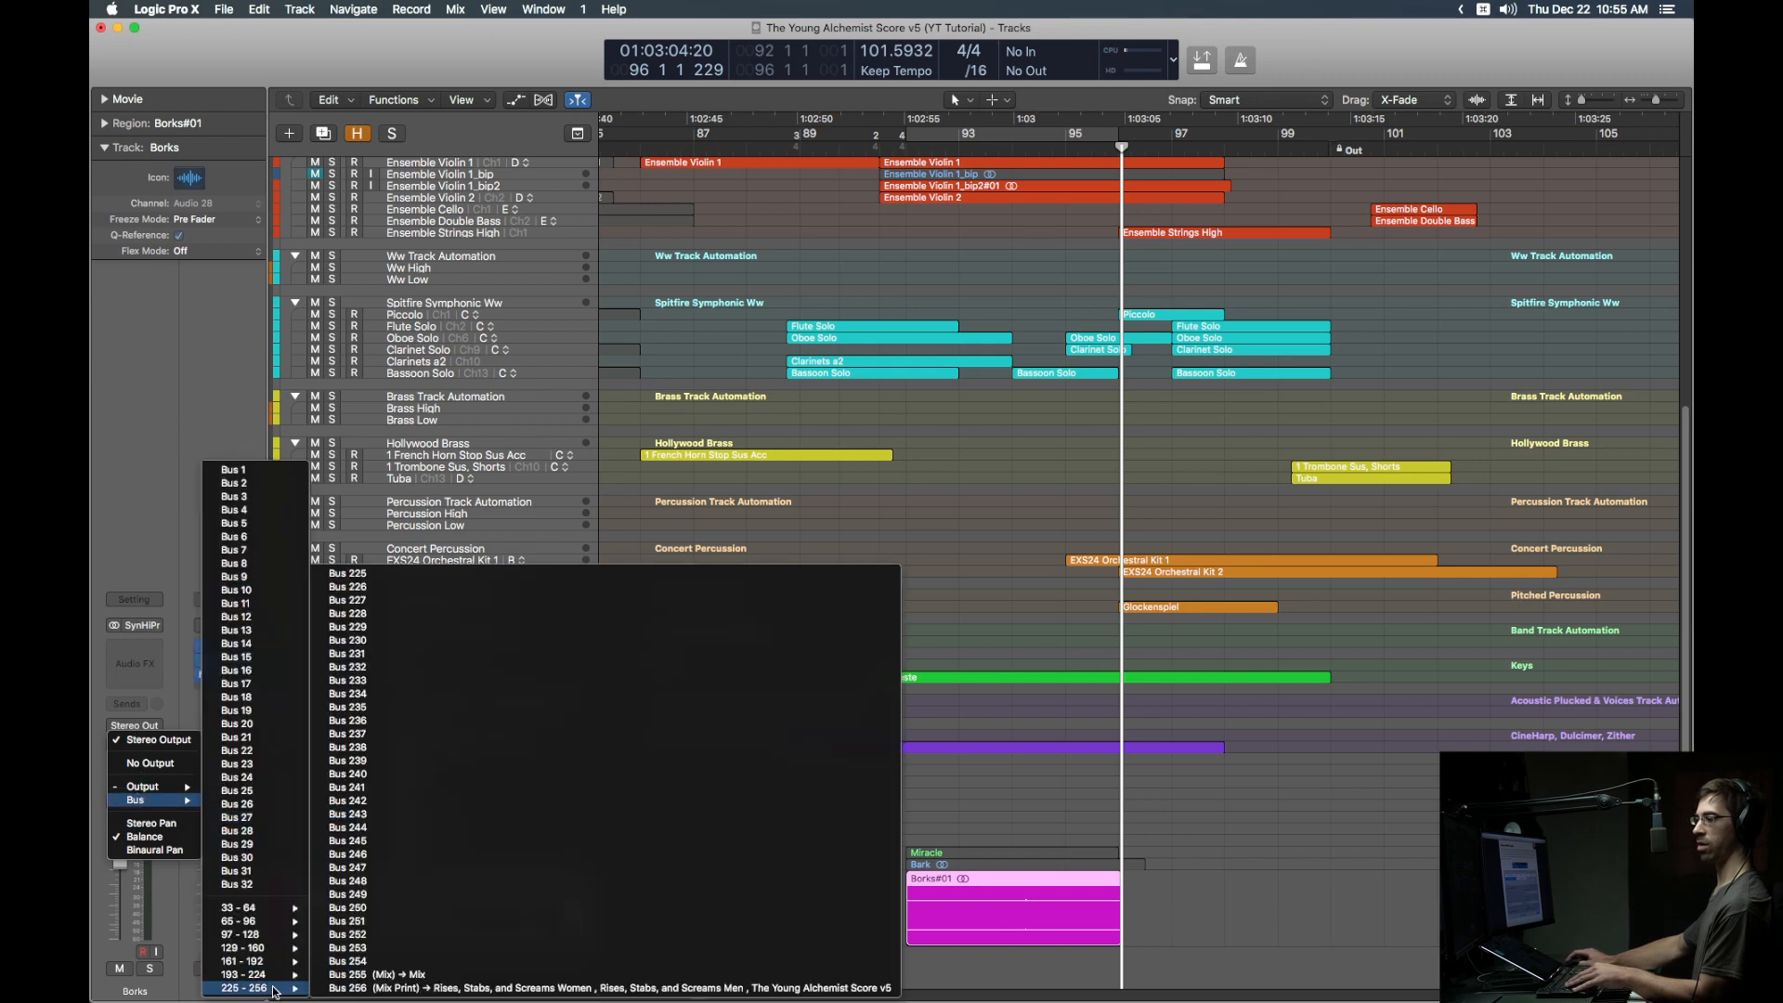
mouse_move(245, 989)
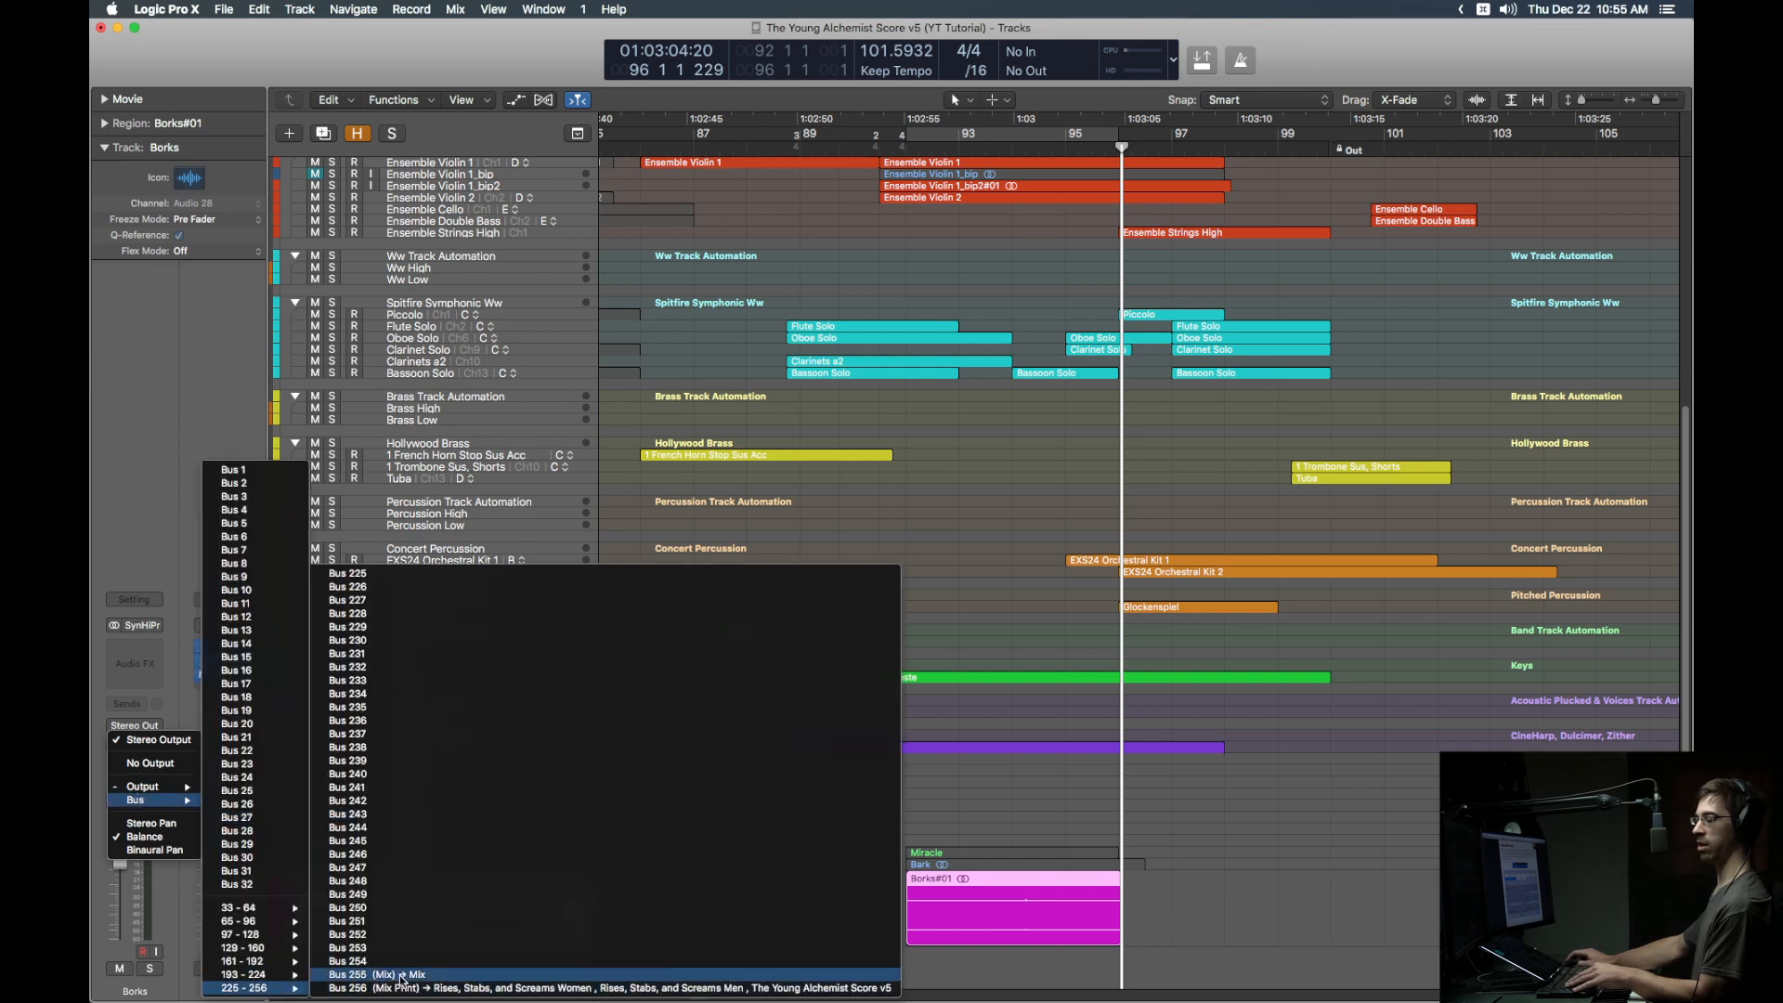
click(402, 976)
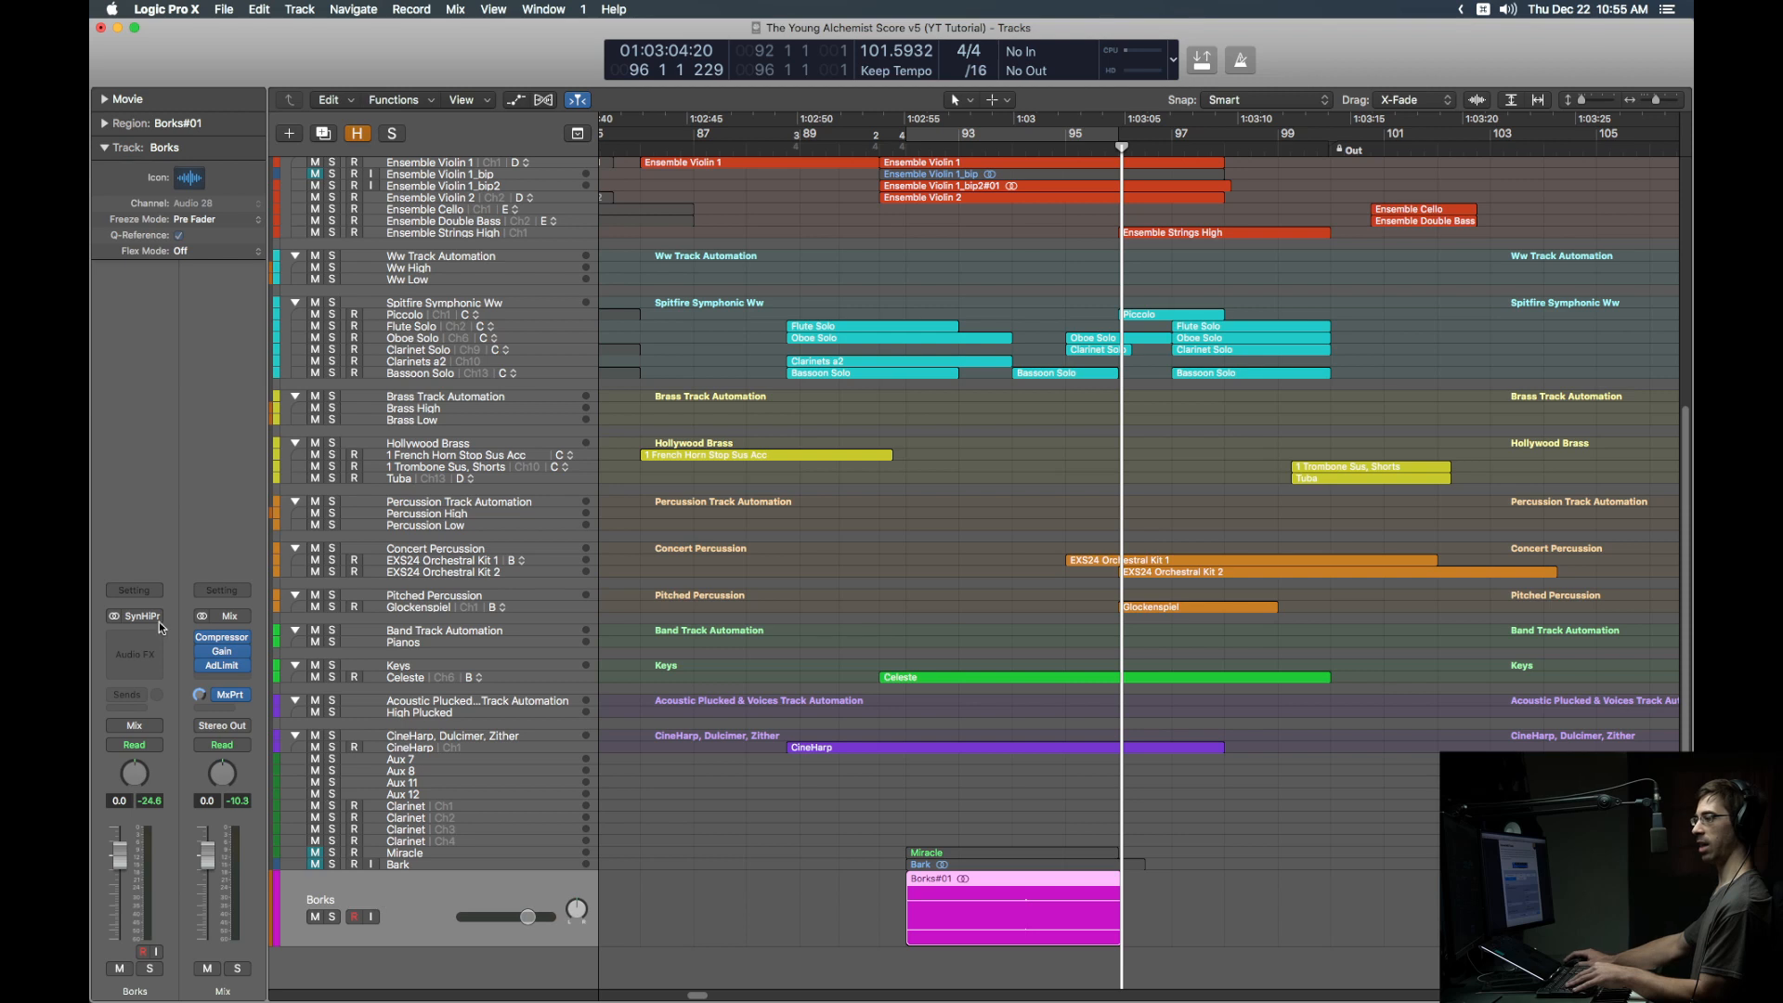
click(153, 731)
mouse_move(165, 792)
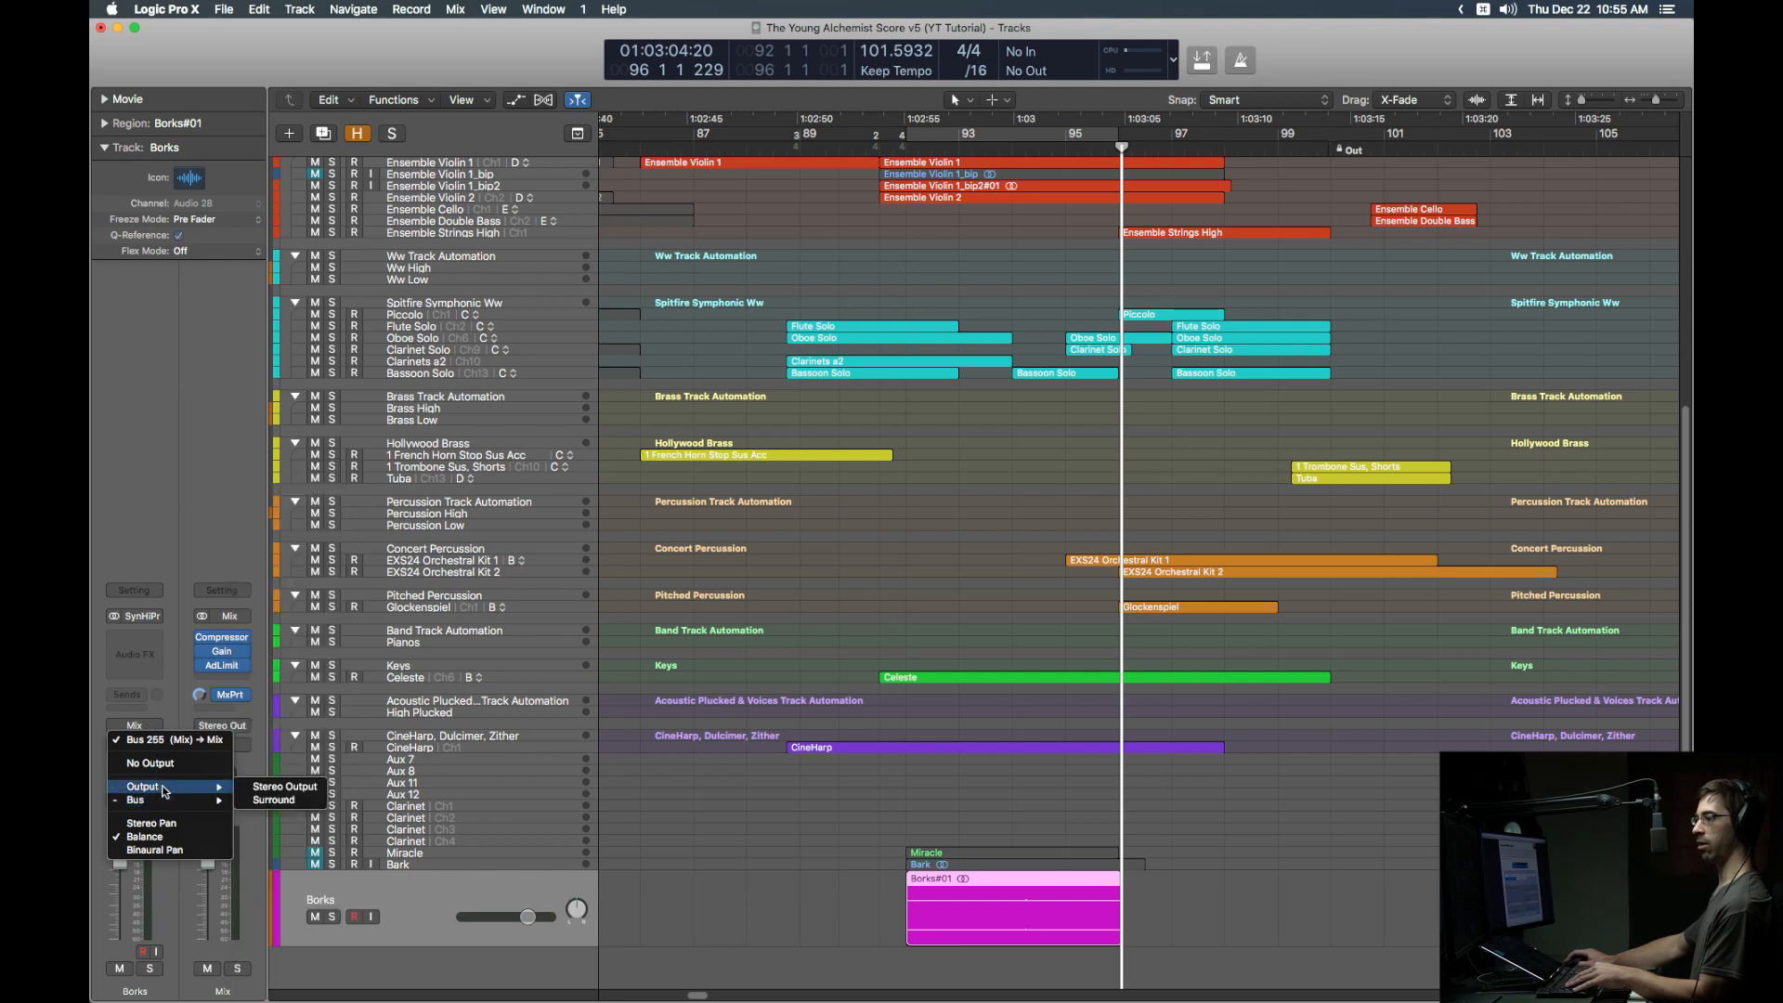
click(283, 789)
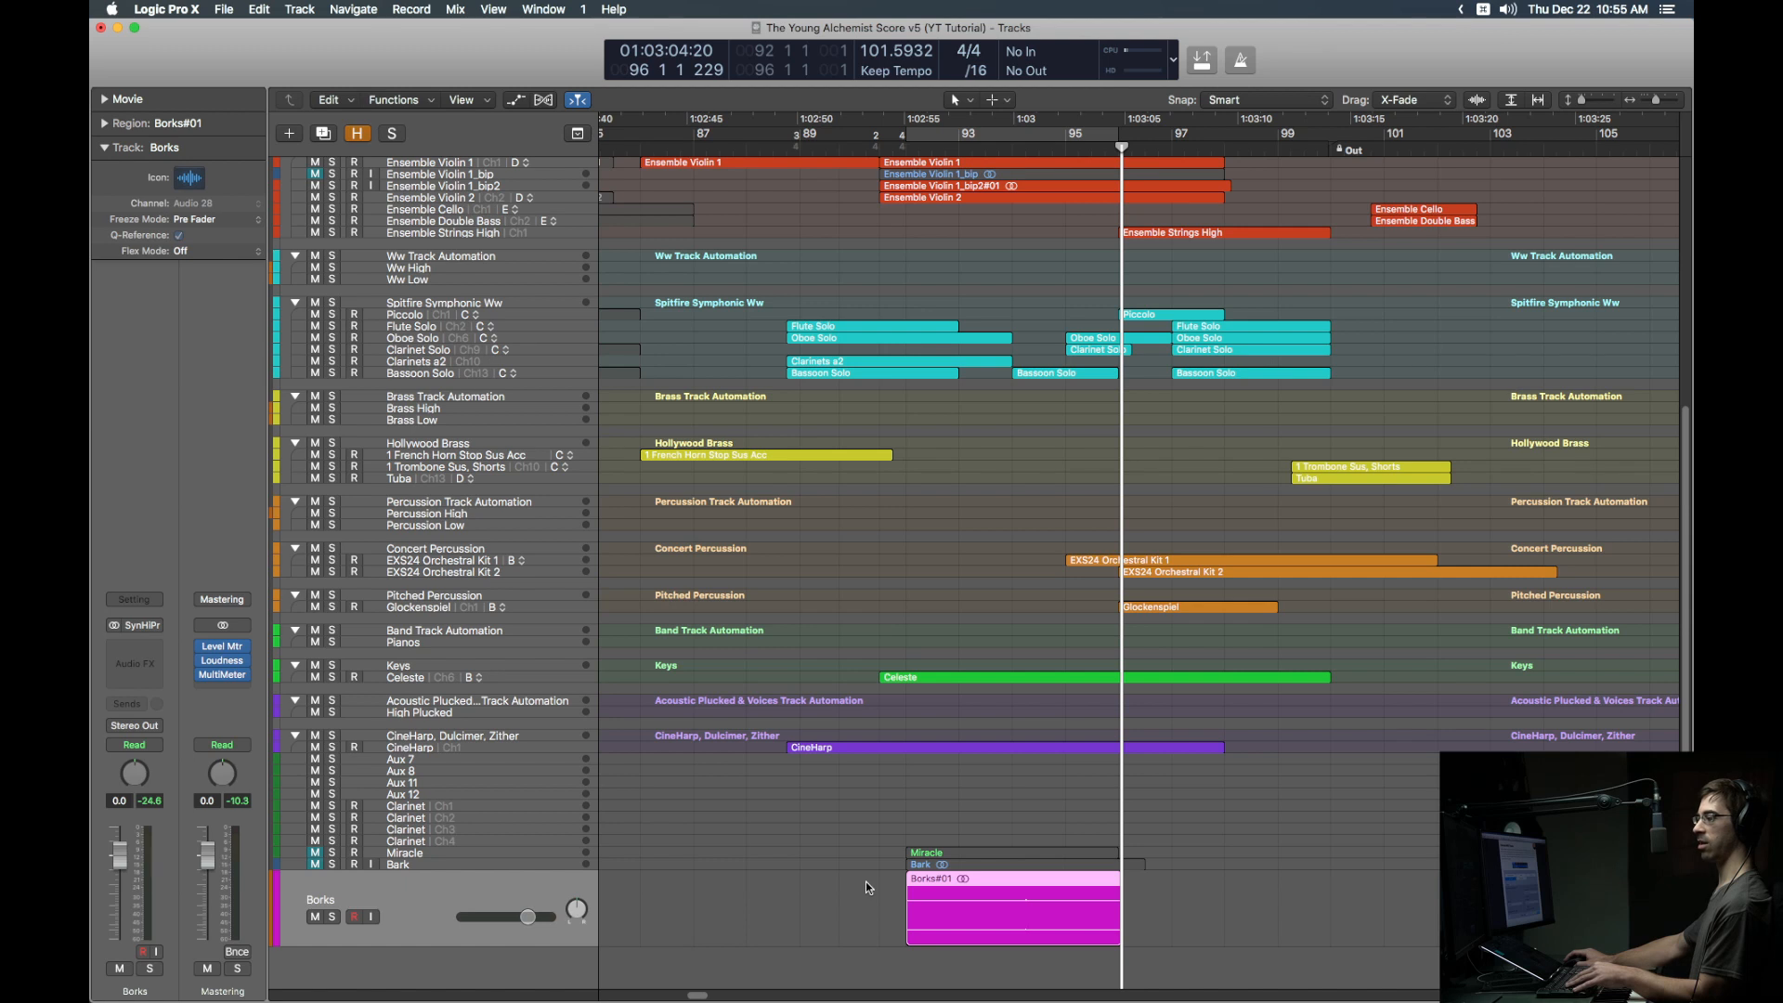
click(866, 882)
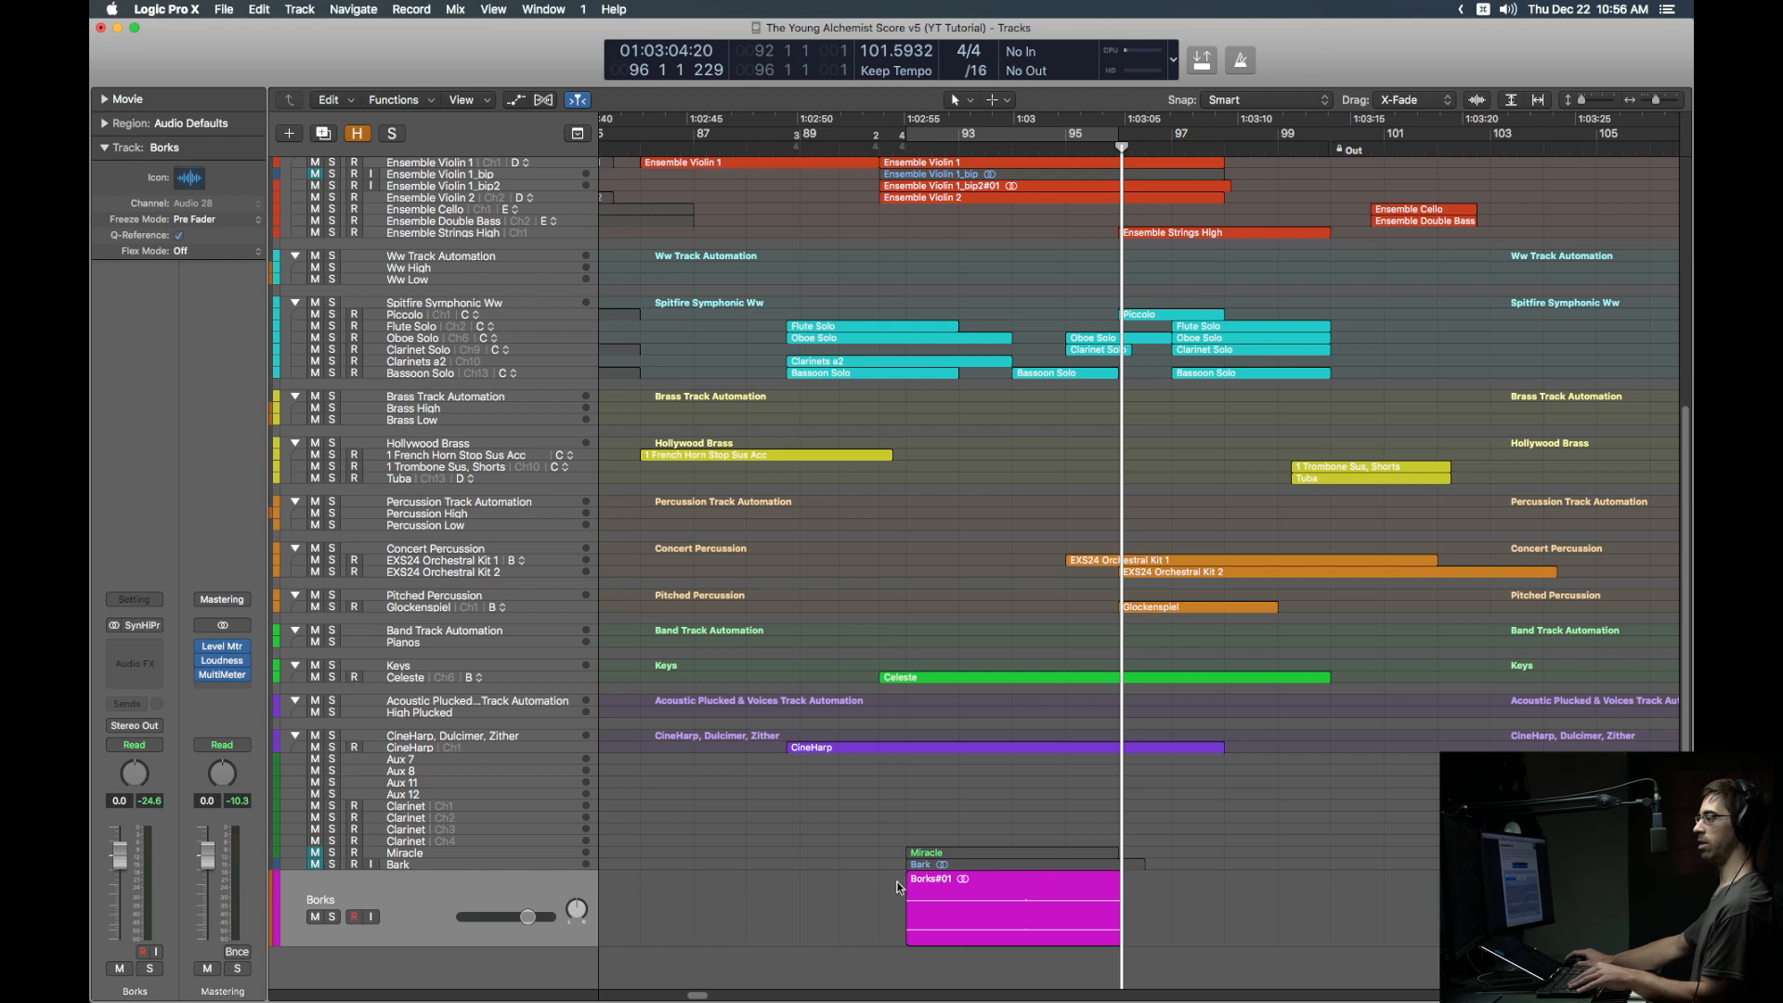
scroll(864, 882, up, 3)
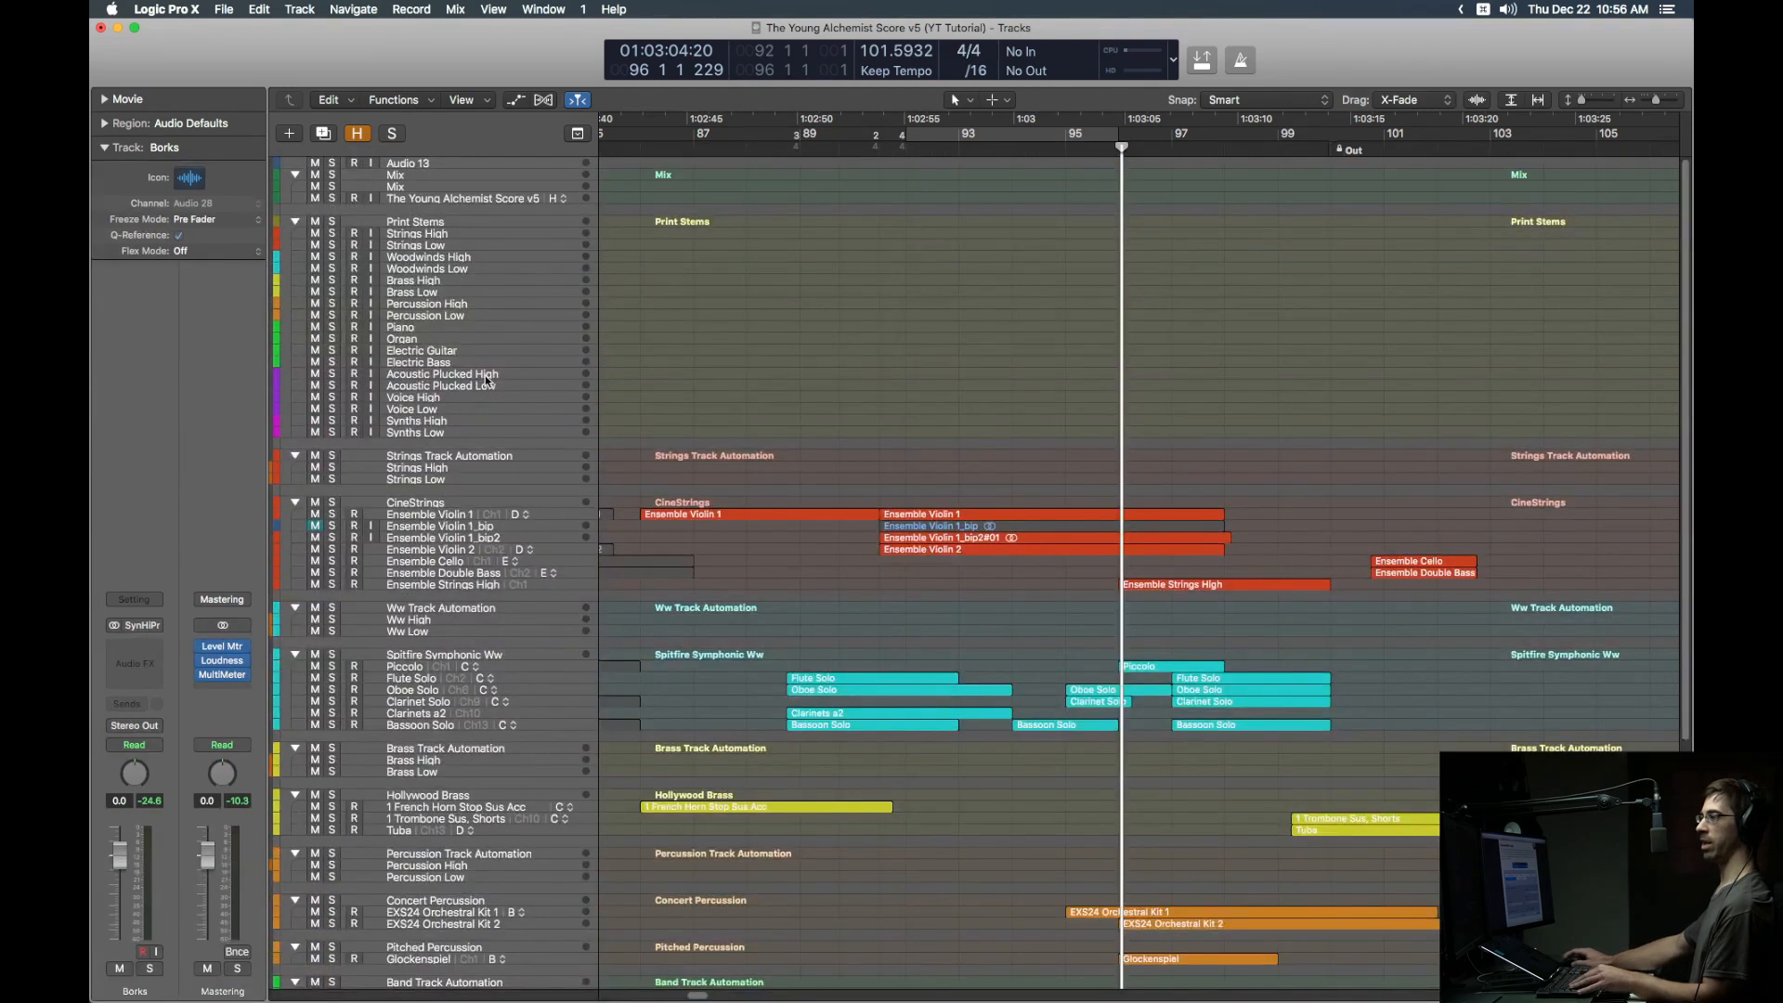
Step: Select the unused stem tracks from Percussion Low downward and hide them with Control-H
click(657, 233)
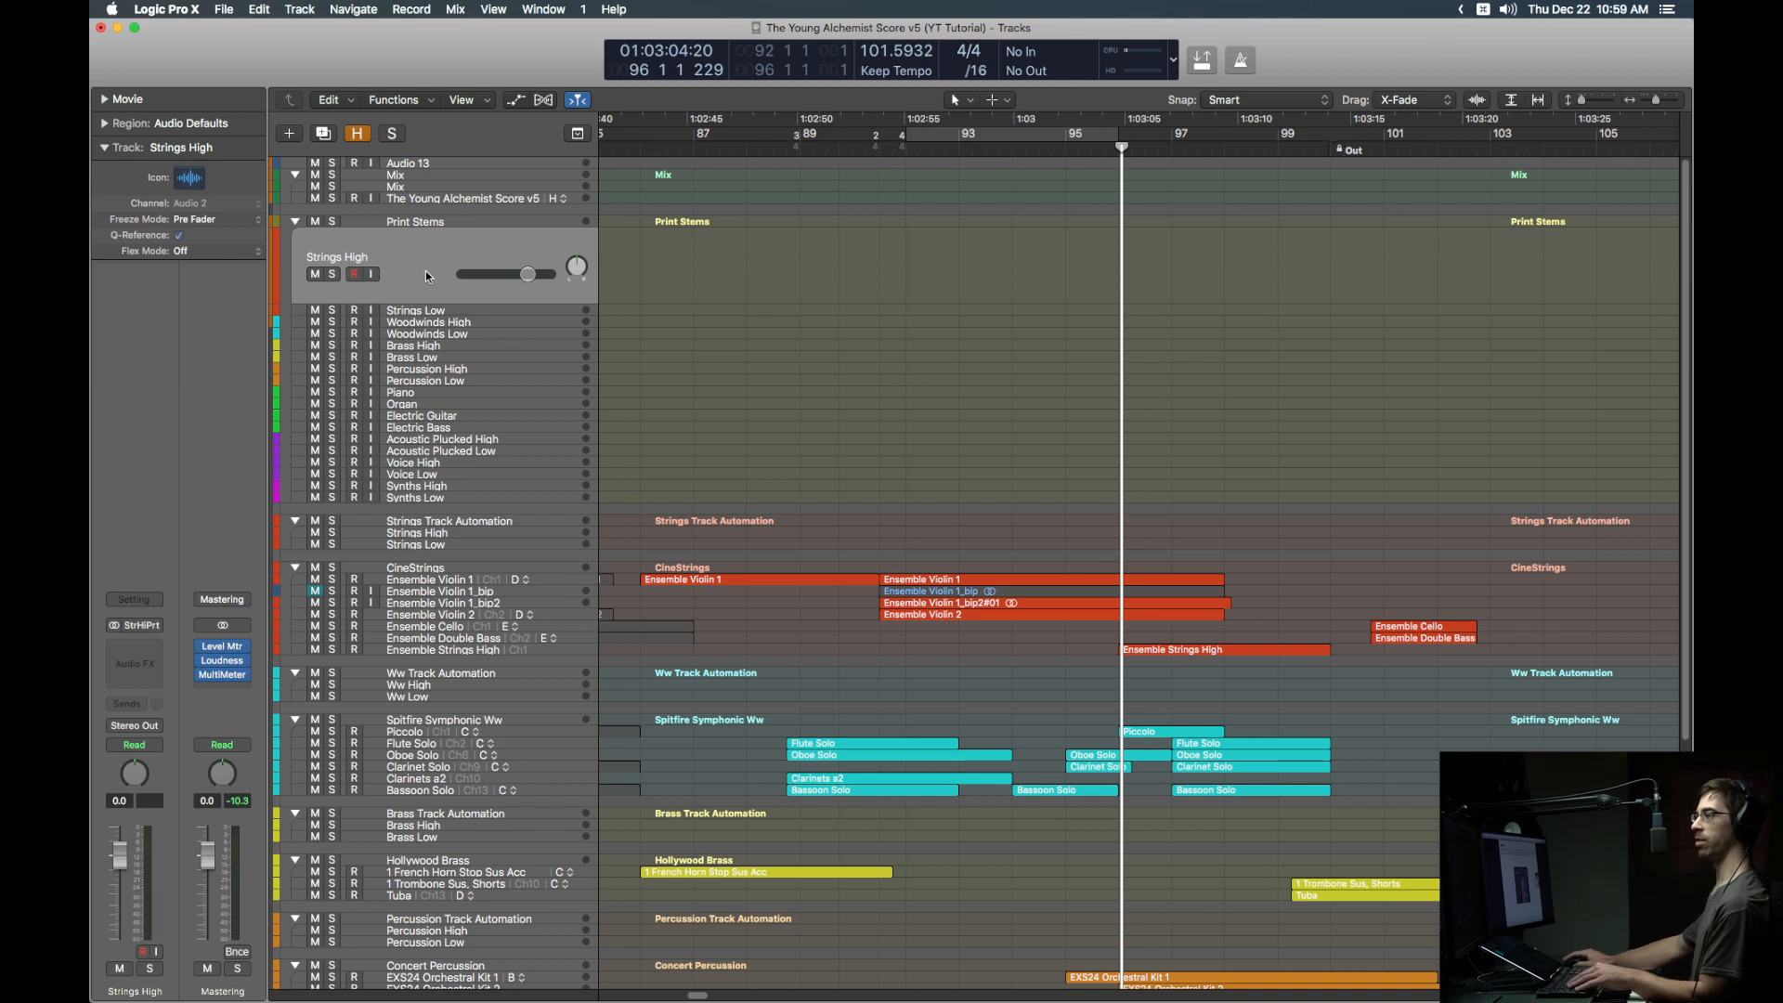
click(441, 384)
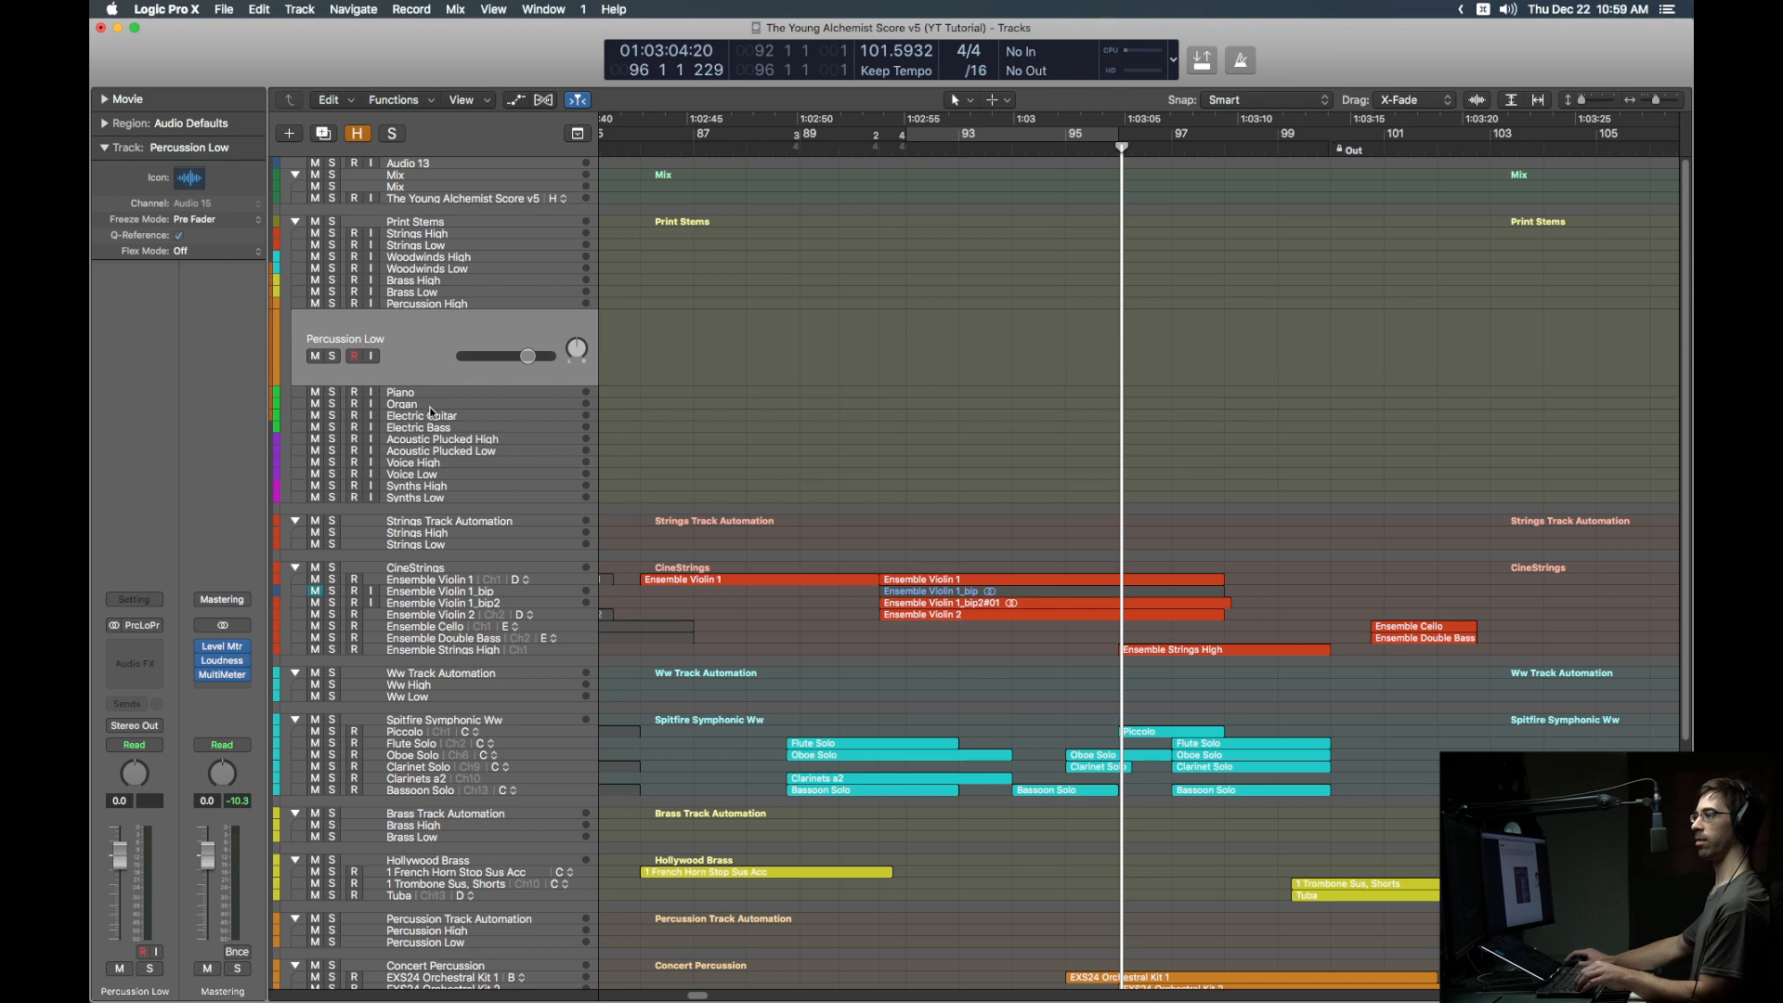
drag(420, 336, 411, 479)
key(ctrl+h)
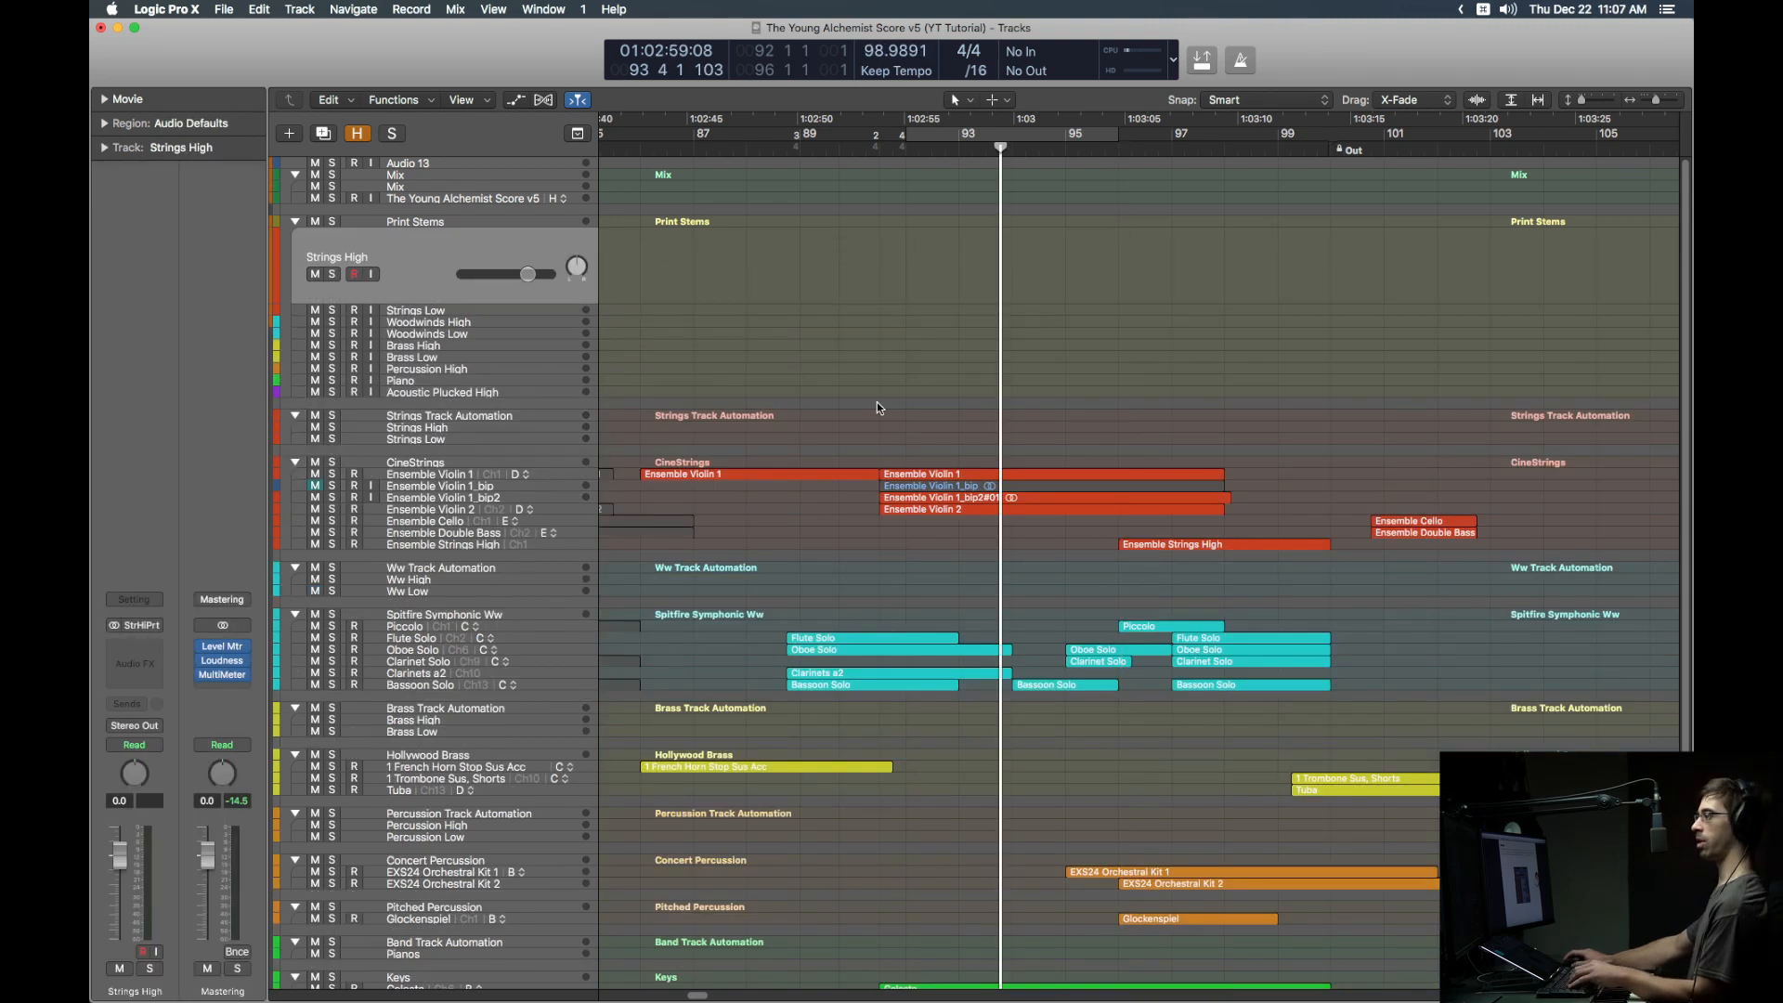
Step: Mute Ensemble Violin 1 and give Ensemble Violin 1_bip2#01 a Speed Up fade-in of 4313, then preview it
click(922, 473)
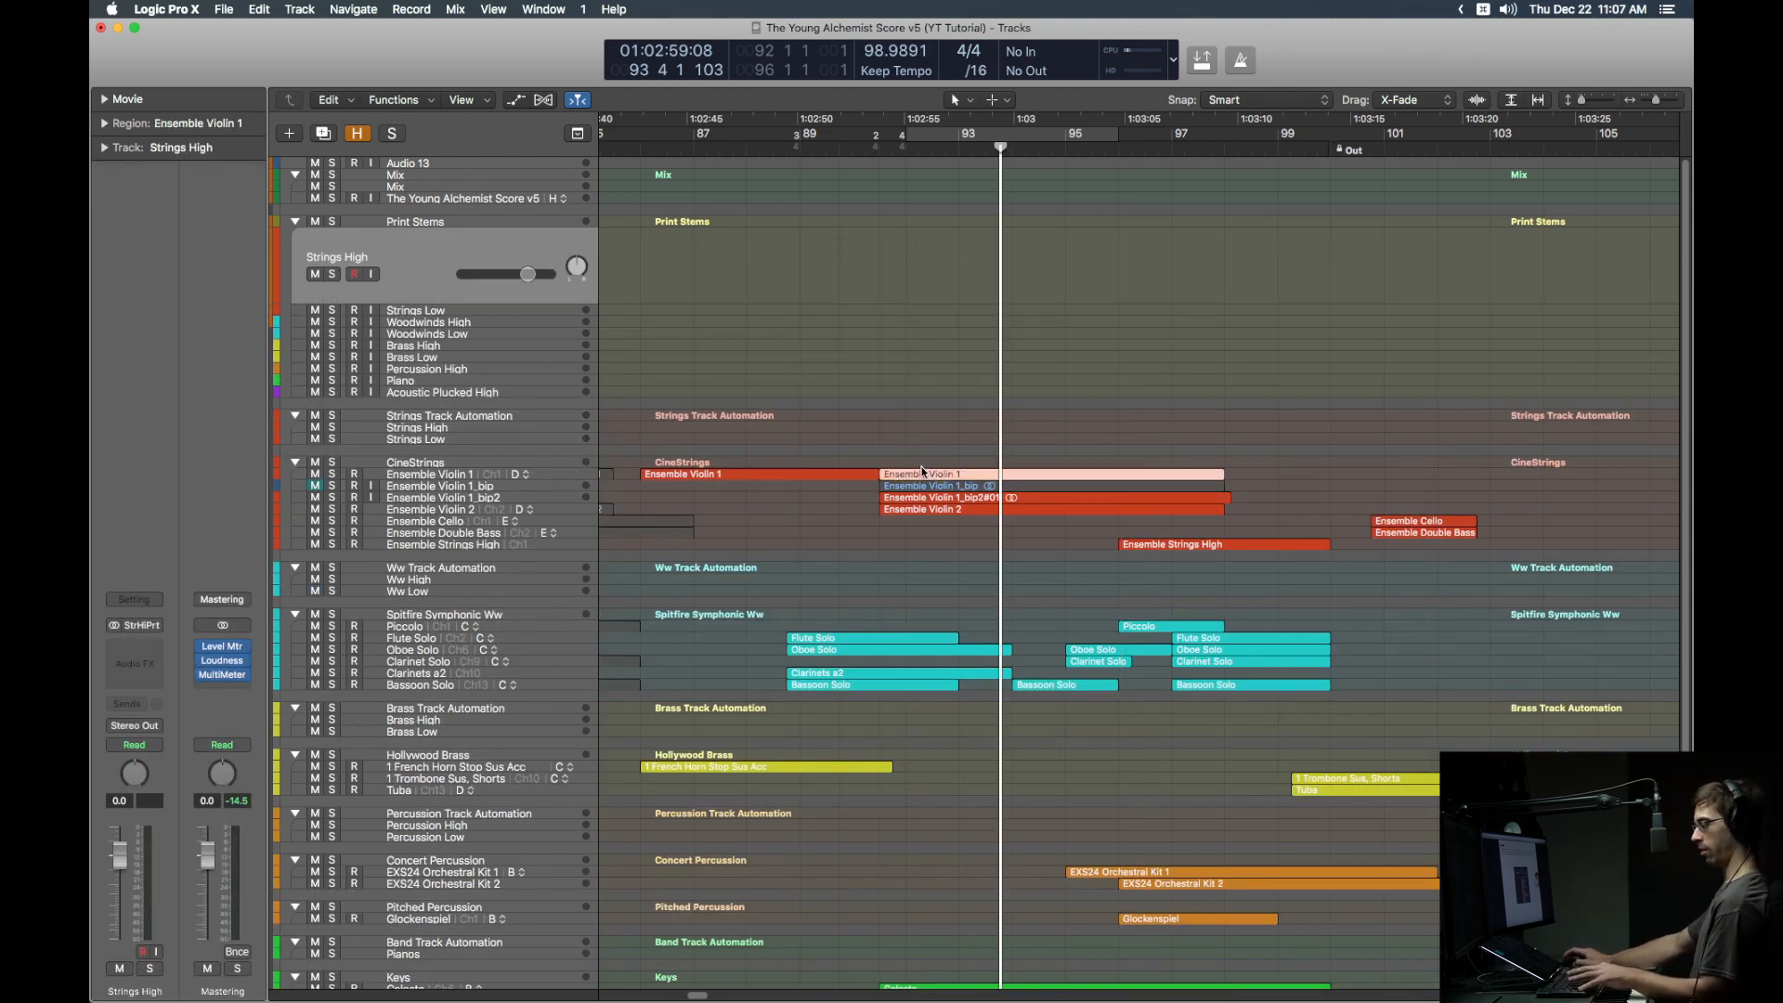
key(ctrl+m)
click(938, 498)
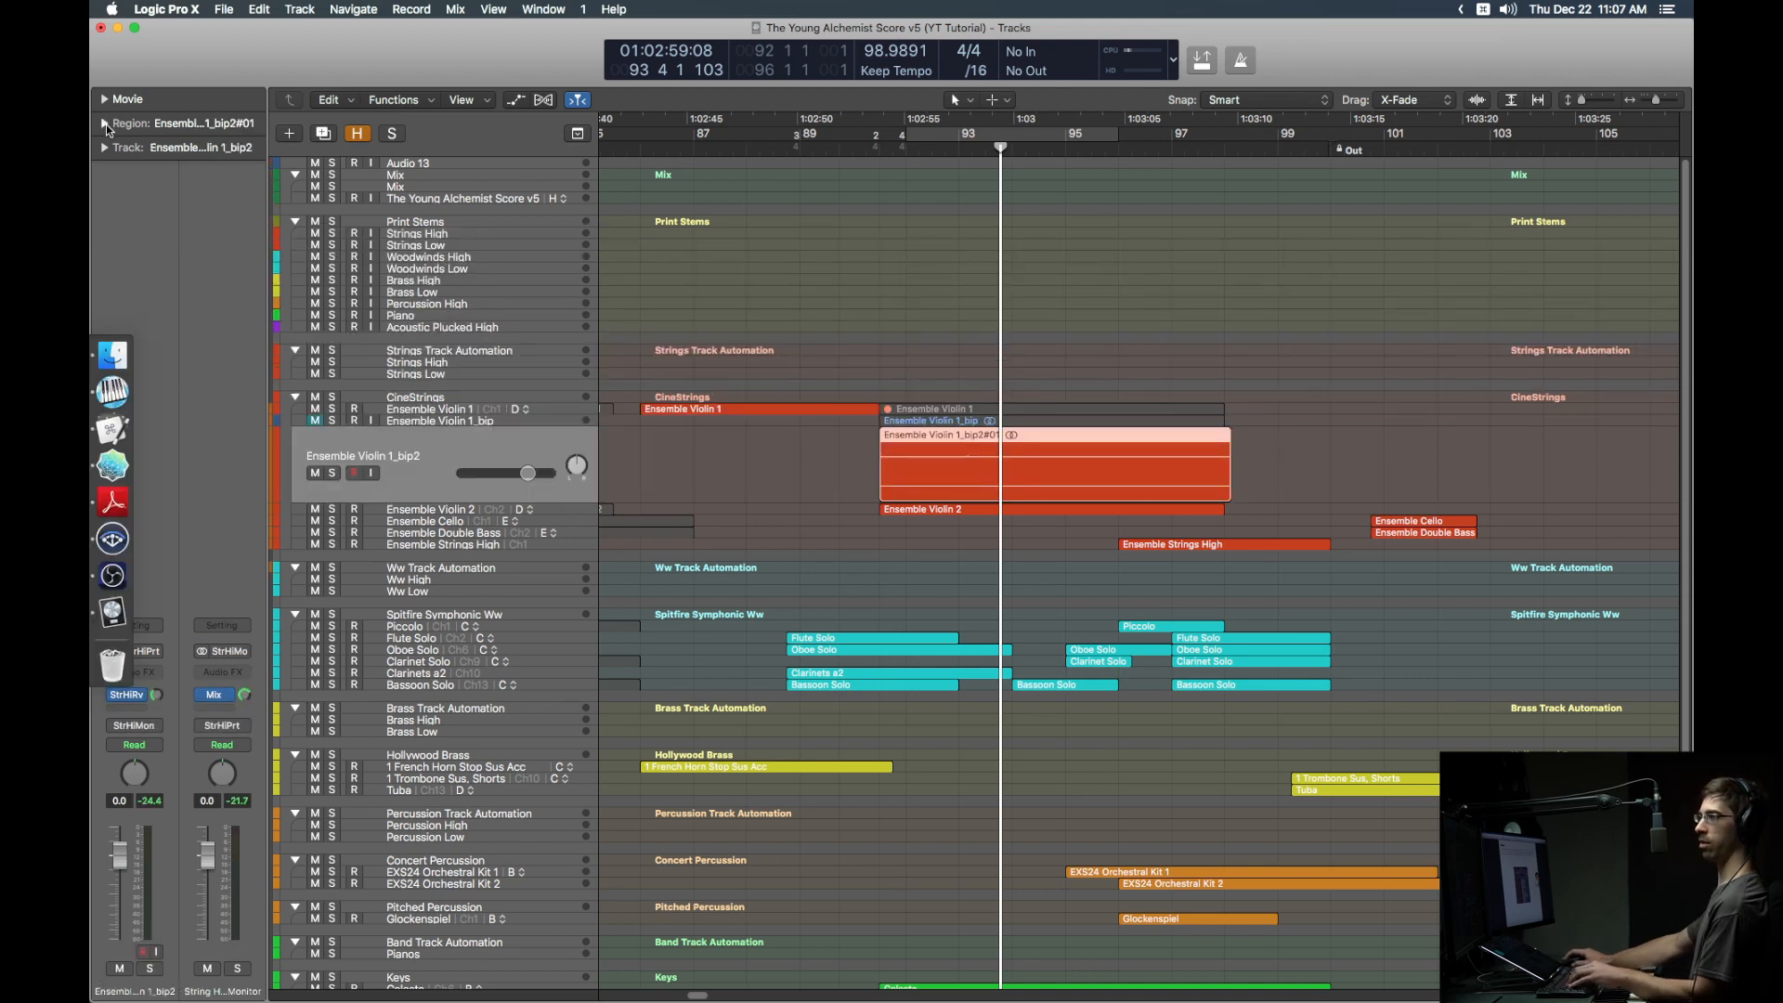
click(105, 124)
click(162, 323)
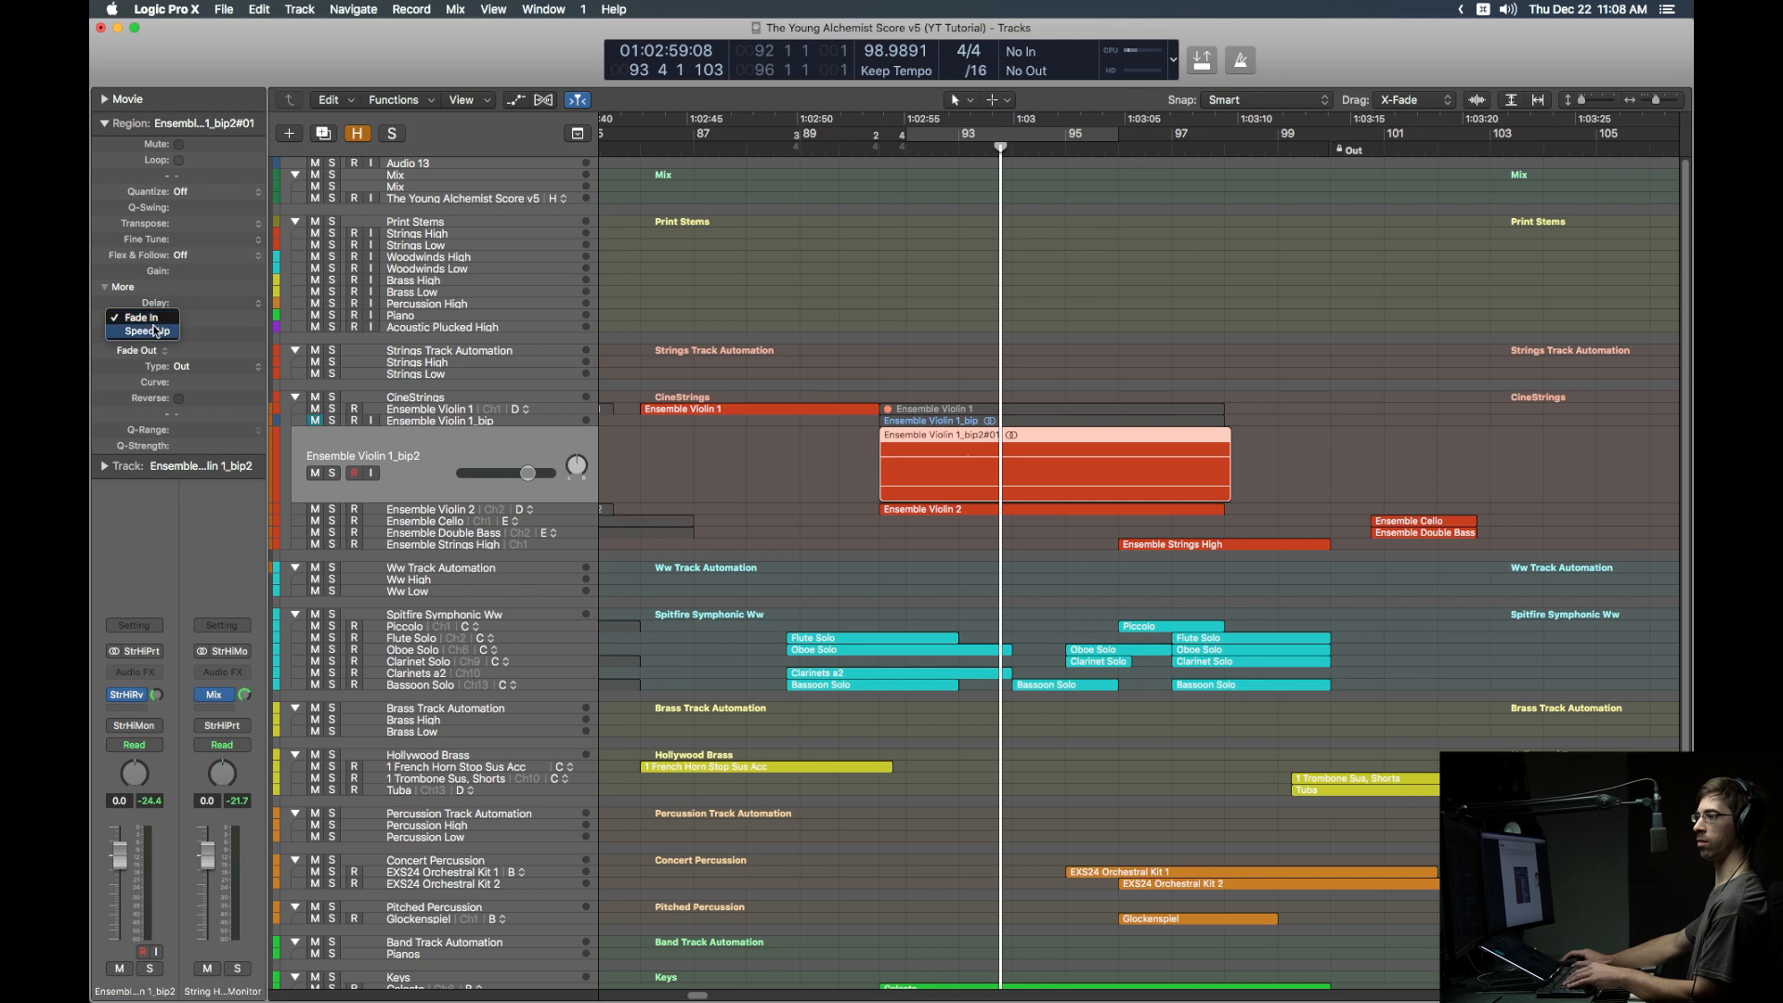
click(156, 334)
drag(882, 443, 962, 431)
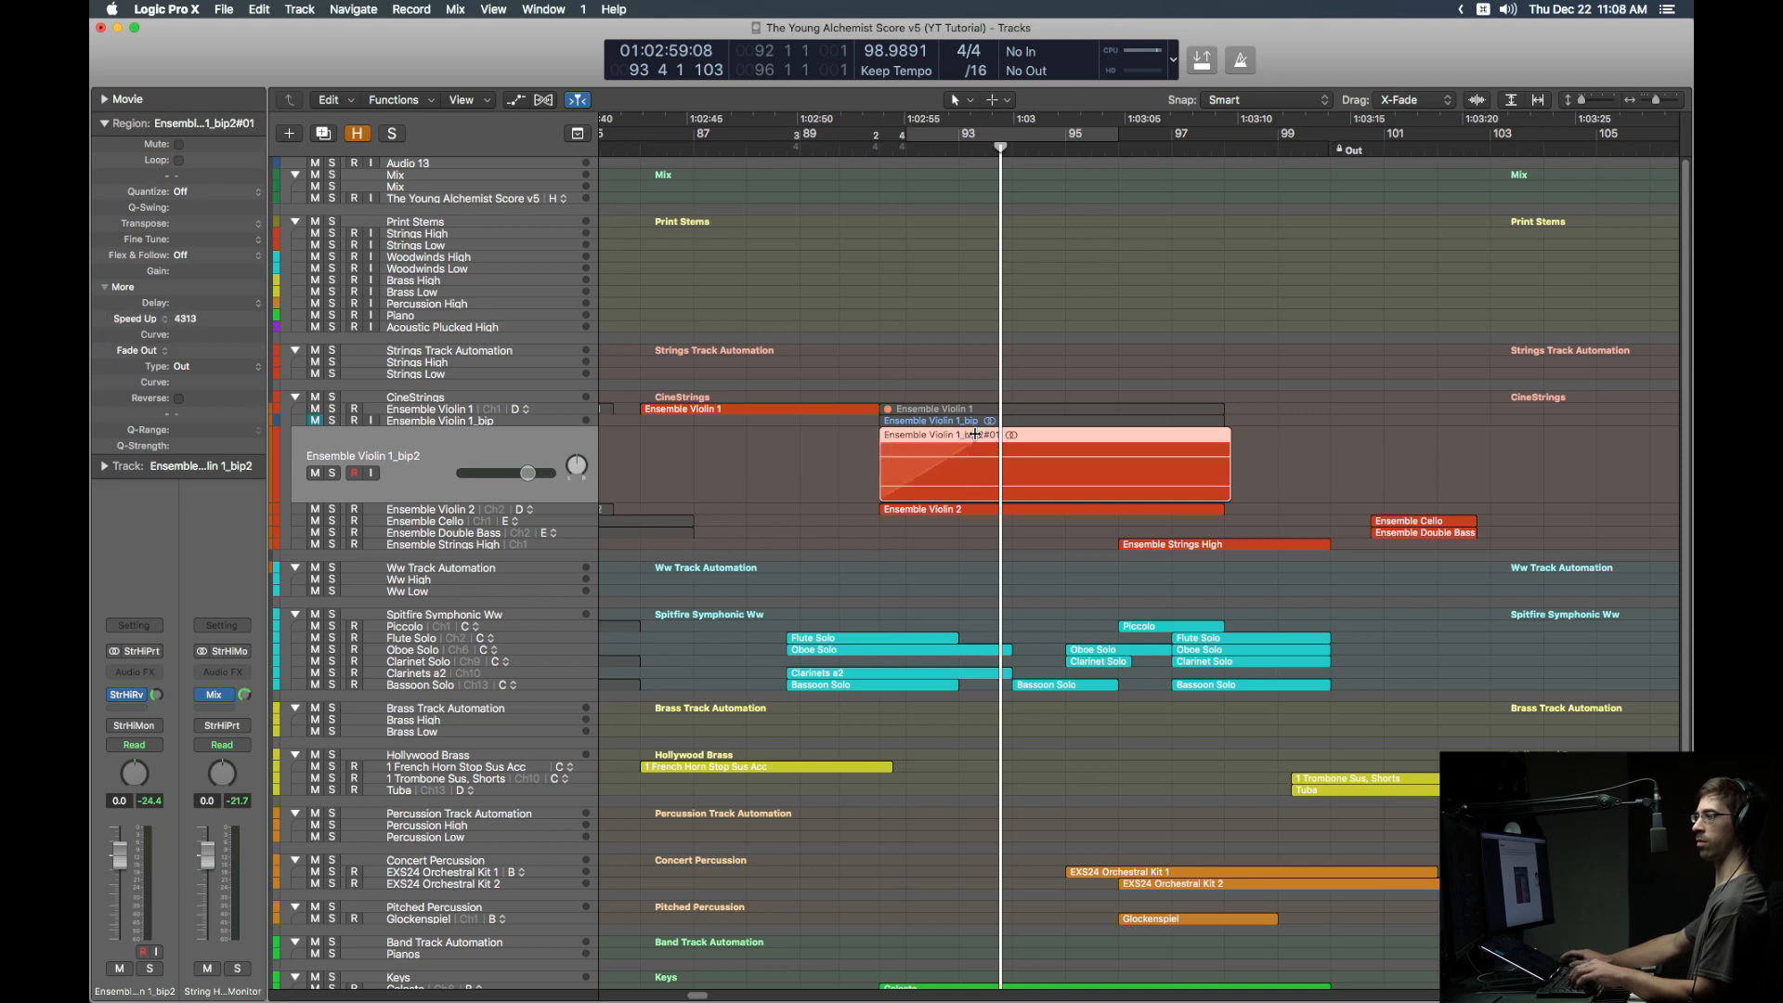
key(shift+space)
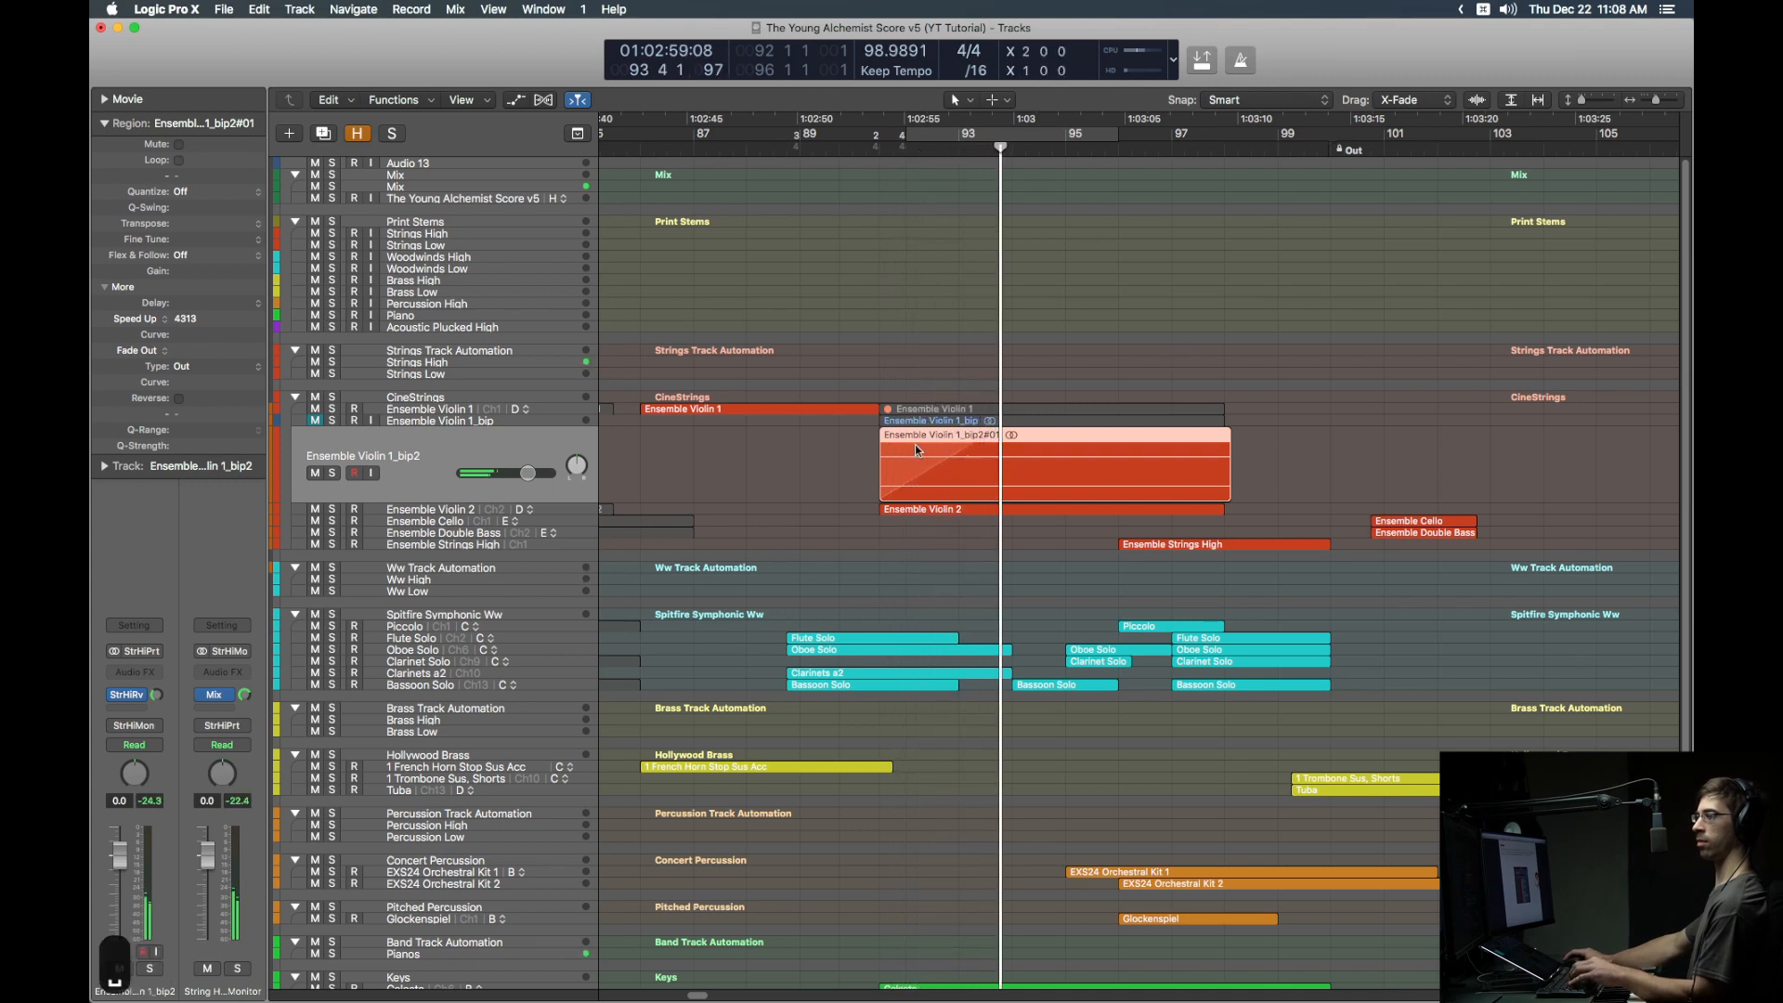
click(433, 233)
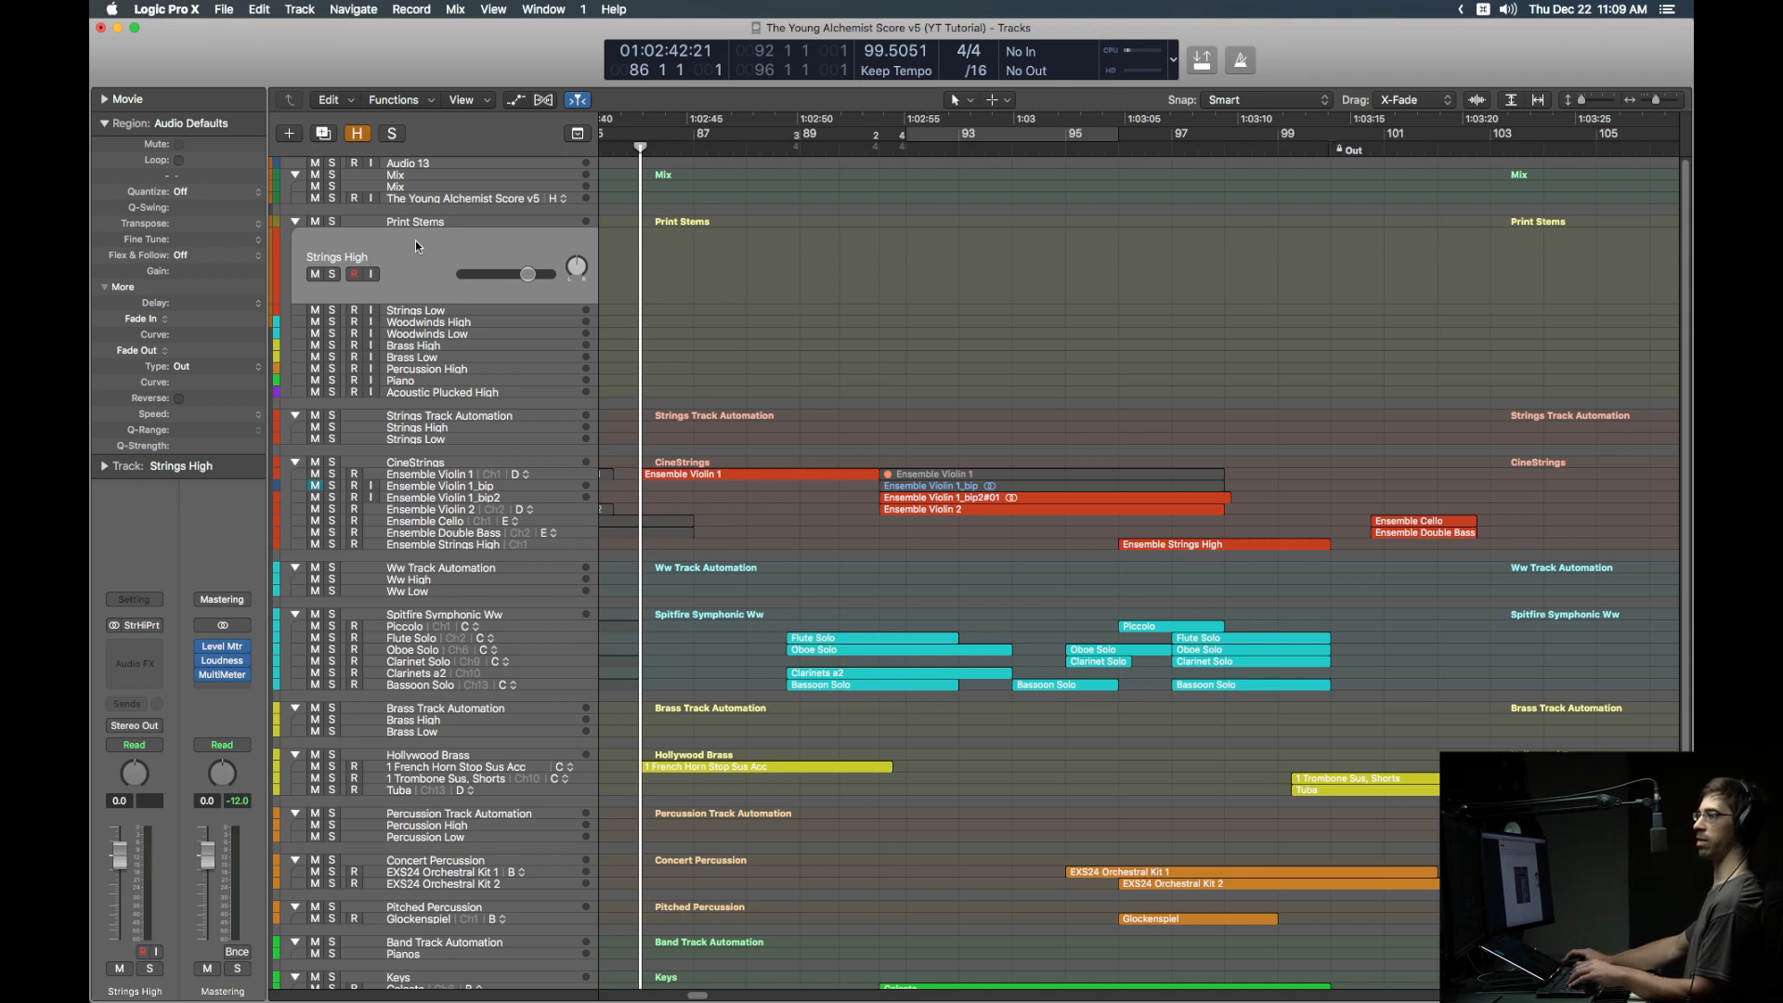
Step: Record-arm The Young Alchemist Score v5 track with input monitoring on and start recording
click(421, 190)
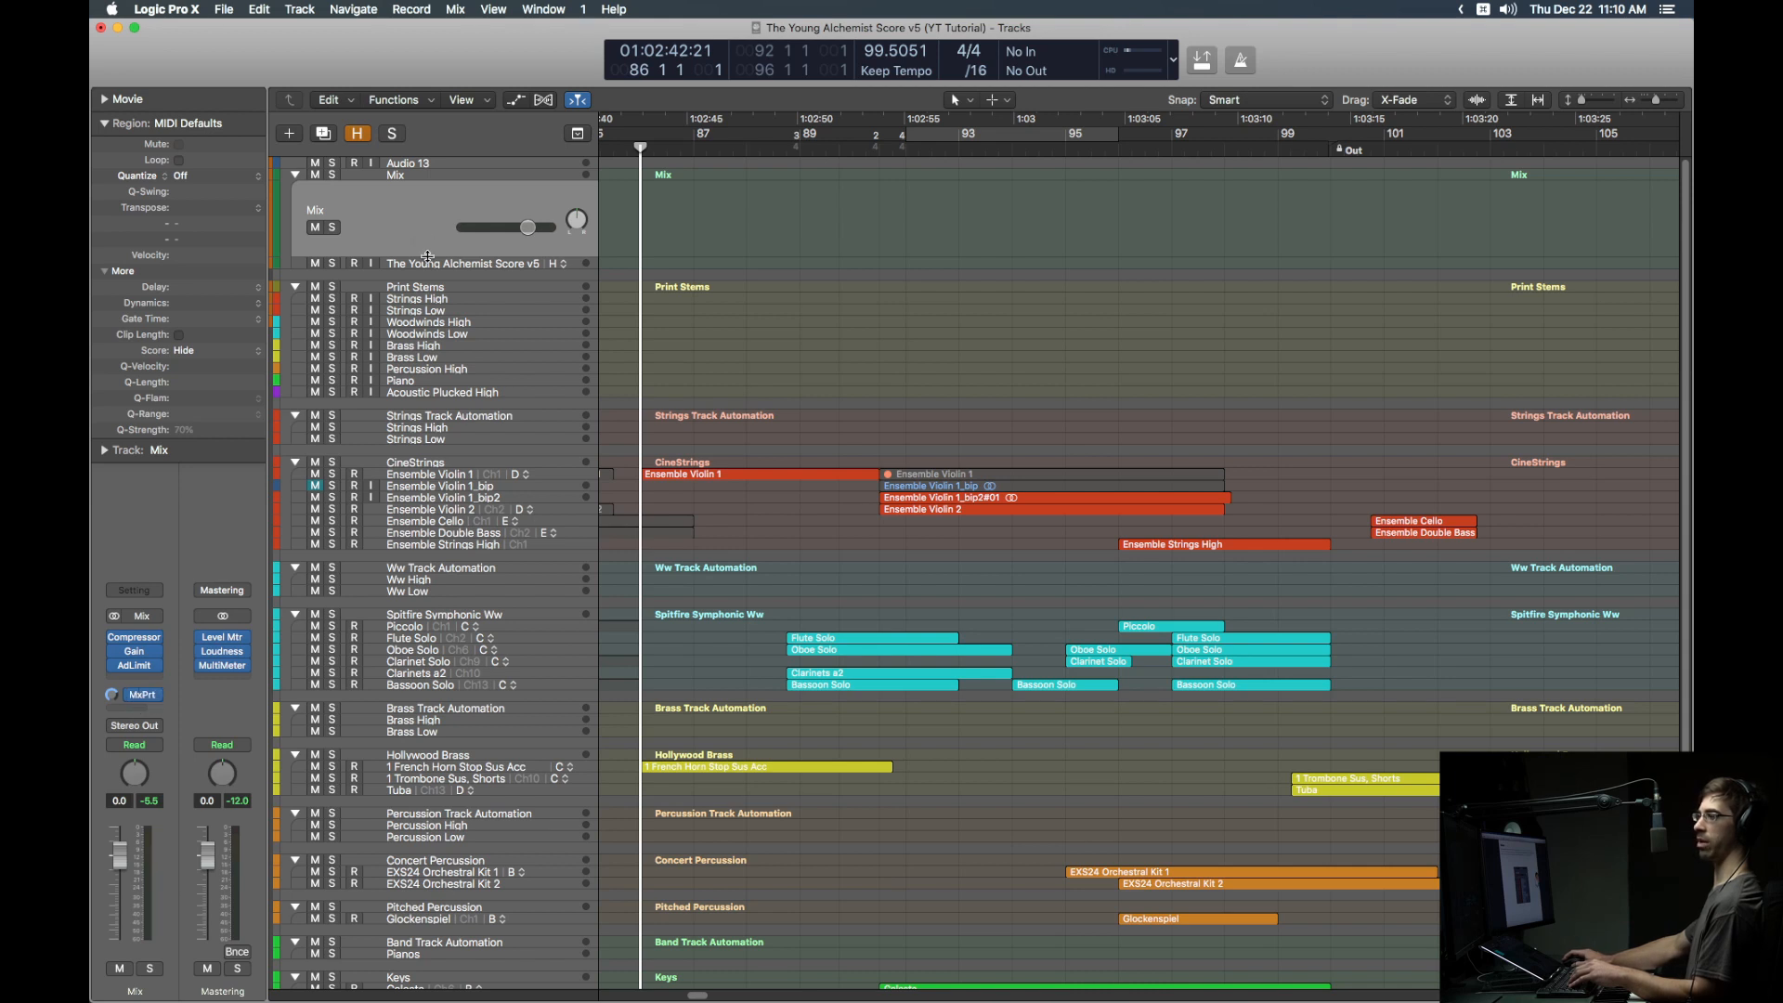
click(430, 266)
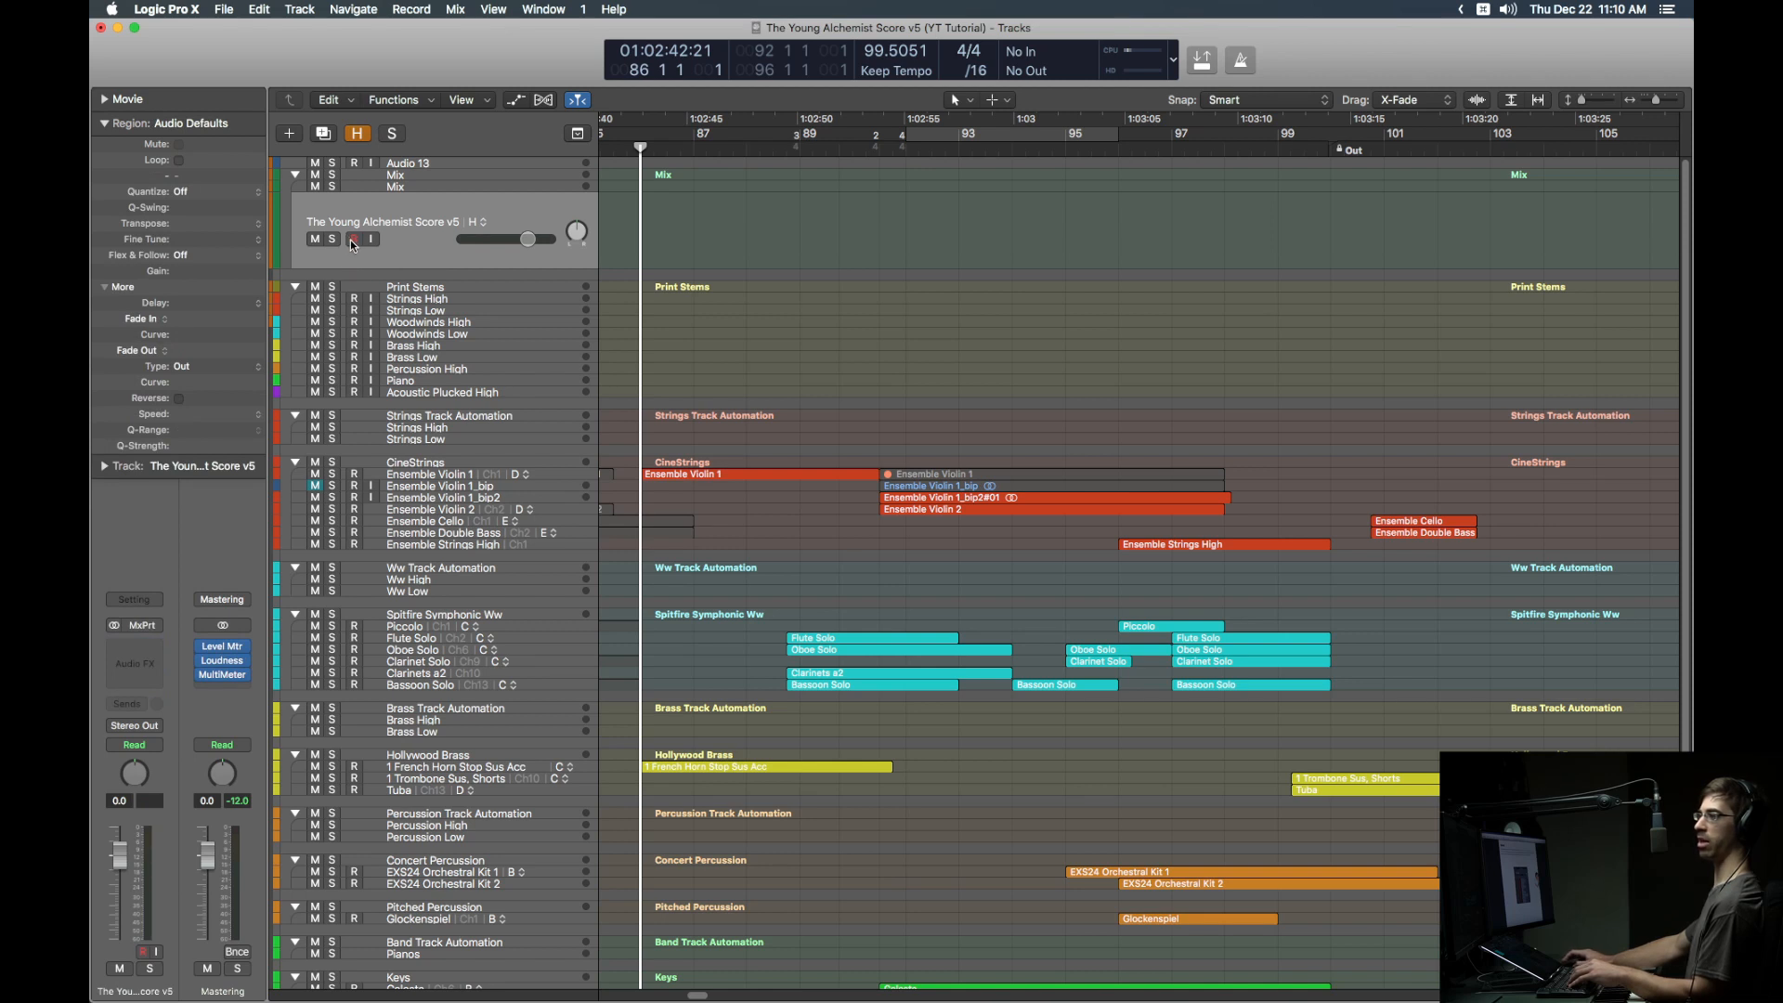
scroll(400, 190, left, 1)
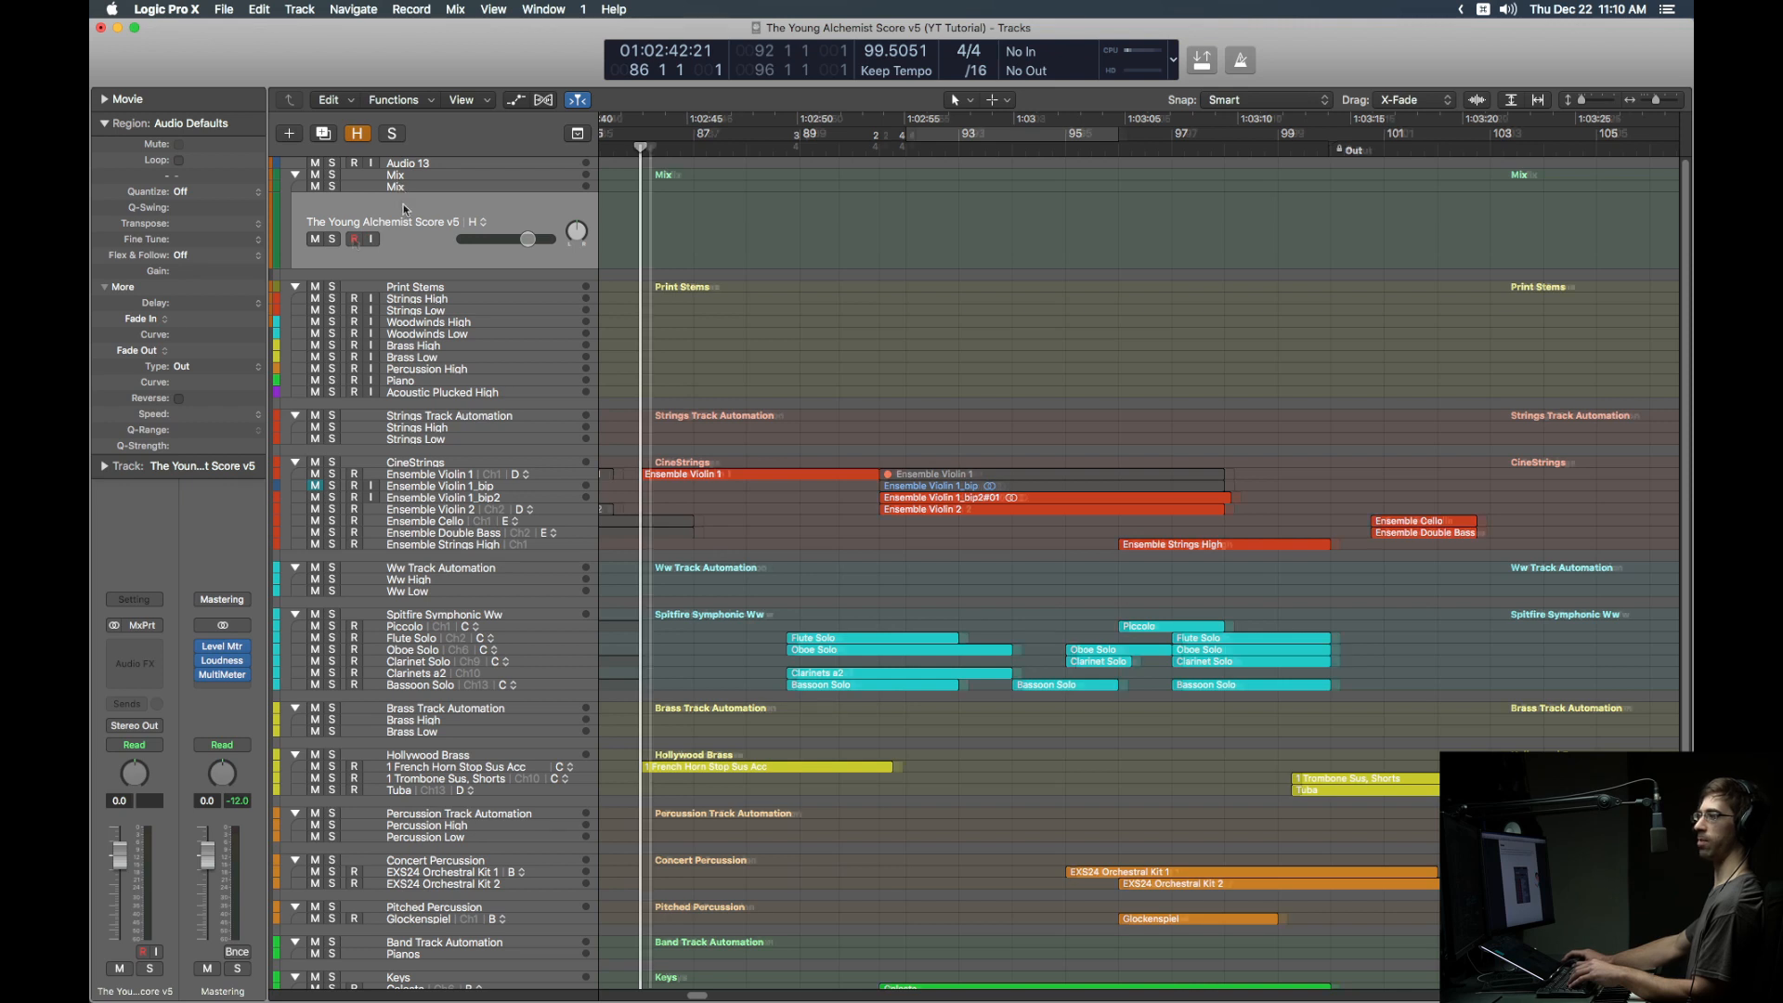
click(354, 239)
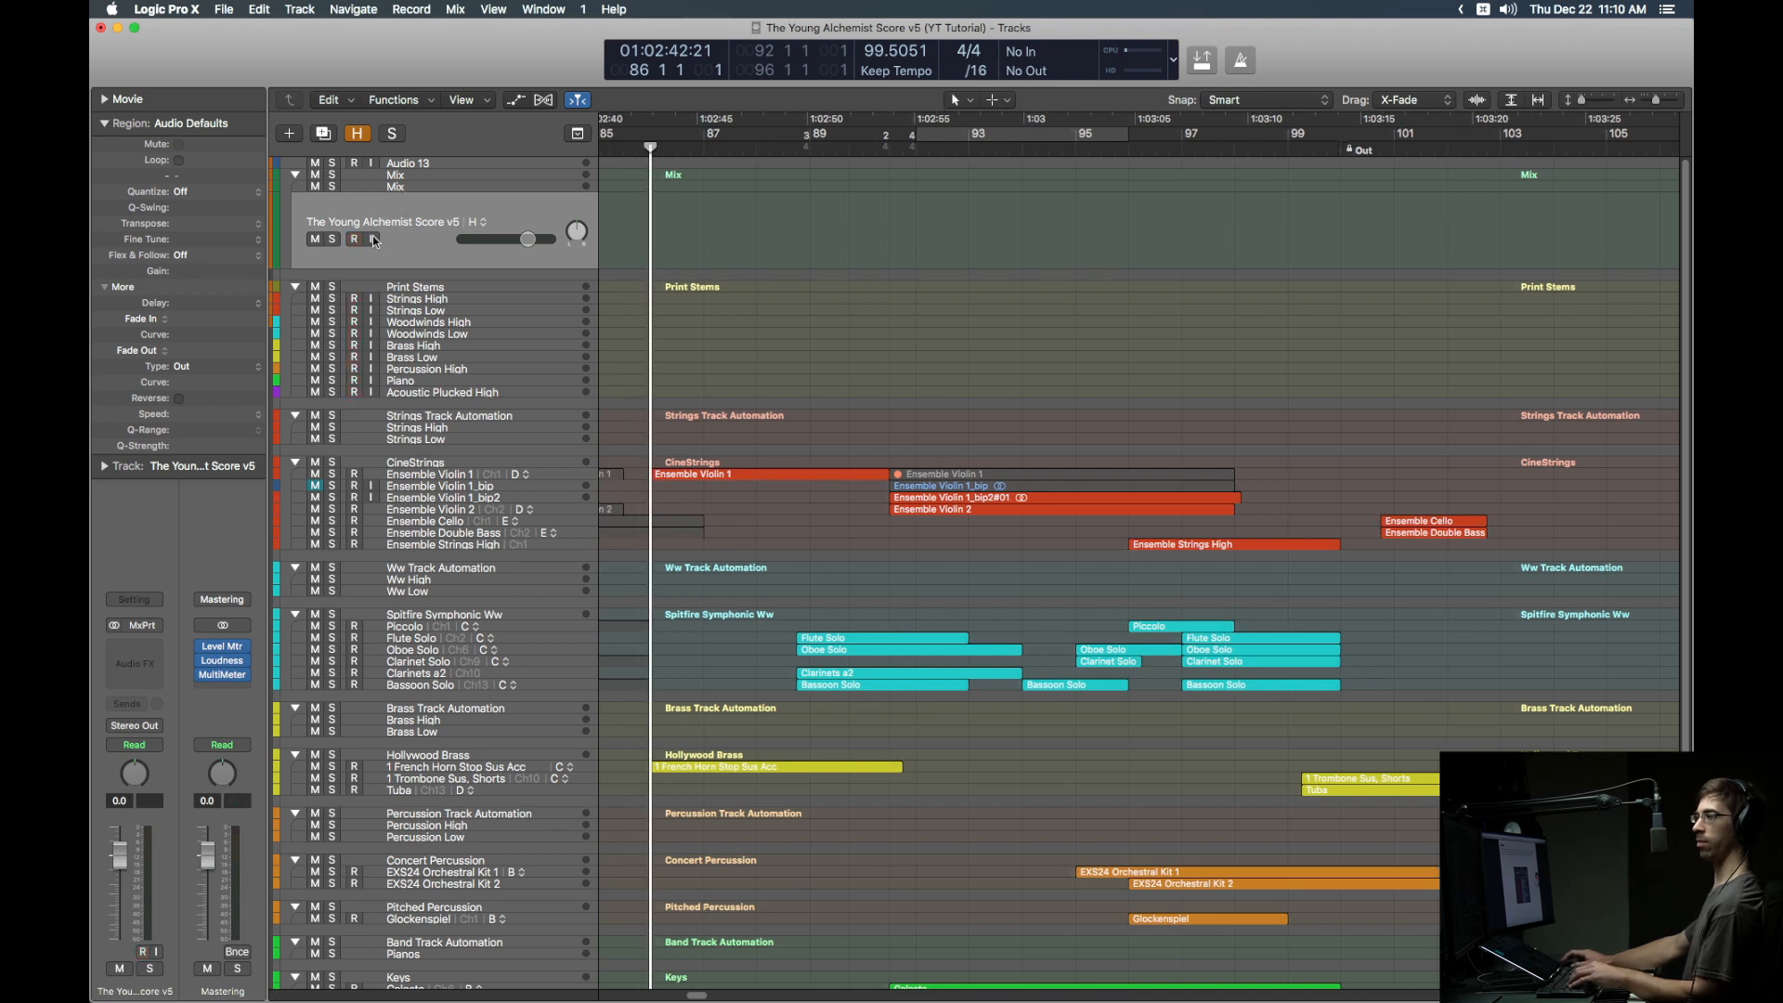
click(372, 239)
key(r)
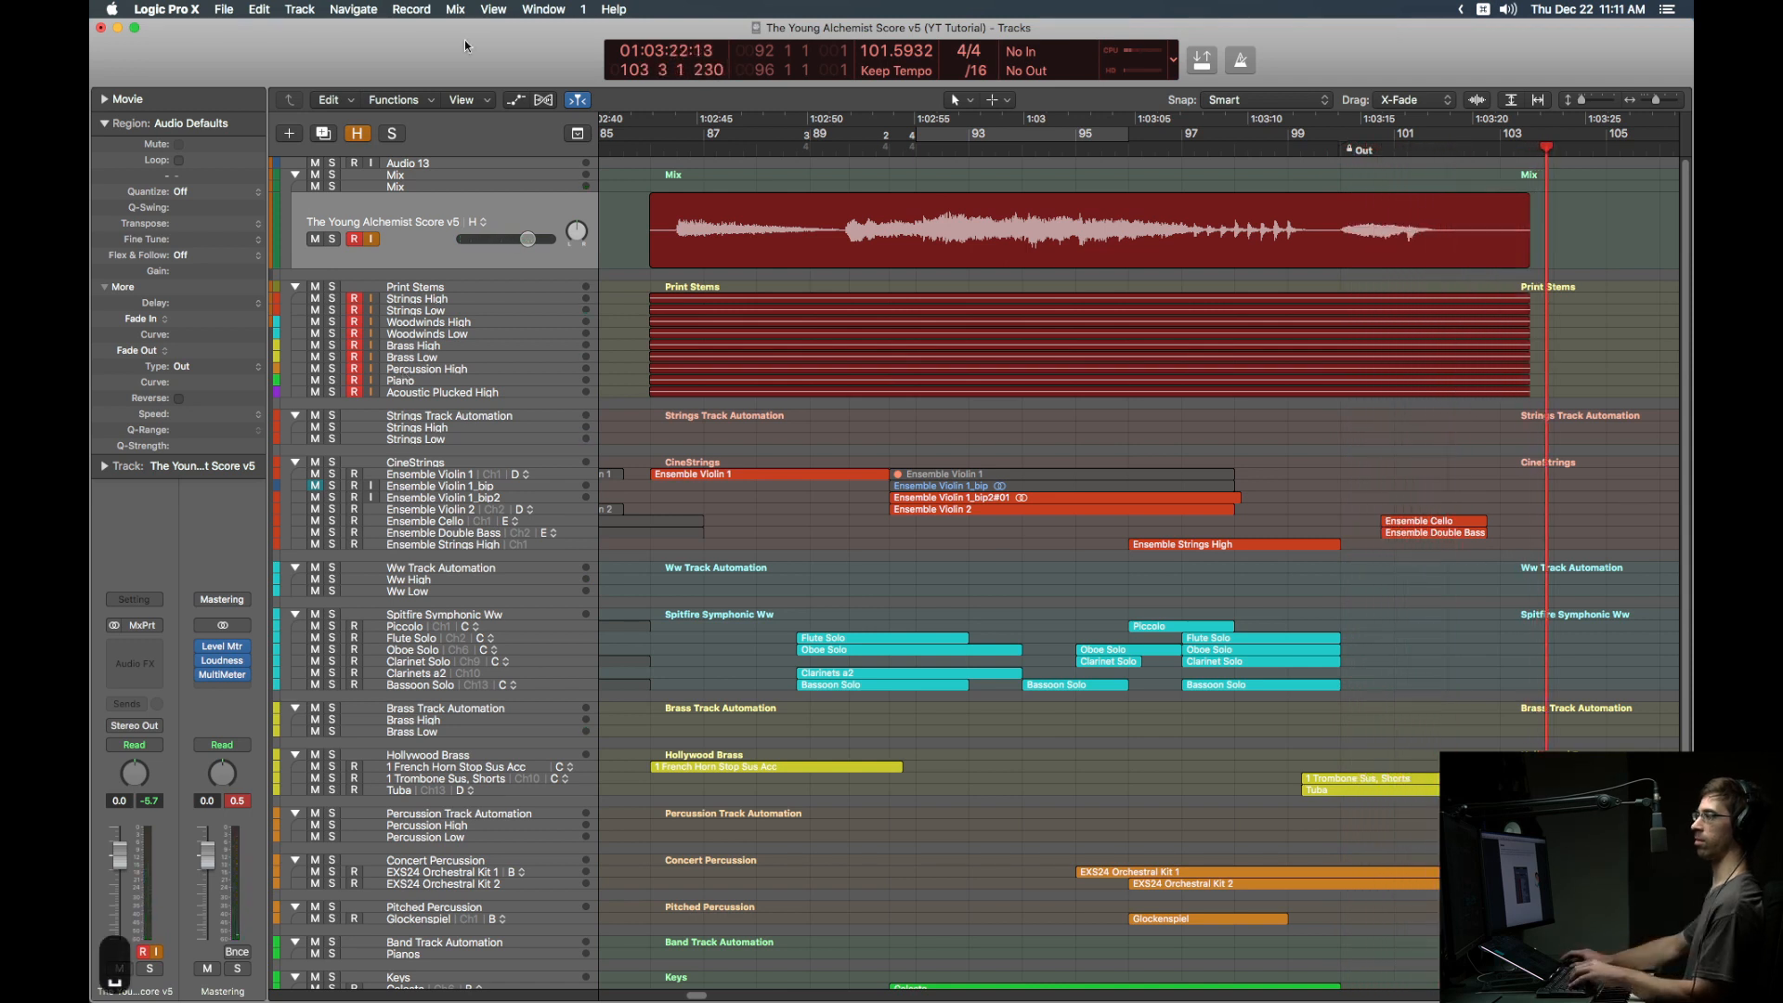
Step: Stop recording once the playhead passes the Out marker around bar 103
key(space)
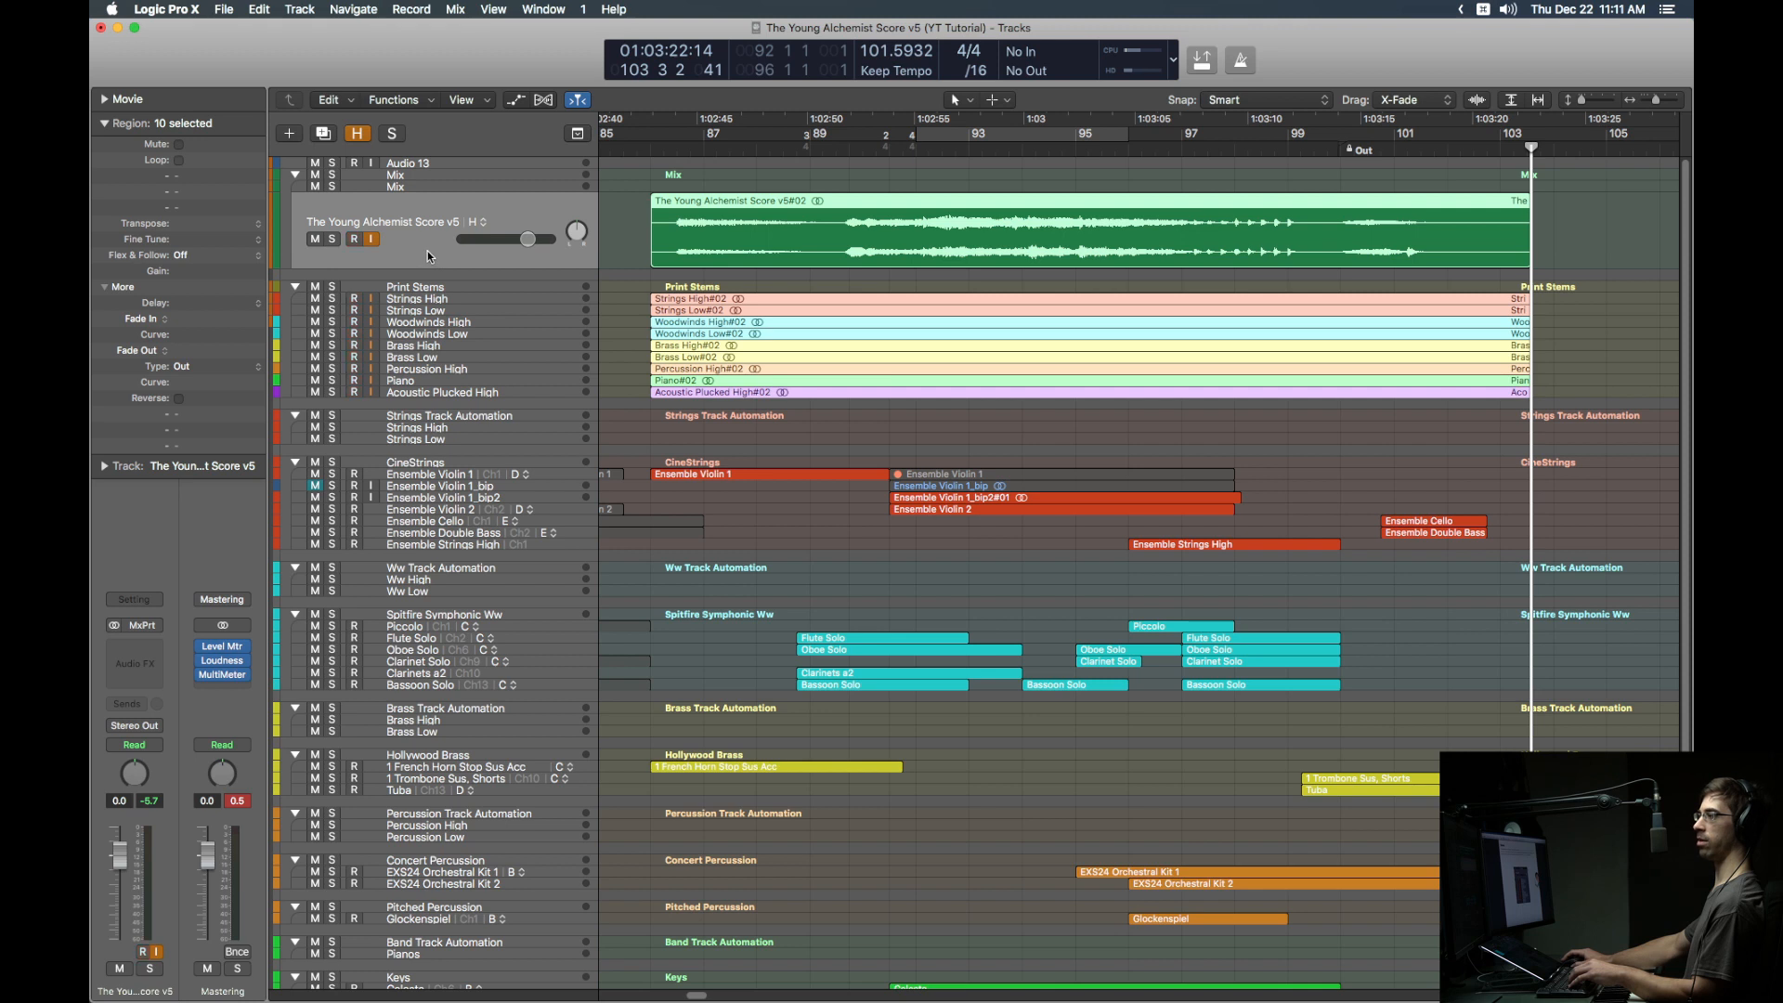
Step: Turn off stem input monitoring, solo, and audition the Woodwinds High stem around bars 96–97
drag(375, 297, 374, 386)
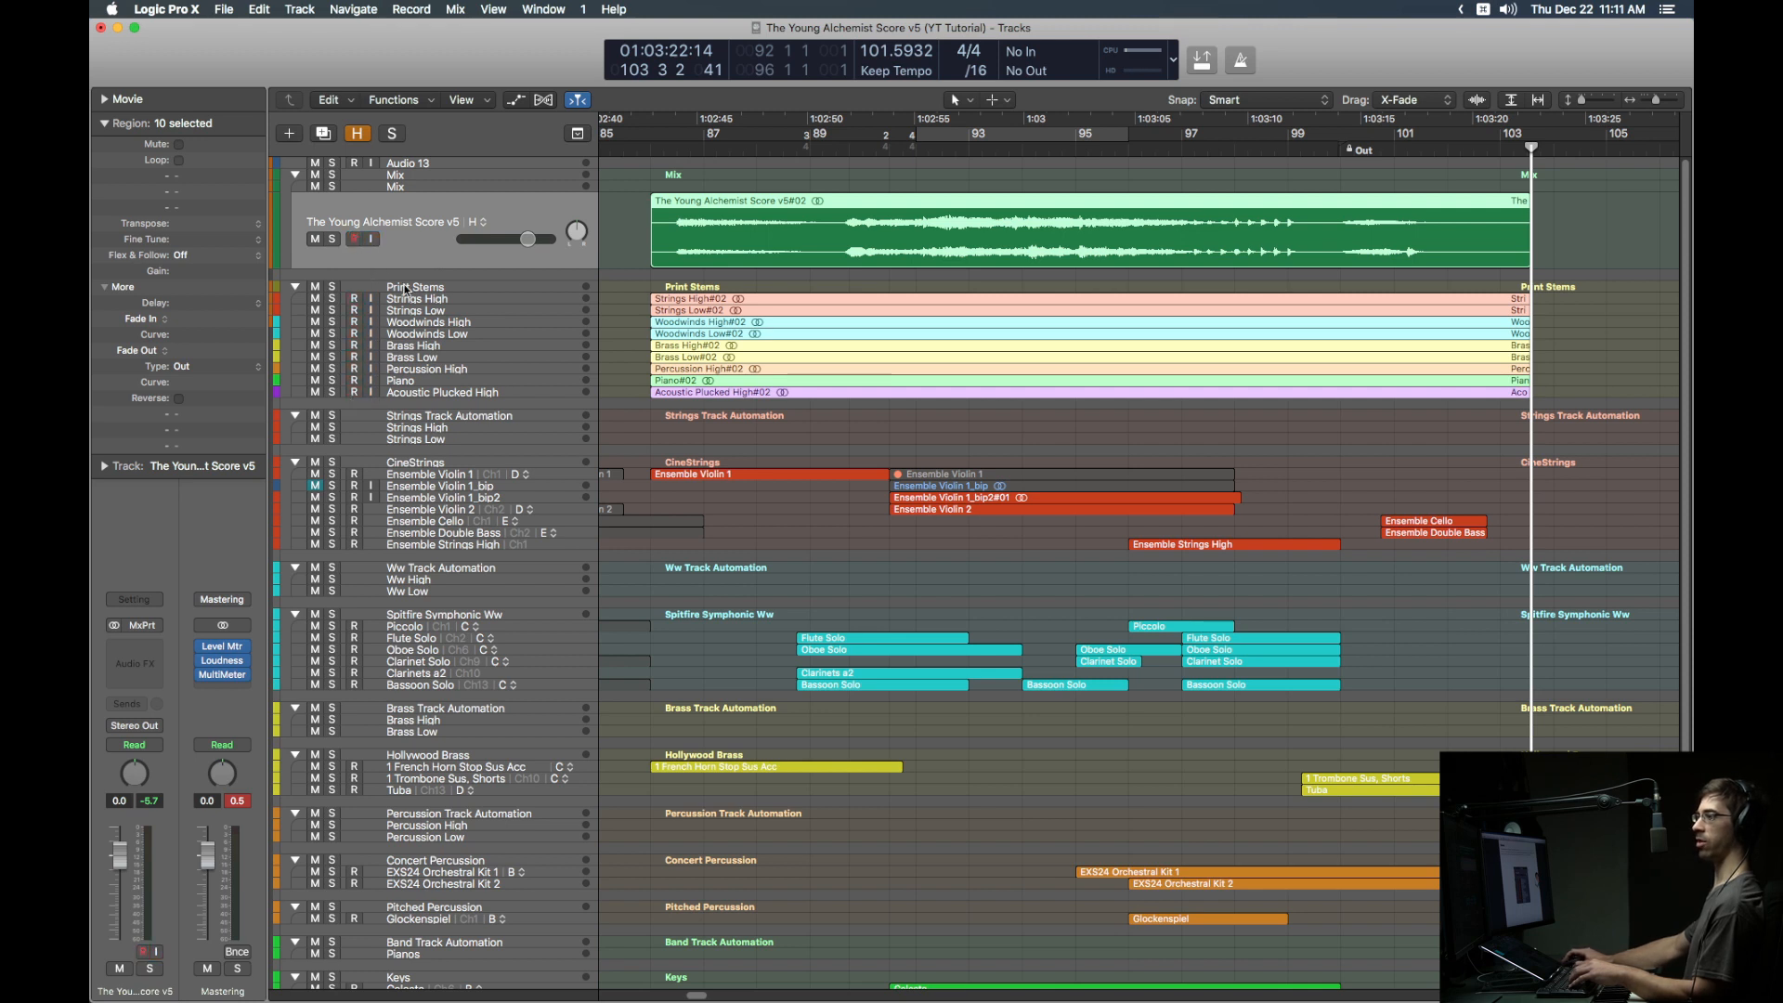
key(ctrl+s)
click(1194, 153)
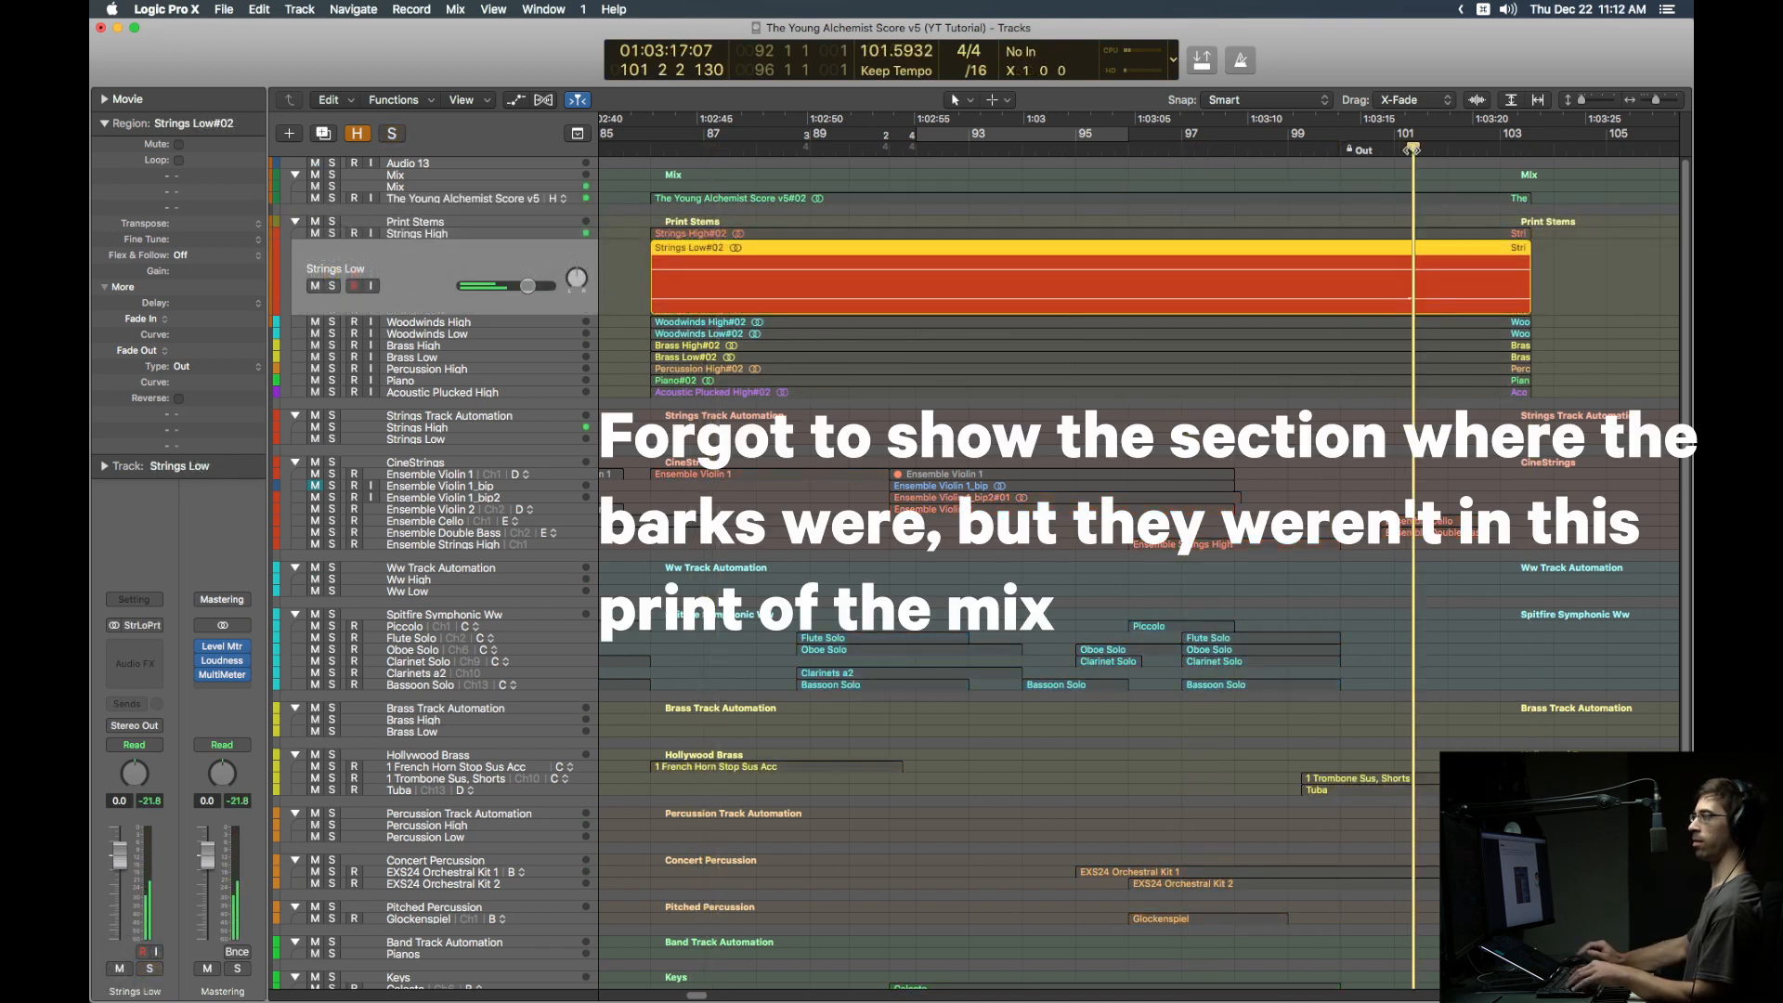
click(940, 261)
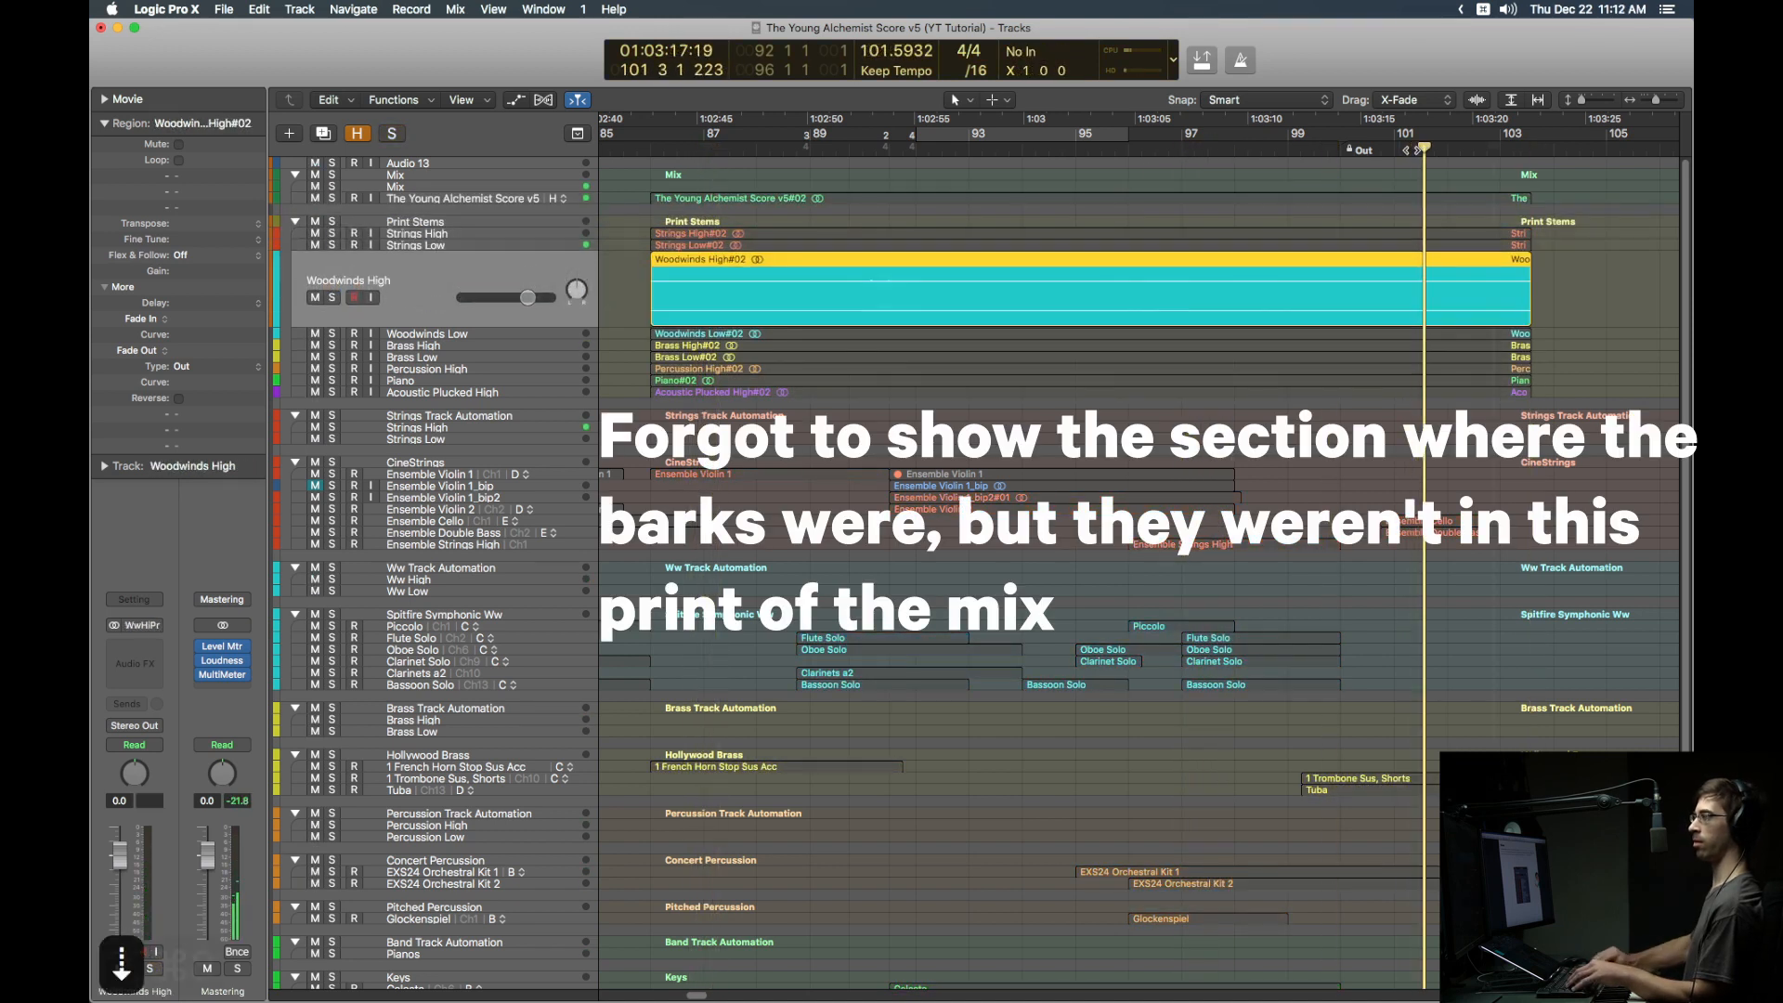
key(alt+super+8)
click(1141, 146)
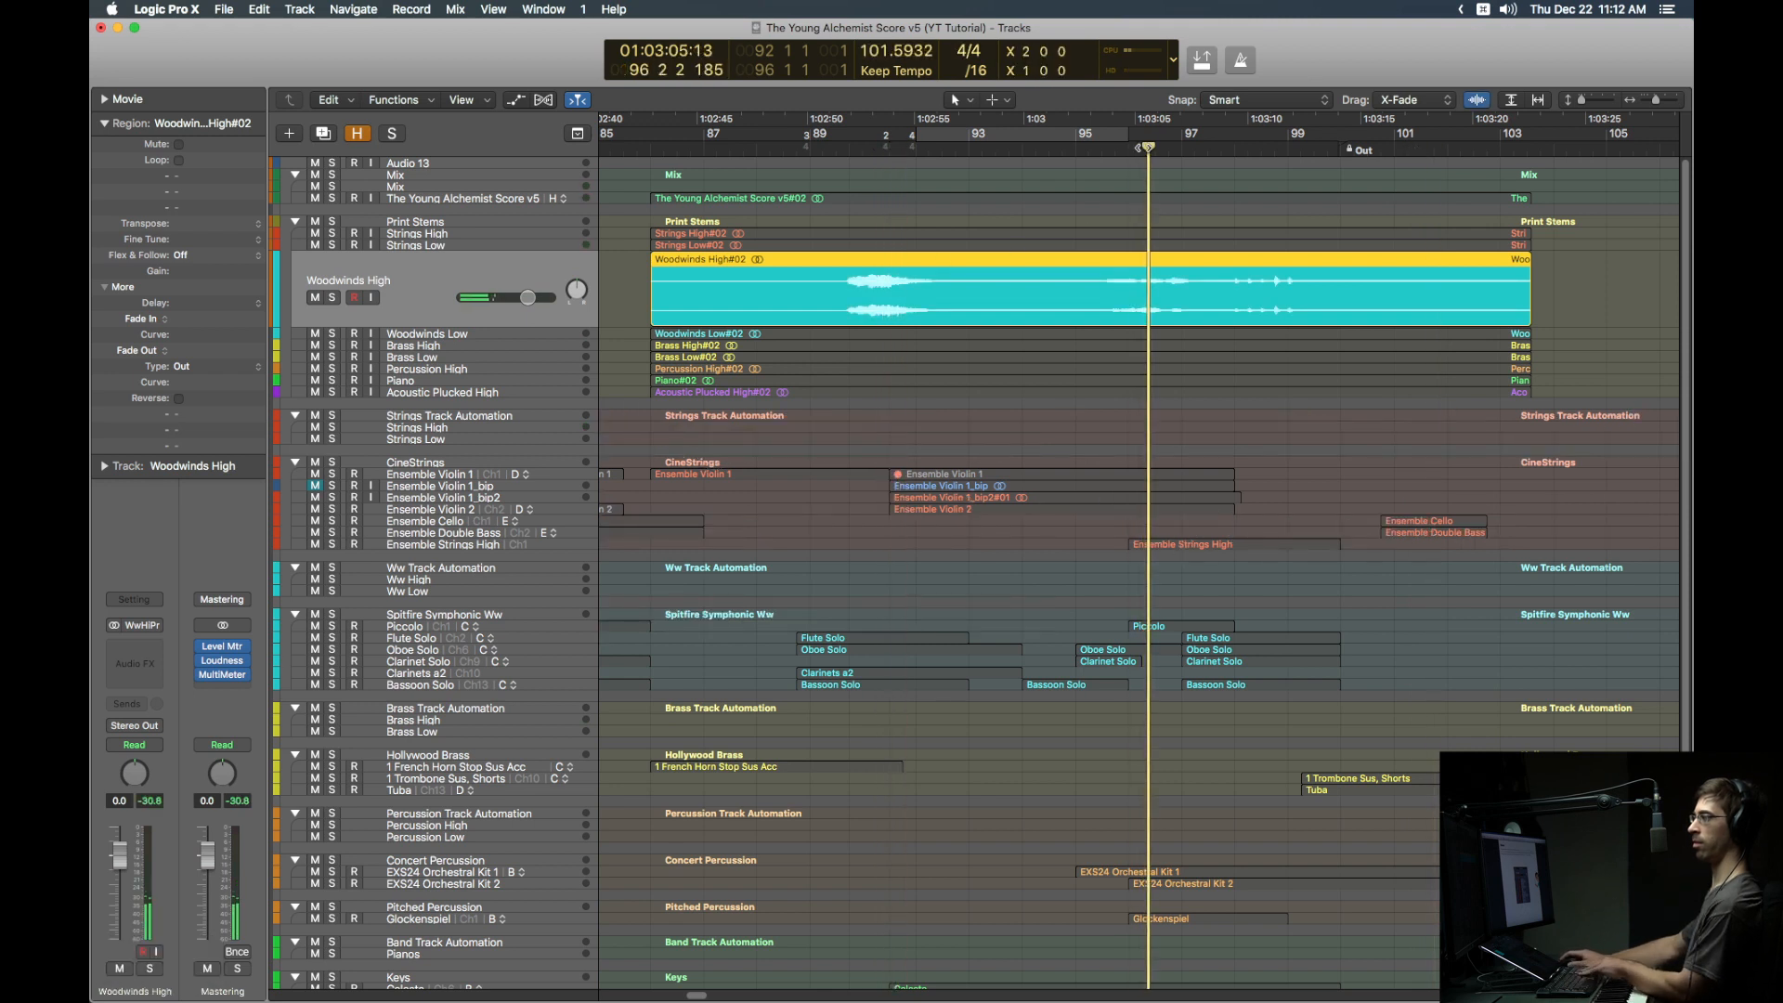
Step: Audition the Woodwinds Low, Brass High, Brass Low, Percussion High and Piano stems in turn, then stop and unsolo
key(Down)
key(Down)
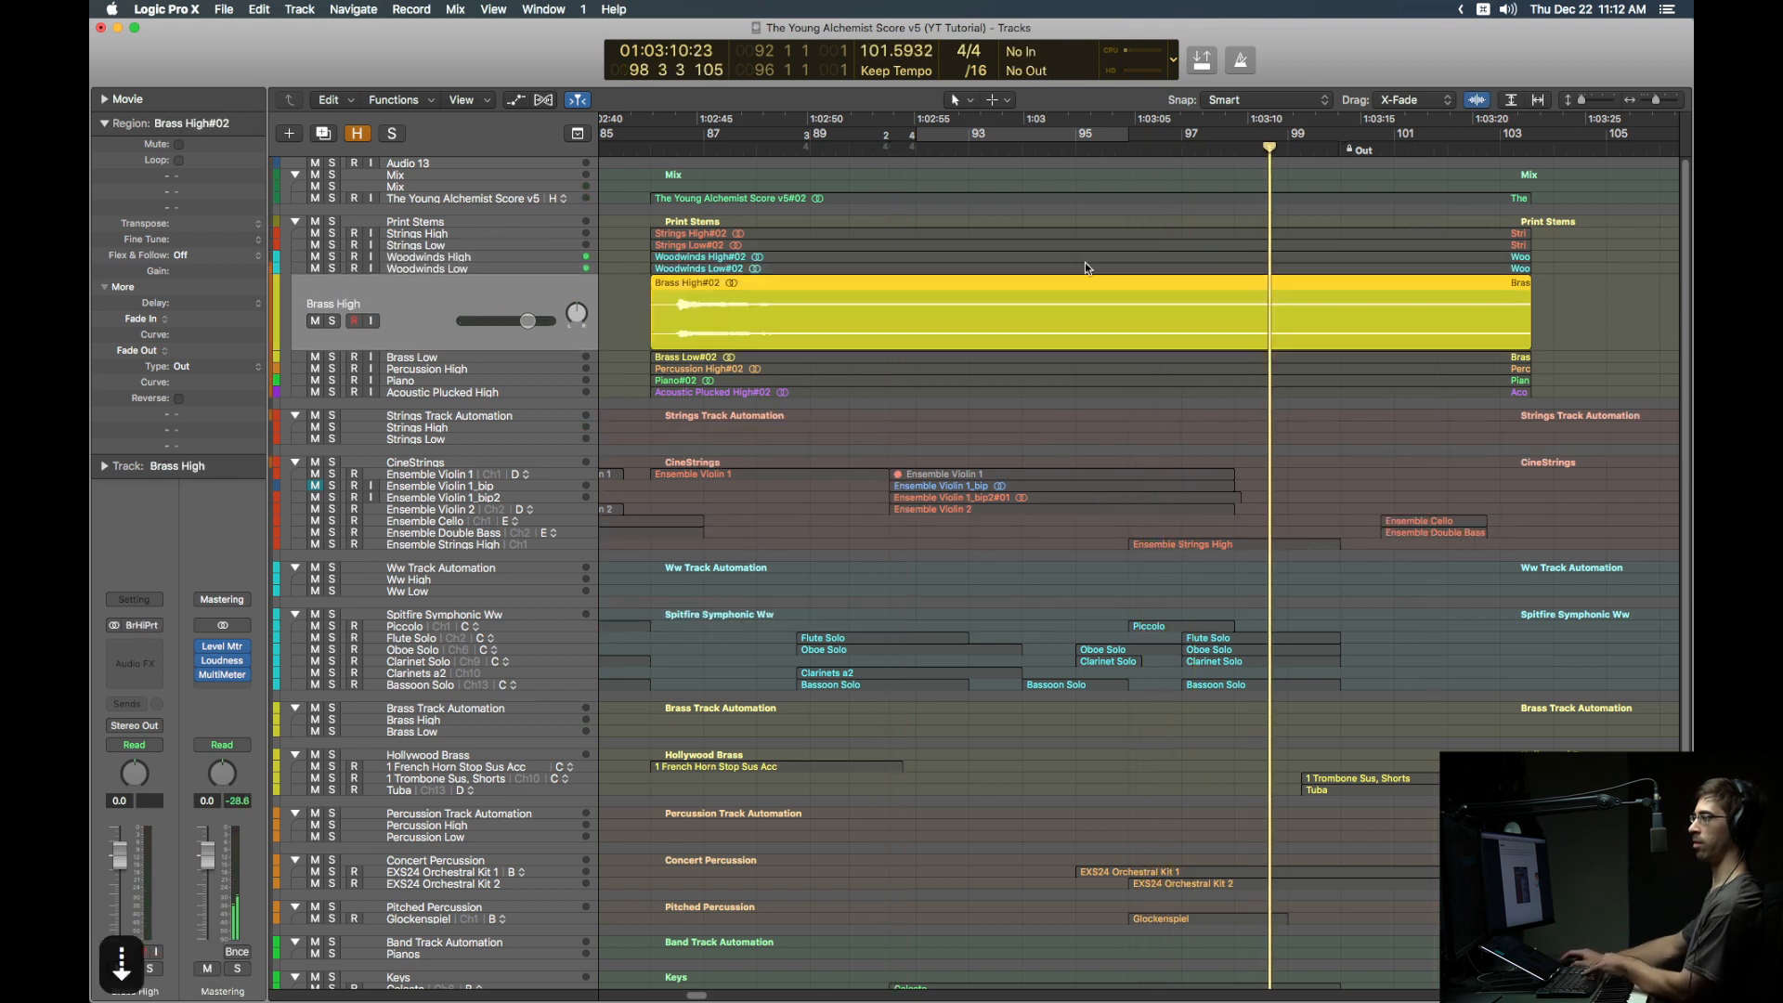
click(705, 149)
key(Down)
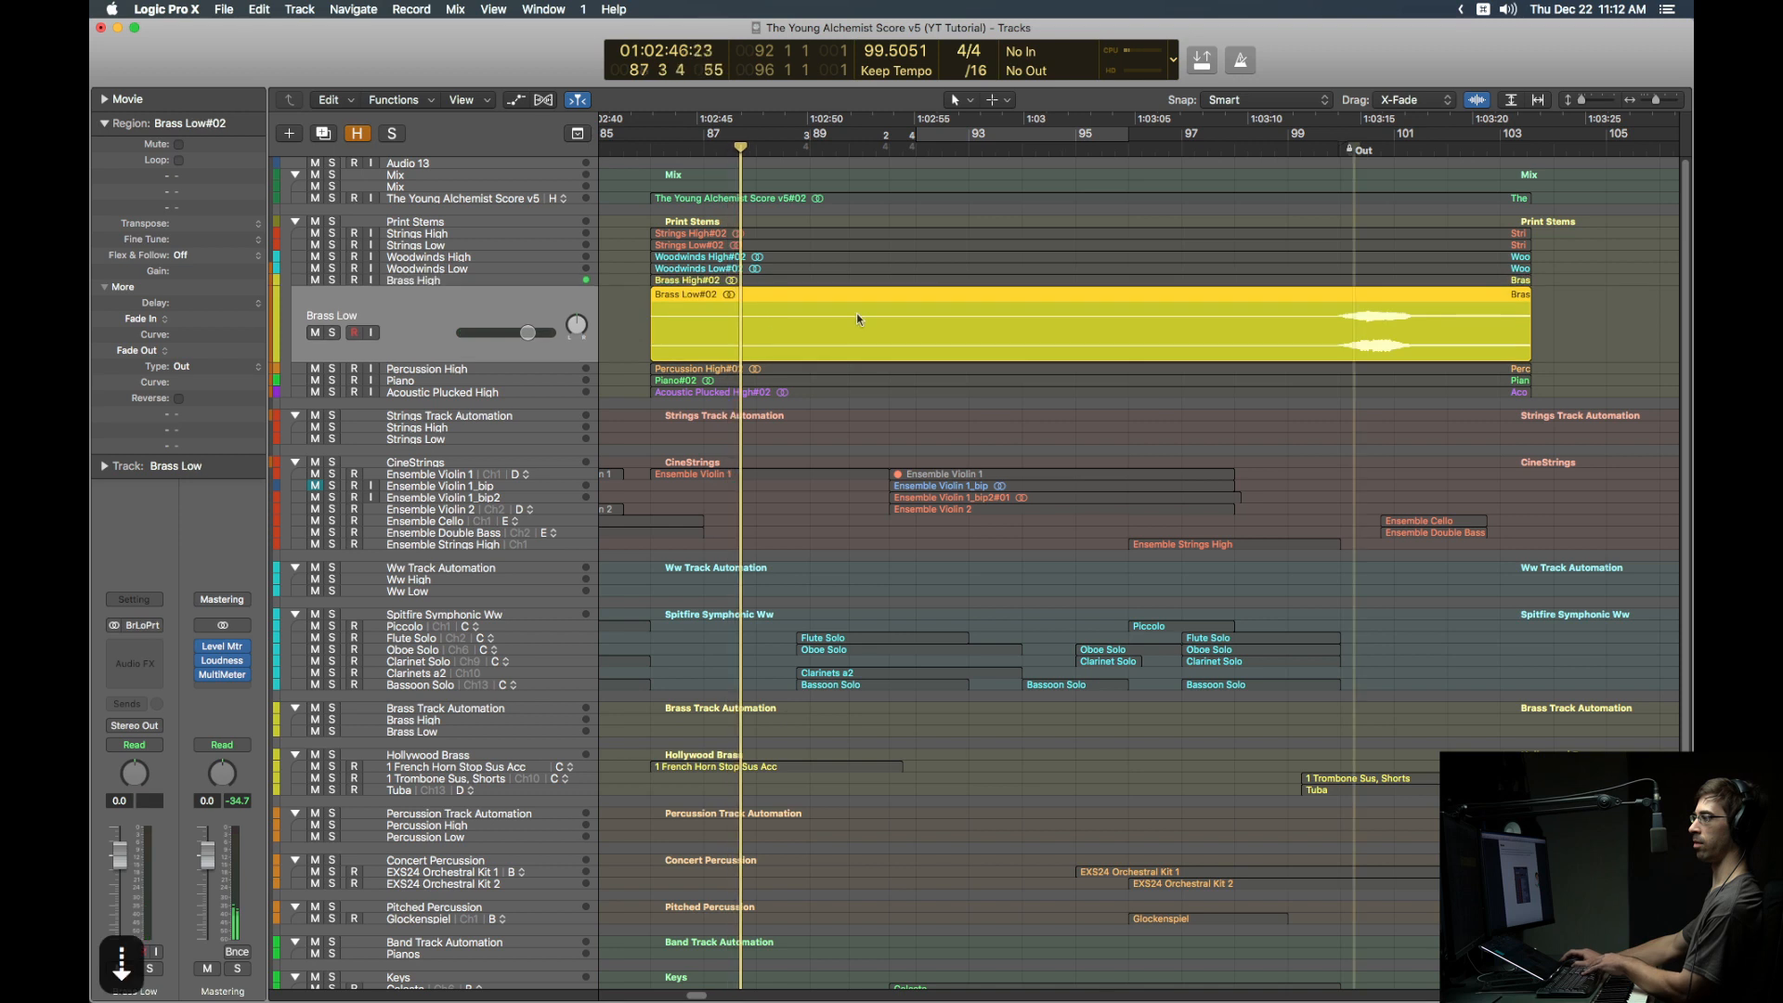
click(1354, 147)
key(Down)
click(1178, 147)
key(Down)
click(1111, 146)
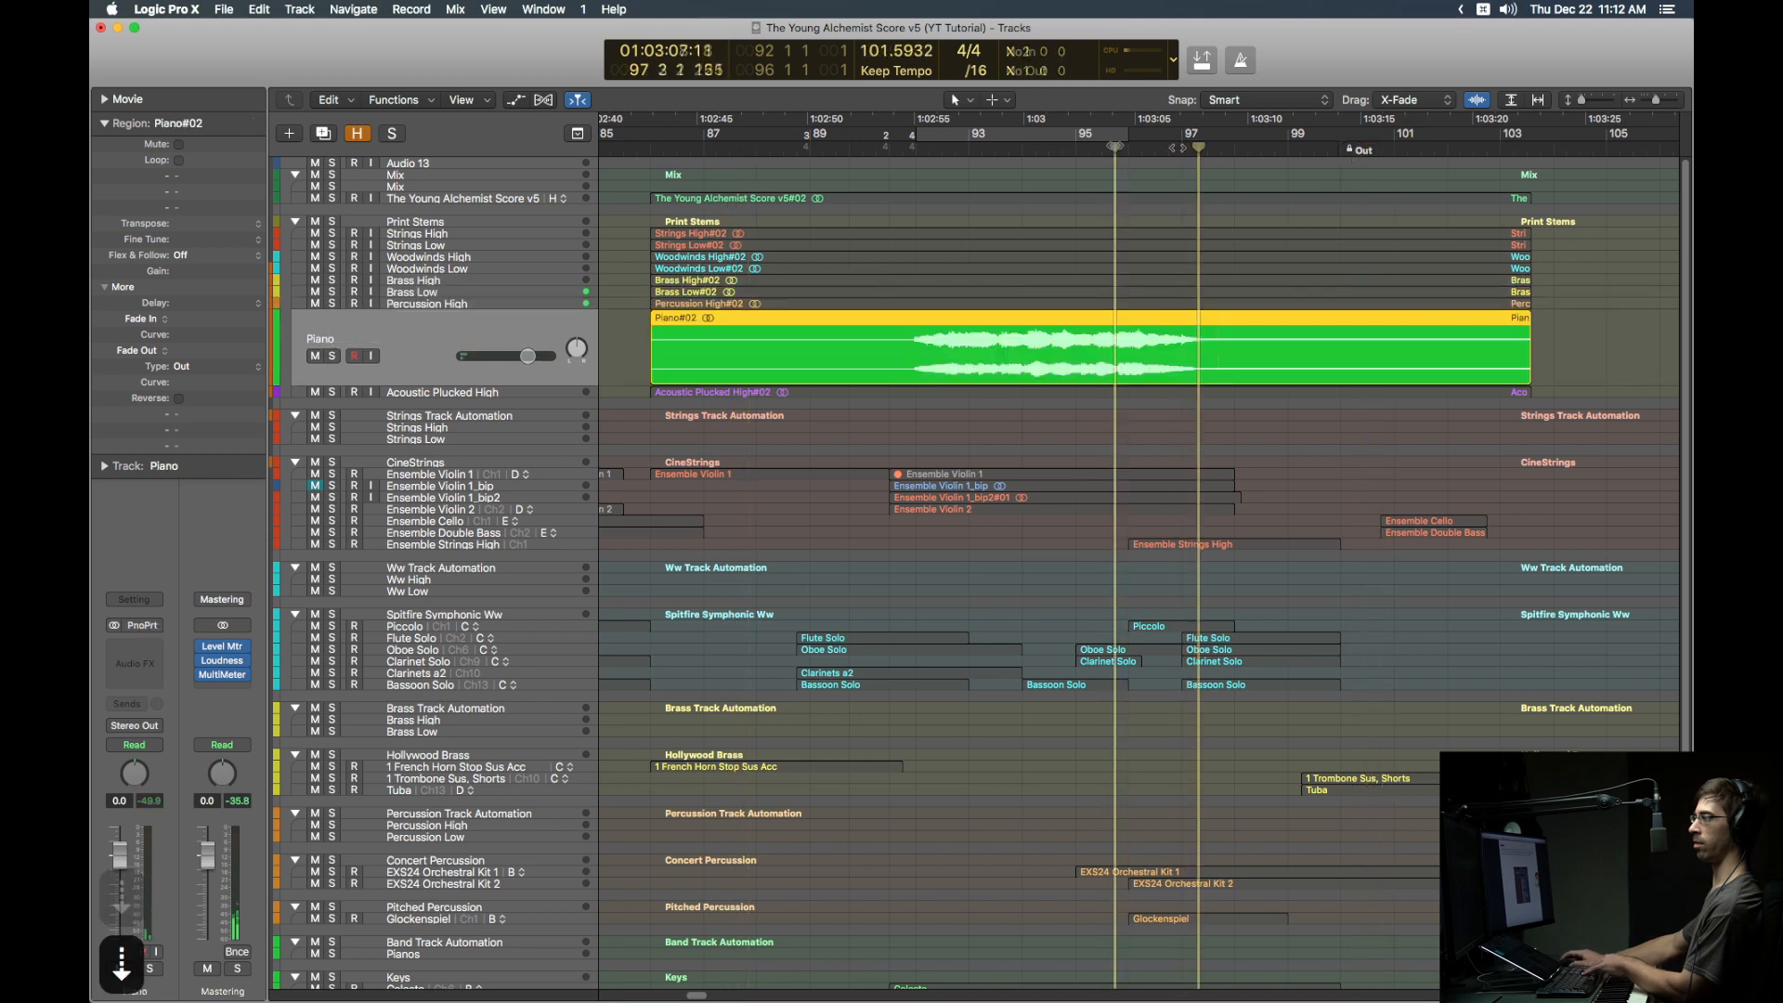
key(Down)
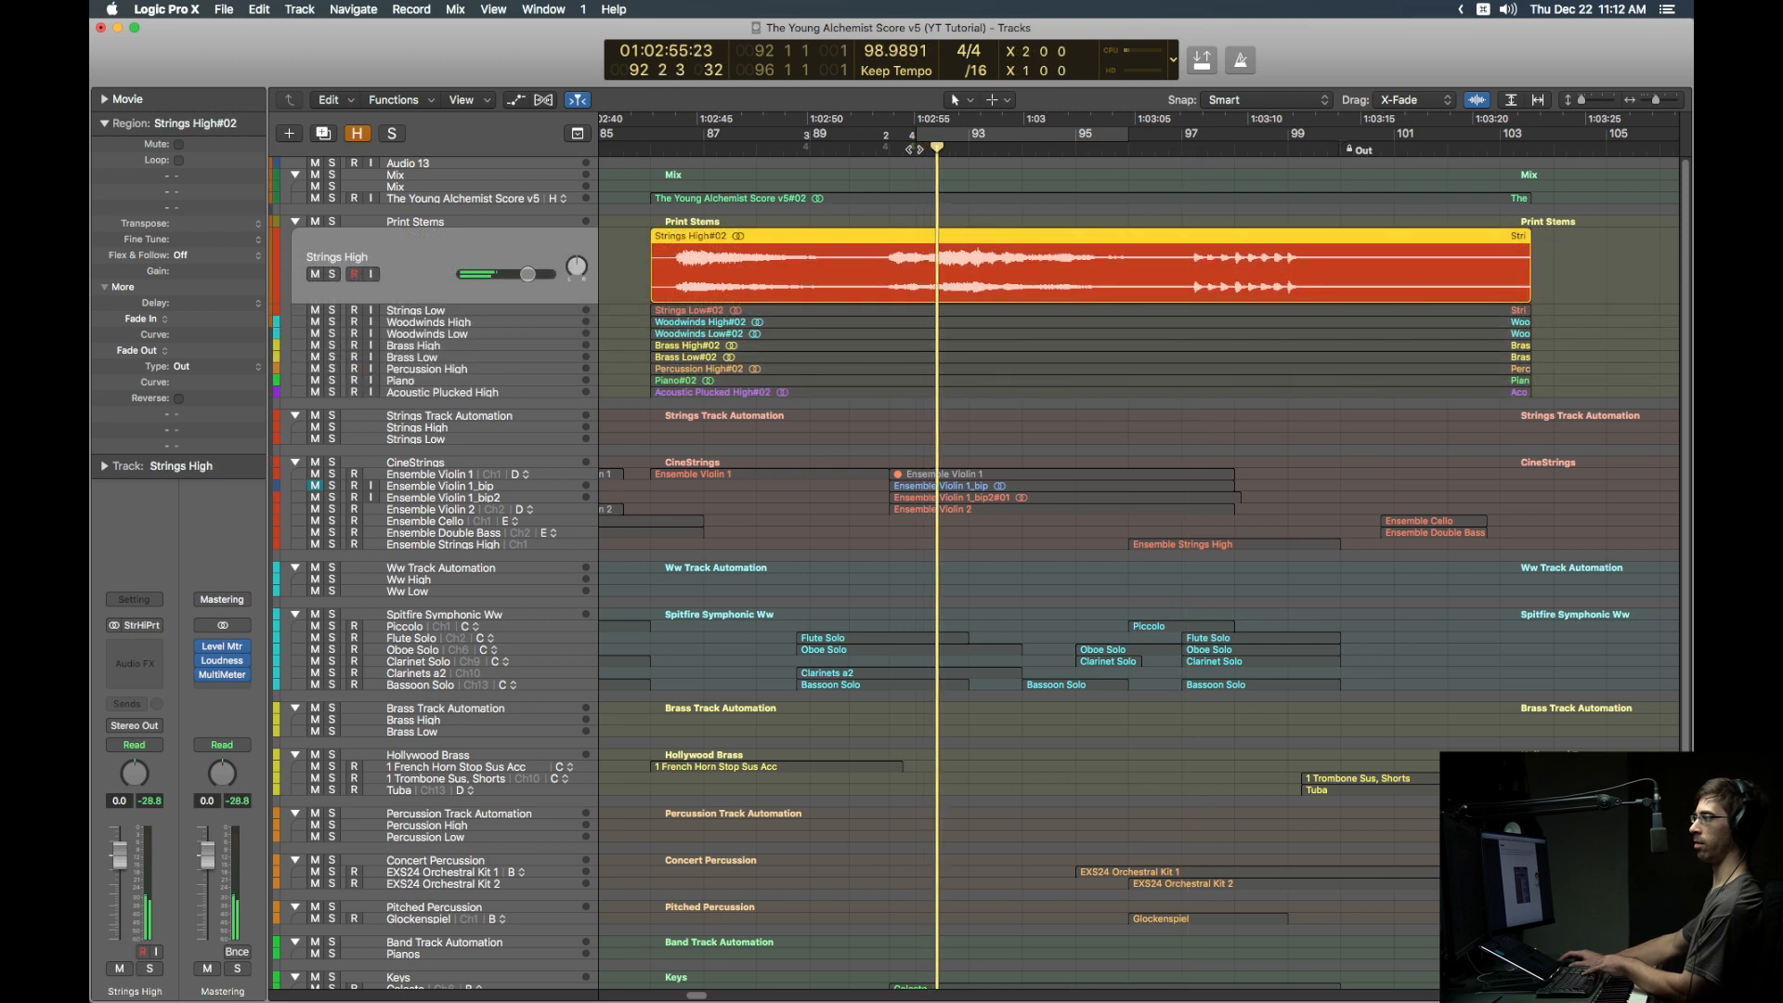
key(space)
key(ctrl+s)
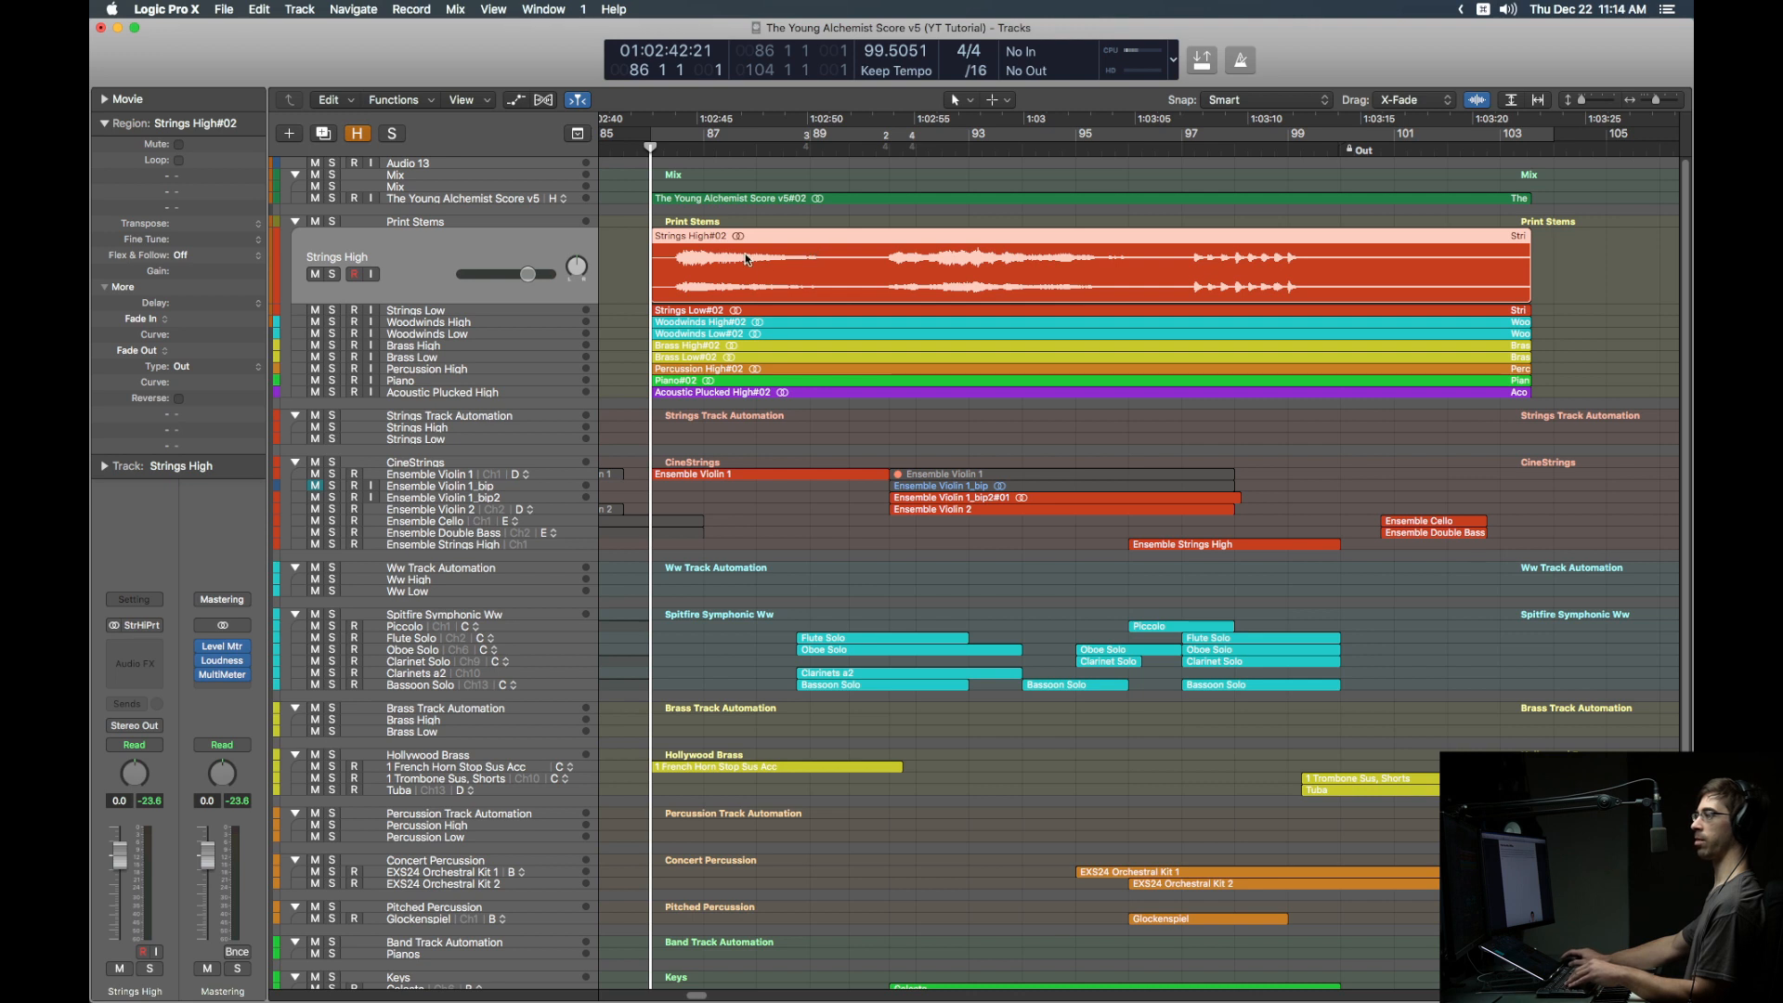
Step: Collapse Print Stems, mute The Young Alchemist Score v5 track, and turn on cycle
click(297, 222)
click(315, 197)
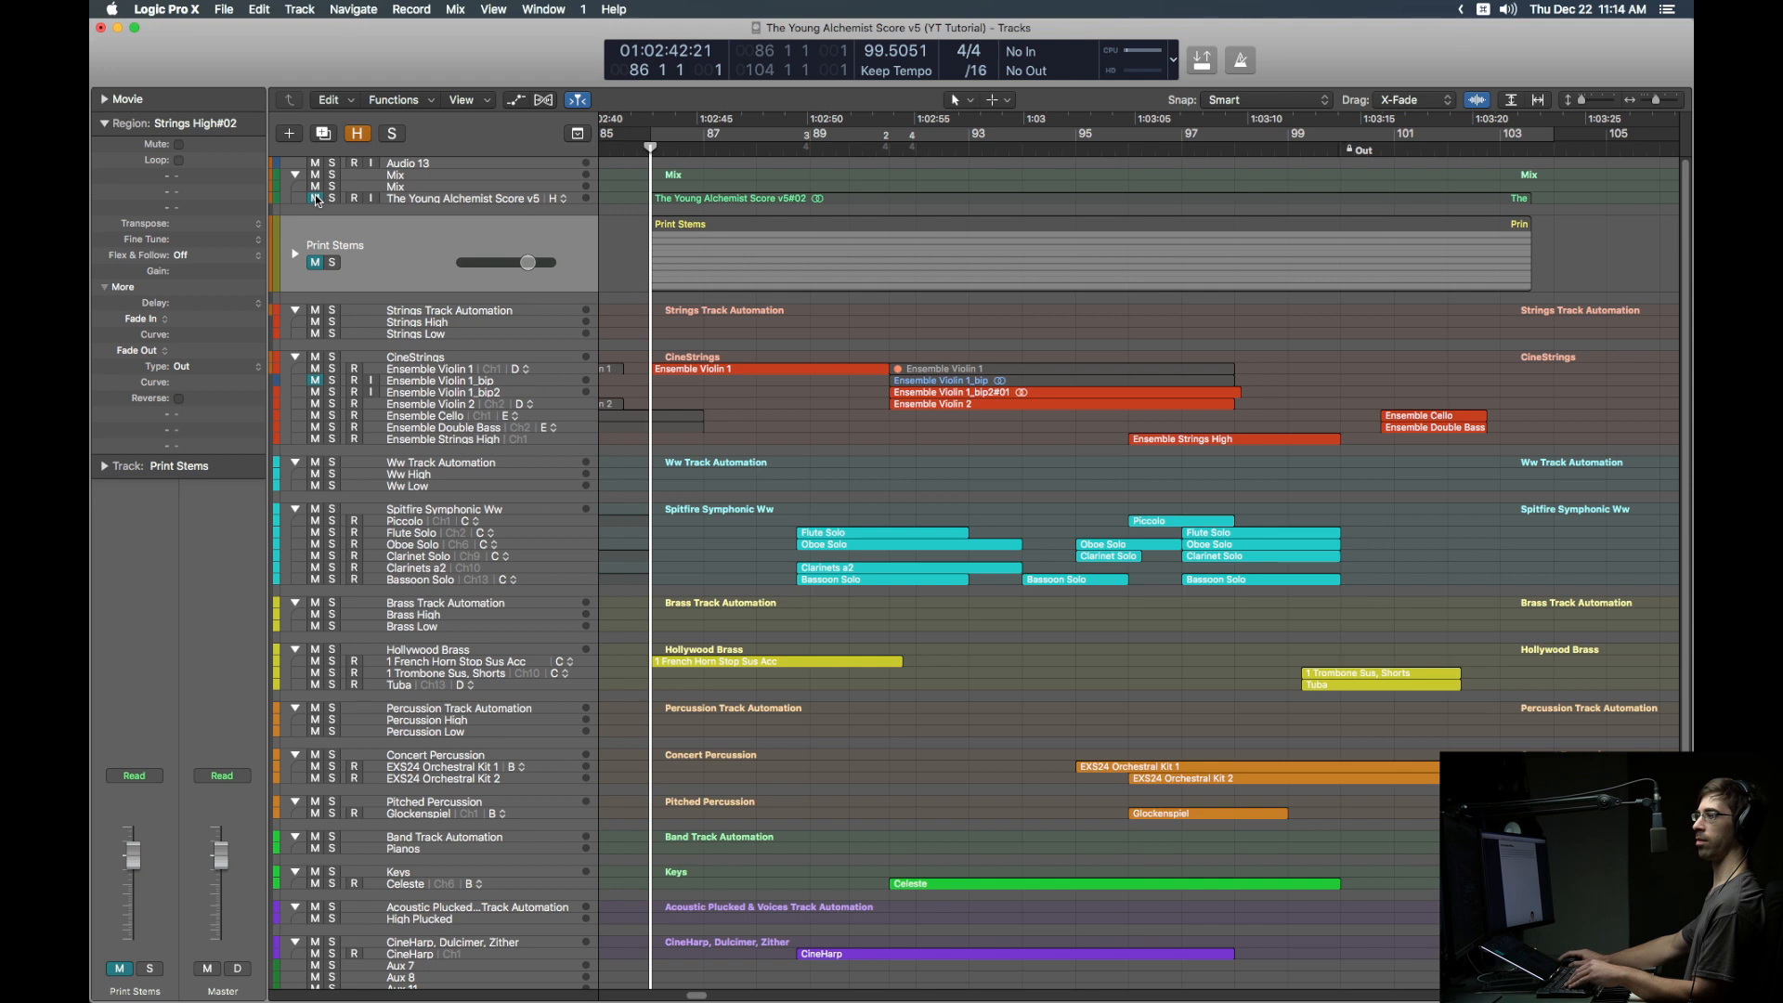
key(c)
Step: Bounce bars 86–104 offline to a file named Bounce to Disk Test
key(super+b)
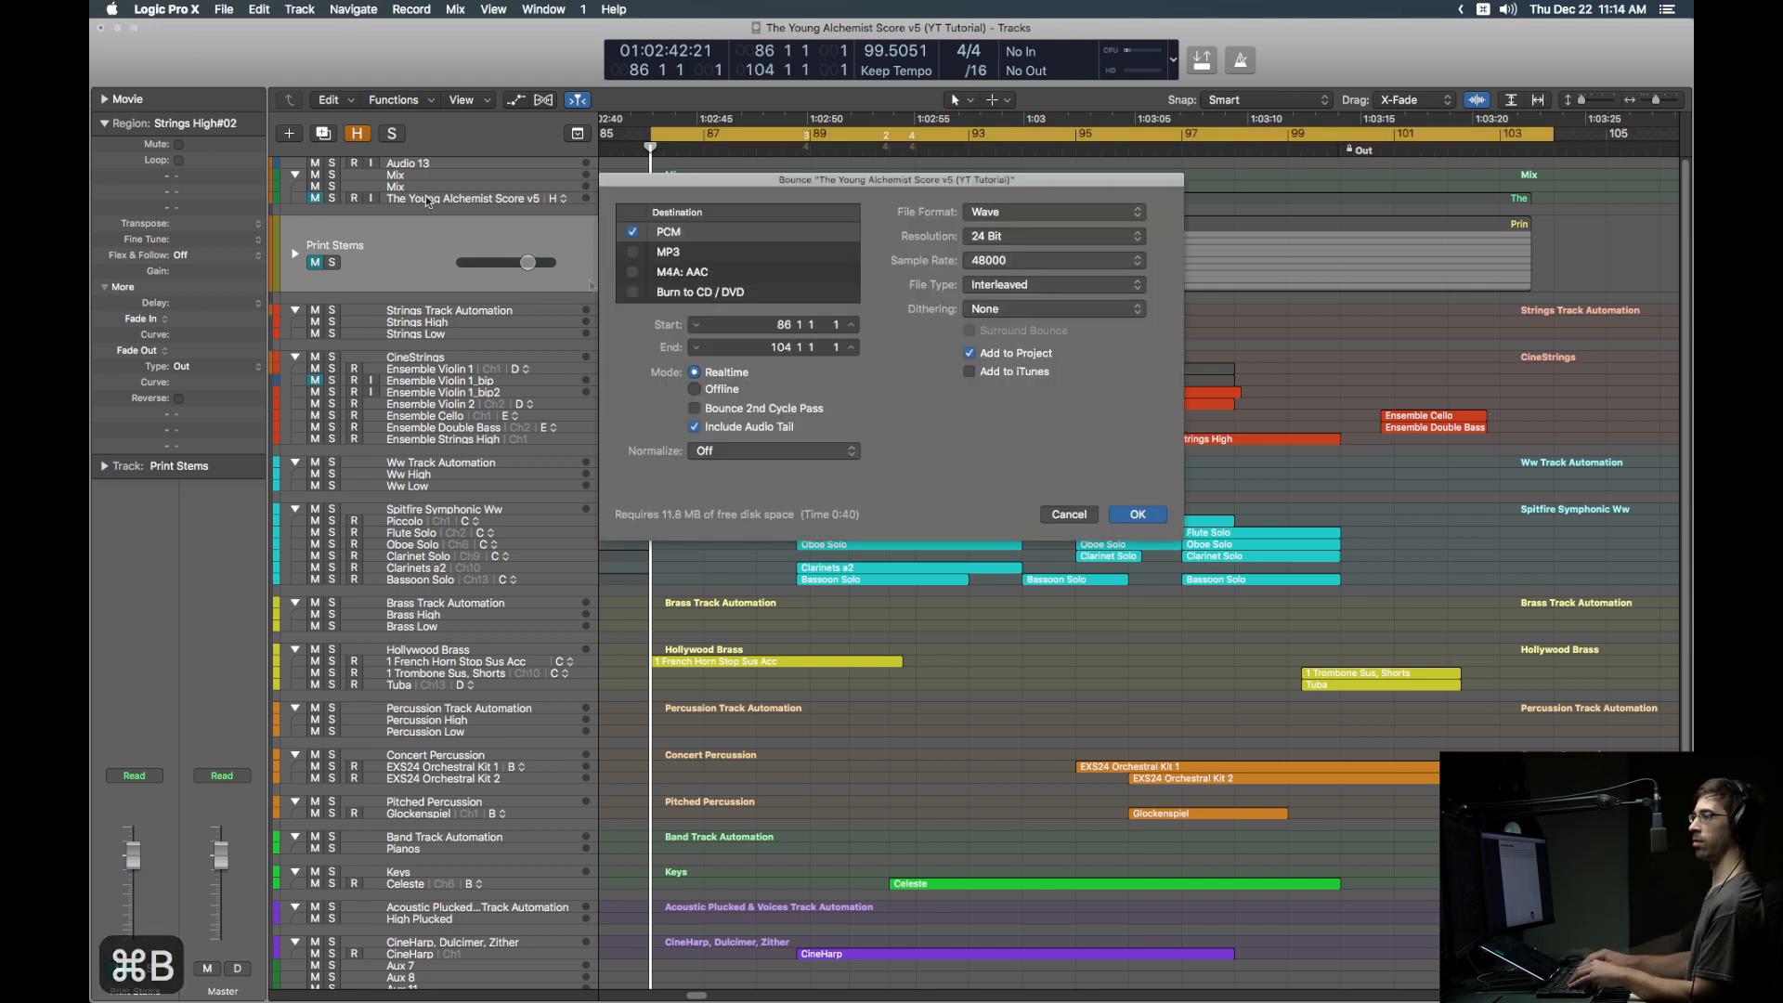
click(696, 390)
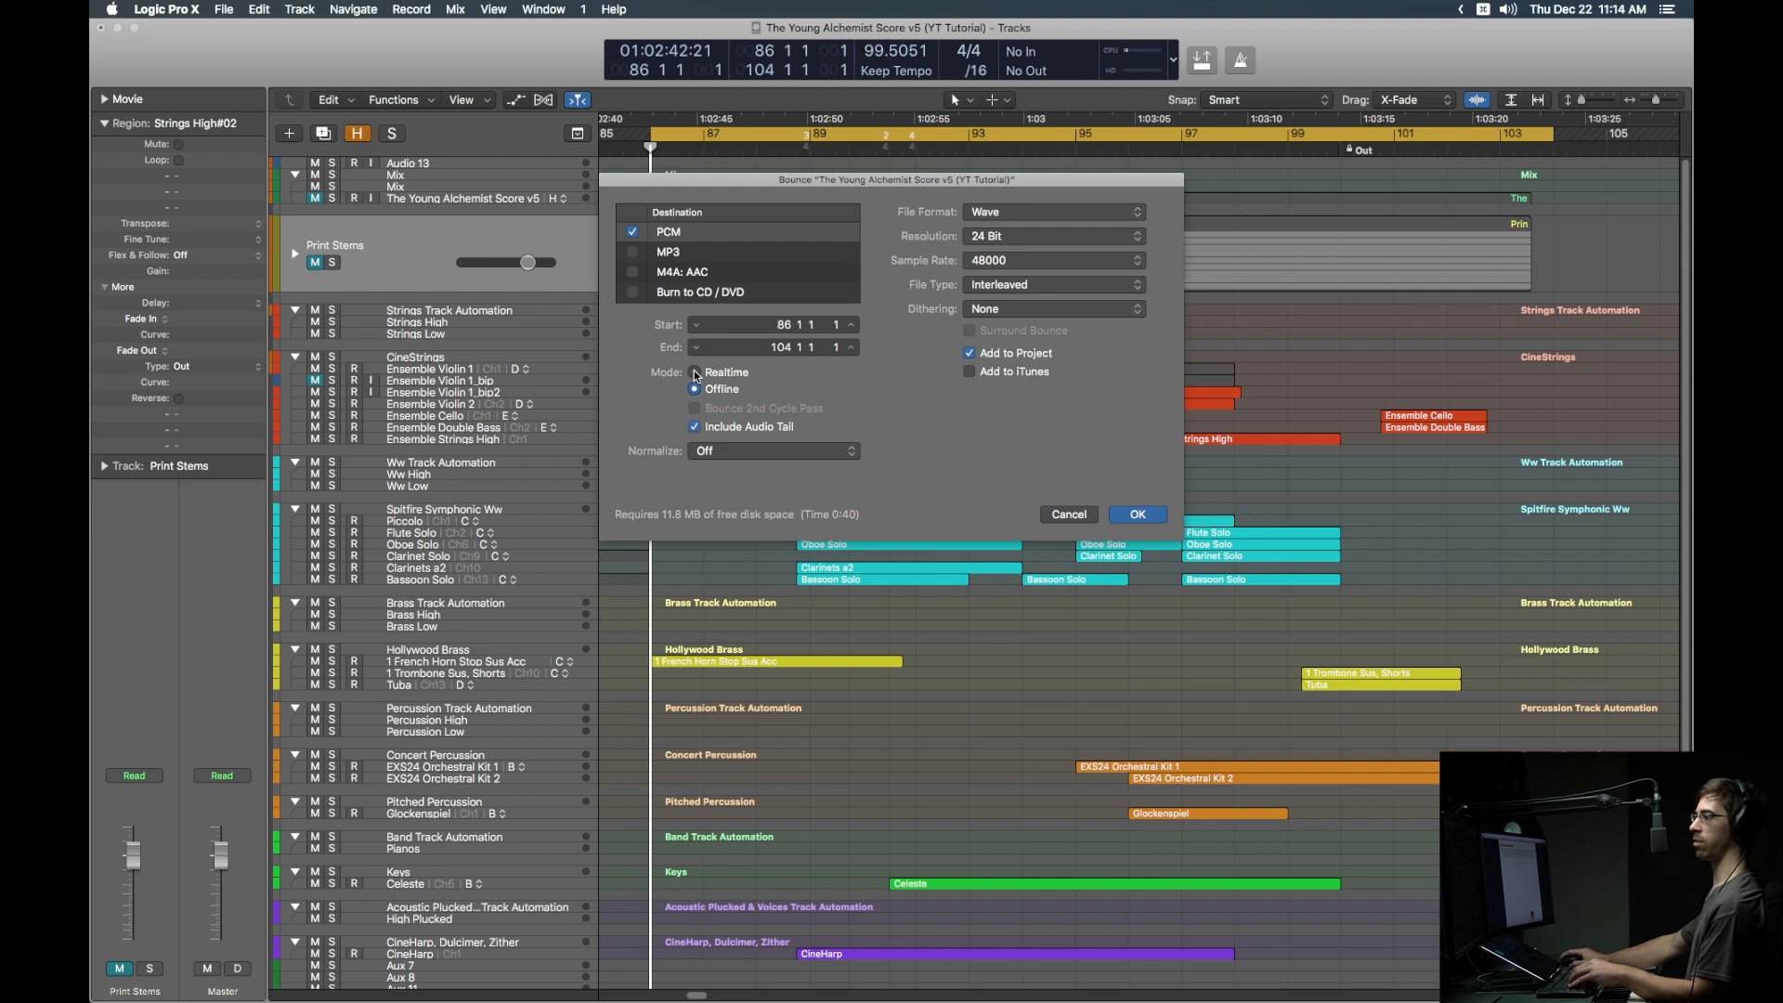
key(Return)
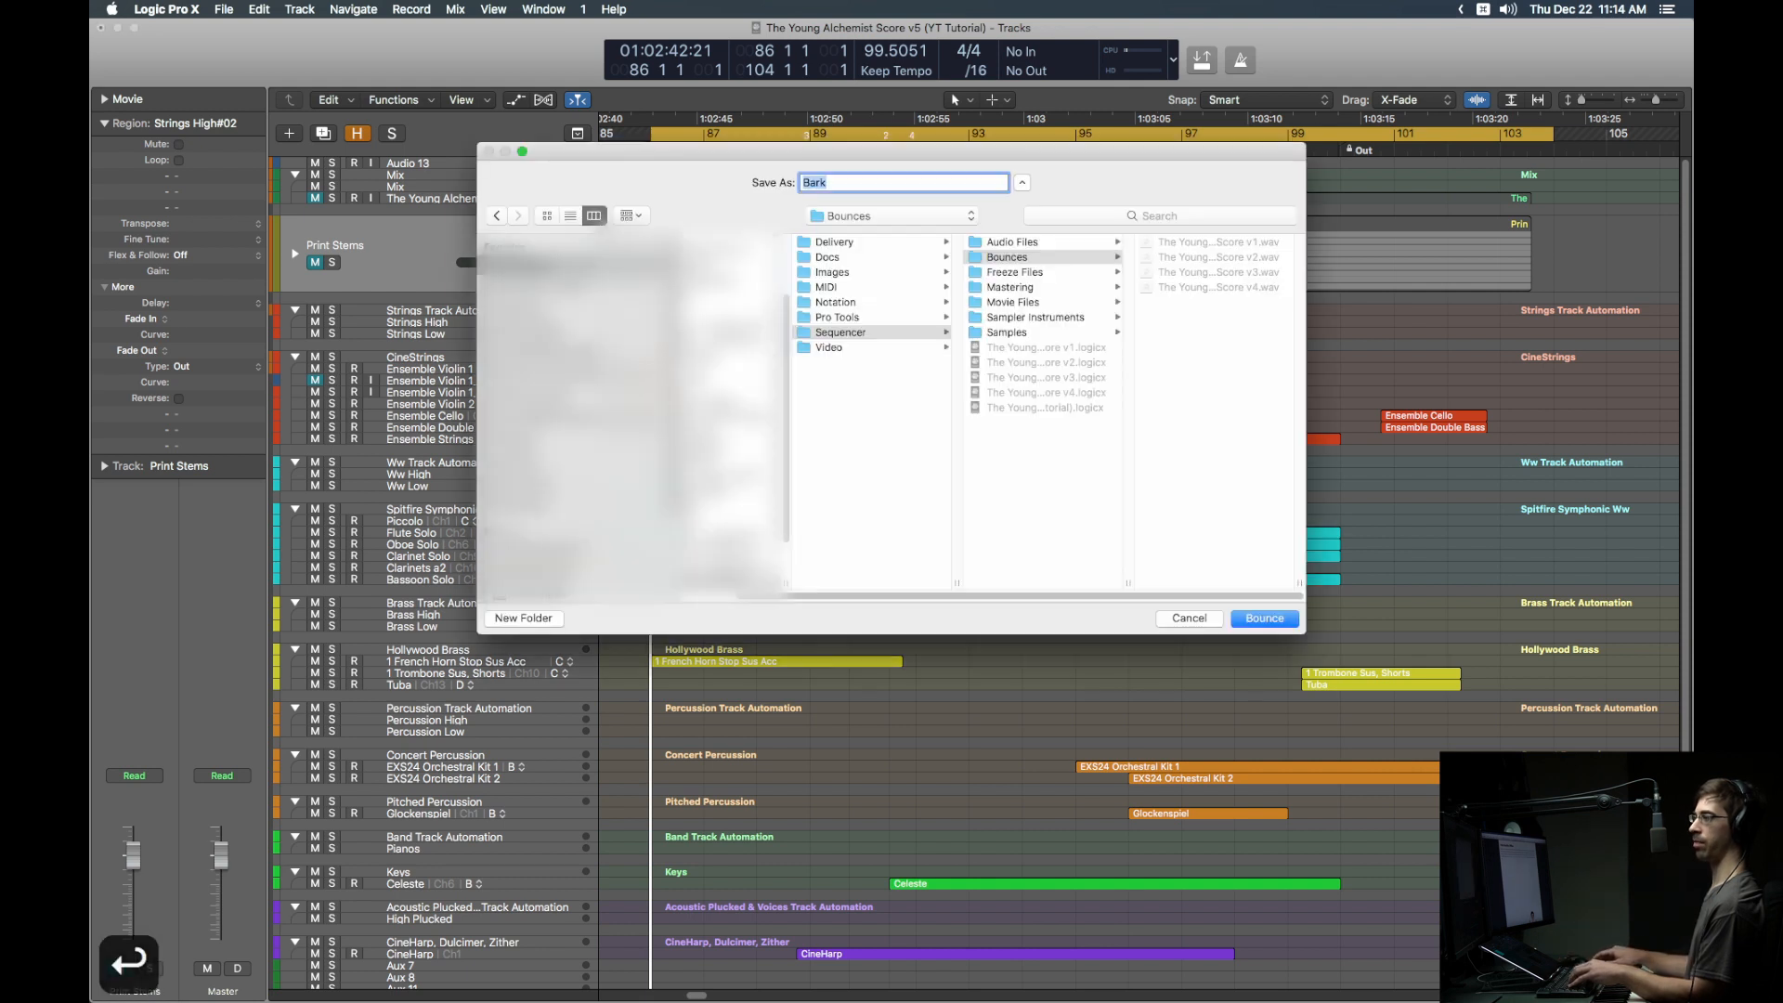
text(B)
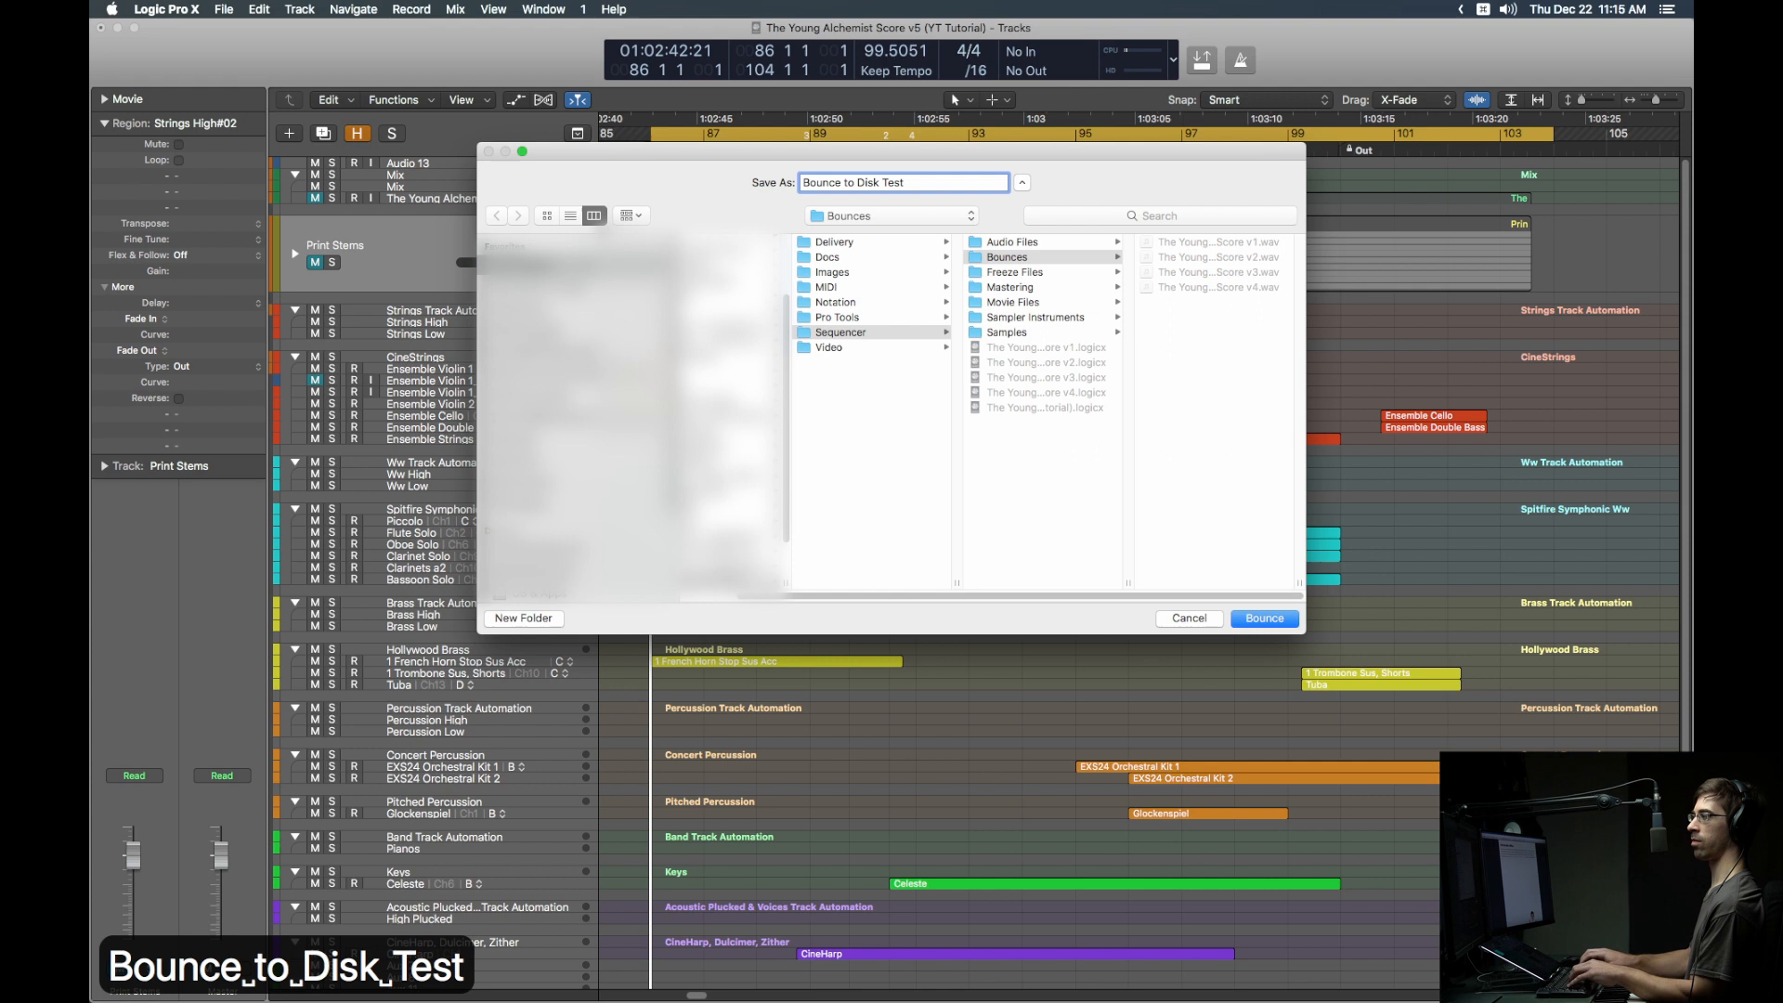
key(Return)
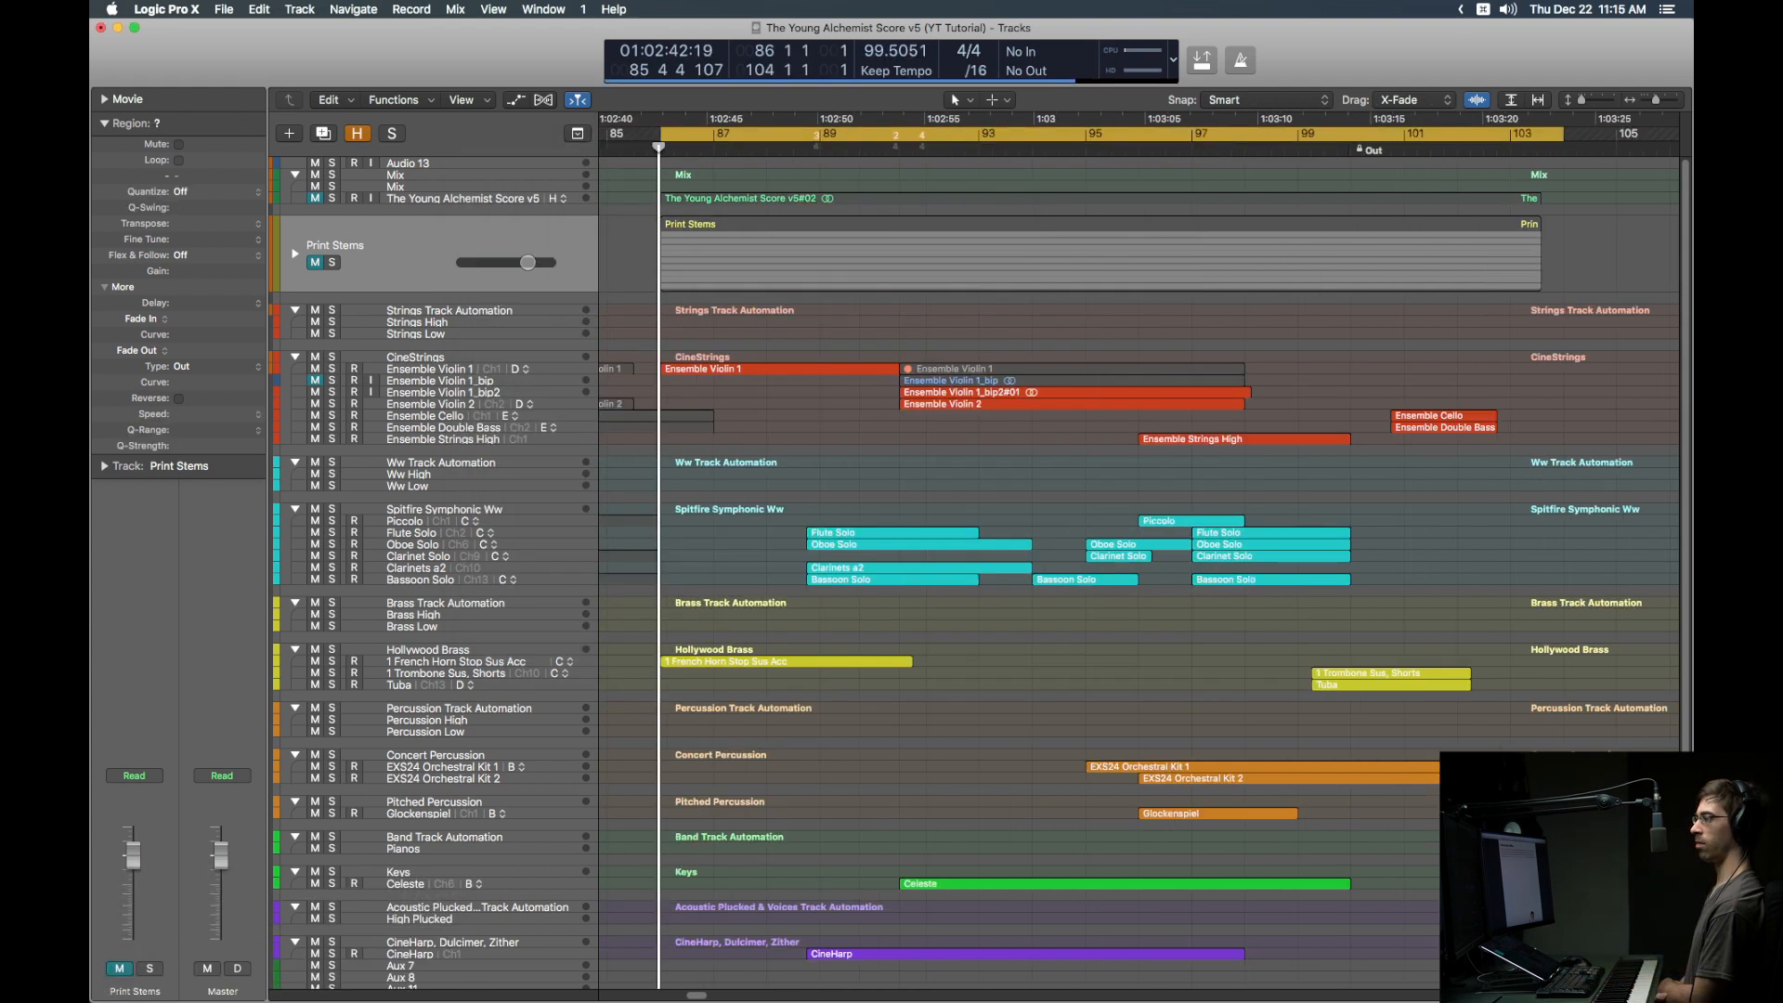
Step: Duplicate The Young Alchemist Score v5 track and drag Bounce to Disk Test onto the copy
click(516, 197)
key(super+d)
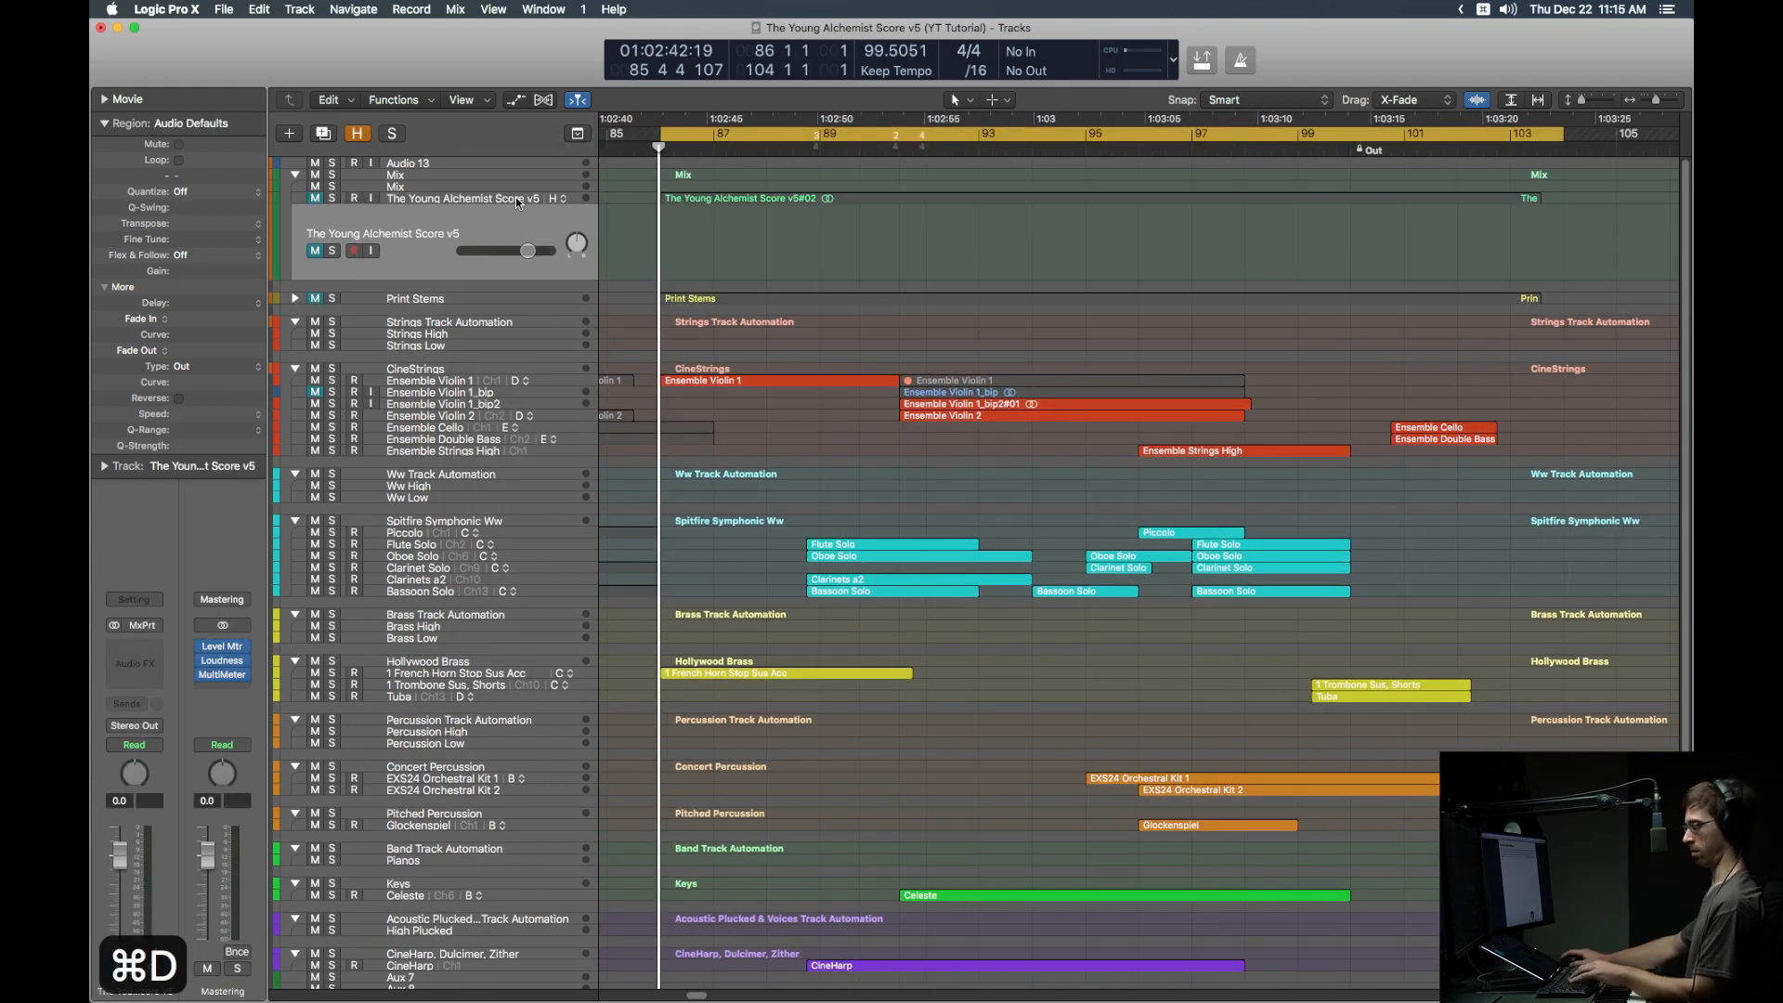
key(m)
key(f)
scroll(1478, 578, down, 10)
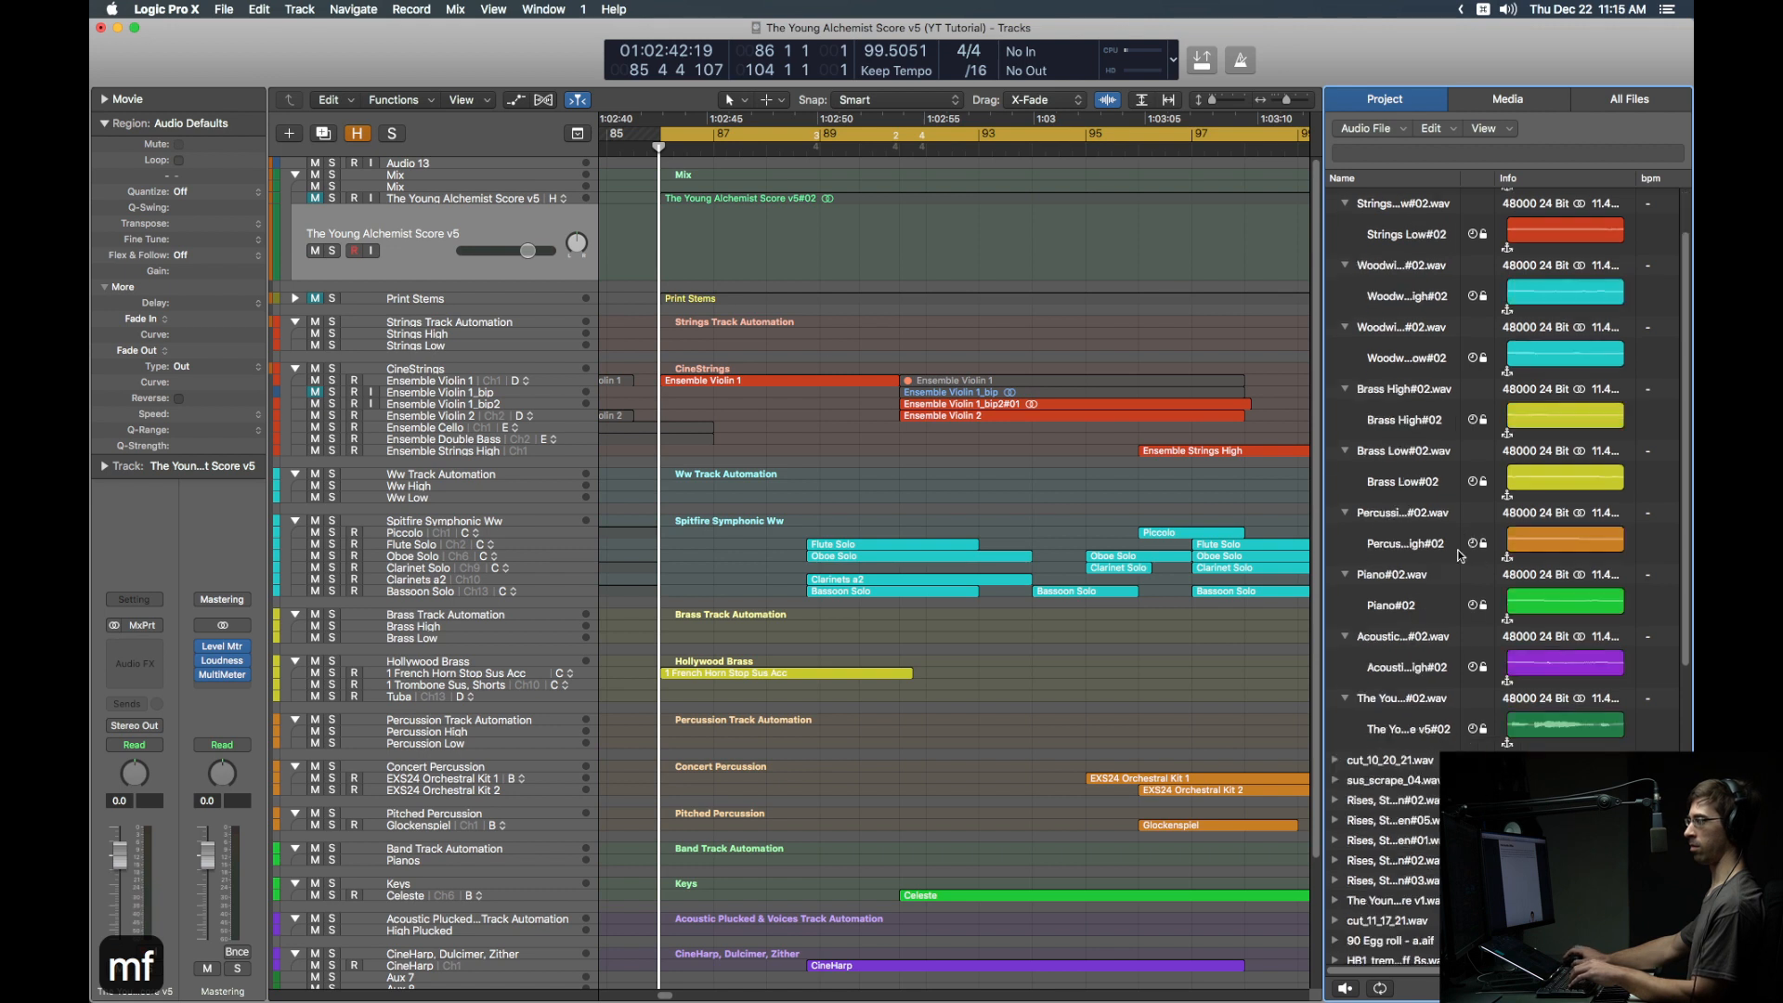
drag(1398, 941, 768, 256)
key(f)
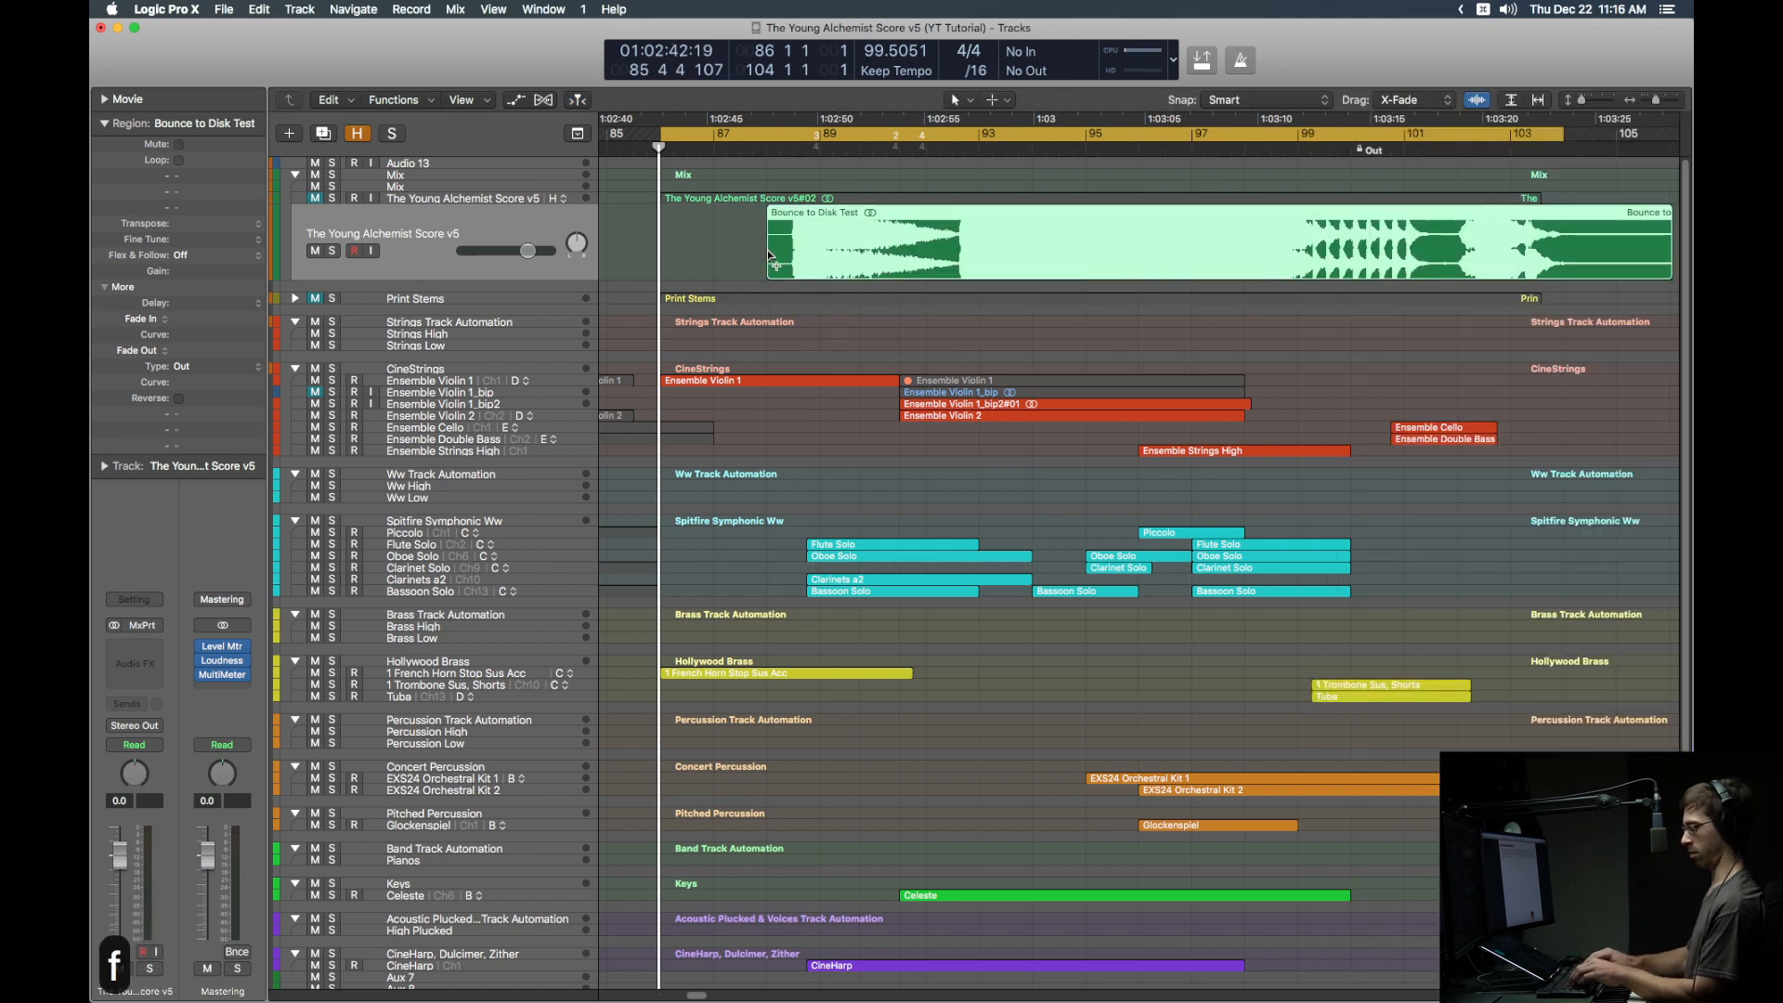
Step: Move the bounced region to start at bar 86, solo it, and play from around bar 93
key(alt+super+1)
key(alt+shift+super+r)
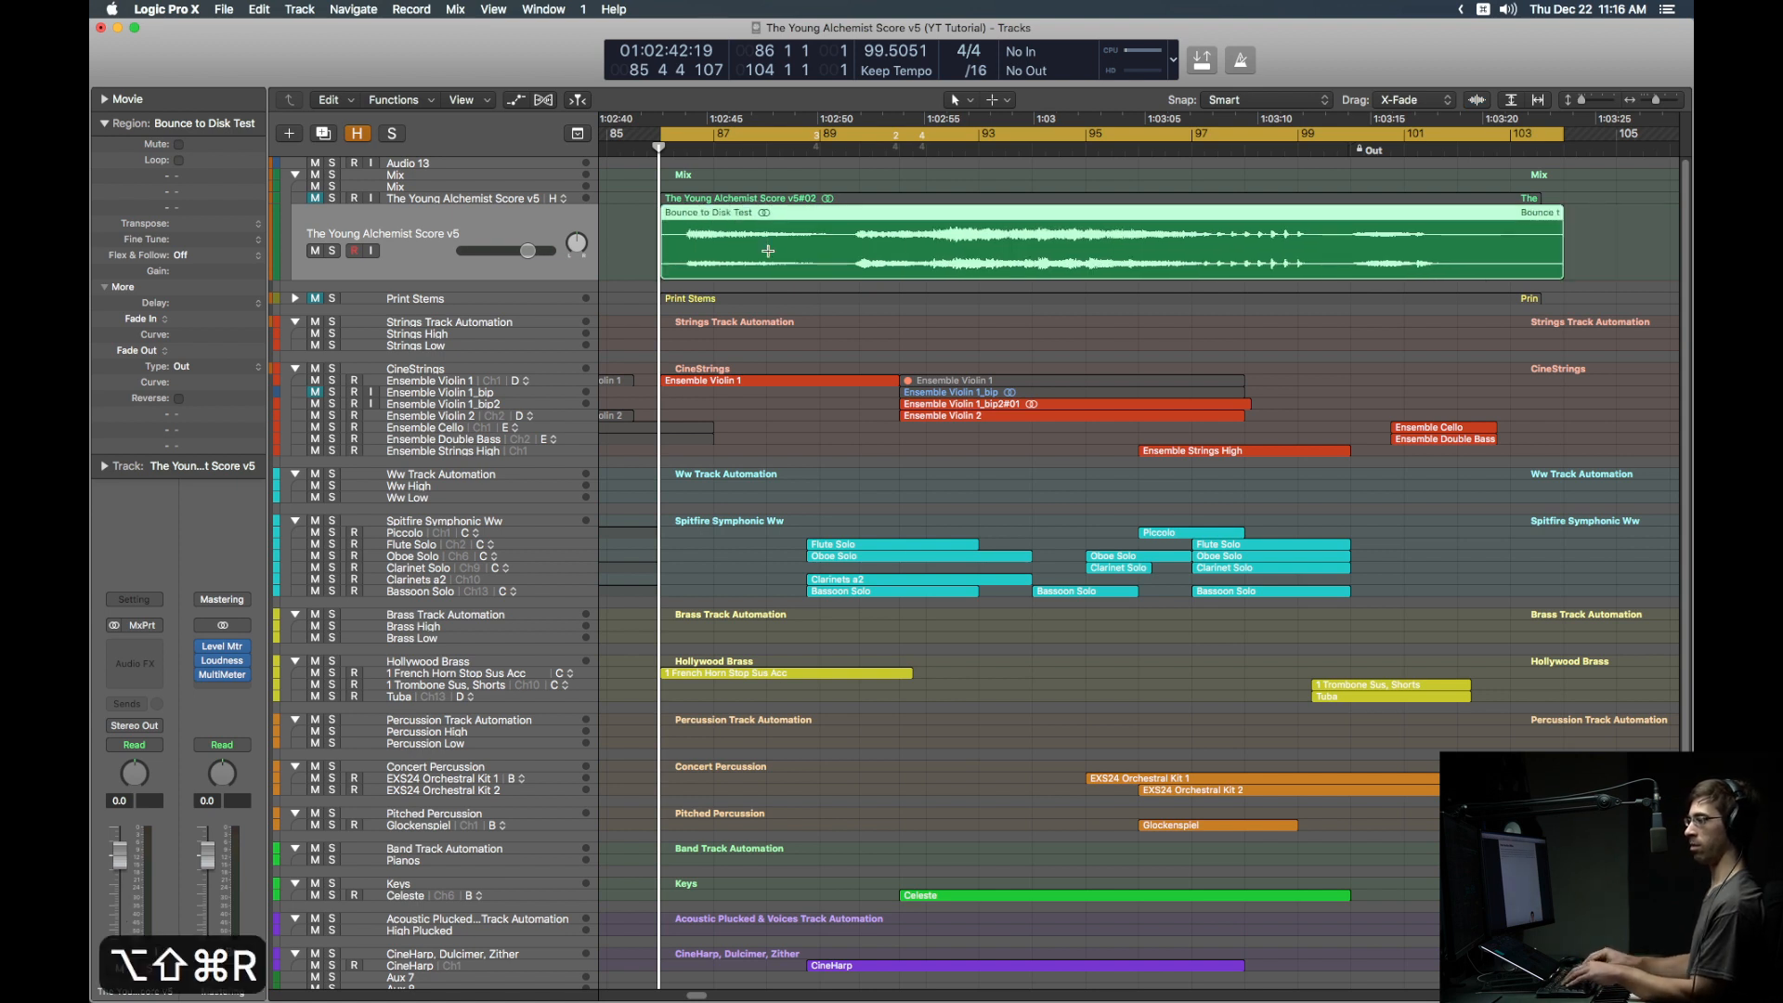
key(ctrl+s)
click(979, 148)
key(space)
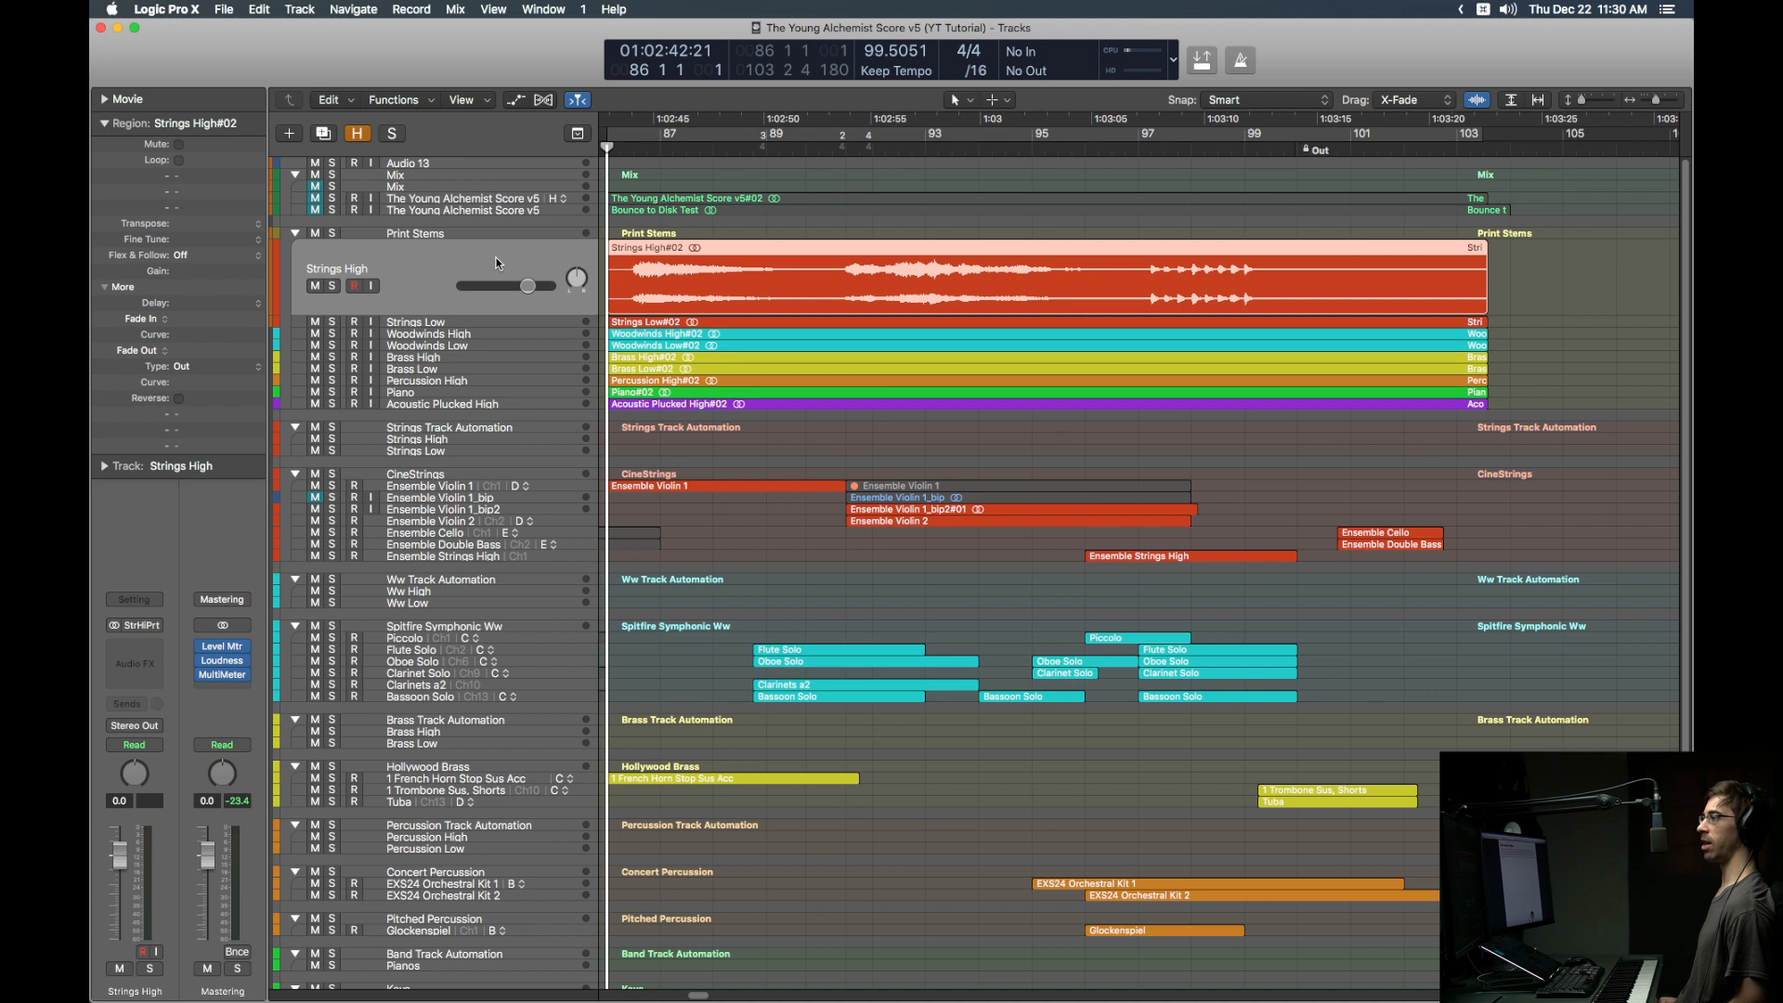
Step: Delete the nine printed stem regions and duplicate Strings High as a track named 'Violin 1'
shift+click(505, 404)
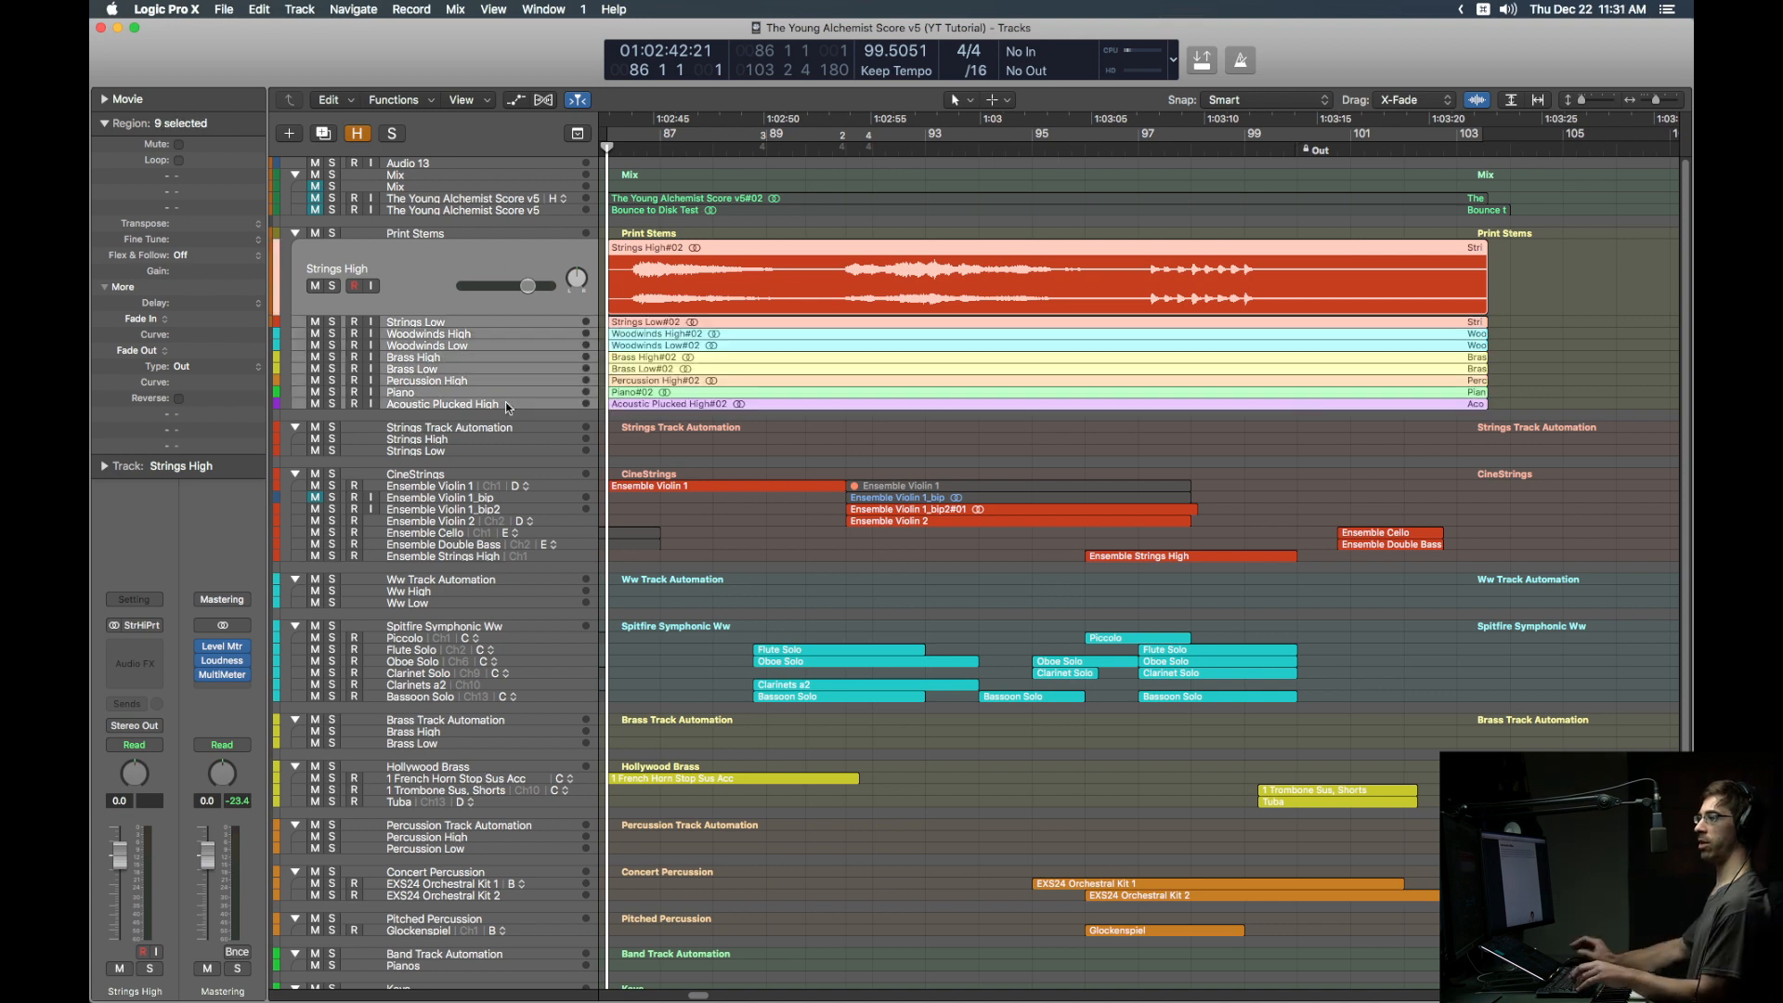
key(BackSpace)
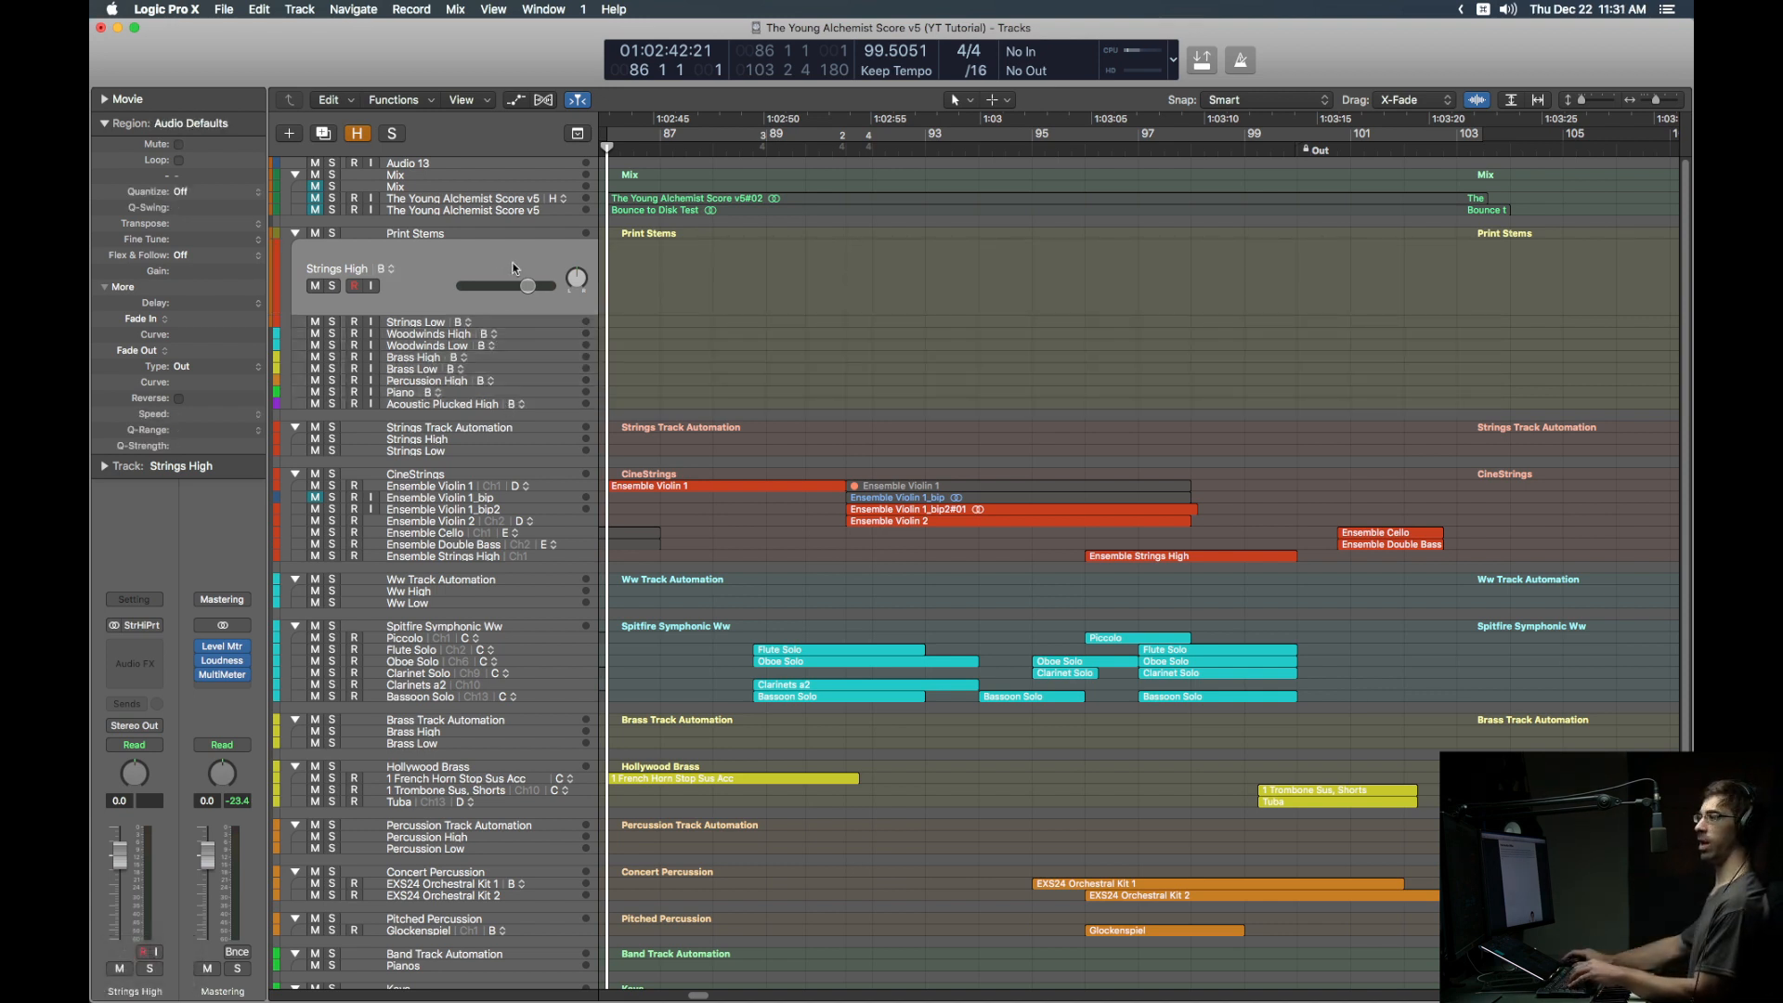
key(cmd+d)
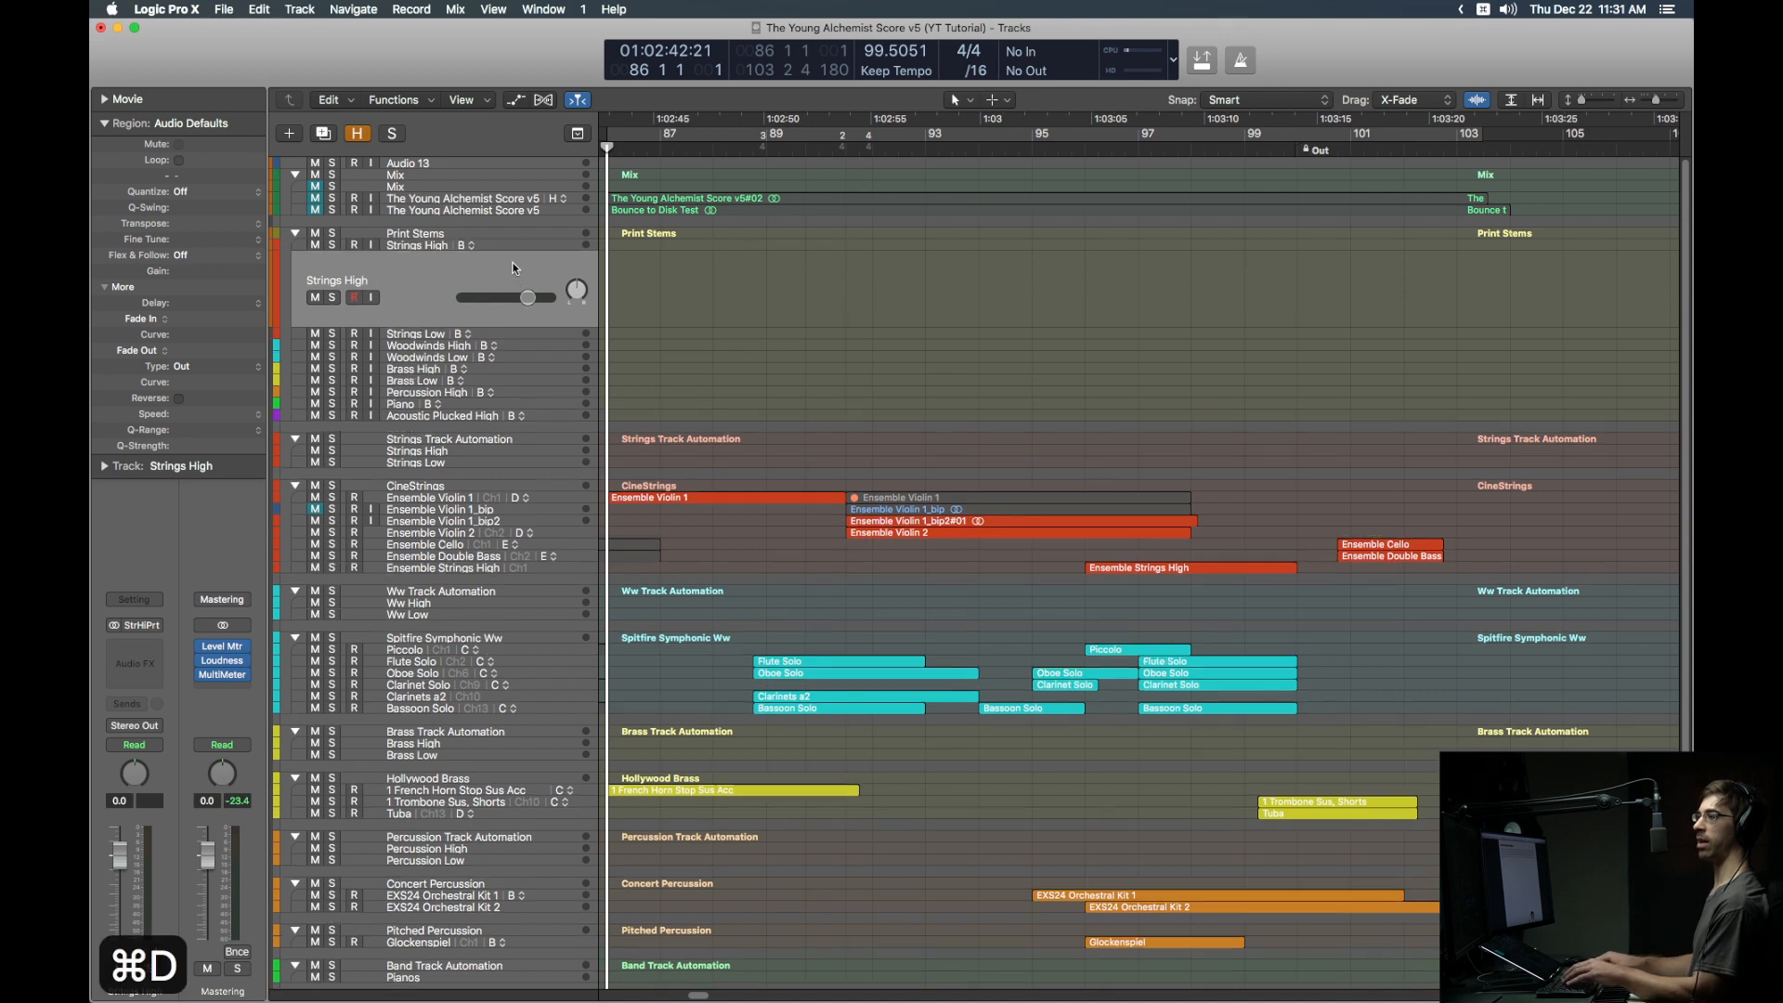
key(shift+Return)
text(Violin)
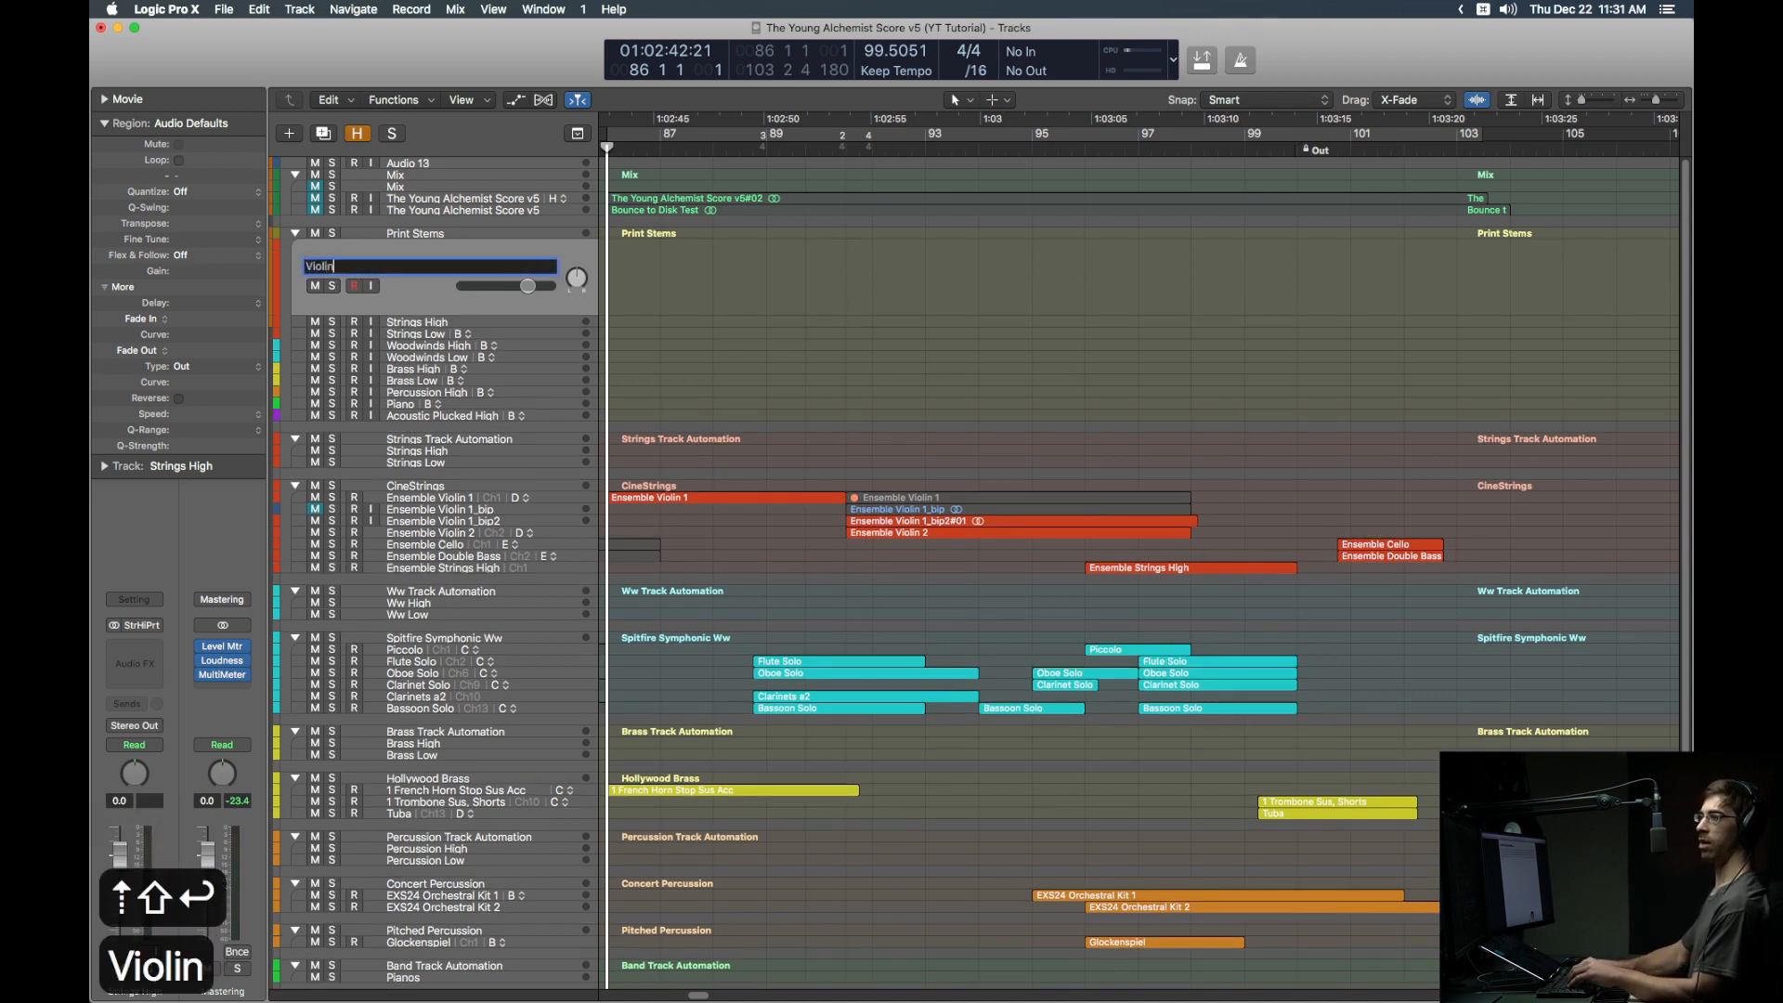
text( 1)
key(Return)
Step: Duplicate the Woodwinds High track and name the first copy 'Flute'
key(Down)
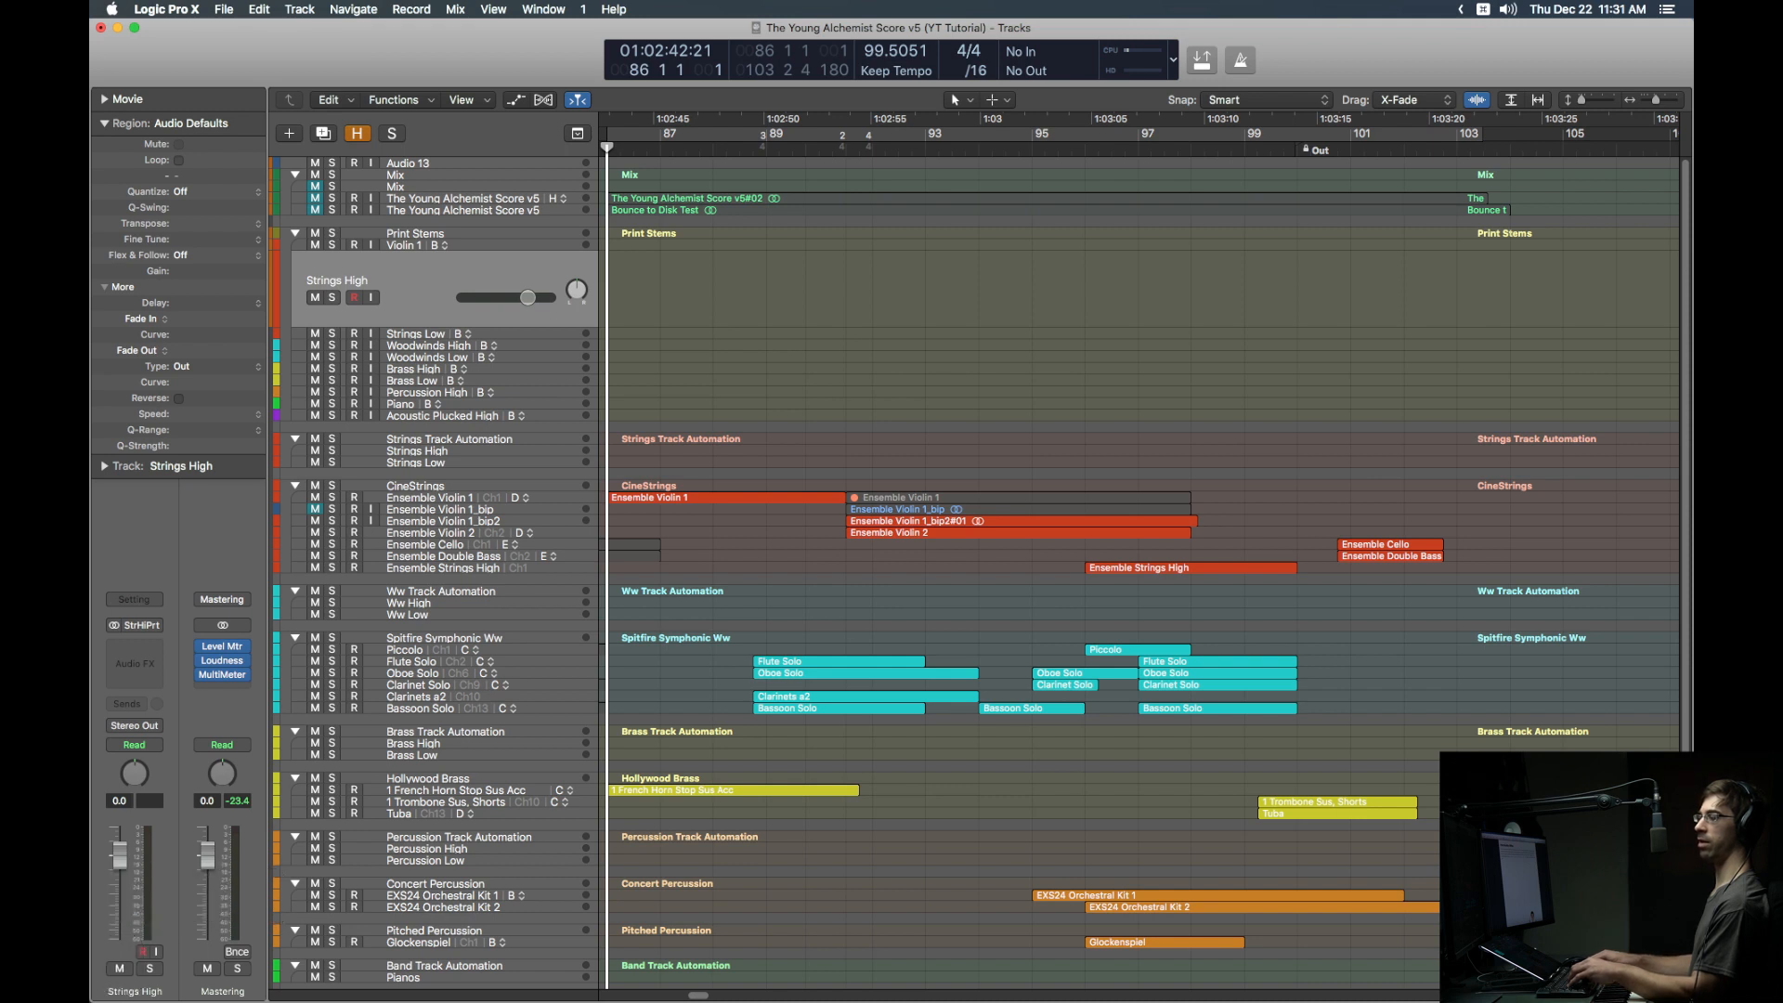
key(Down)
key(Down)
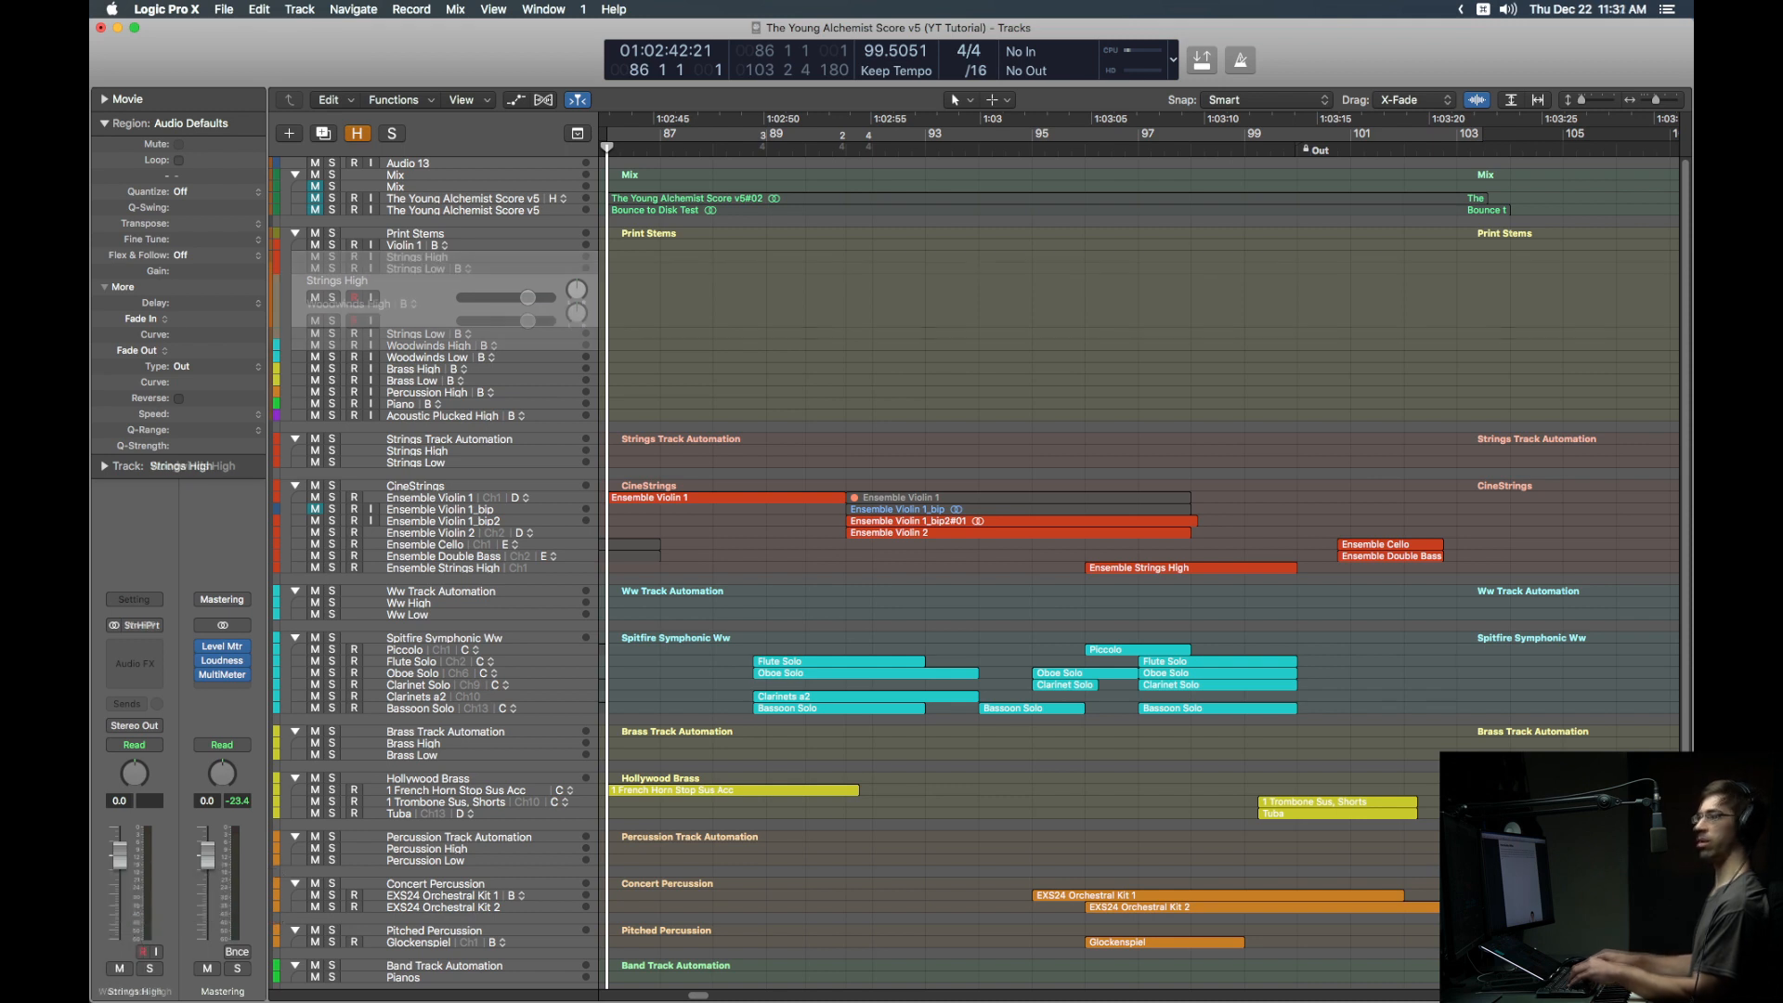
key(super+d)
key(super+d)
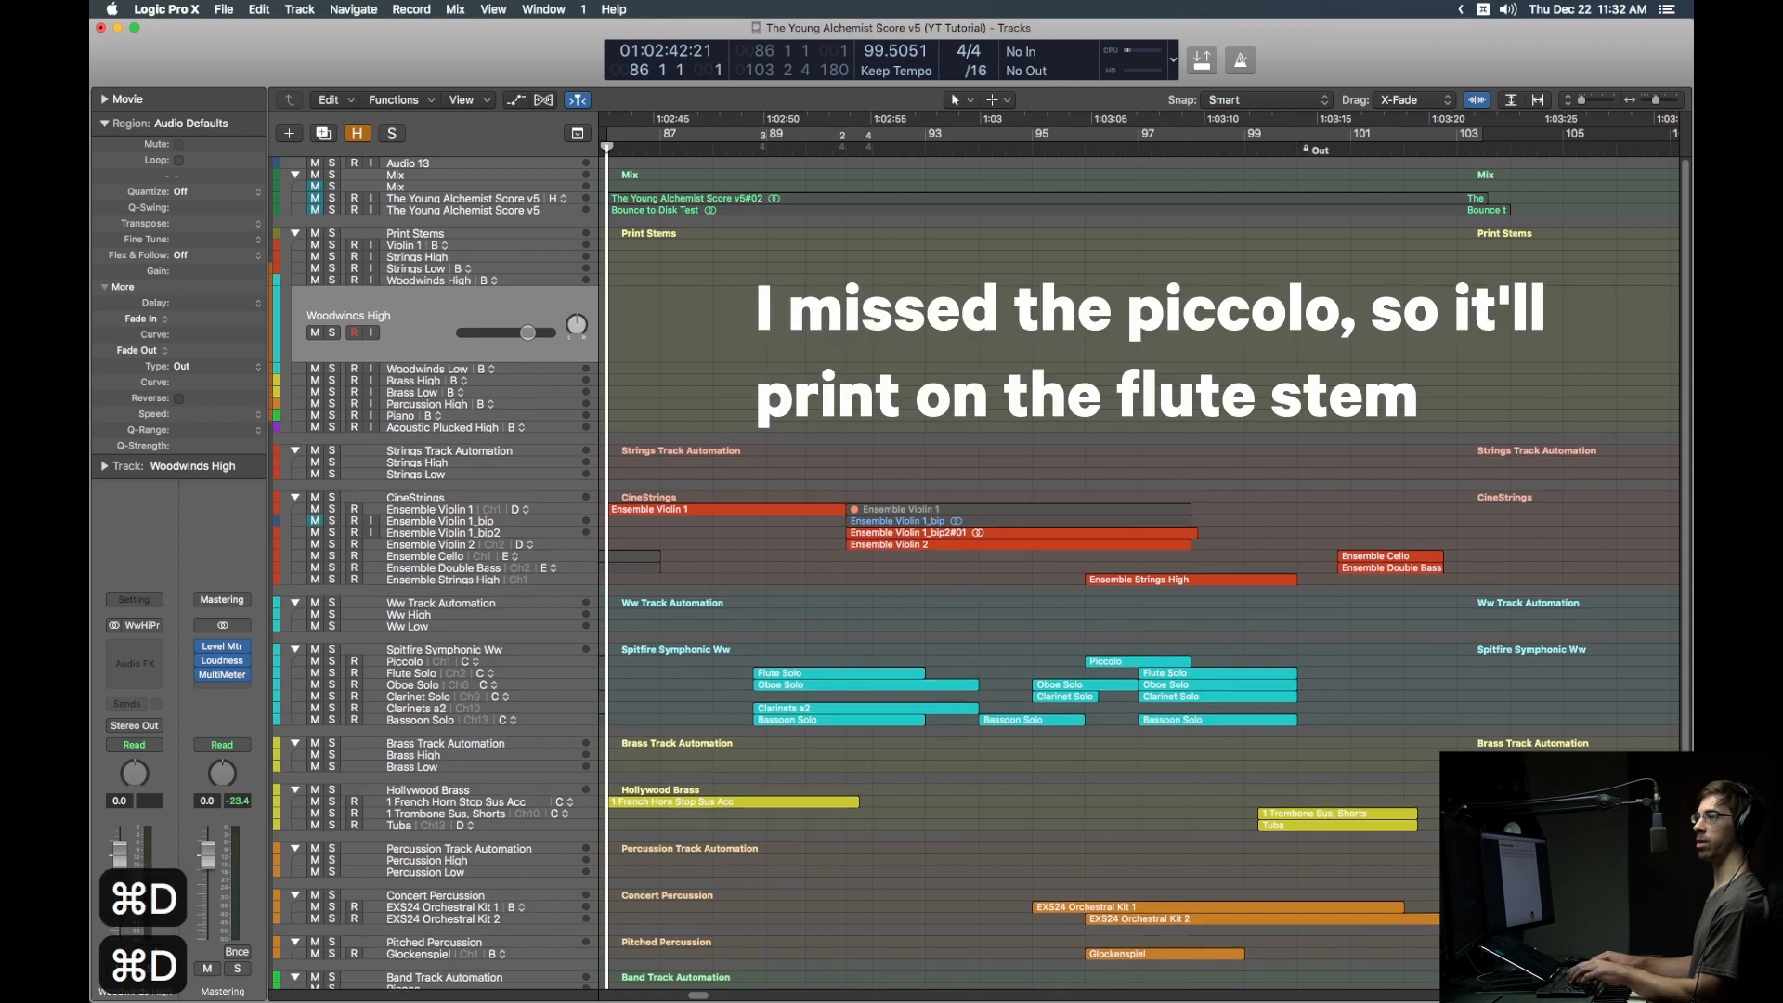
key(Up)
key(Up)
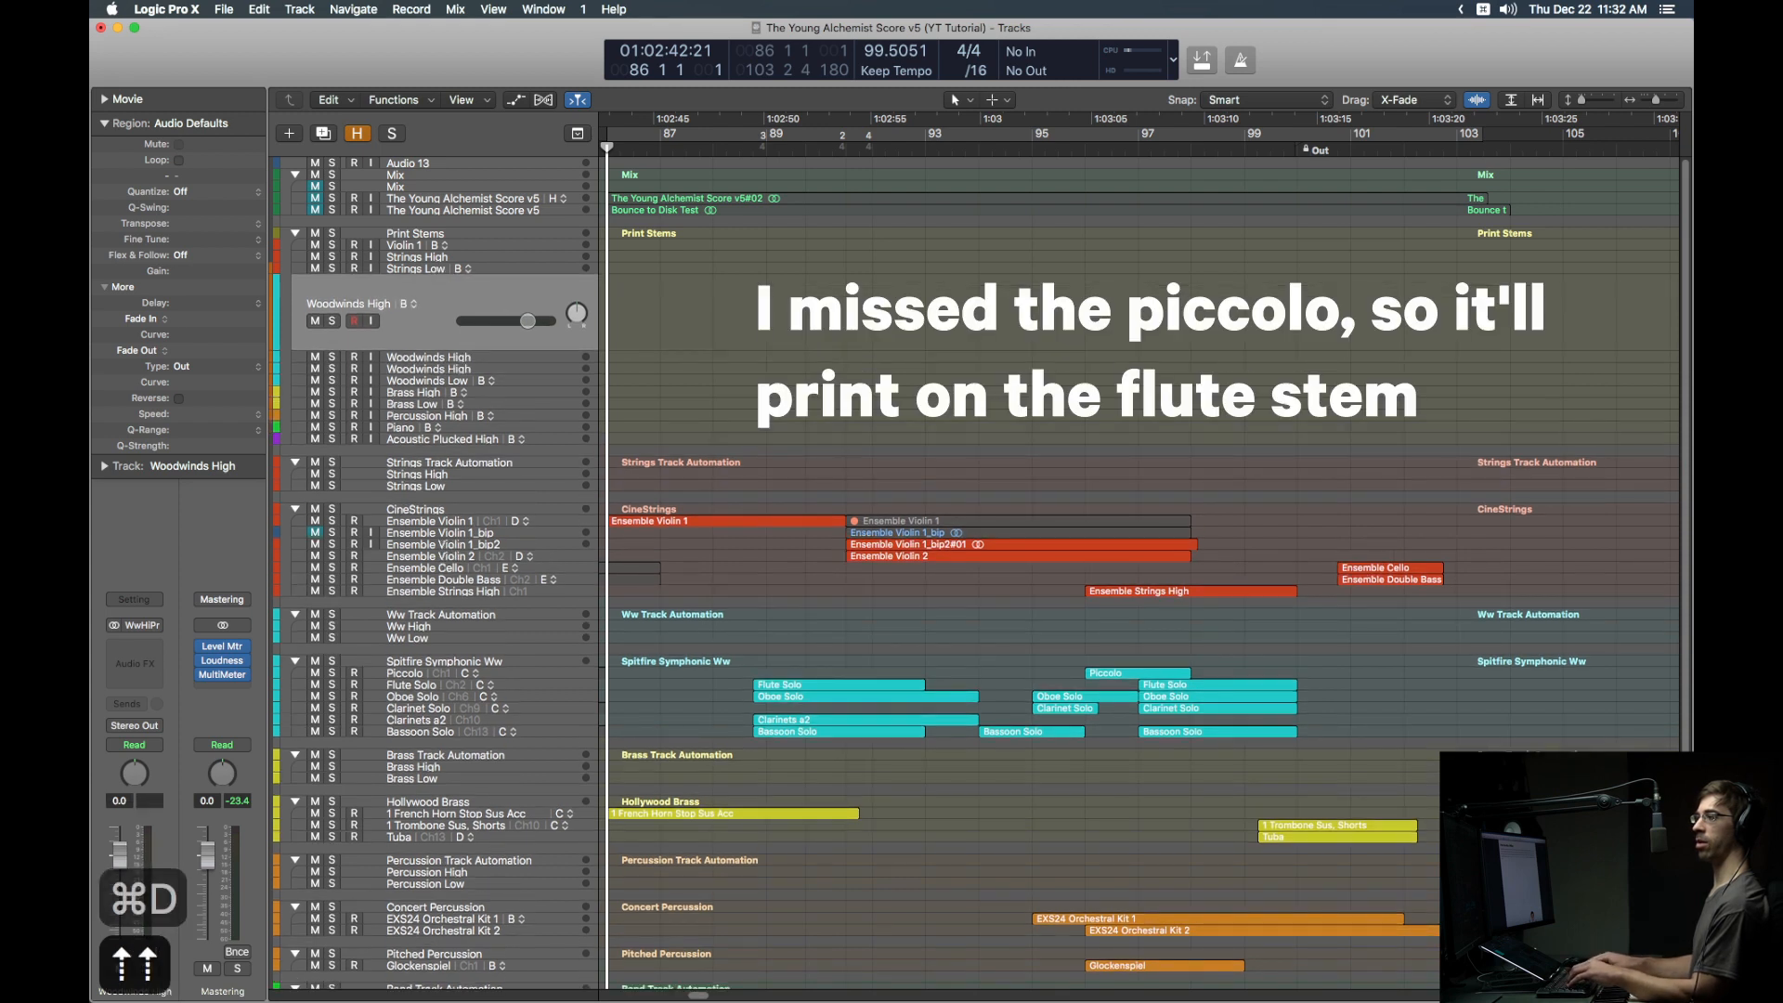
key(shift+Return)
text(Flute)
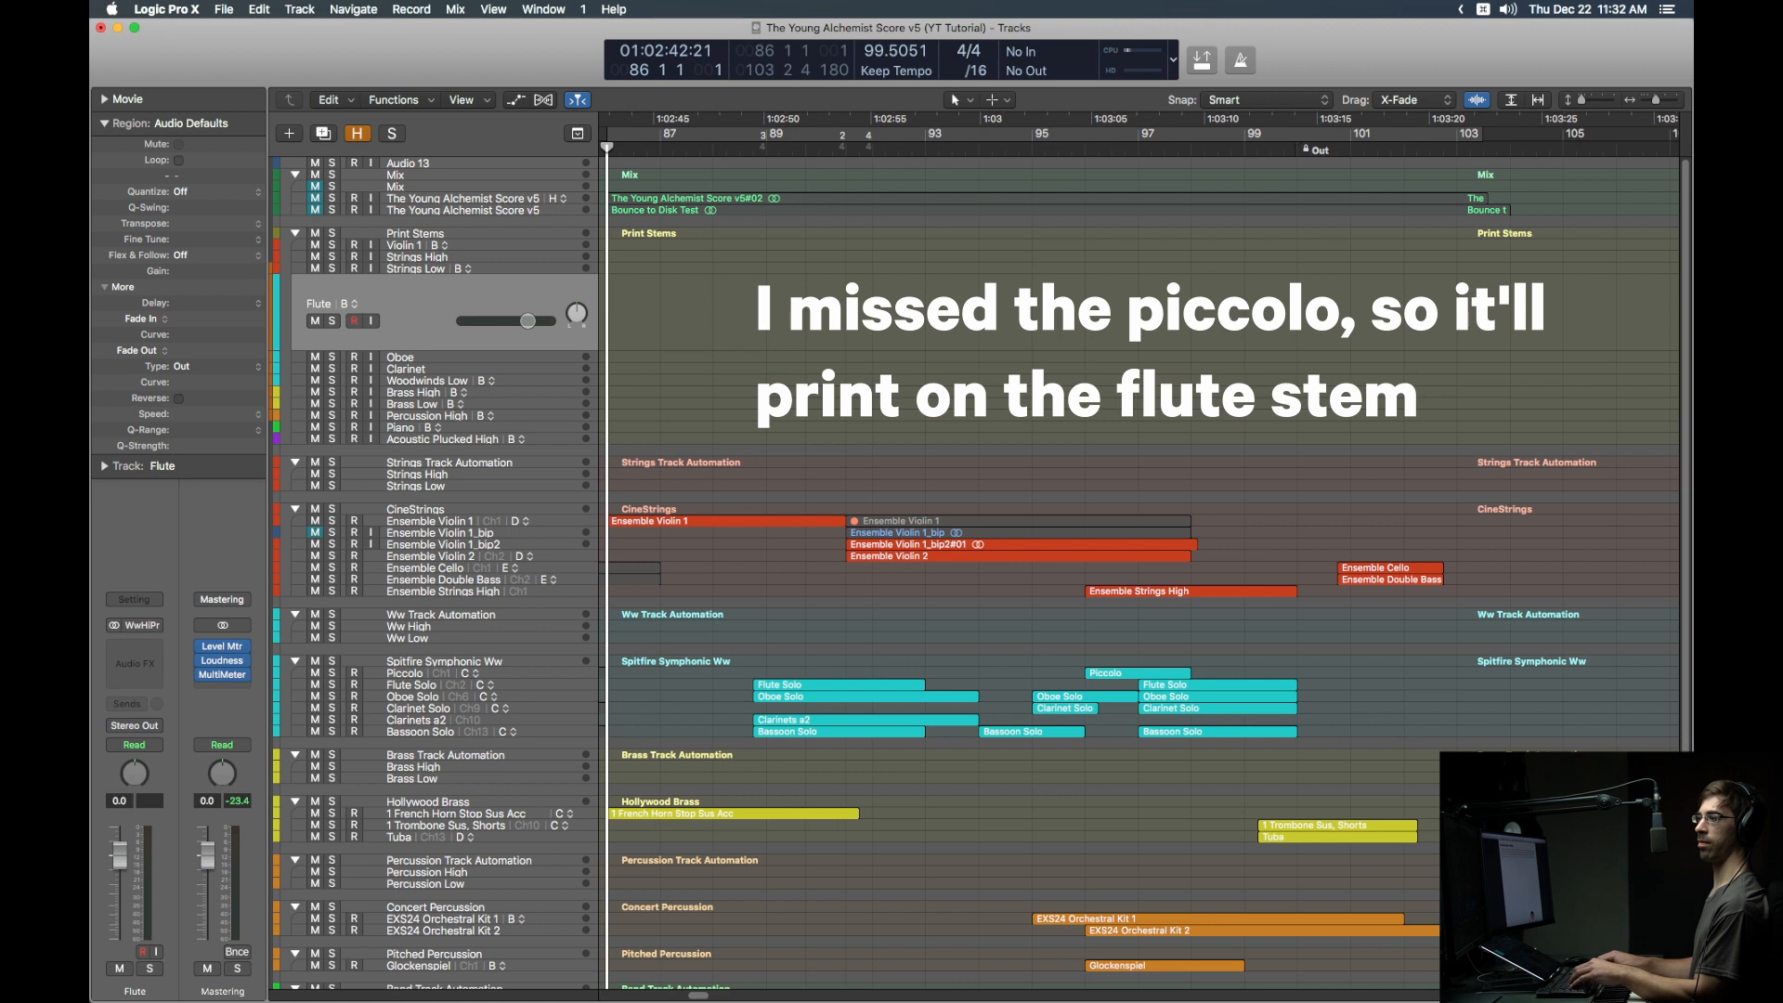
key(Up)
key(Up)
key(Up)
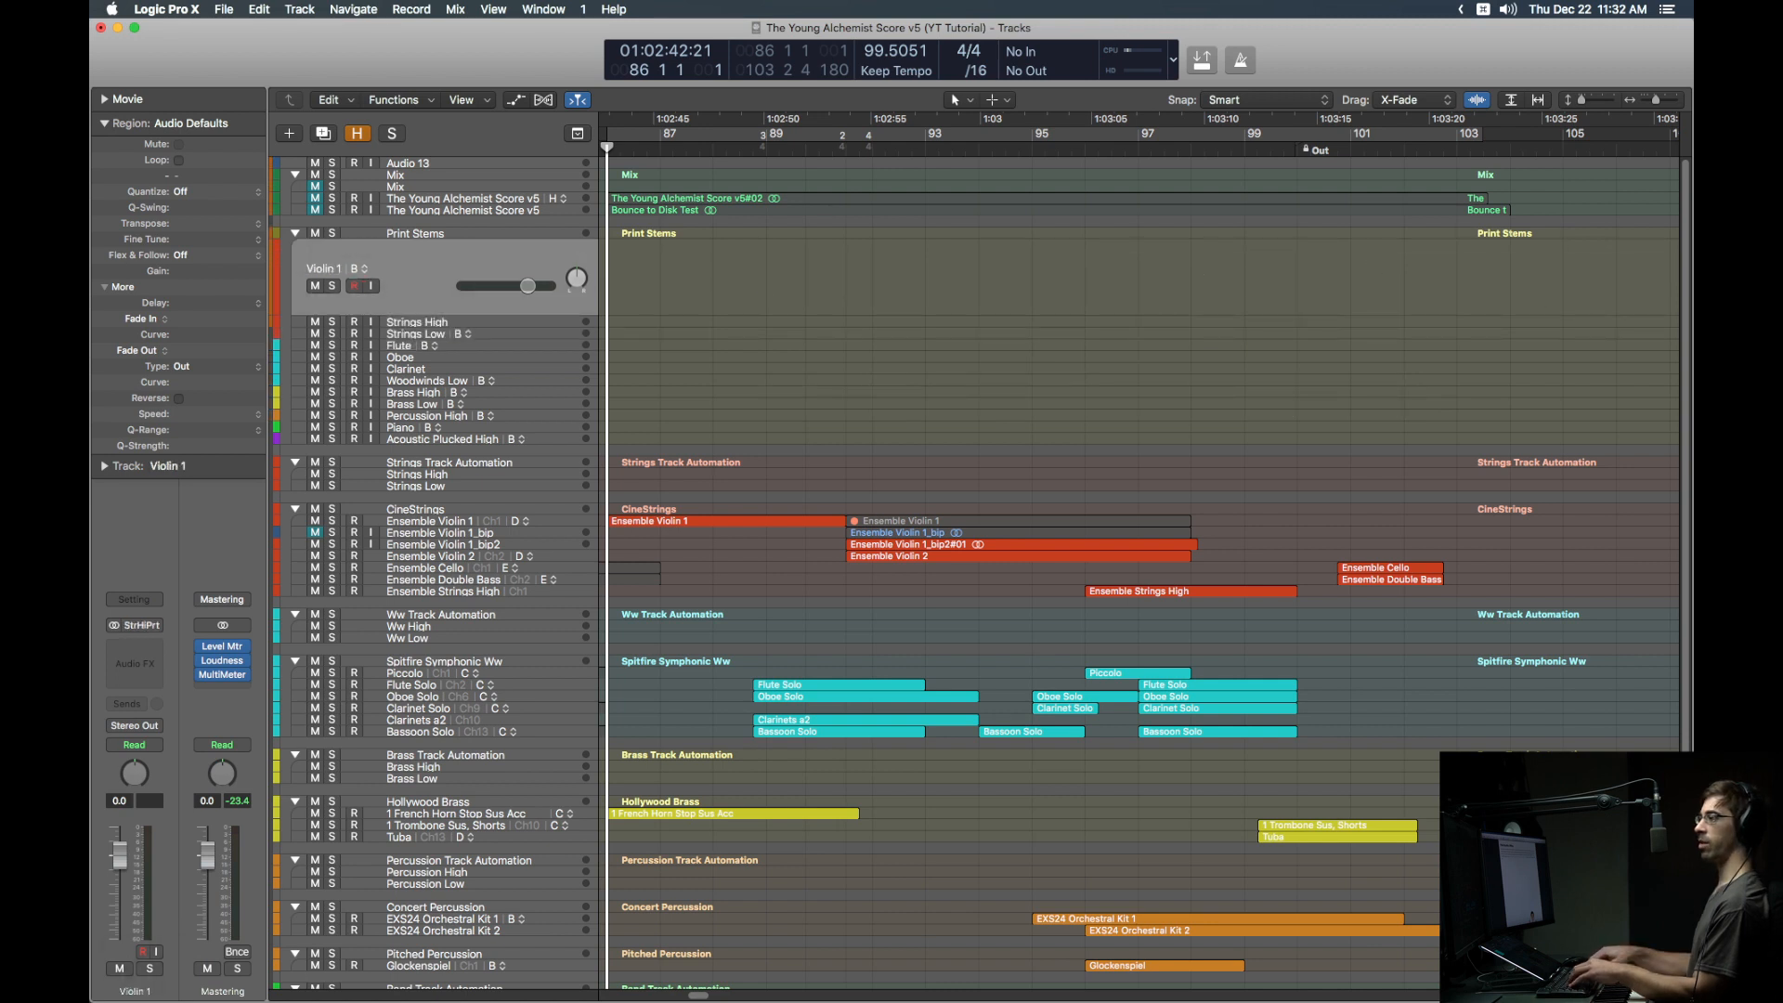
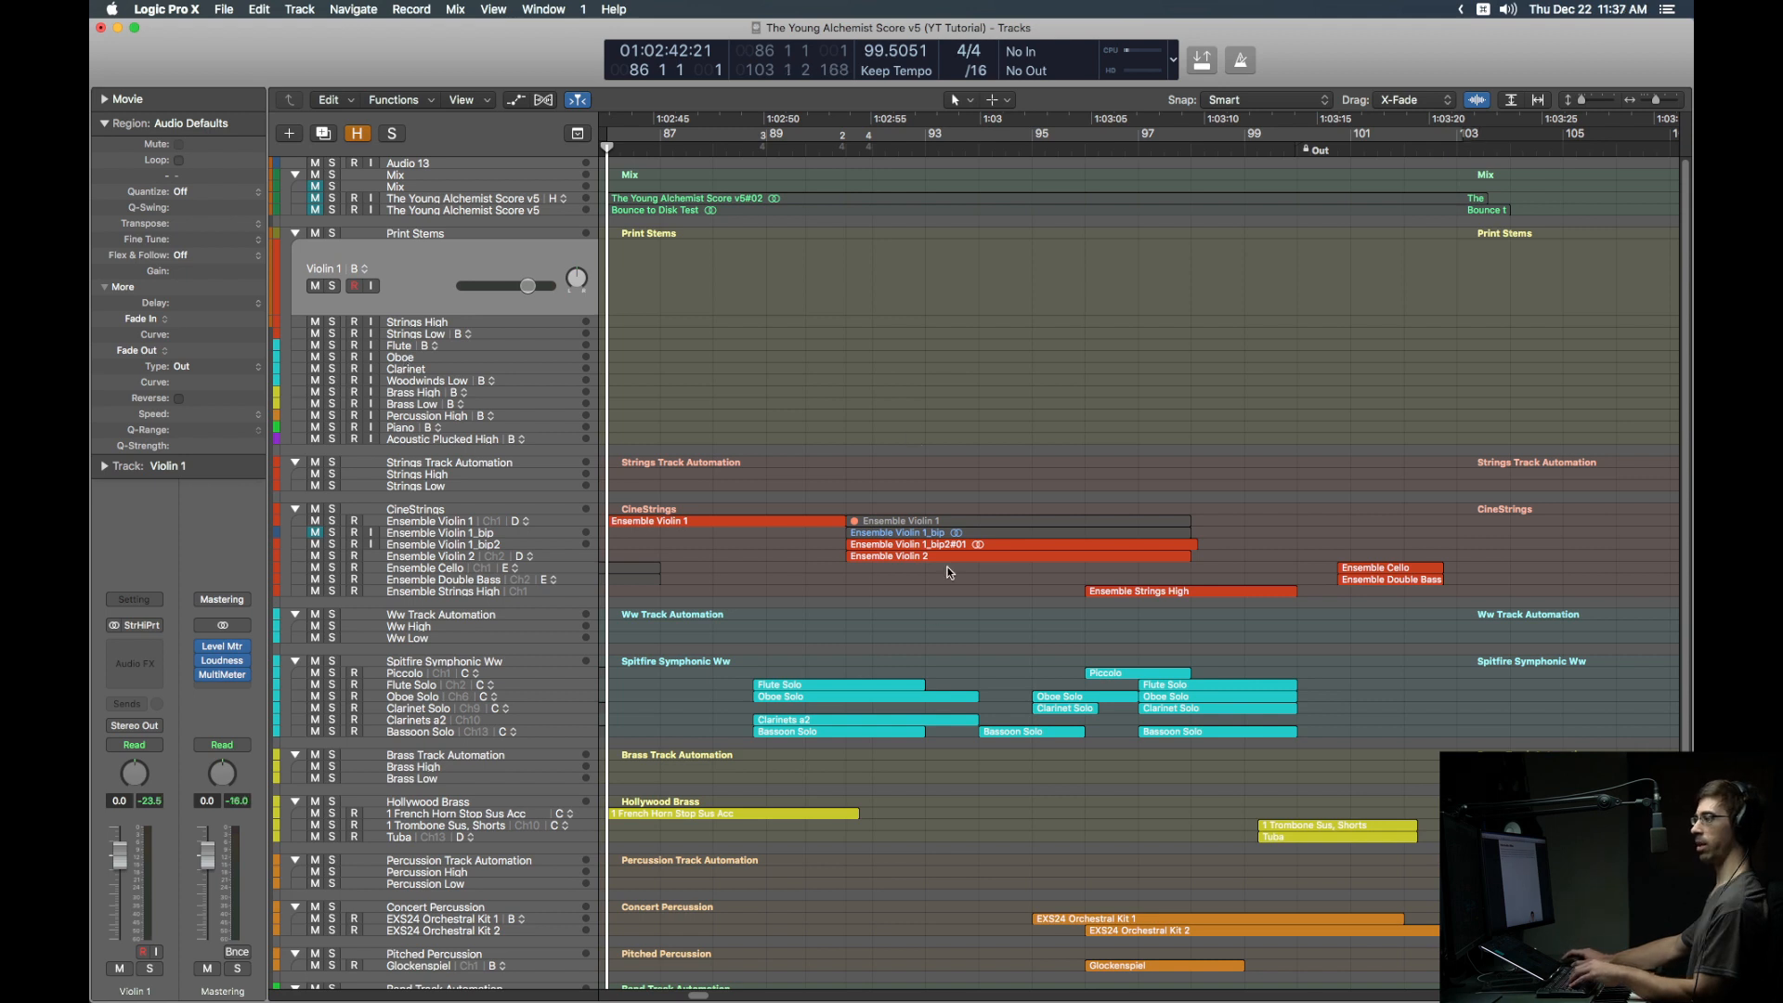
Step: Mute the Ensemble Violin 2, Ensemble Strings High, Oboe Solo and Clarinet Solo regions
click(953, 557)
key(ctrl+m)
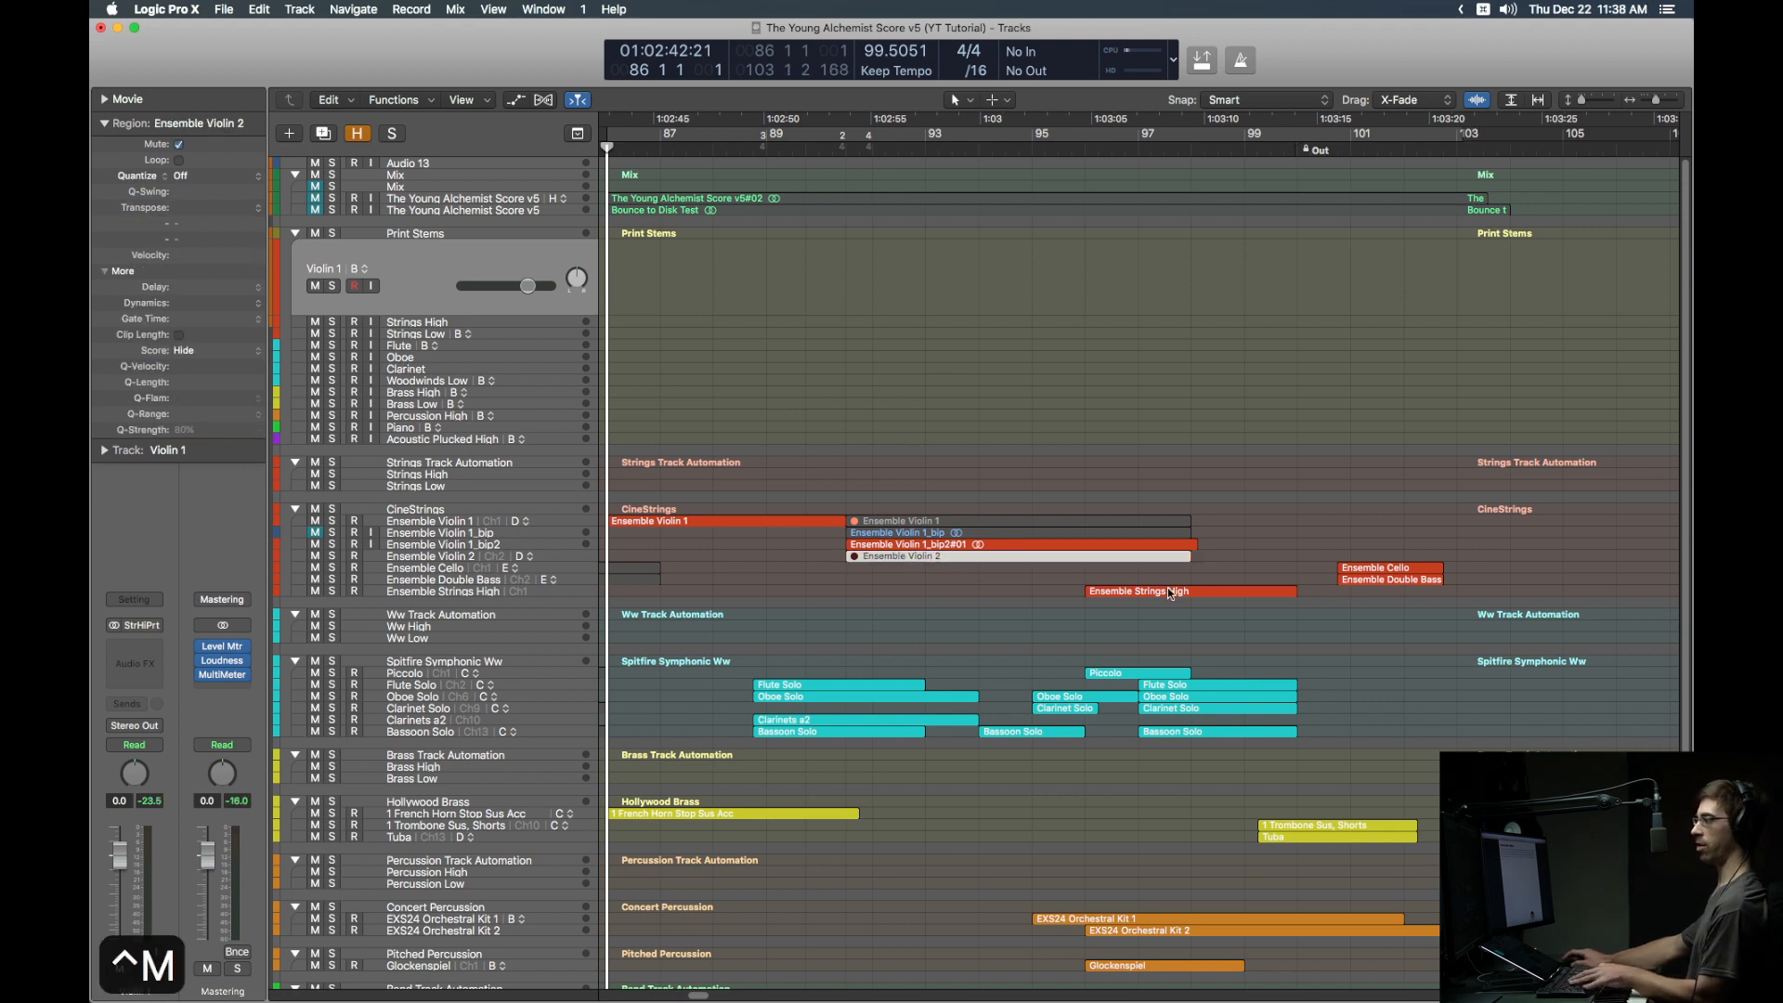
click(1170, 591)
key(ctrl+m)
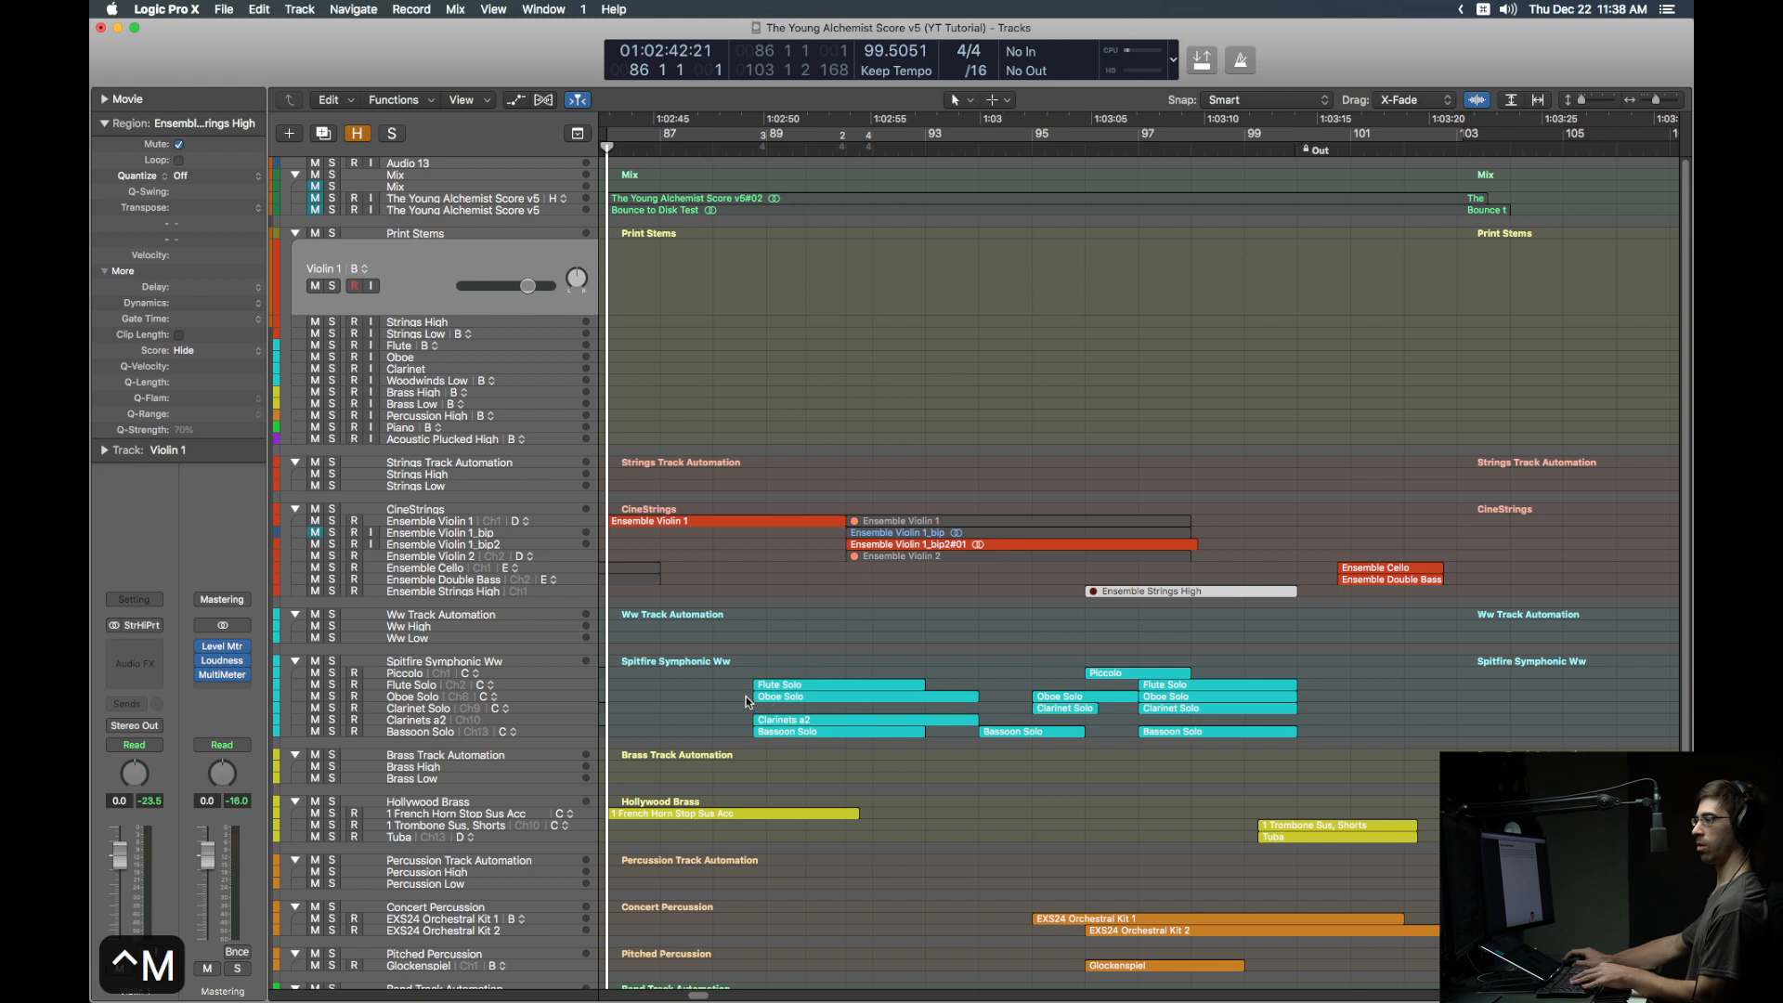
drag(748, 702, 1384, 705)
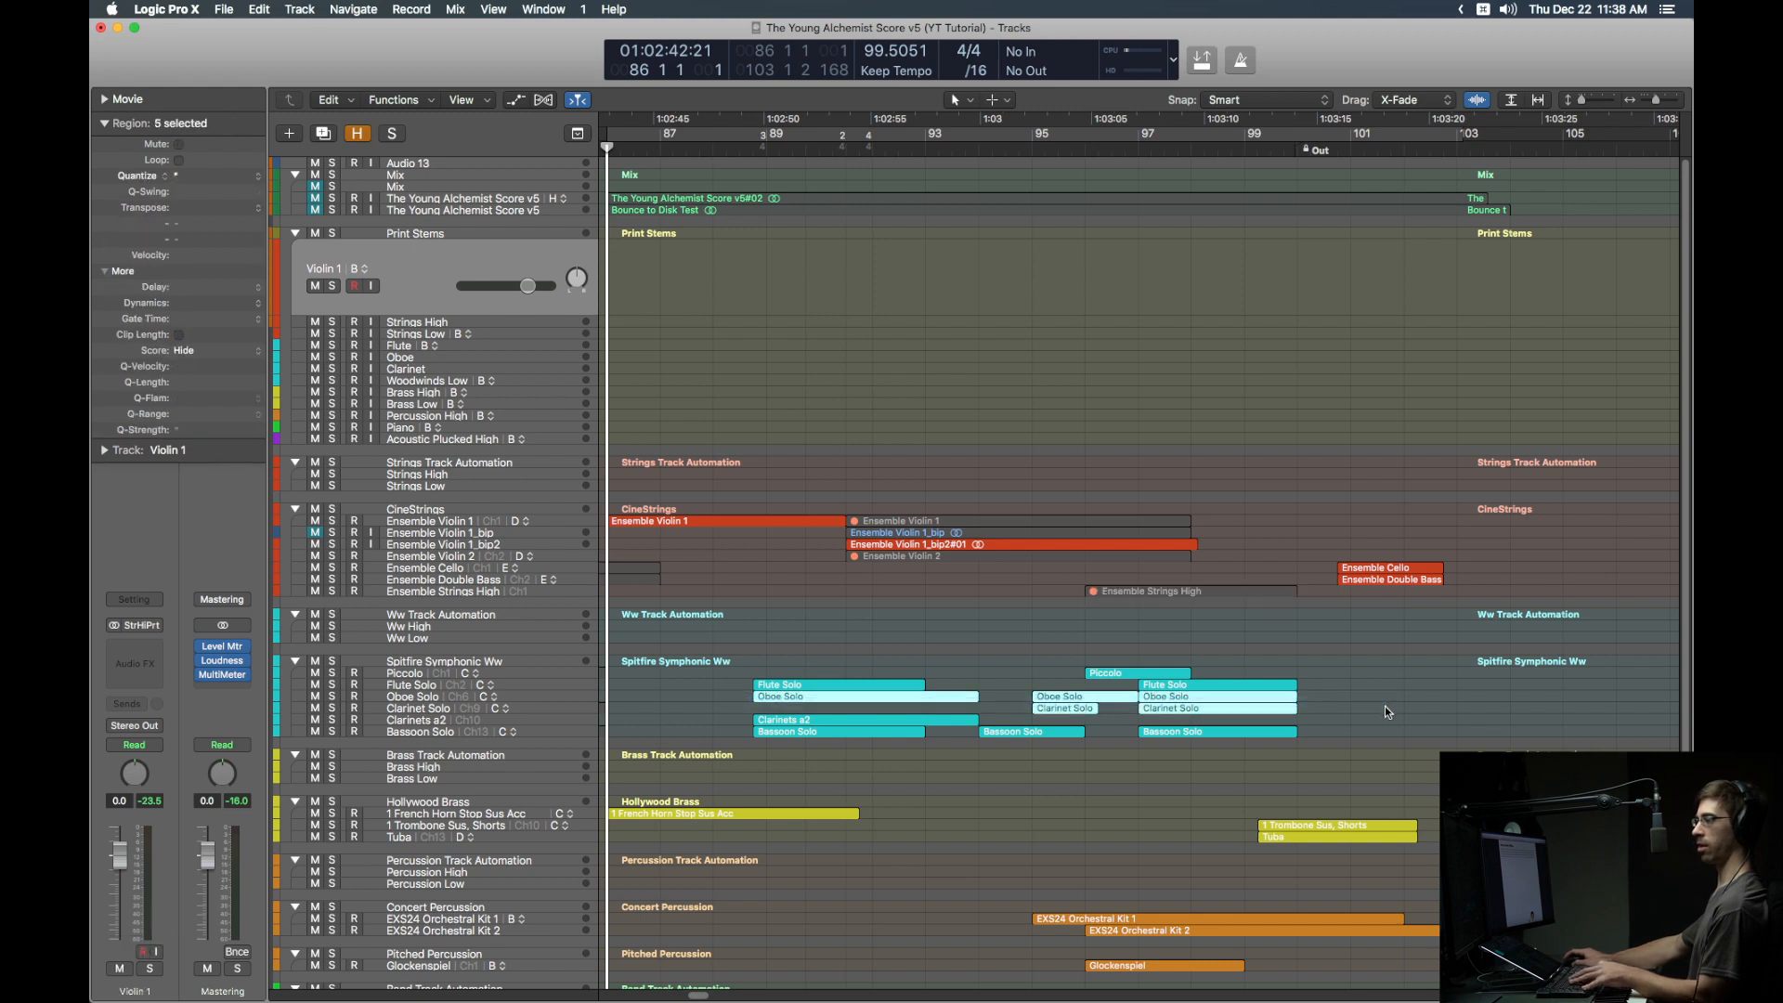
key(ctrl+m)
click(1133, 626)
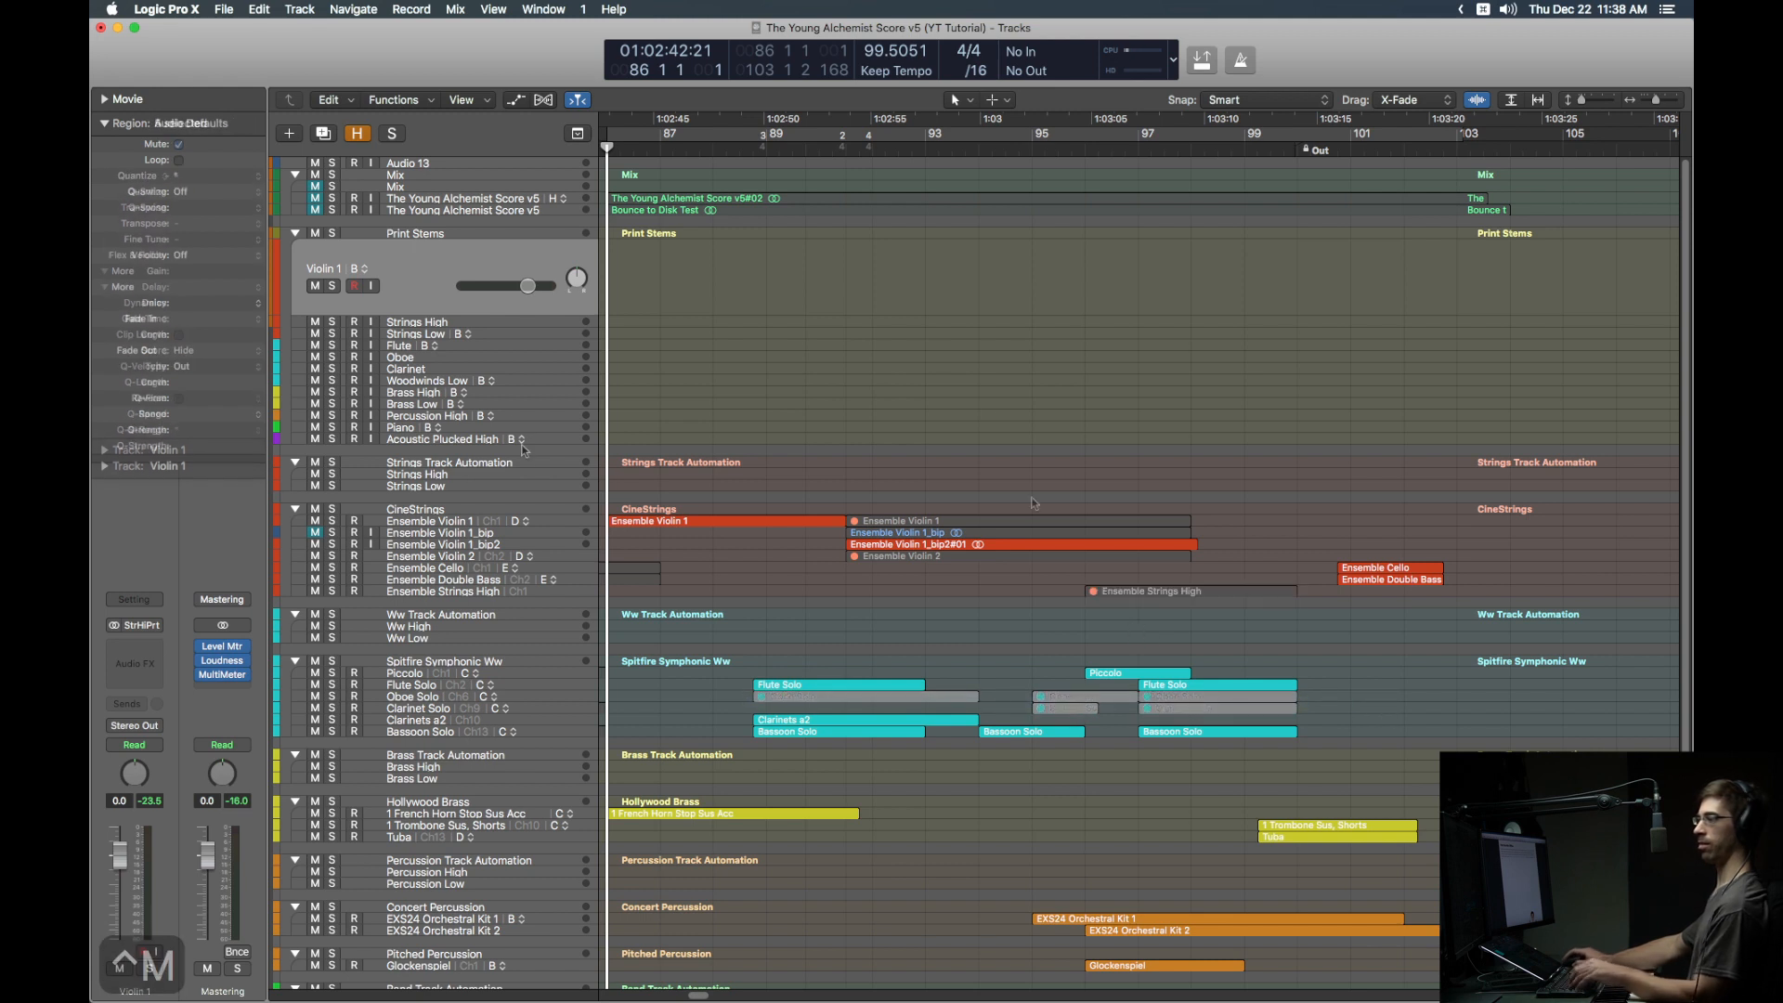
Step: Arm all Print Stems tracks except Strings High, Oboe and Clarinet, with input monitoring on
shift+click(550, 442)
super+click(443, 321)
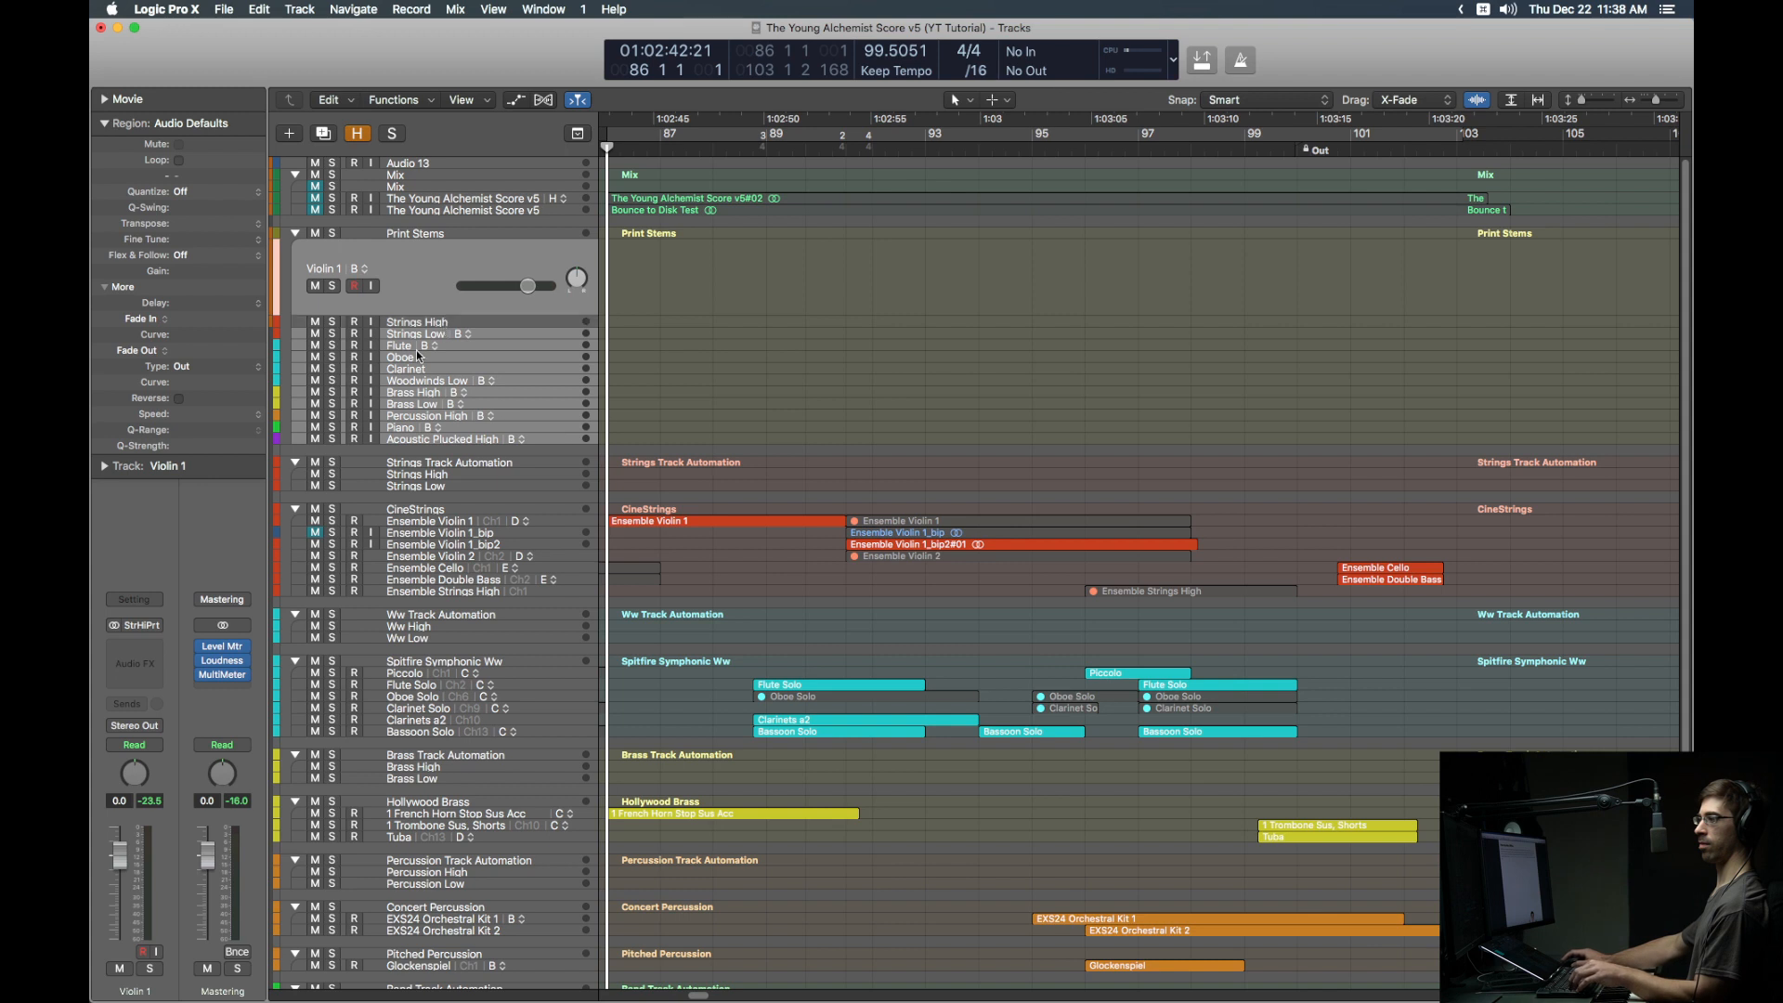
super+click(409, 359)
super+click(408, 369)
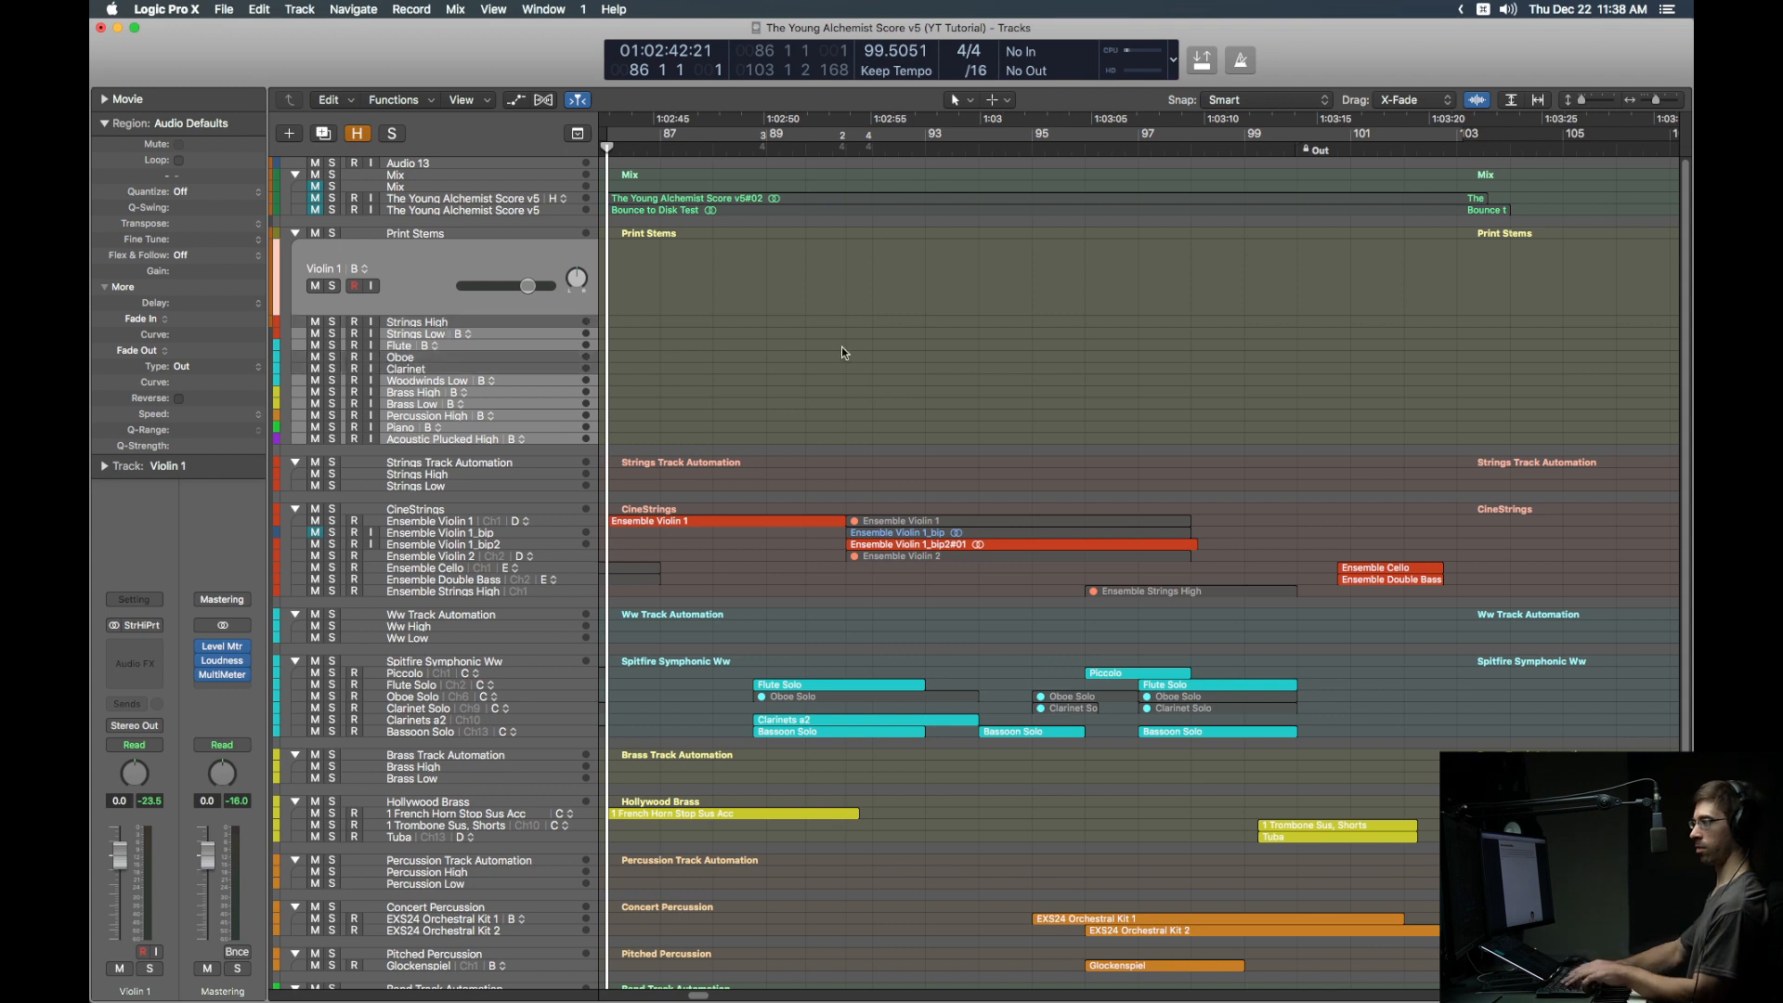
key(ctrl+r)
key(ctrl+i)
Step: Record the nine stems, return the playhead to bar 86, and disarm the tracks
key(r)
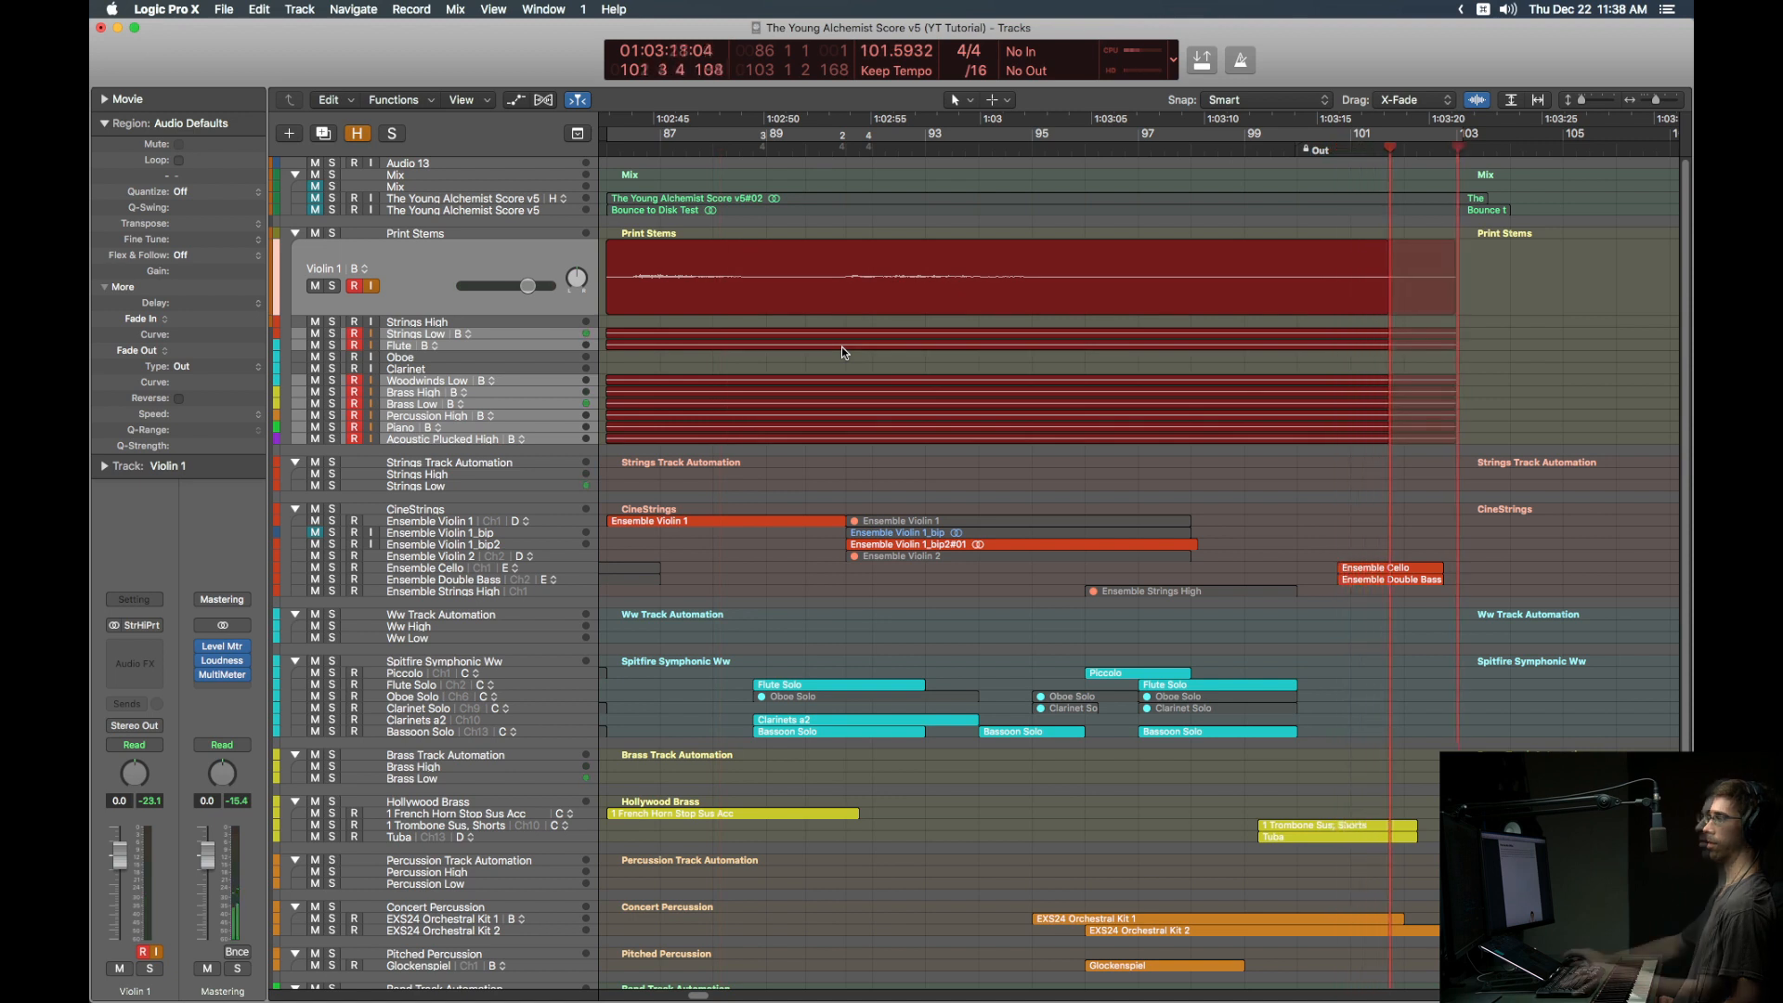
key(space)
key(Return)
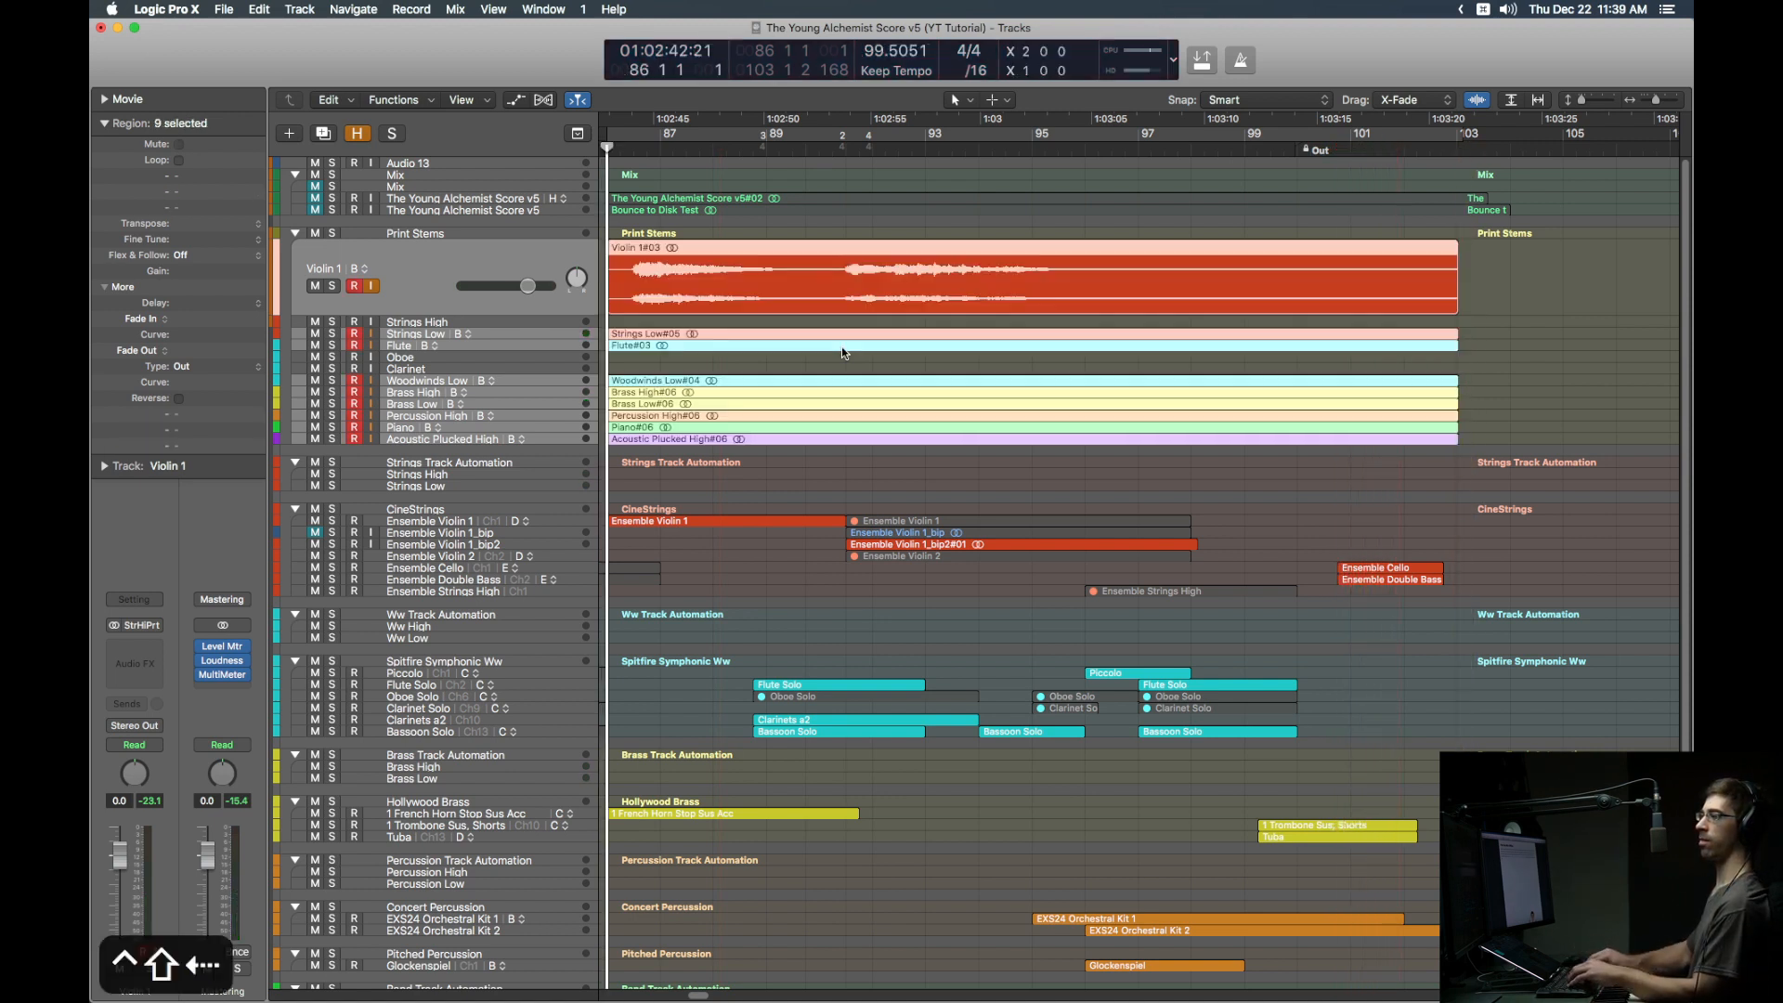
key(ctrl+r)
key(ctrl+i)
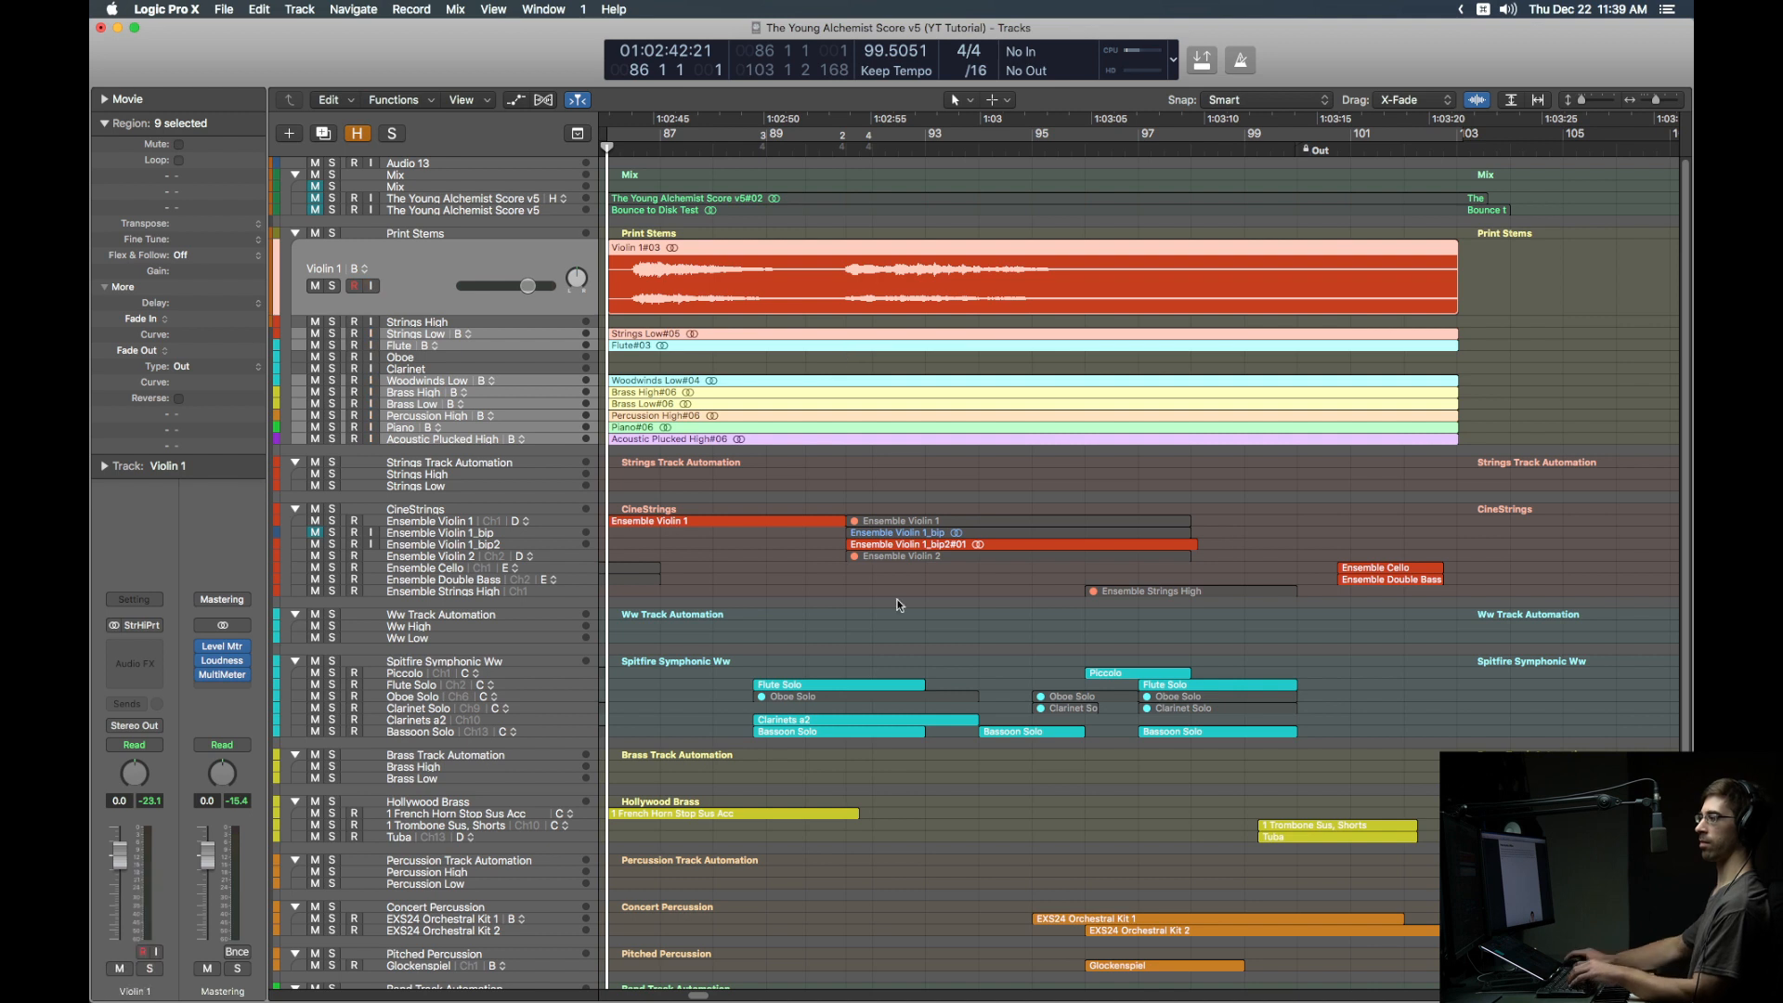
Step: Unmute the Violin 2, Strings High, Oboe and Clarinet Solo regions, soloing the string regions
key(shift+m)
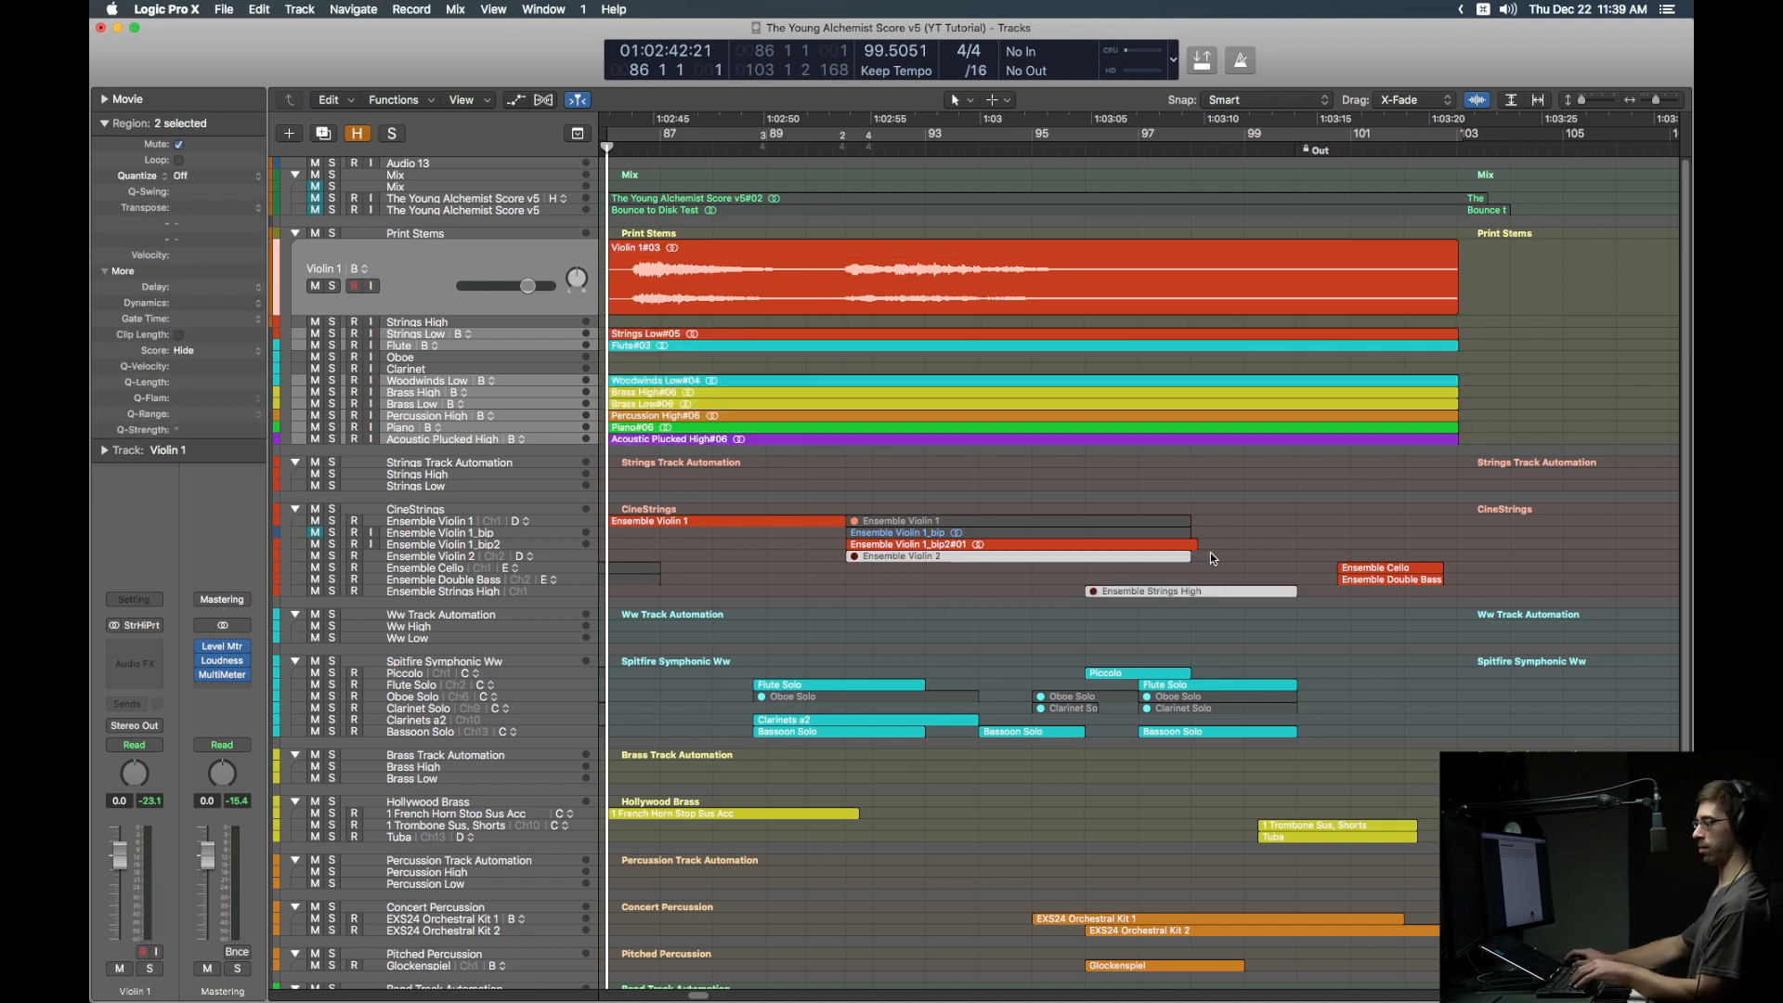
key(ctrl+m)
key(ctrl+s)
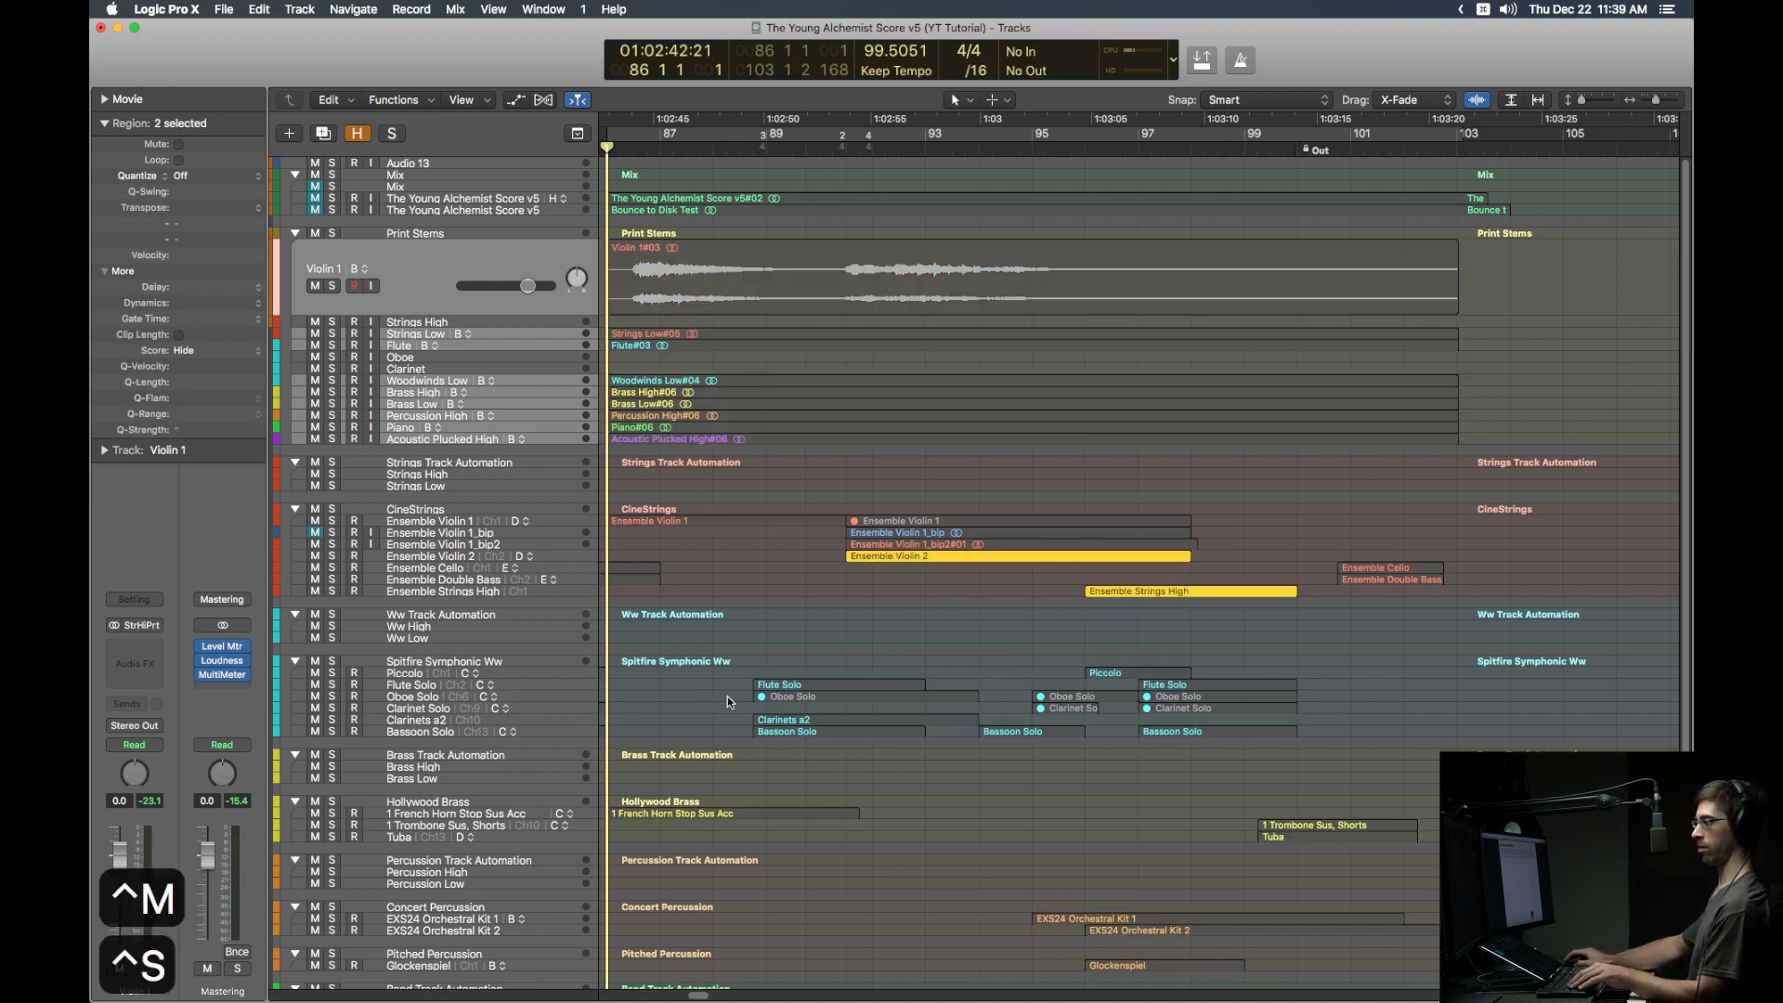
click(865, 698)
key(shift+m)
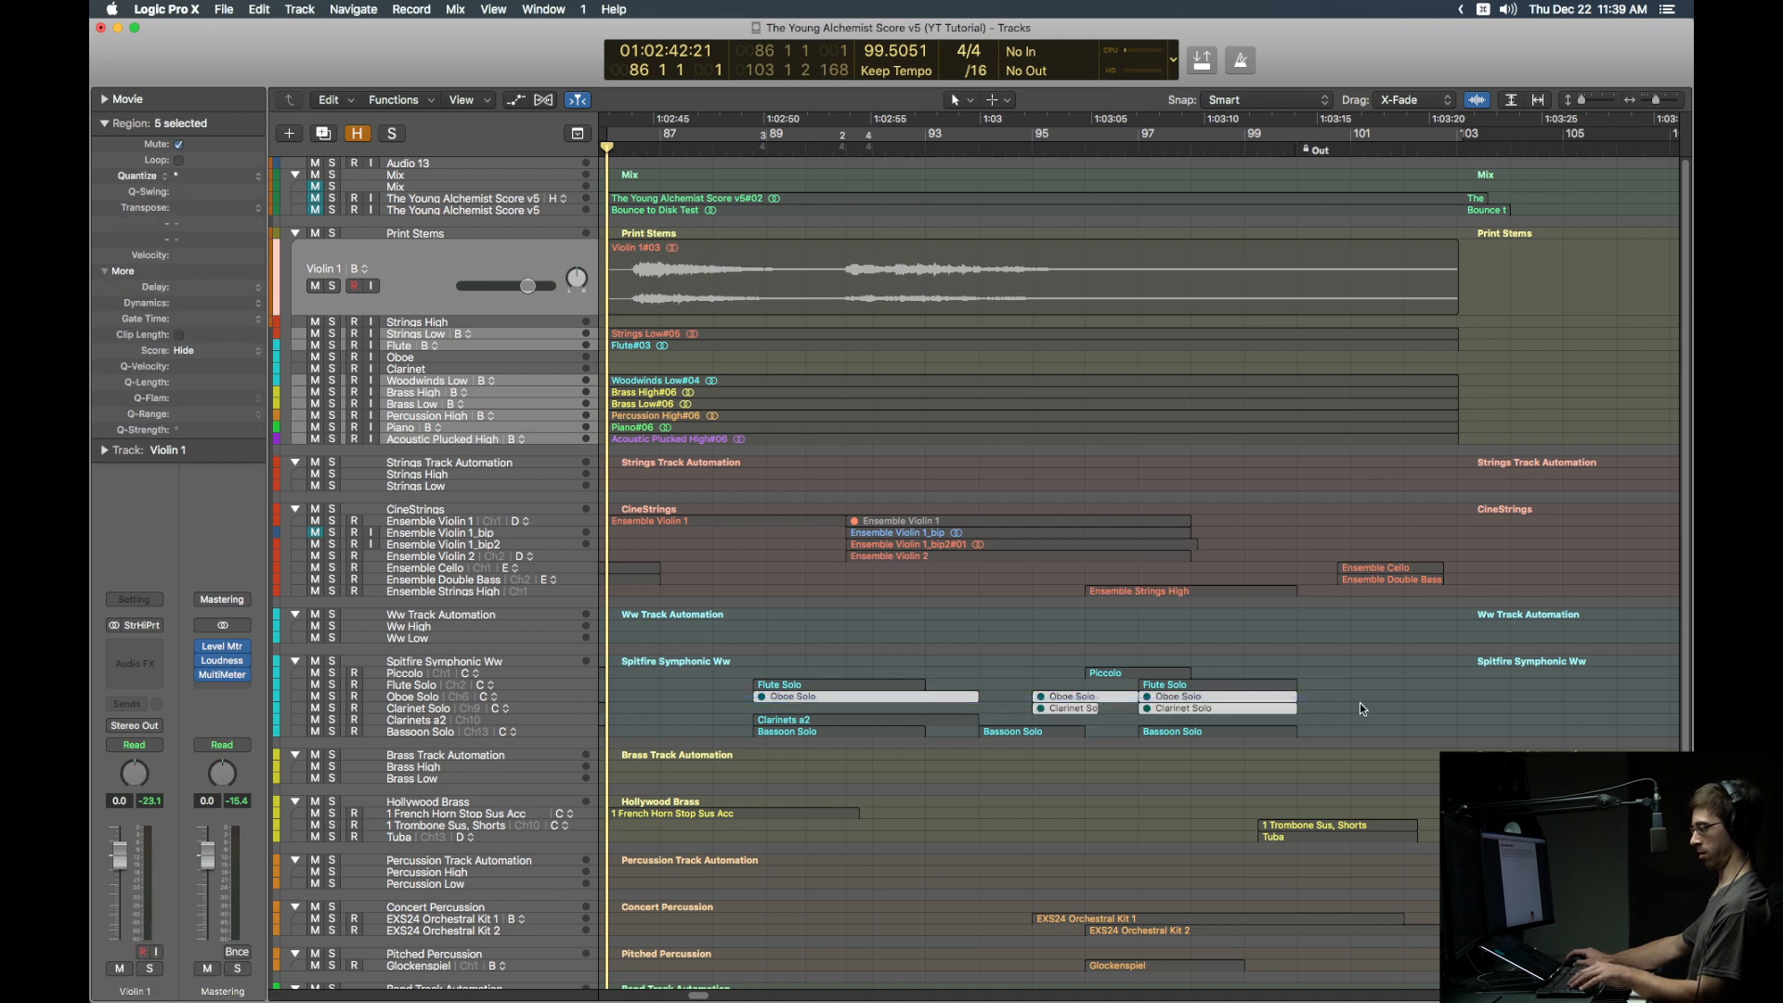
key(ctrl+m)
Step: Arm the Strings High stem track with input monitoring and select its source regions
click(497, 319)
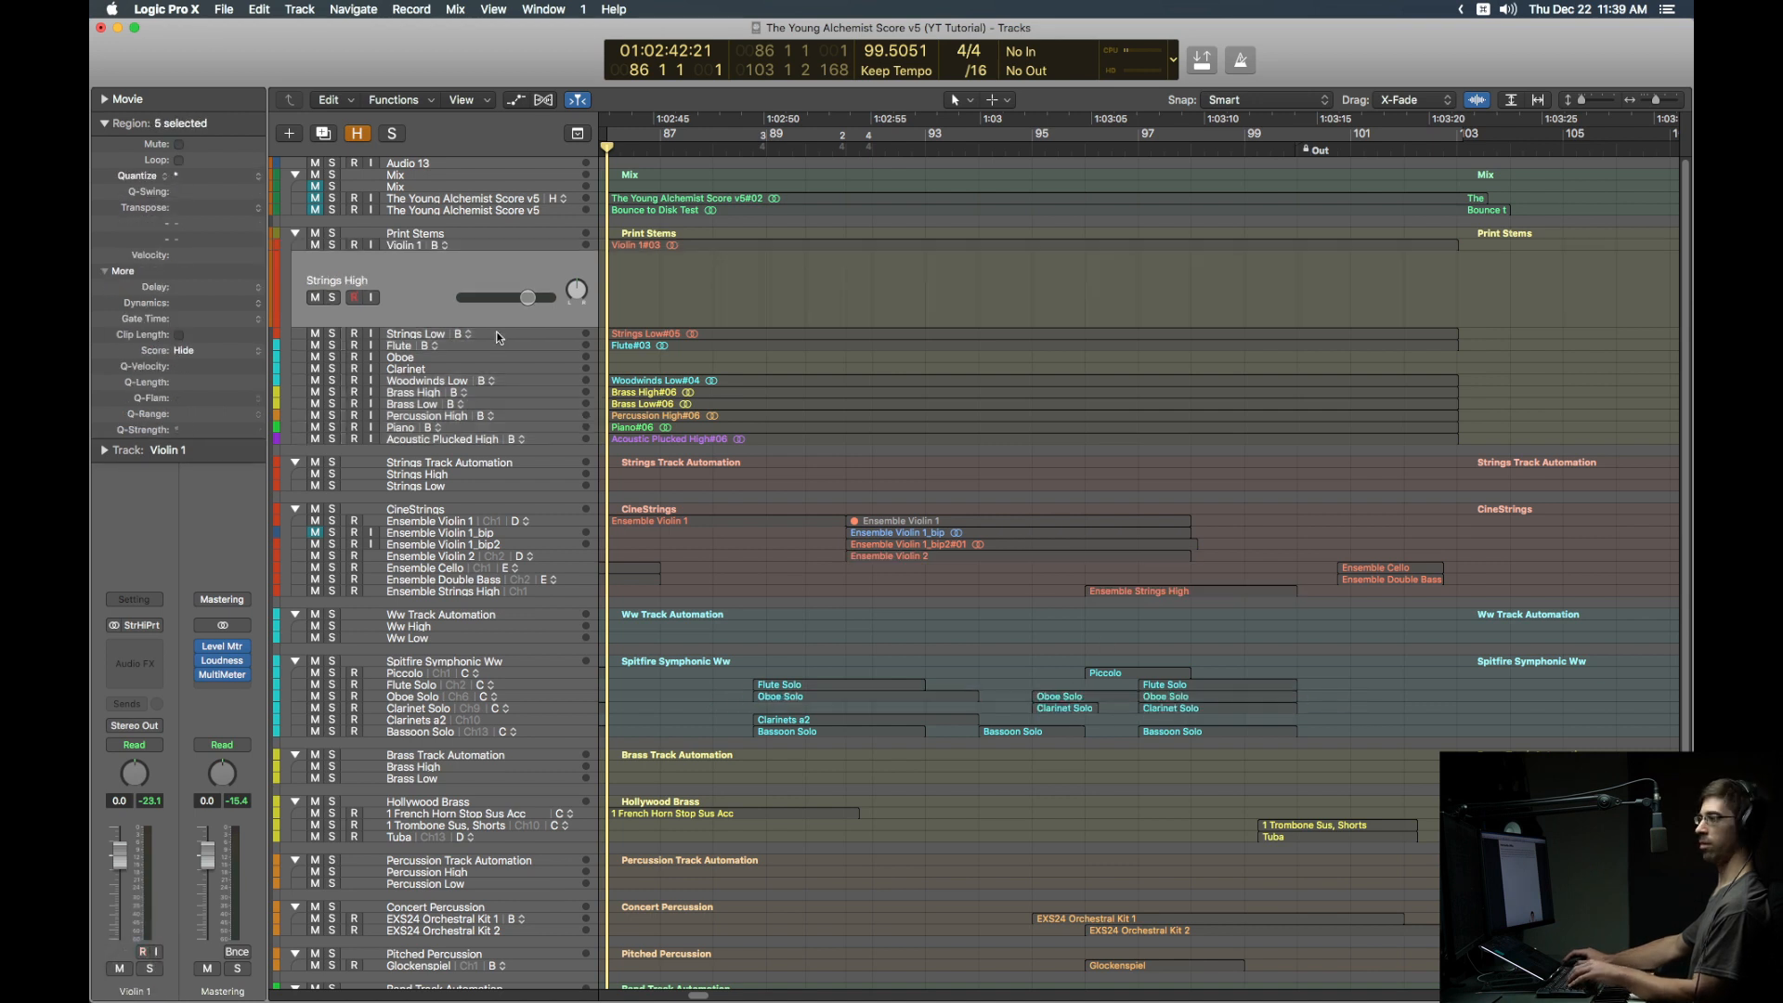
key(ctrl+r)
key(ctrl+i)
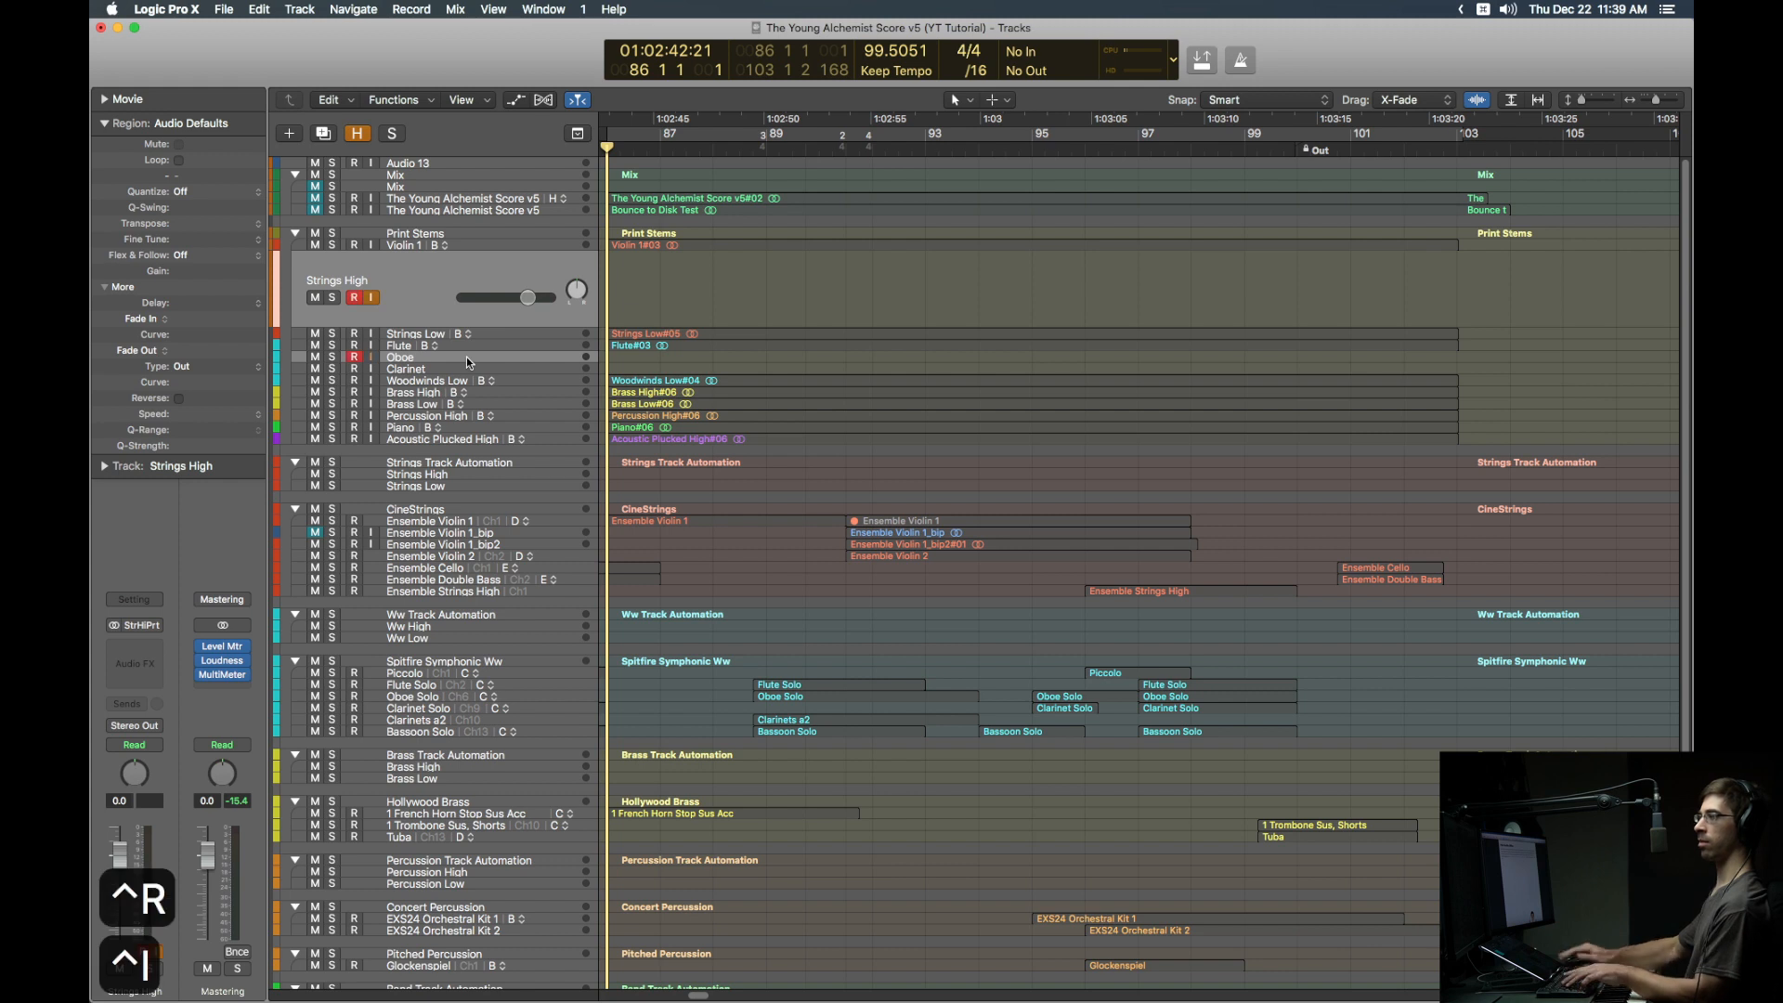
click(891, 556)
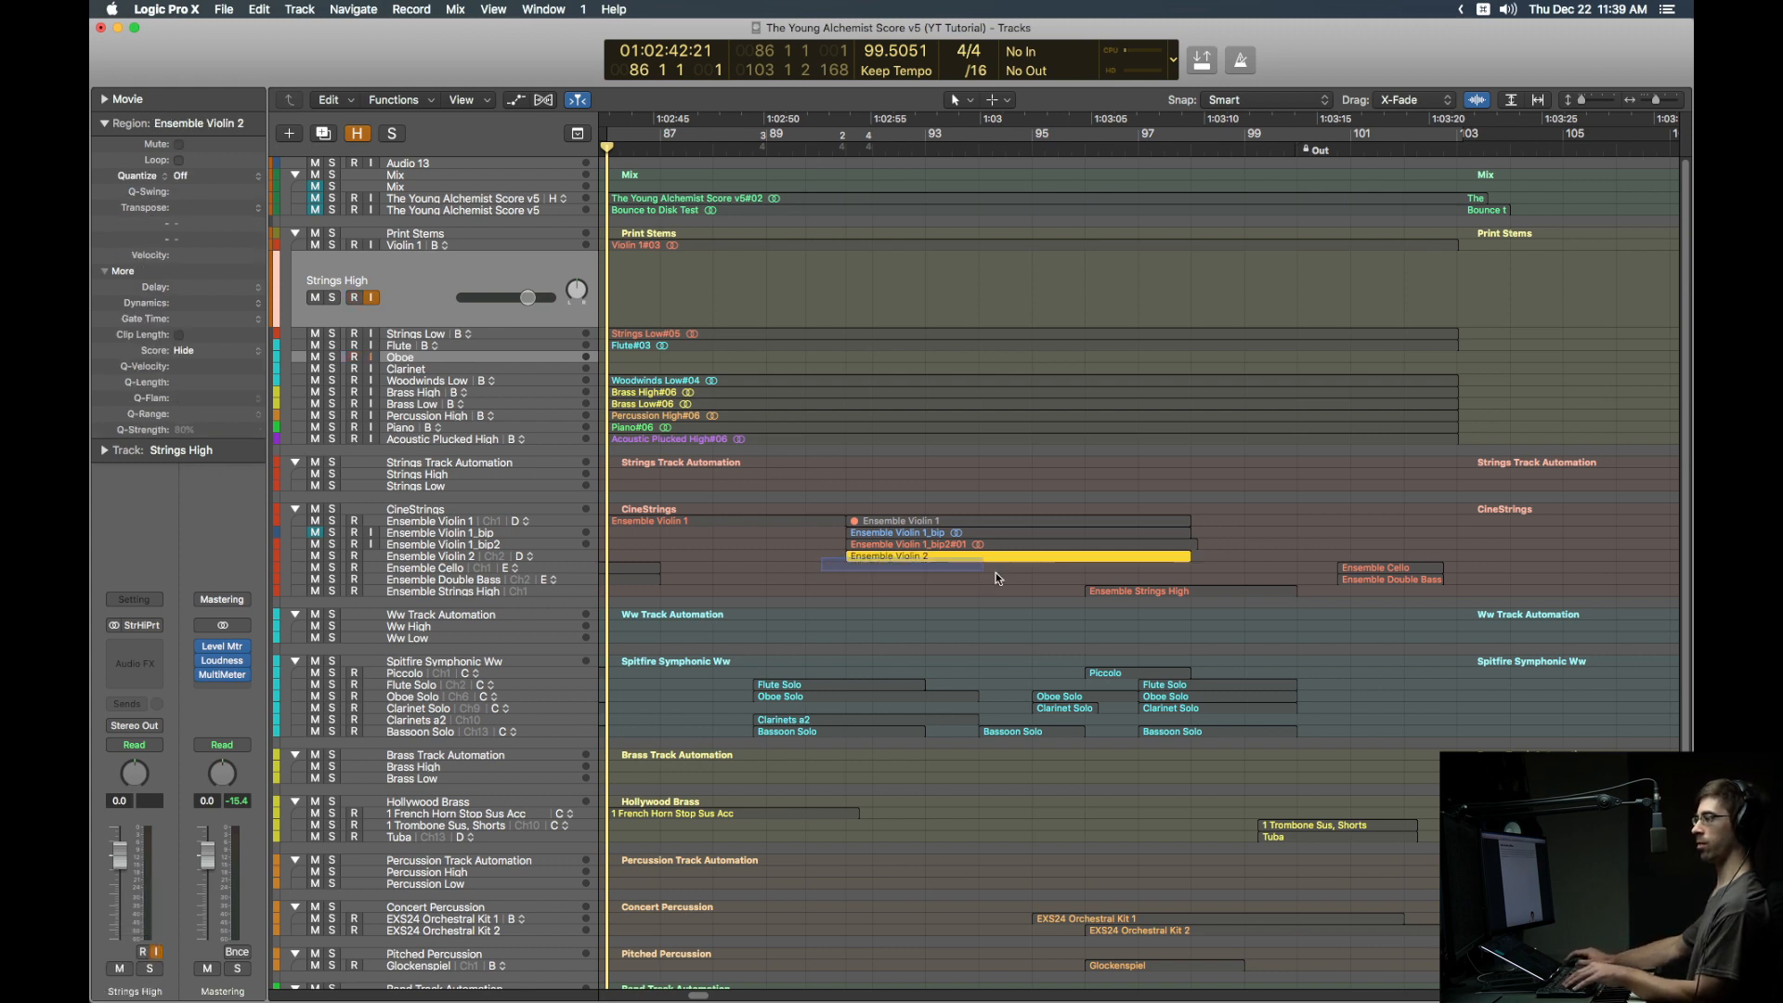
shift+click(1133, 592)
drag(749, 697, 1313, 693)
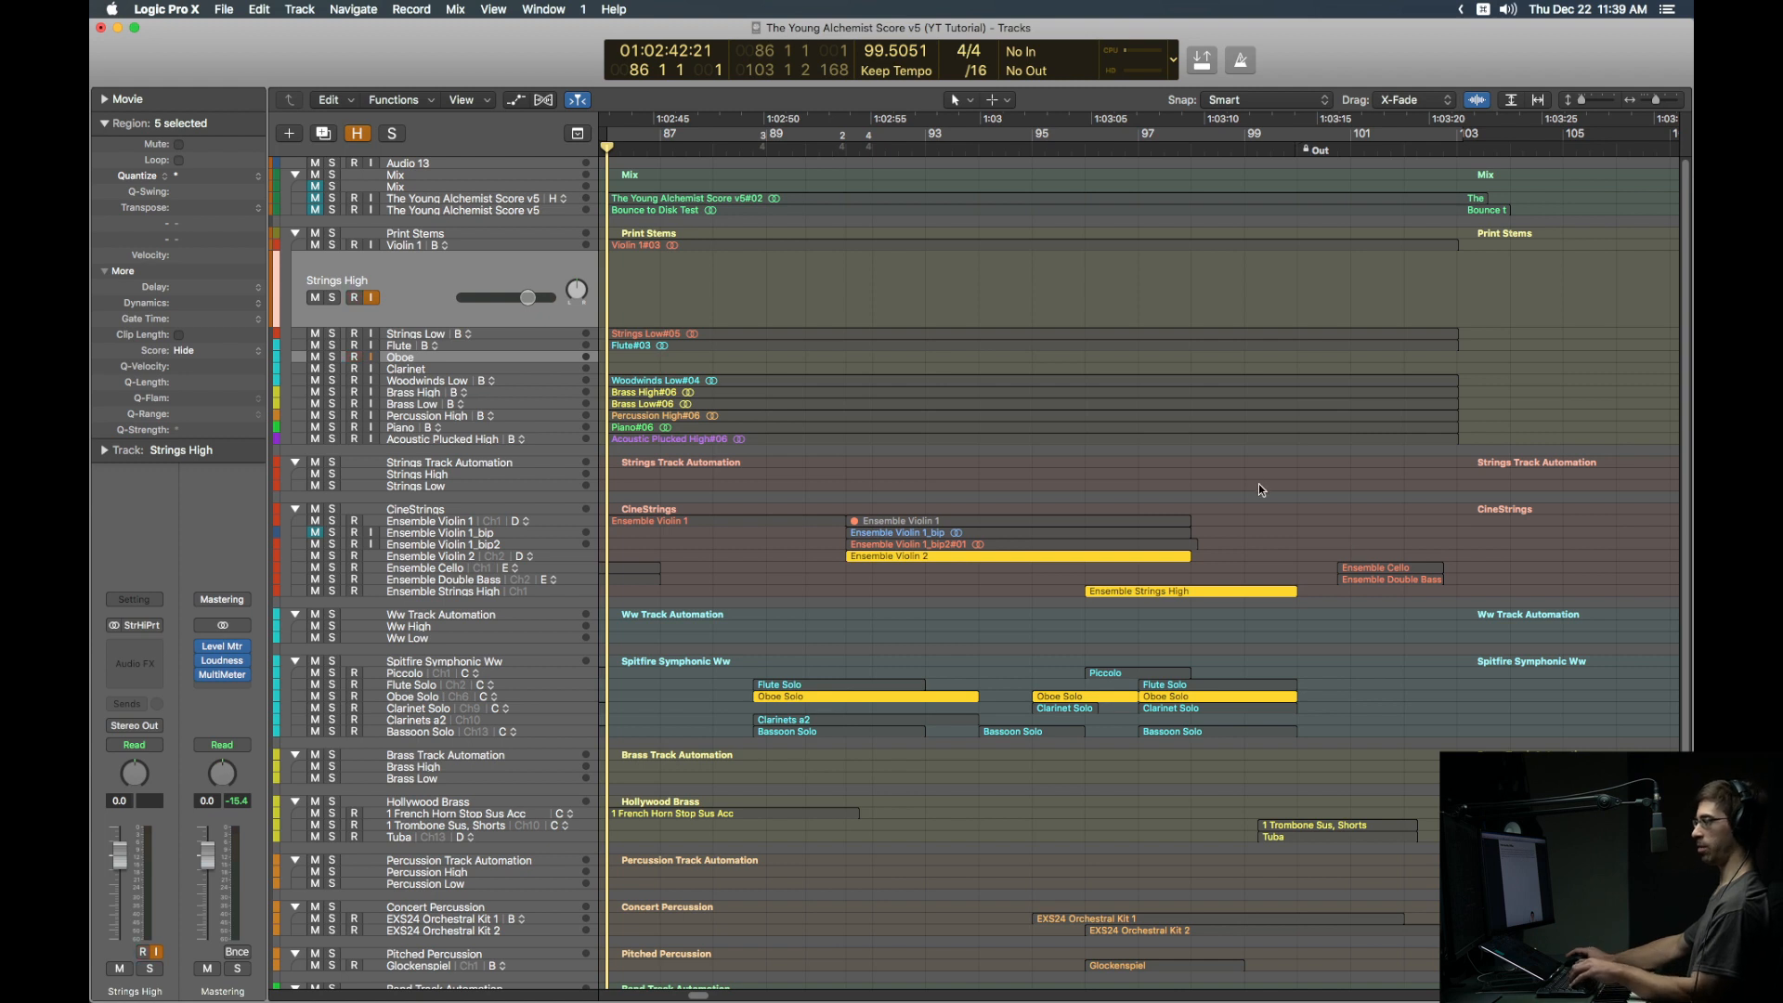
Step: Set an autopunch range matching the Strings Low#05 region, with cycle playback off
click(910, 333)
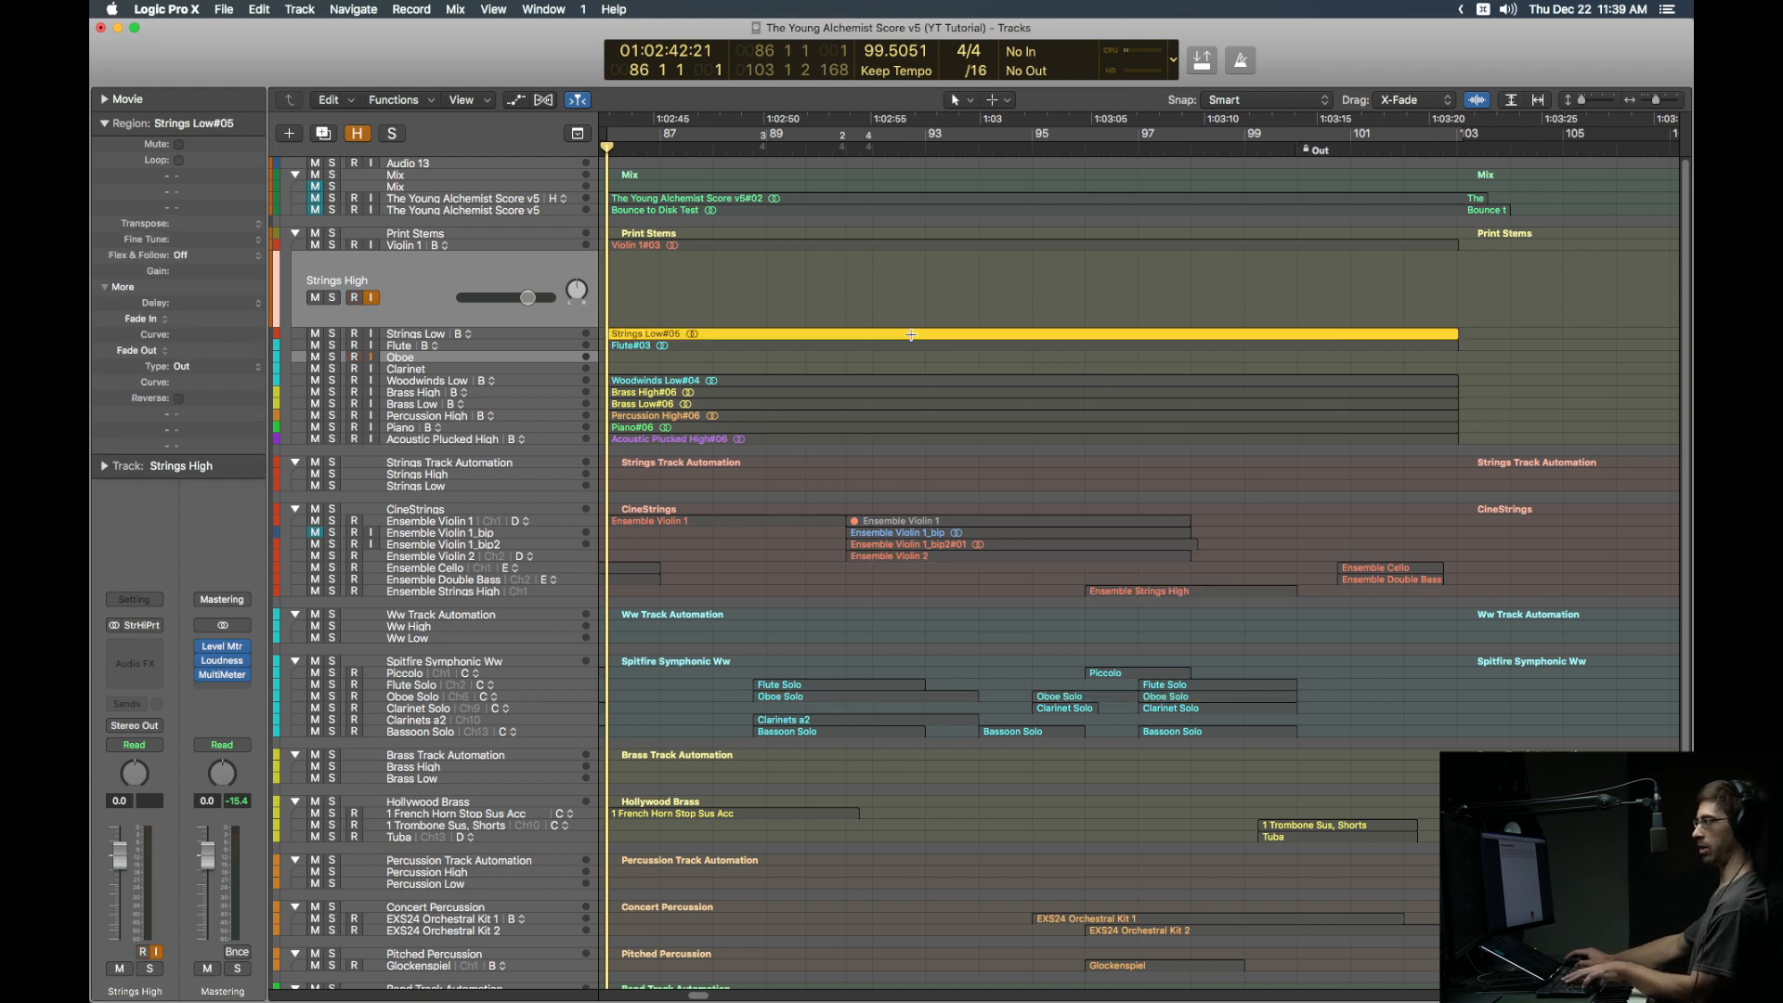
key(super+u)
key(ctrl+alt+super+p)
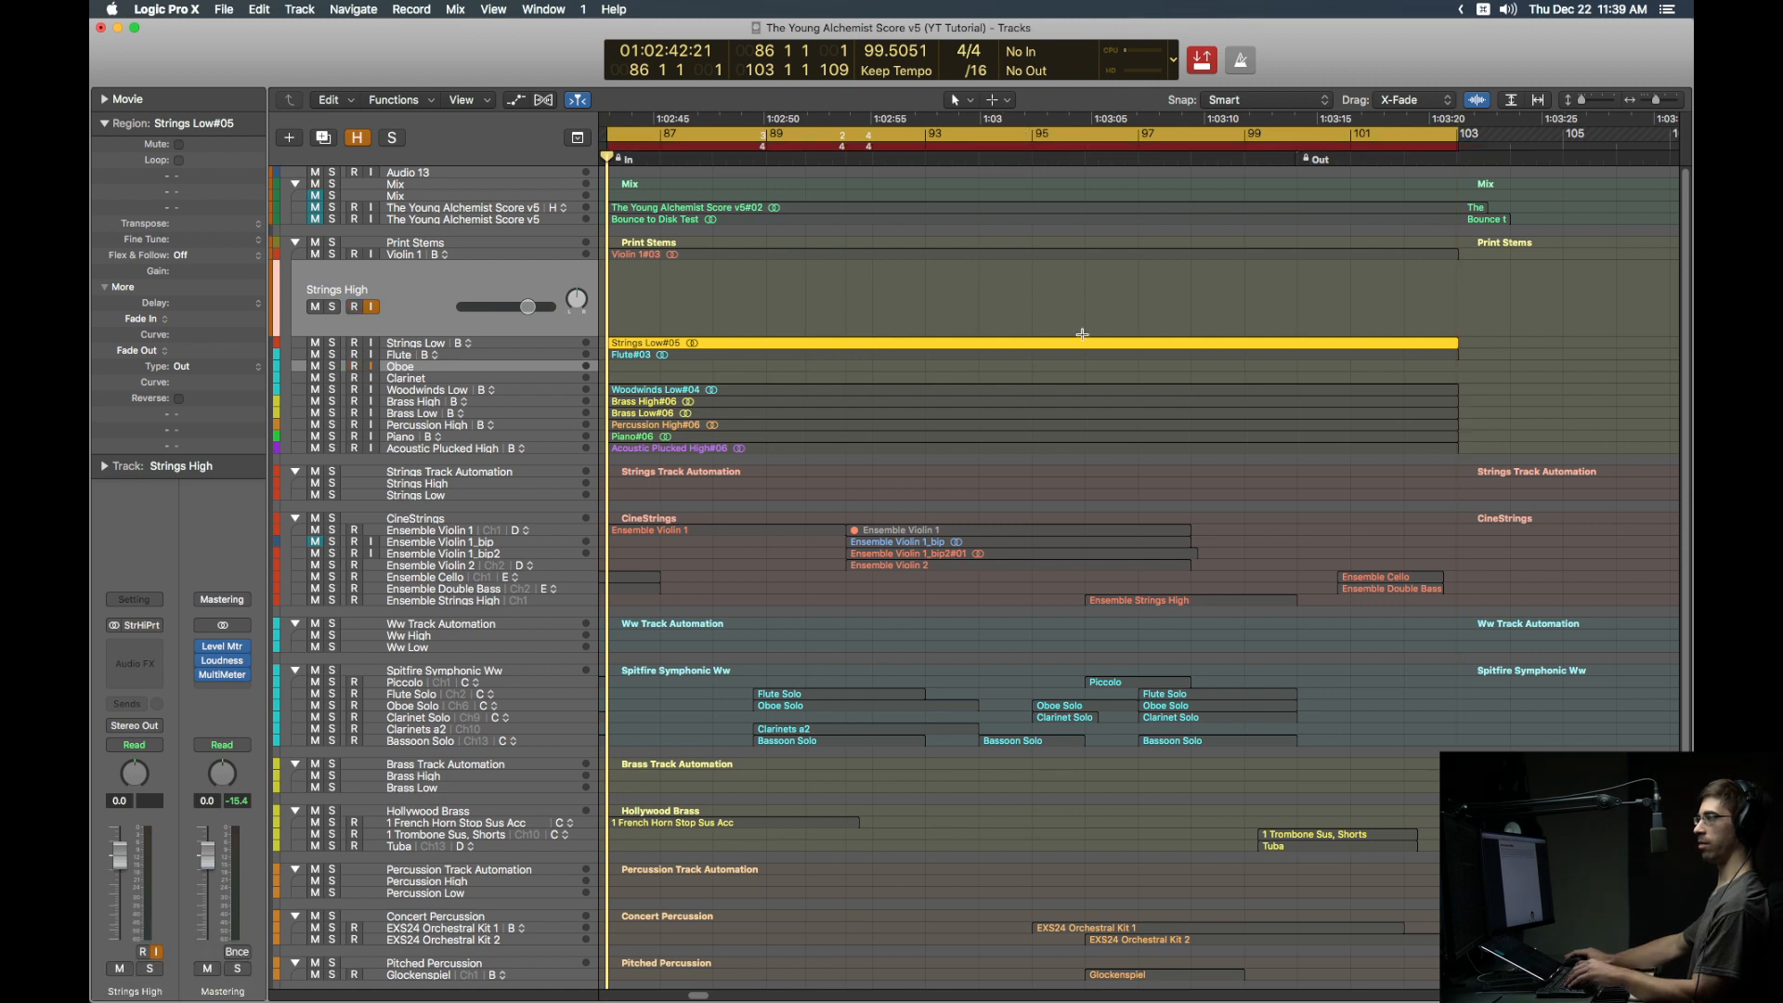
key(c)
Step: Record the Strings High stem from the Oboe Solo, Violin 2 and Strings High regions, then disarm
drag(746, 707, 1302, 707)
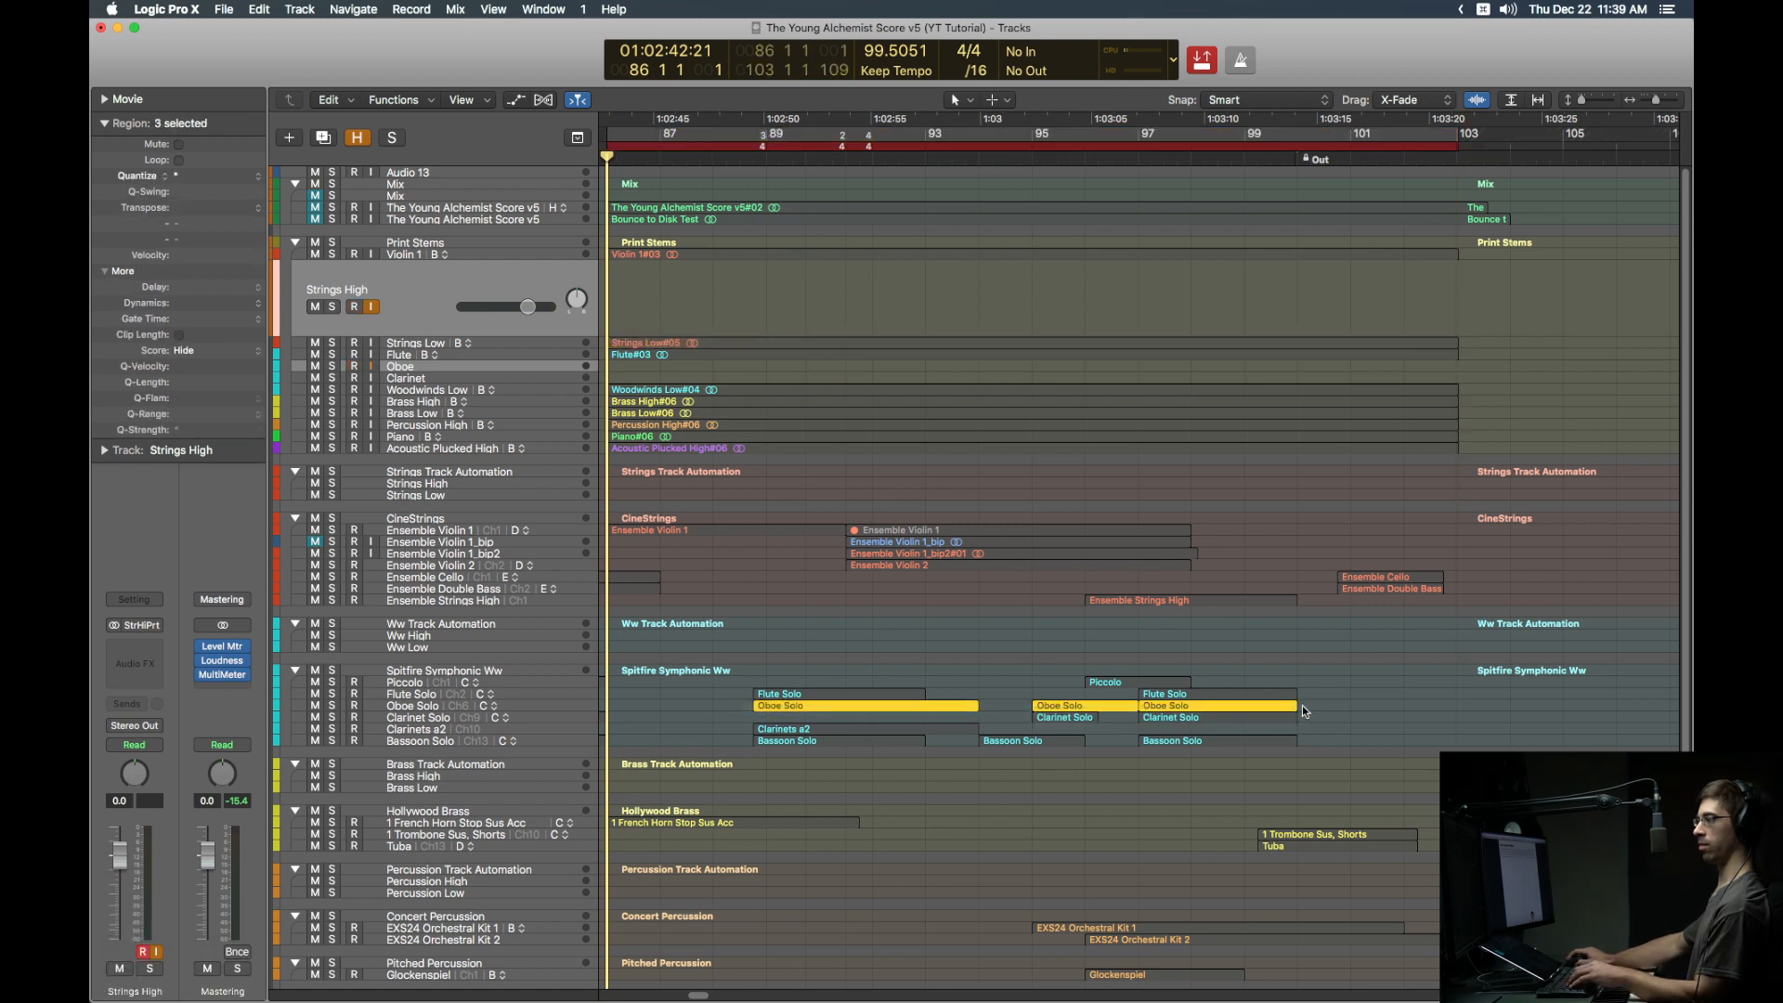
shift+click(973, 566)
shift+click(1167, 599)
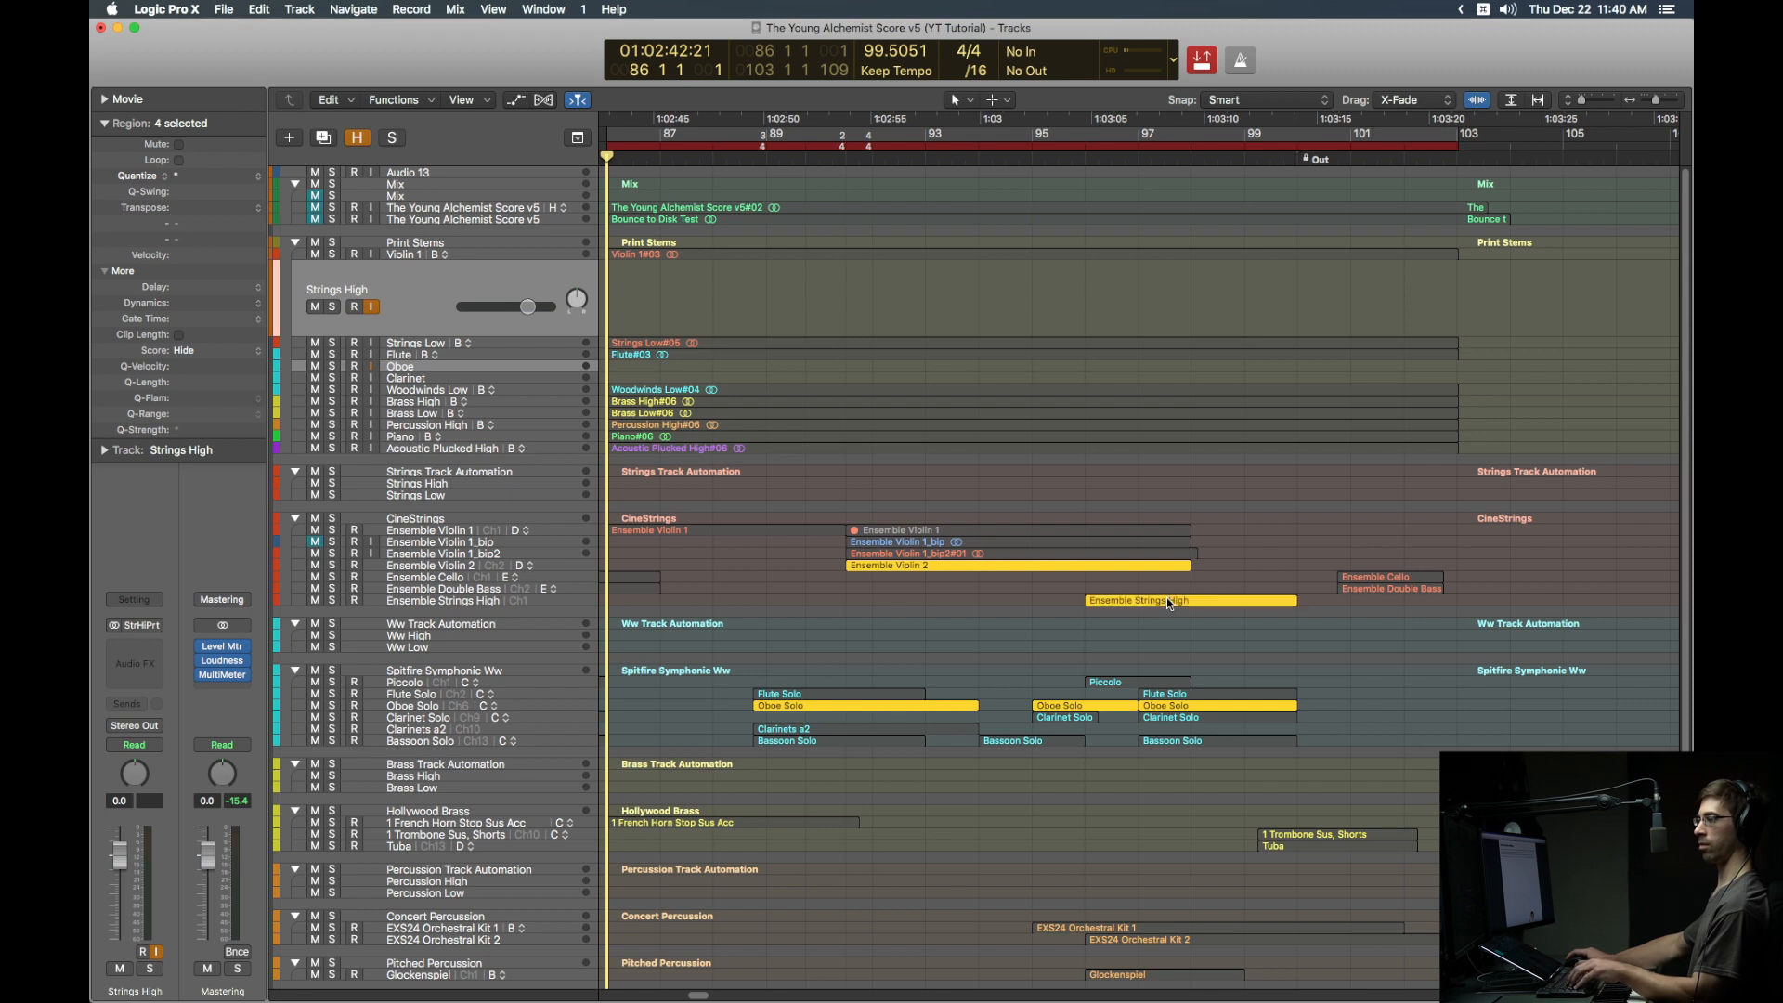
key(r)
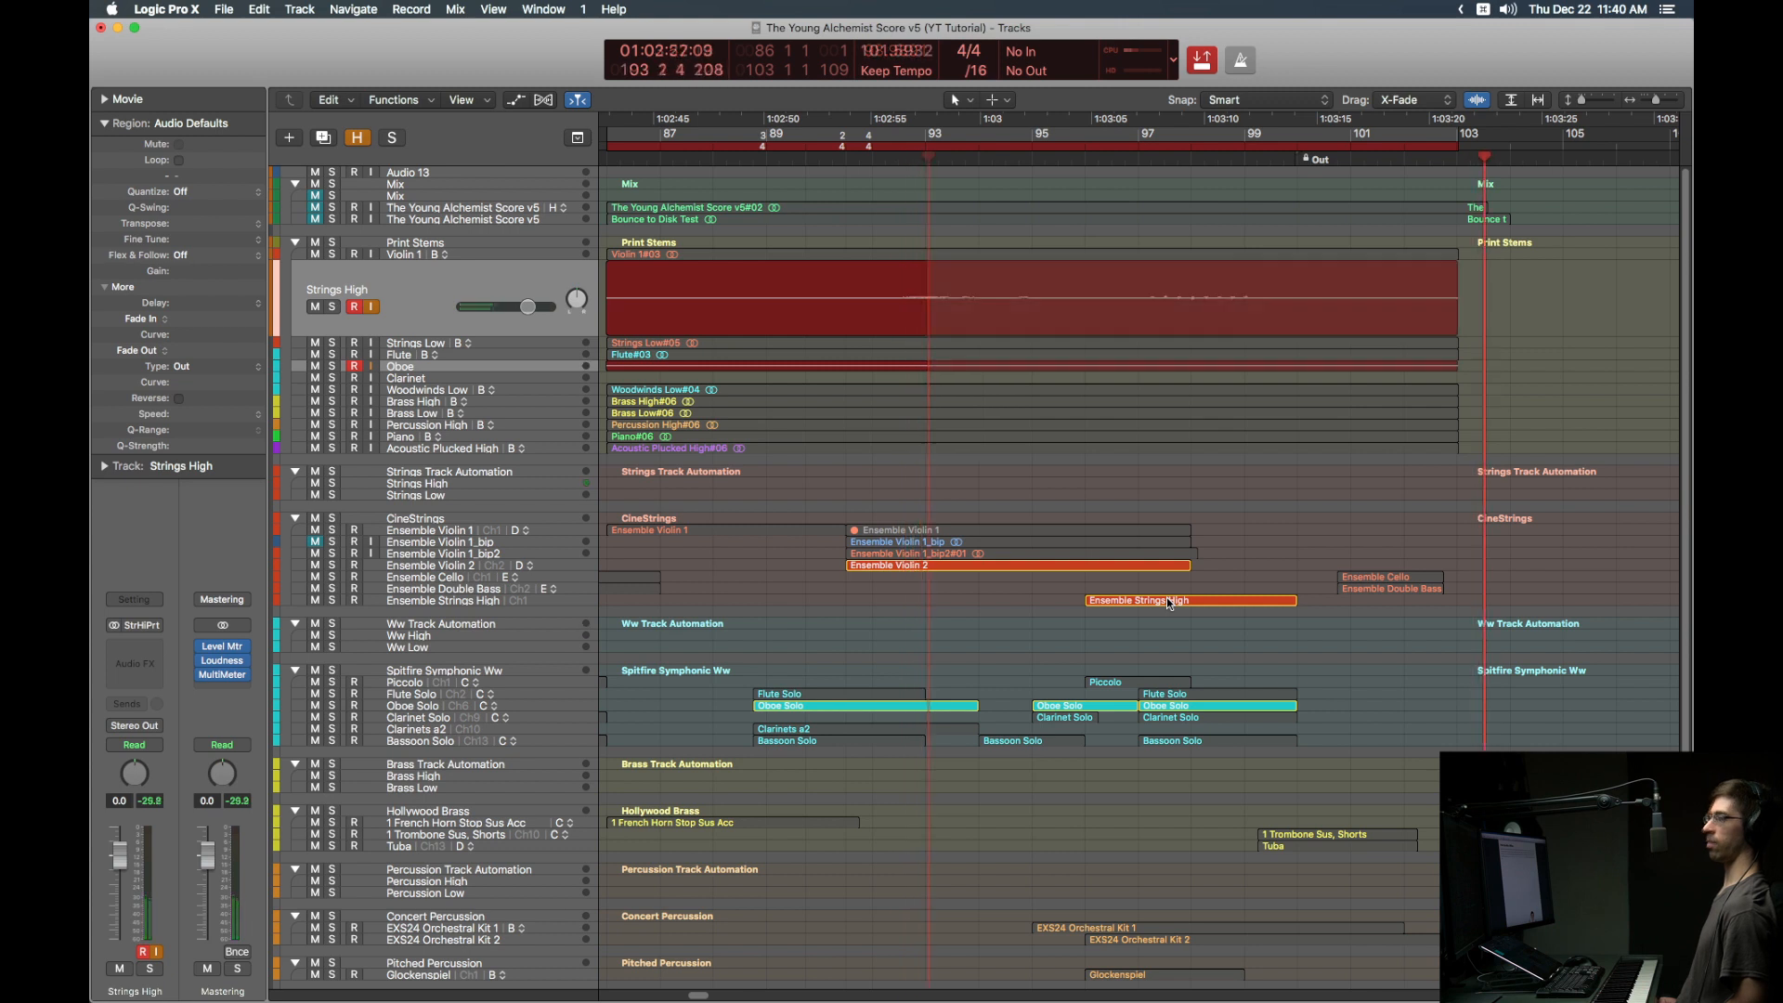
key(space)
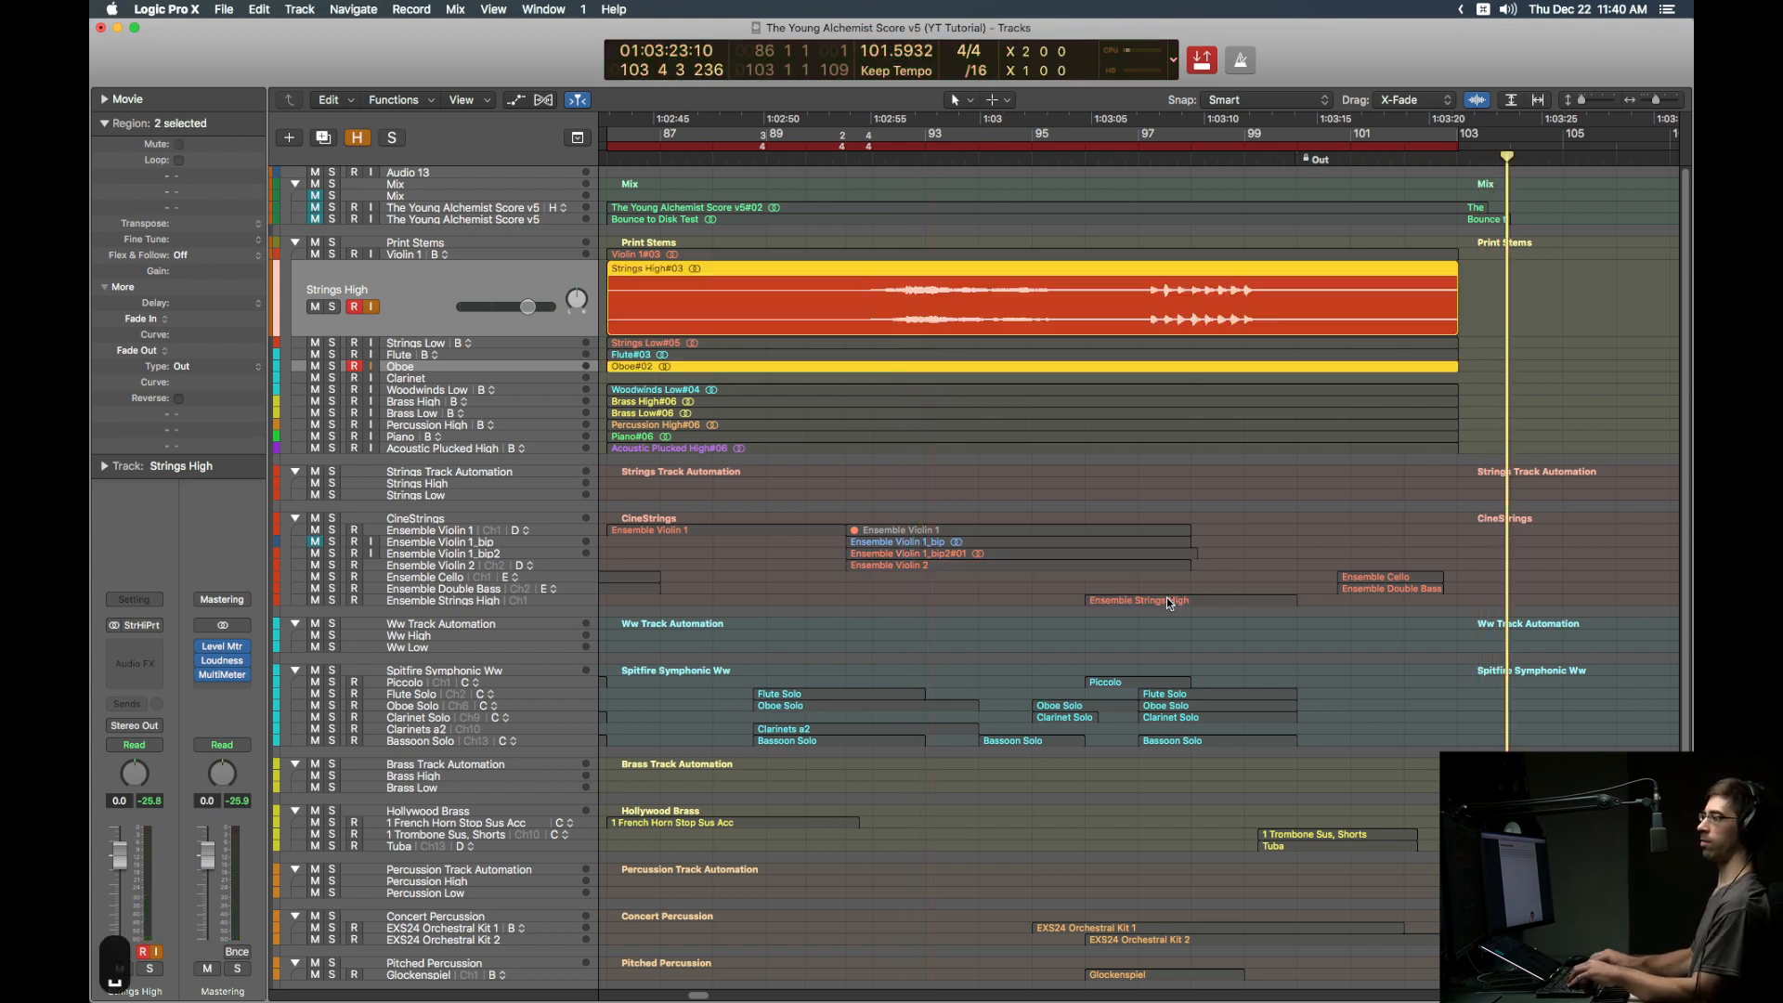
key(Return)
key(ctrl+r)
key(ctrl+i)
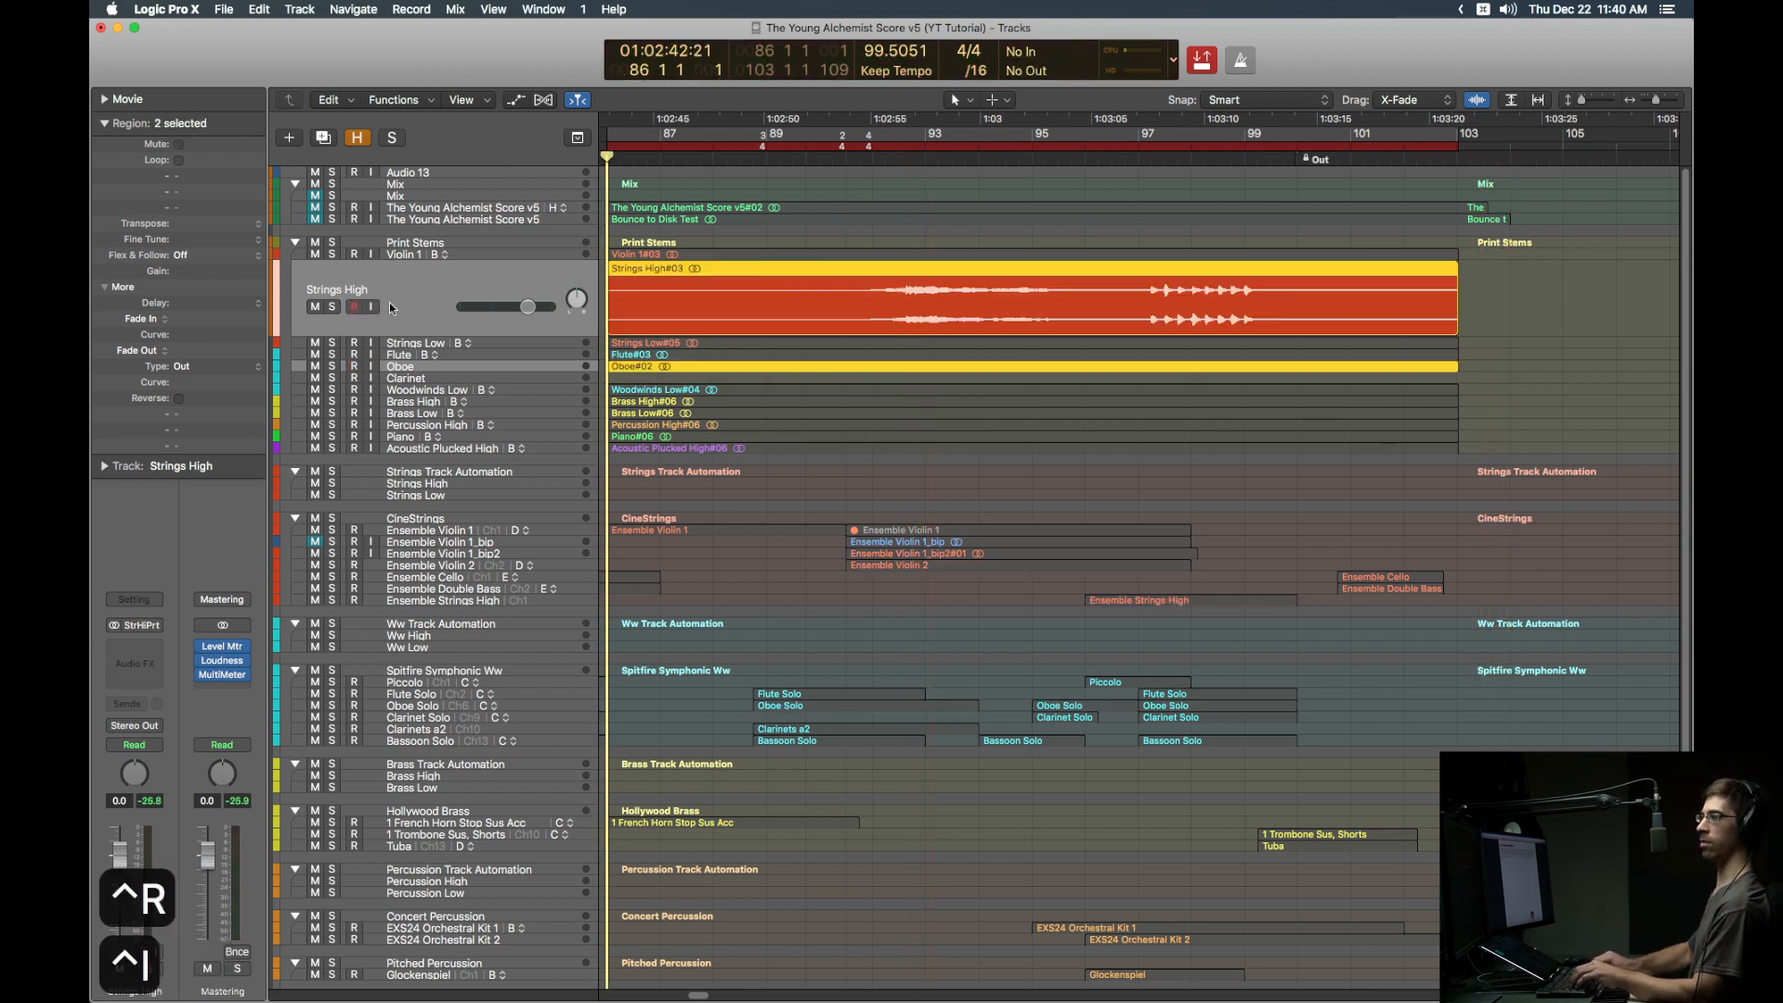
Step: Print the Clarinet stem from both Clarinet Solo regions, then unsolo, rewind, and disable autopunch
click(468, 378)
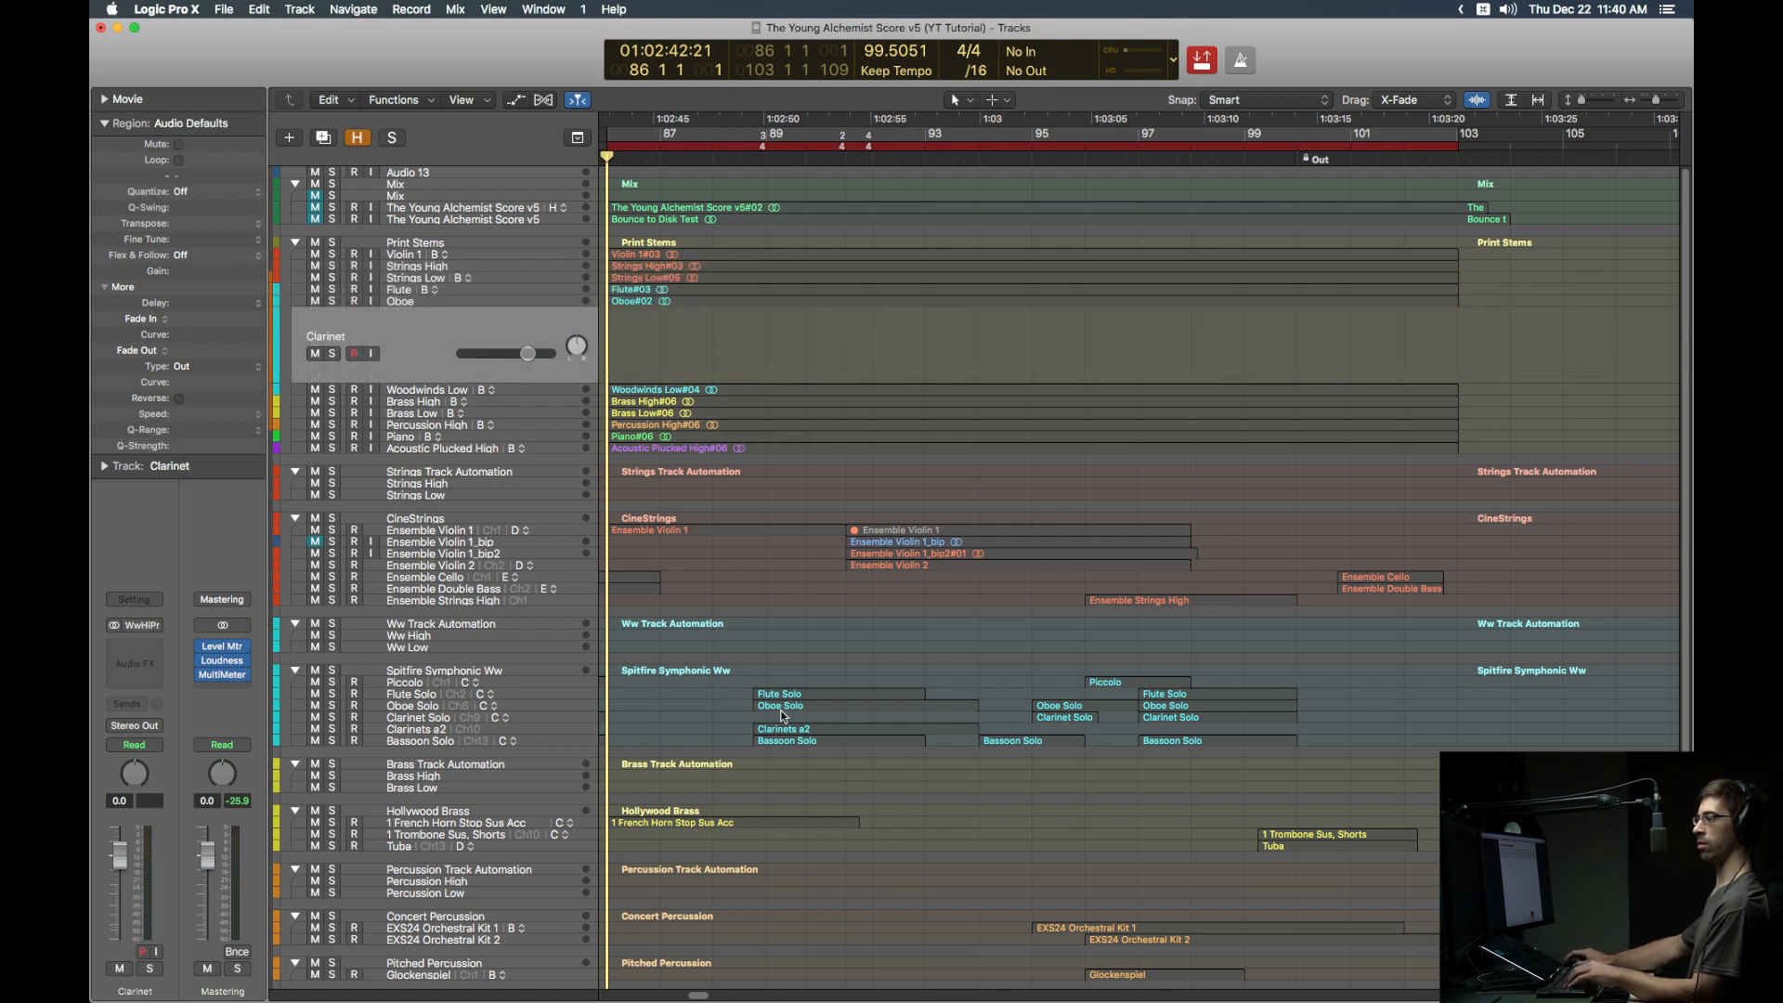
drag(740, 720, 1218, 719)
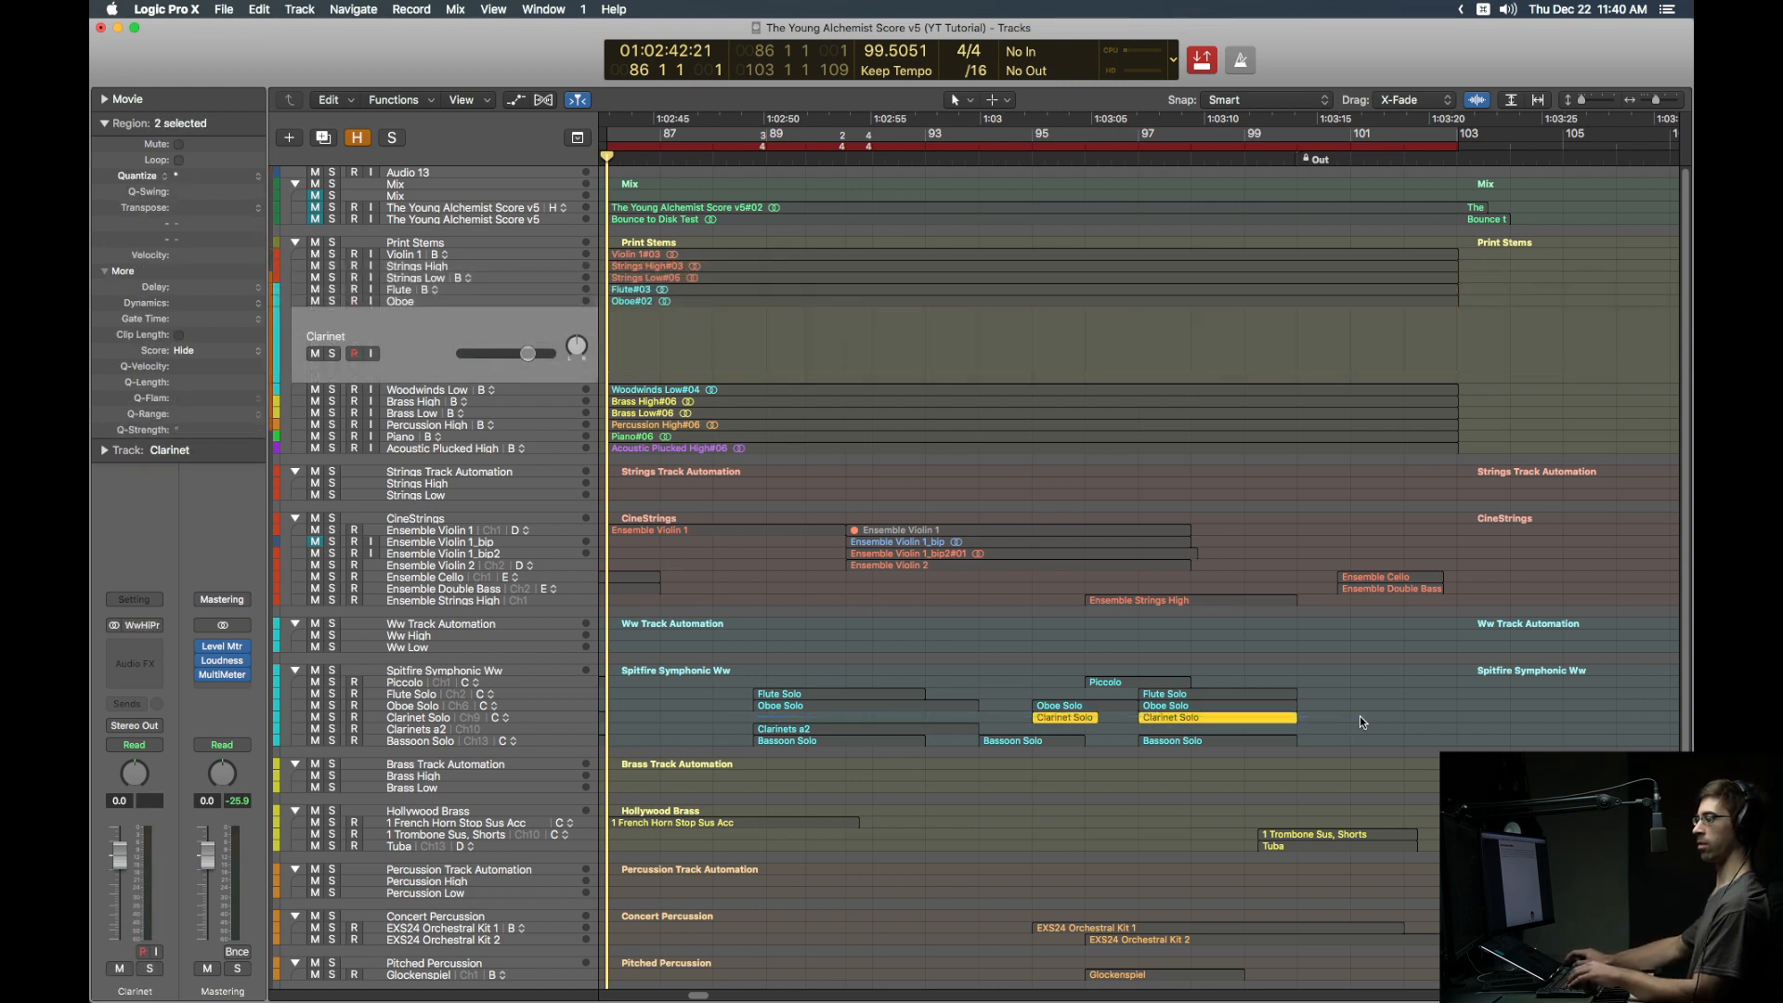
key(ctrl+i)
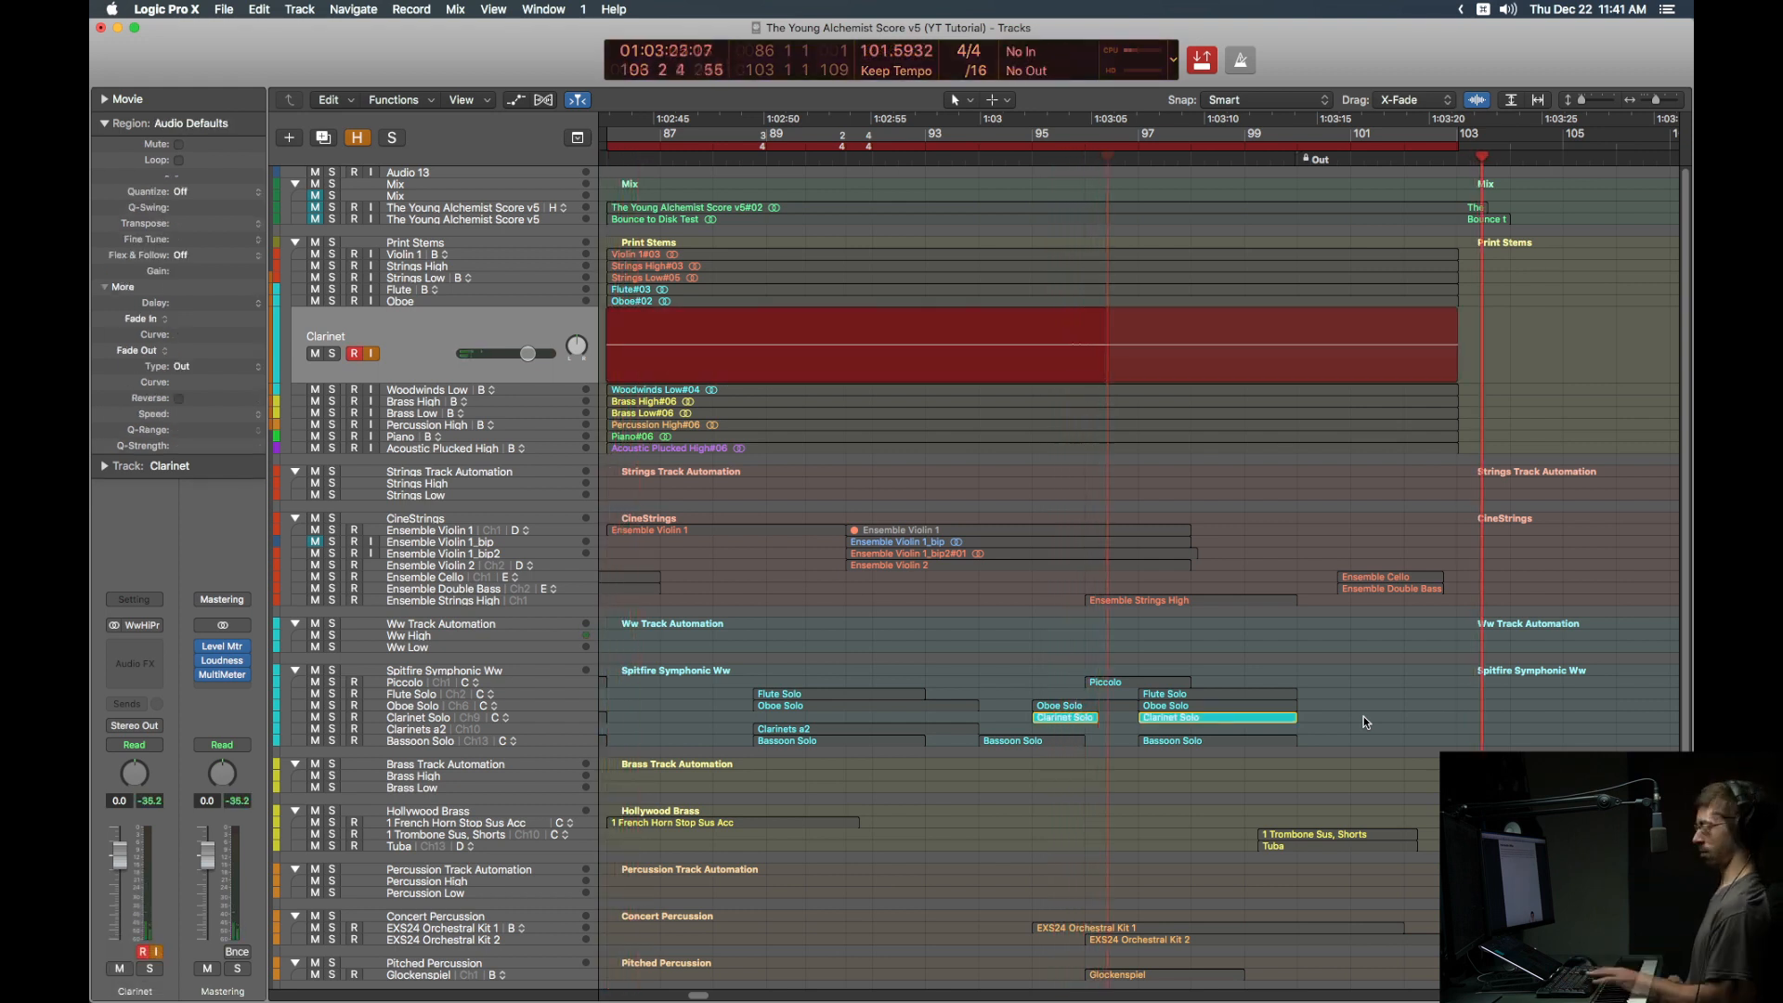
key(space)
key(ctrl+r)
key(ctrl+i)
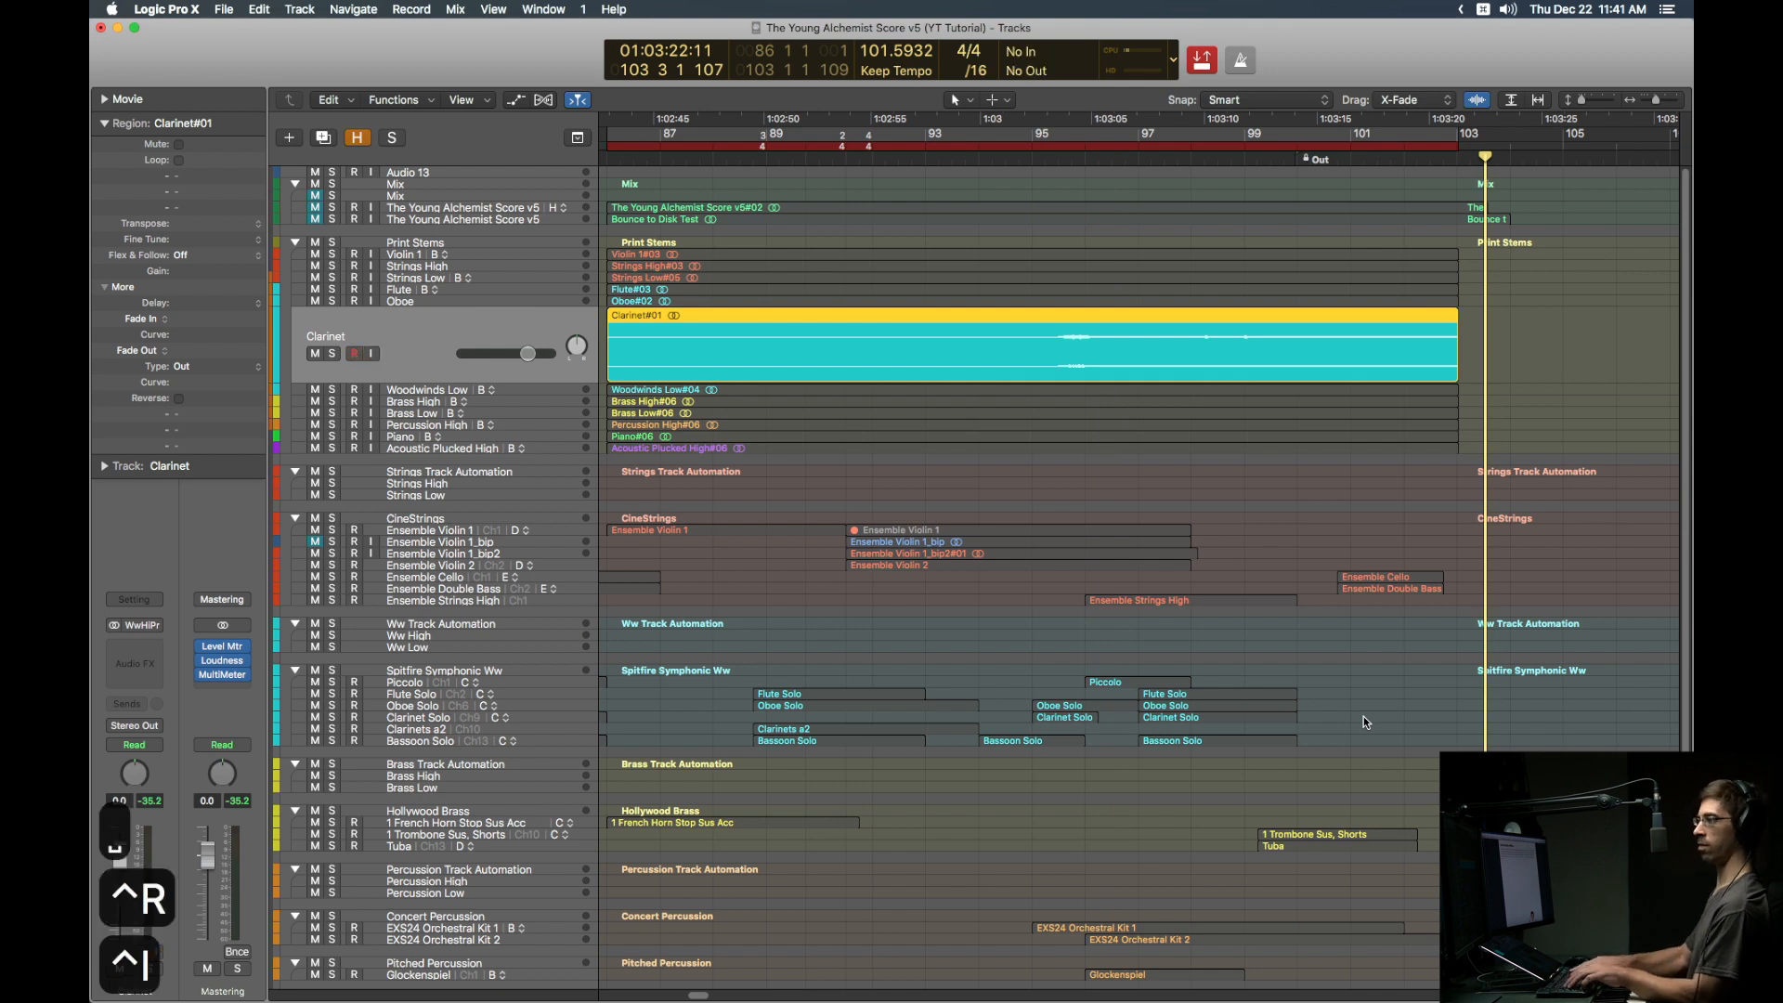
key(ctrl+s)
key(ctrl+shift+Left)
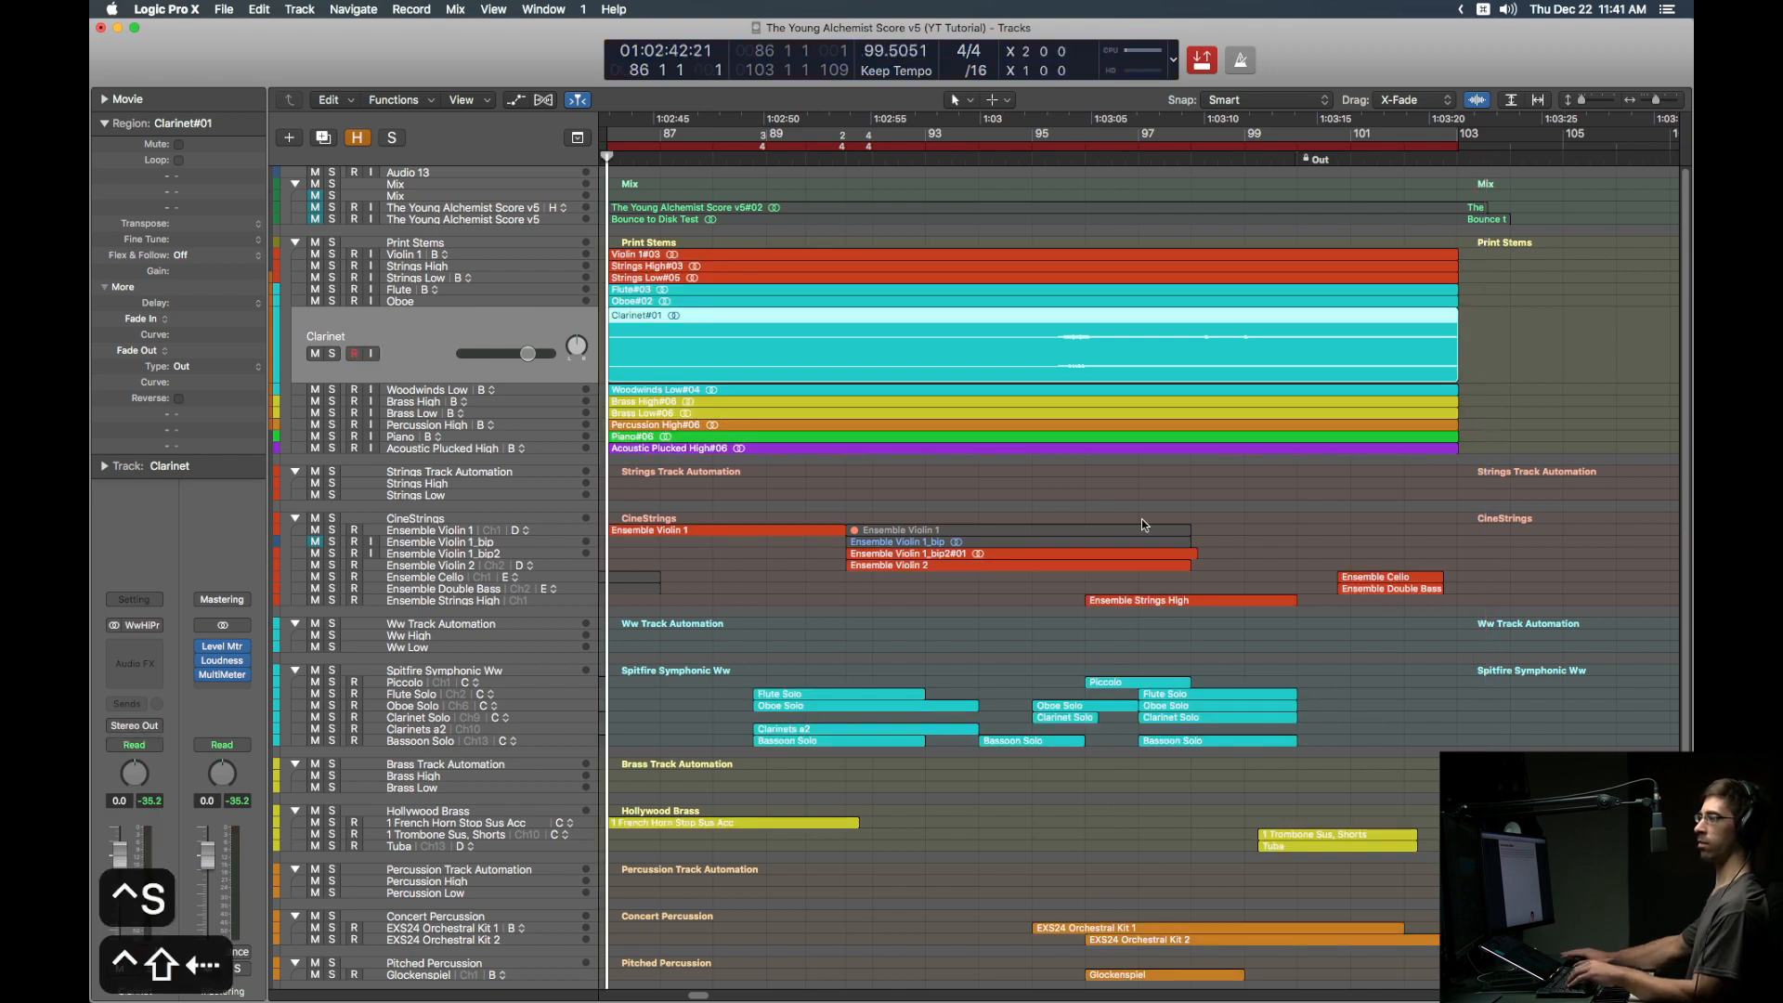
key(ctrl+alt+super+p)
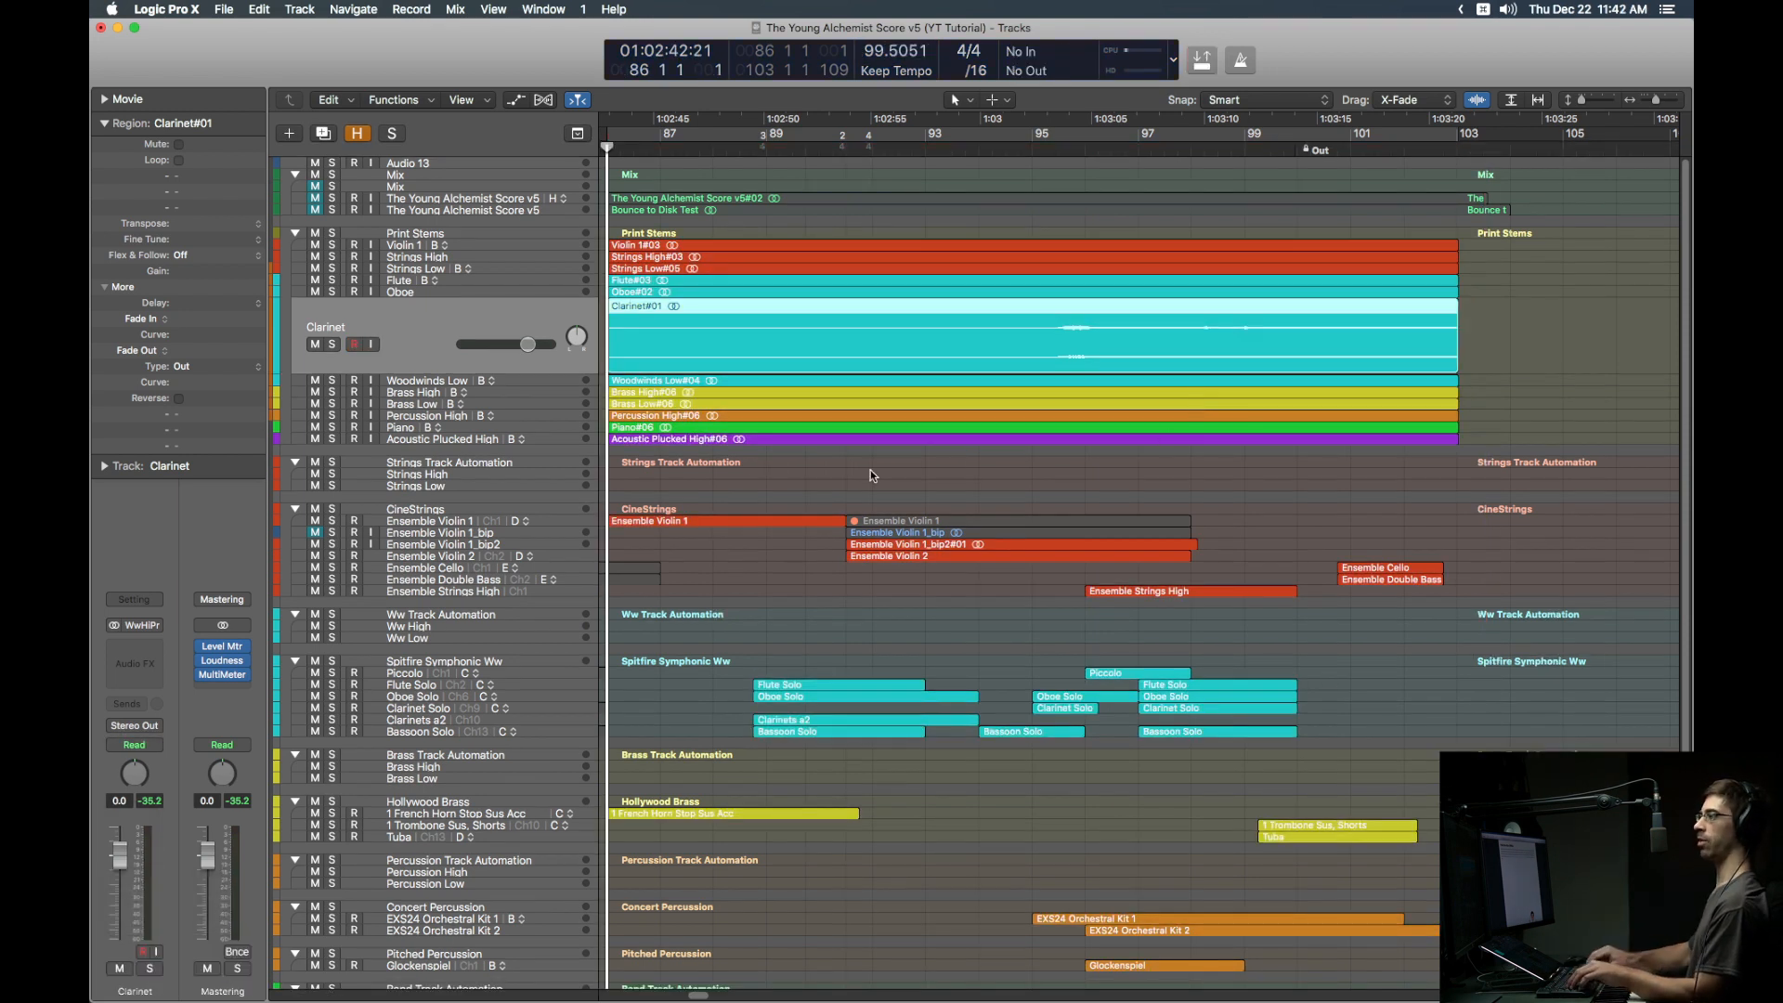
key(Up)
key(Up)
key(Up)
key(Up)
key(Up)
key(ctrl+s)
key(space)
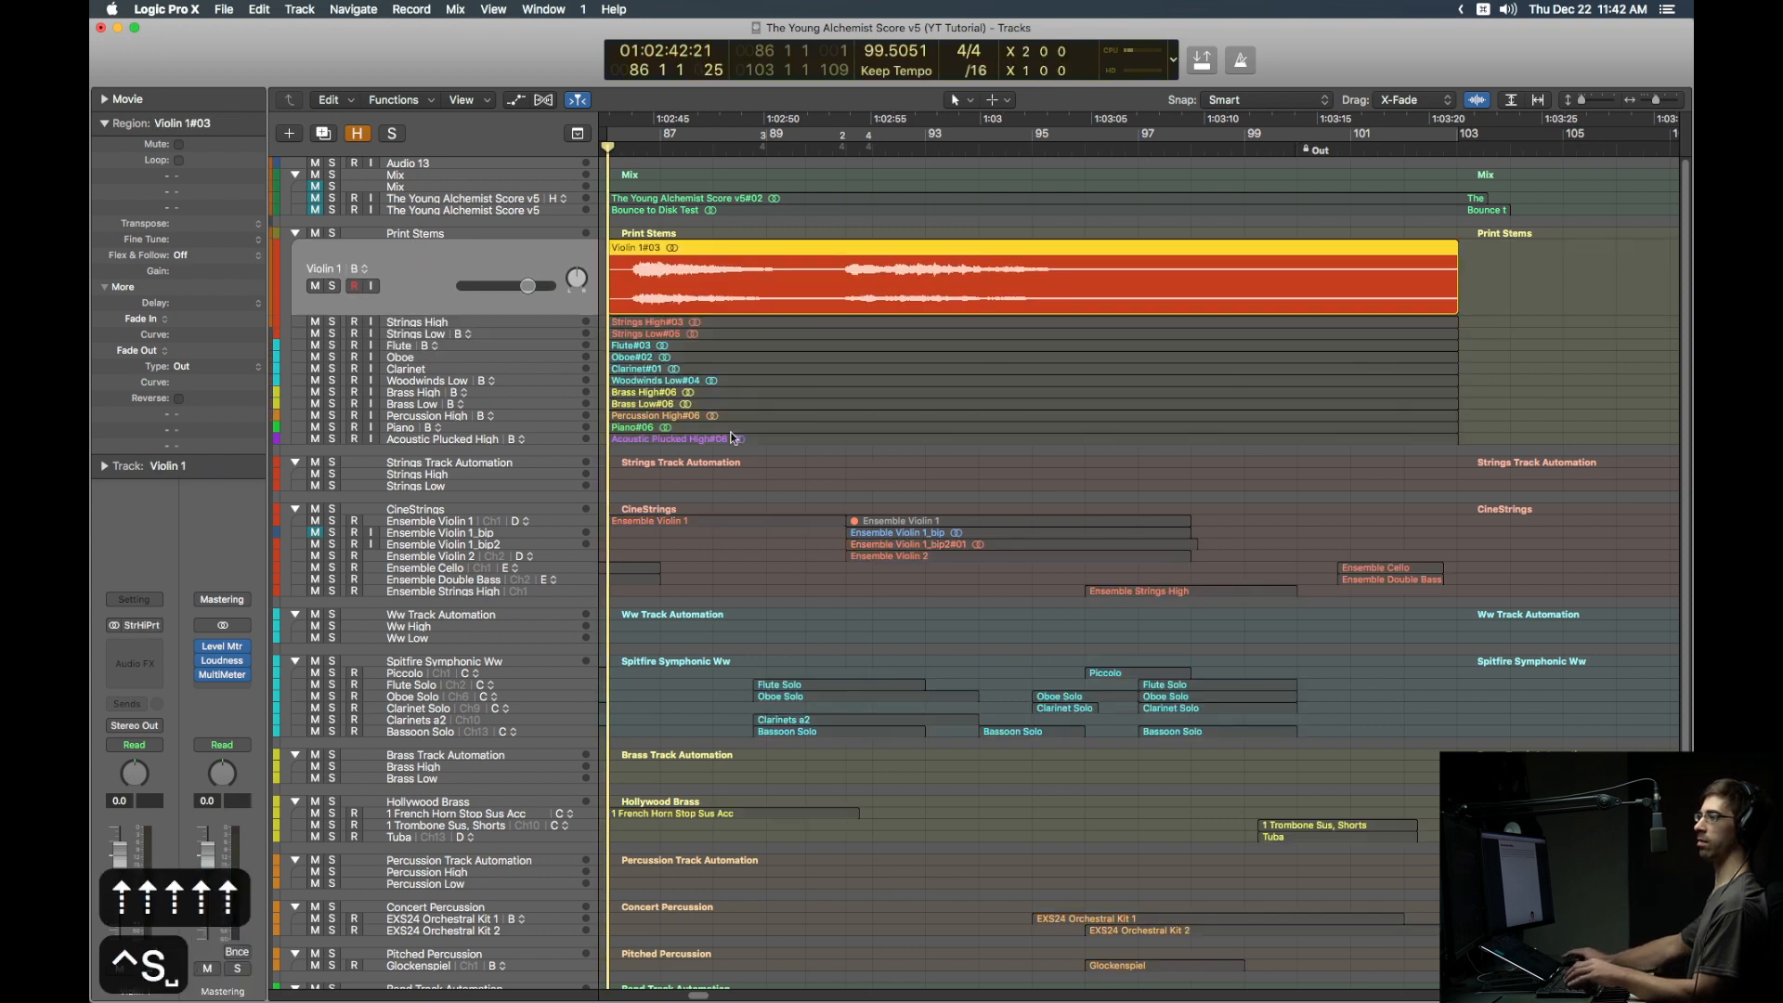
click(871, 150)
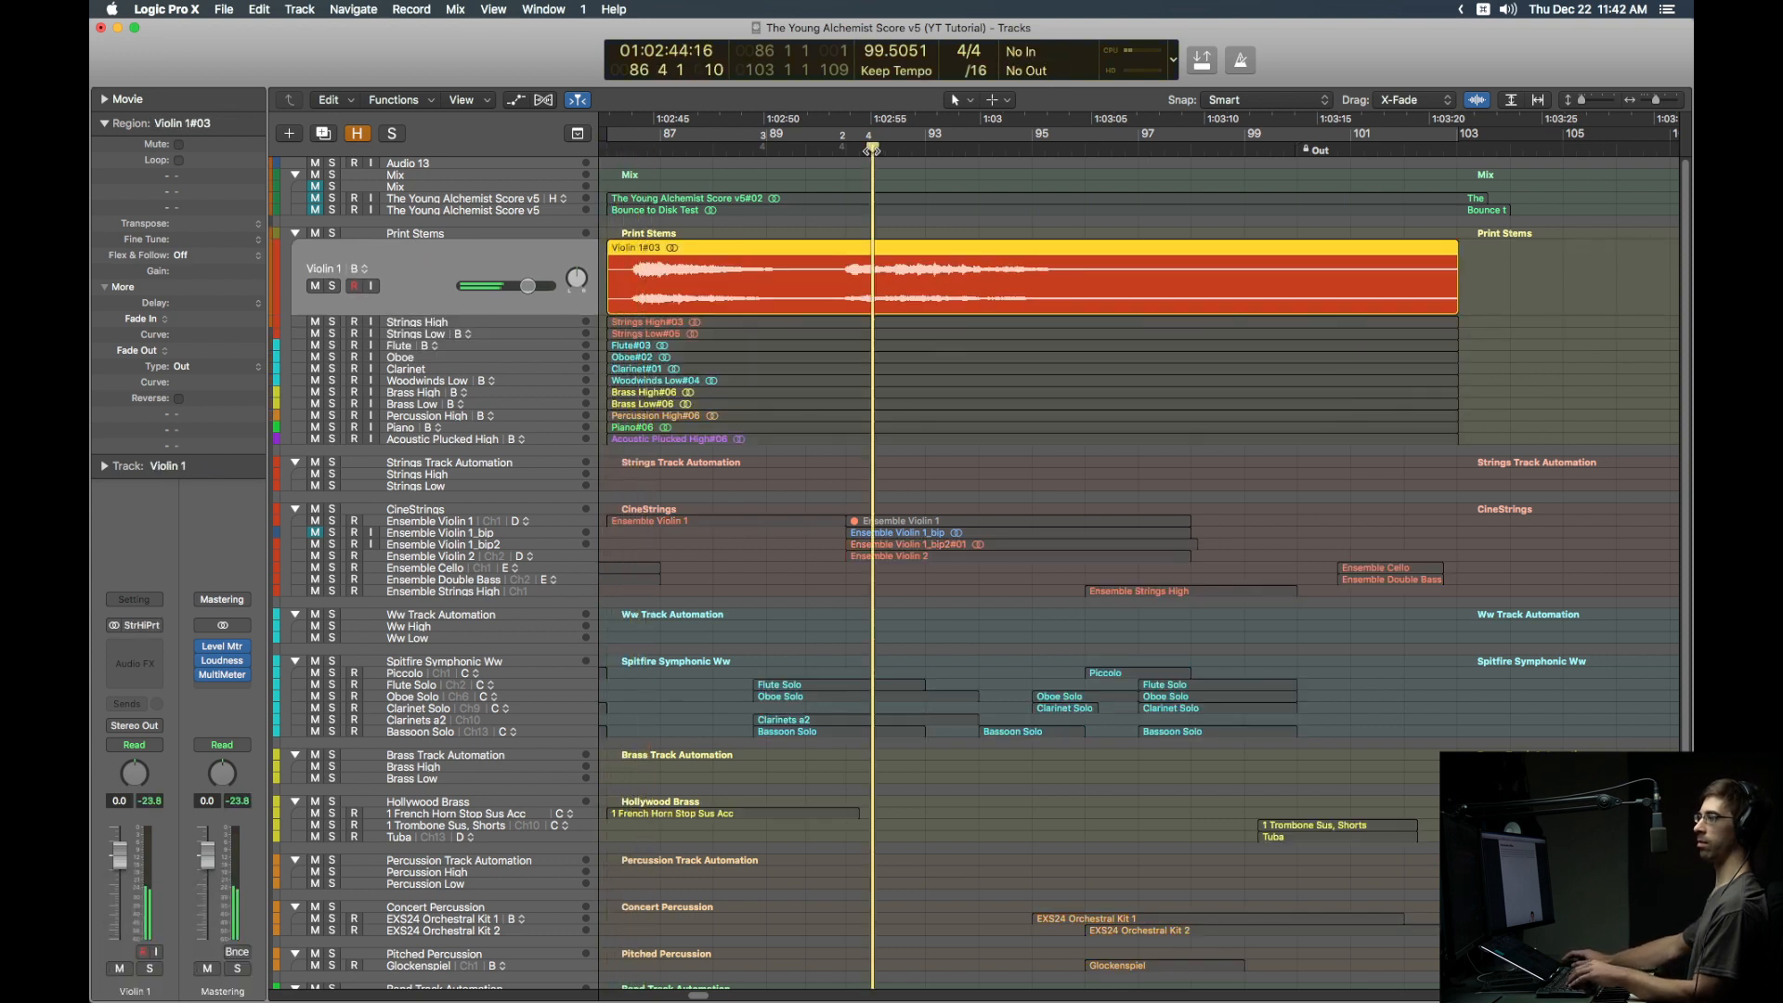
key(Down)
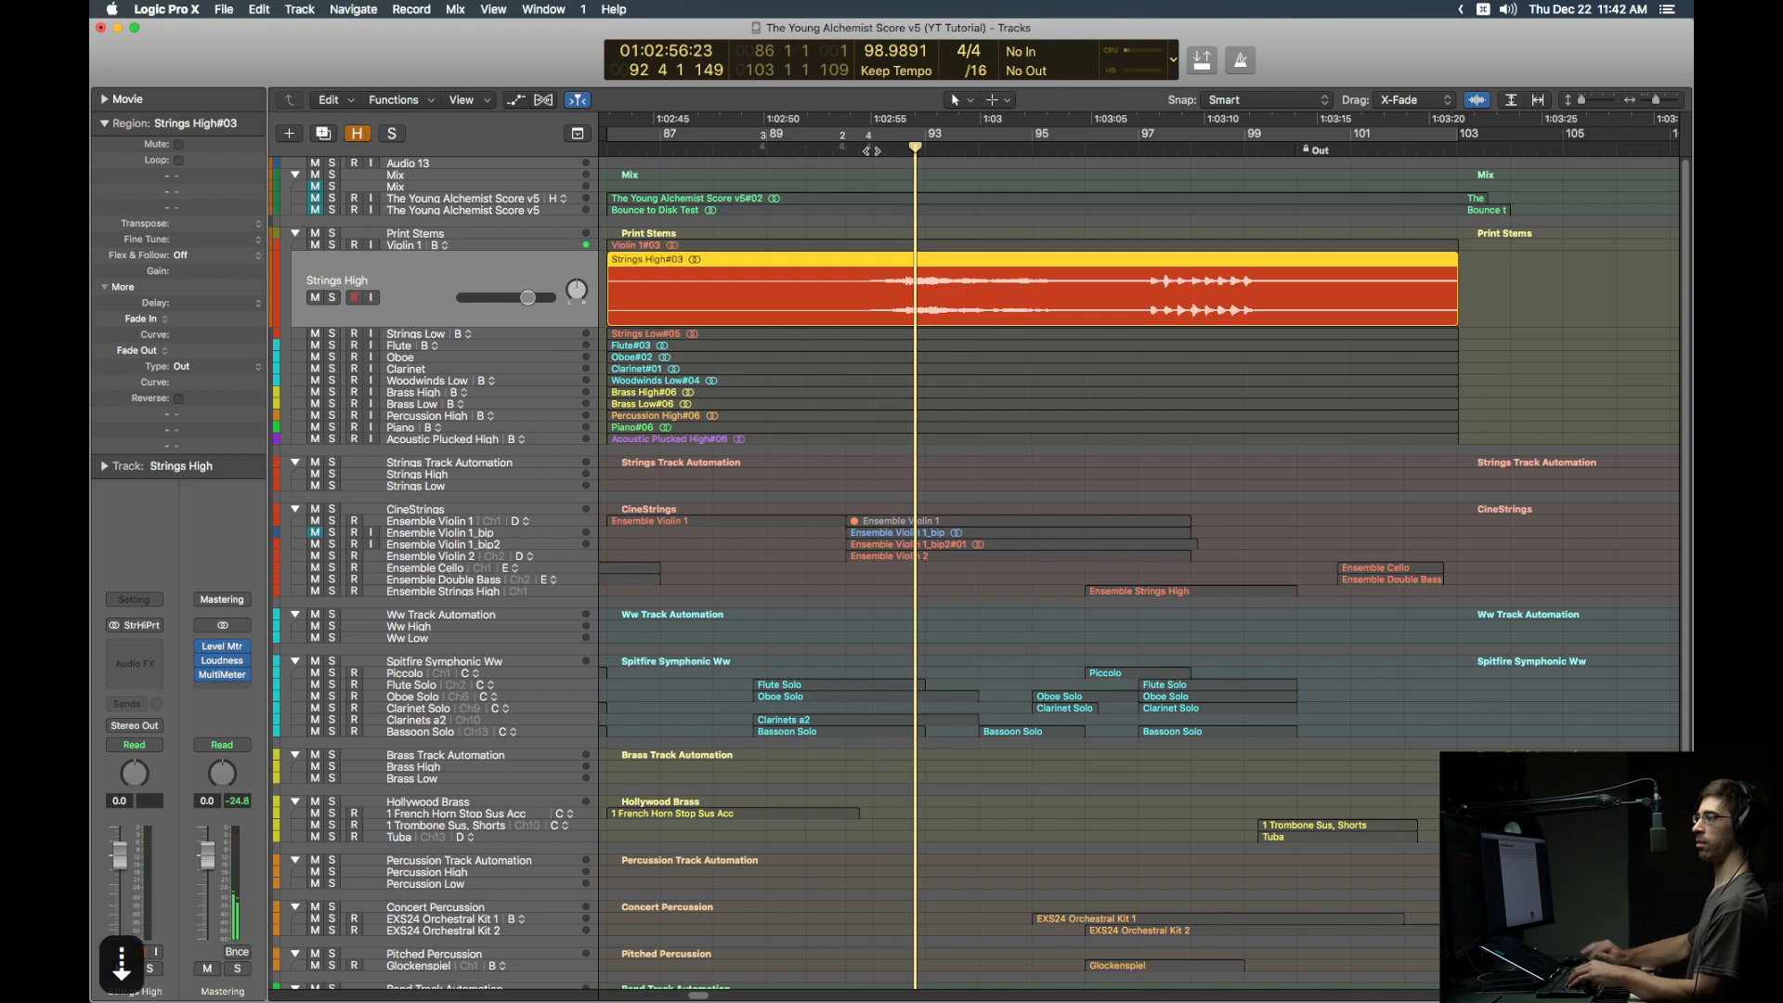
click(1172, 148)
key(Down)
click(1360, 150)
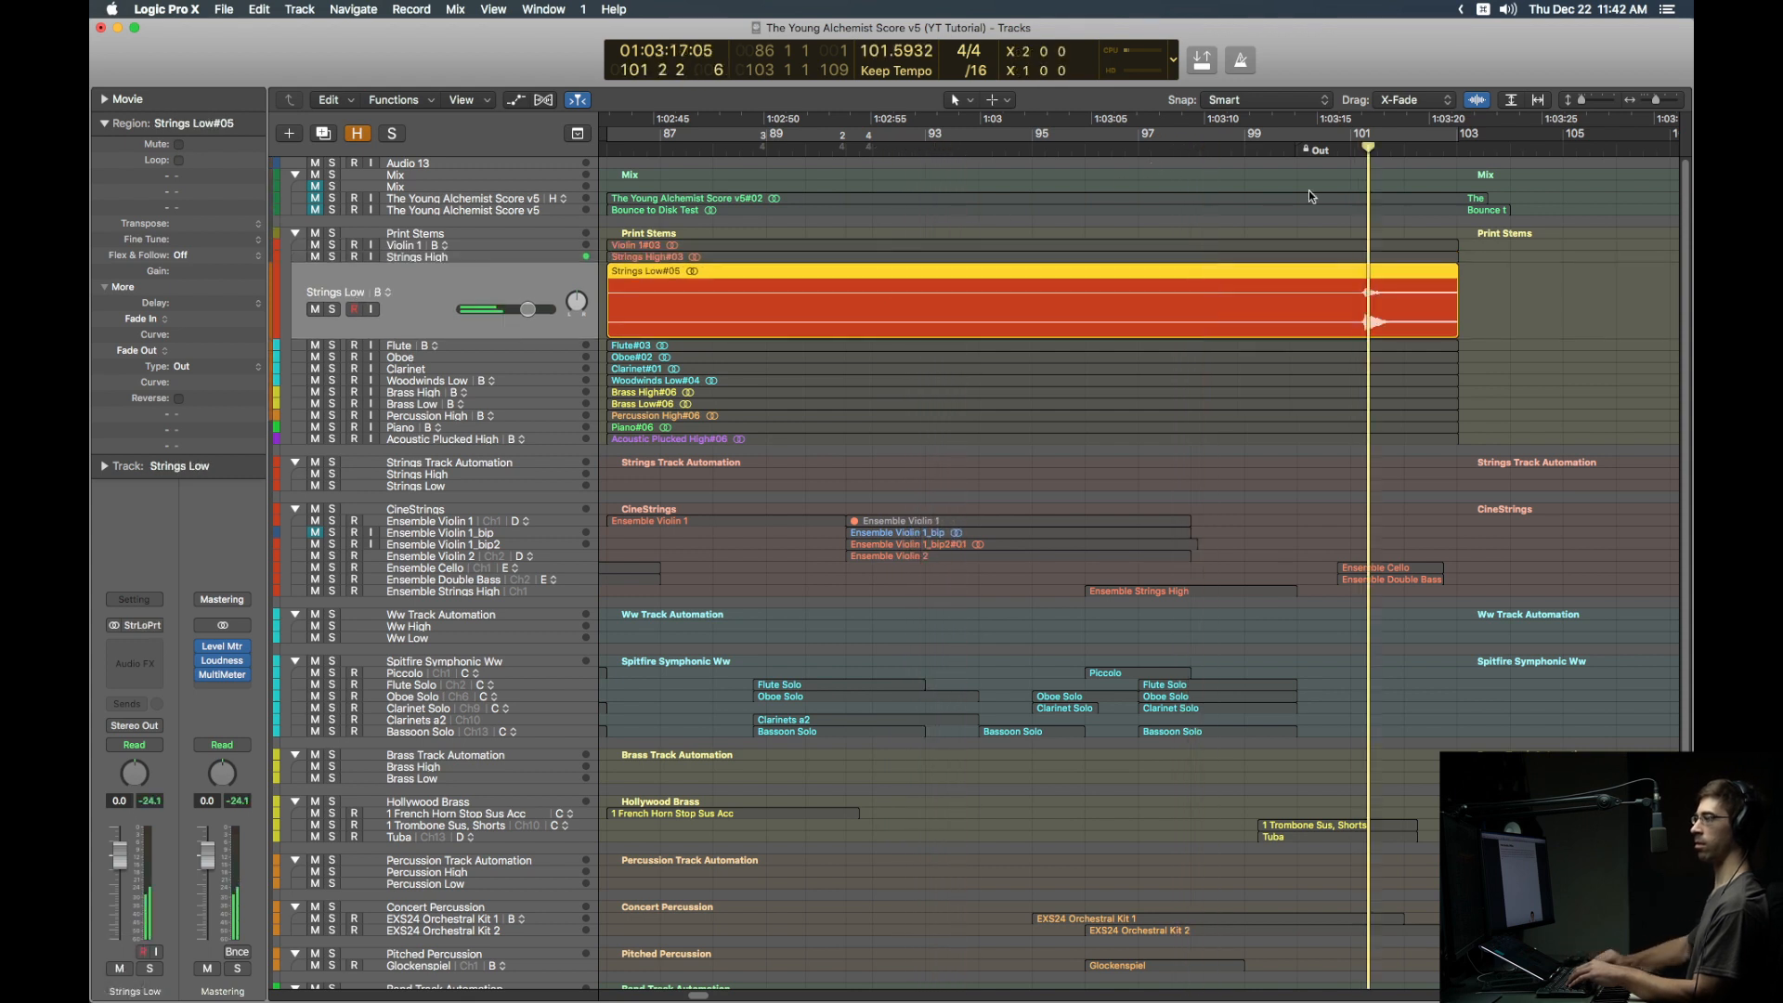
key(Down)
click(806, 151)
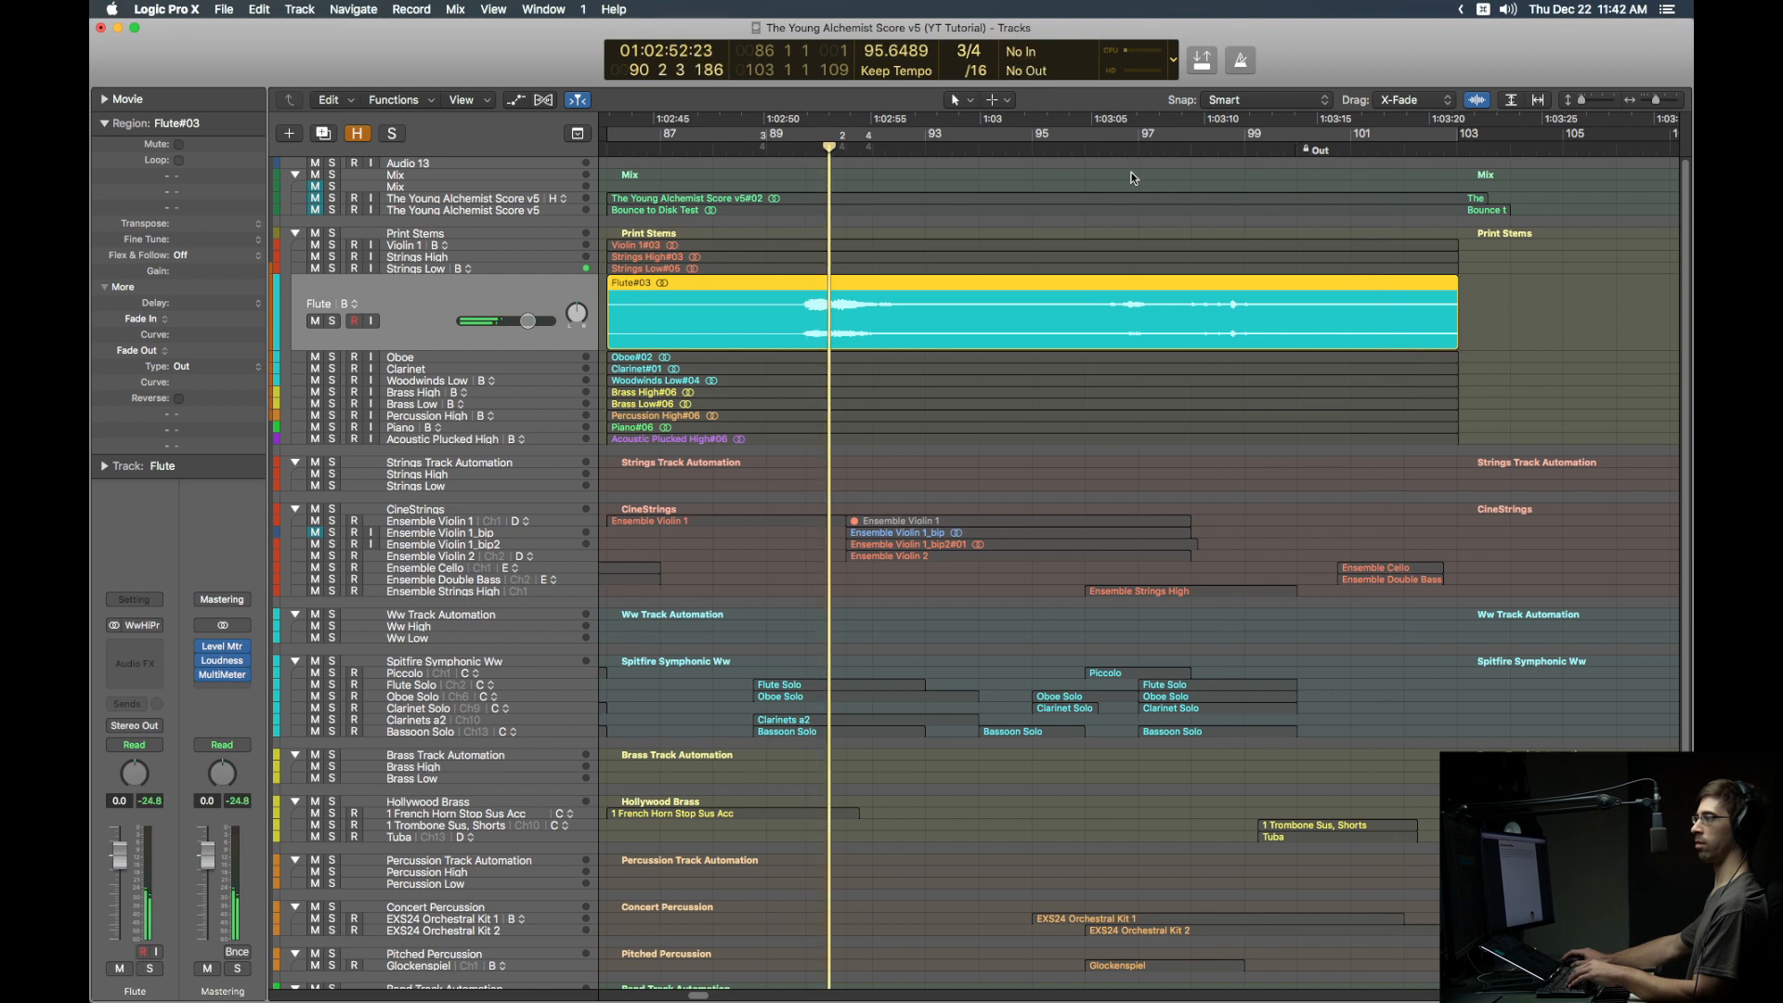
click(1135, 149)
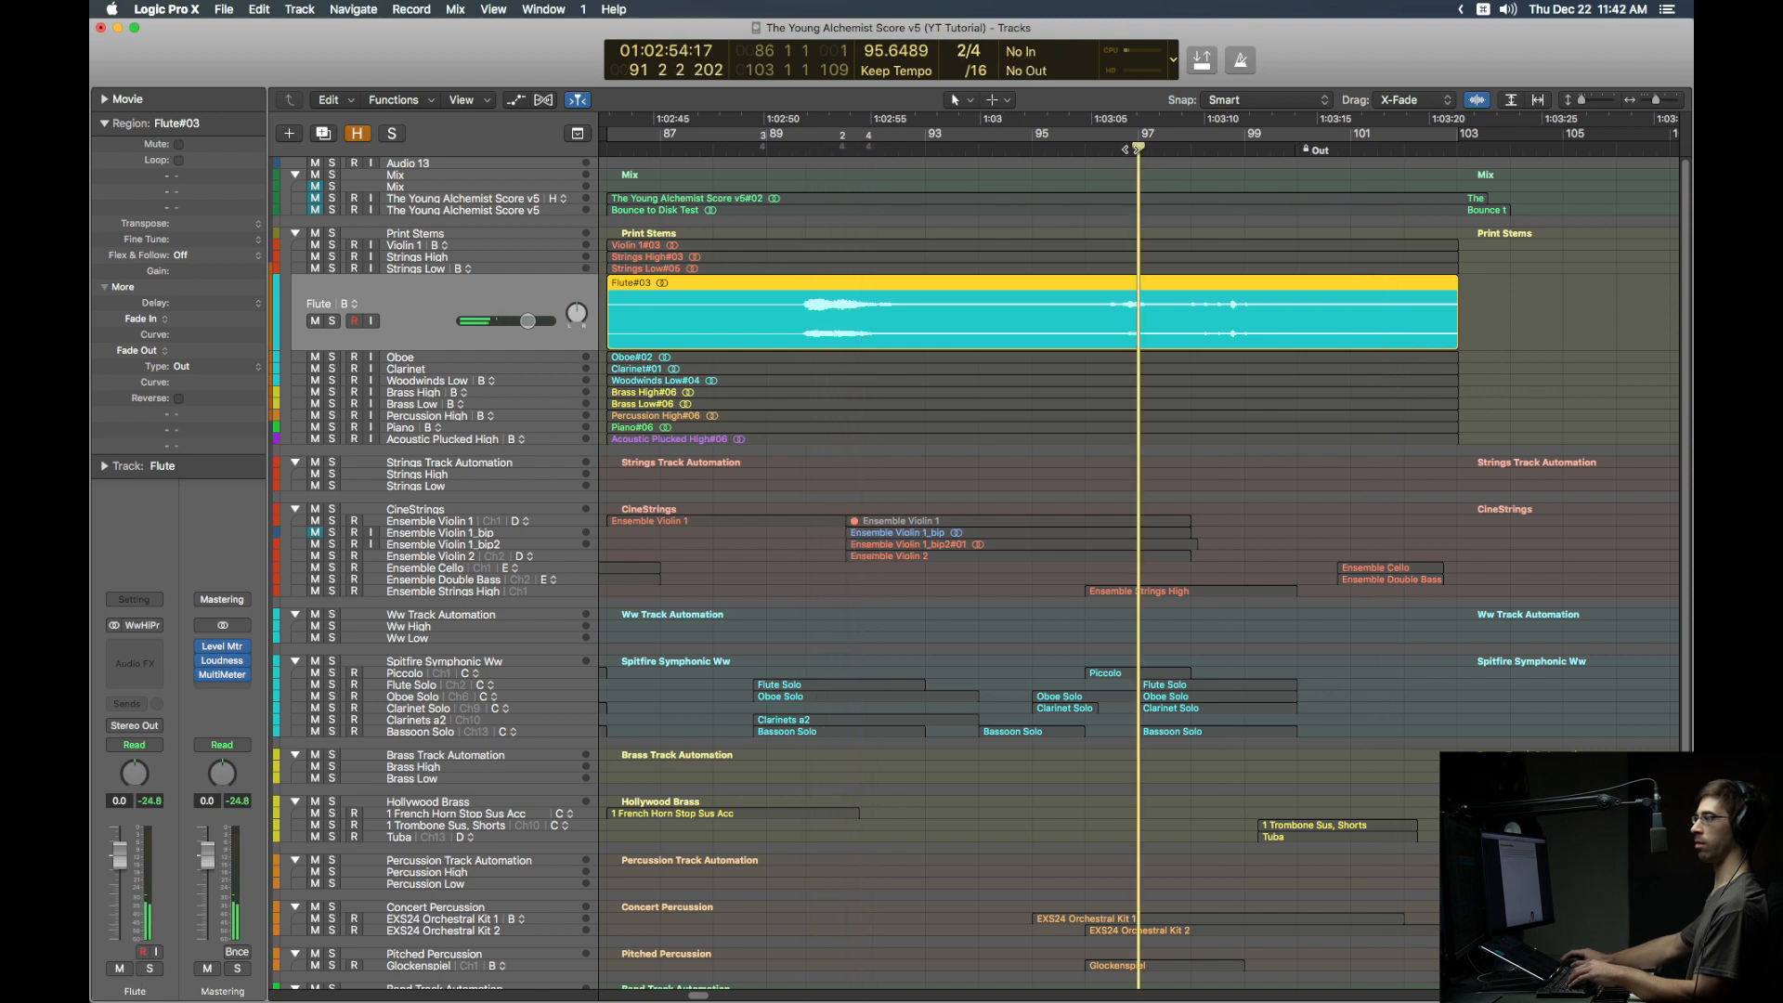
click(1215, 149)
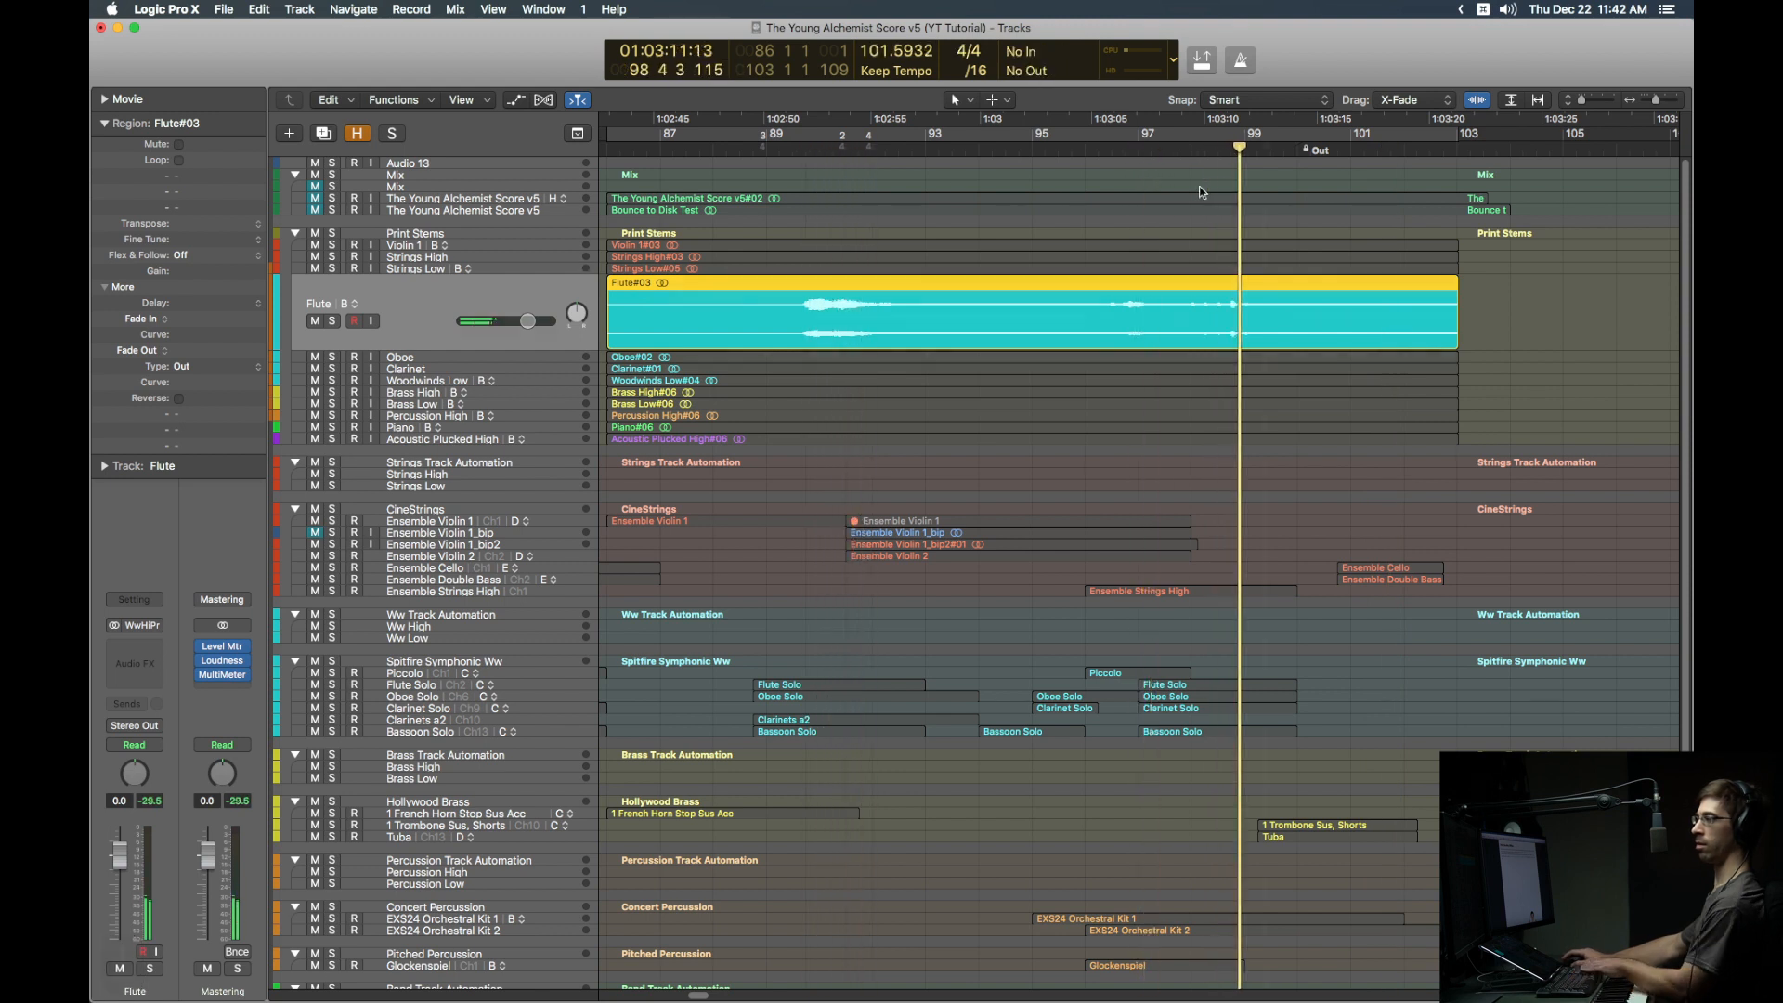
key(Down)
click(805, 150)
click(1103, 149)
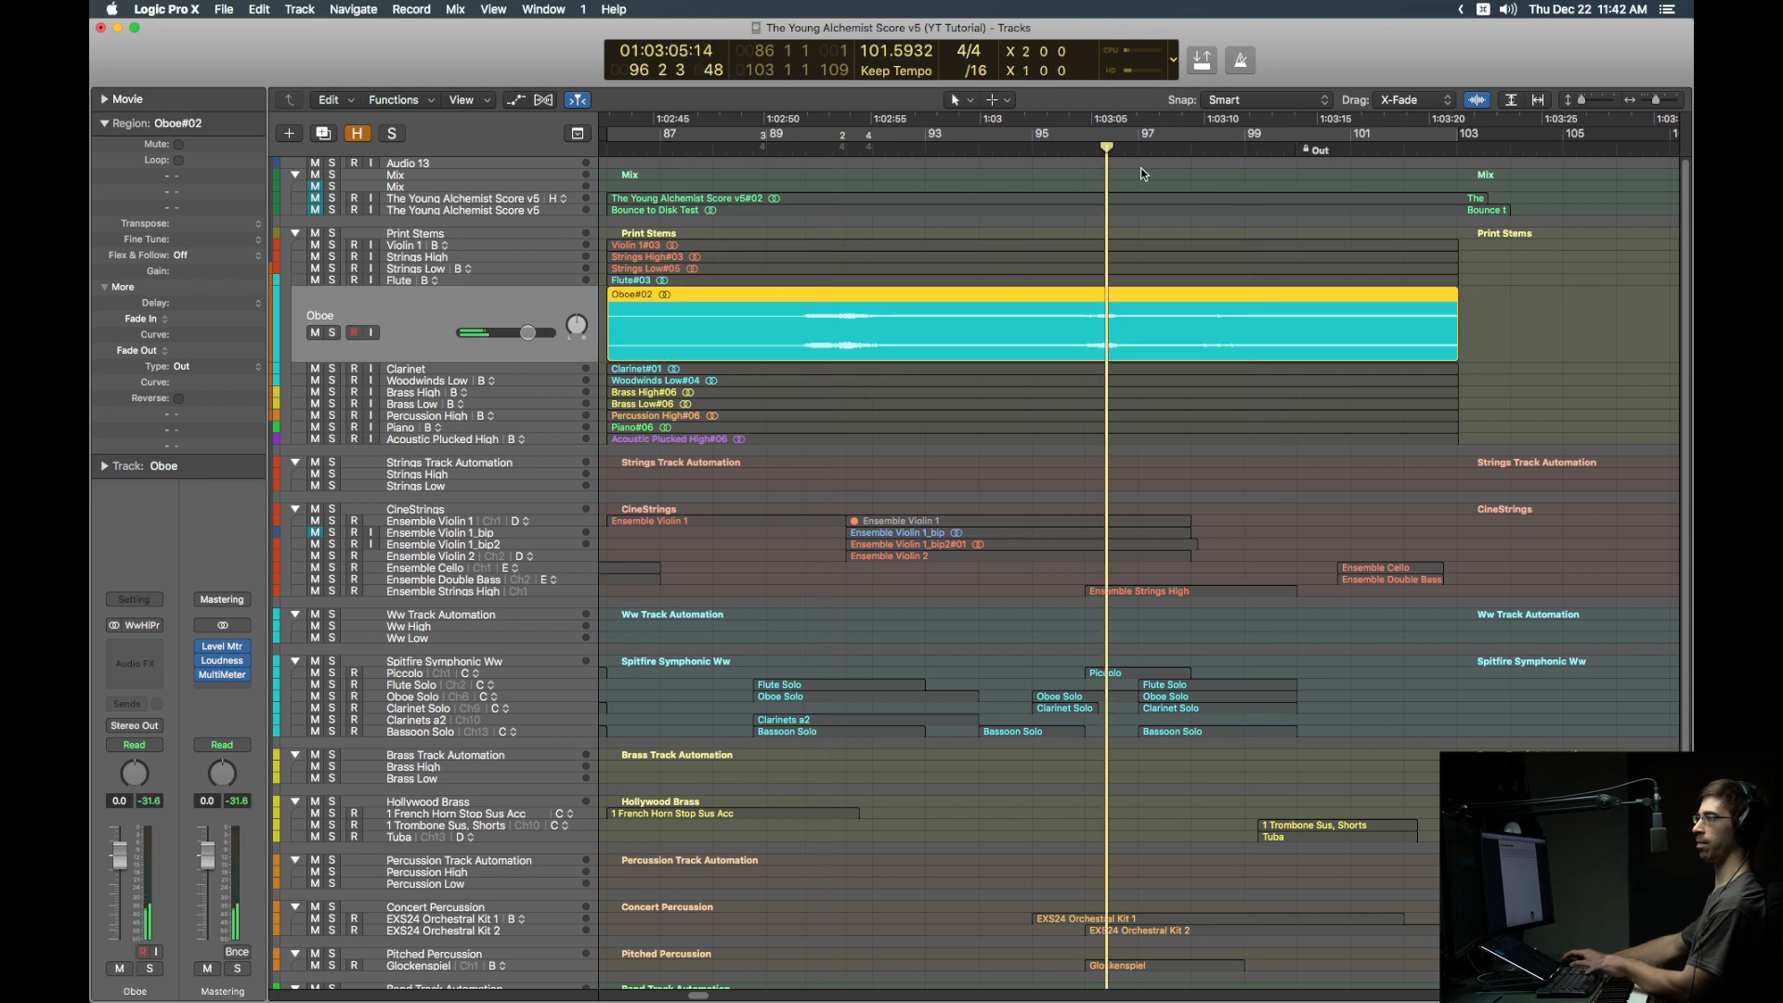
click(1205, 148)
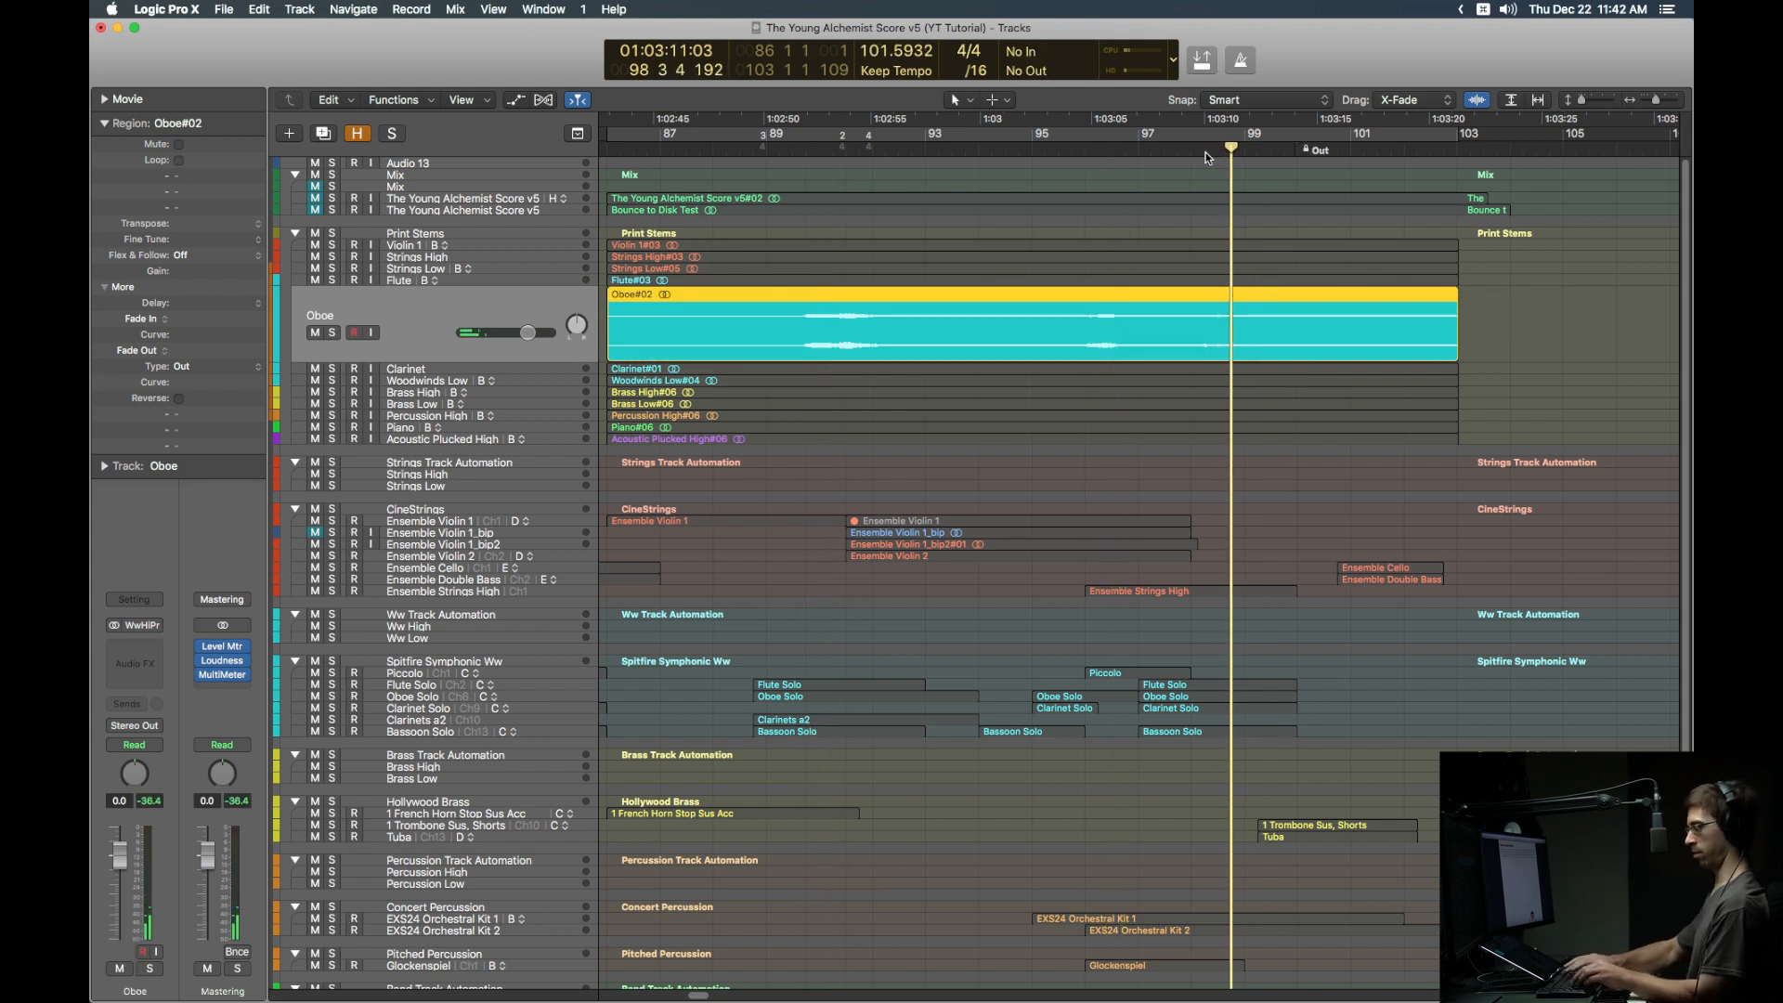
key(Down)
click(1073, 150)
key(Down)
click(817, 149)
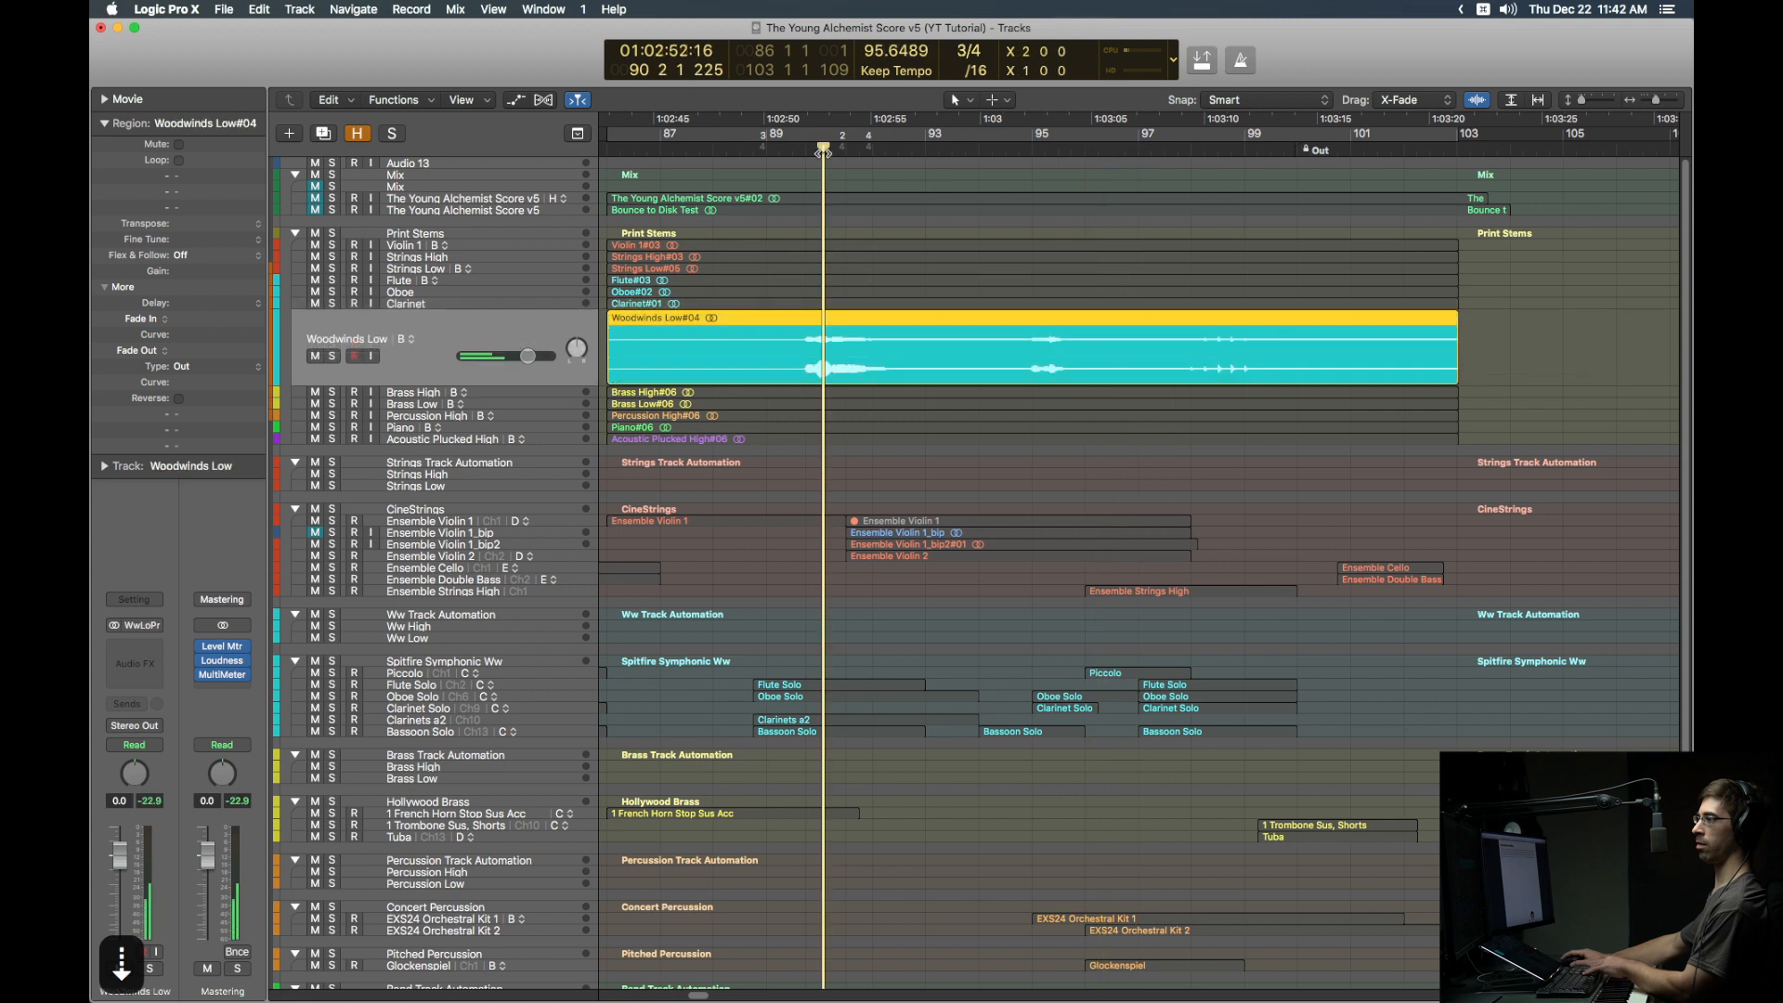
key(Down)
click(632, 147)
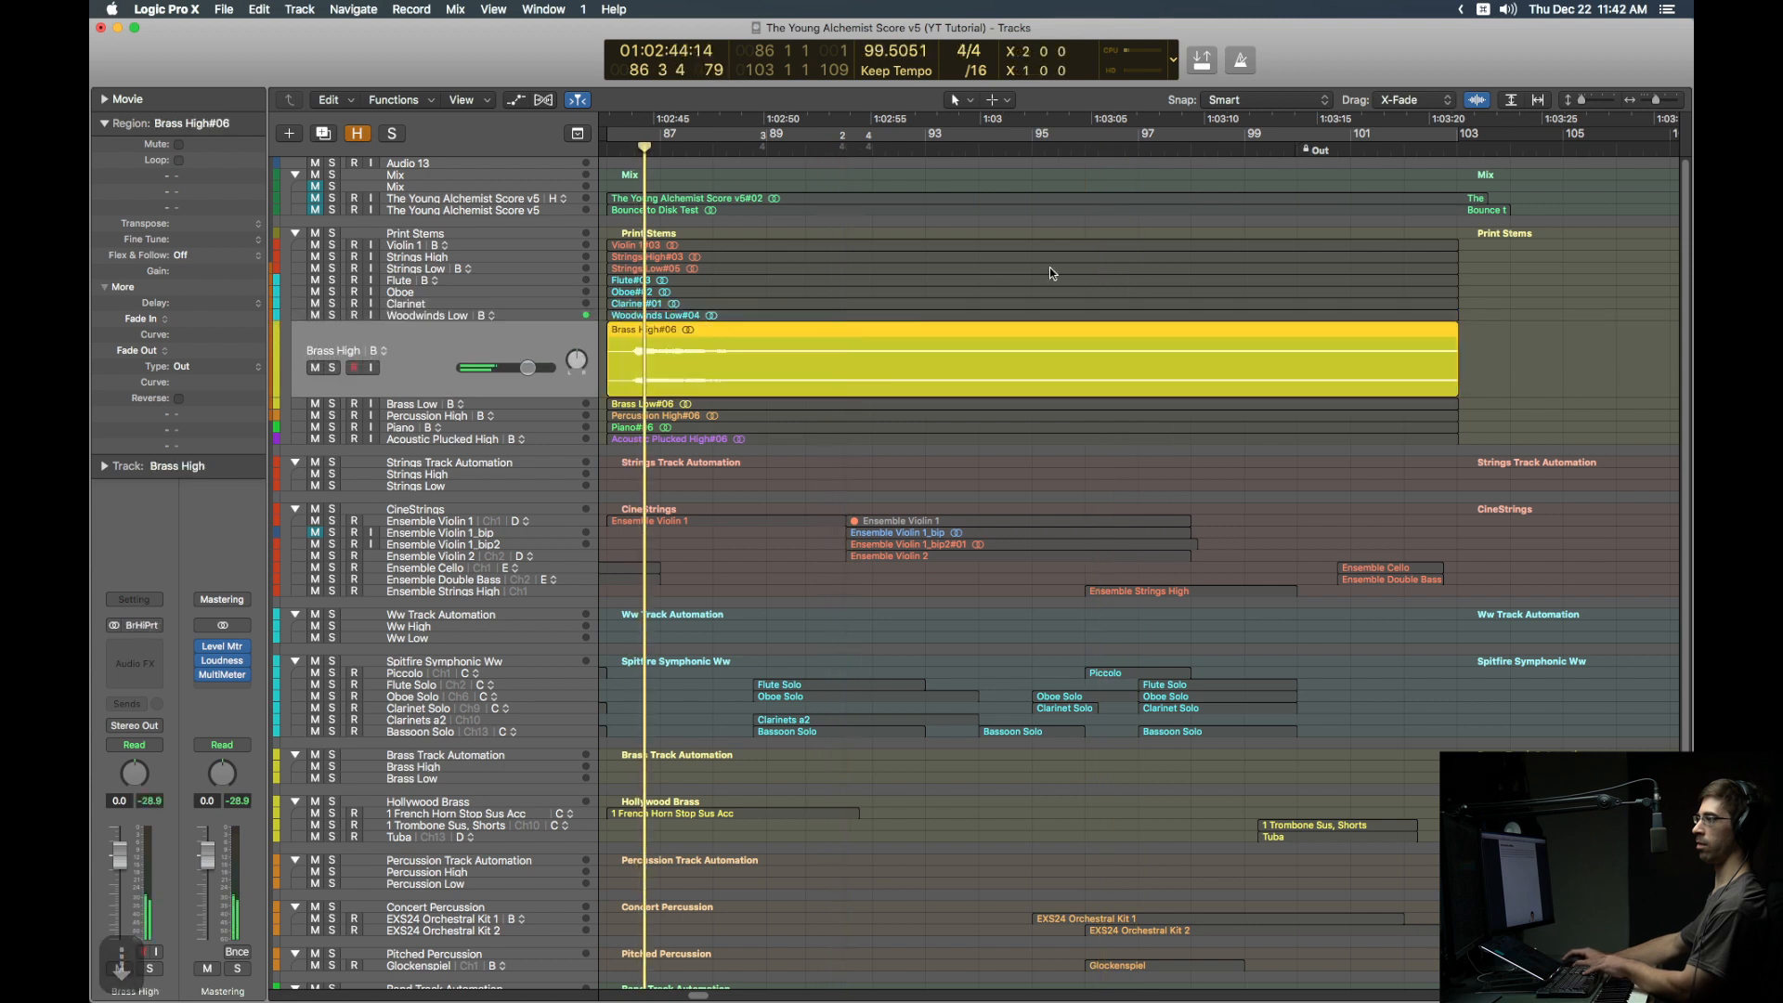
key(Down)
click(1317, 148)
key(Down)
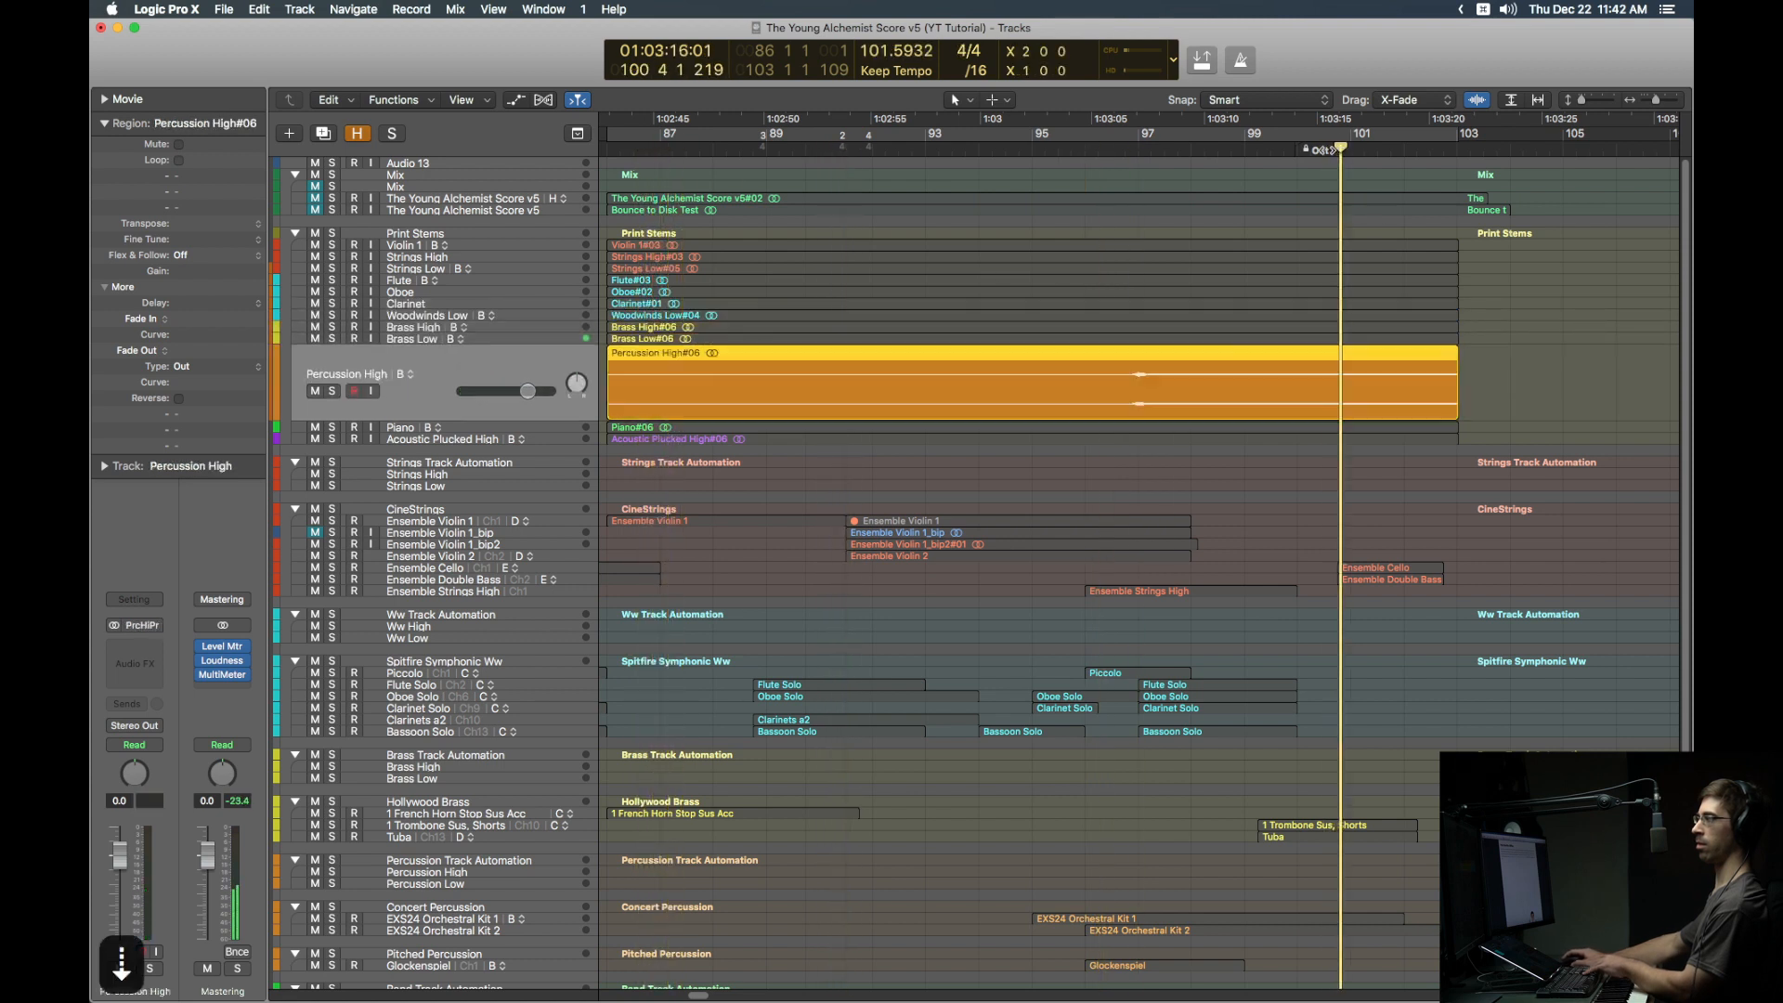
click(1130, 150)
click(992, 149)
key(Down)
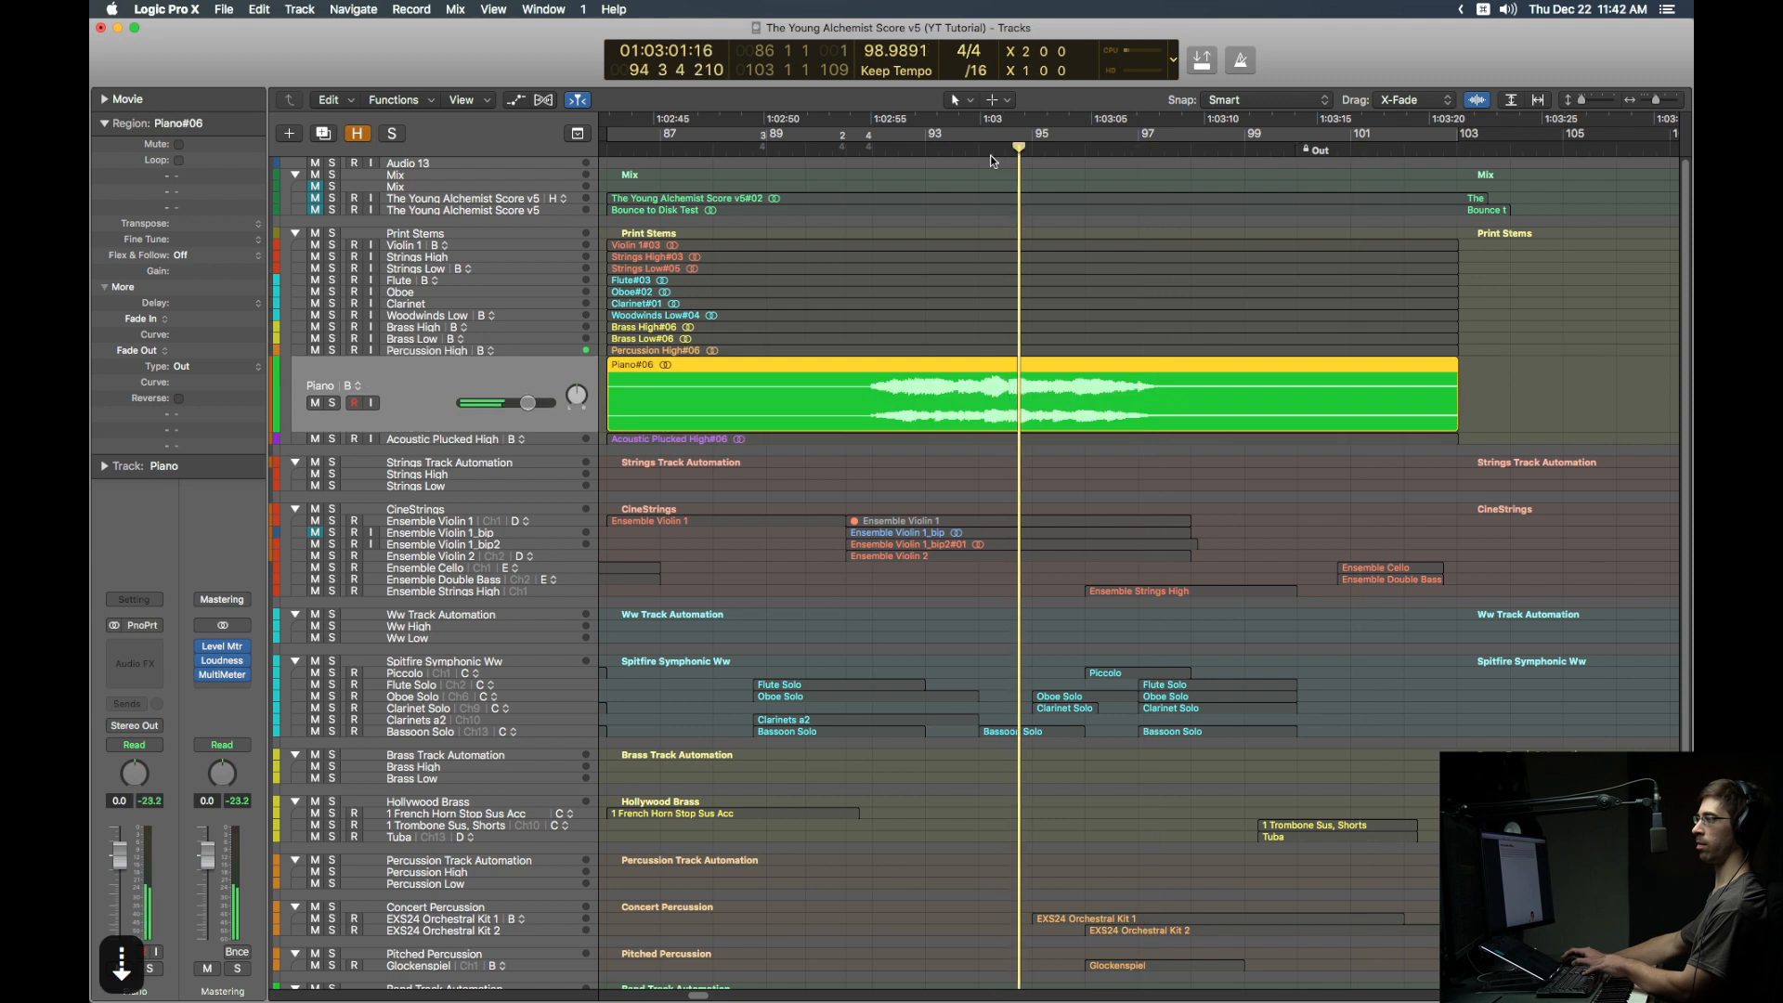
key(Down)
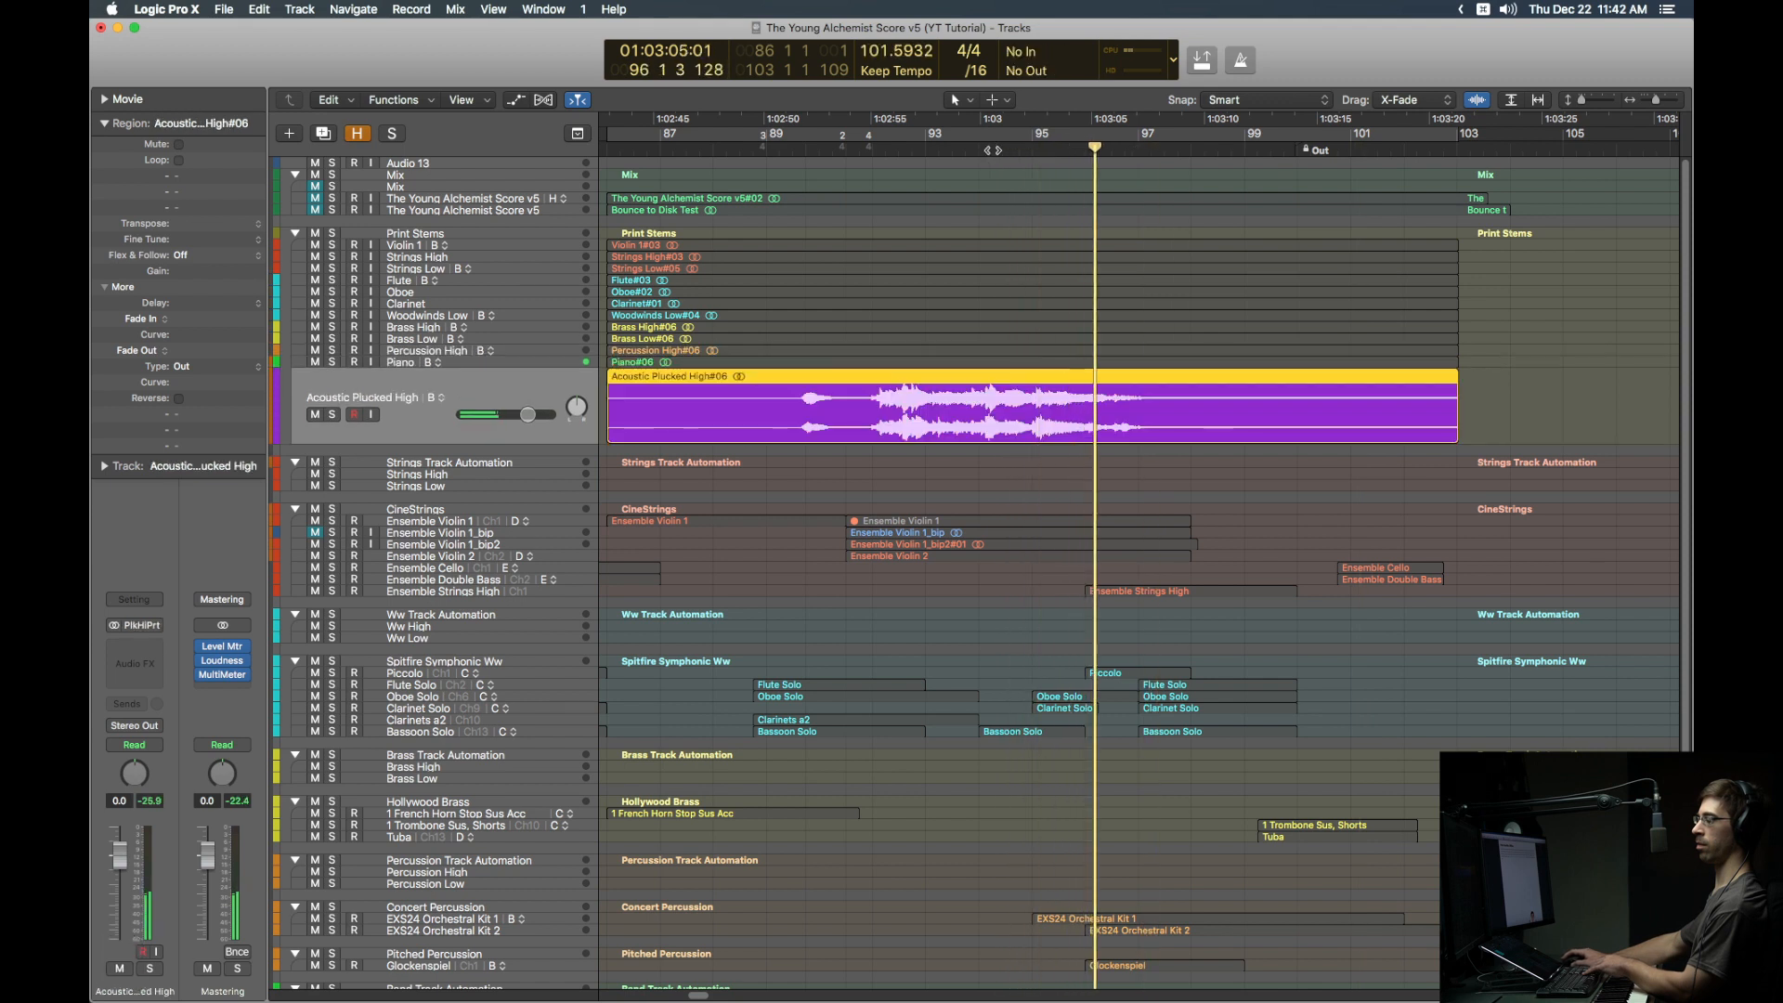